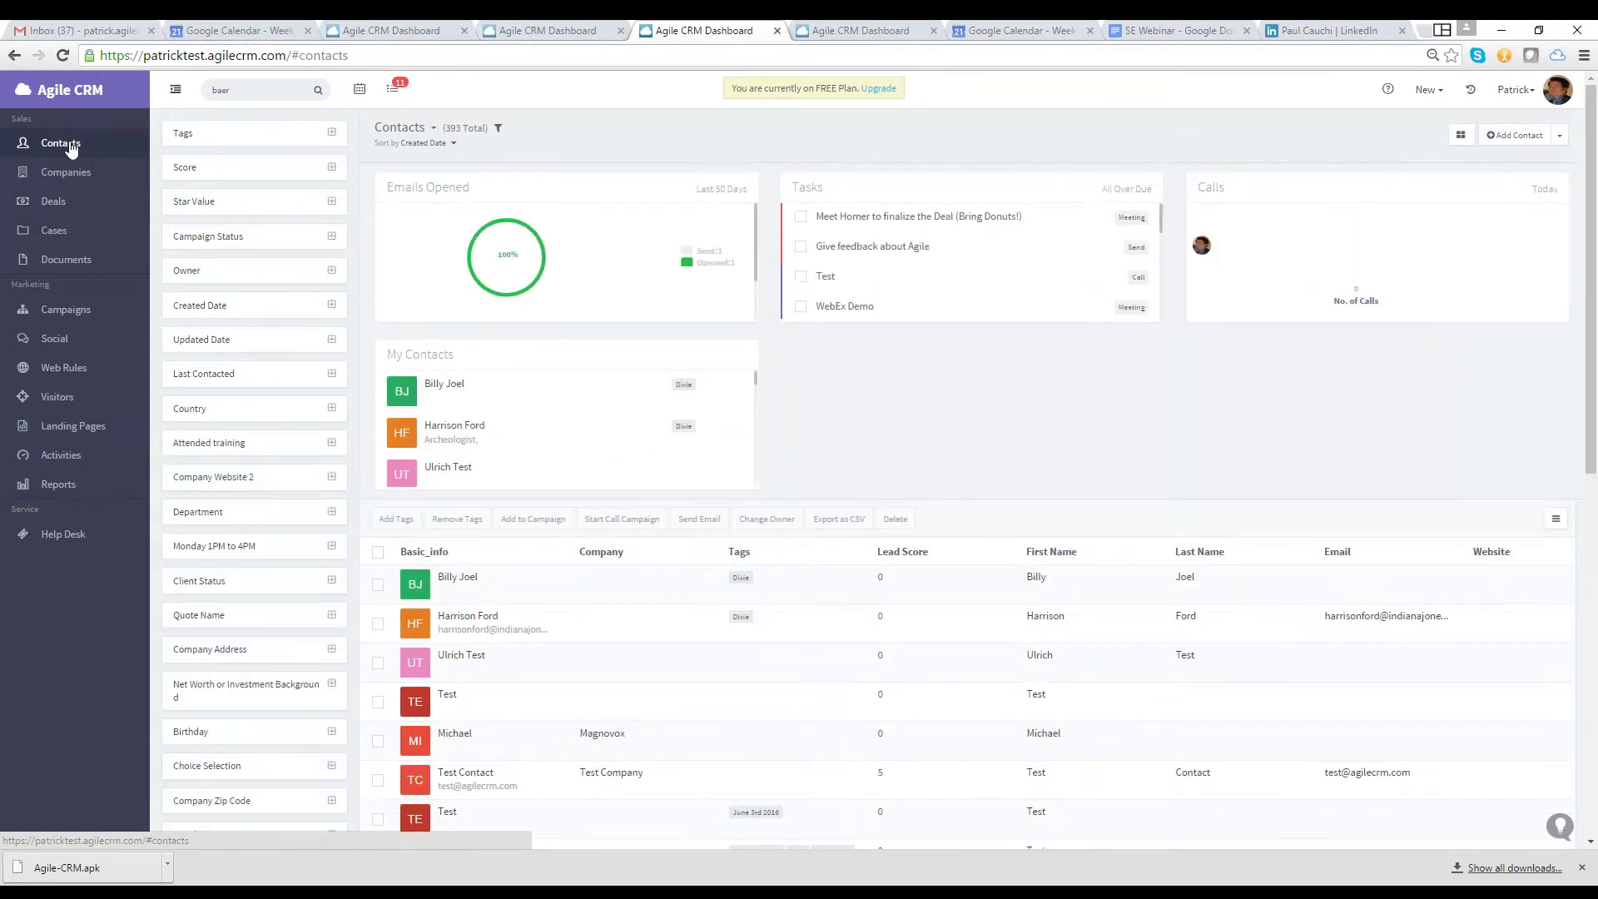
# Scroll down the contacts list and open the CEO and Founder contact's record, then its Timeline
pyautogui.scroll(-2, 631, 623)
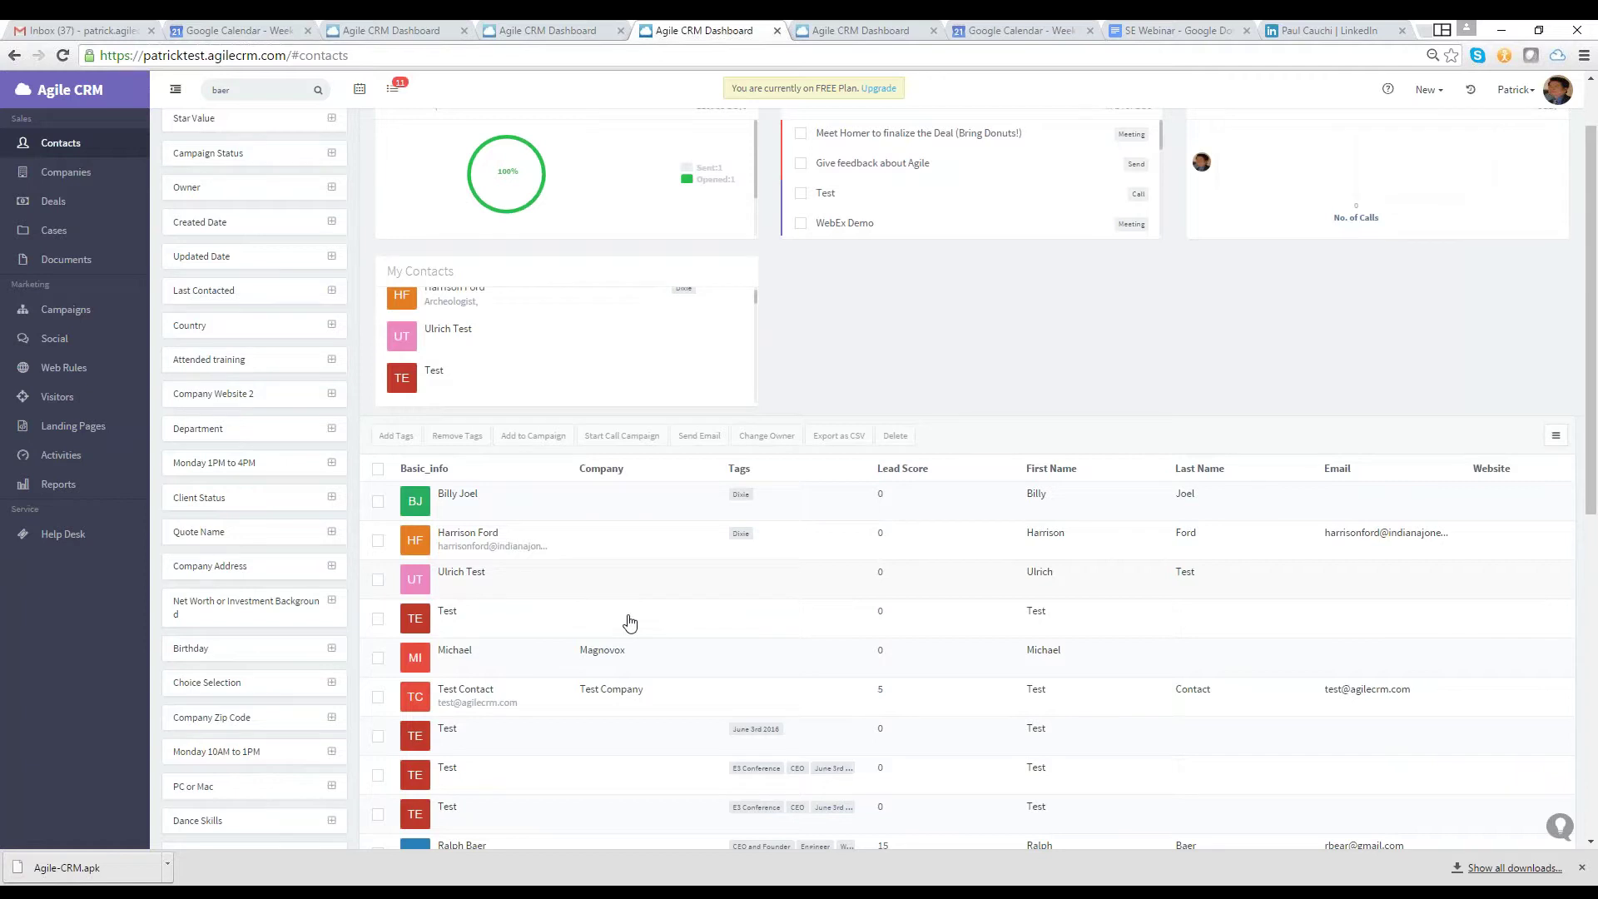
pyautogui.scroll(-1, 630, 623)
pyautogui.click(631, 623)
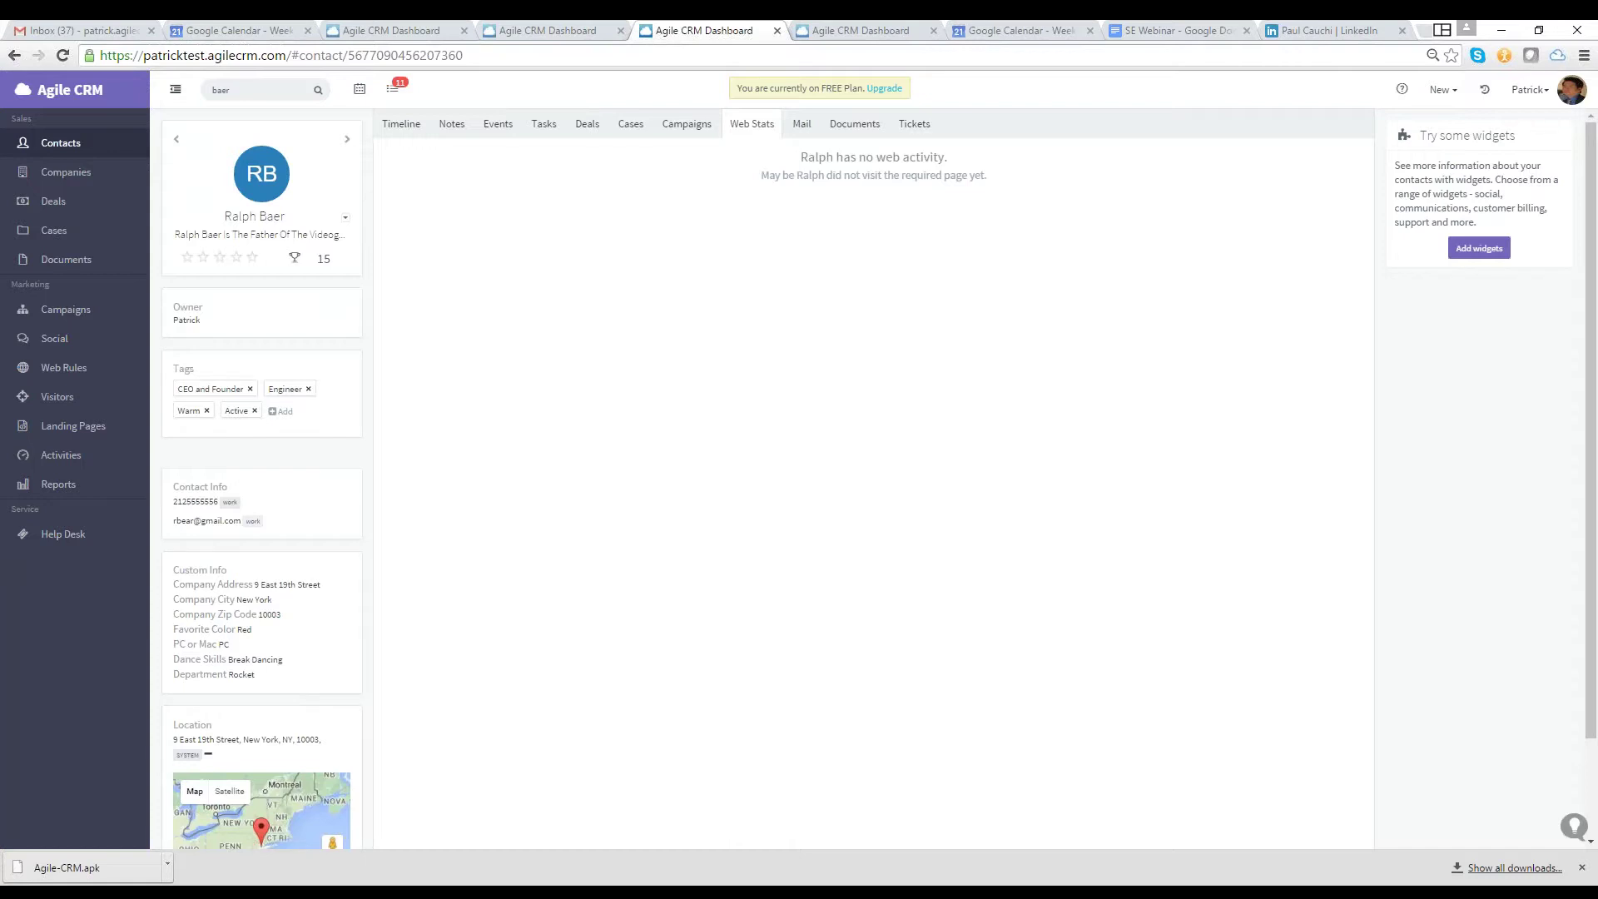
pyautogui.click(399, 127)
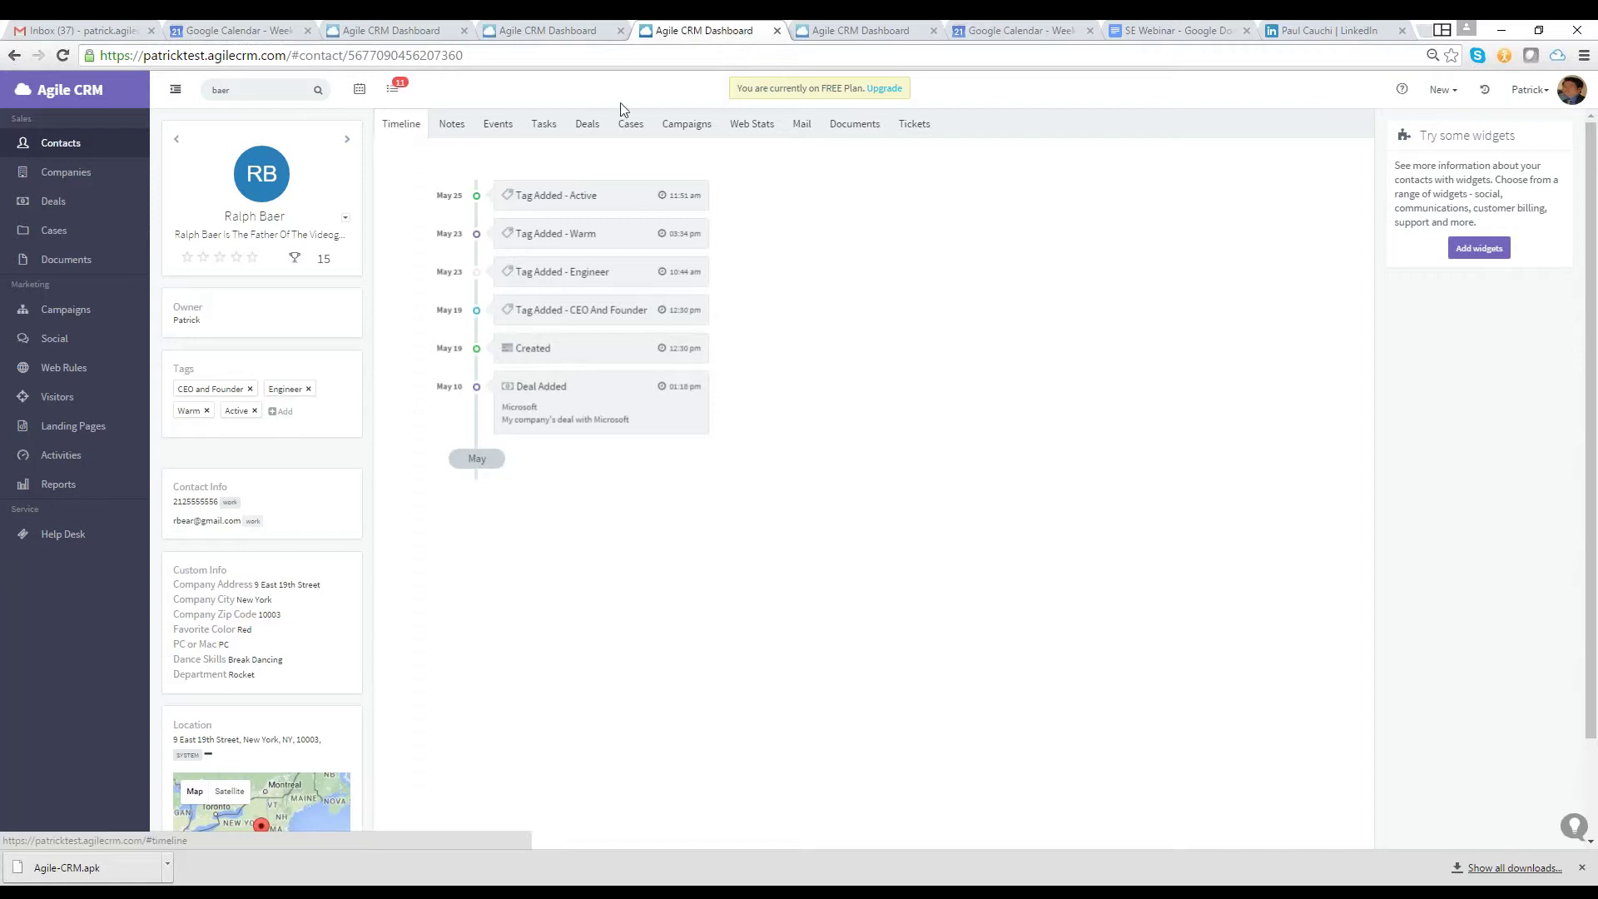
# Check the contact's Web Stats, then open the overdue Induction Call task's contact in the other session
pyautogui.click(734, 133)
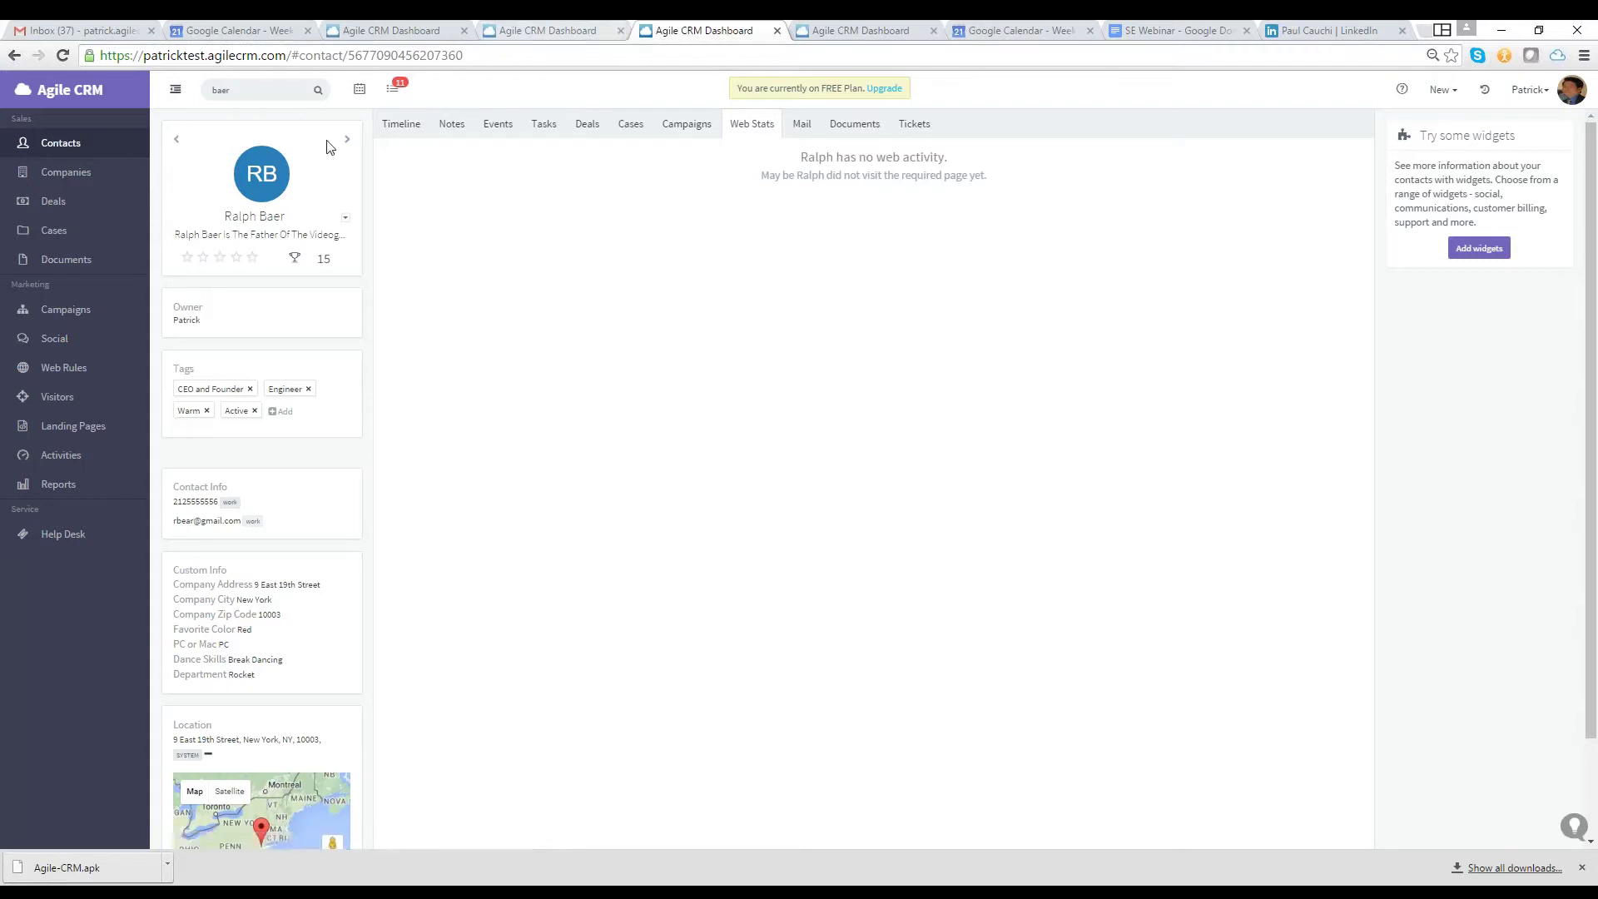
pyautogui.hotkey('ctrl', 'shift', 'Tab')
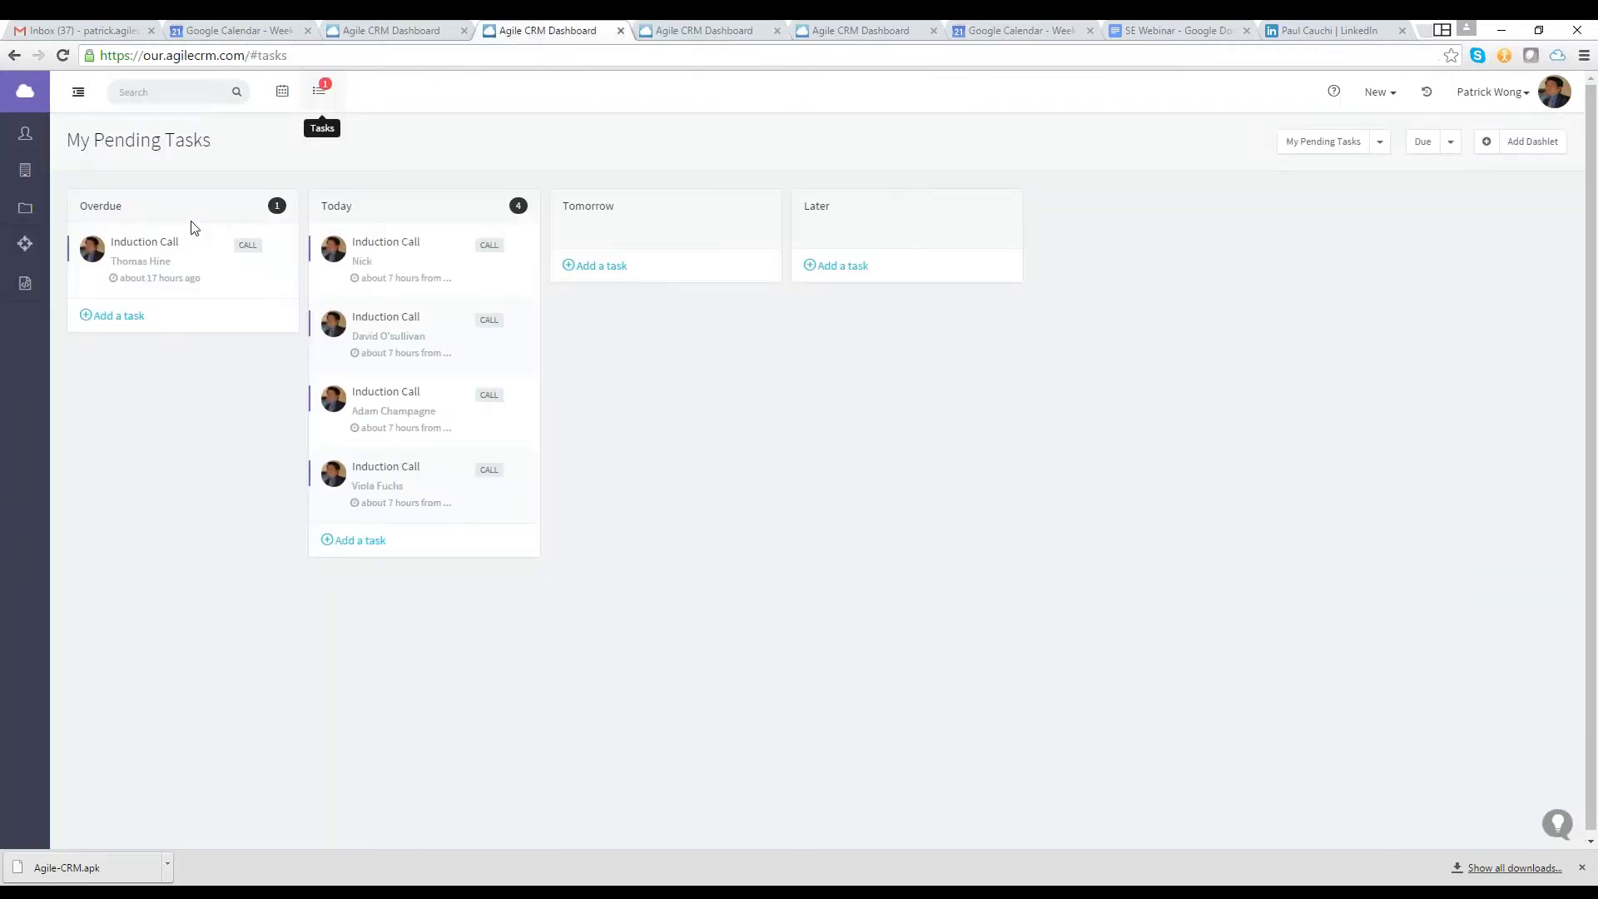
pyautogui.click(193, 227)
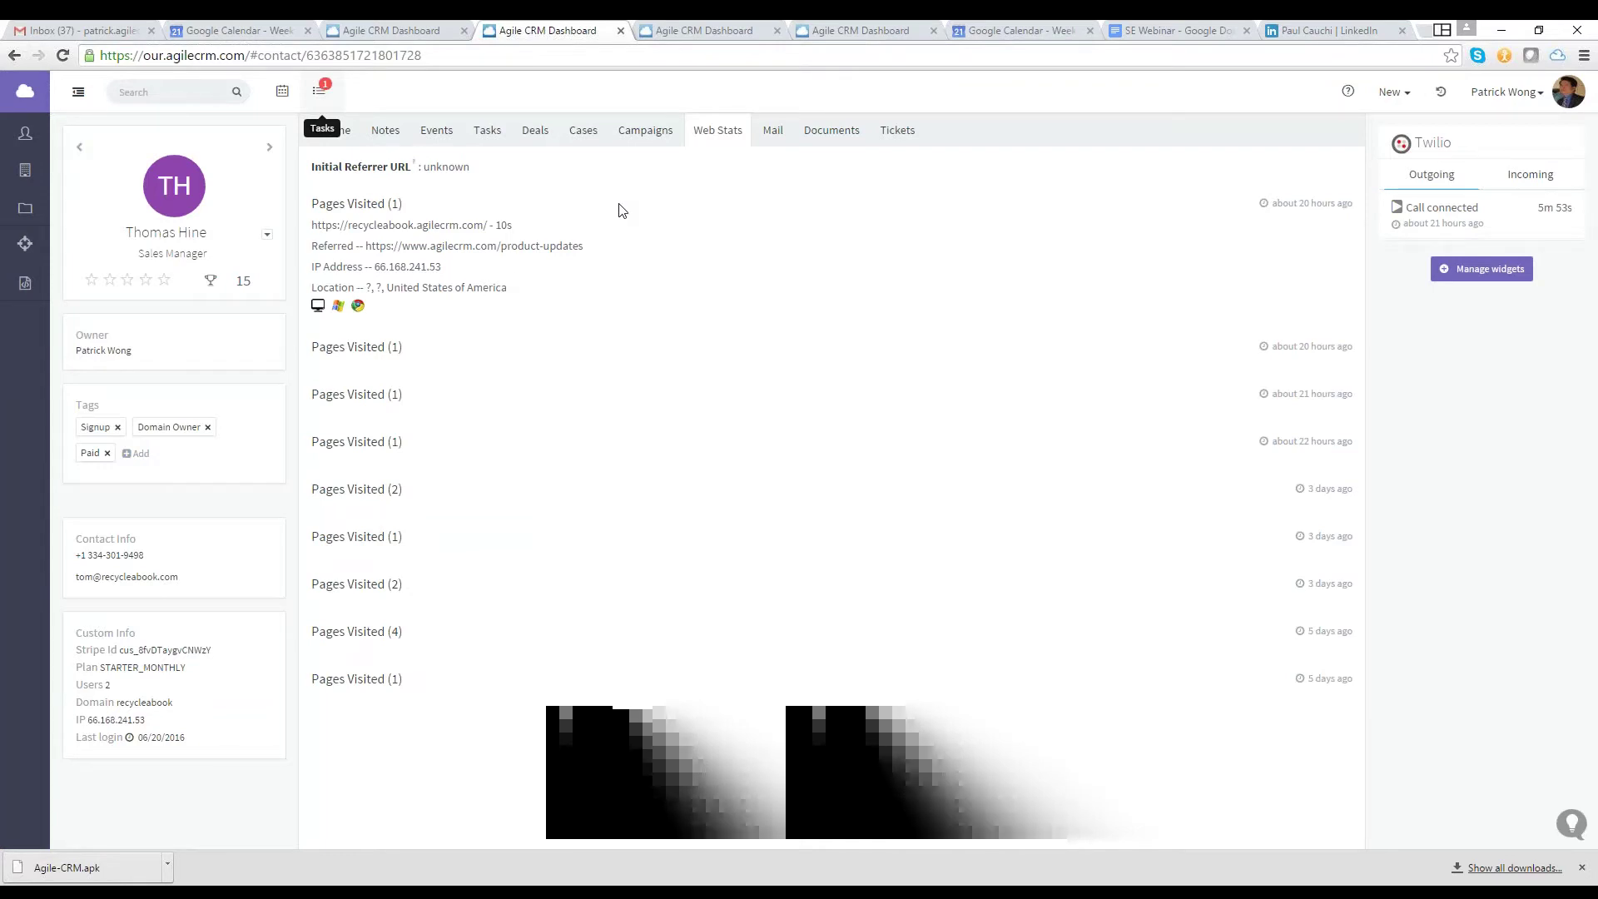
# Return to the first contact's record and then back to the full contacts list
pyautogui.click(666, 32)
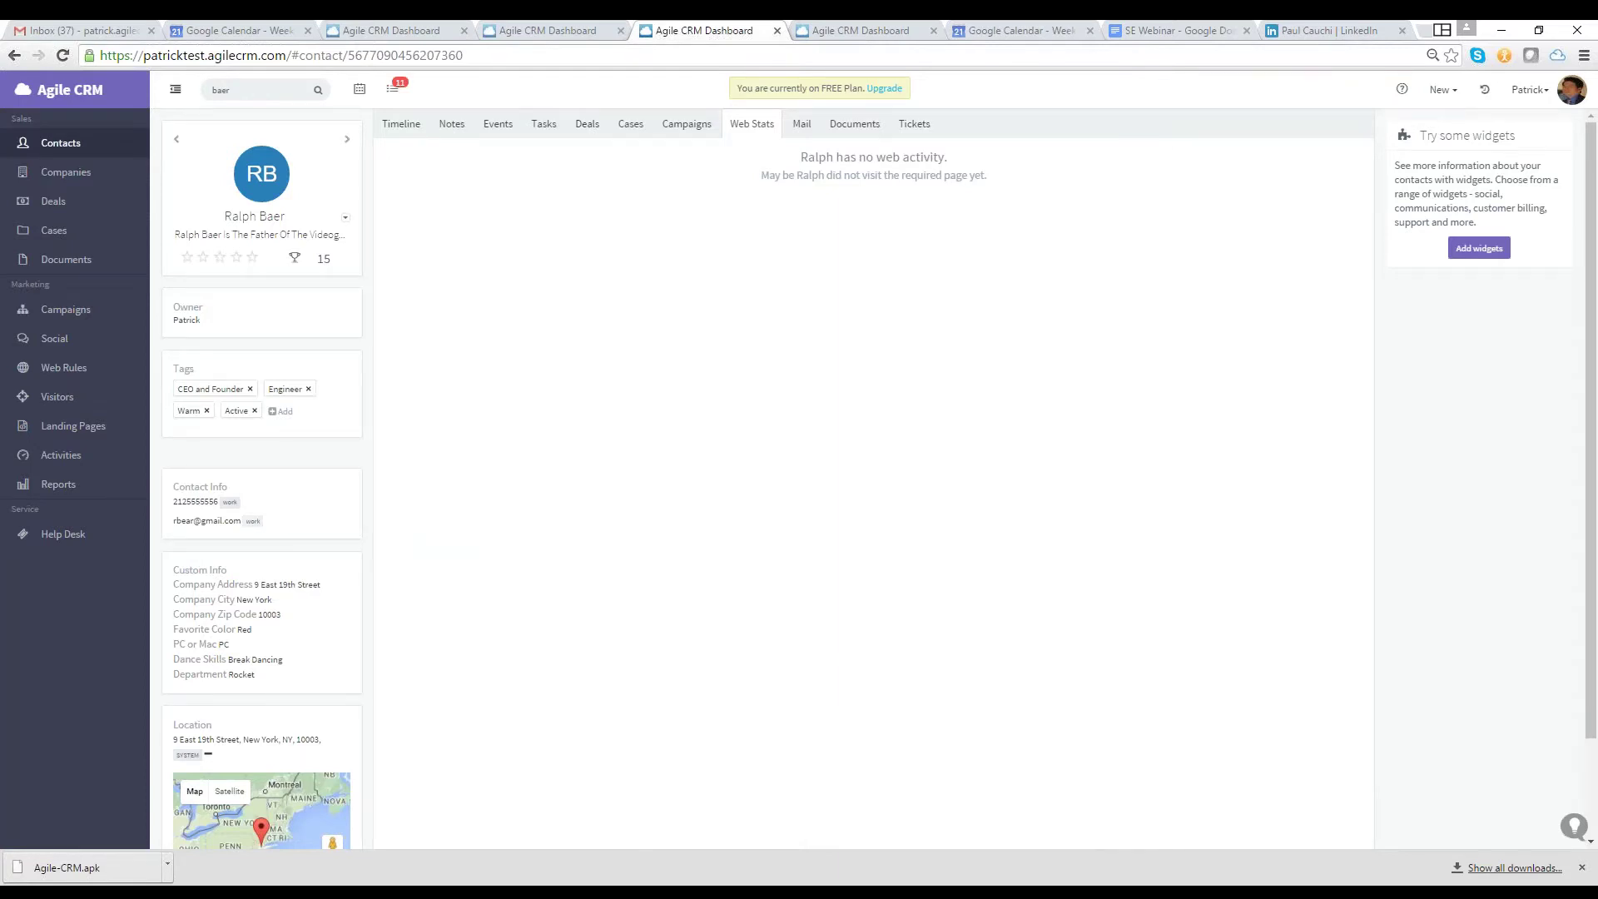
pyautogui.click(356, 183)
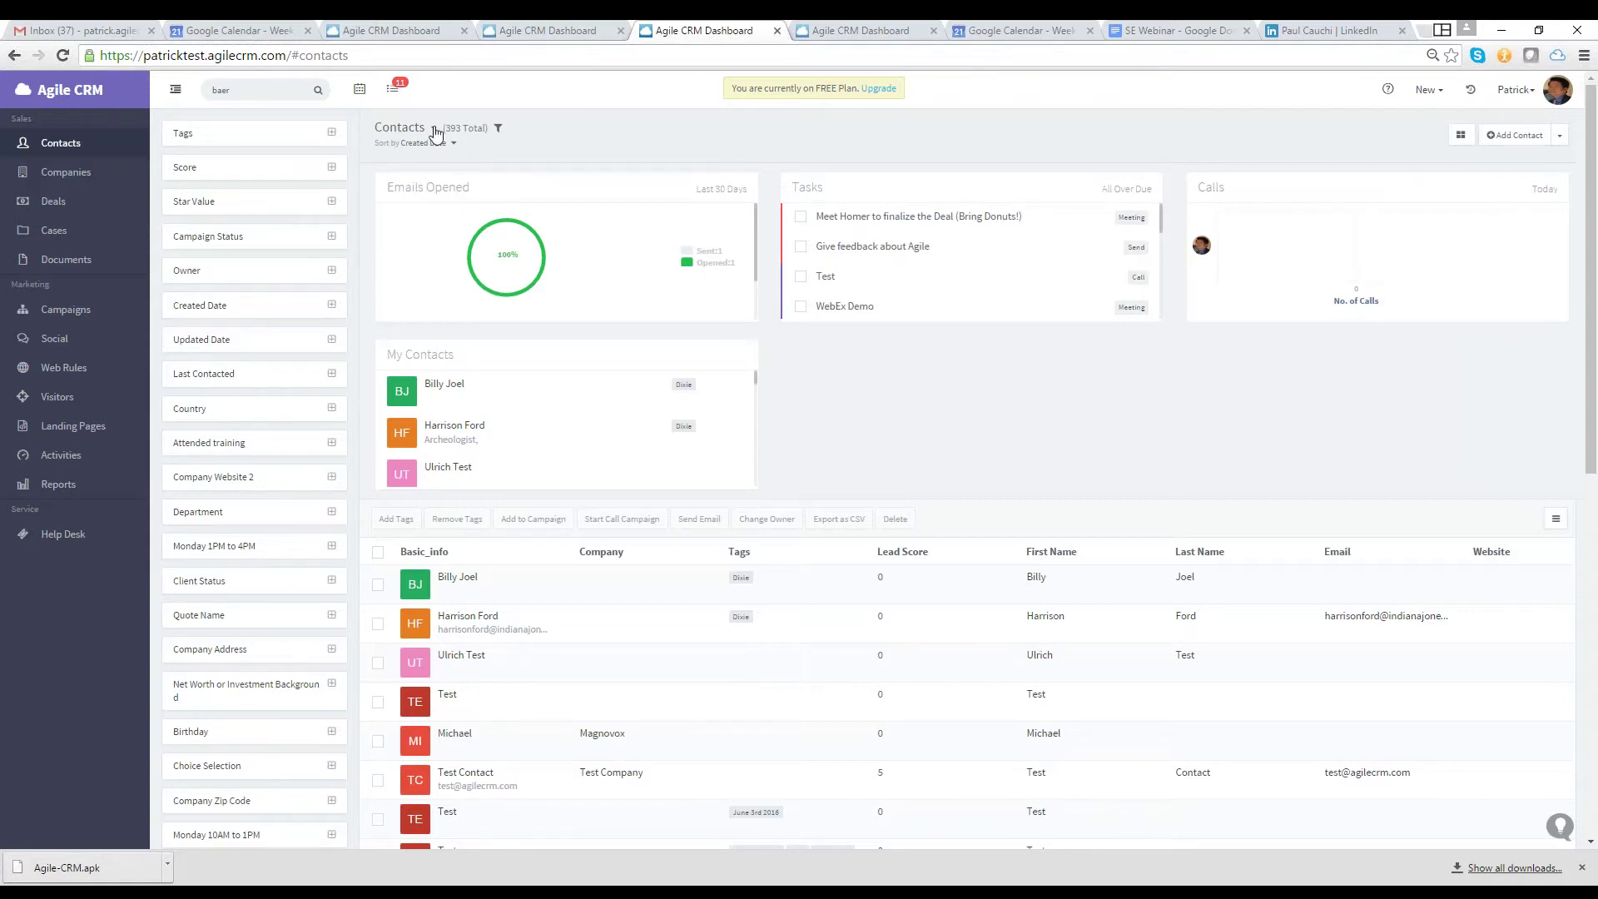
pyautogui.click(434, 129)
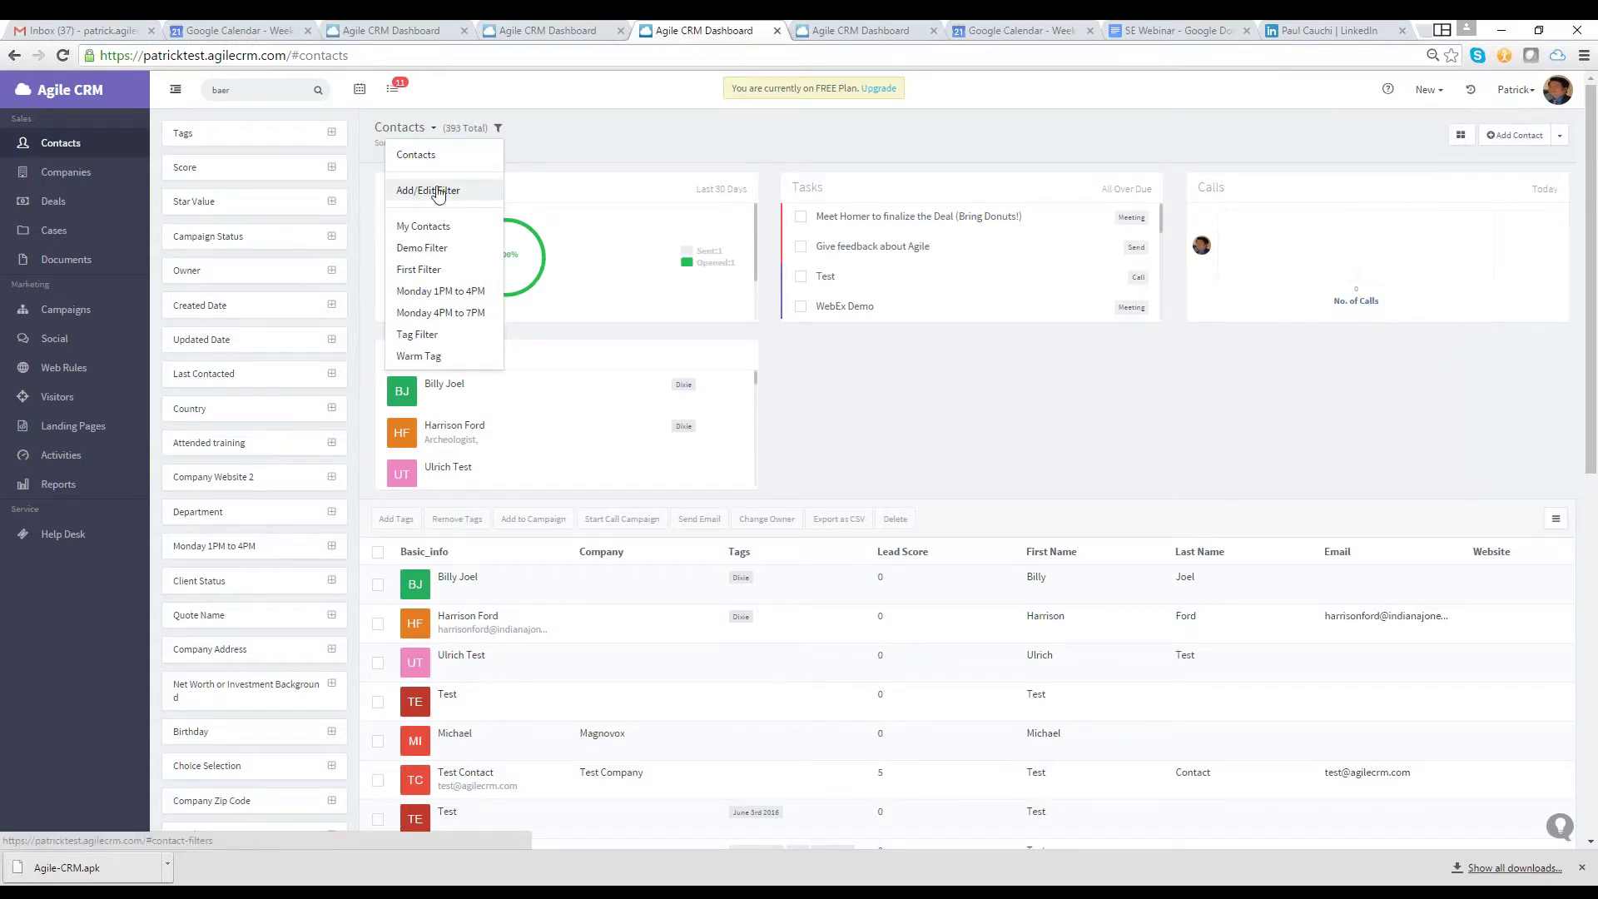
# Create and save a Contact-type filter 'Test Filter' with the condition Tag is CEO
pyautogui.click(428, 190)
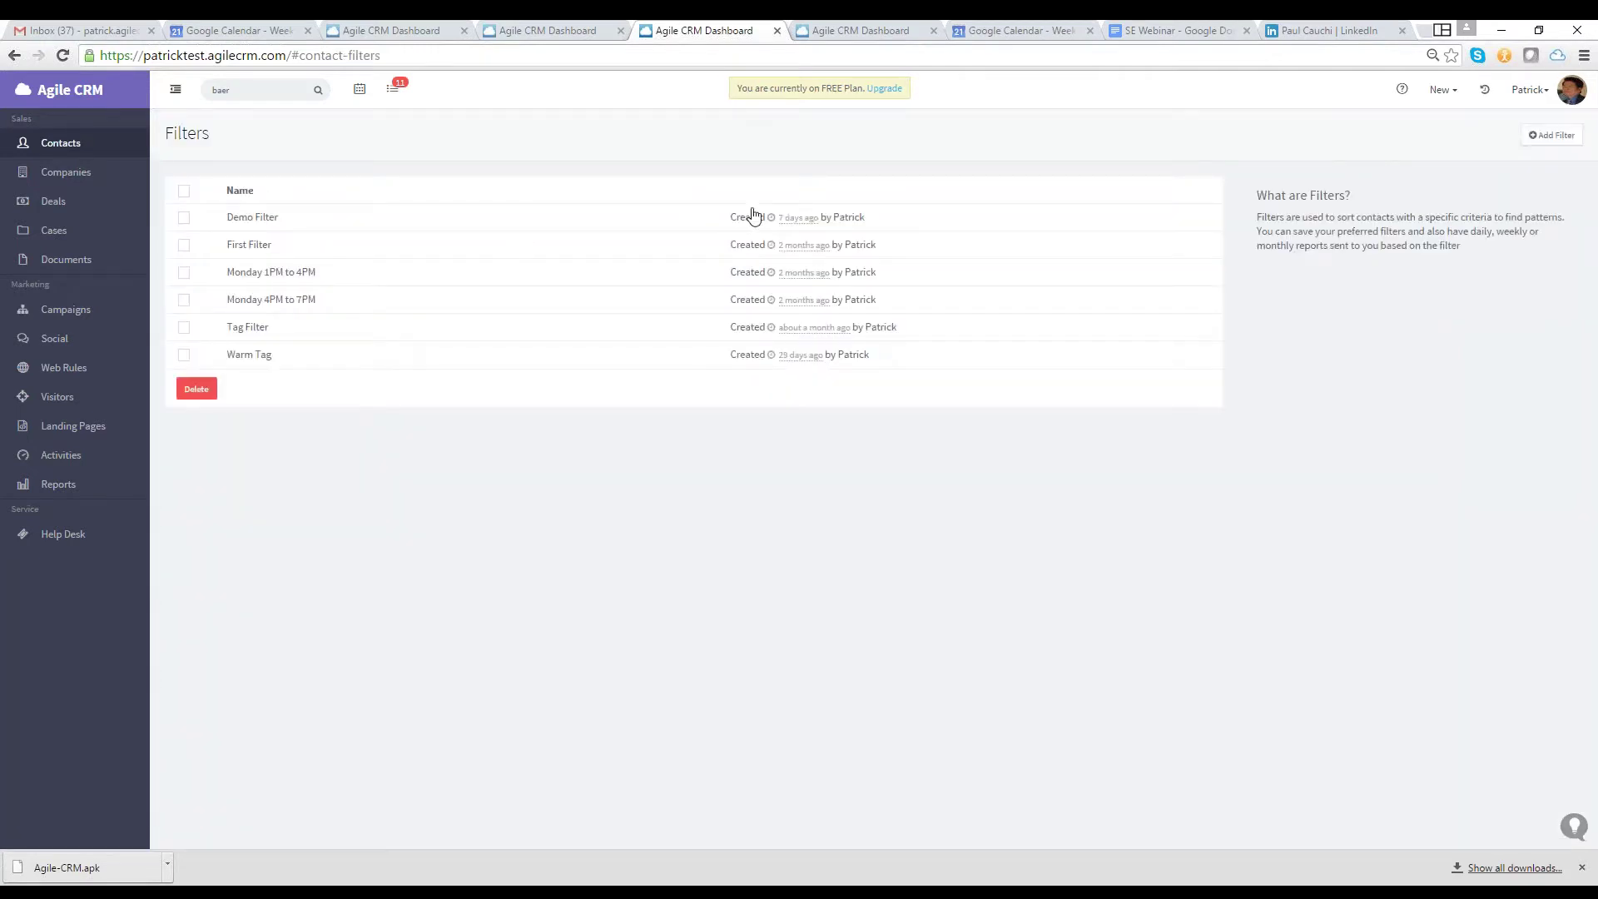
pyautogui.click(1539, 146)
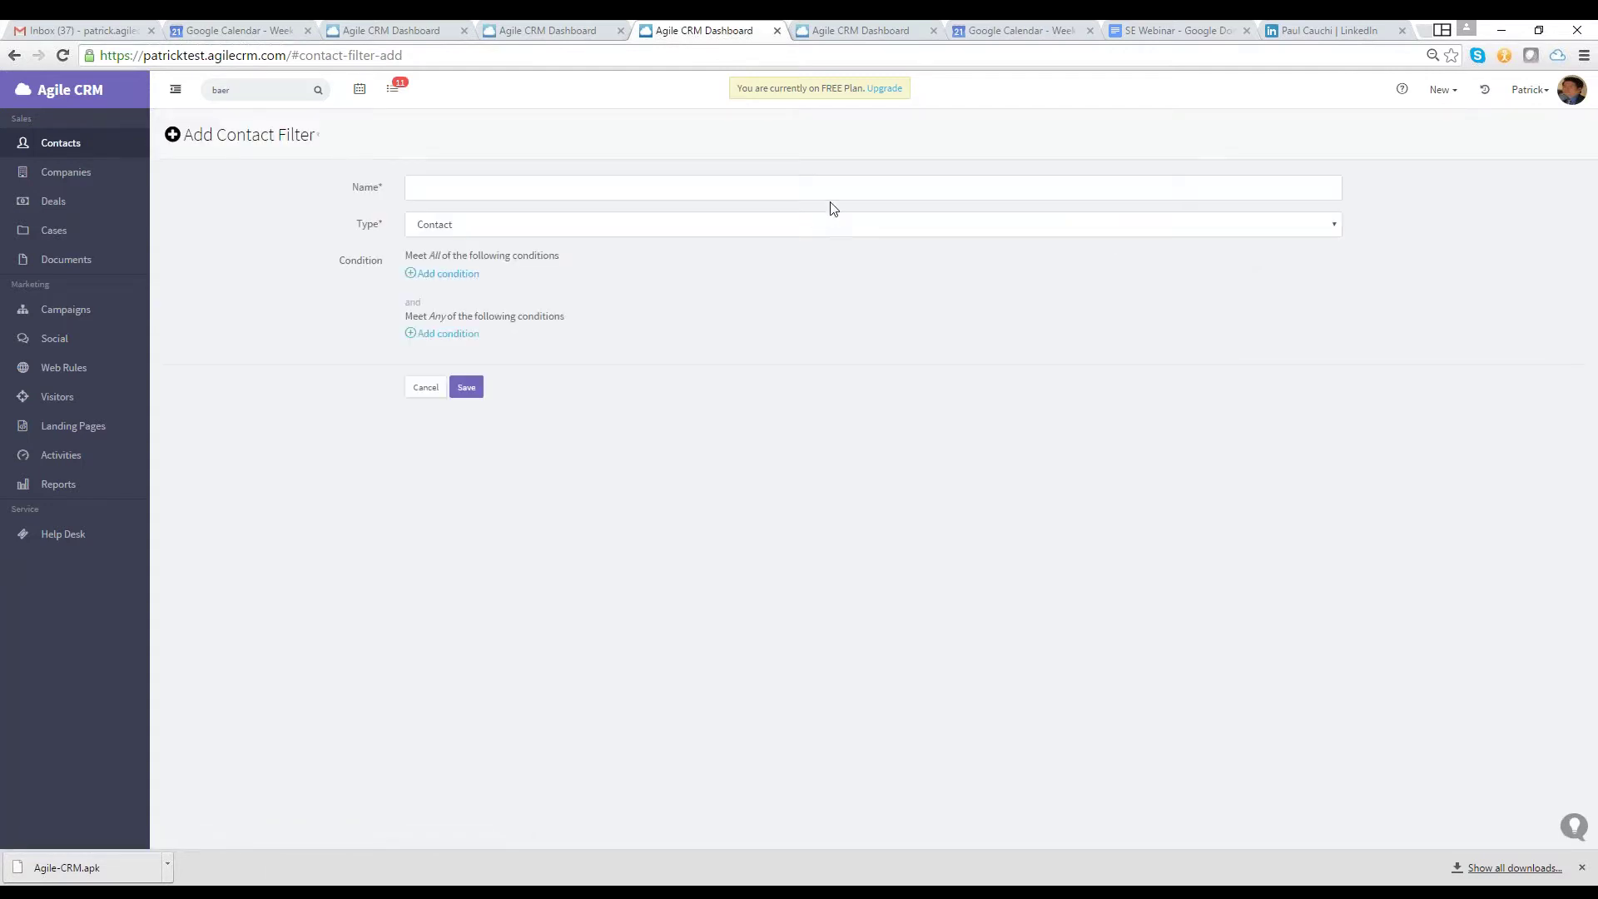
pyautogui.click(830, 200)
pyautogui.write('Test Filter')
pyautogui.click(740, 225)
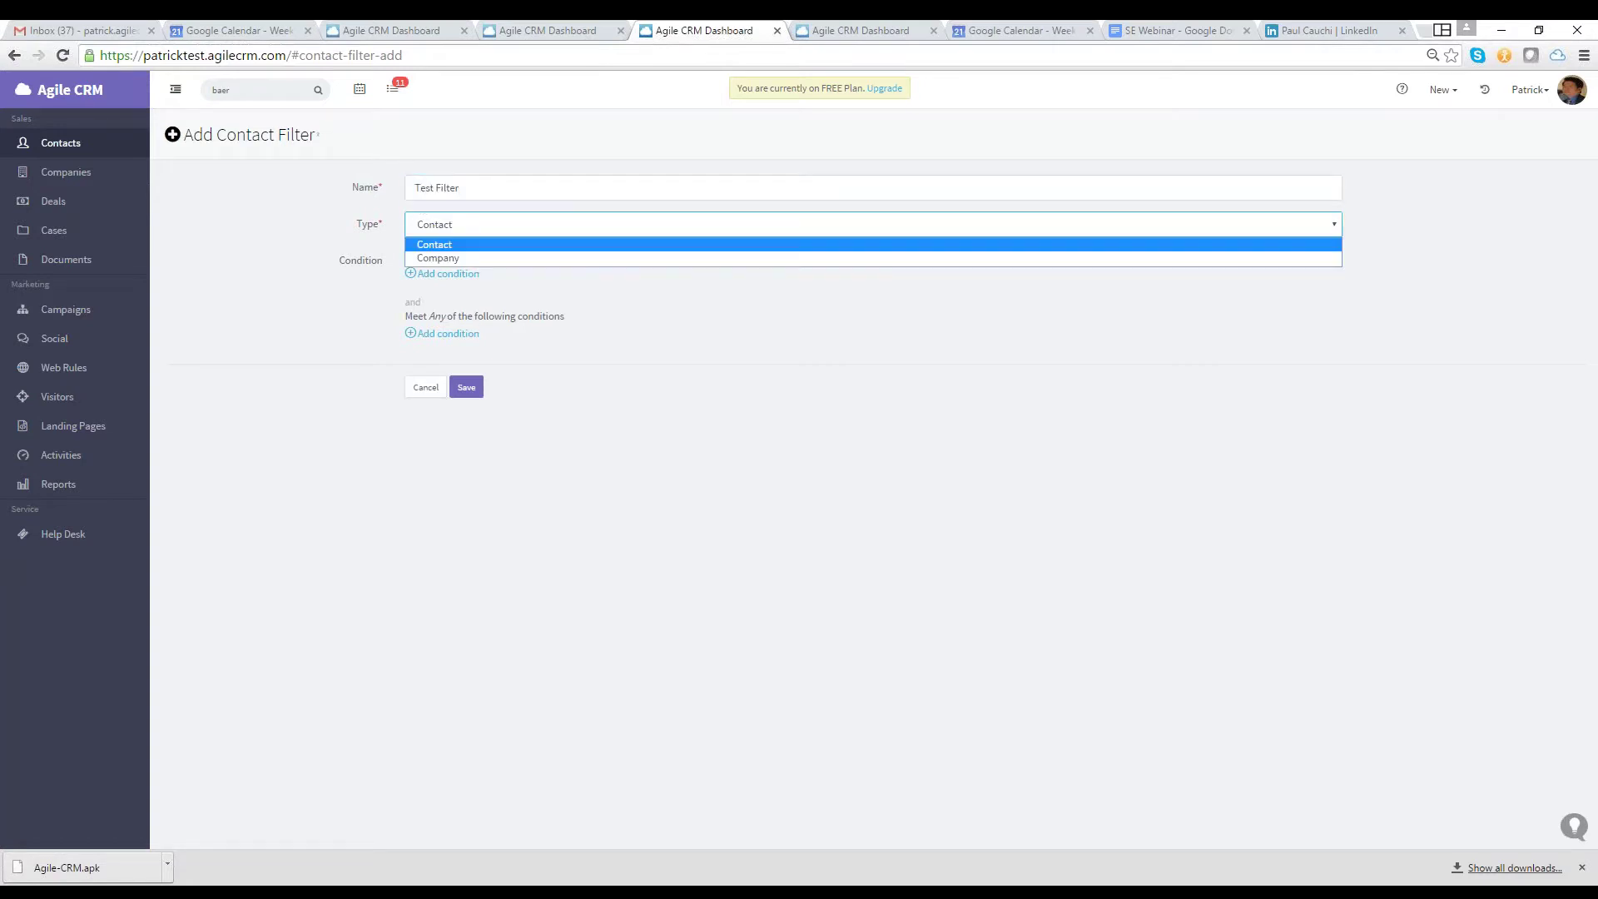
pyautogui.click(731, 247)
pyautogui.click(447, 274)
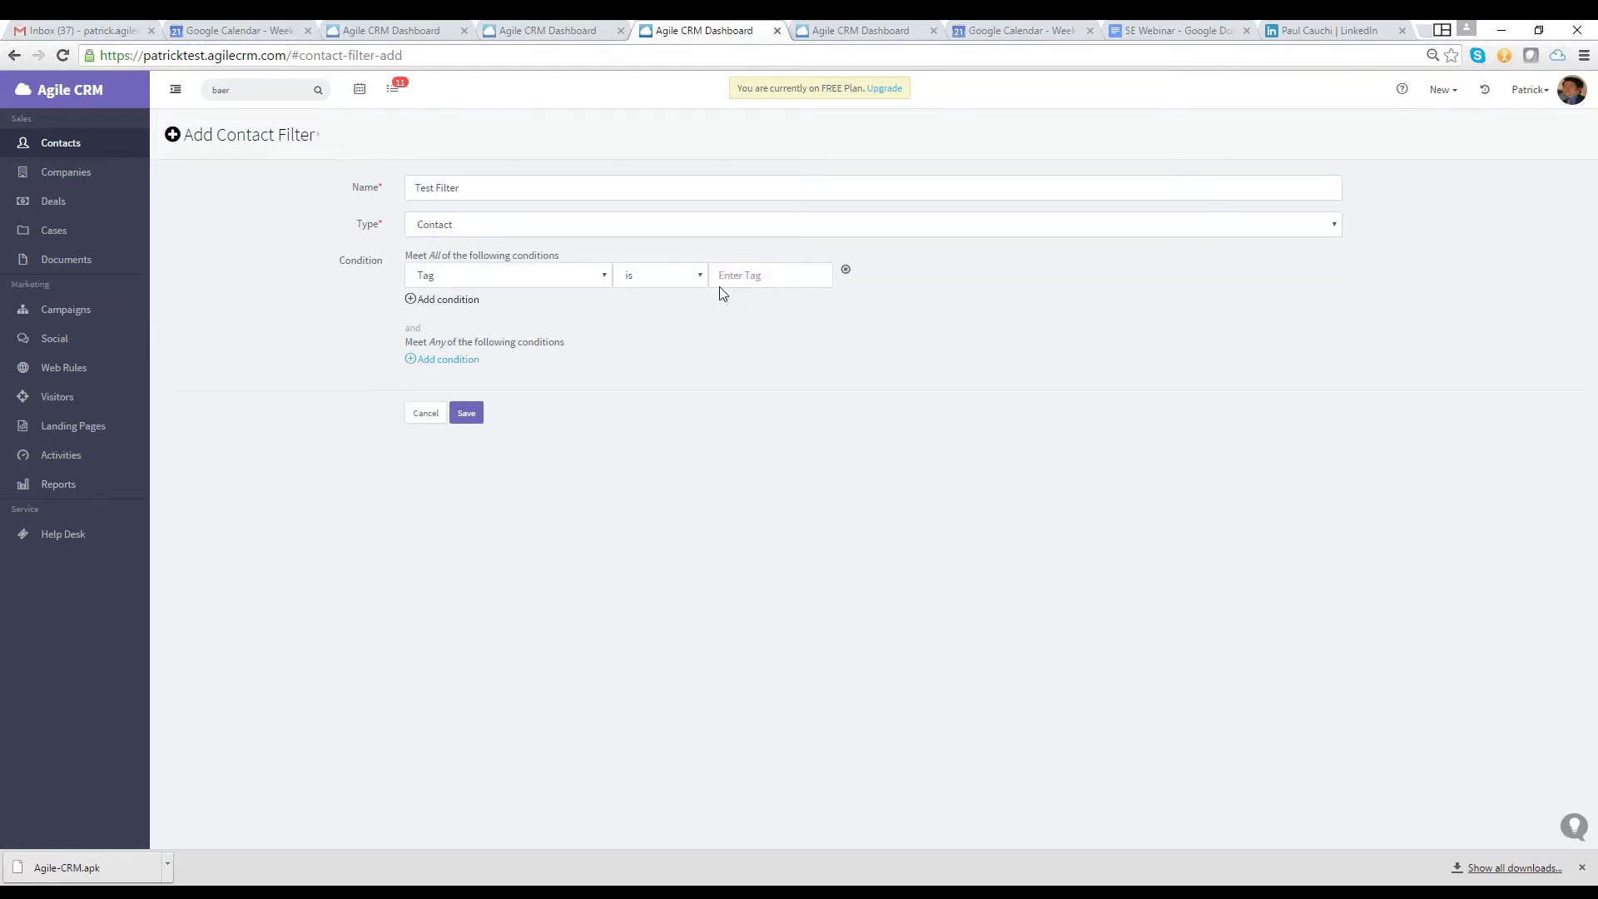
pyautogui.click(719, 283)
pyautogui.write('CEO')
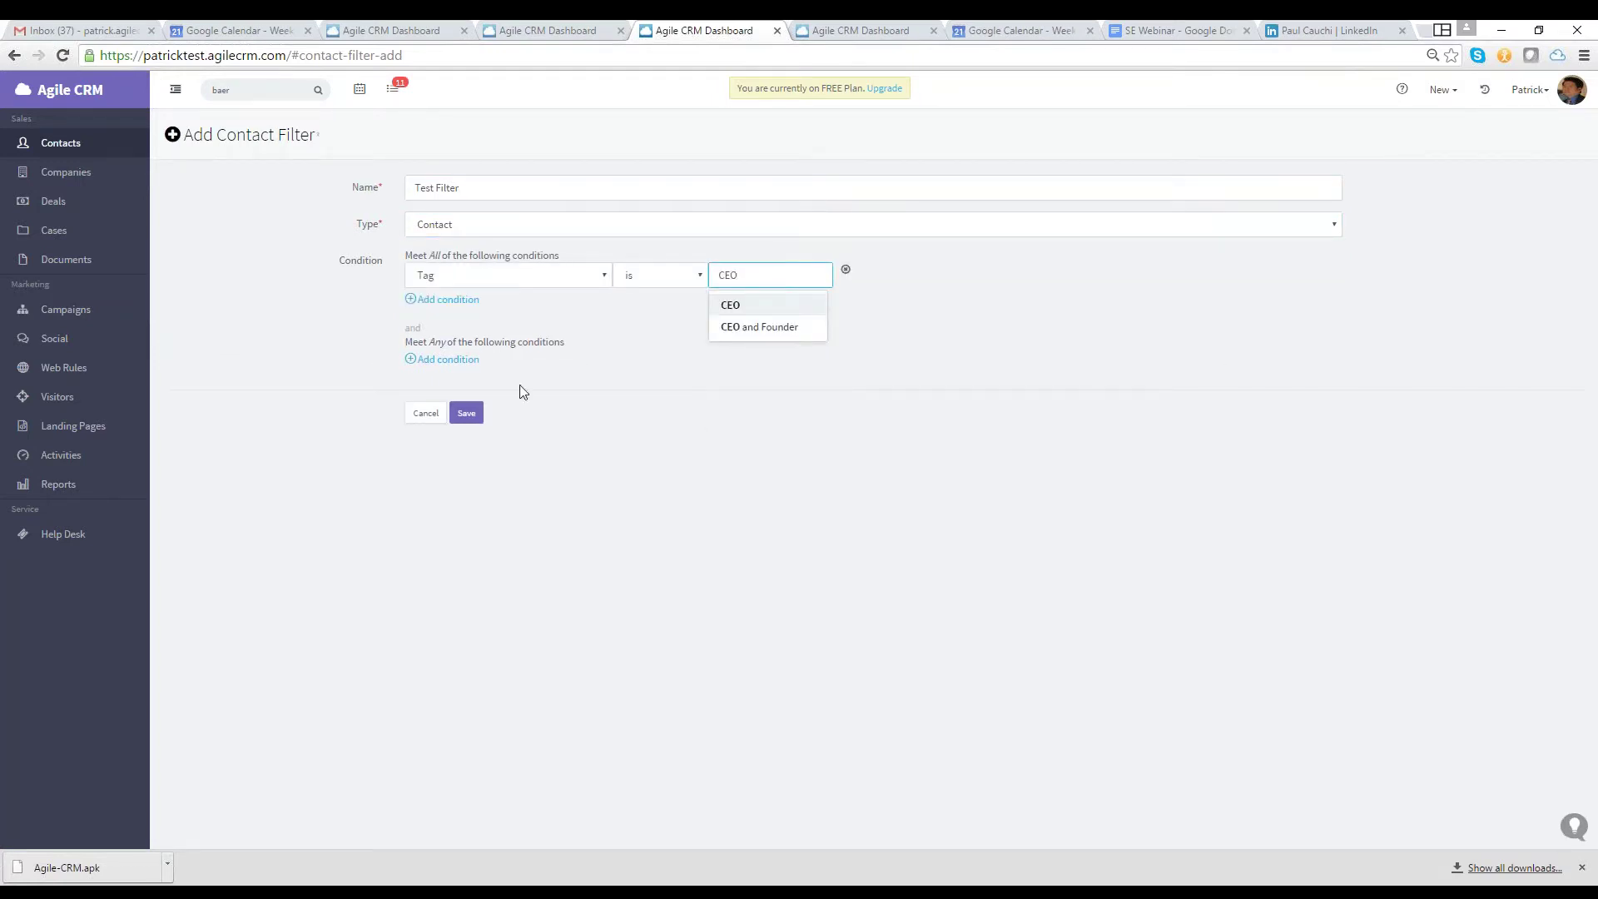
pyautogui.click(470, 412)
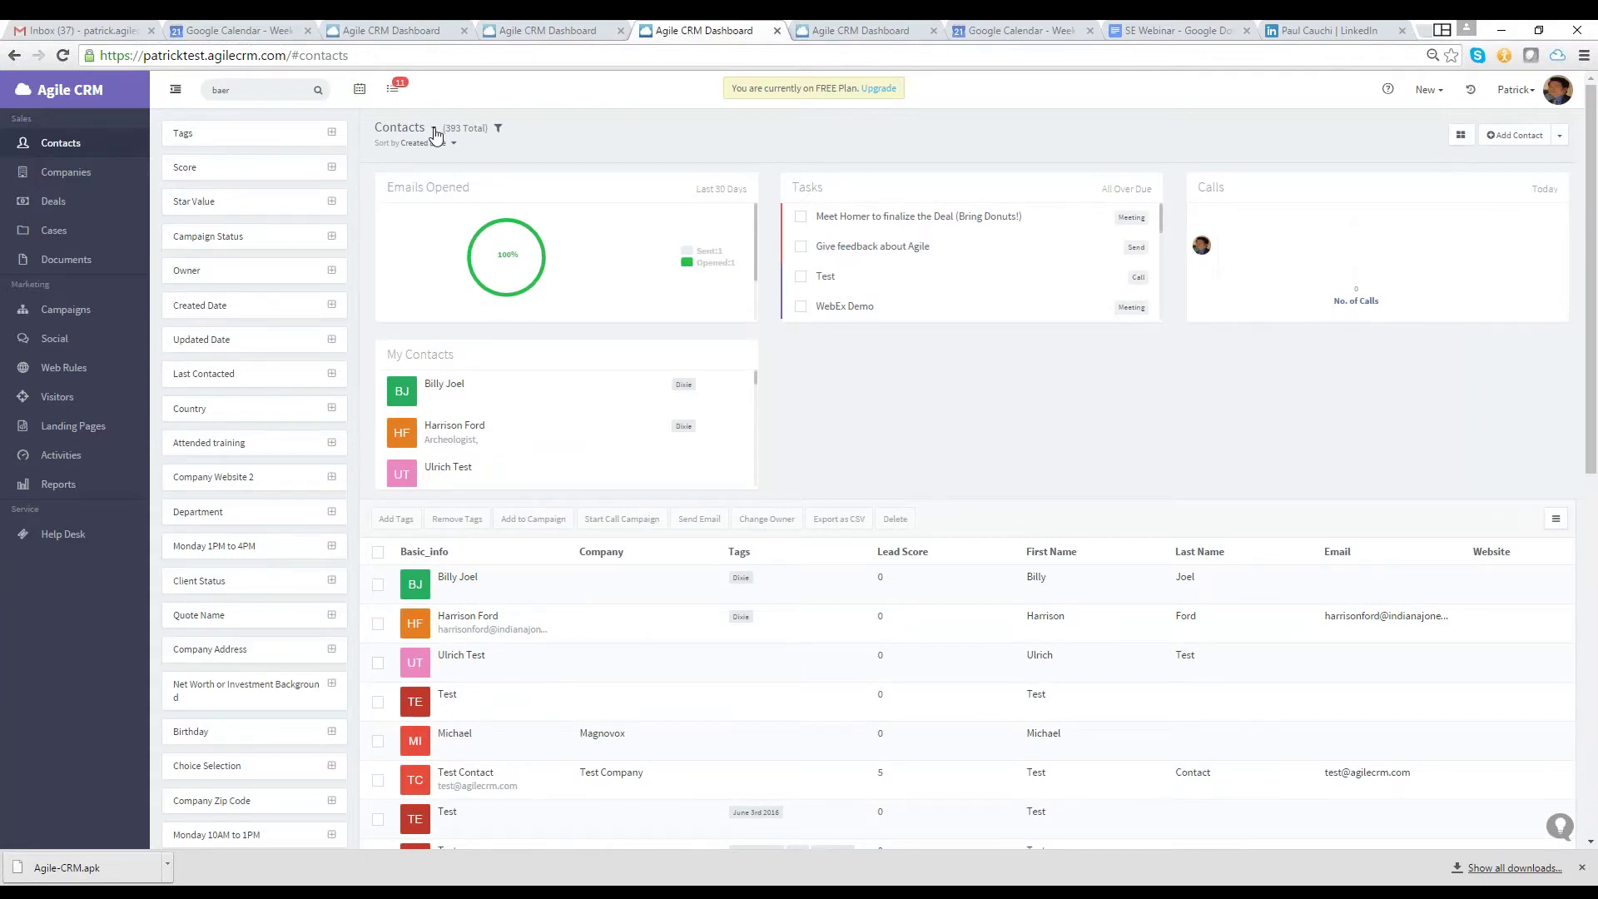
pyautogui.click(435, 131)
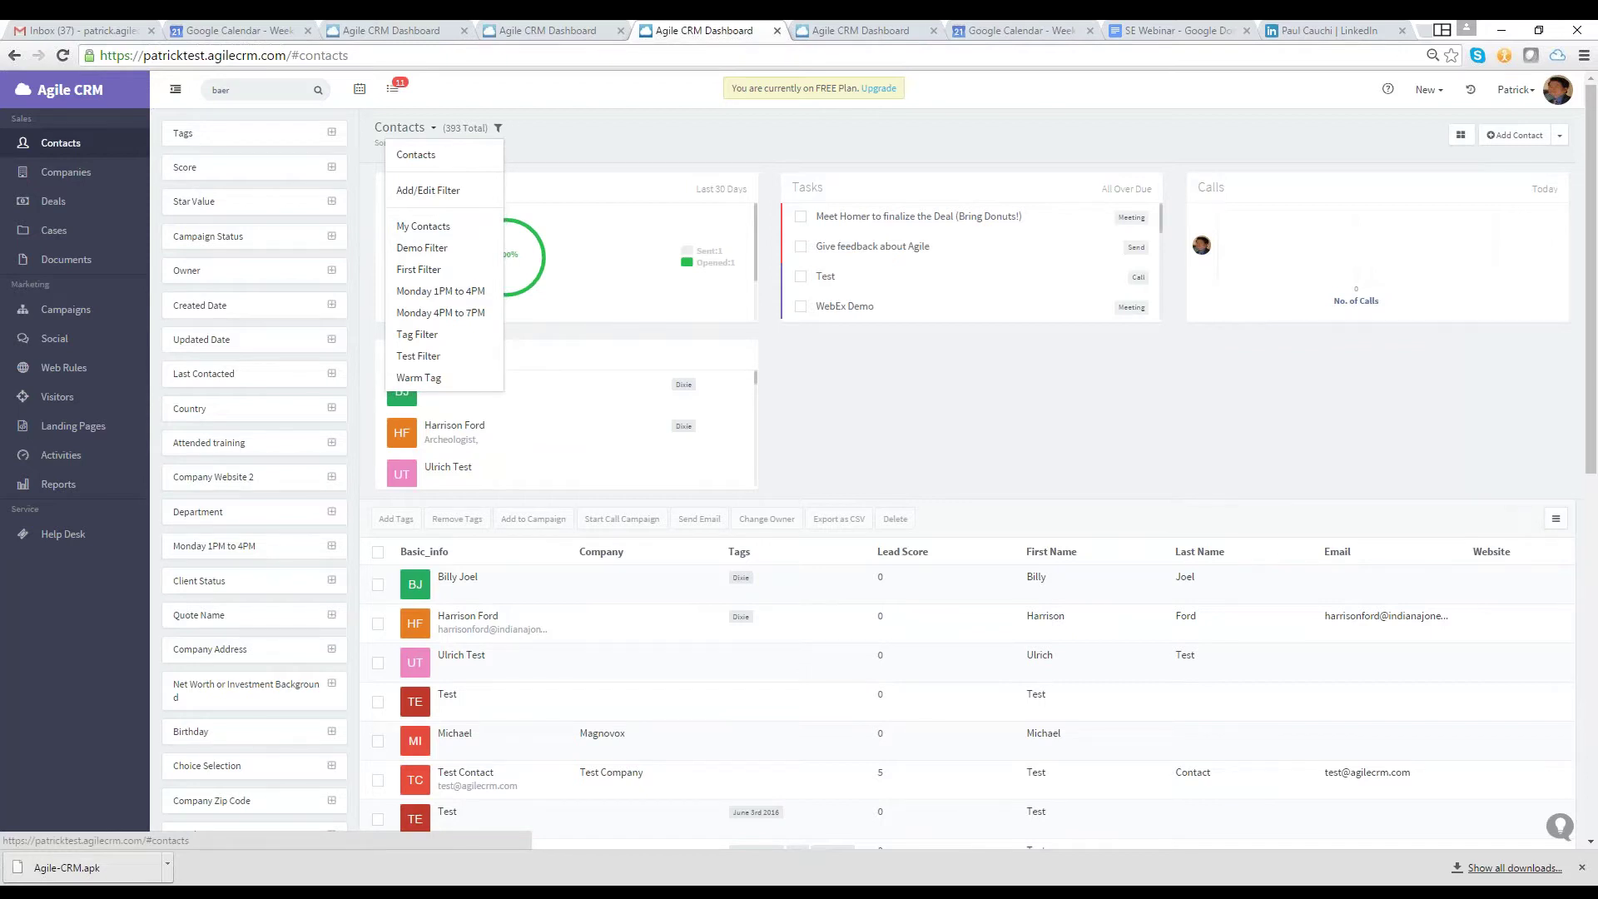
pyautogui.click(498, 131)
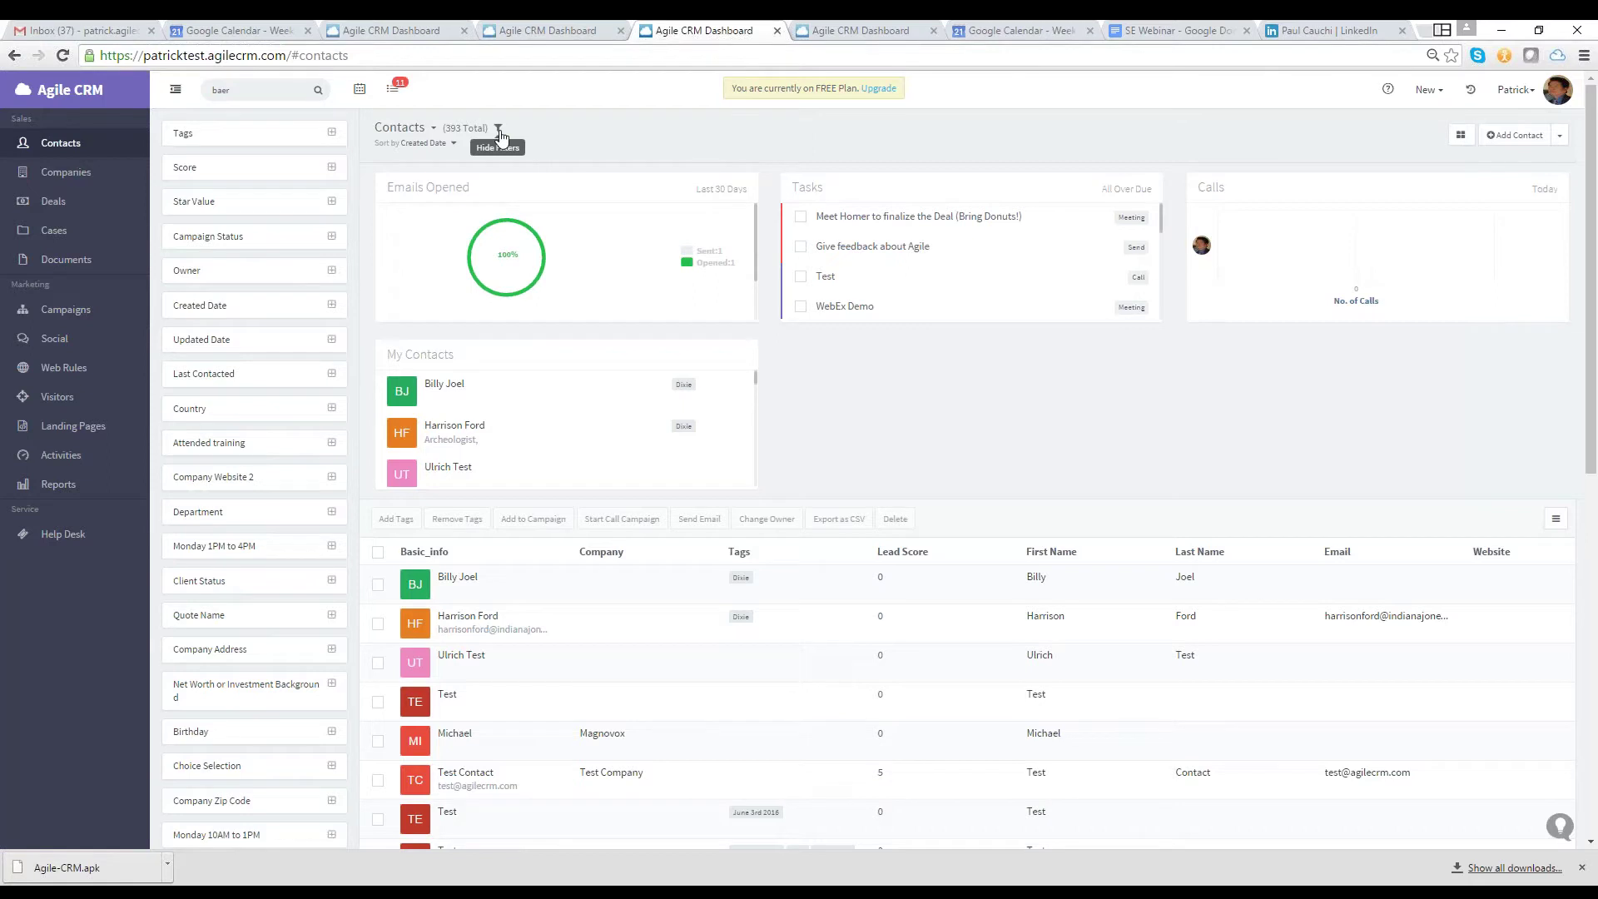
pyautogui.click(433, 128)
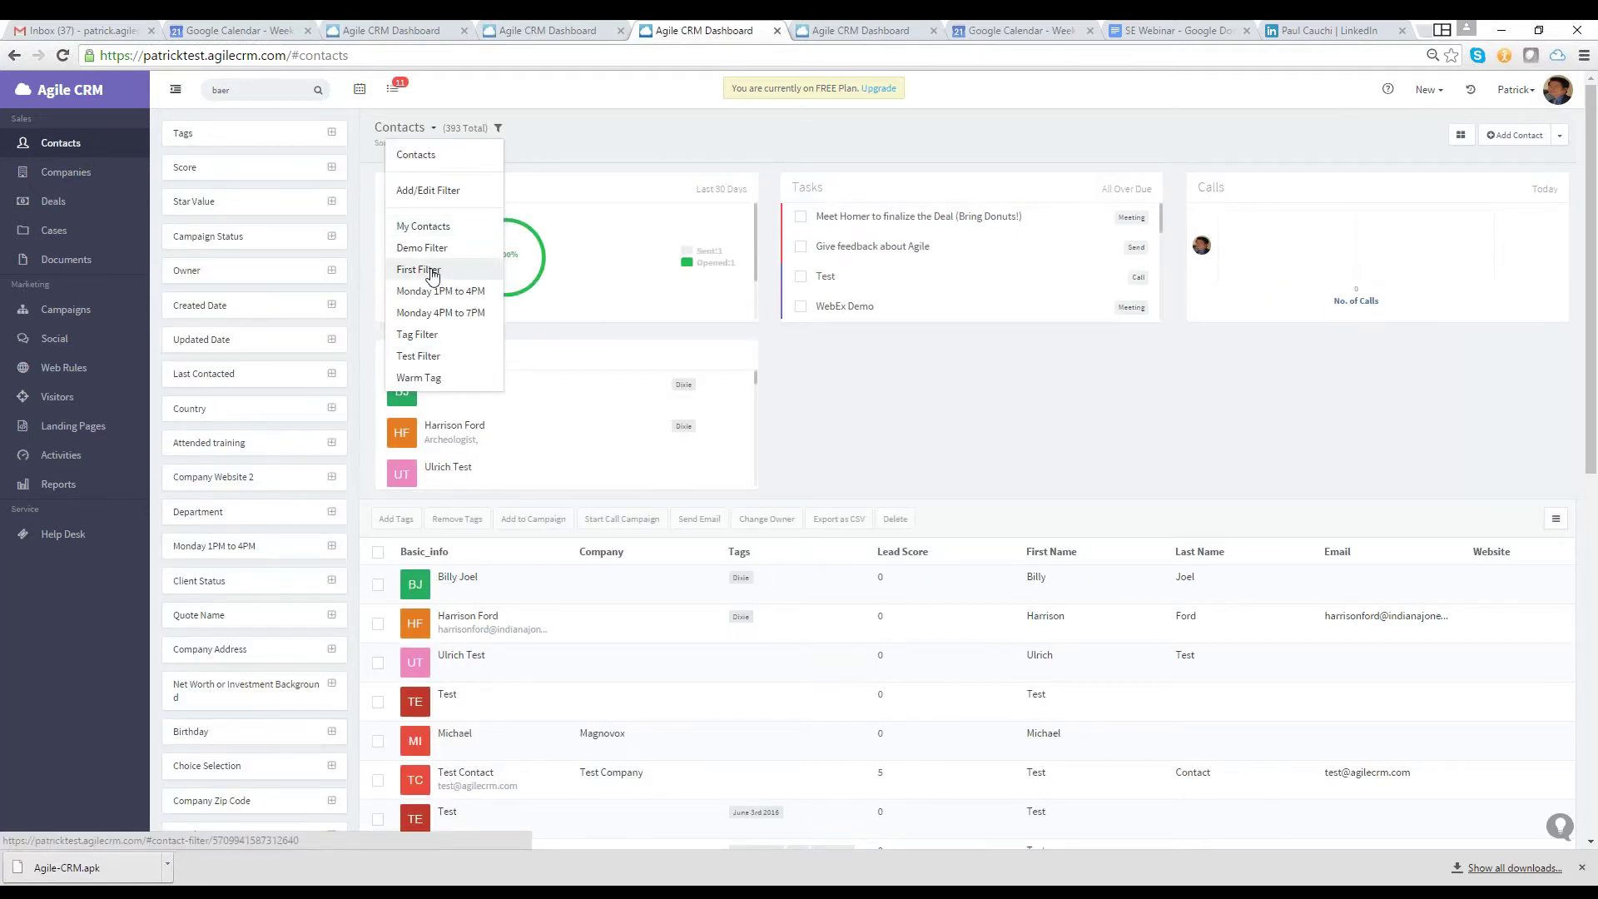
pyautogui.click(432, 270)
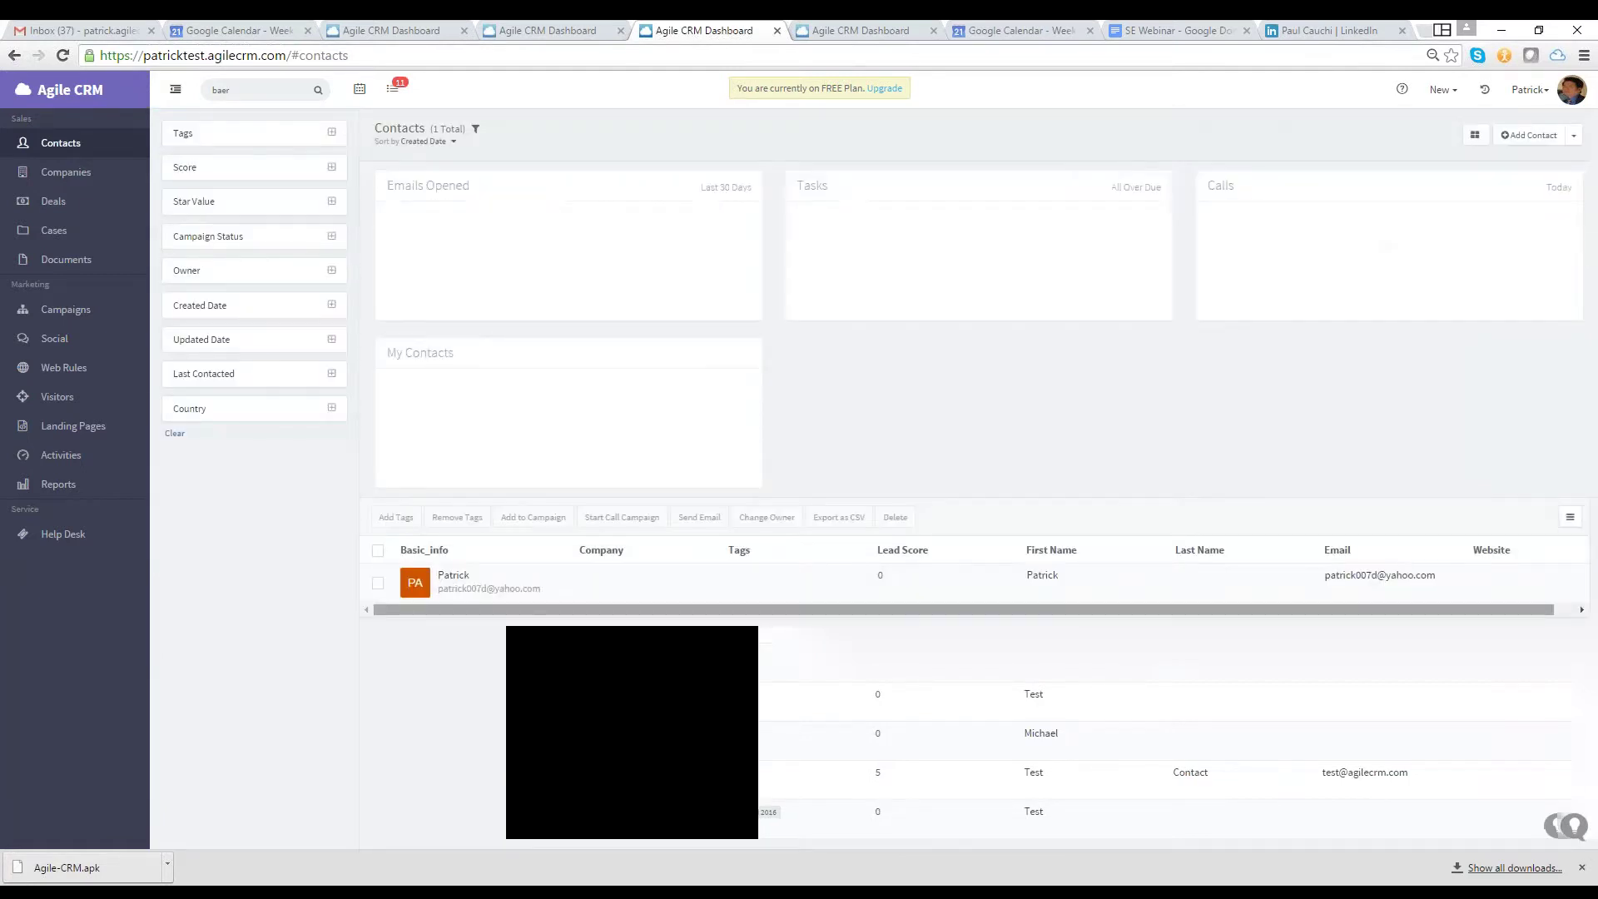
pyautogui.click(433, 128)
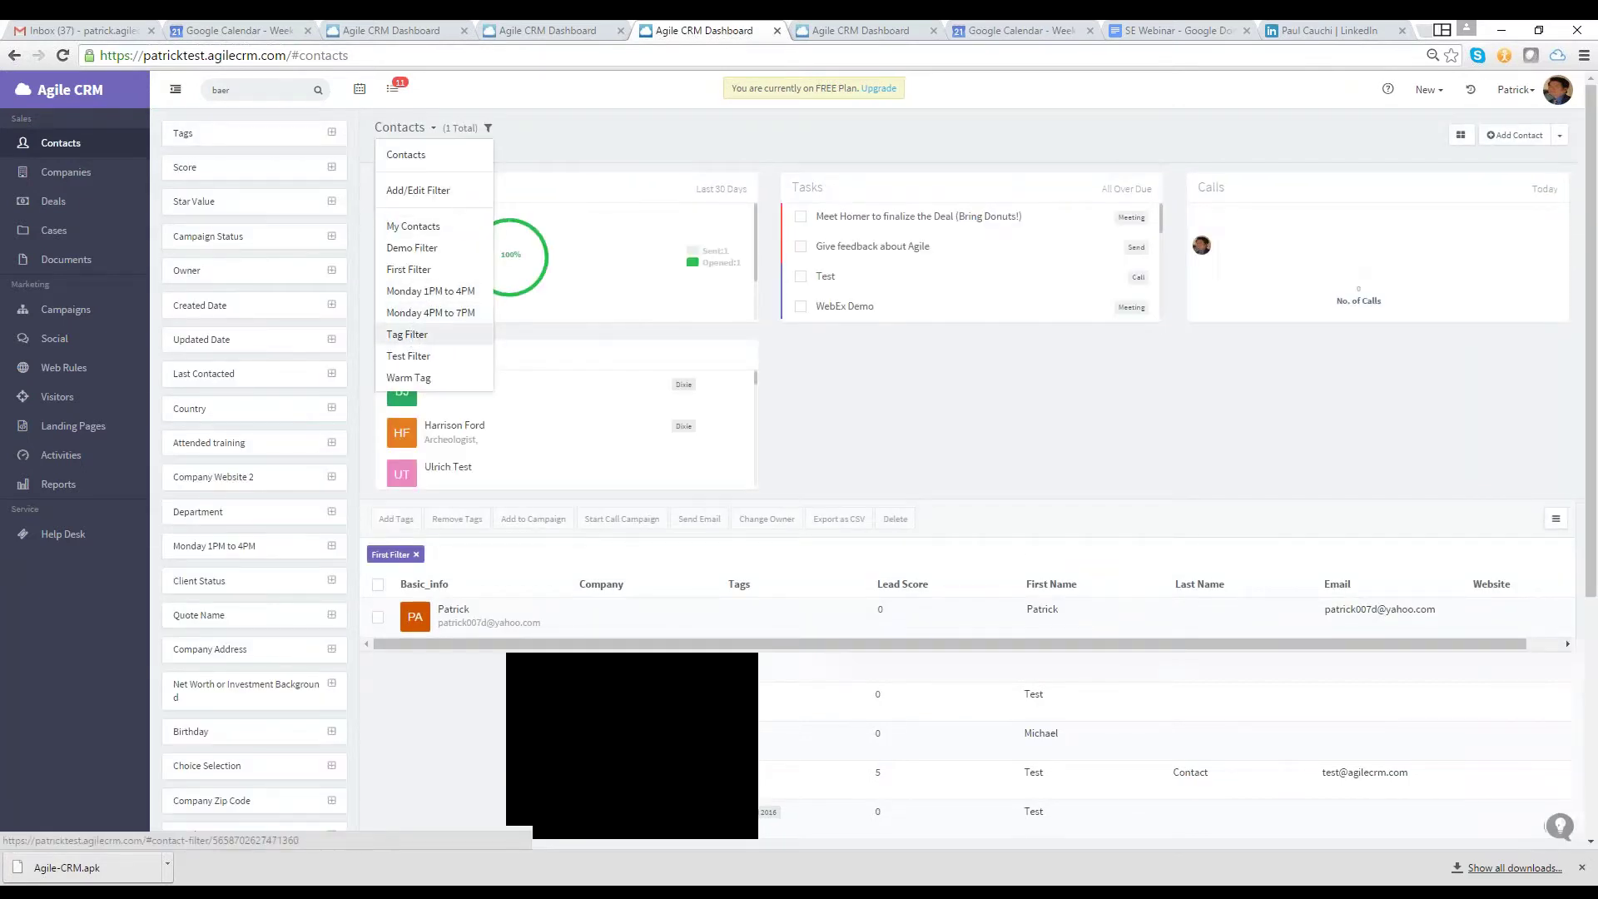
pyautogui.click(417, 334)
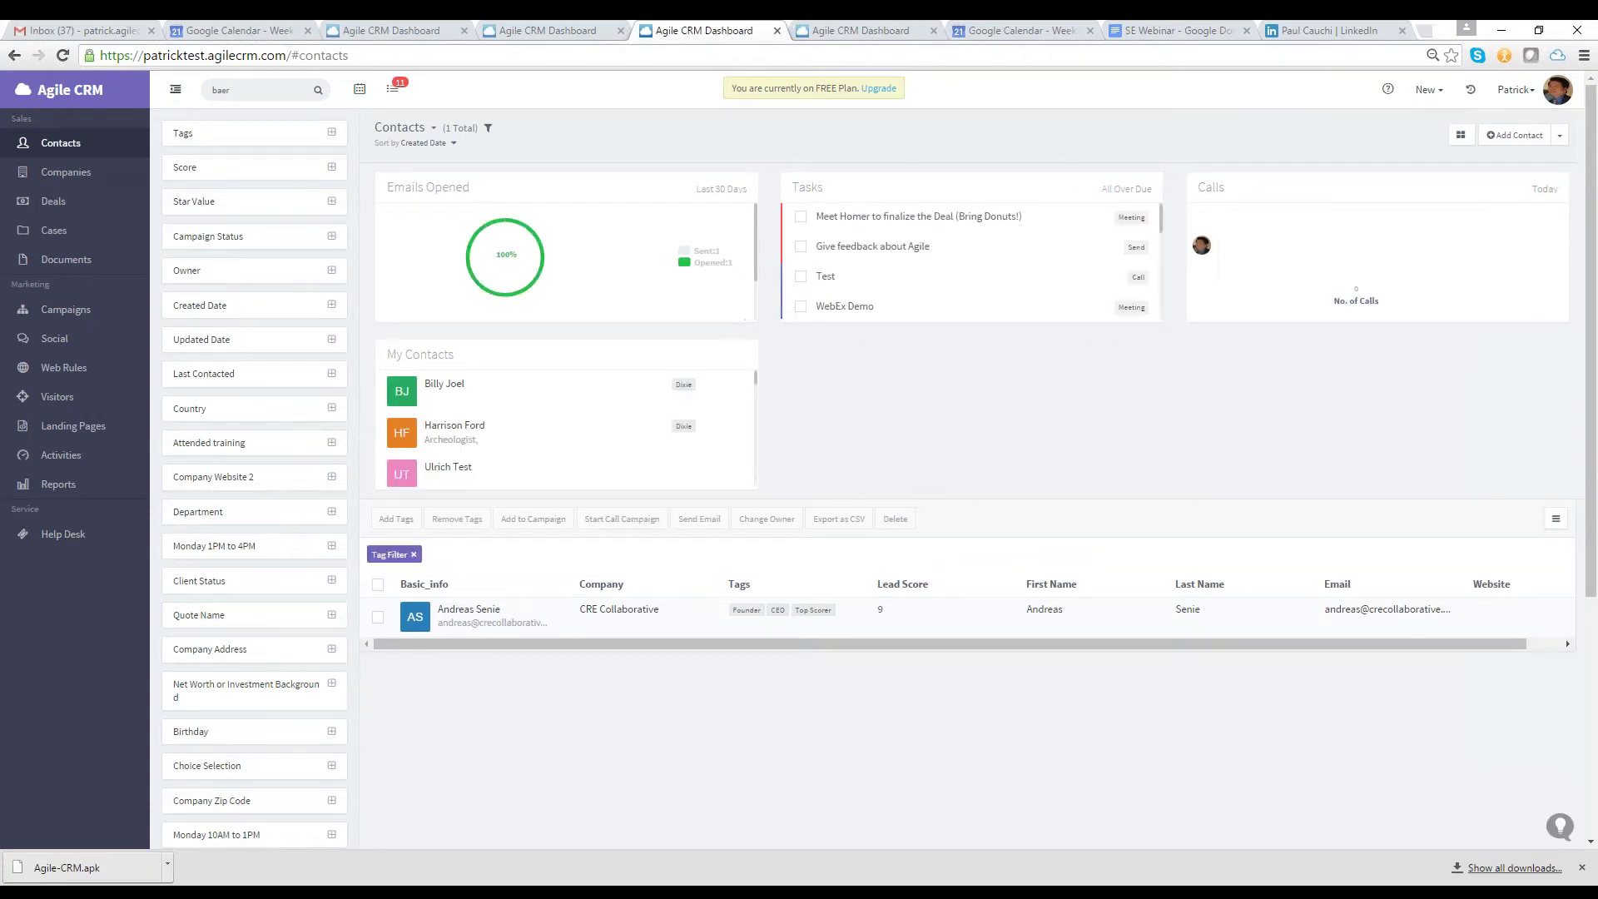
pyautogui.scroll(-2, 462, 382)
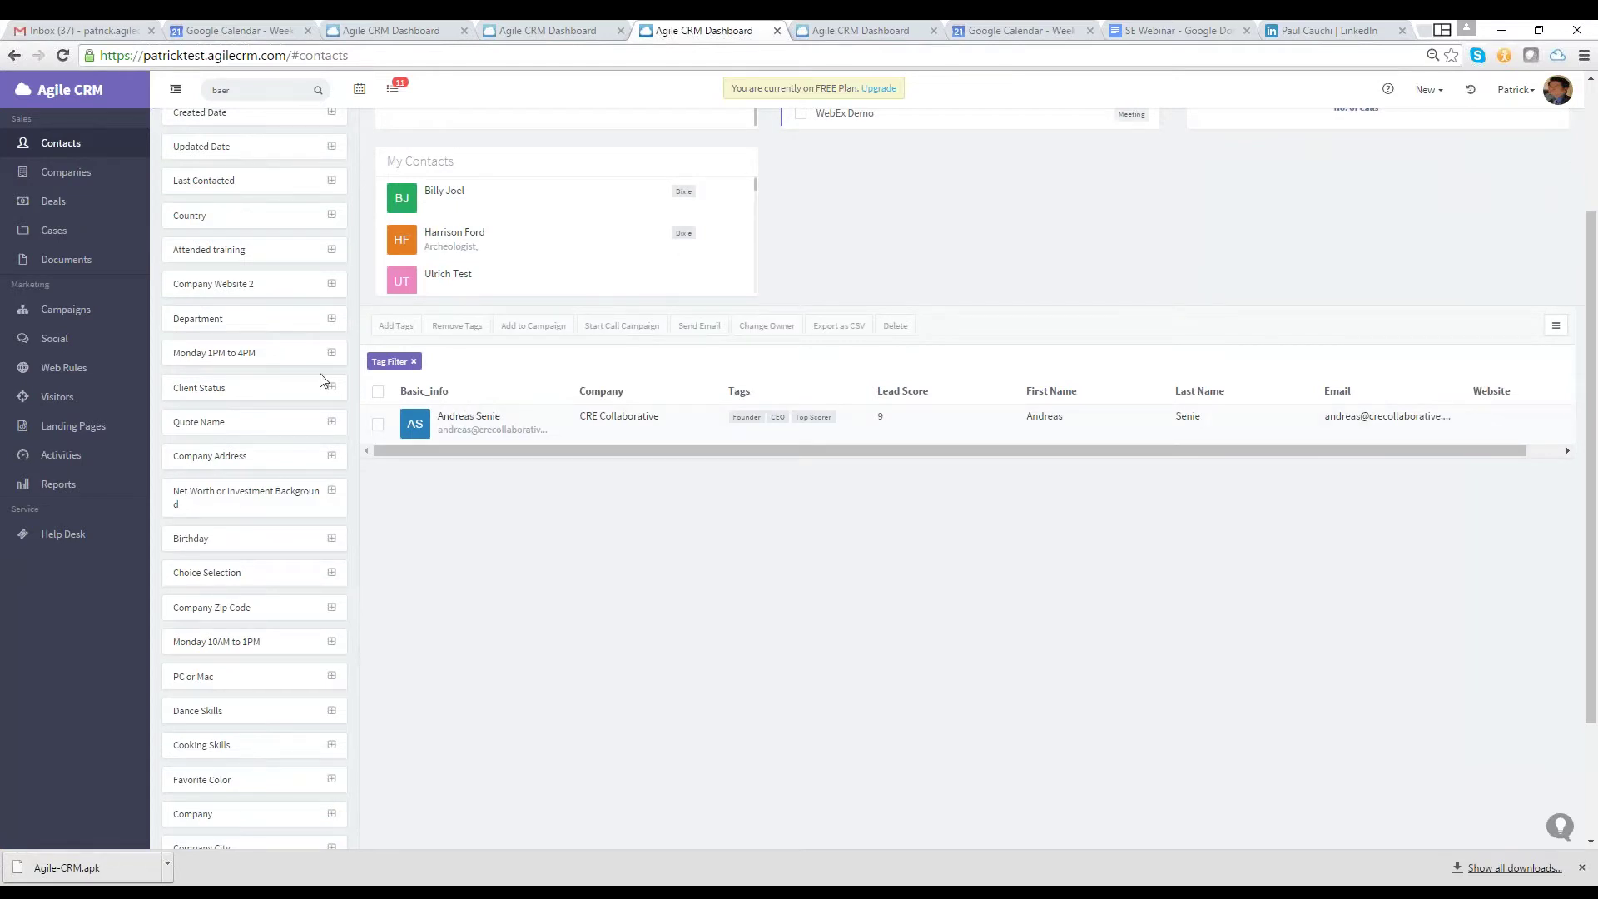
pyautogui.scroll(-2, 367, 348)
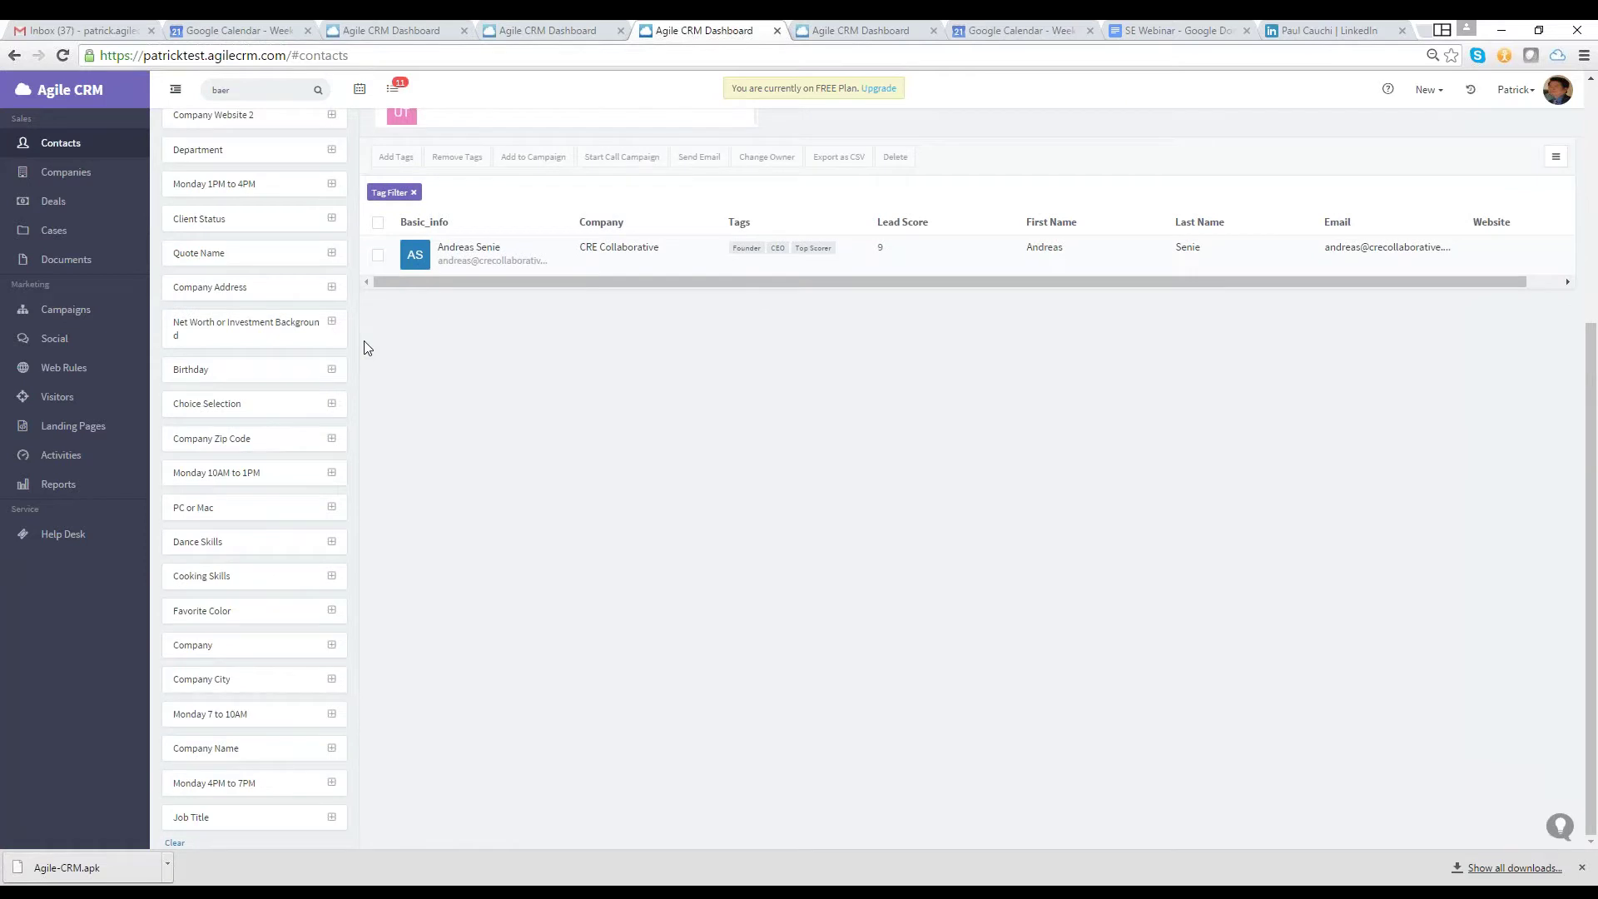
pyautogui.scroll(4, 367, 348)
pyautogui.click(402, 127)
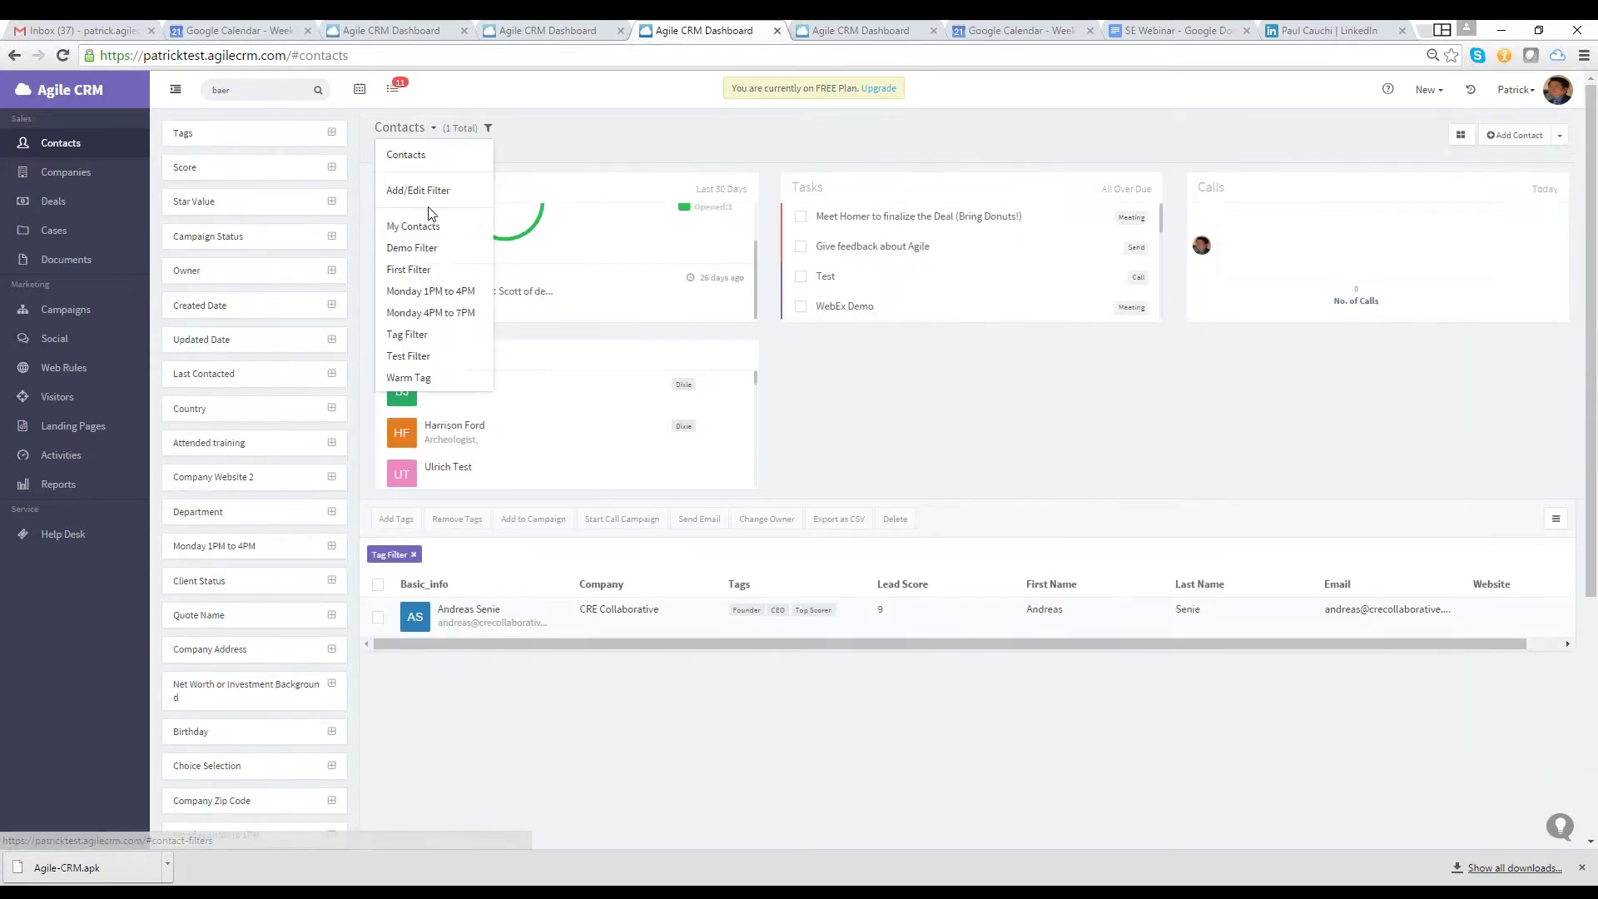
pyautogui.click(407, 155)
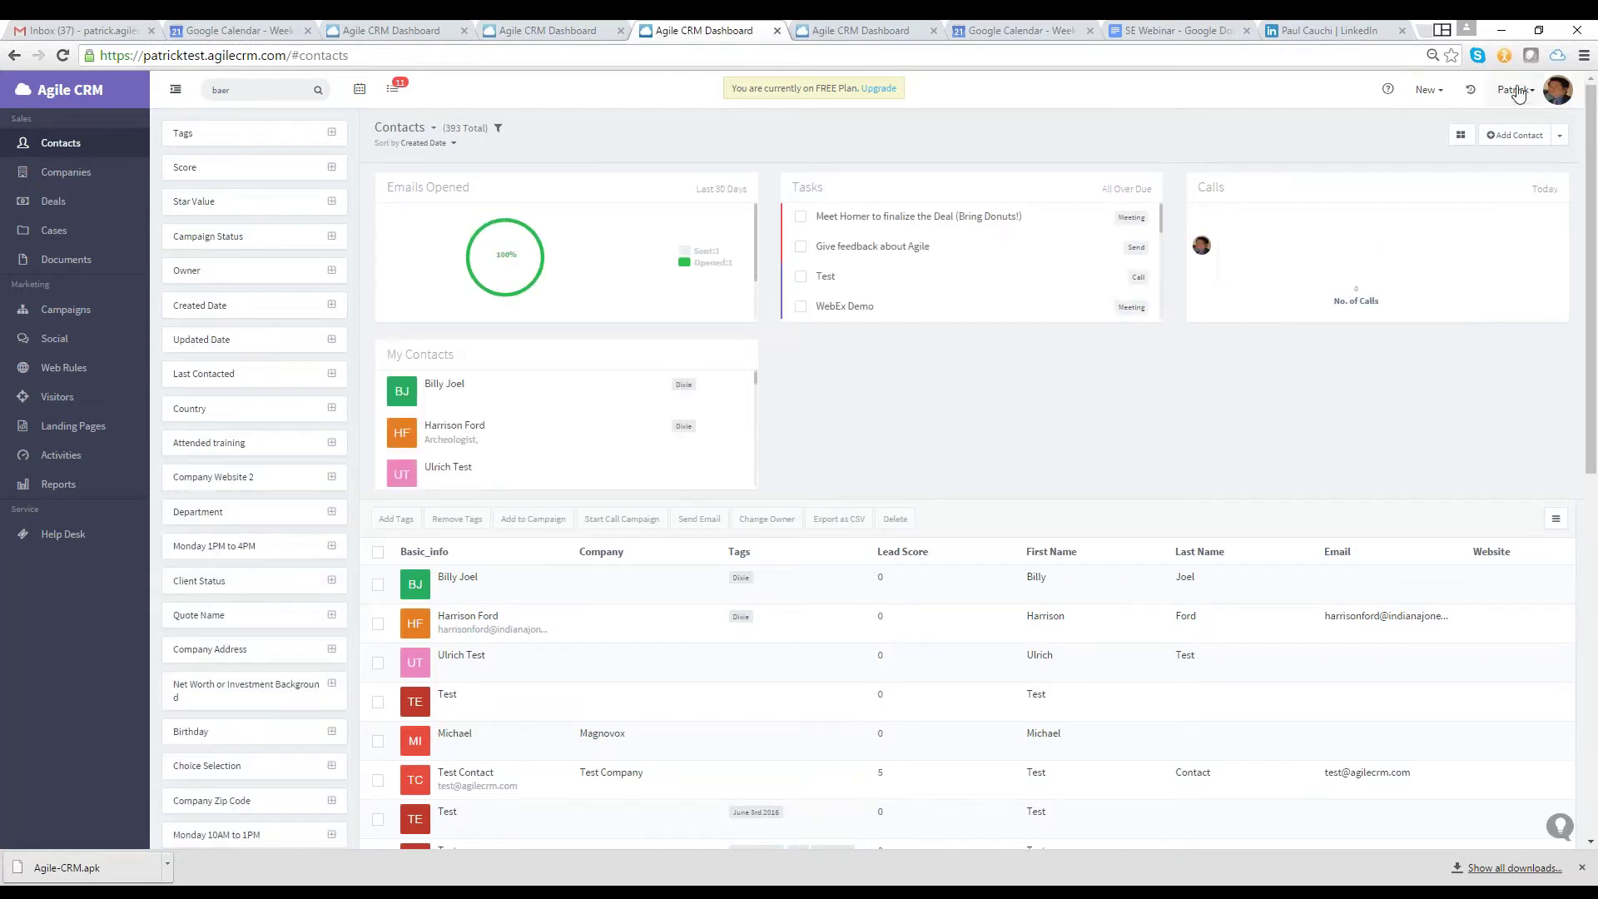
pyautogui.click(1553, 98)
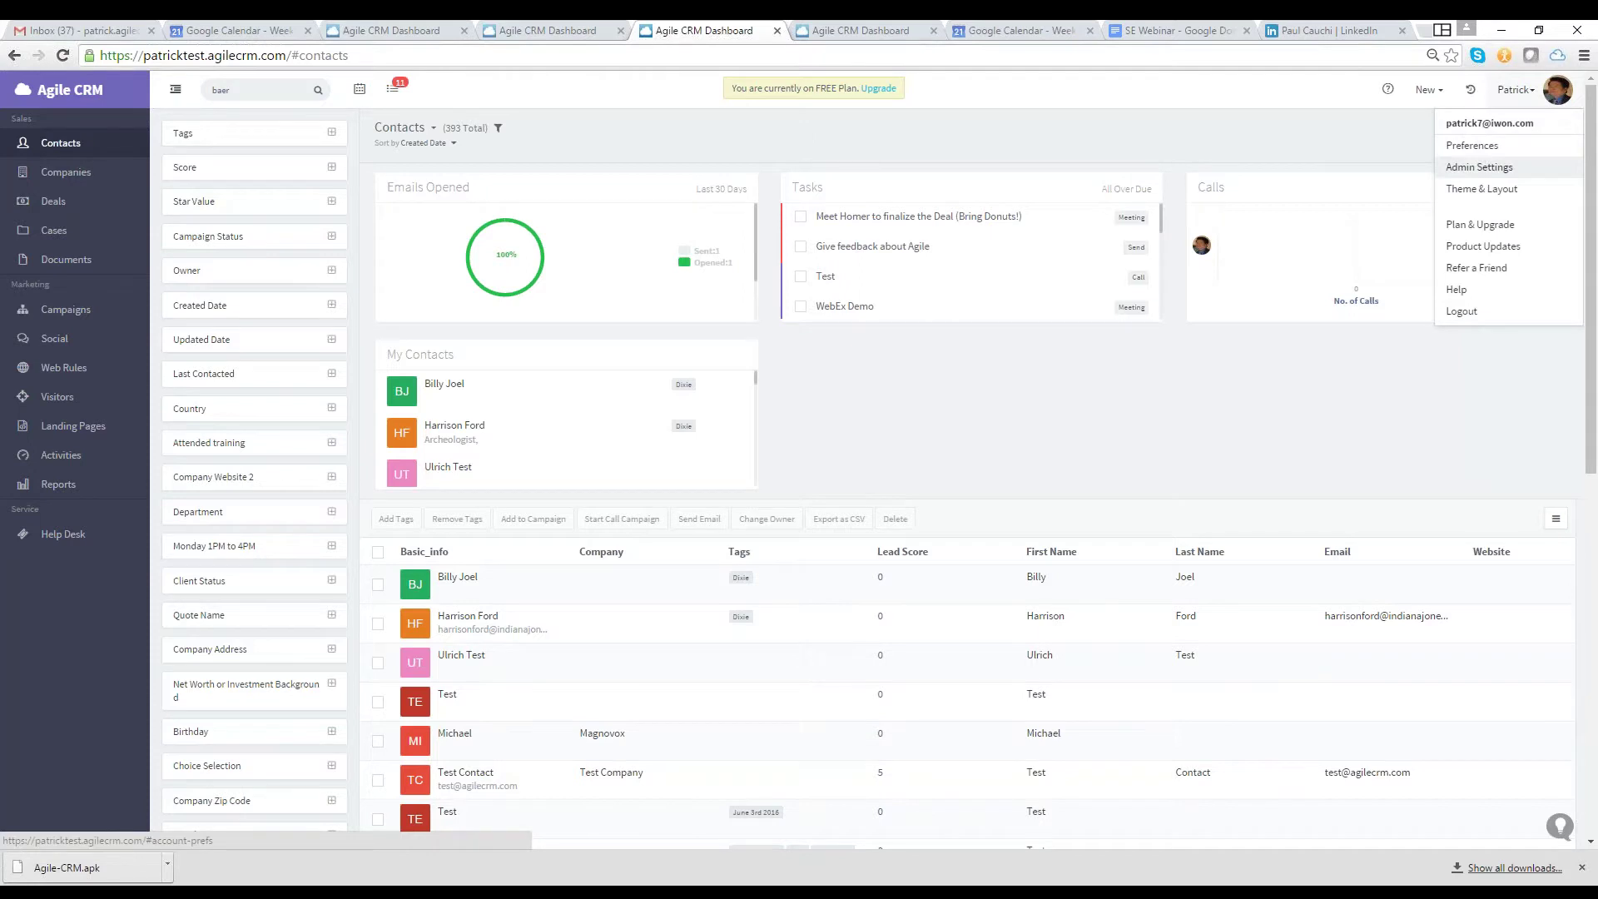
# Open Admin Settings > Custom Fields and scroll through the existing contact fields
pyautogui.click(1479, 167)
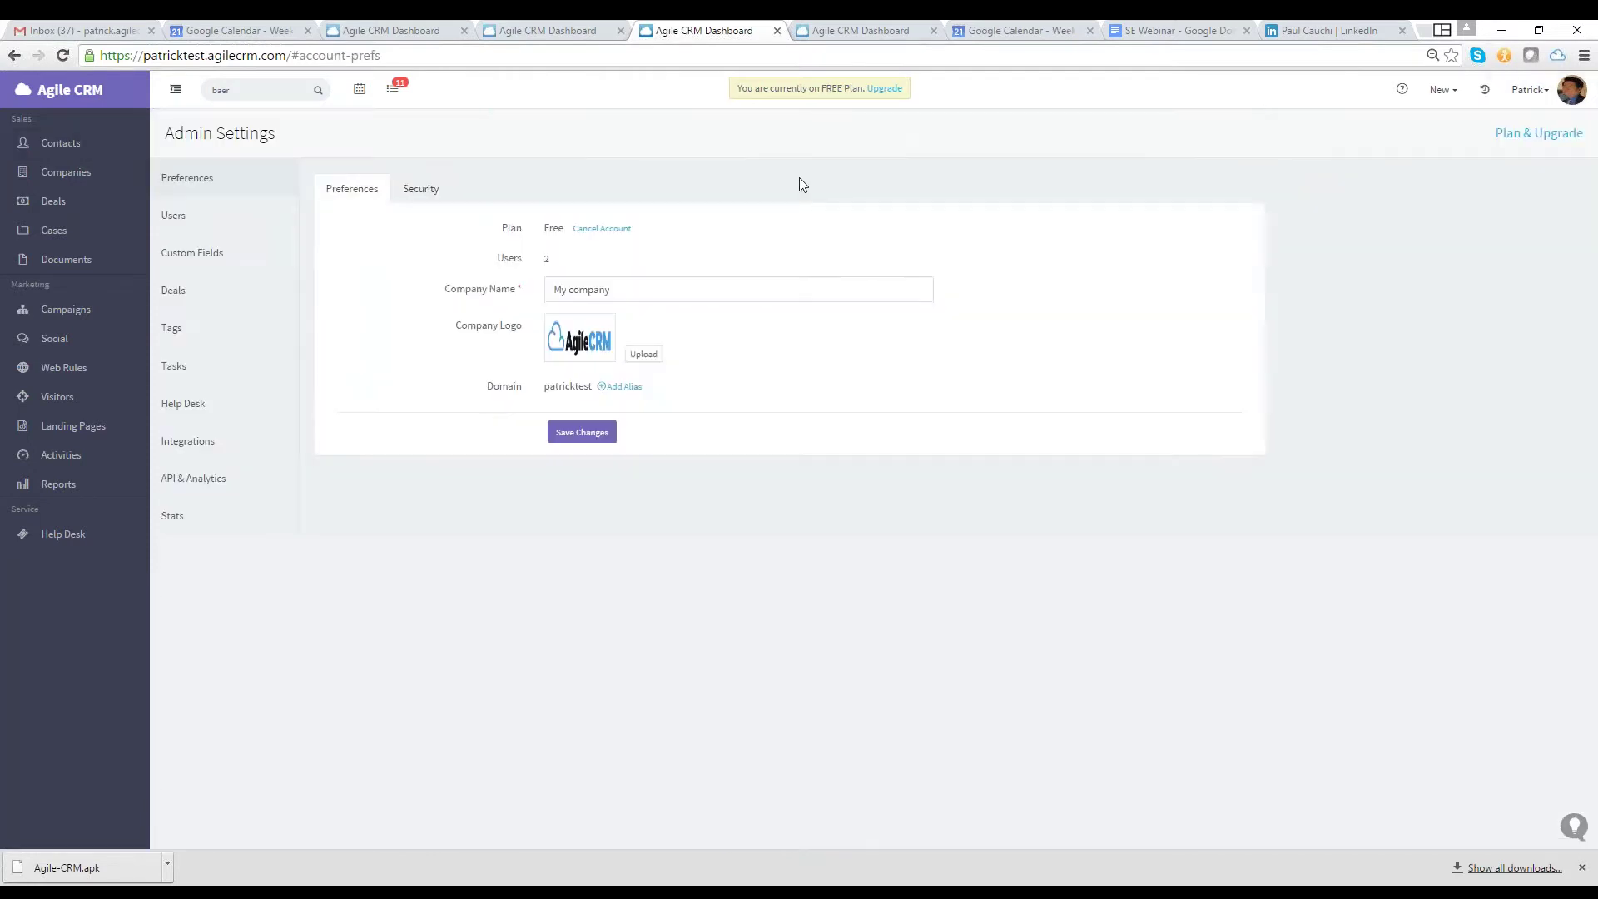
pyautogui.click(245, 256)
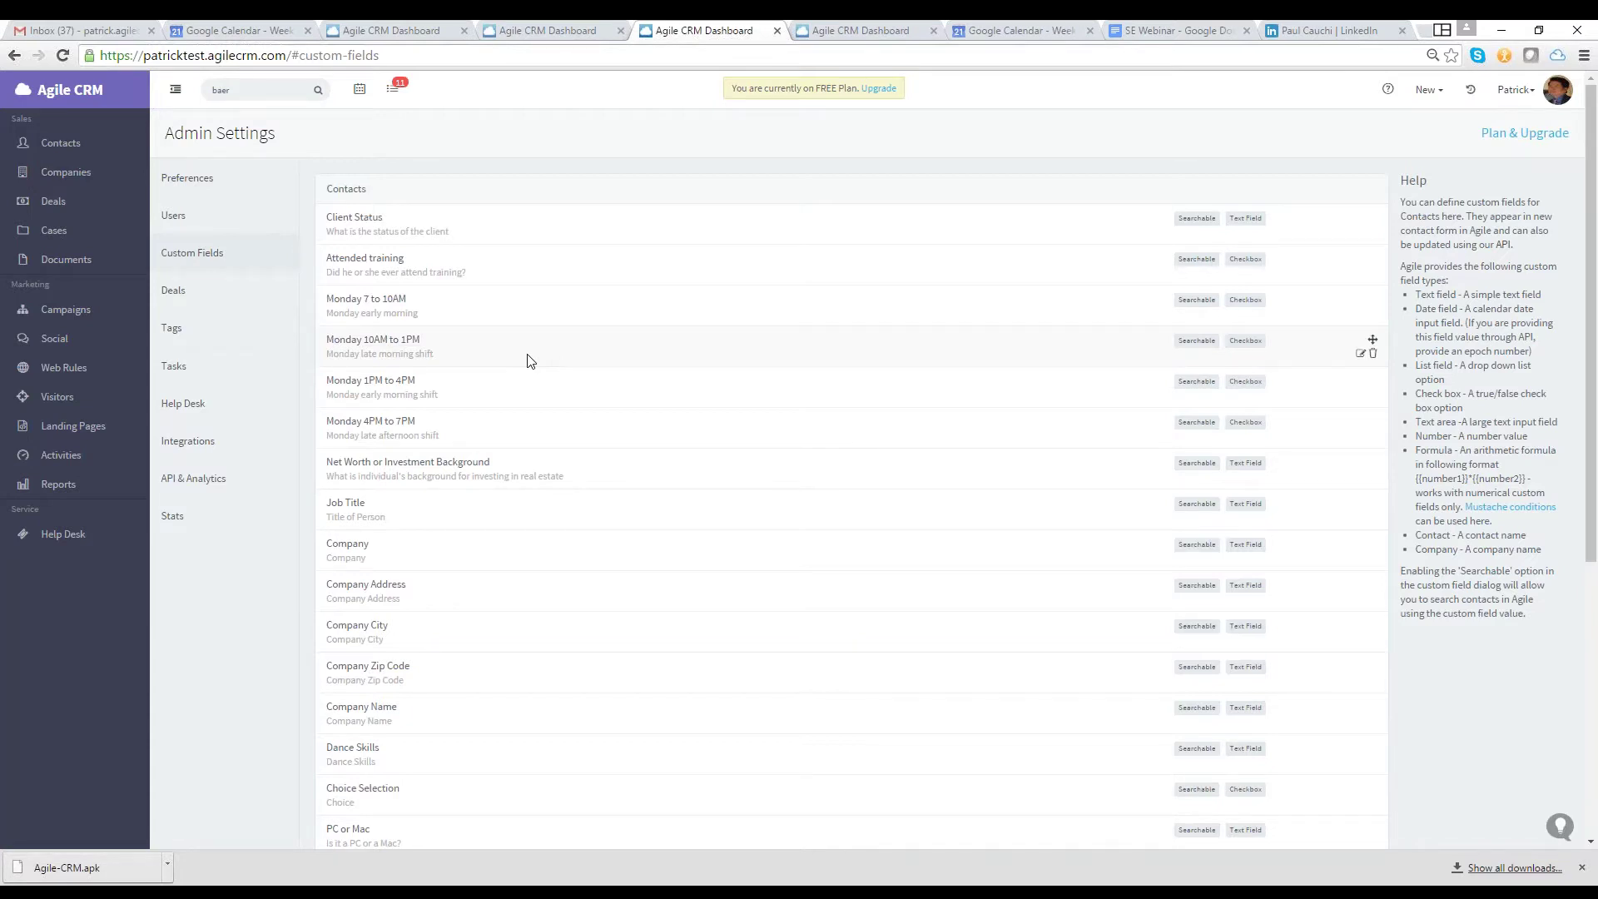
pyautogui.scroll(-1, 527, 358)
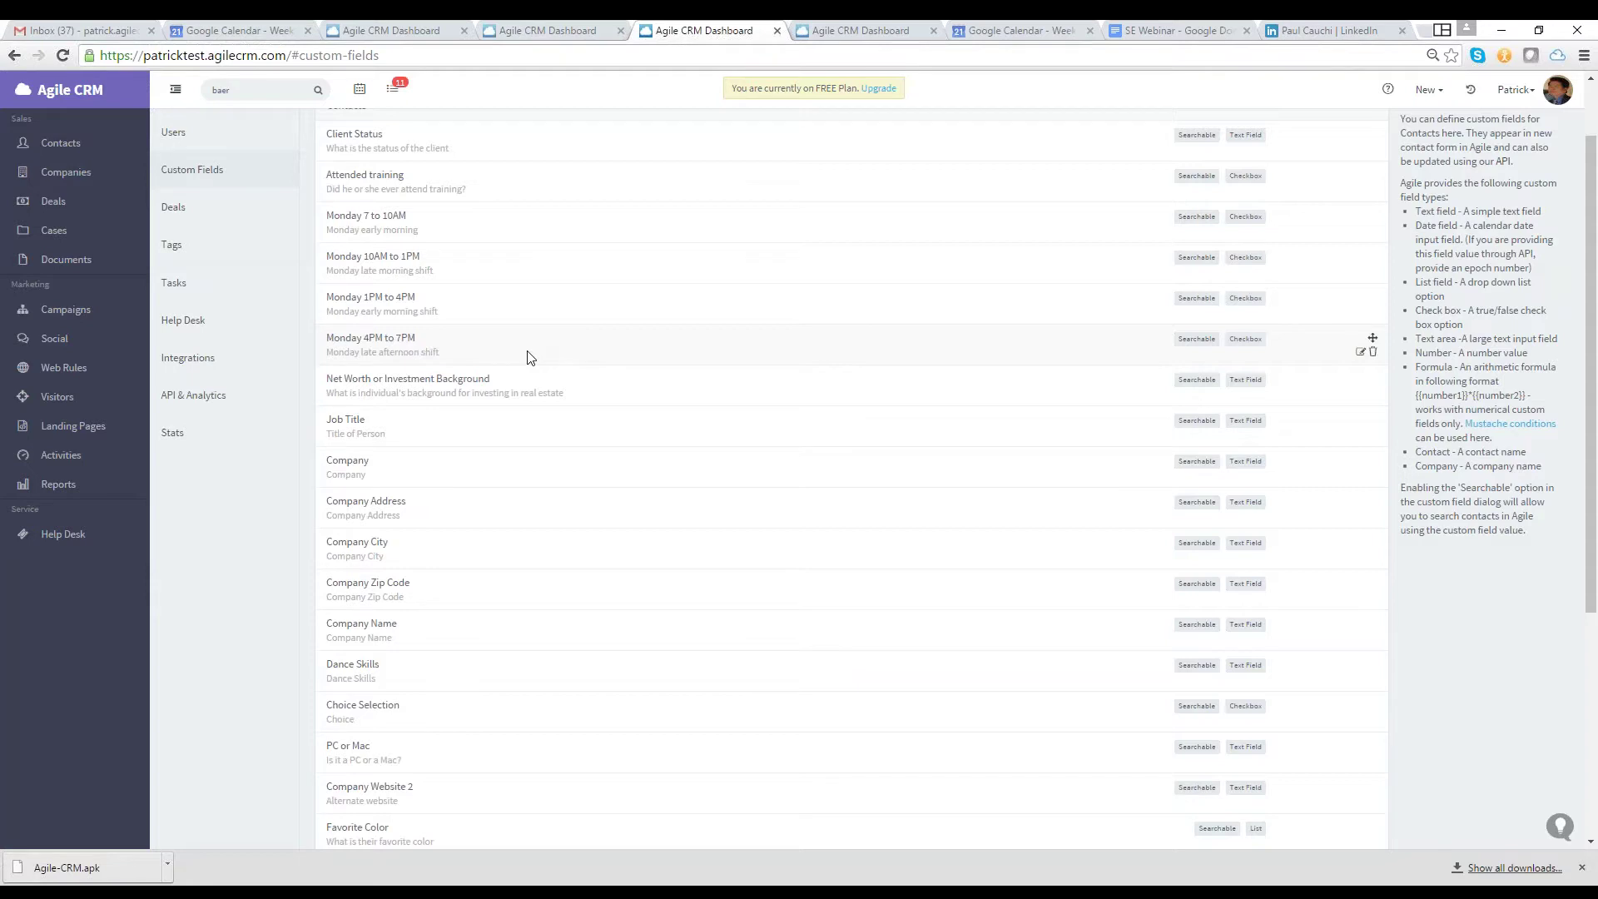
pyautogui.scroll(-3, 527, 358)
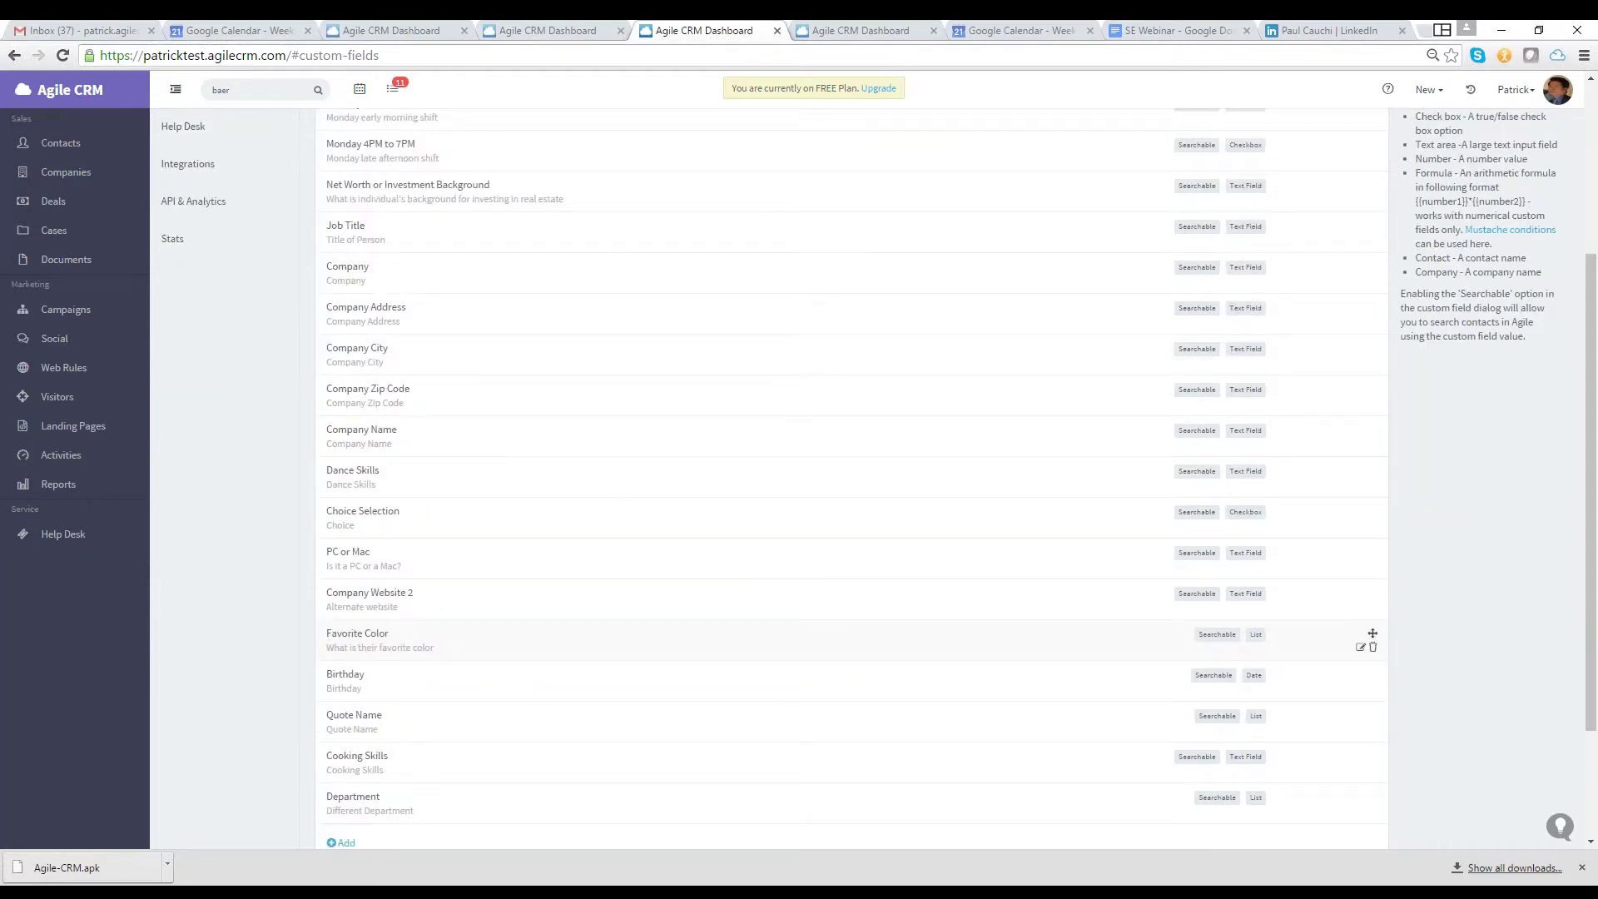
pyautogui.scroll(4, 475, 639)
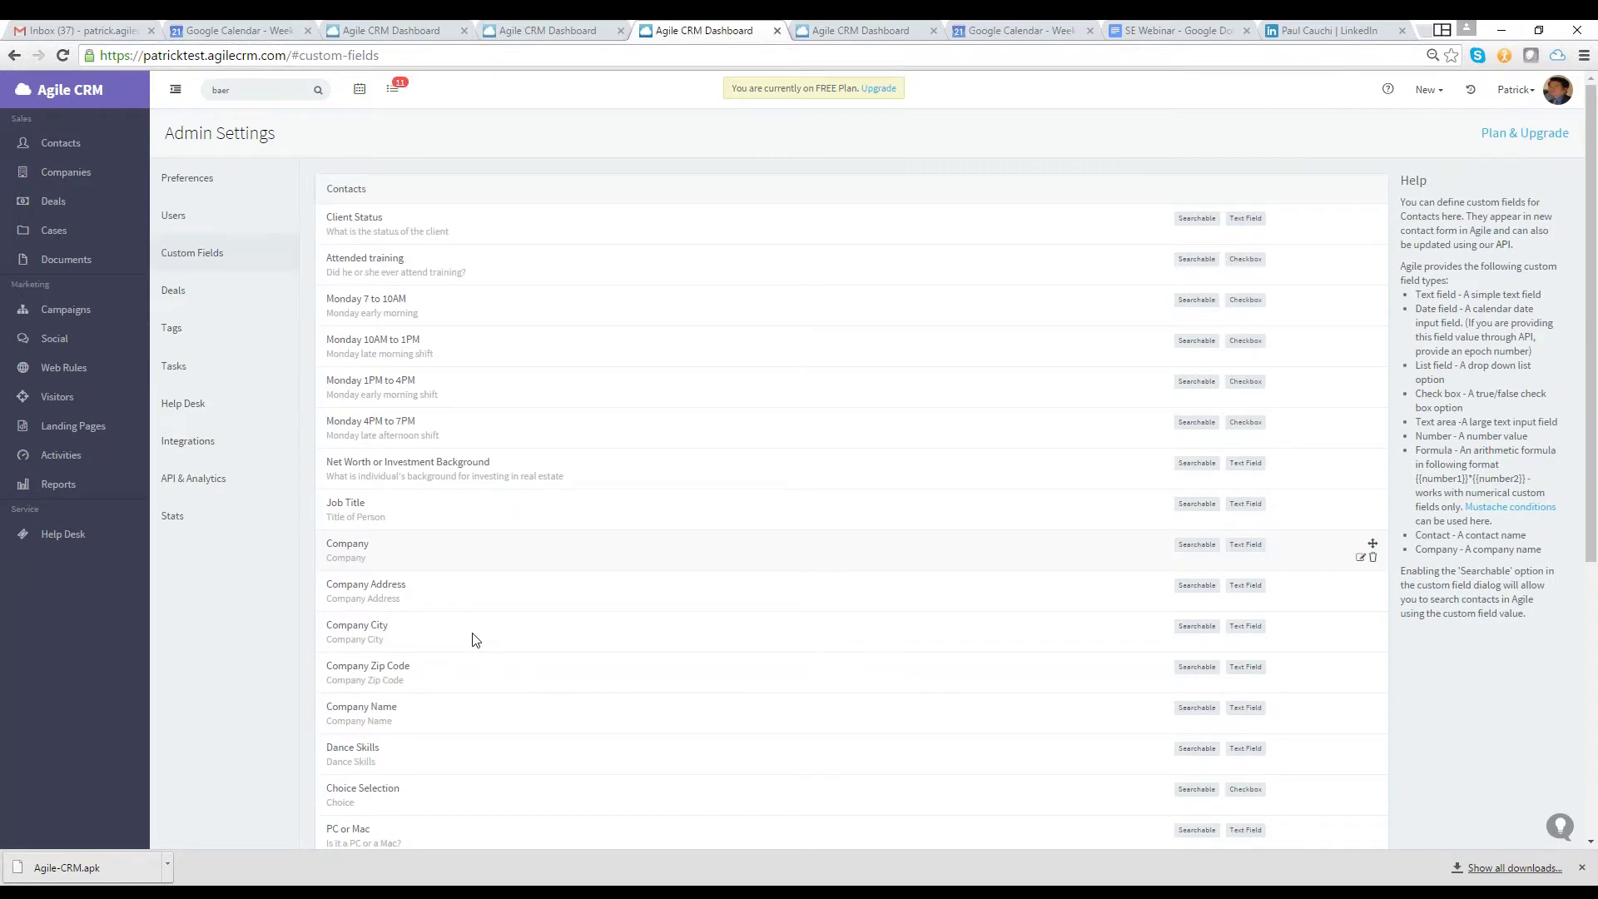
pyautogui.scroll(-5, 474, 639)
pyautogui.click(341, 703)
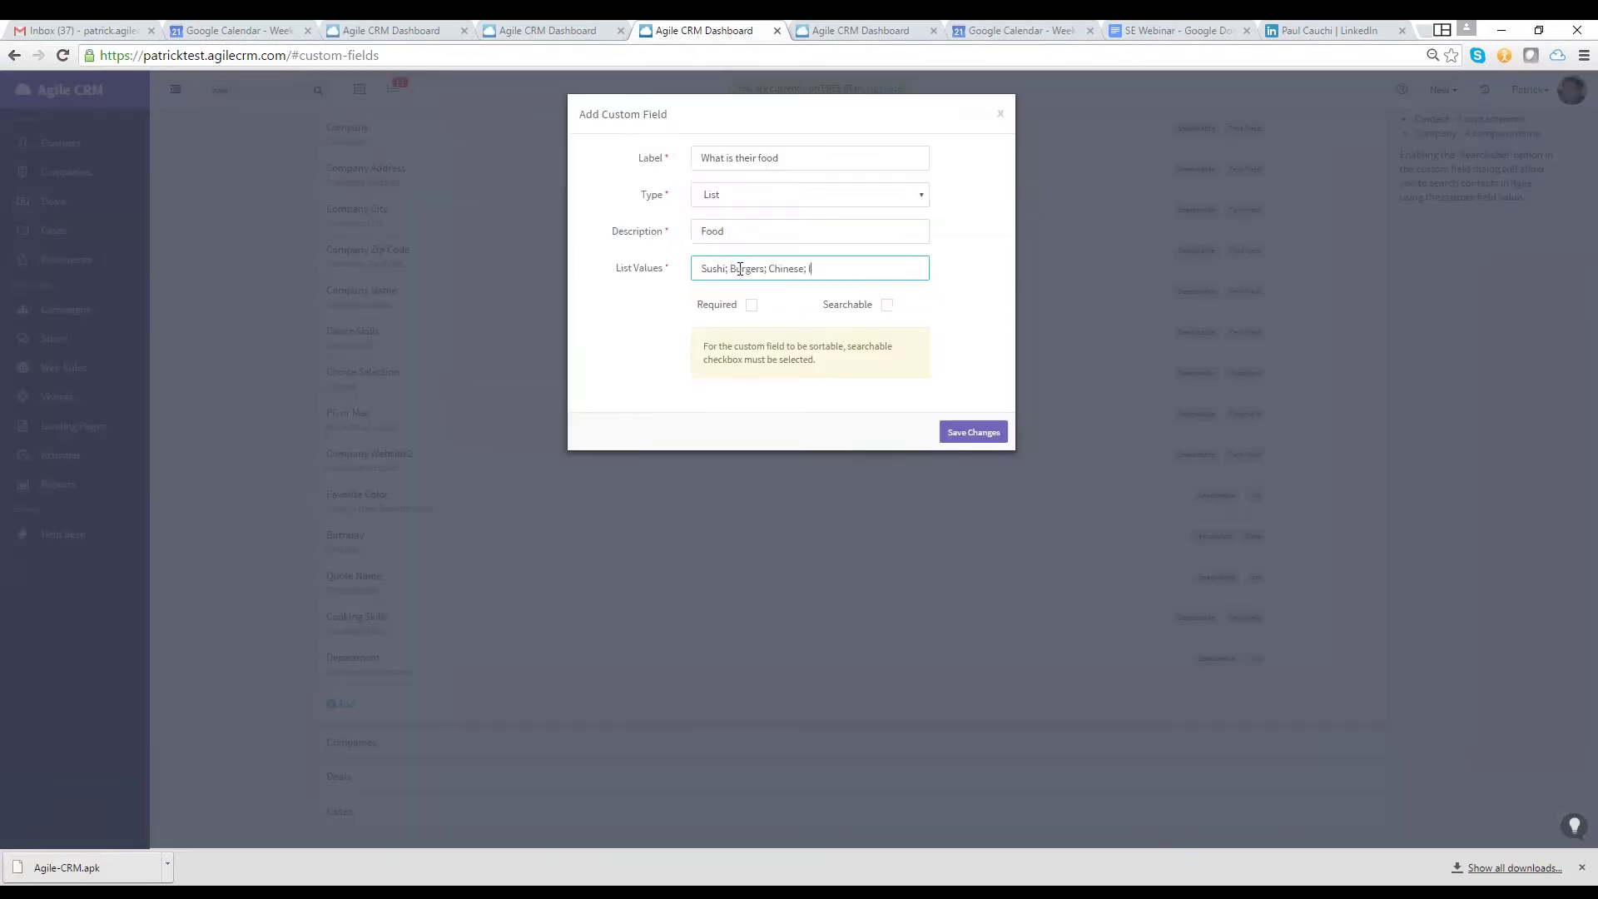
# Finish the list values with Italian and Indian, mark the food field Searchable, and save it
pyautogui.write('talian; Indian')
pyautogui.click(887, 305)
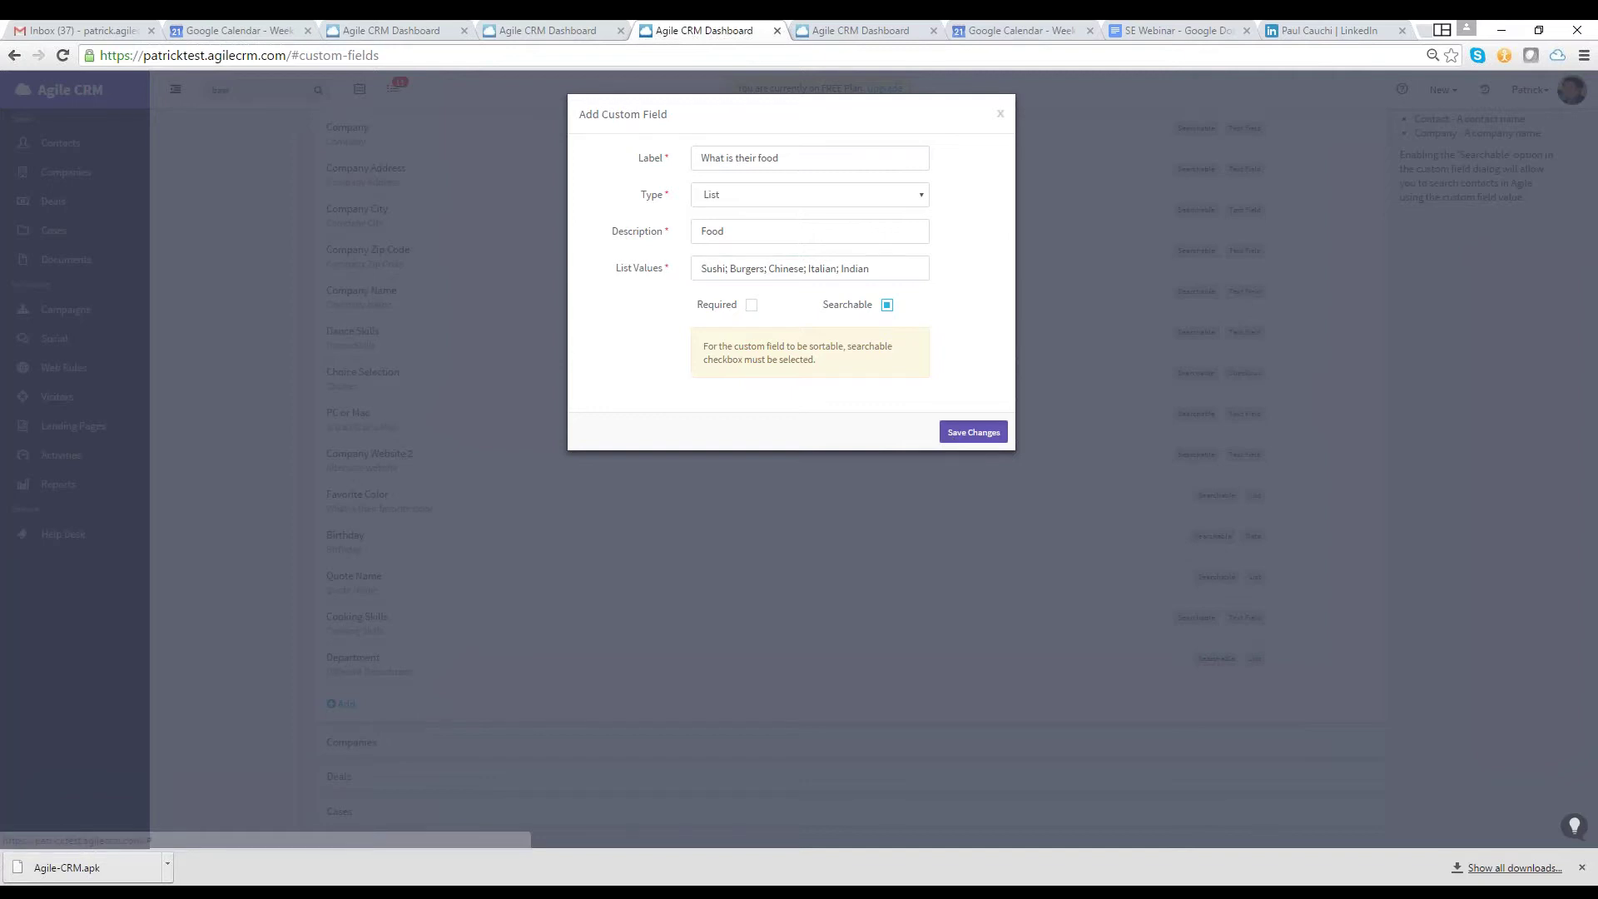
pyautogui.press('Return')
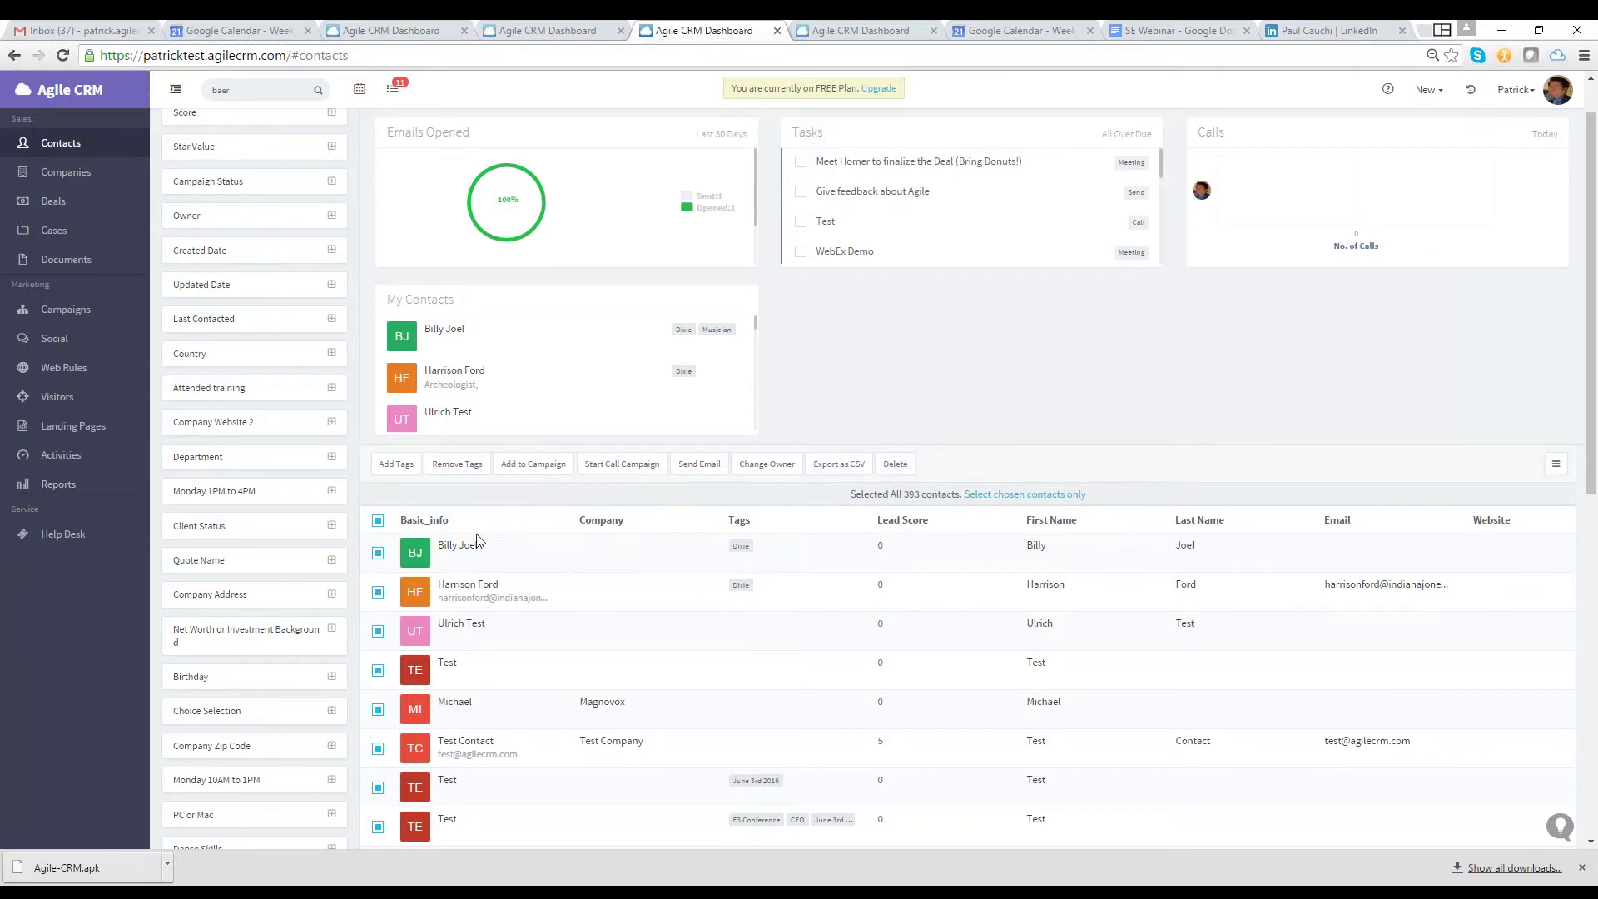
# Deselect all 393 contacts and scroll back to the top of the list
pyautogui.click(379, 522)
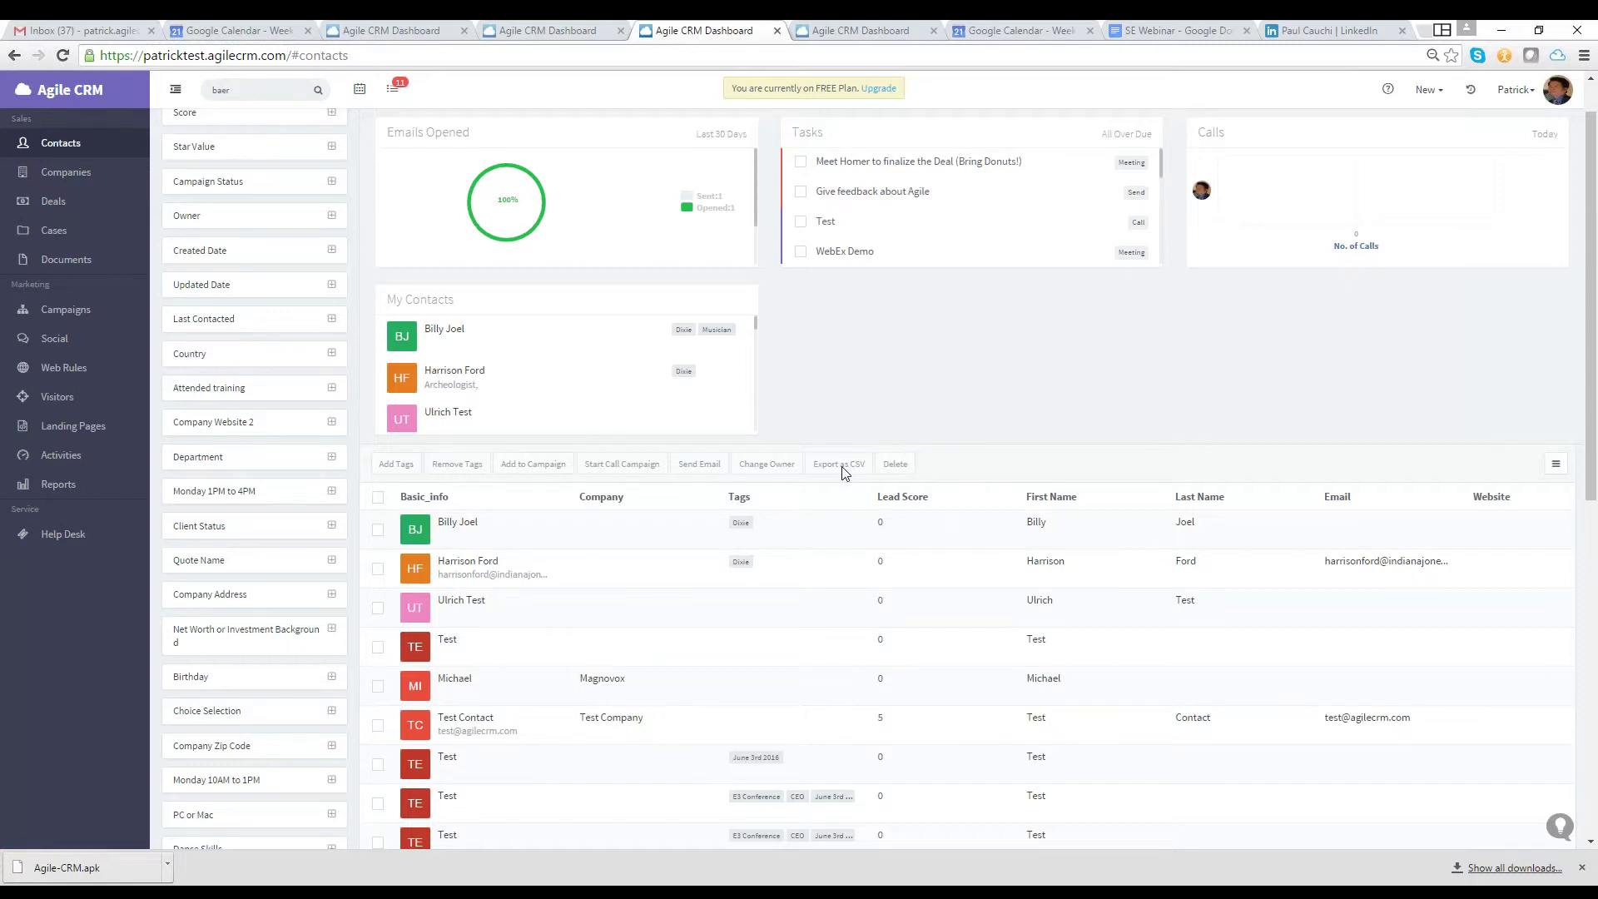
pyautogui.scroll(1, 1082, 416)
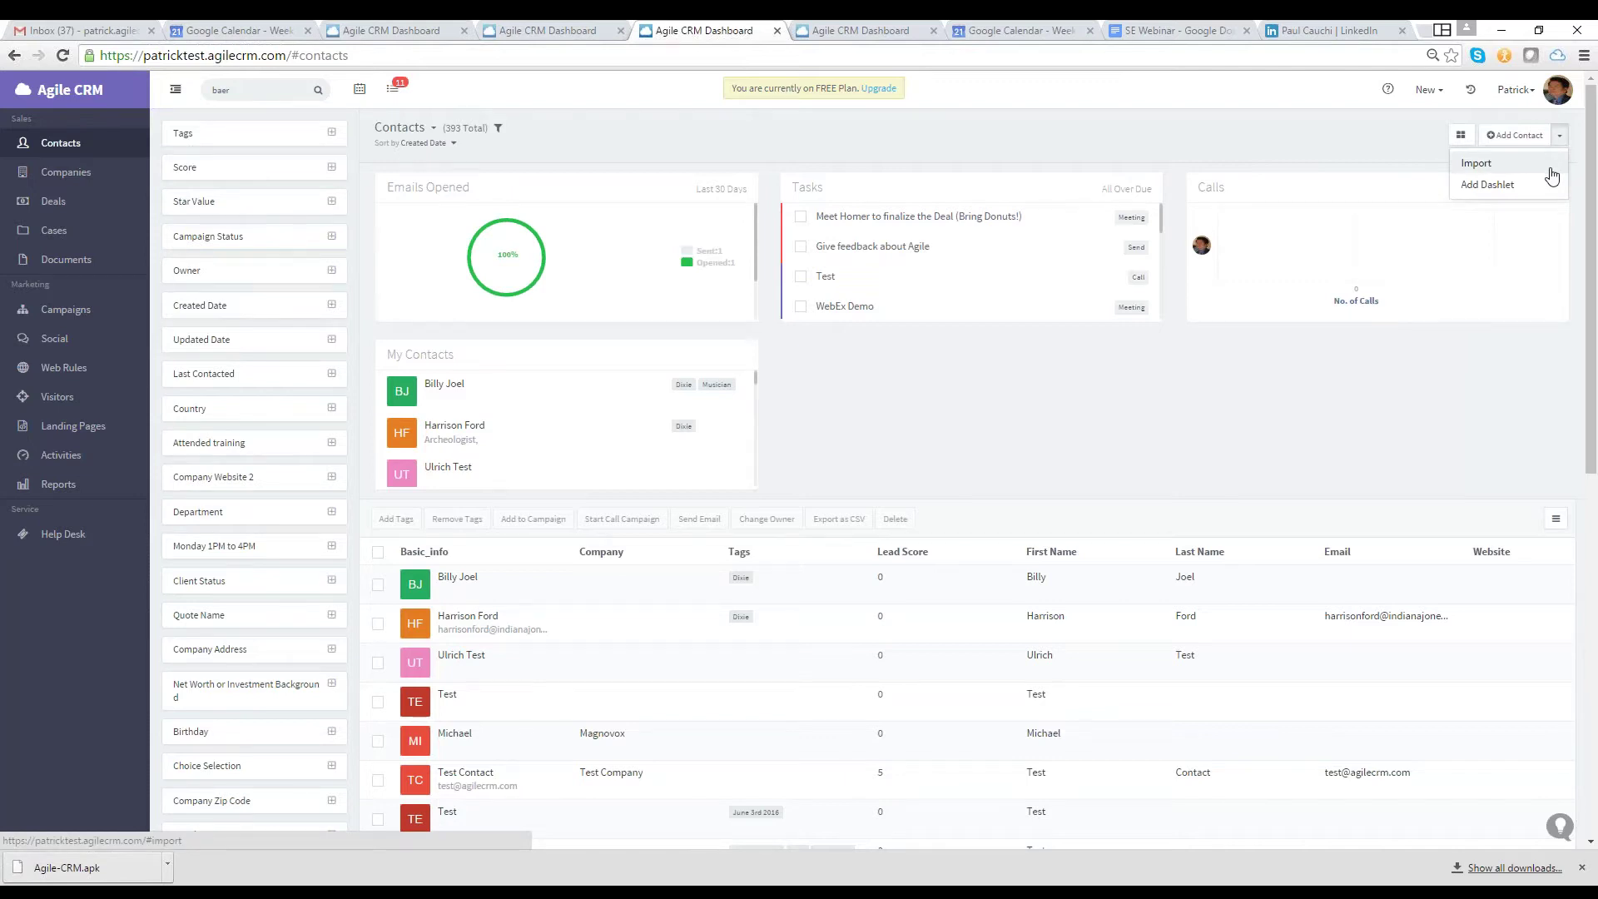
# Open the Import page and start uploading a CSV file of contacts
pyautogui.click(1550, 169)
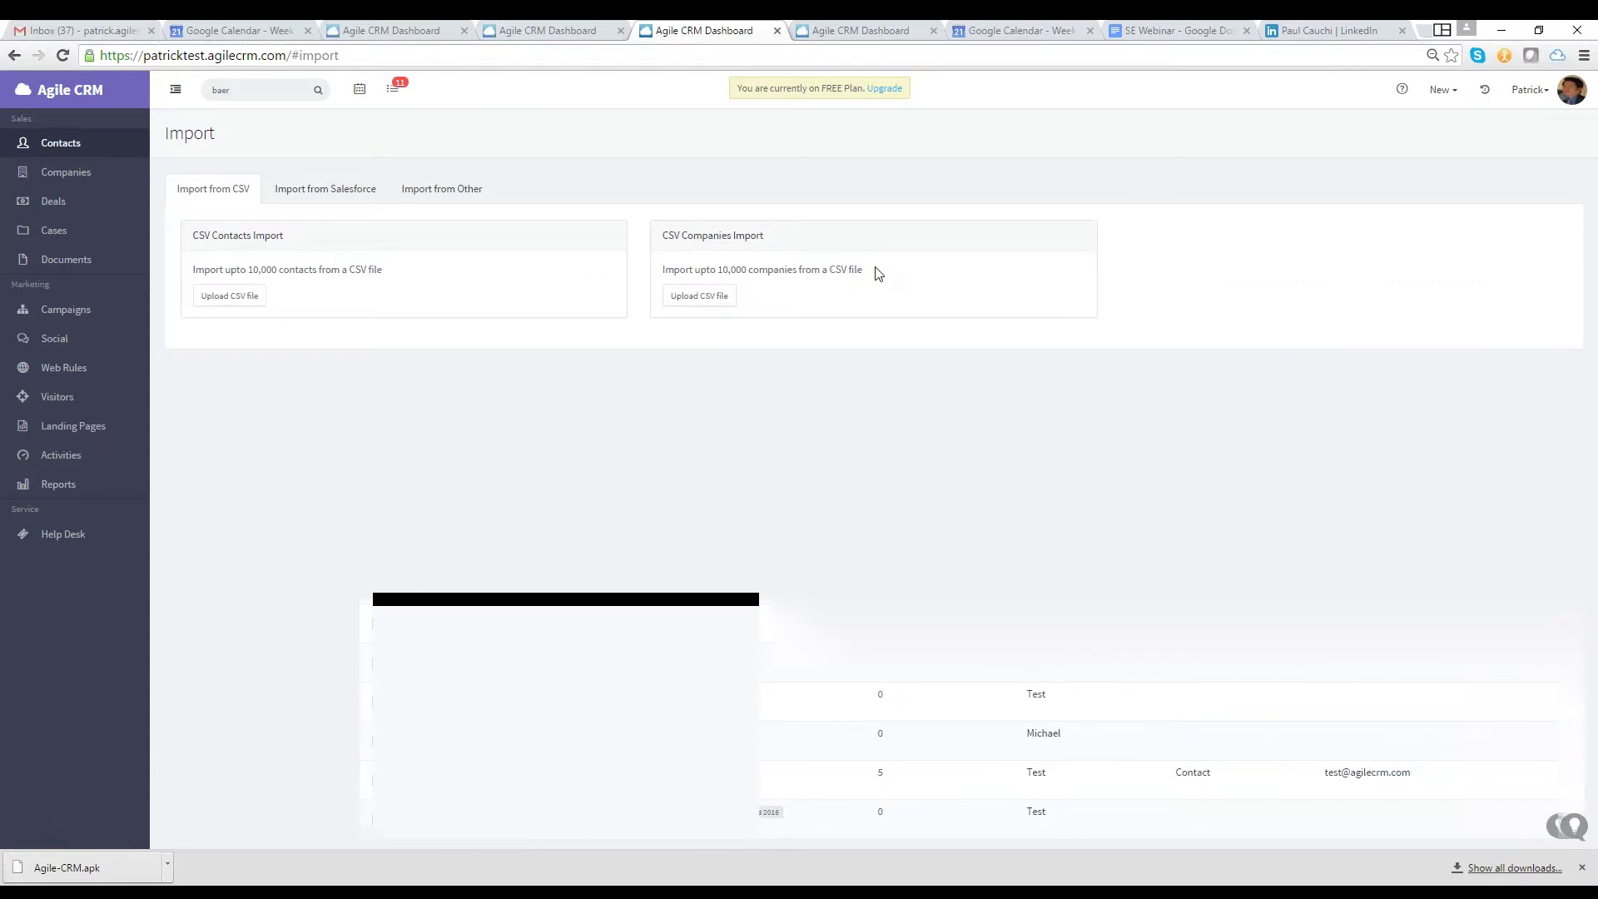
pyautogui.click(230, 296)
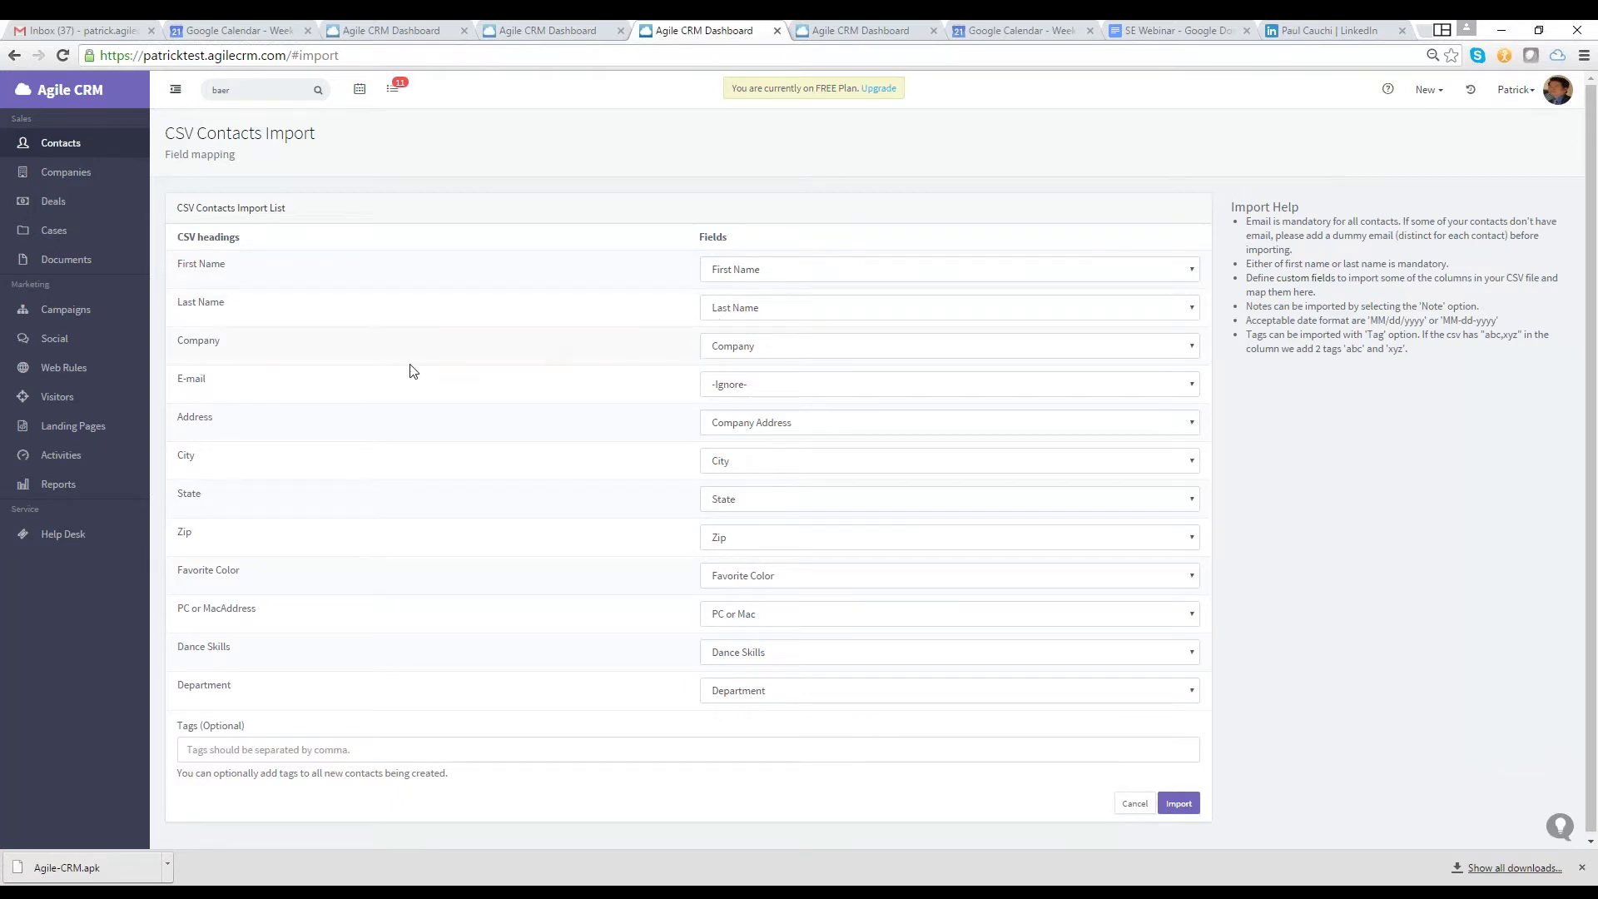
pyautogui.click(740, 391)
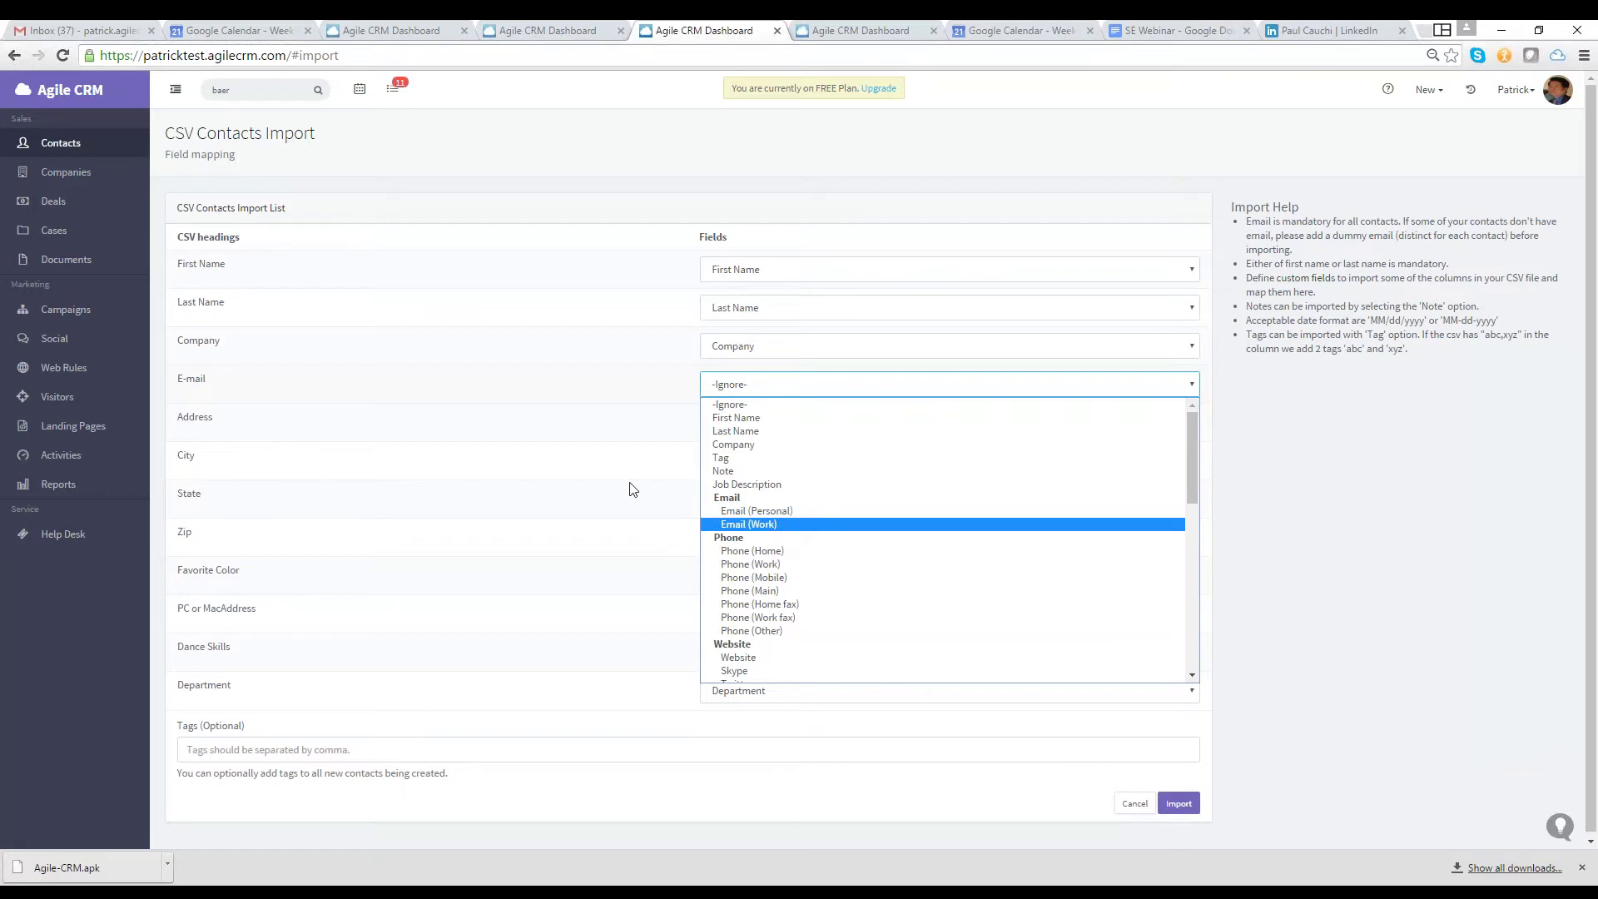
pyautogui.click(605, 447)
pyautogui.click(605, 447)
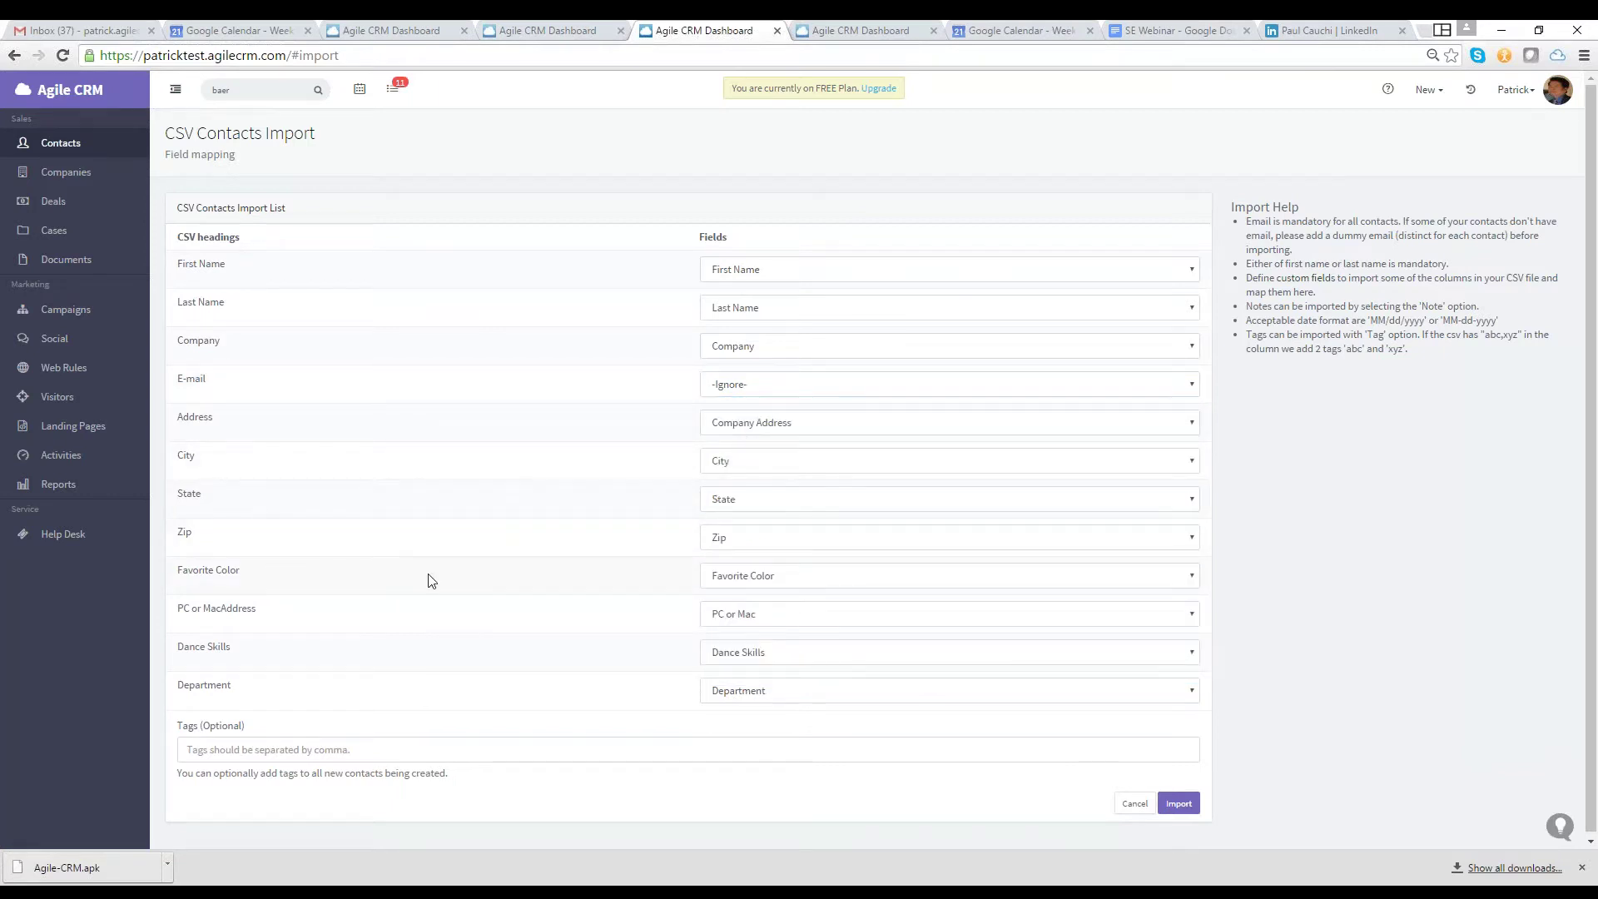
pyautogui.click(735, 582)
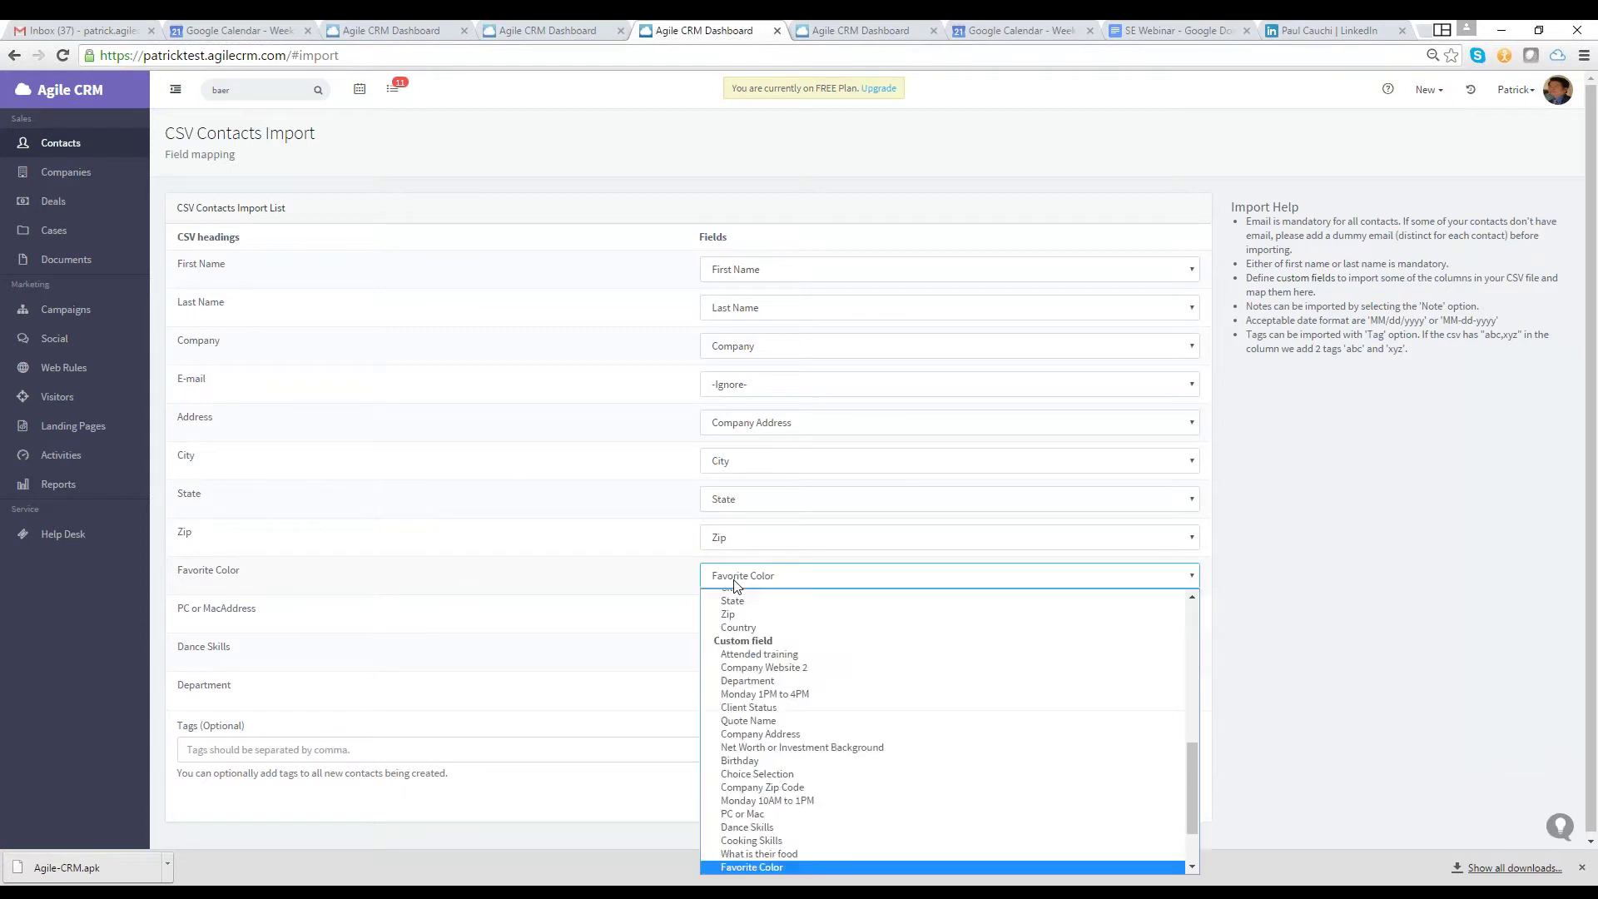
pyautogui.click(736, 582)
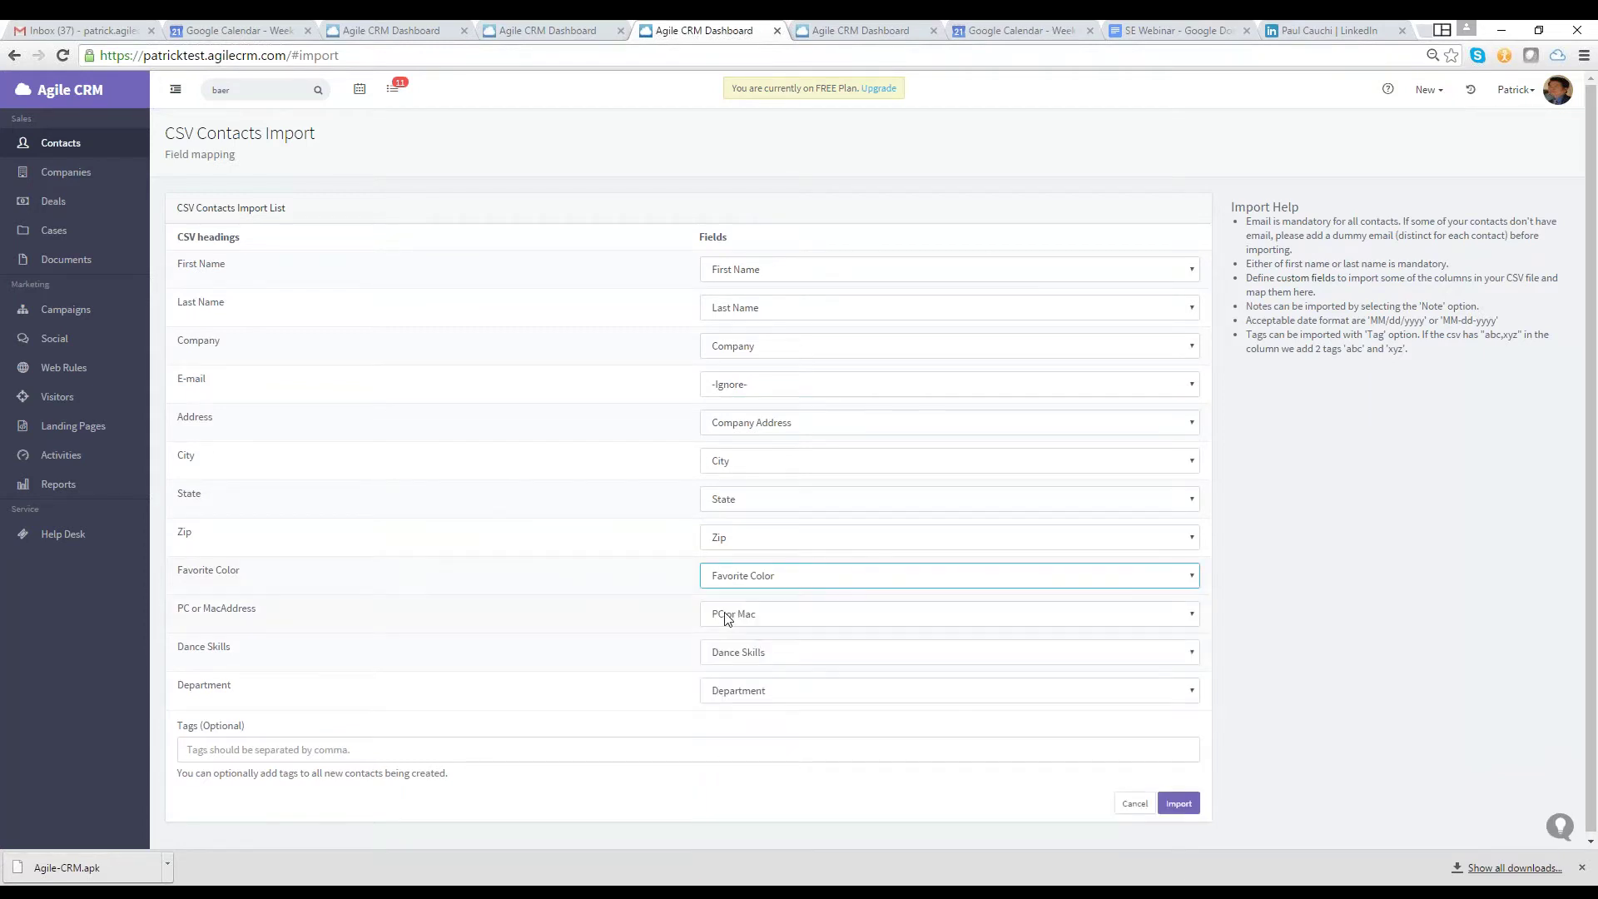
pyautogui.click(726, 617)
pyautogui.click(674, 654)
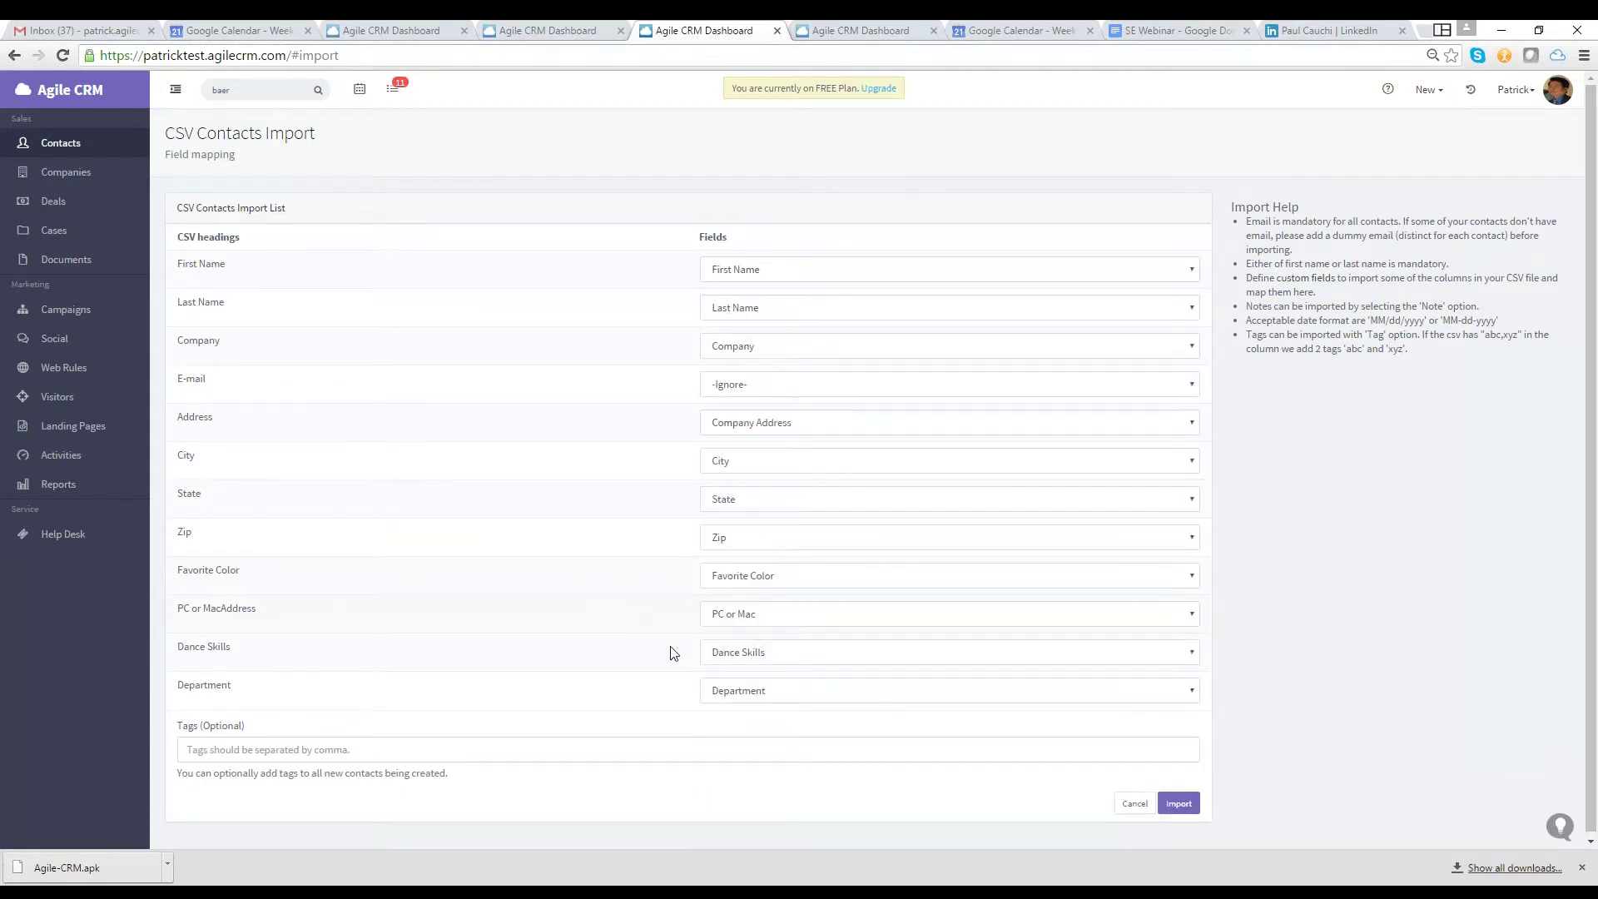
pyautogui.click(710, 653)
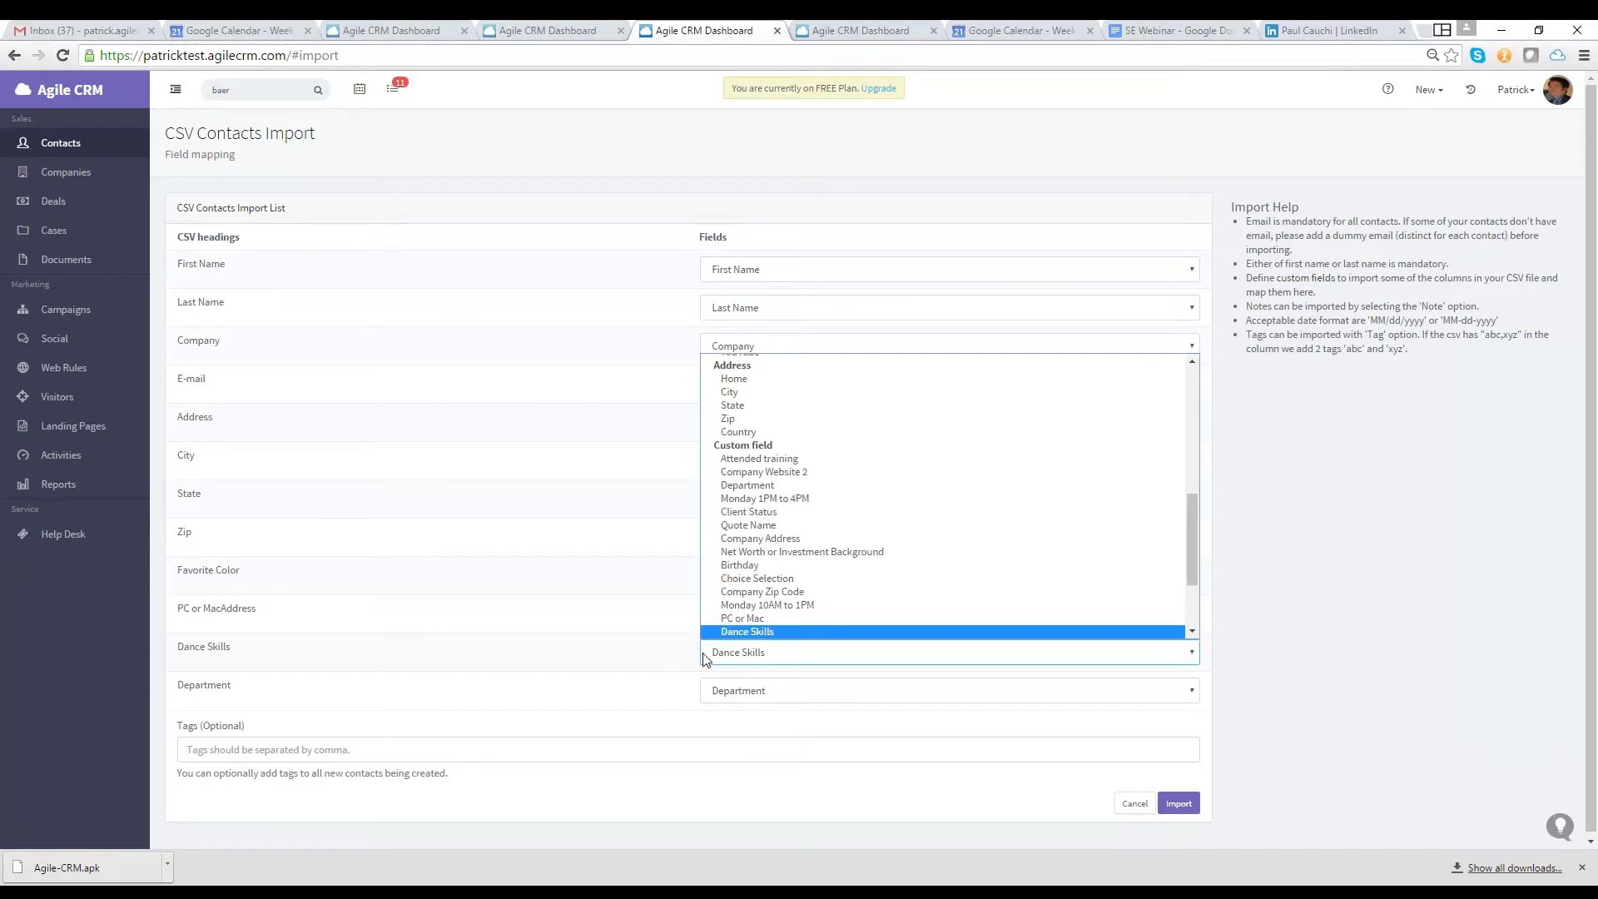
pyautogui.click(651, 682)
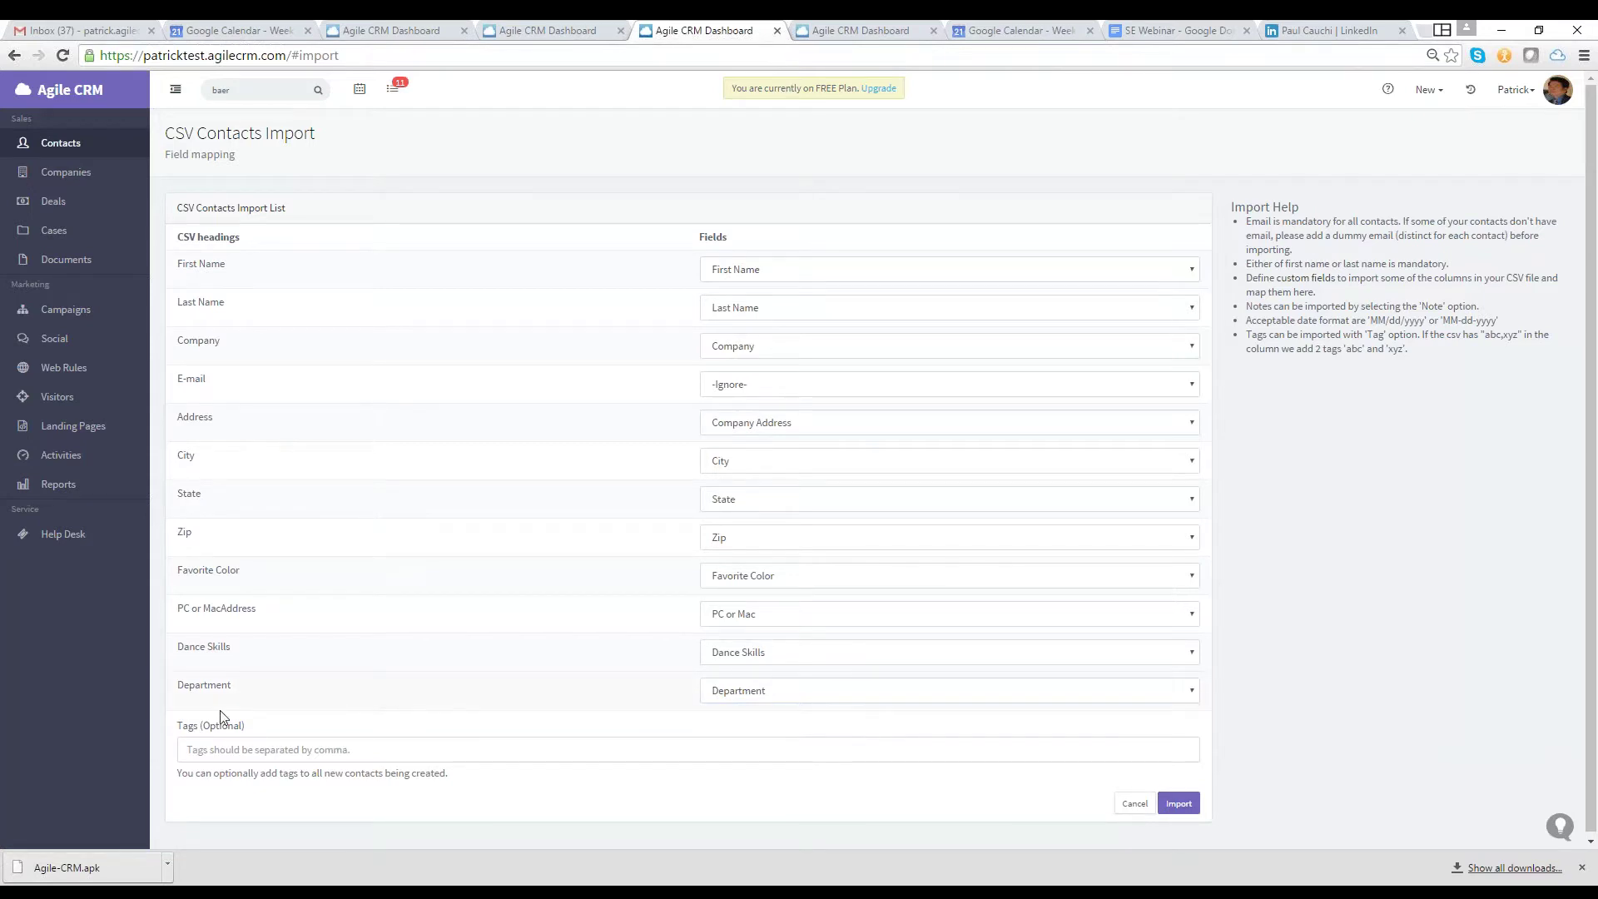
pyautogui.click(309, 745)
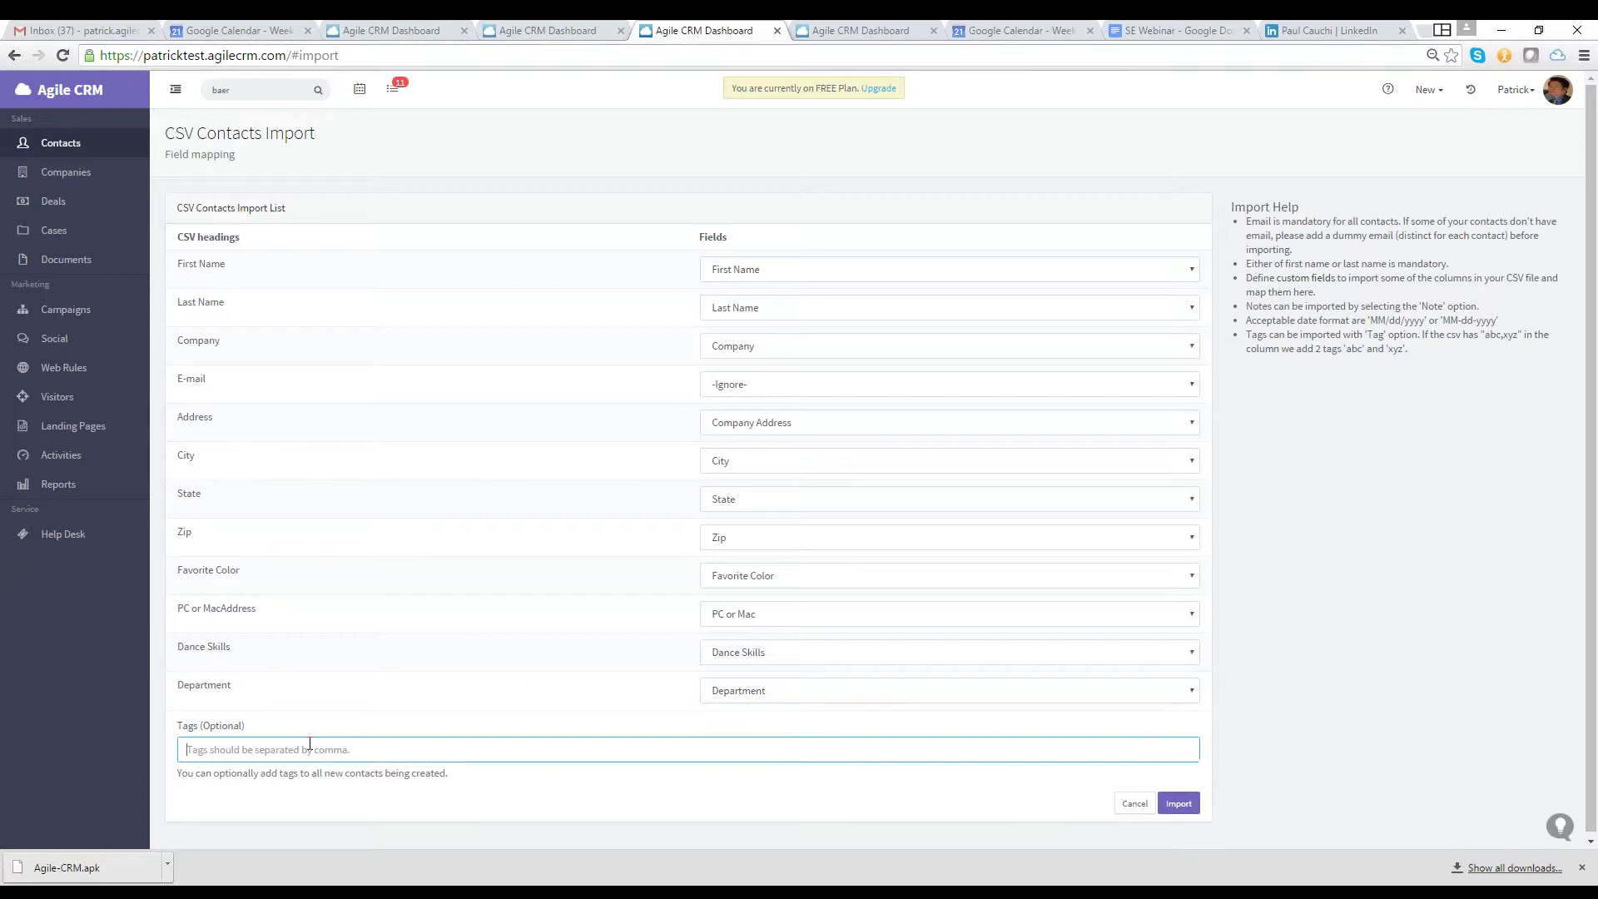
# Enter the import tag 'Musici', dismiss the suggestions, and switch to the June 2016 calendar
pyautogui.write('Musici')
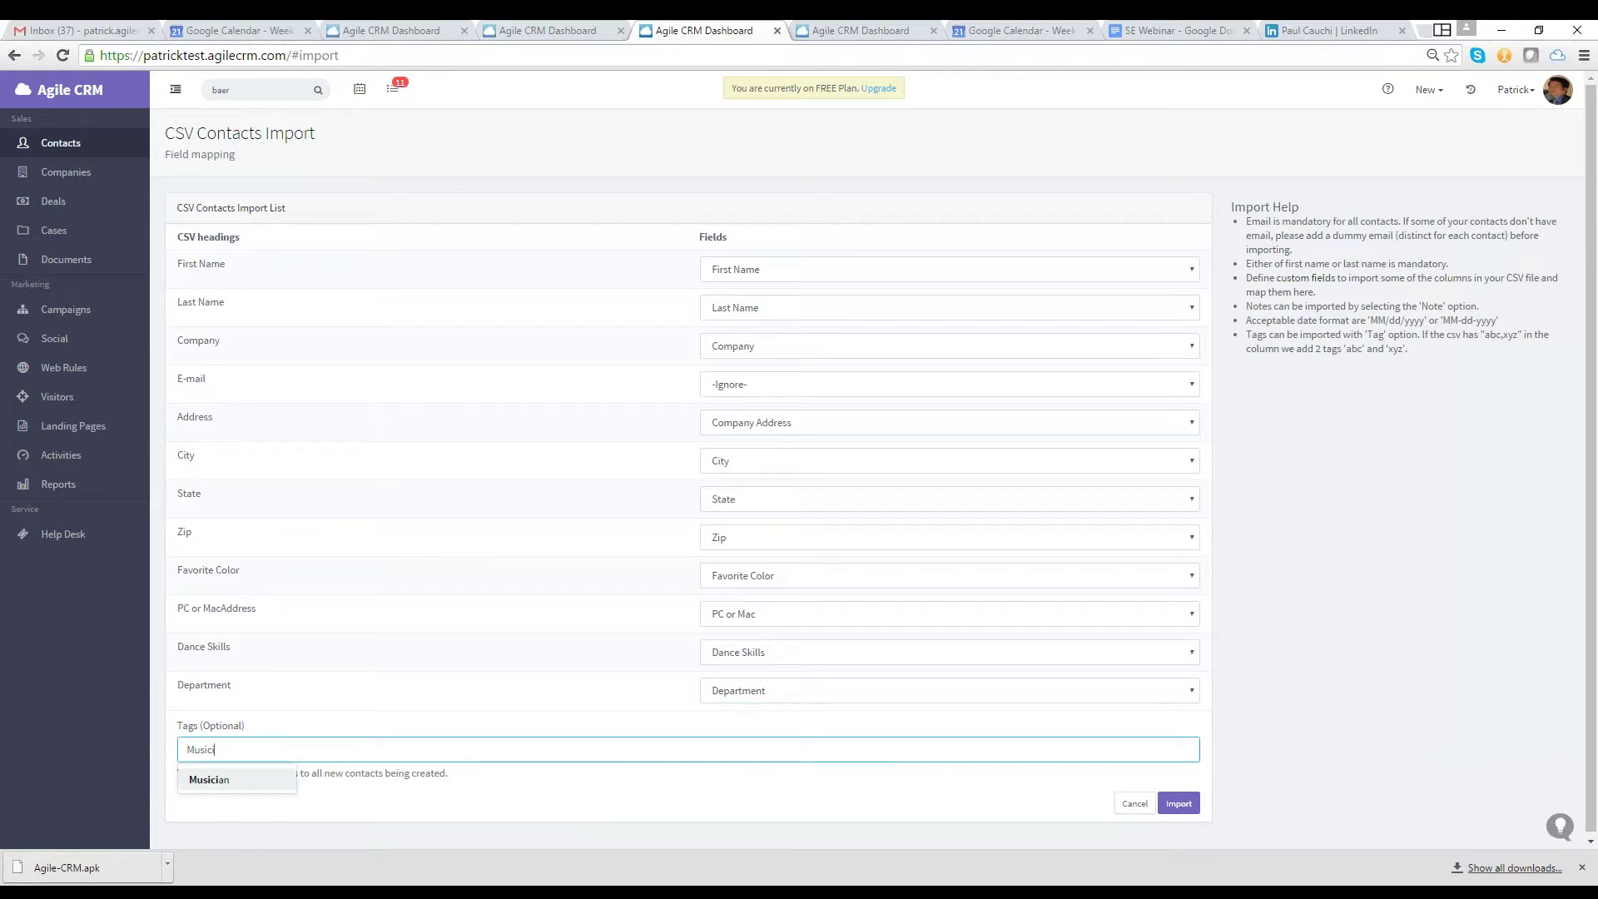
pyautogui.click(1166, 812)
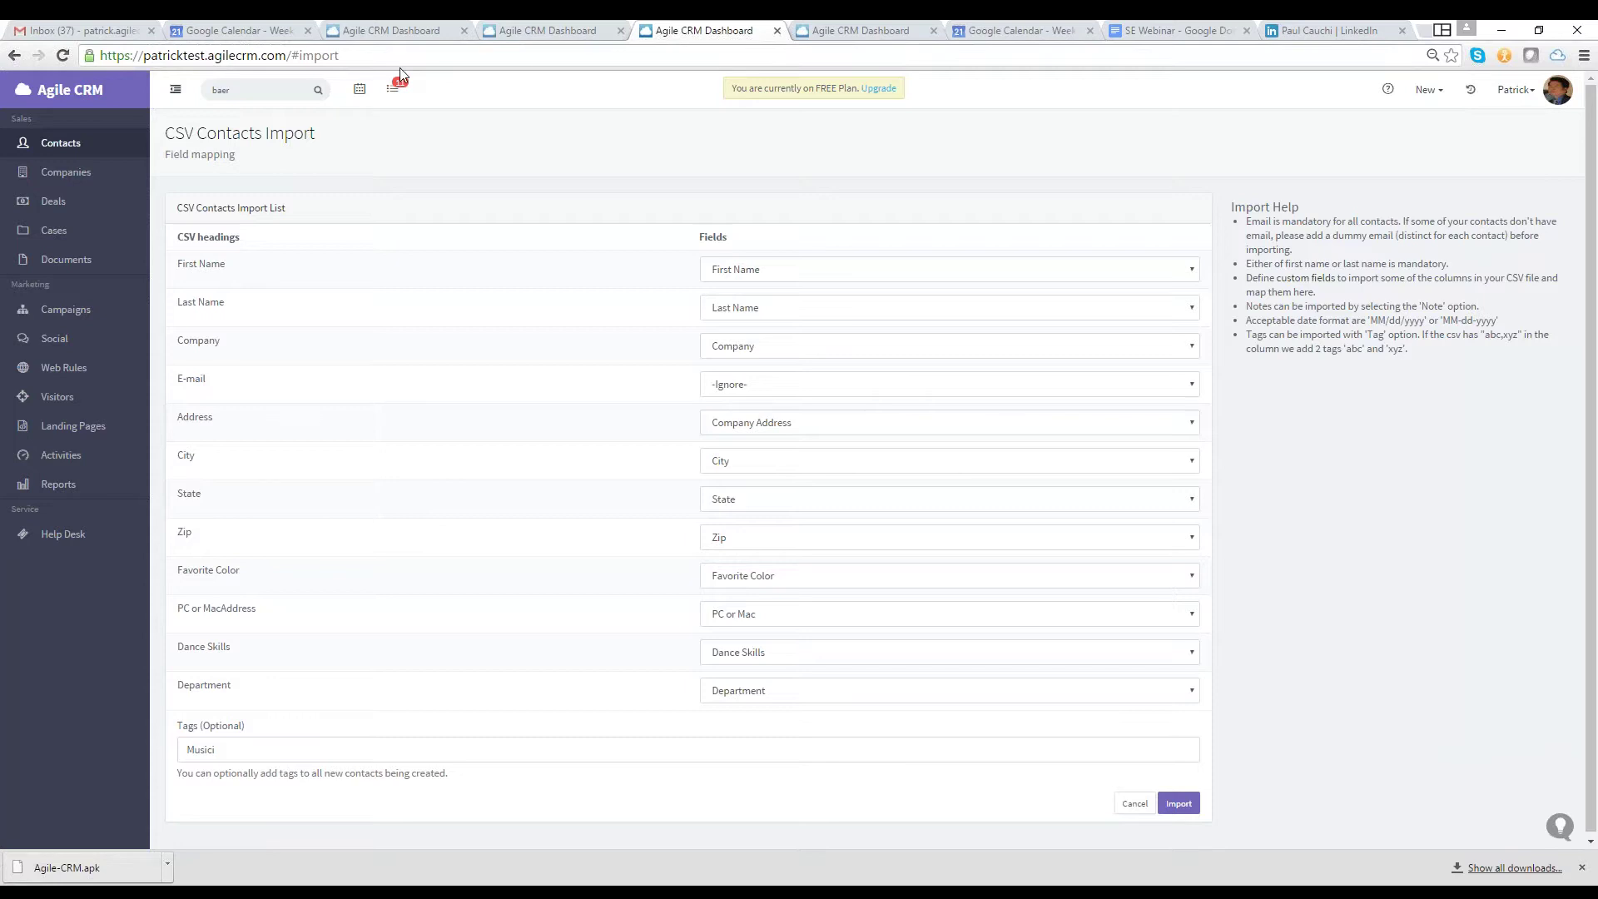
pyautogui.click(360, 89)
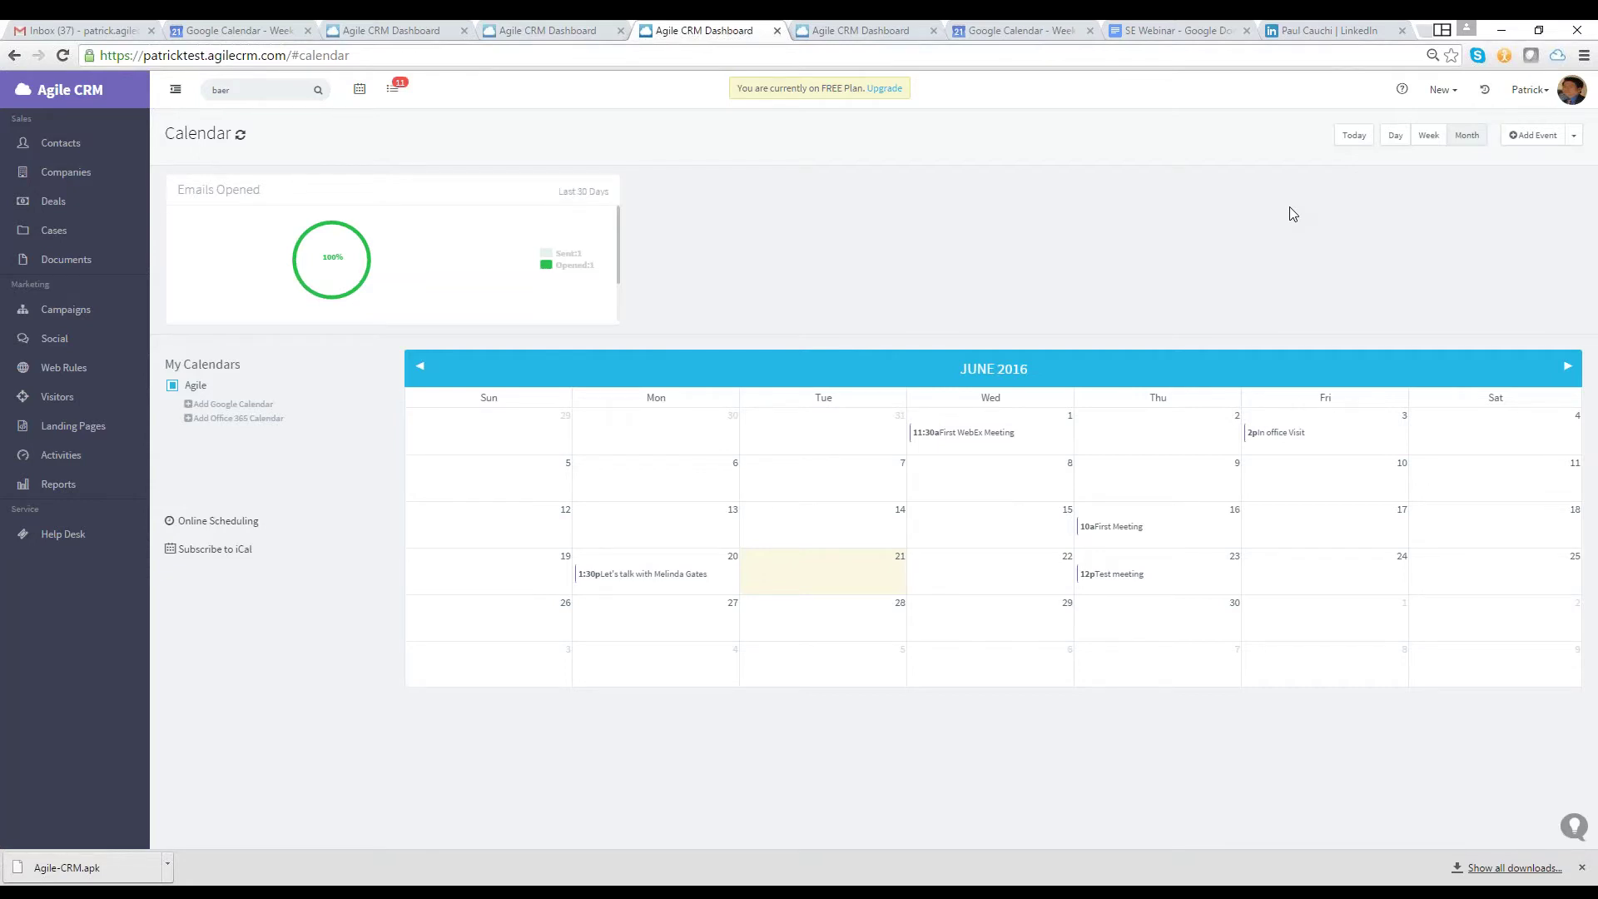
# Name the event 'Meeting with Microsoft' and set its end time to 12:30
pyautogui.write('Meeting with Microsoft')
pyautogui.press('Tab')
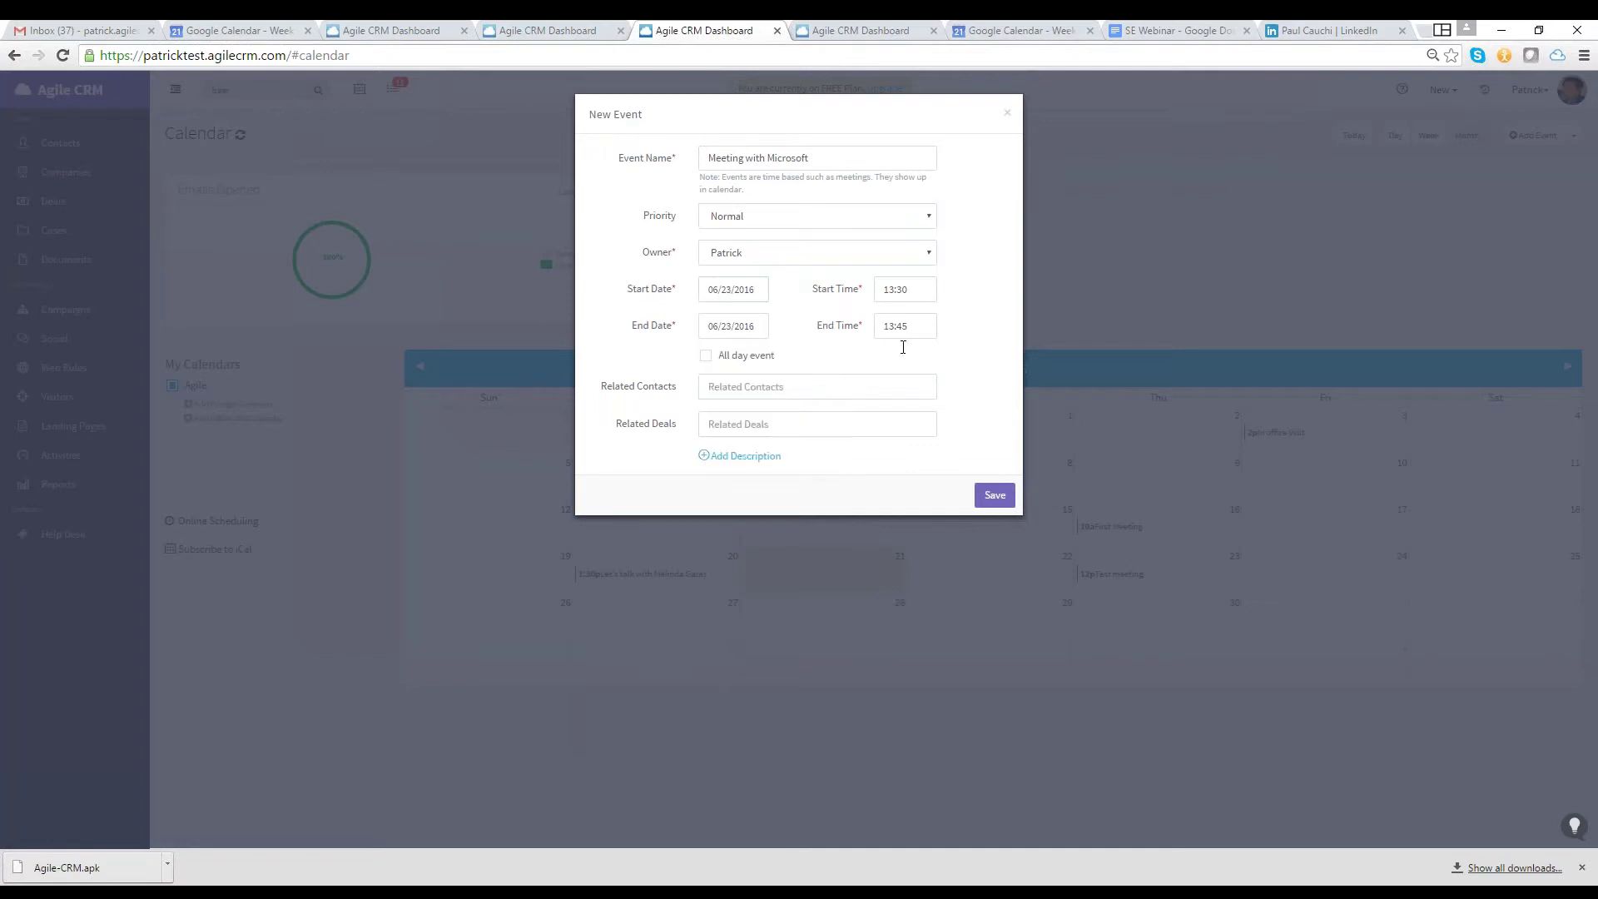
pyautogui.click(903, 331)
pyautogui.click(897, 416)
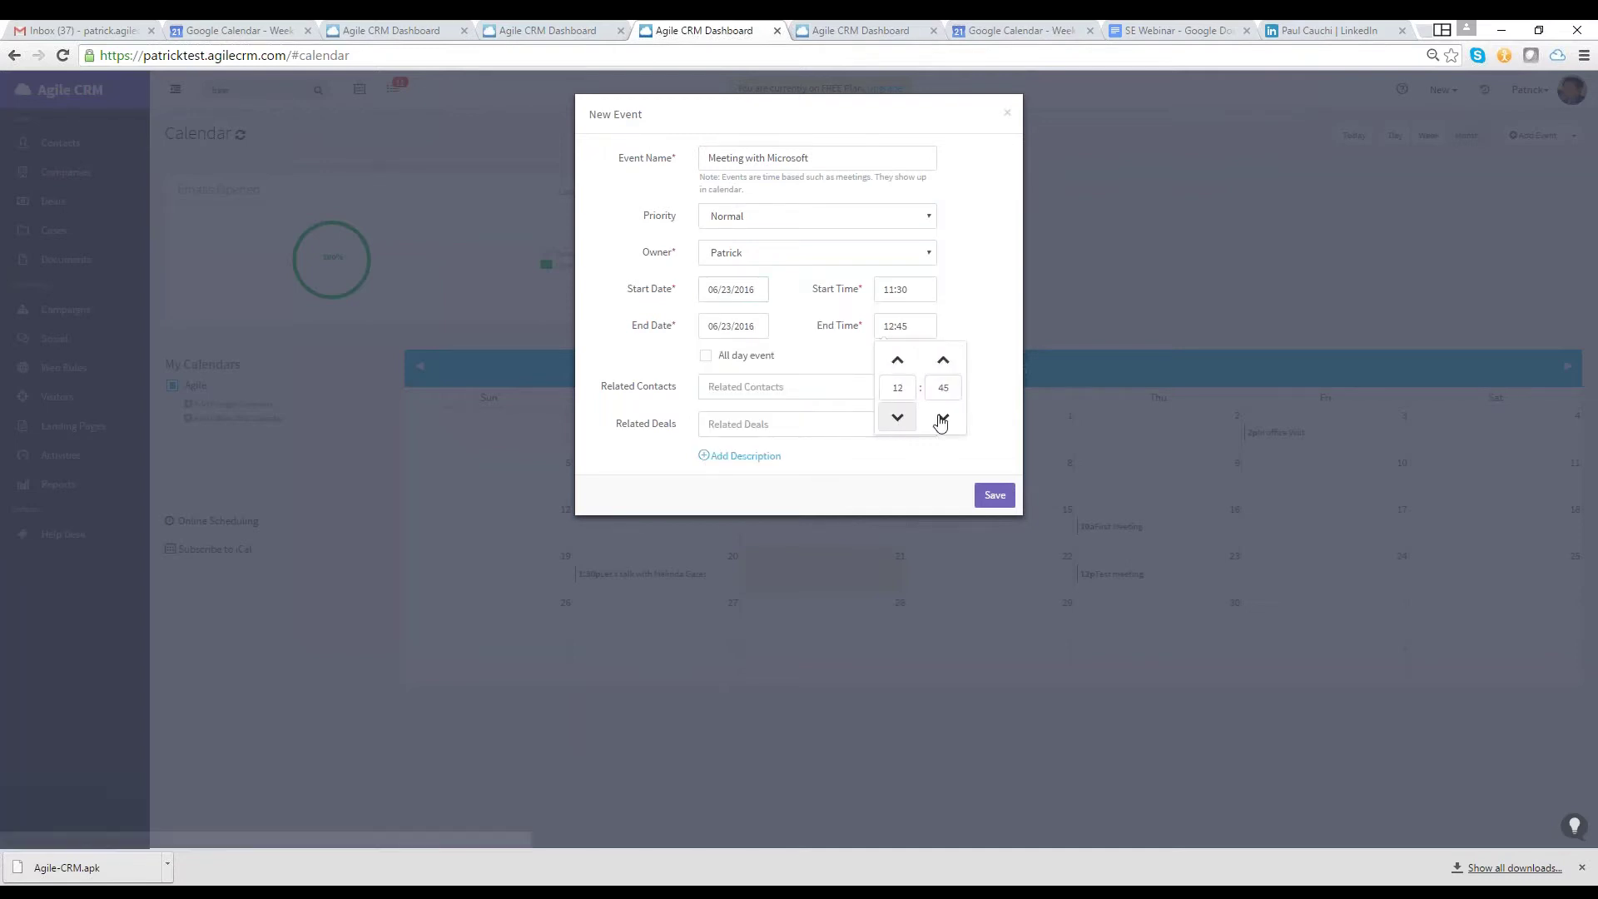
pyautogui.click(940, 418)
pyautogui.click(816, 386)
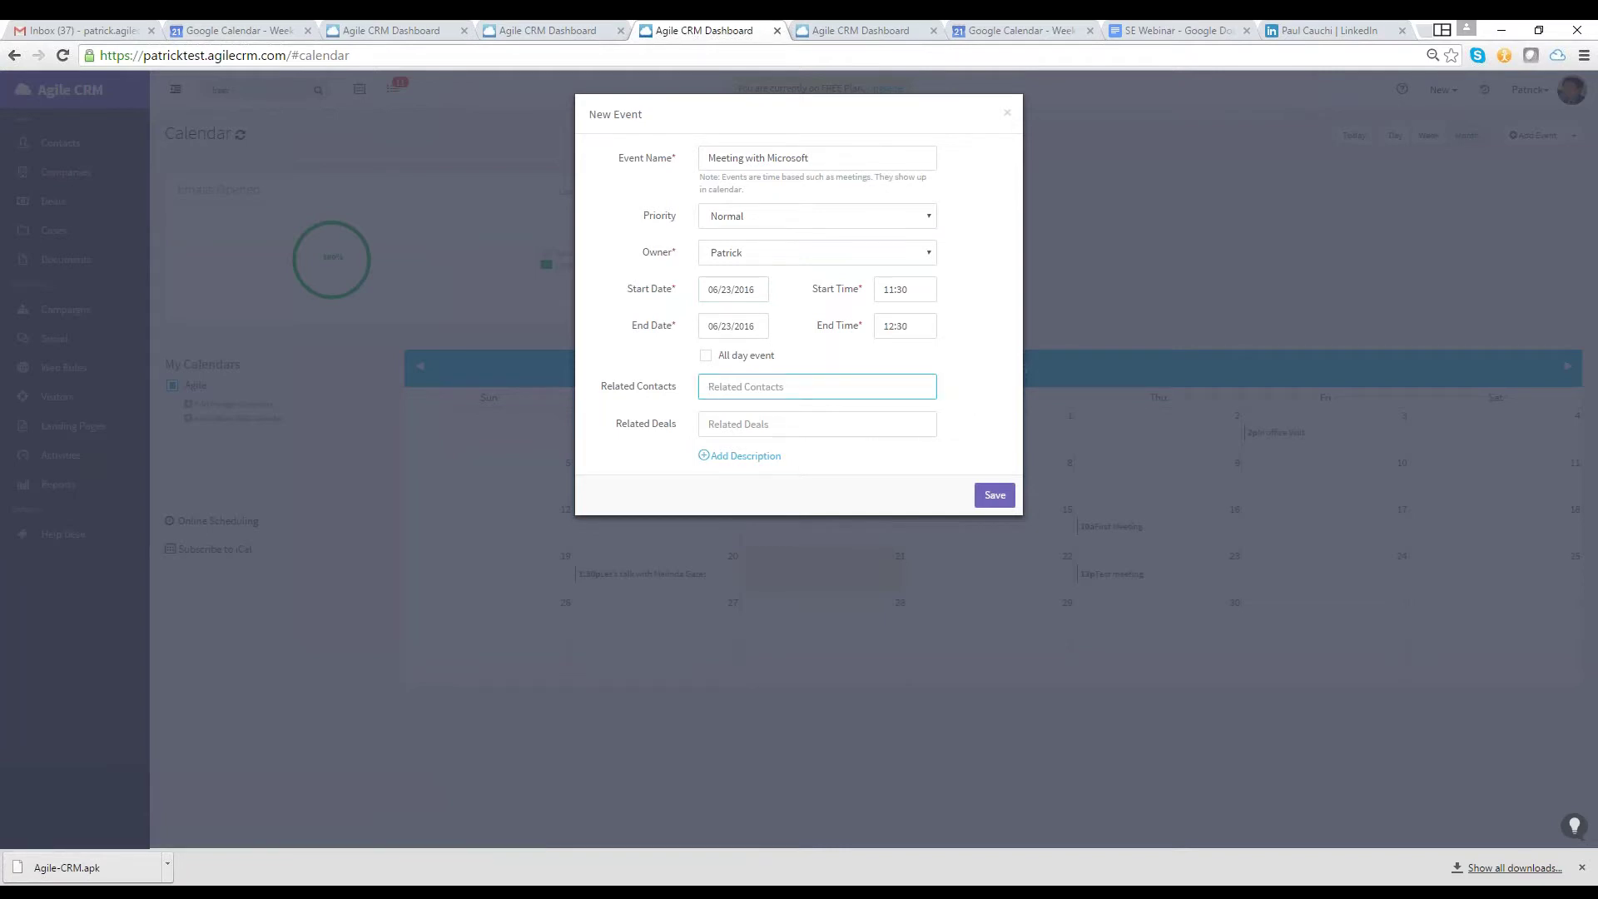
# Link two related contacts and the Microsoft deal to the event, then save it
pyautogui.write('melinda')
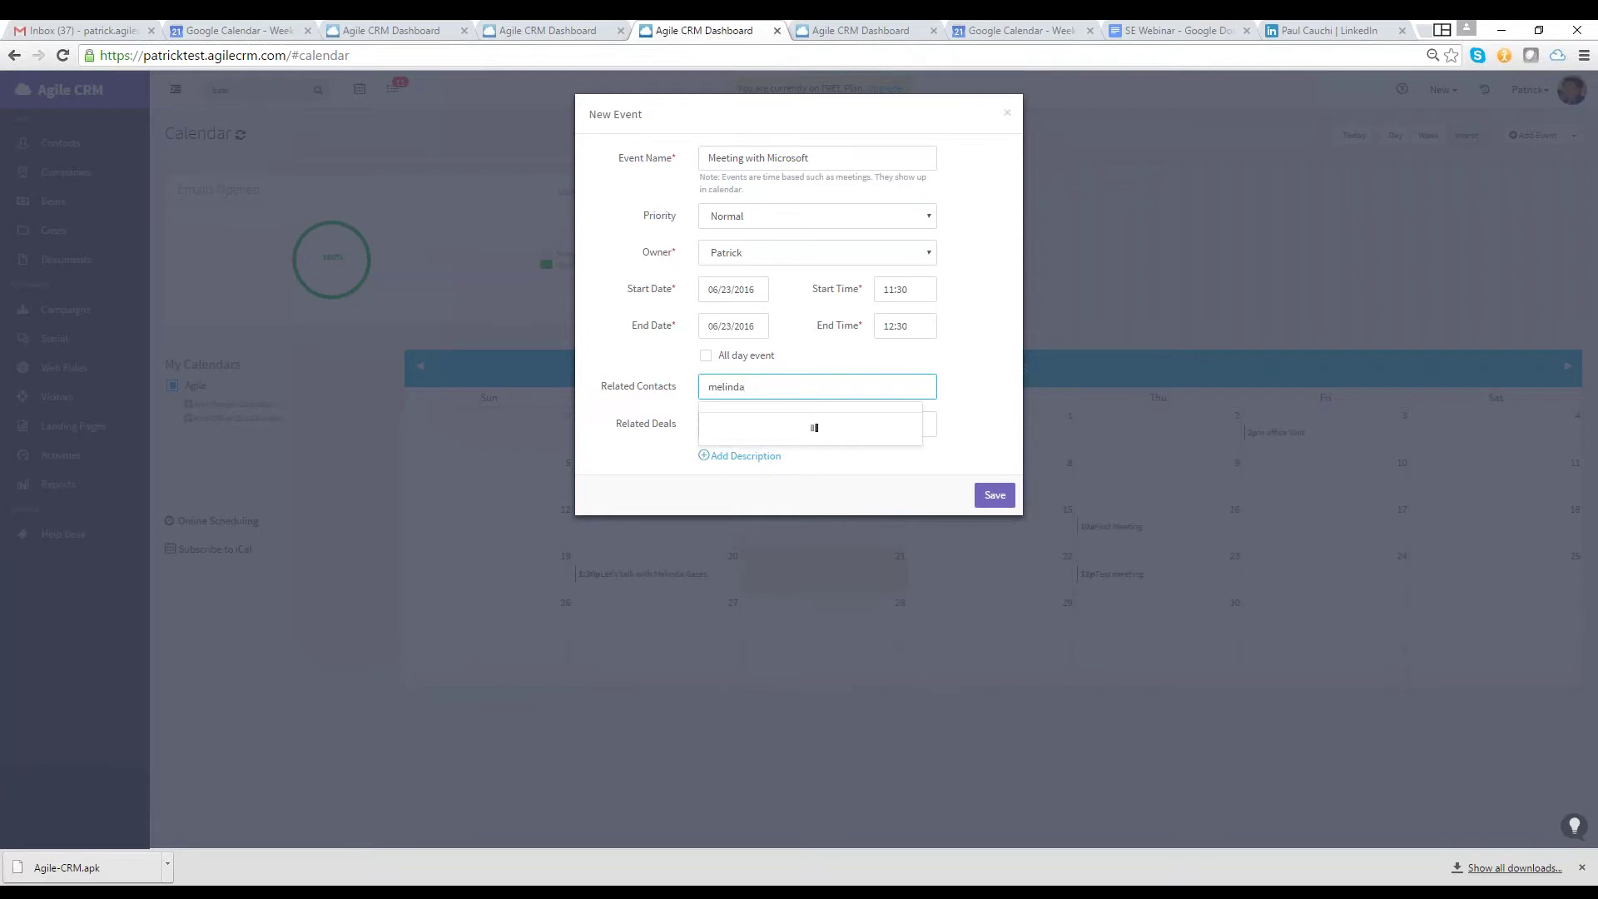
pyautogui.click(803, 431)
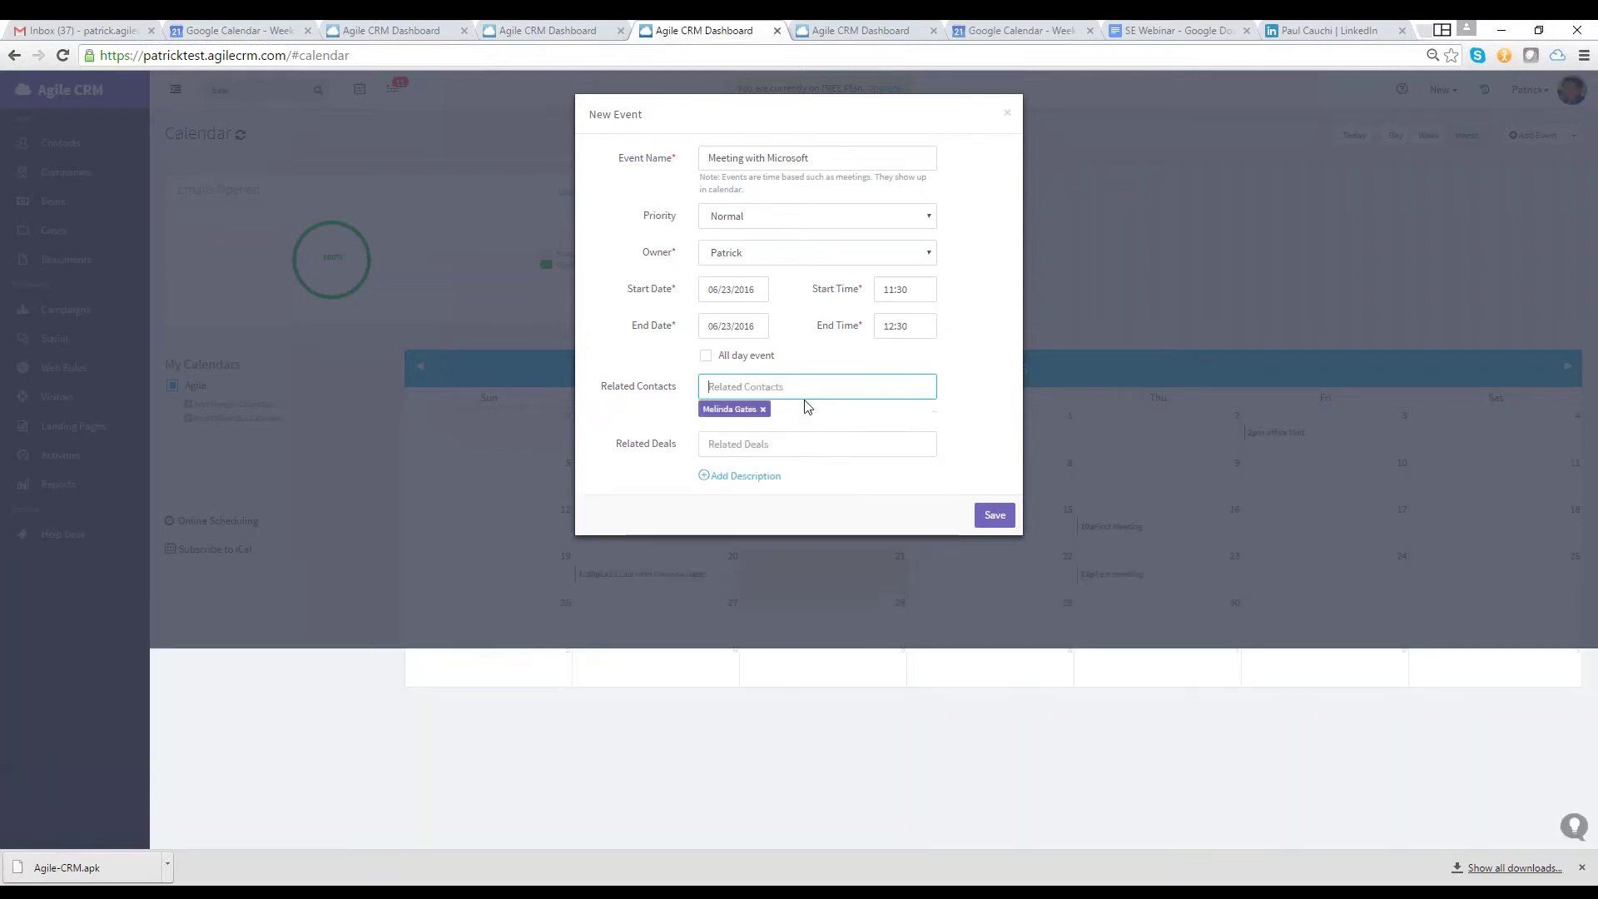
pyautogui.write('ralph')
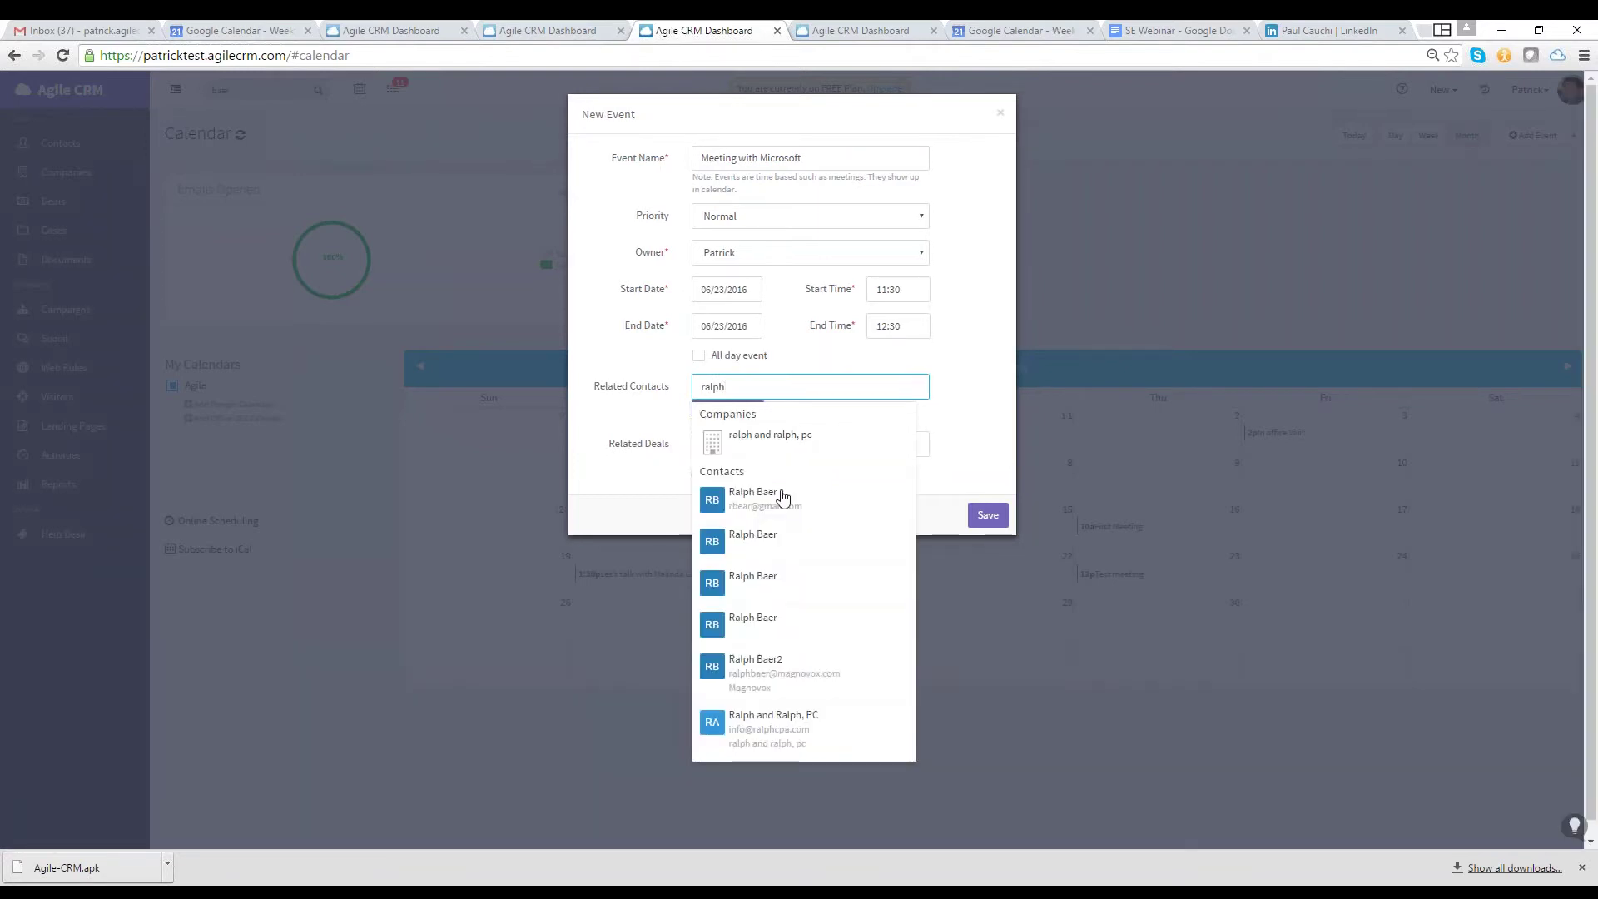
pyautogui.press('Return')
pyautogui.click(787, 450)
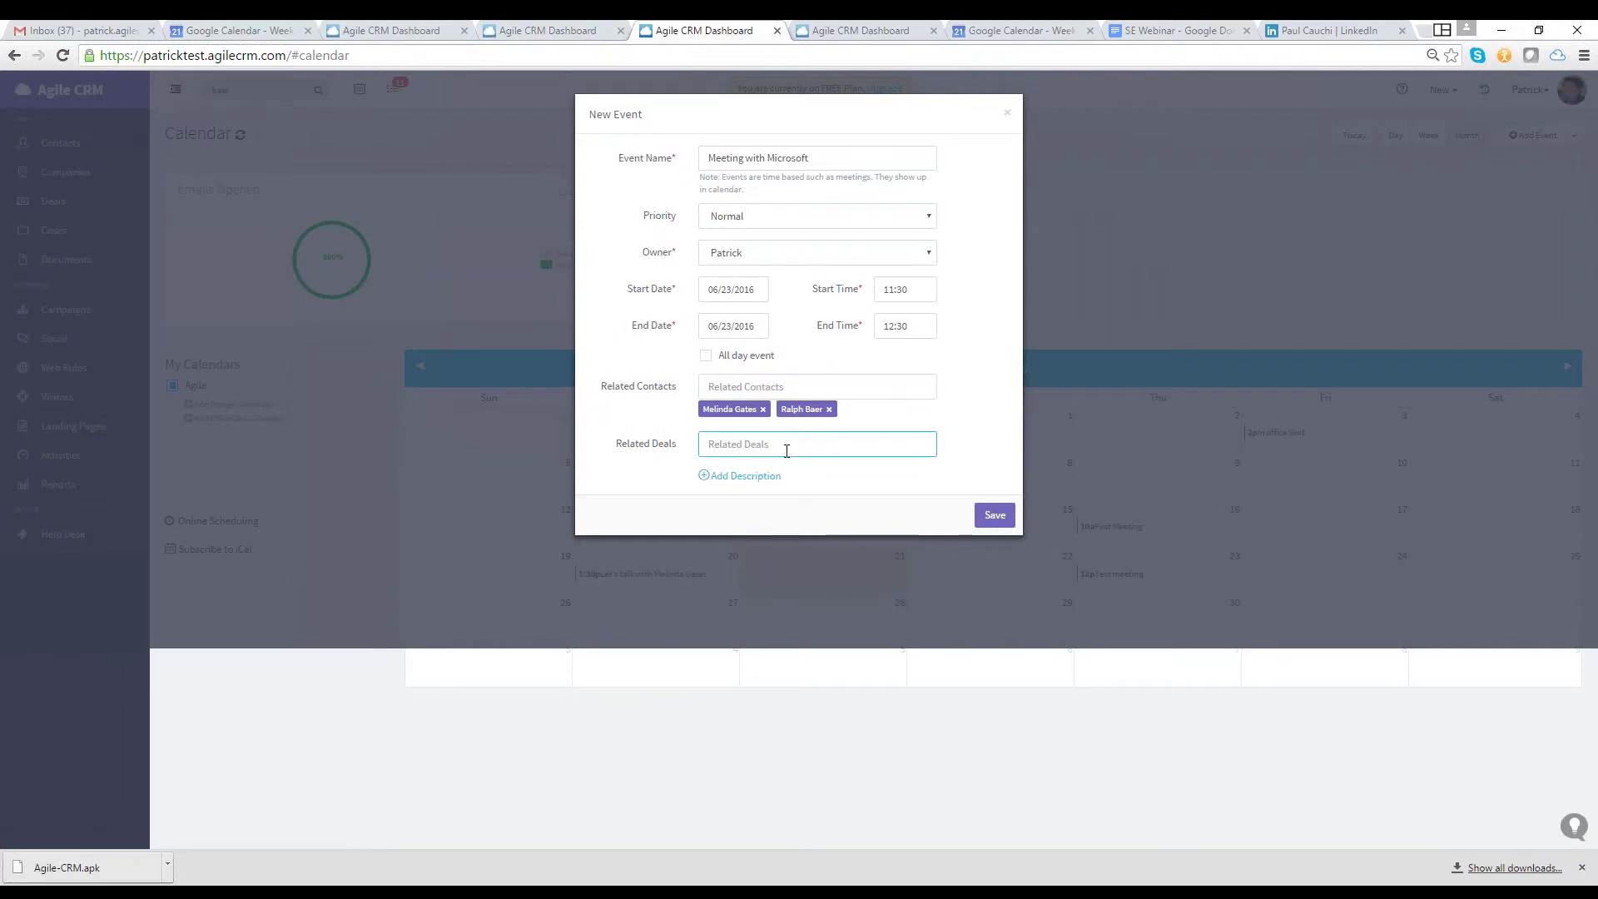
pyautogui.write('micr')
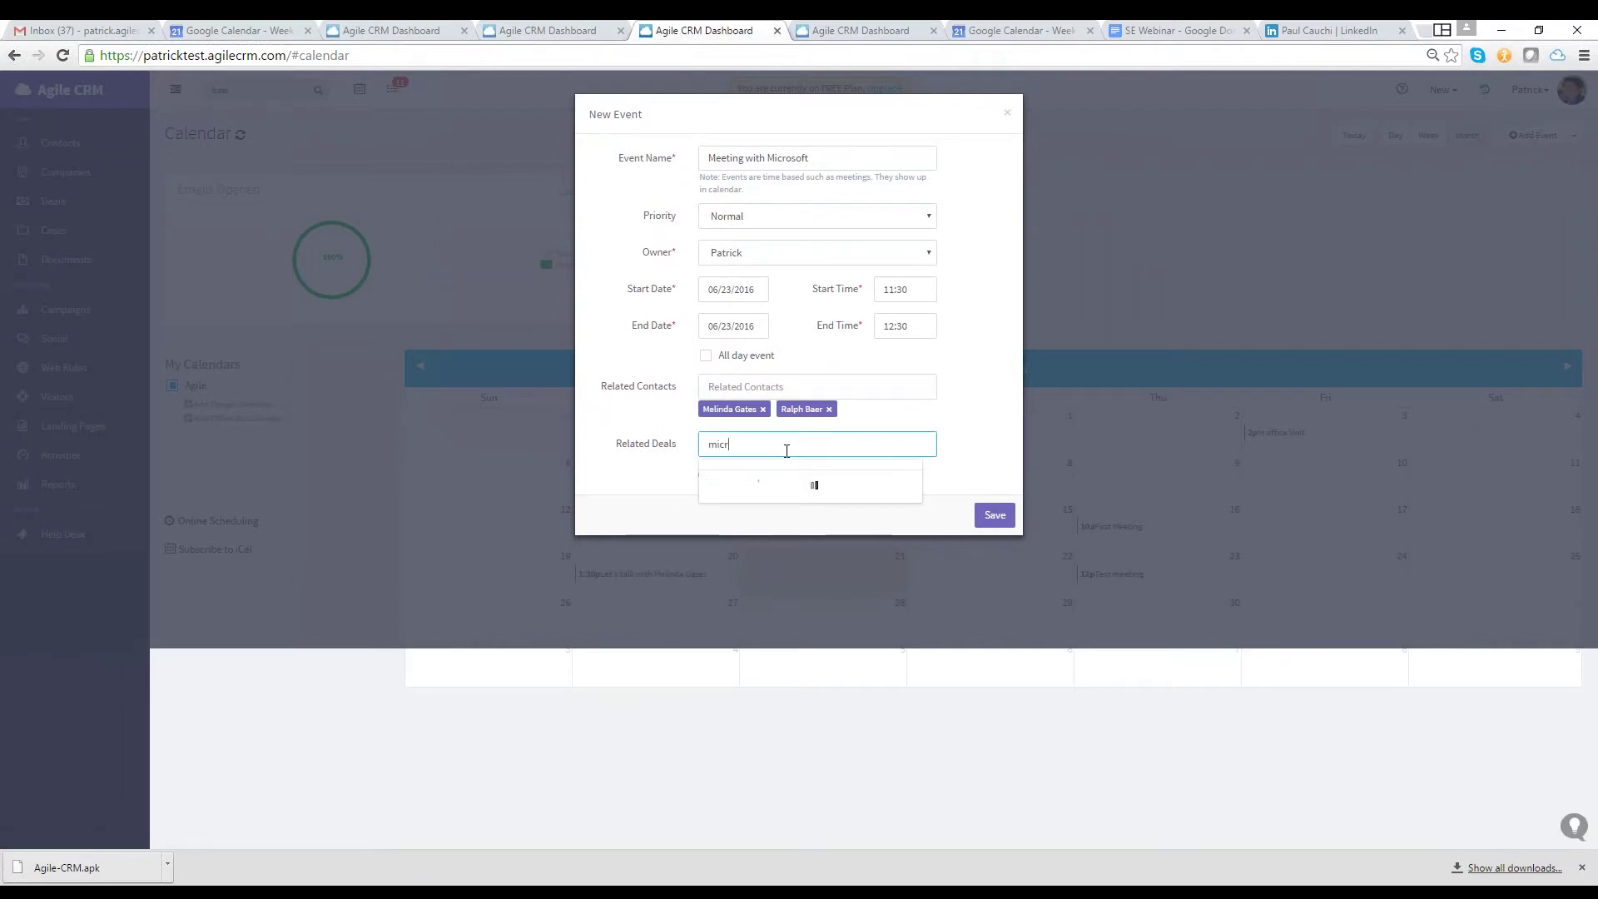
pyautogui.write('o')
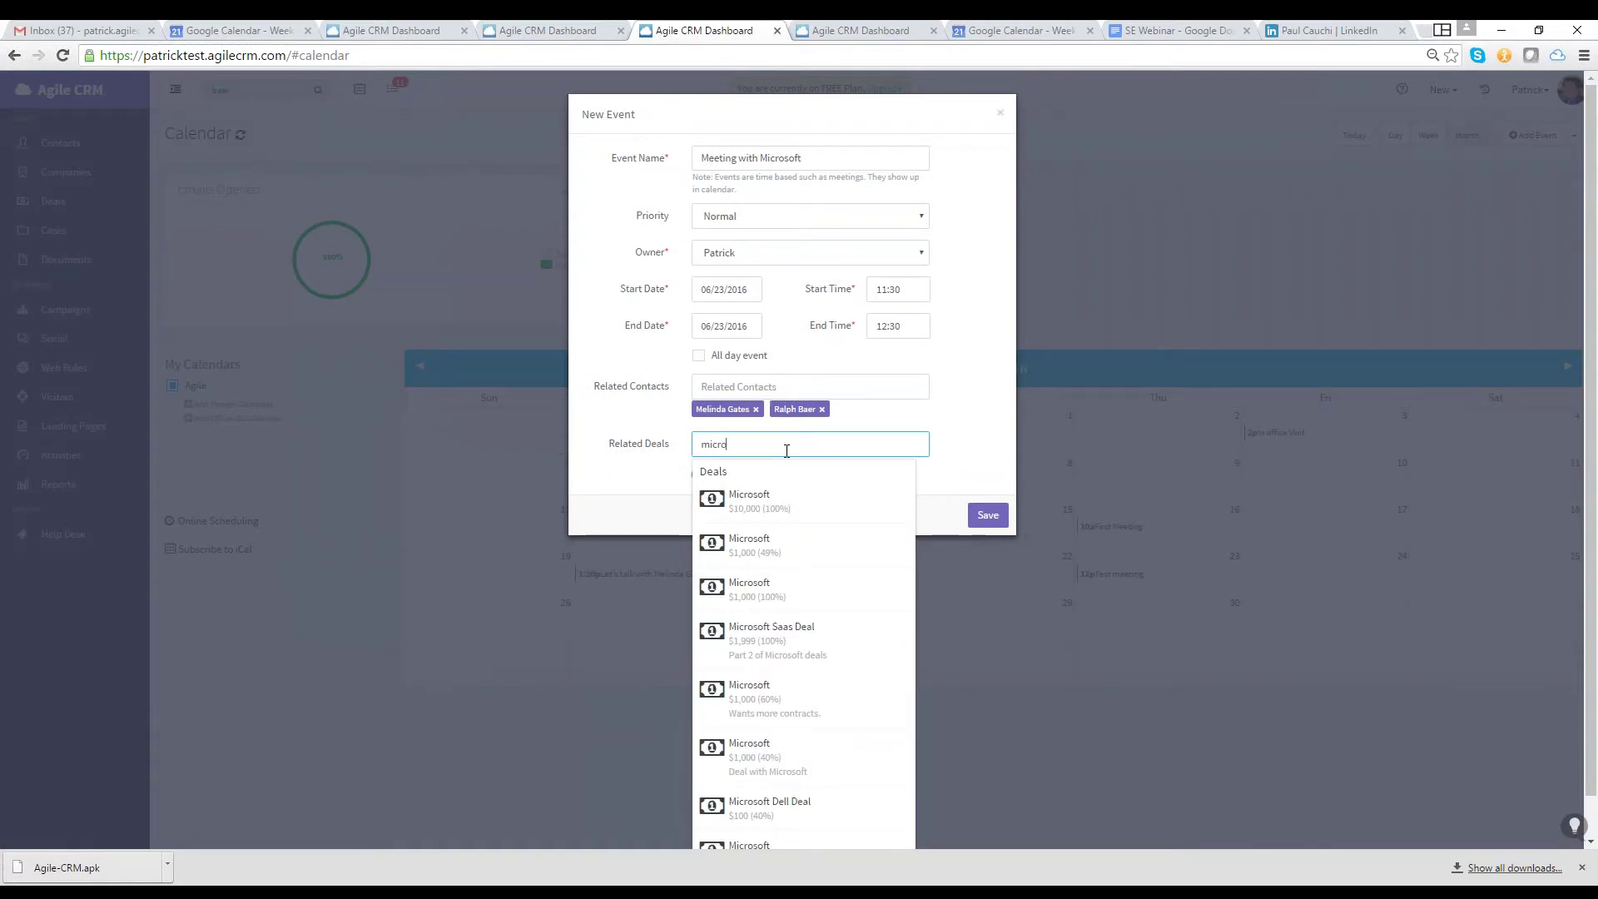
pyautogui.click(774, 499)
pyautogui.click(983, 538)
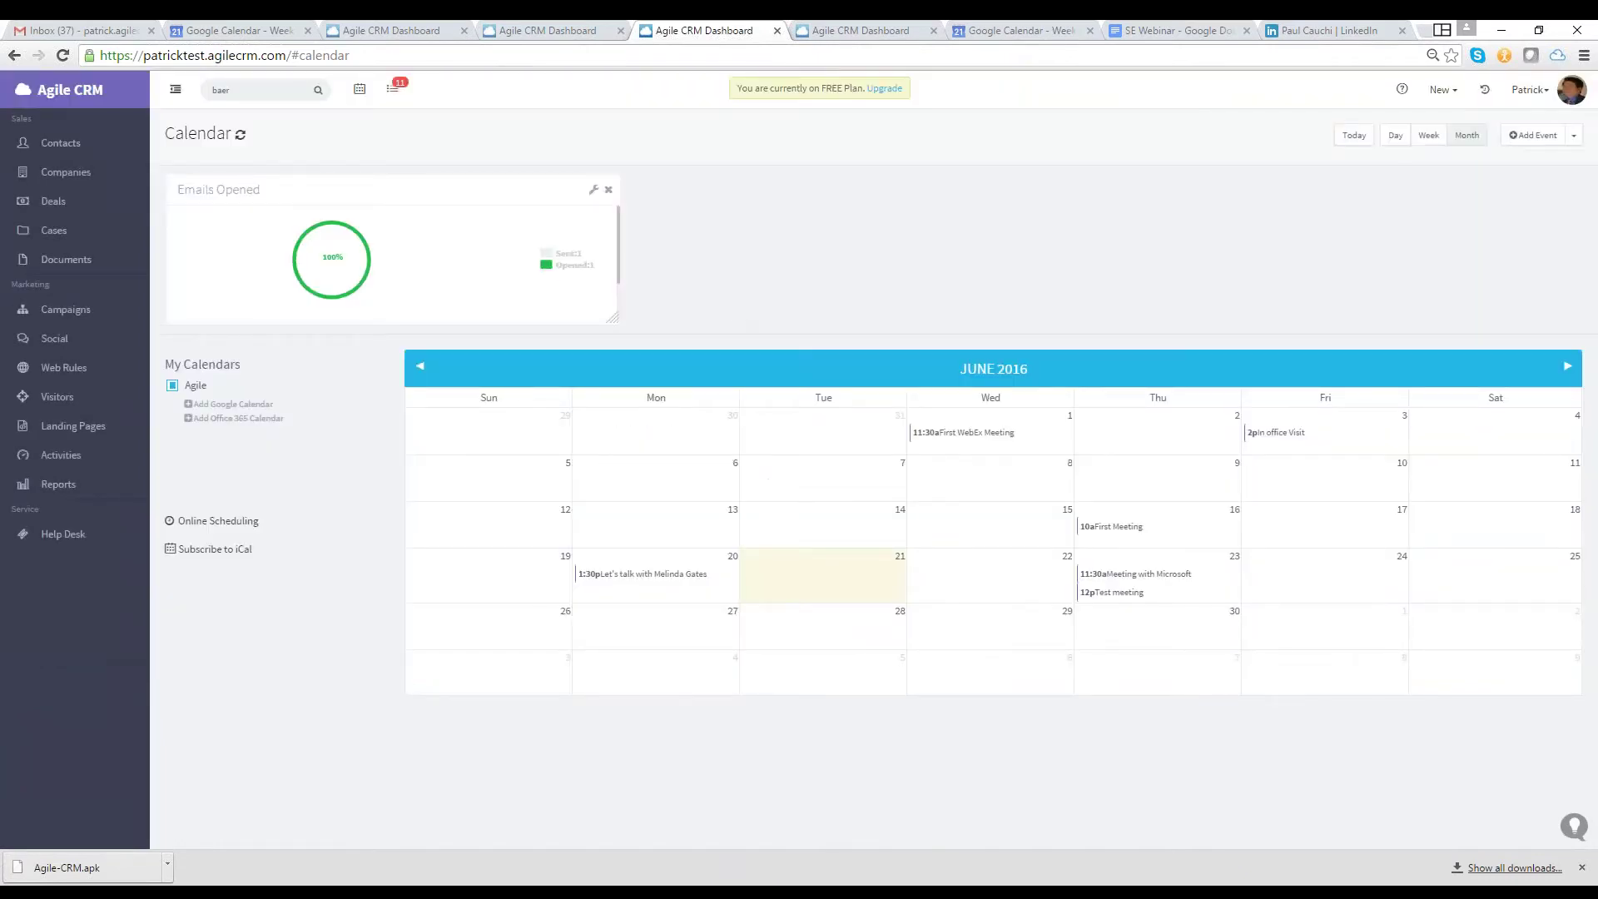
pyautogui.click(393, 95)
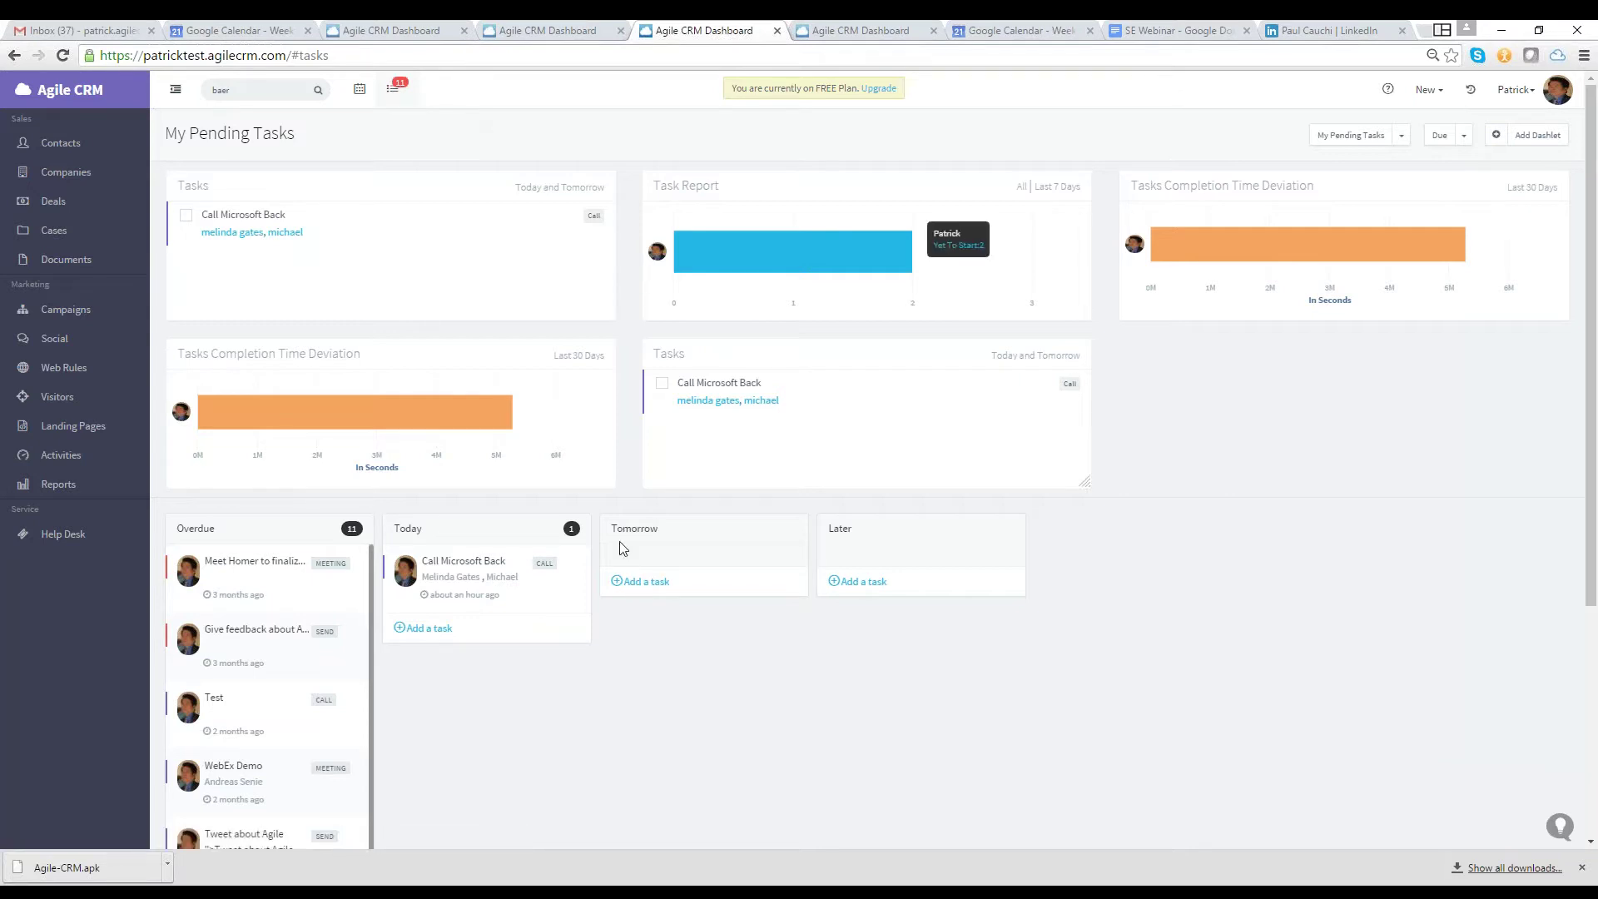
pyautogui.scroll(-2, 620, 547)
pyautogui.click(650, 470)
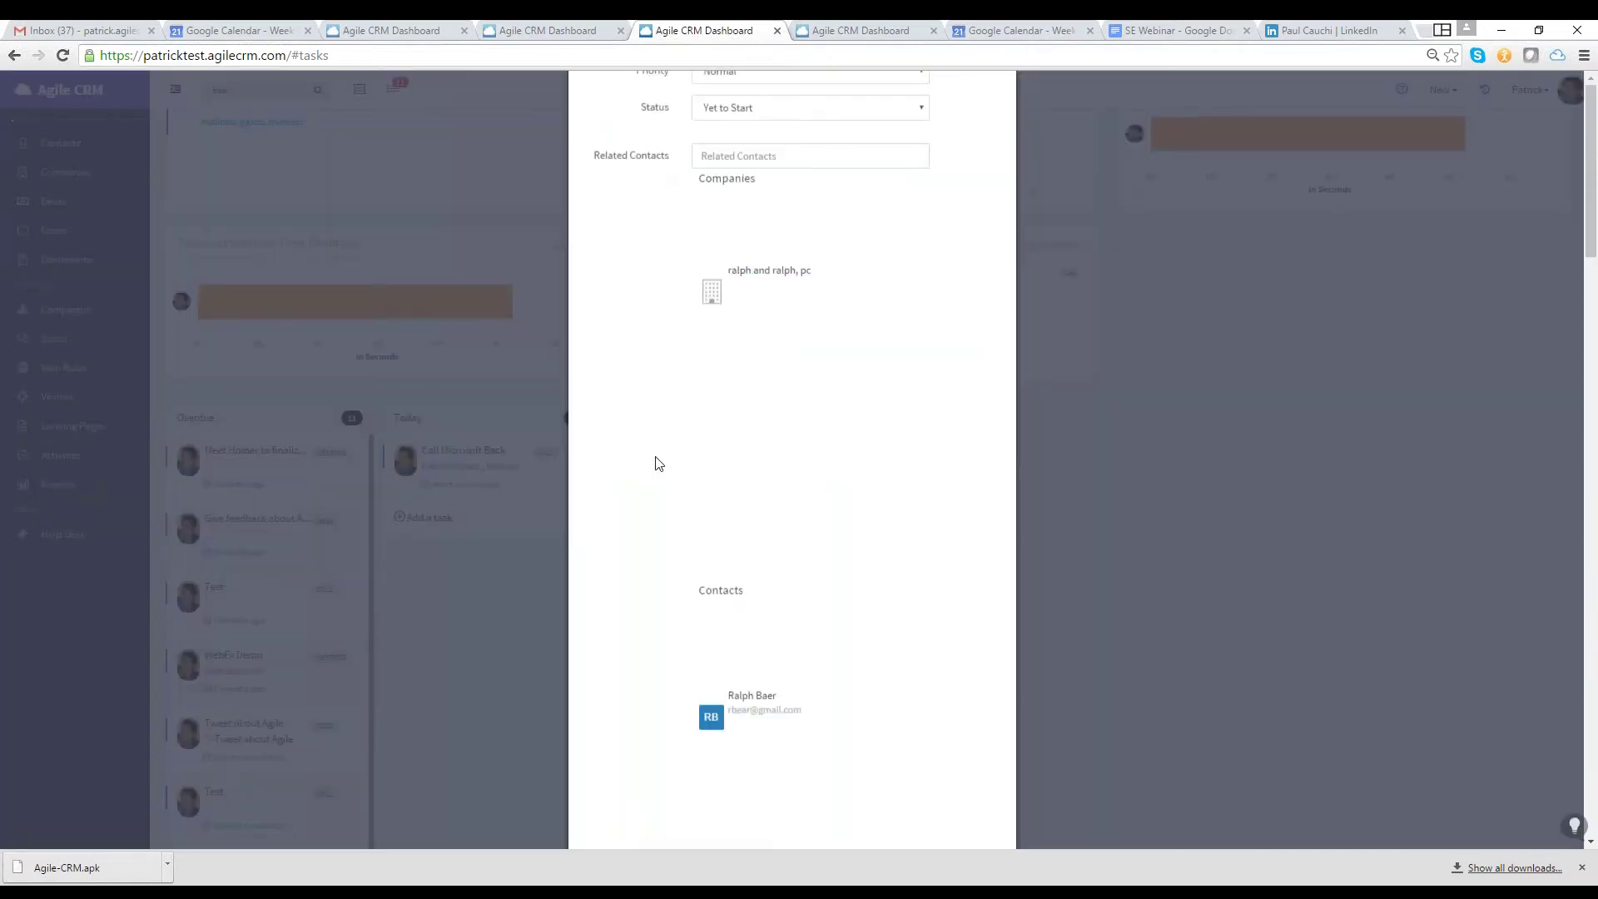
pyautogui.write('Clean my Desk')
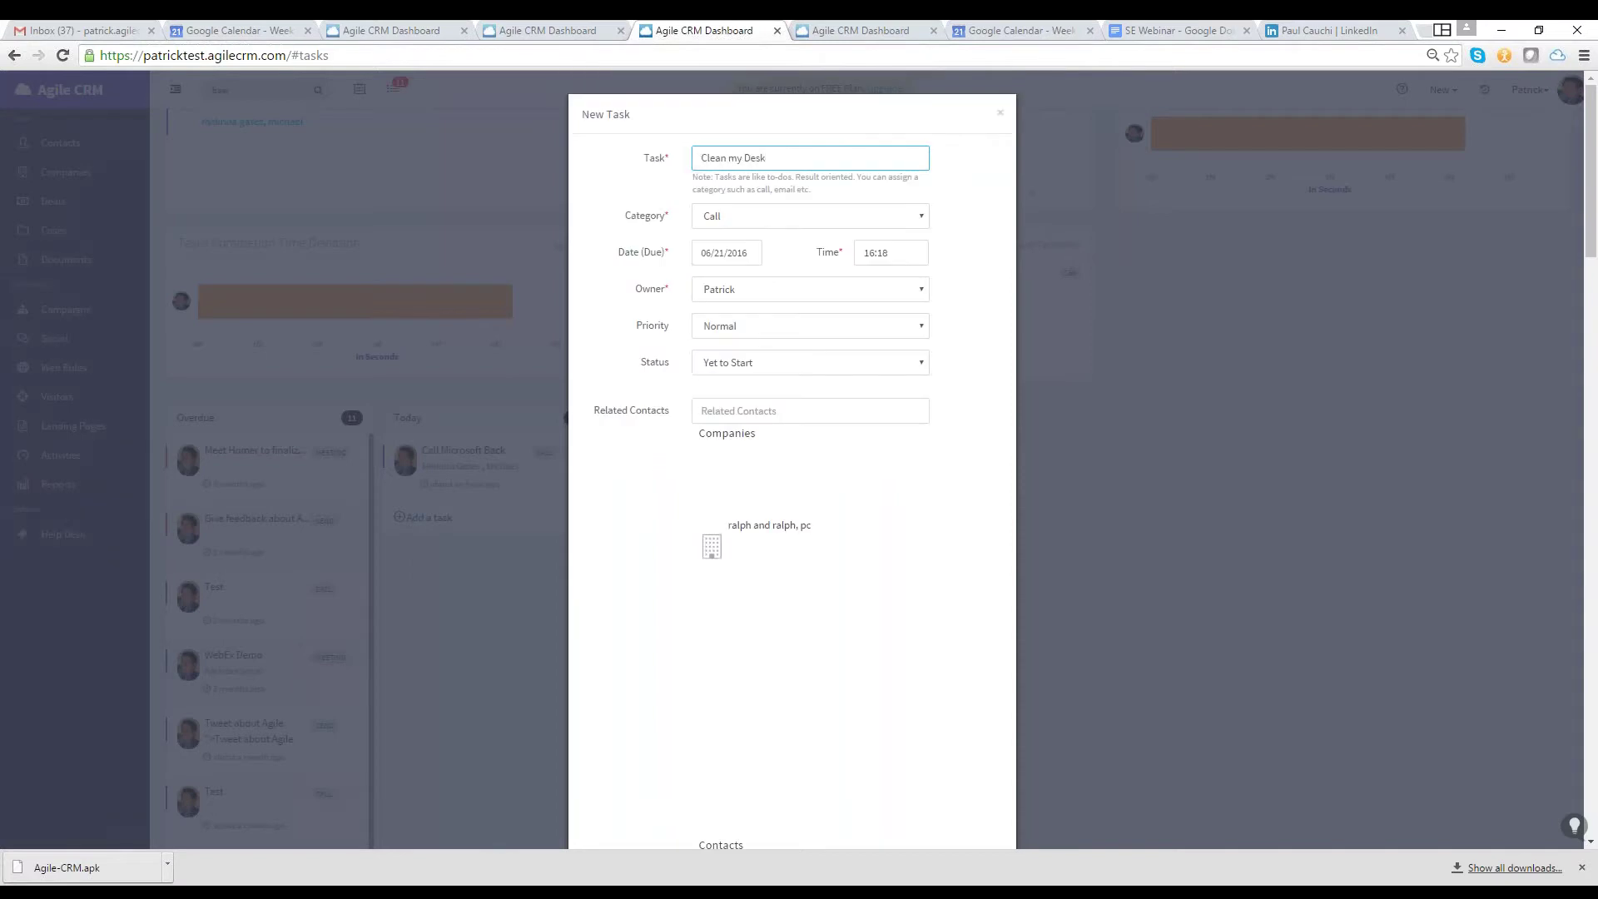
pyautogui.click(739, 219)
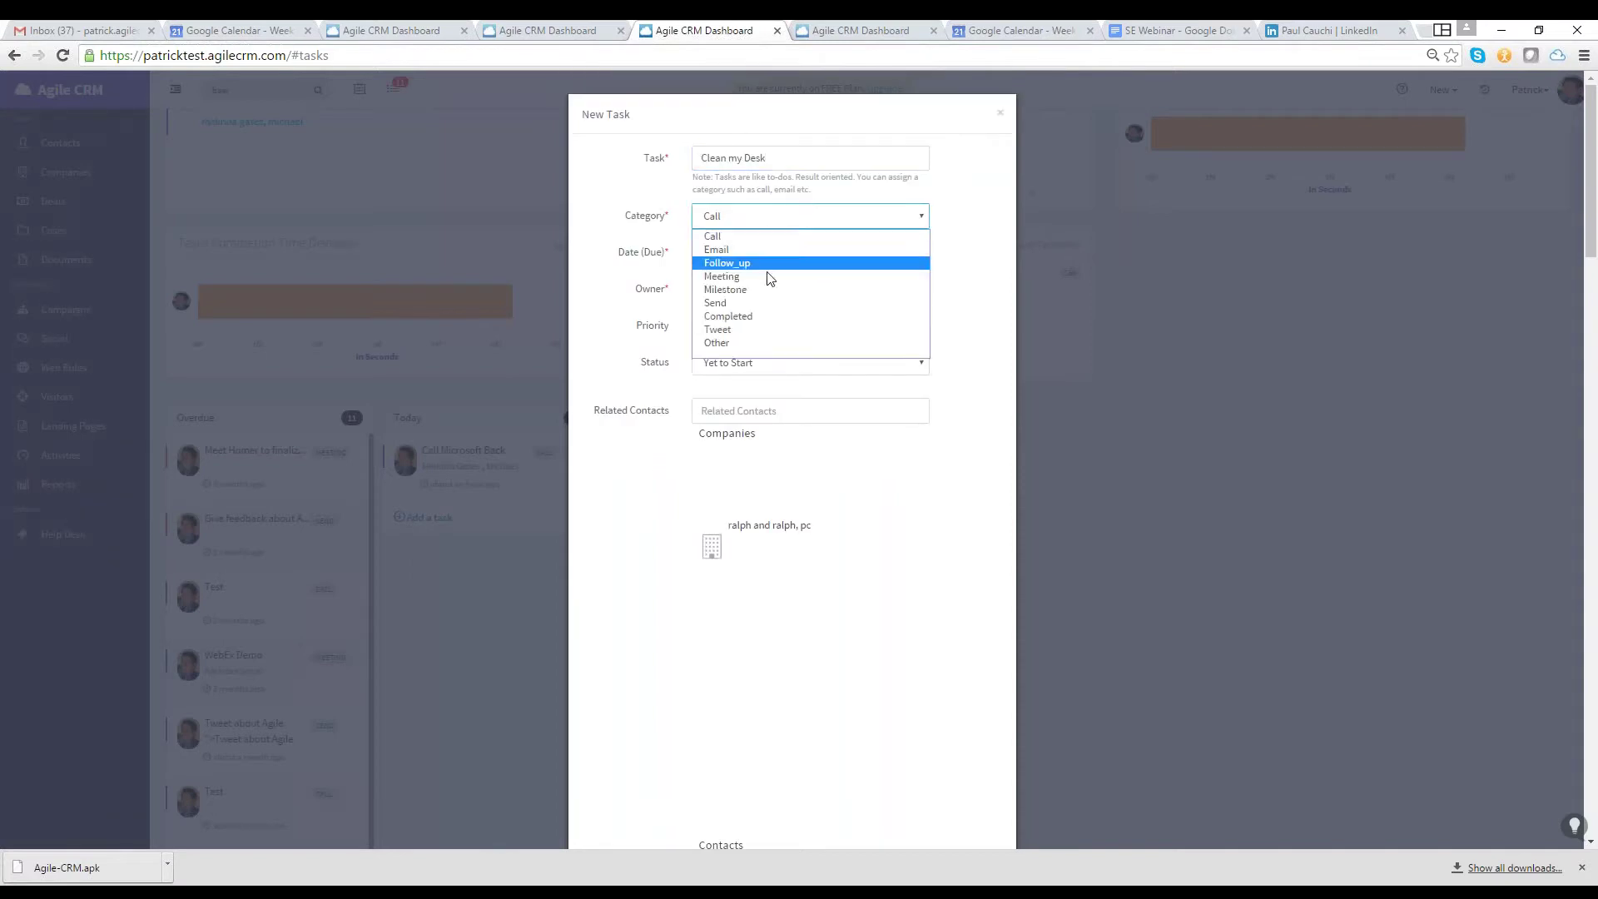
pyautogui.click(750, 344)
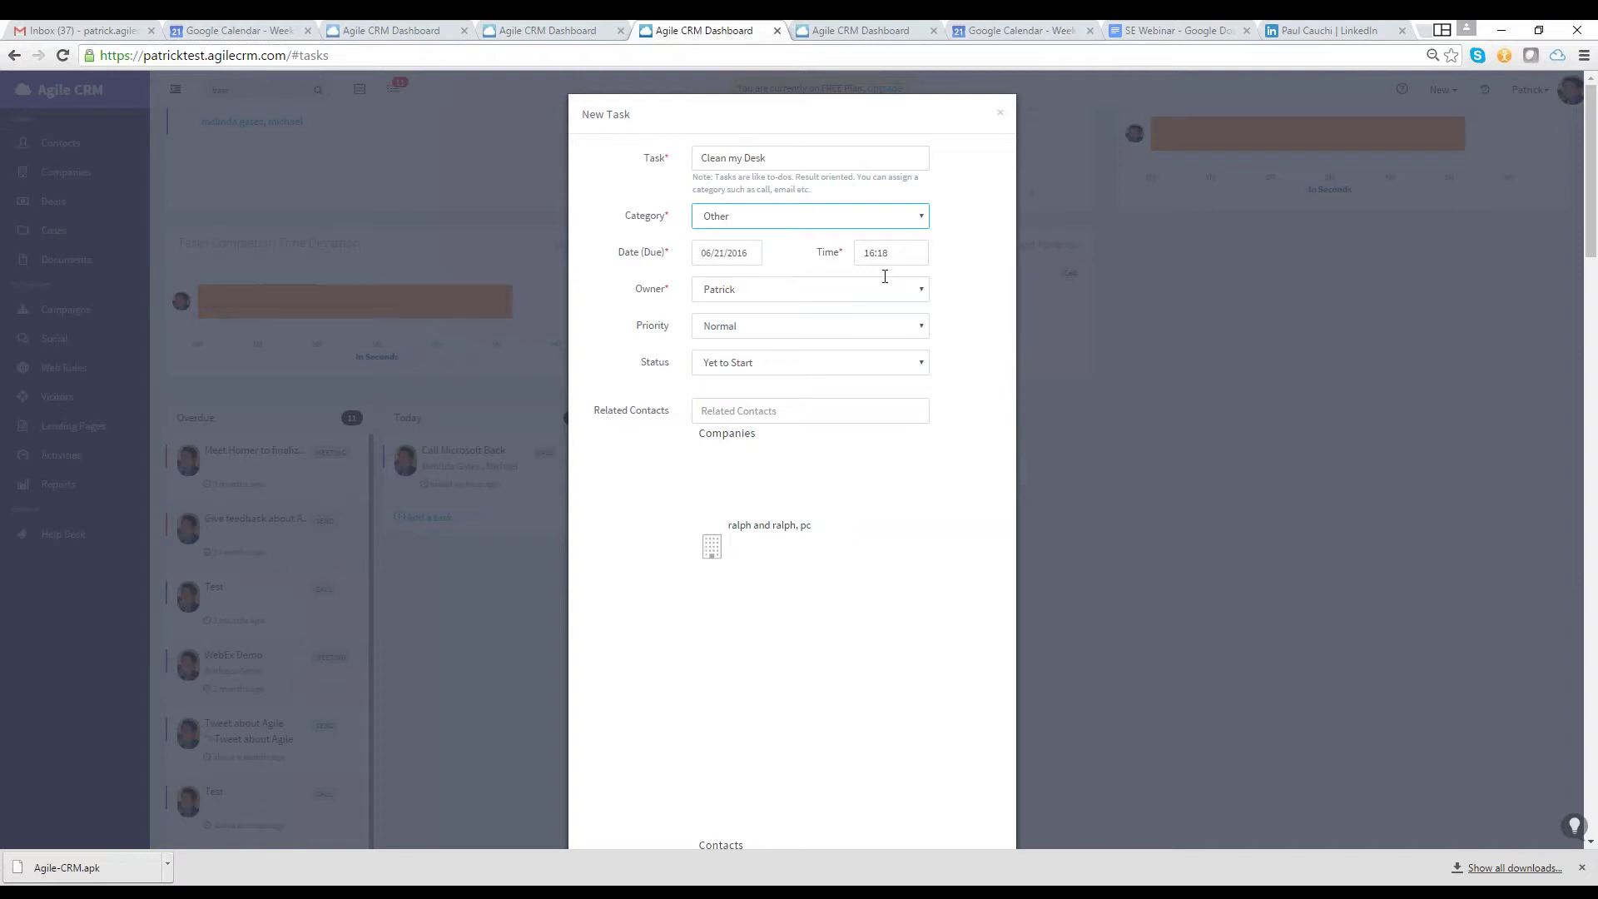
pyautogui.scroll(-2, 885, 275)
pyautogui.scroll(2, 957, 167)
pyautogui.click(1001, 112)
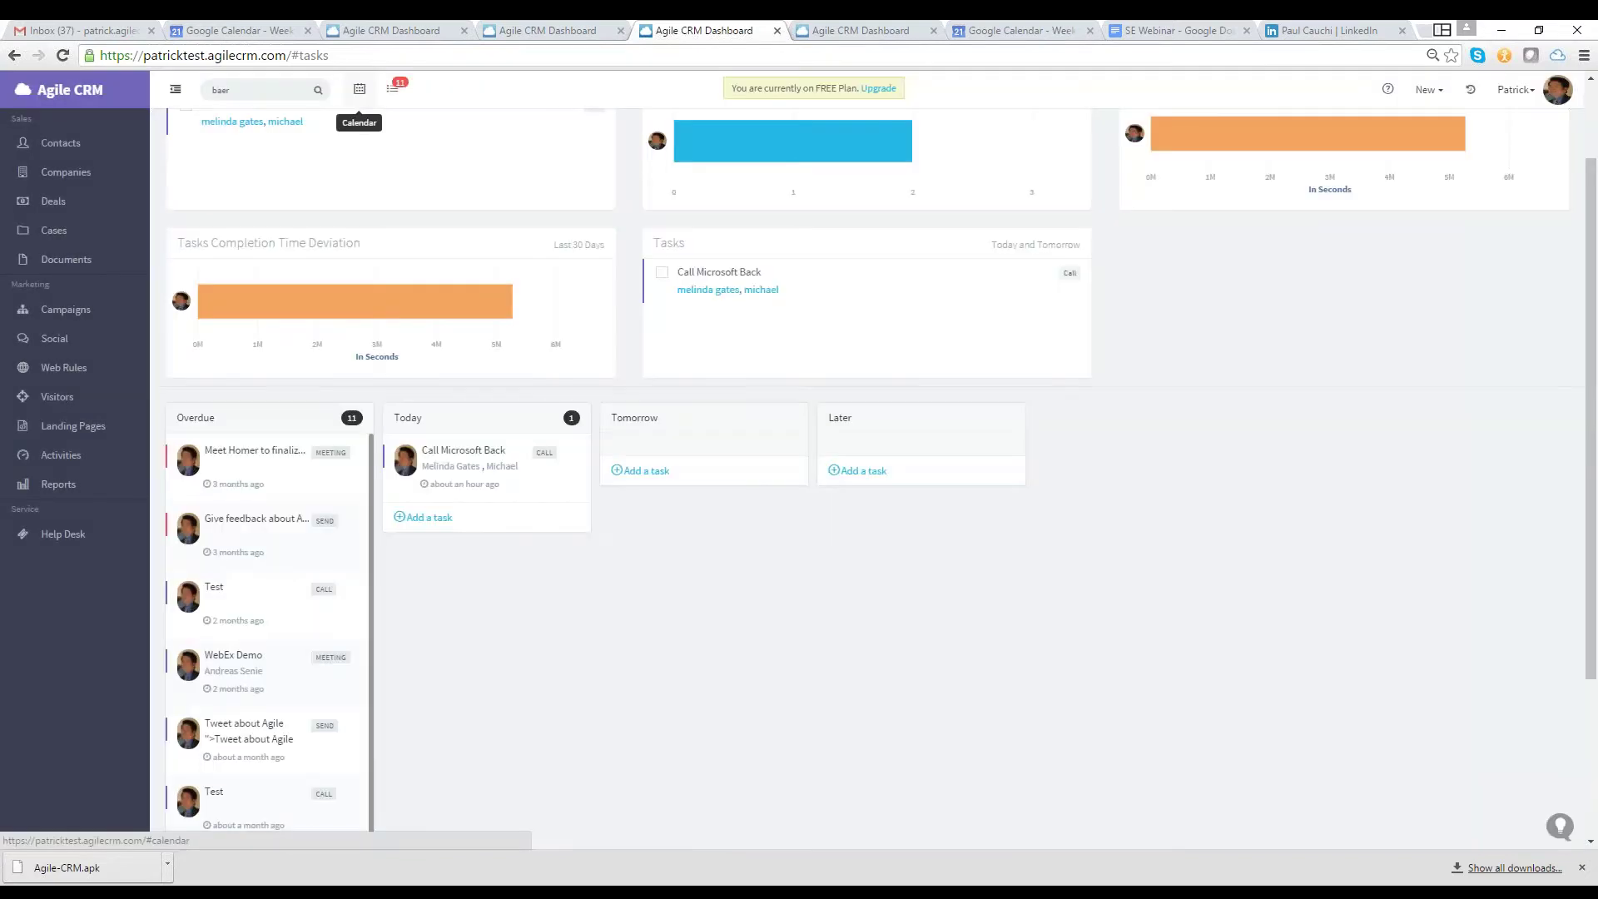
# Enable Gmail under Preferences > Email and allow the CRM access to the Google account
pyautogui.click(359, 89)
pyautogui.click(1525, 89)
pyautogui.click(1485, 143)
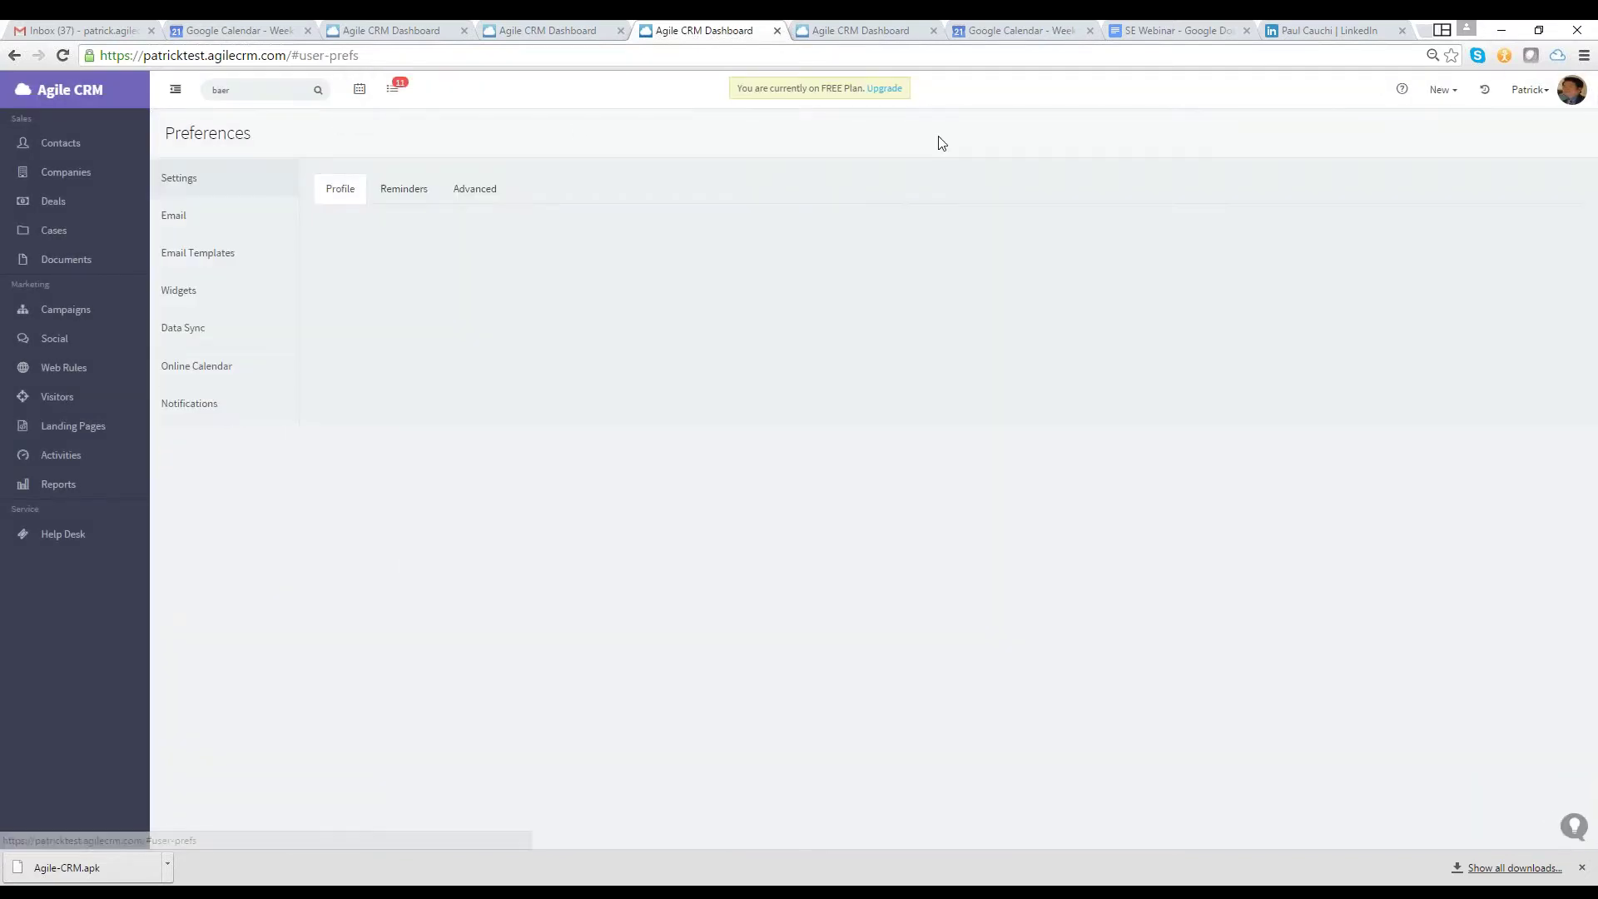
pyautogui.click(242, 221)
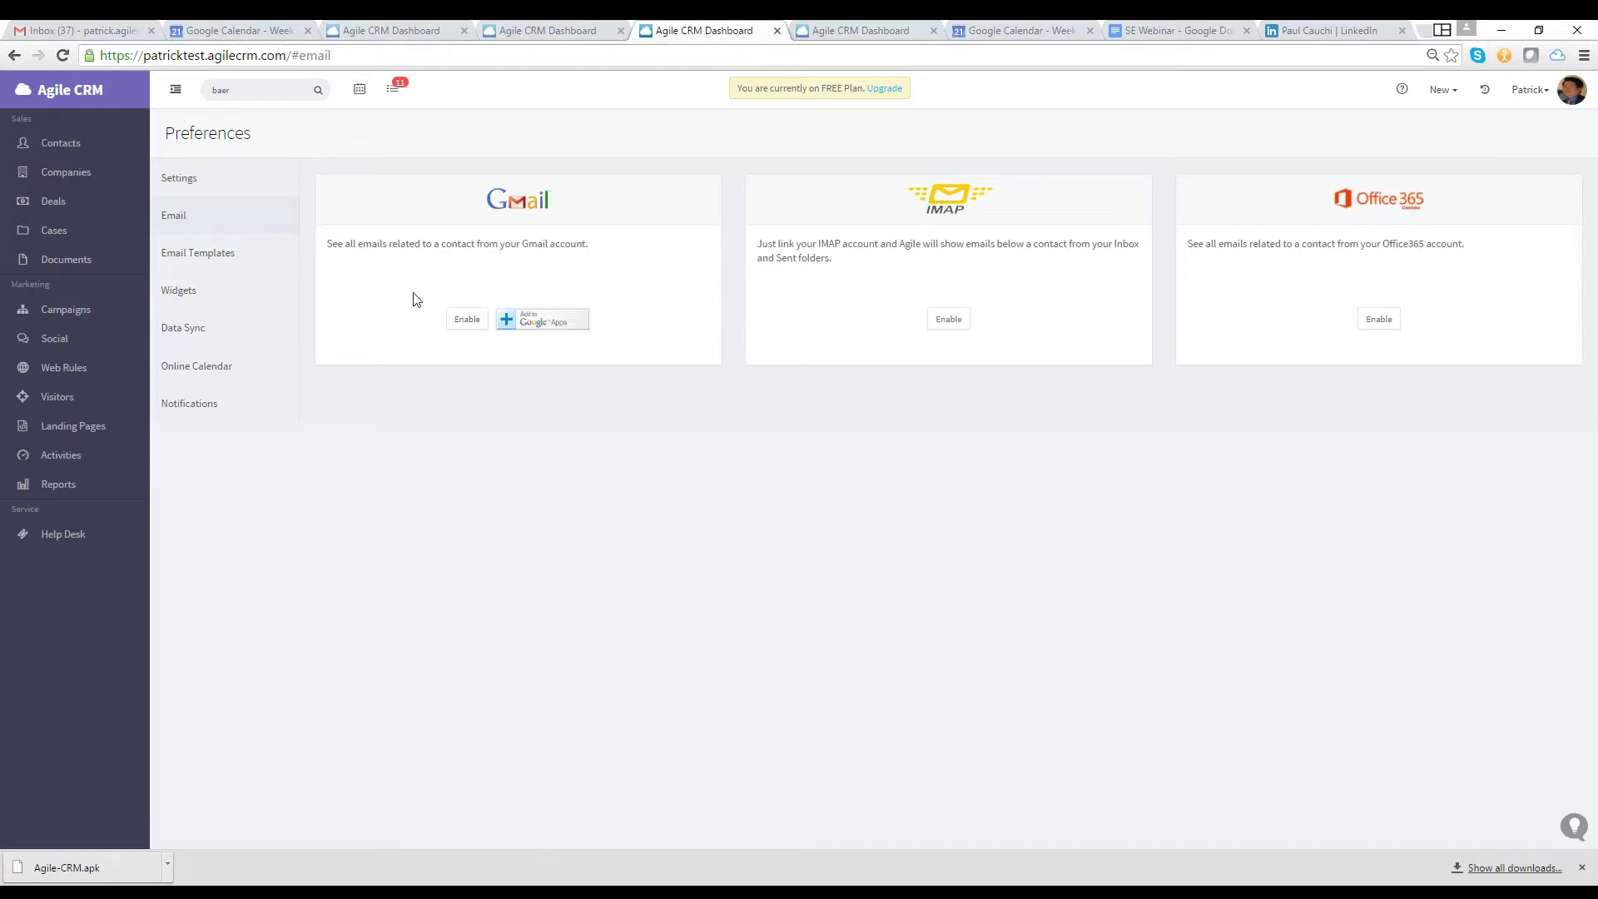
pyautogui.click(467, 319)
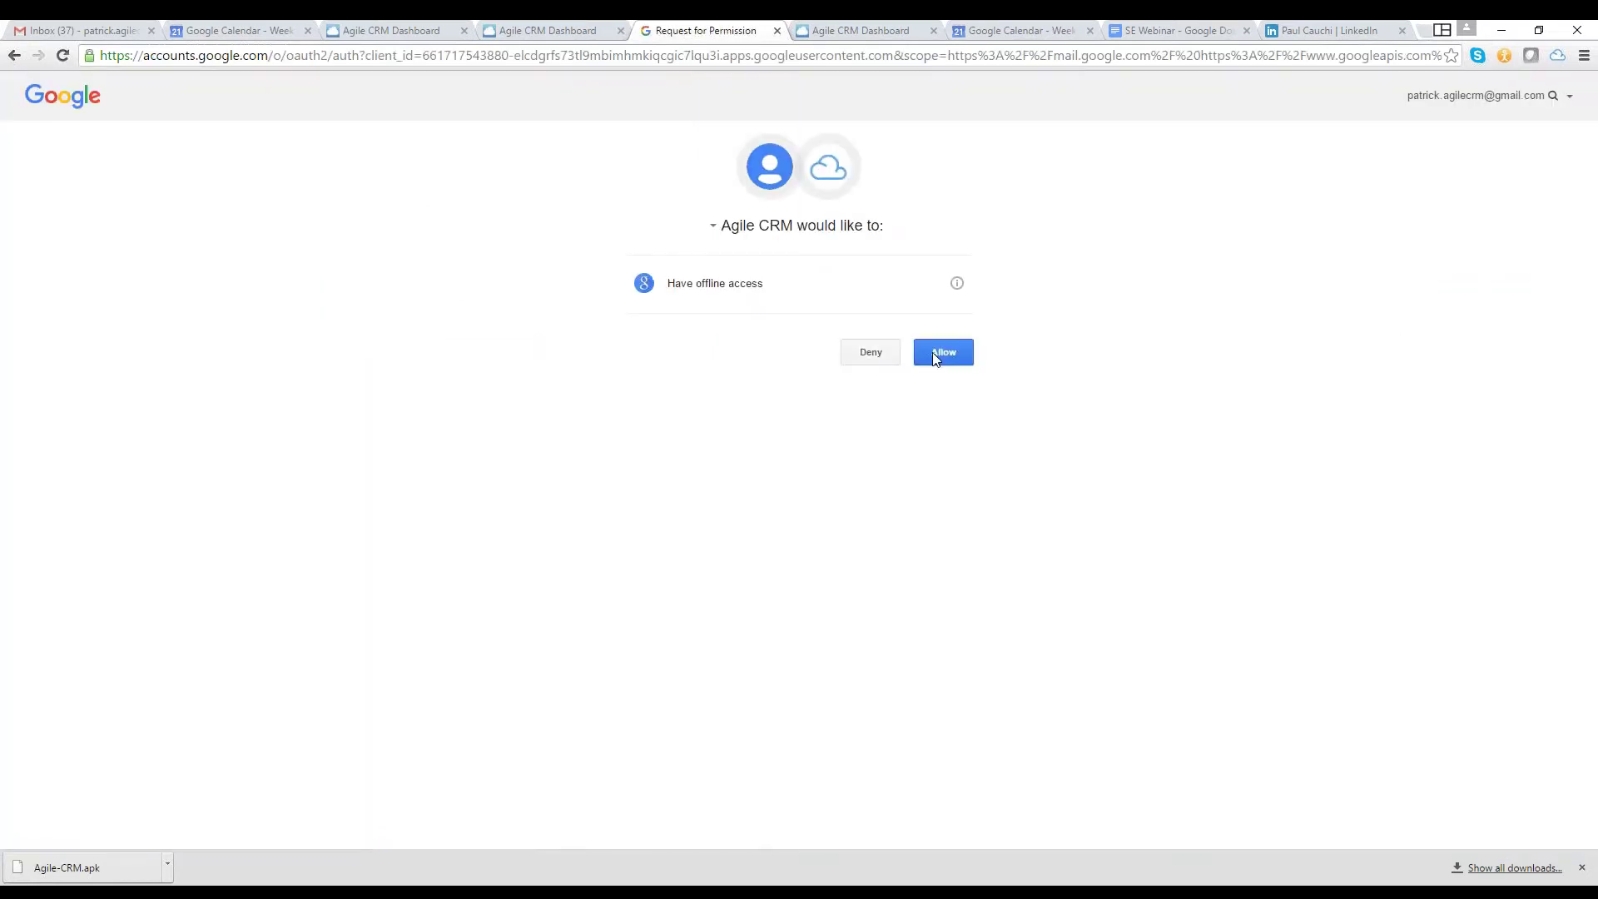
pyautogui.click(935, 353)
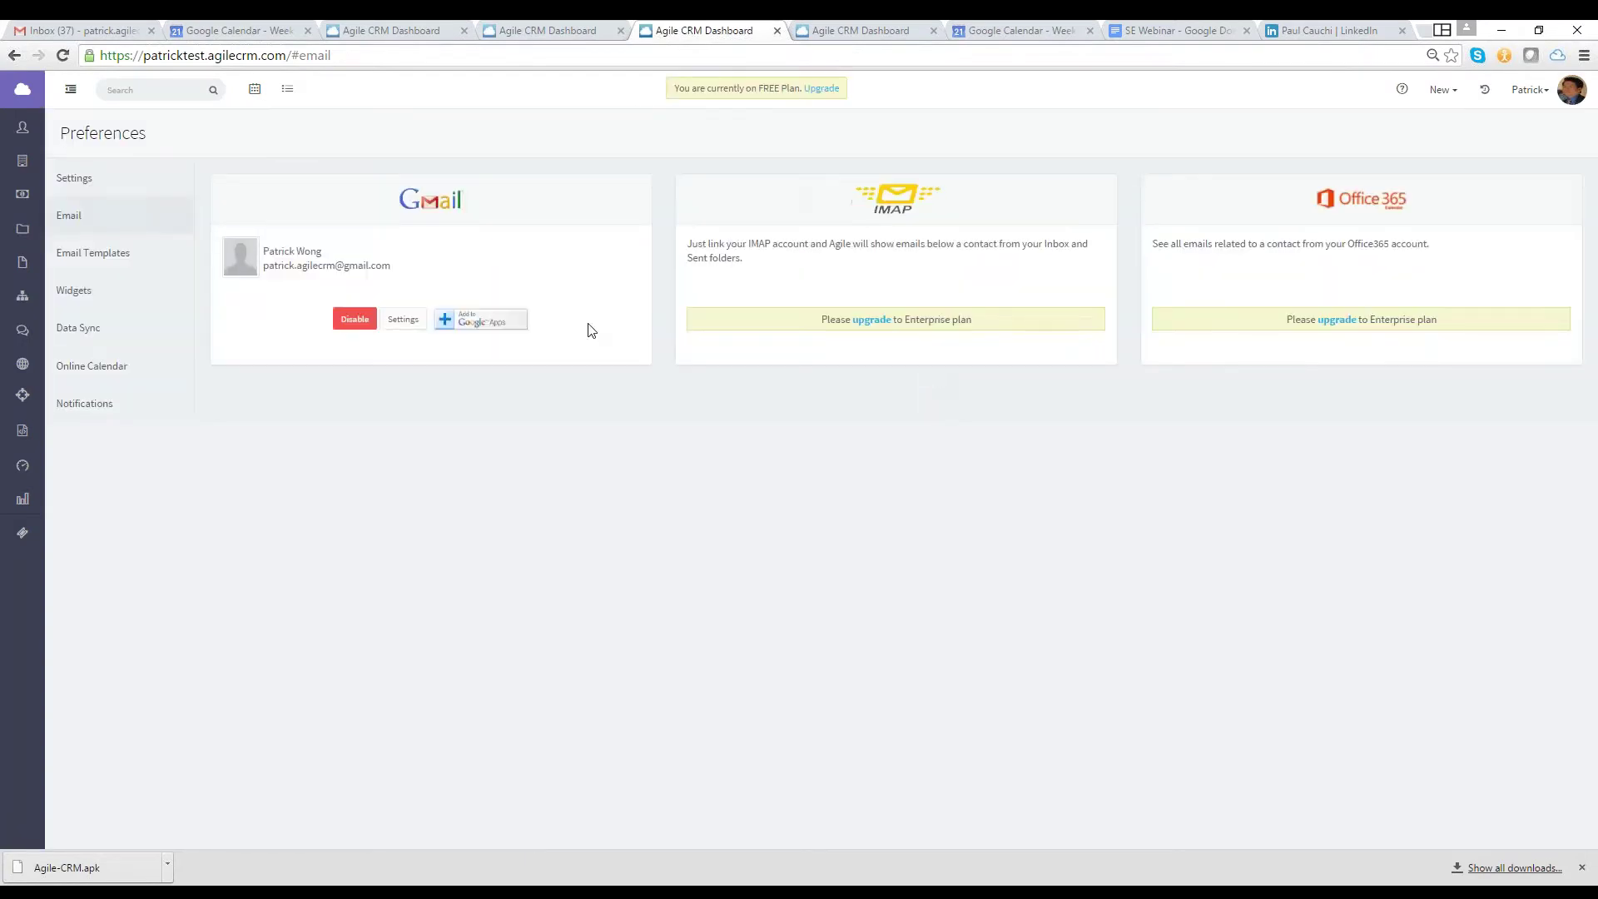
pyautogui.click(417, 321)
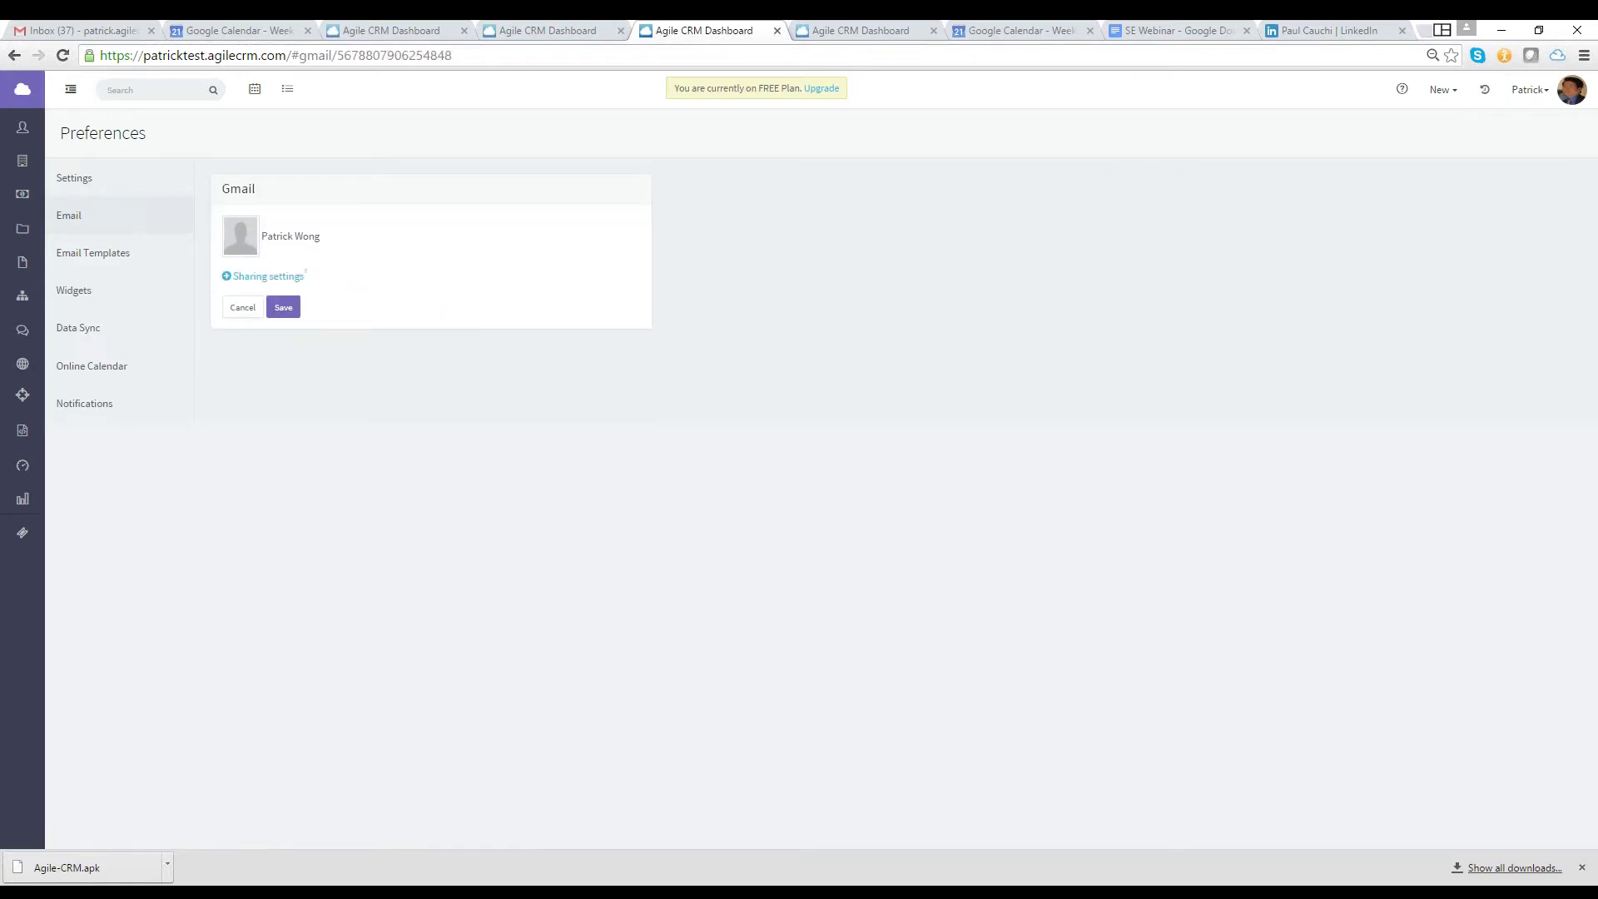
# Look over the Gmail sharing settings without saving, then browse the Widgets and Online Calendar preferences
pyautogui.click(268, 276)
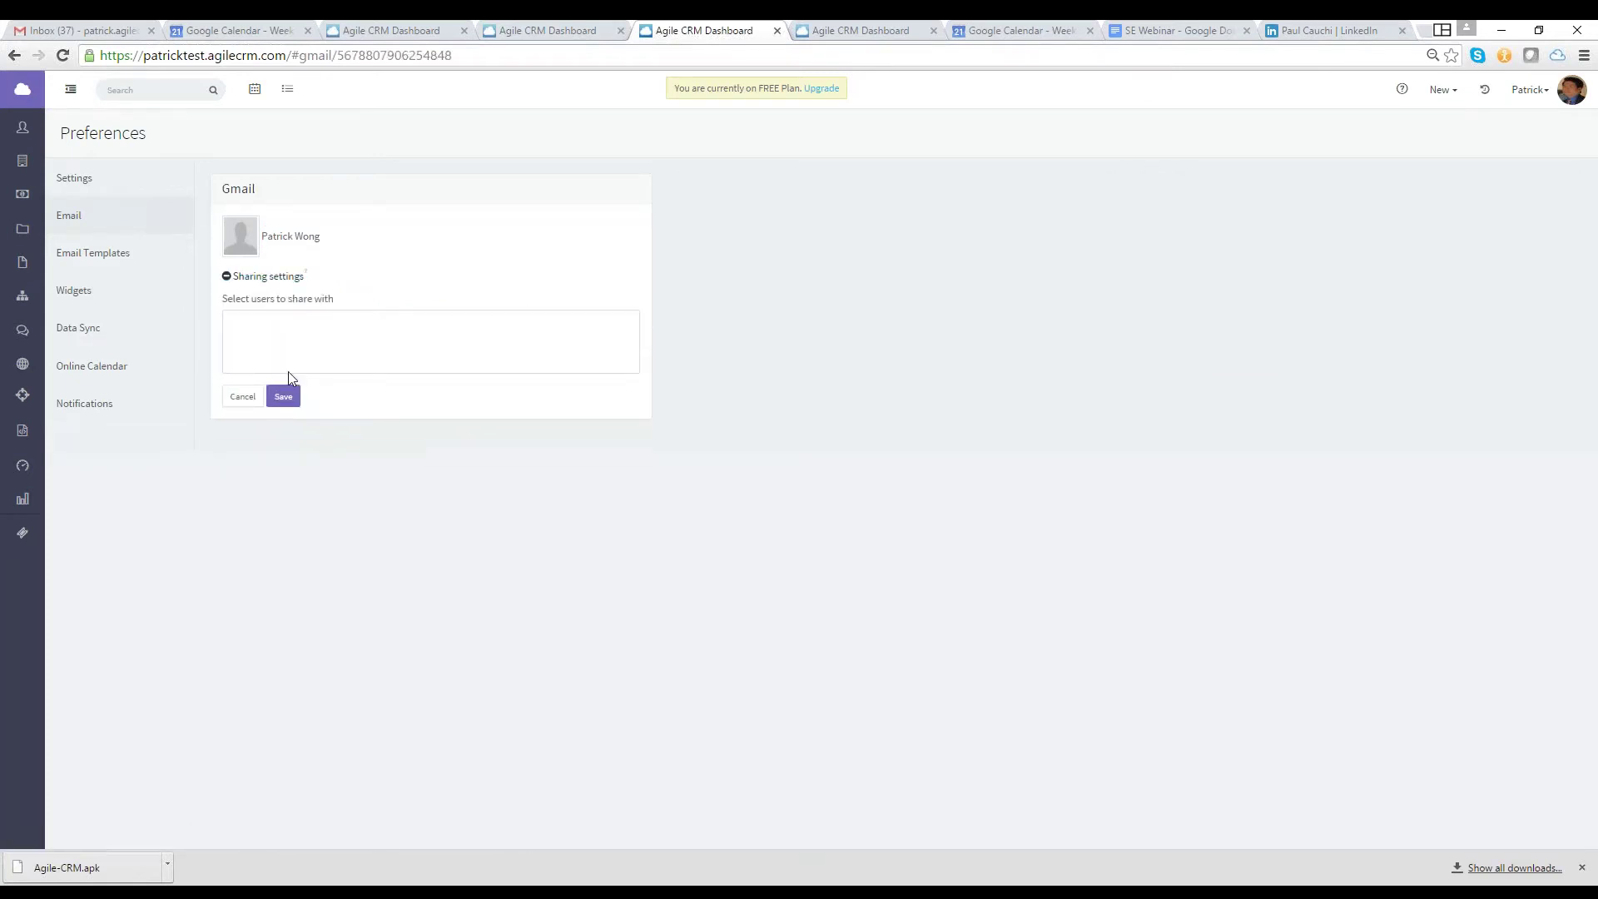
pyautogui.click(284, 393)
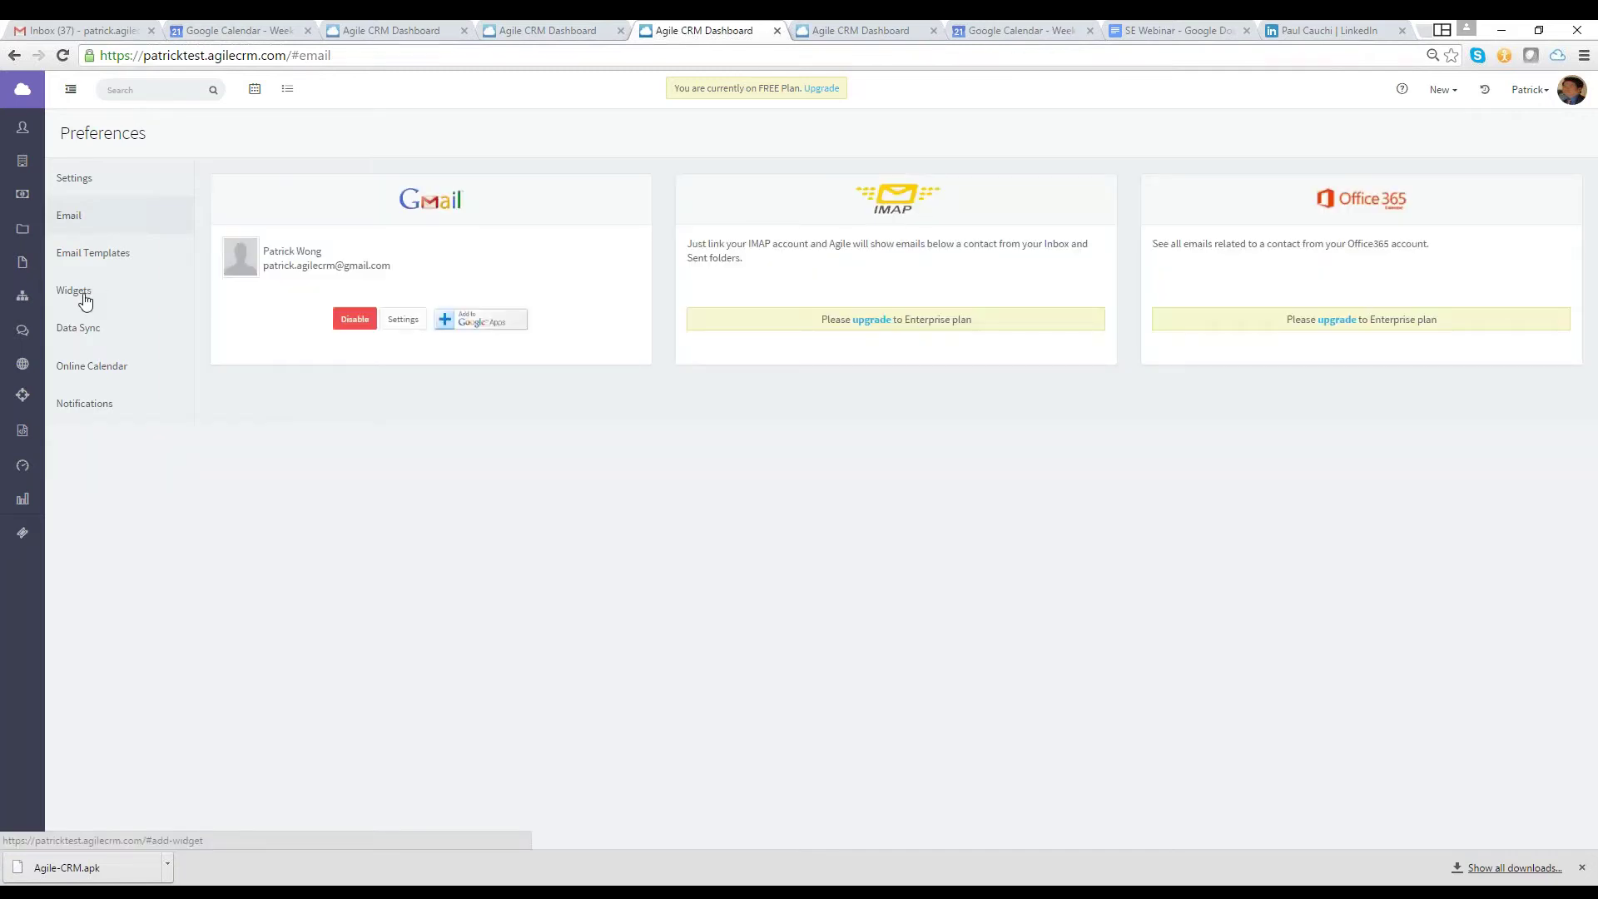
pyautogui.click(75, 290)
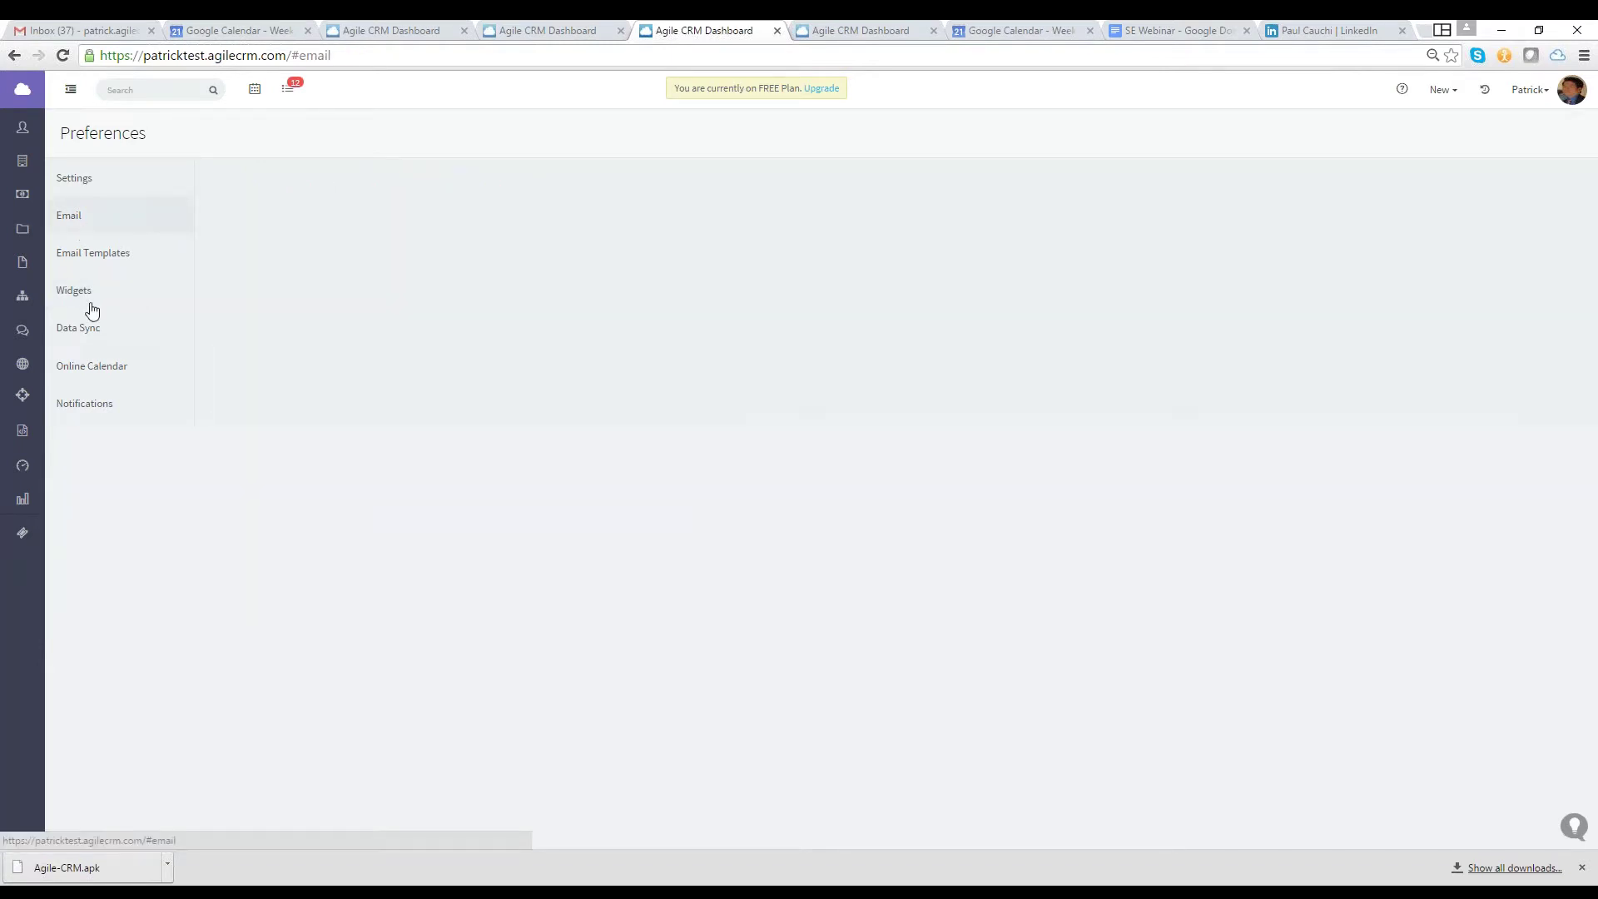
pyautogui.click(87, 374)
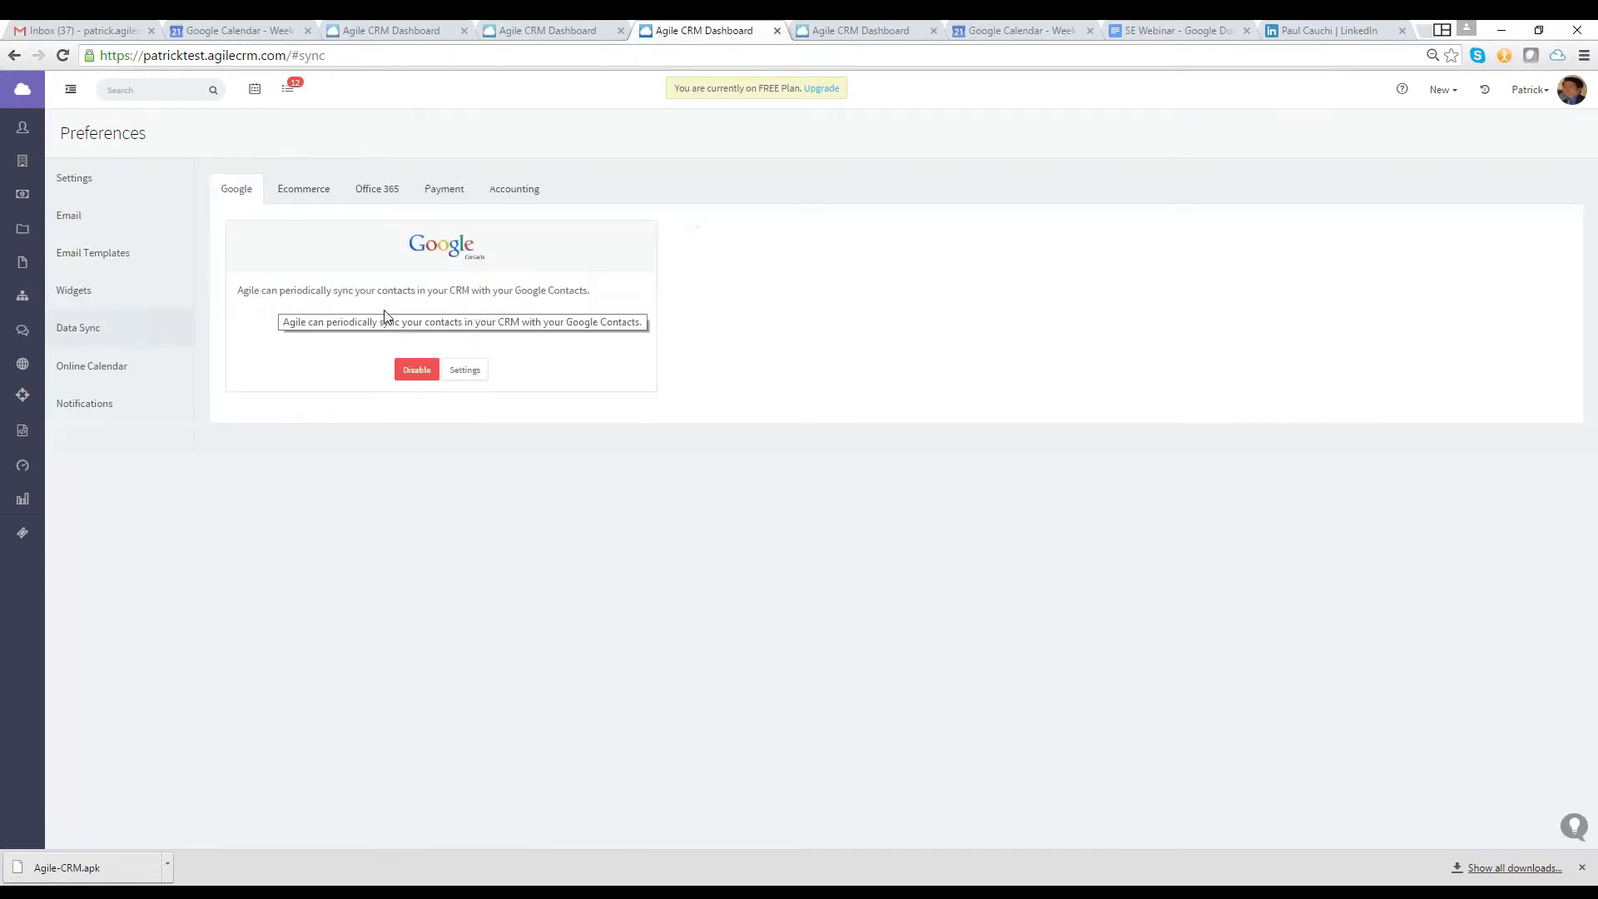
# Enable Google Calendar sync under Data Sync, then bring up the June 2016 calendar's iCal subscription address
pyautogui.click(85, 229)
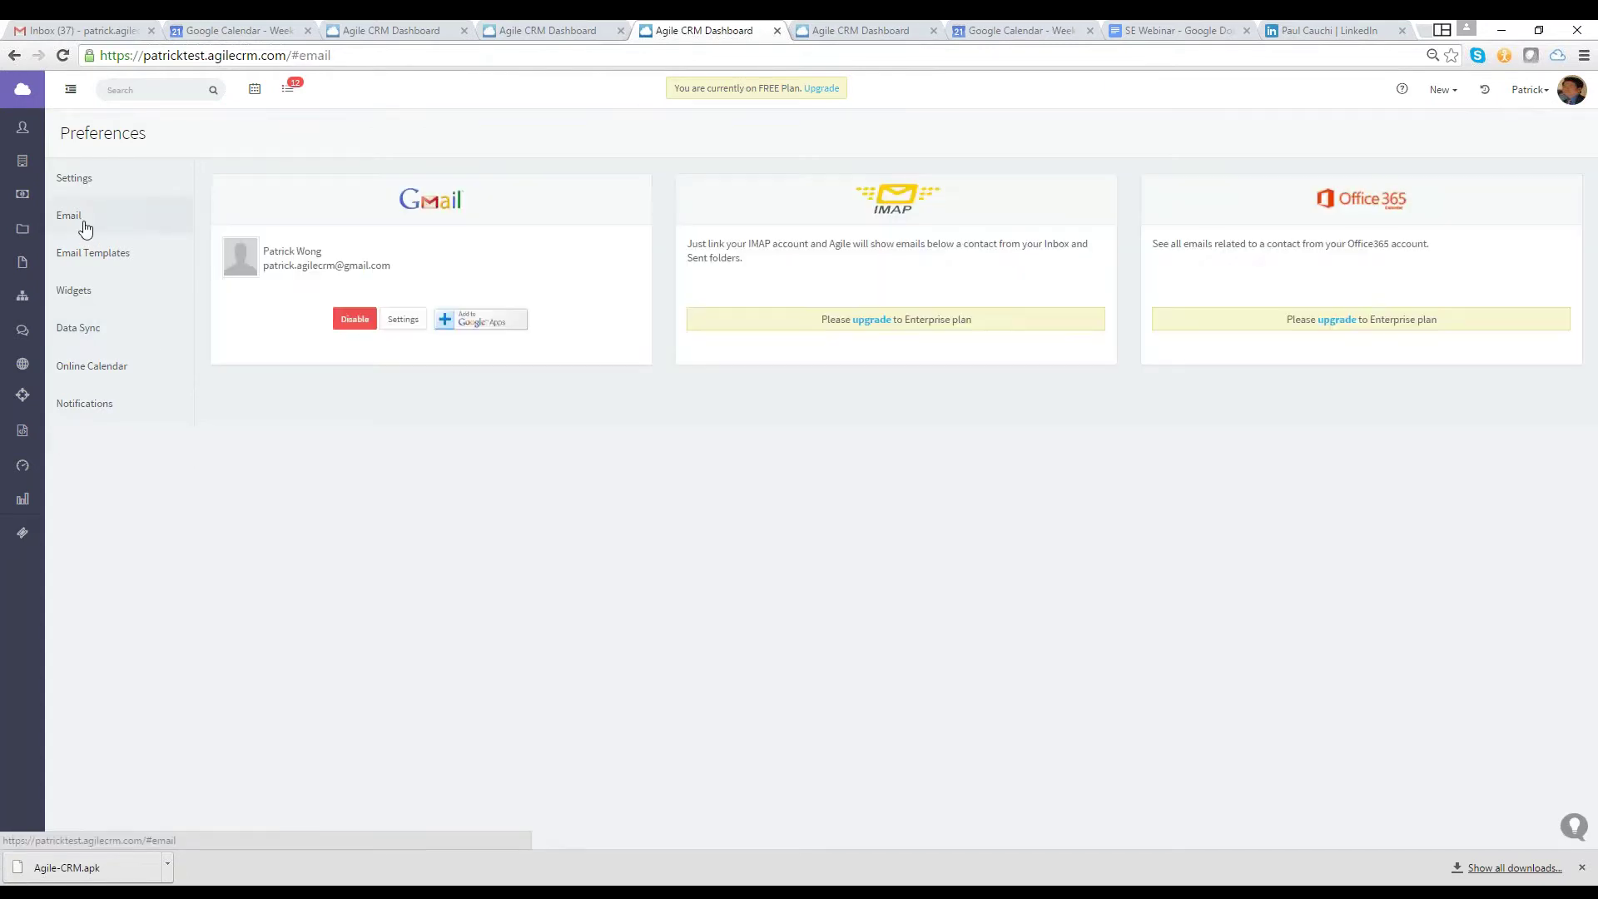
pyautogui.click(101, 340)
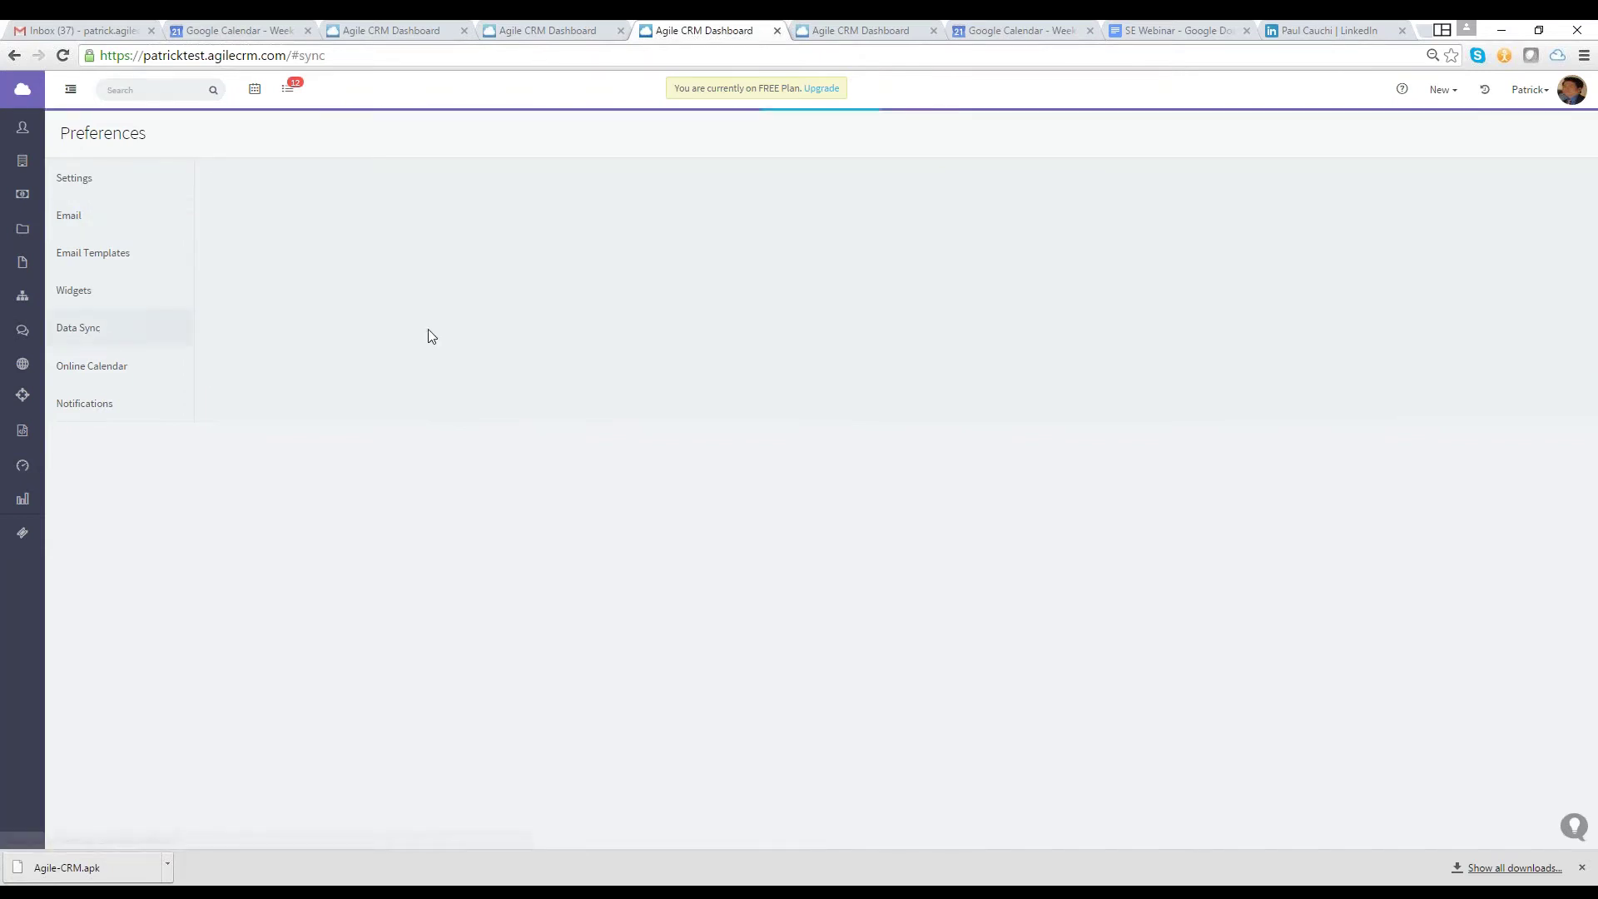
pyautogui.click(897, 370)
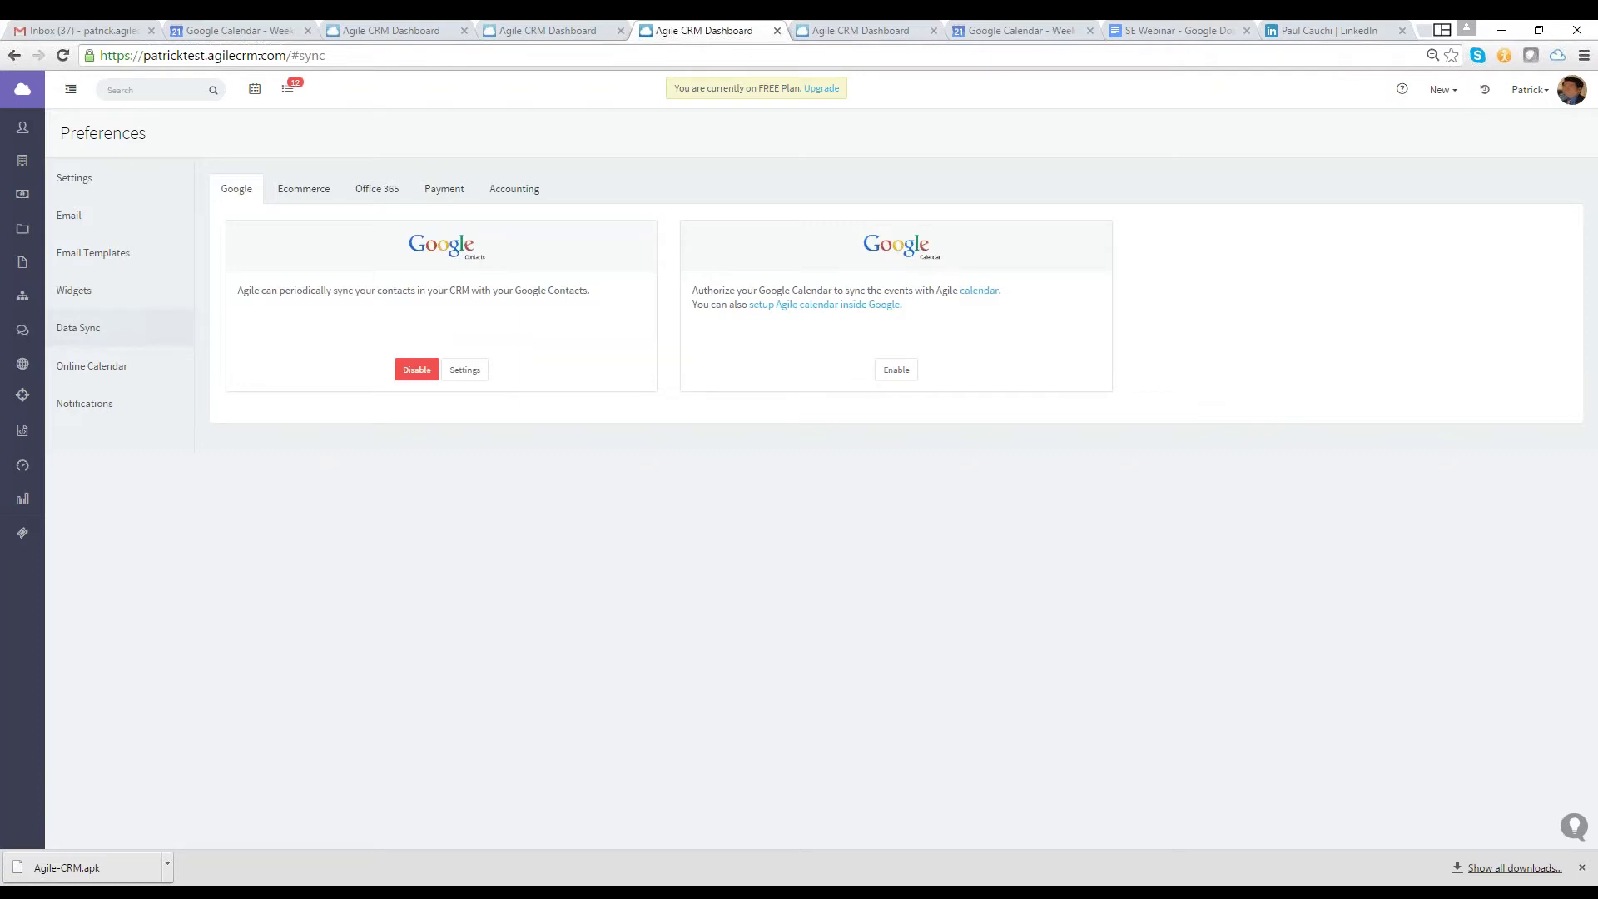
pyautogui.click(259, 99)
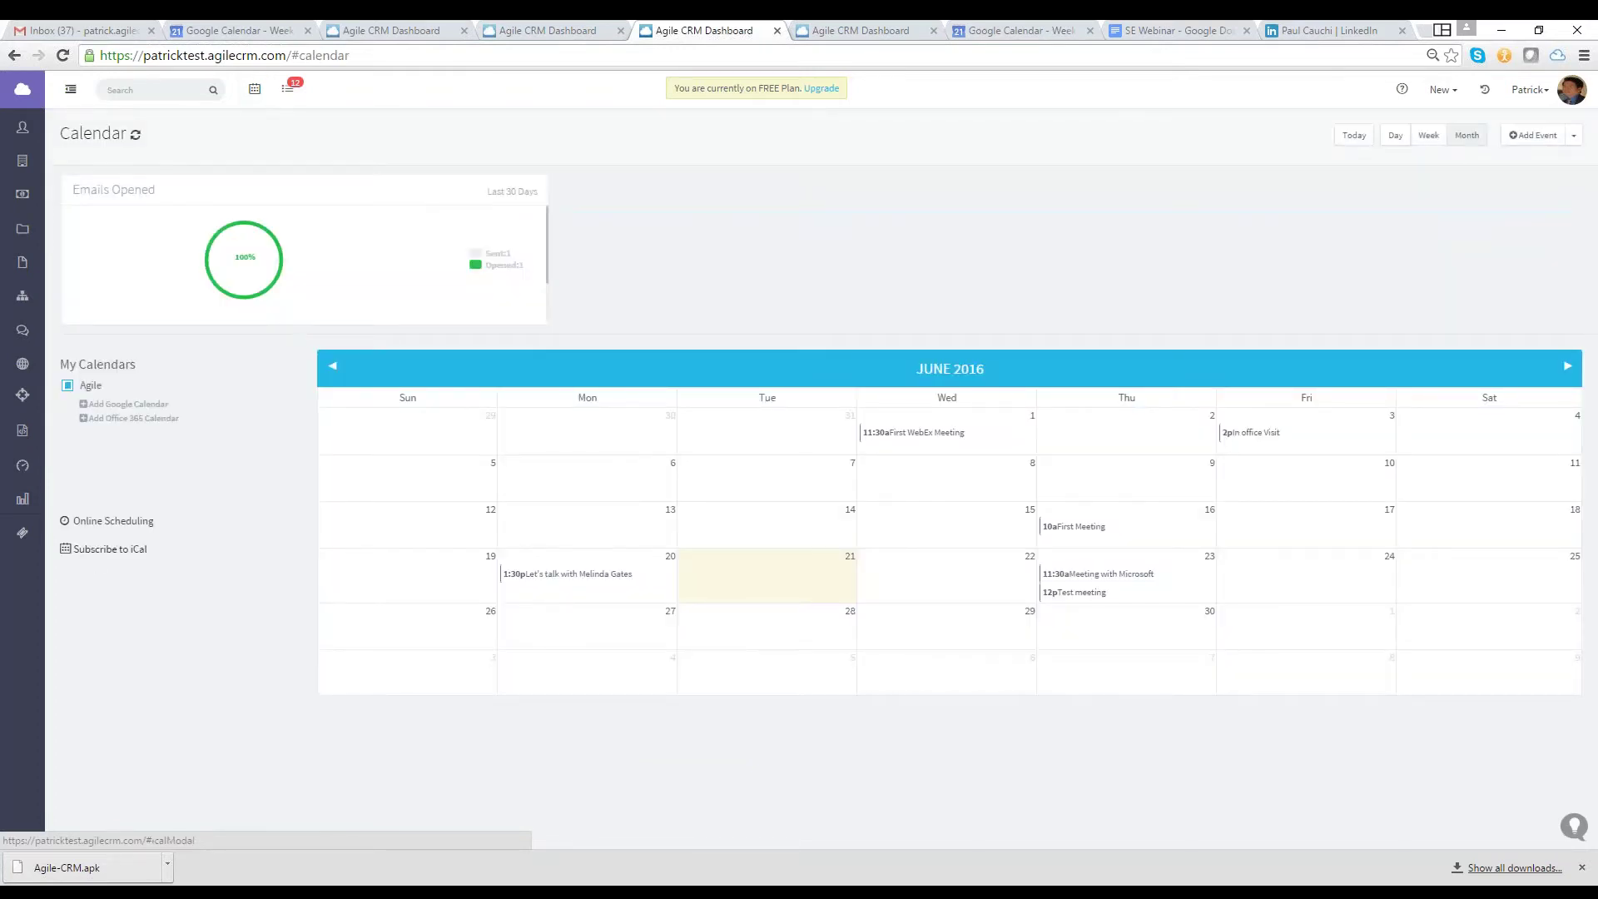
pyautogui.click(109, 548)
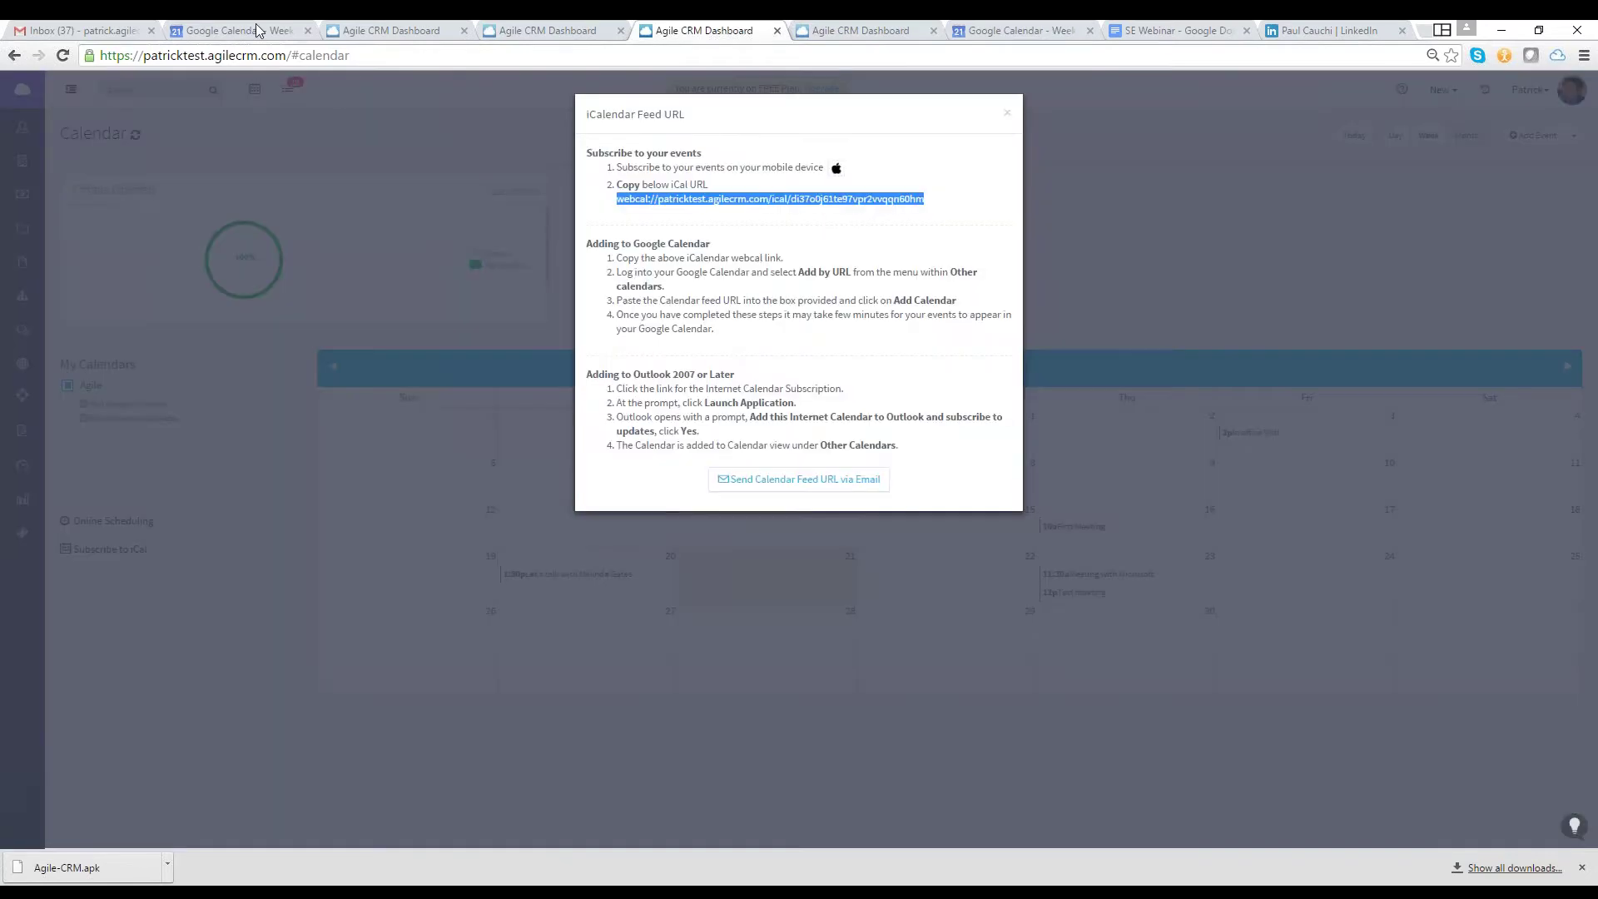
# Switch to the Google Calendar browser tab showing the week of June 19–25, 2016
pyautogui.click(260, 31)
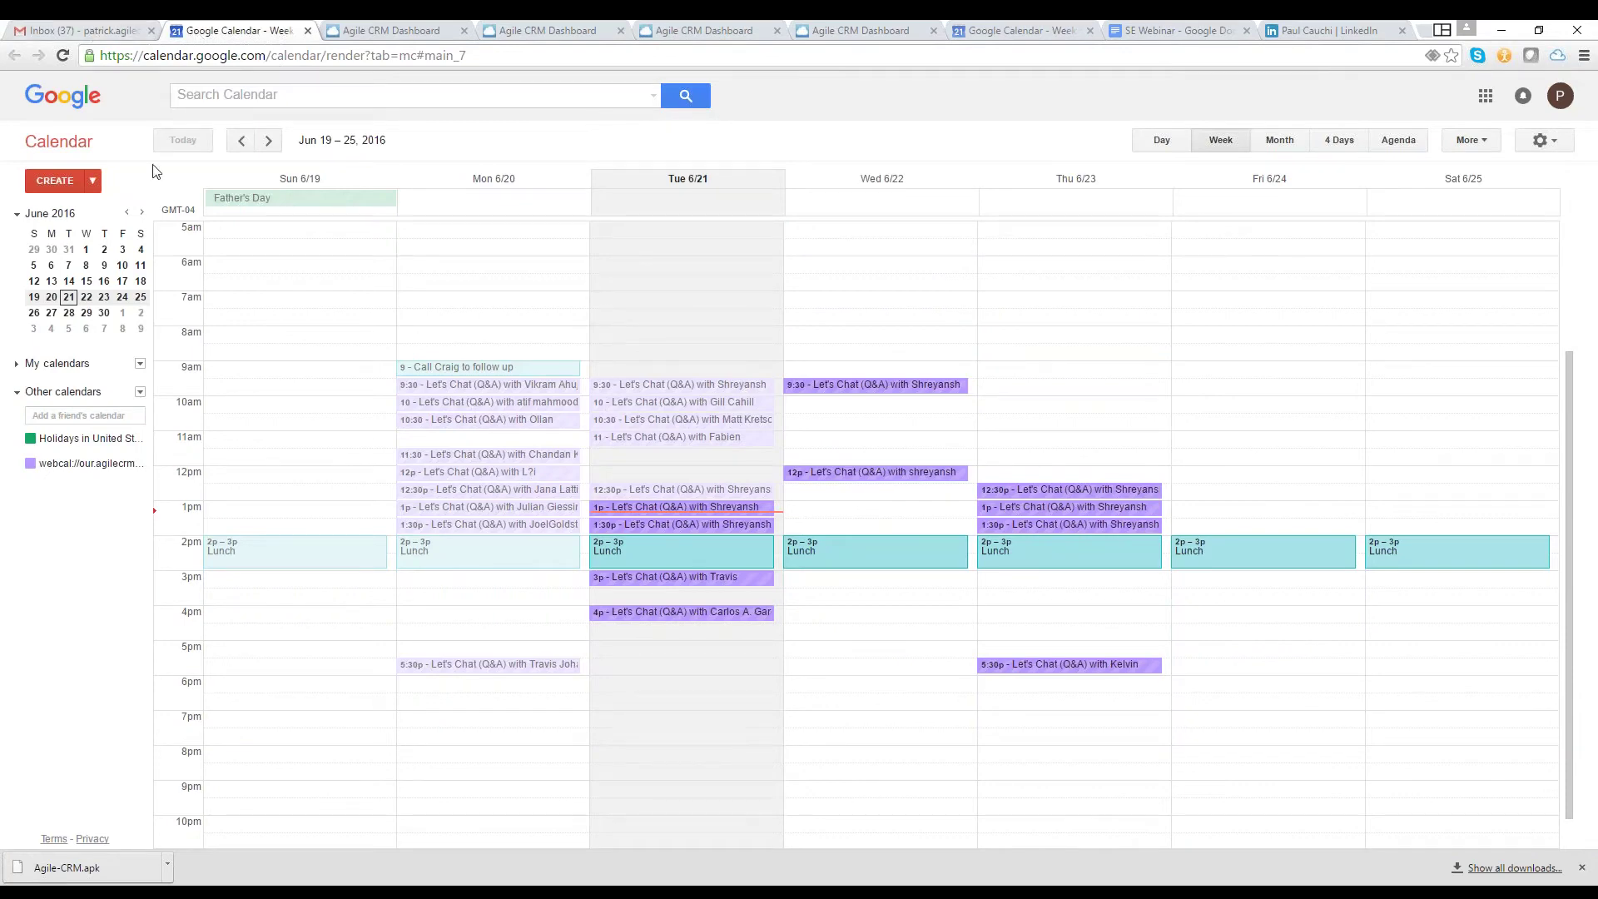
# Paste the Agile webcal feed URL into Google Calendar's Add by URL form, then dismiss it and return to Agile CRM
pyautogui.click(140, 393)
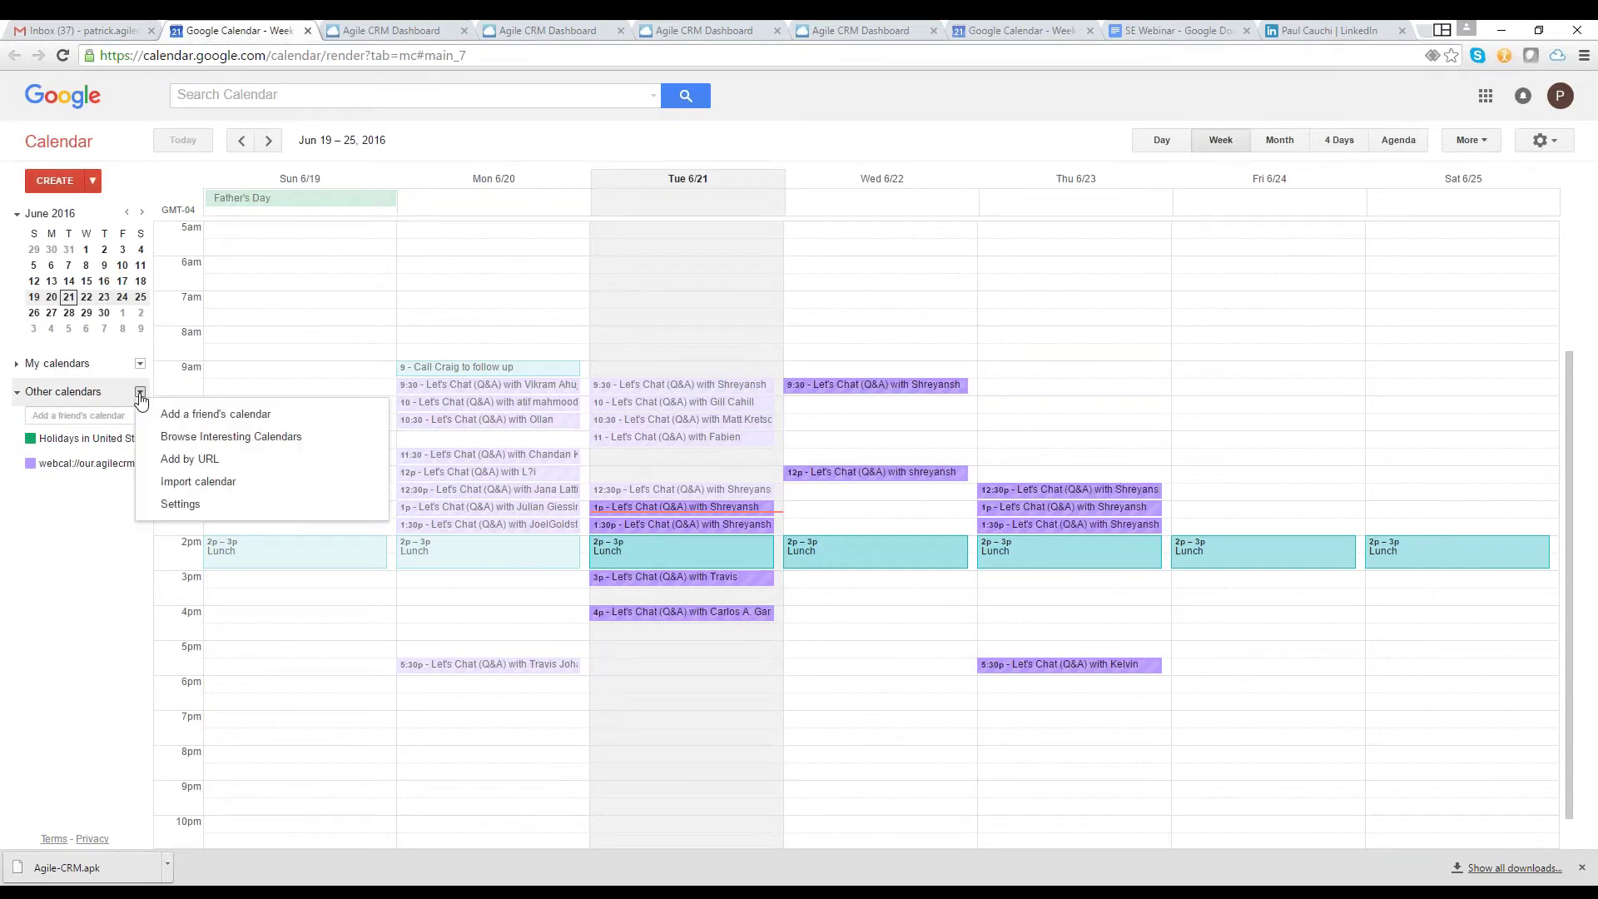
pyautogui.click(192, 463)
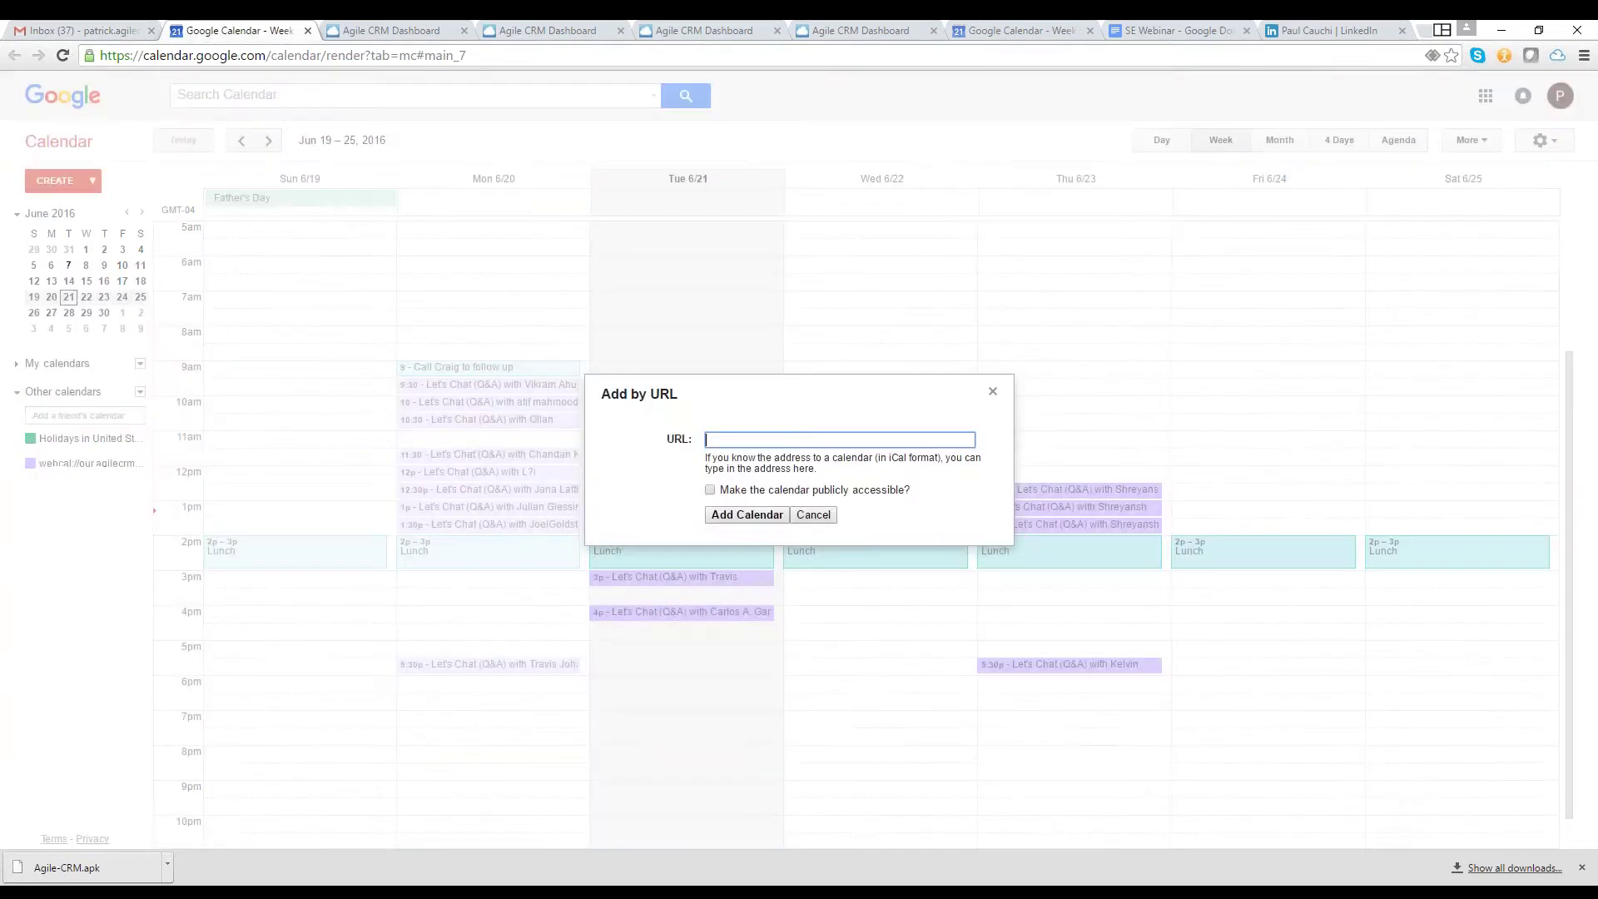
pyautogui.hotkey('ctrl', 'v')
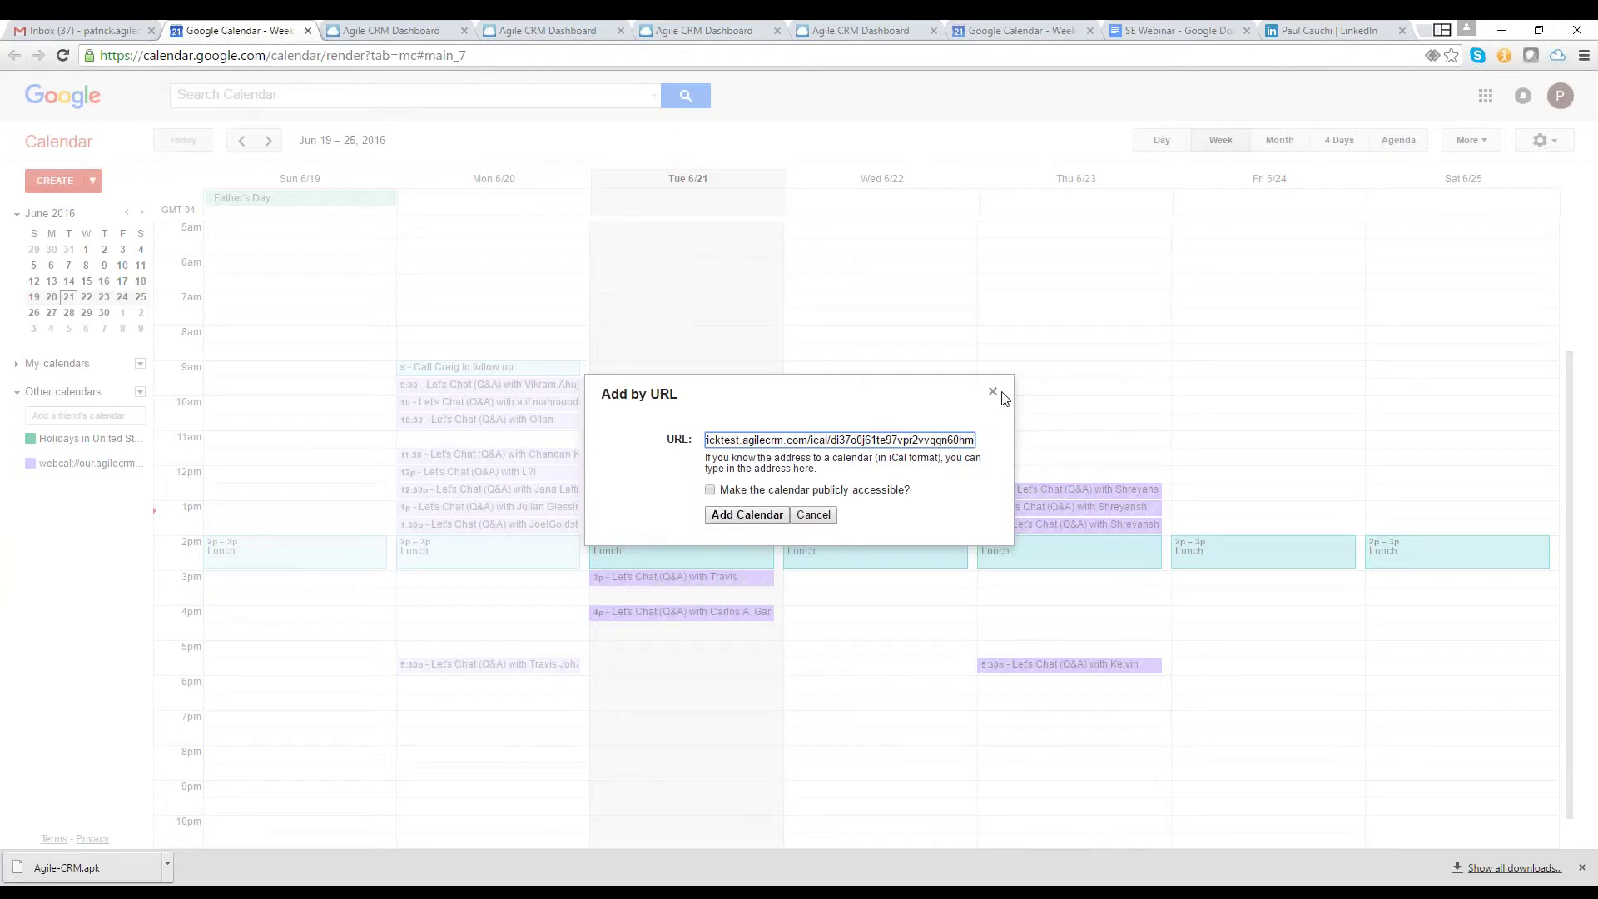
pyautogui.click(992, 394)
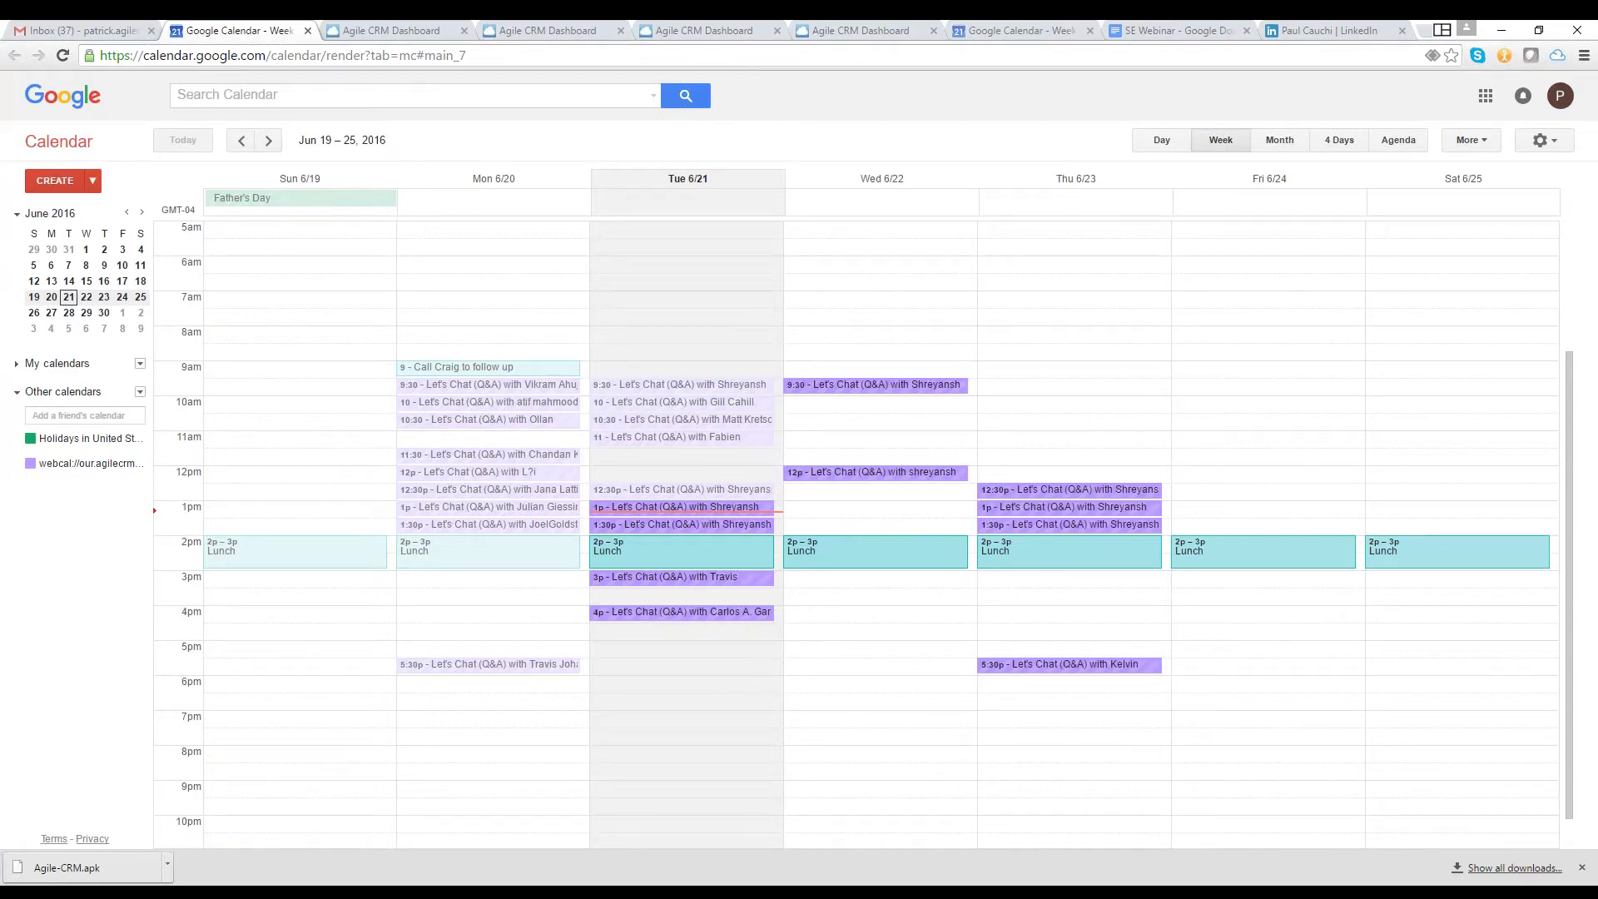
pyautogui.click(699, 31)
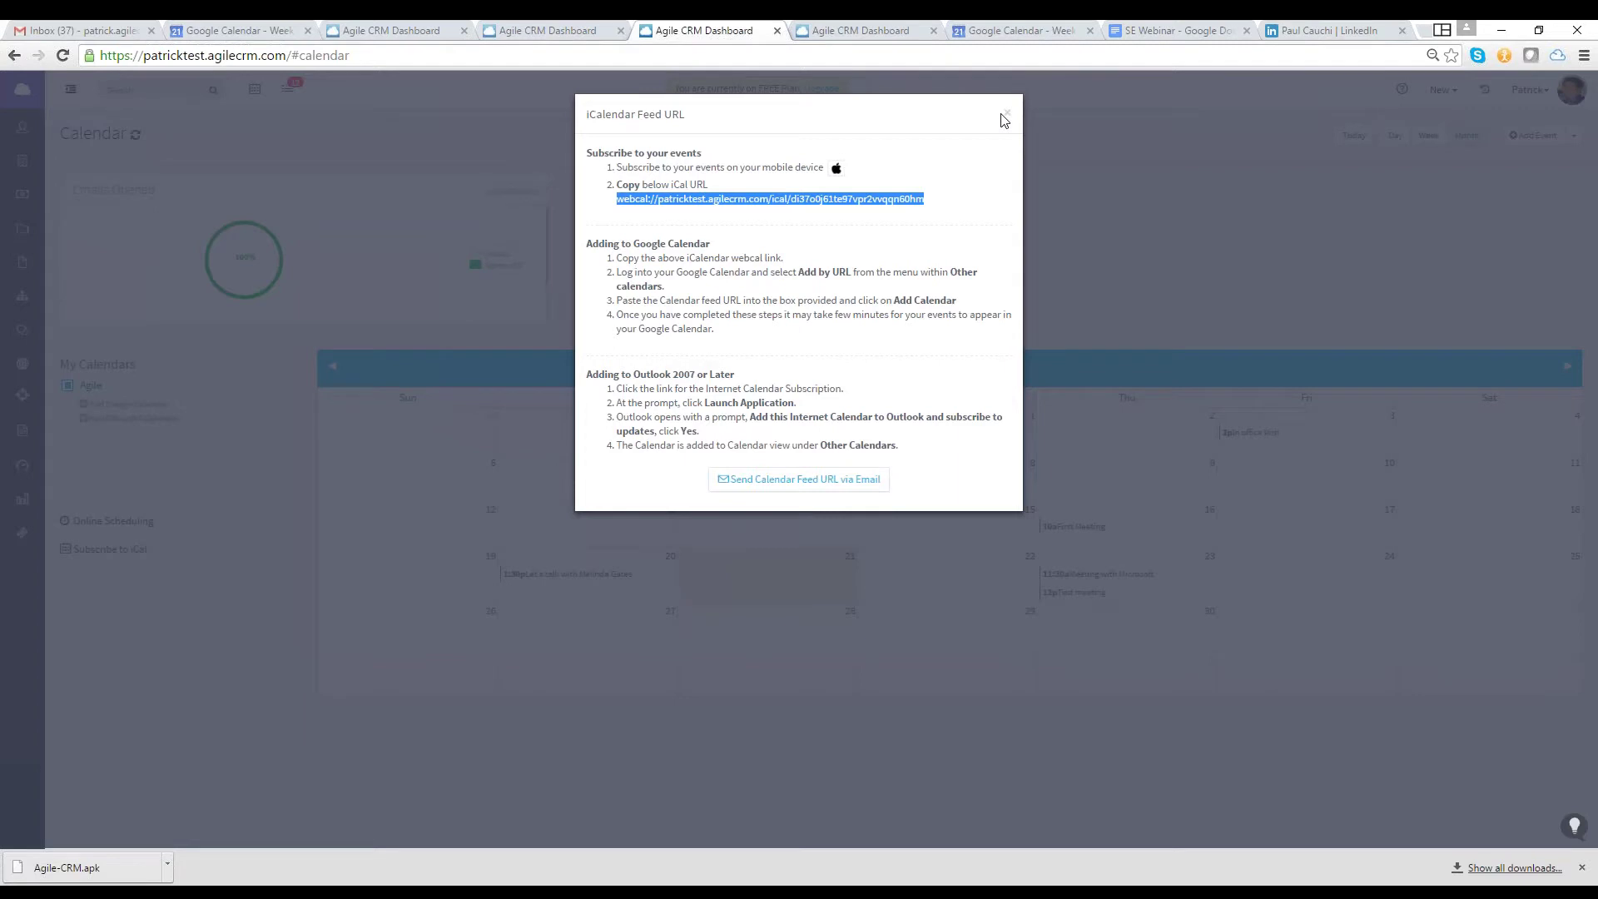
# Close the iCalendar feed URL dialog and go to the Data Sync preferences
pyautogui.click(1005, 119)
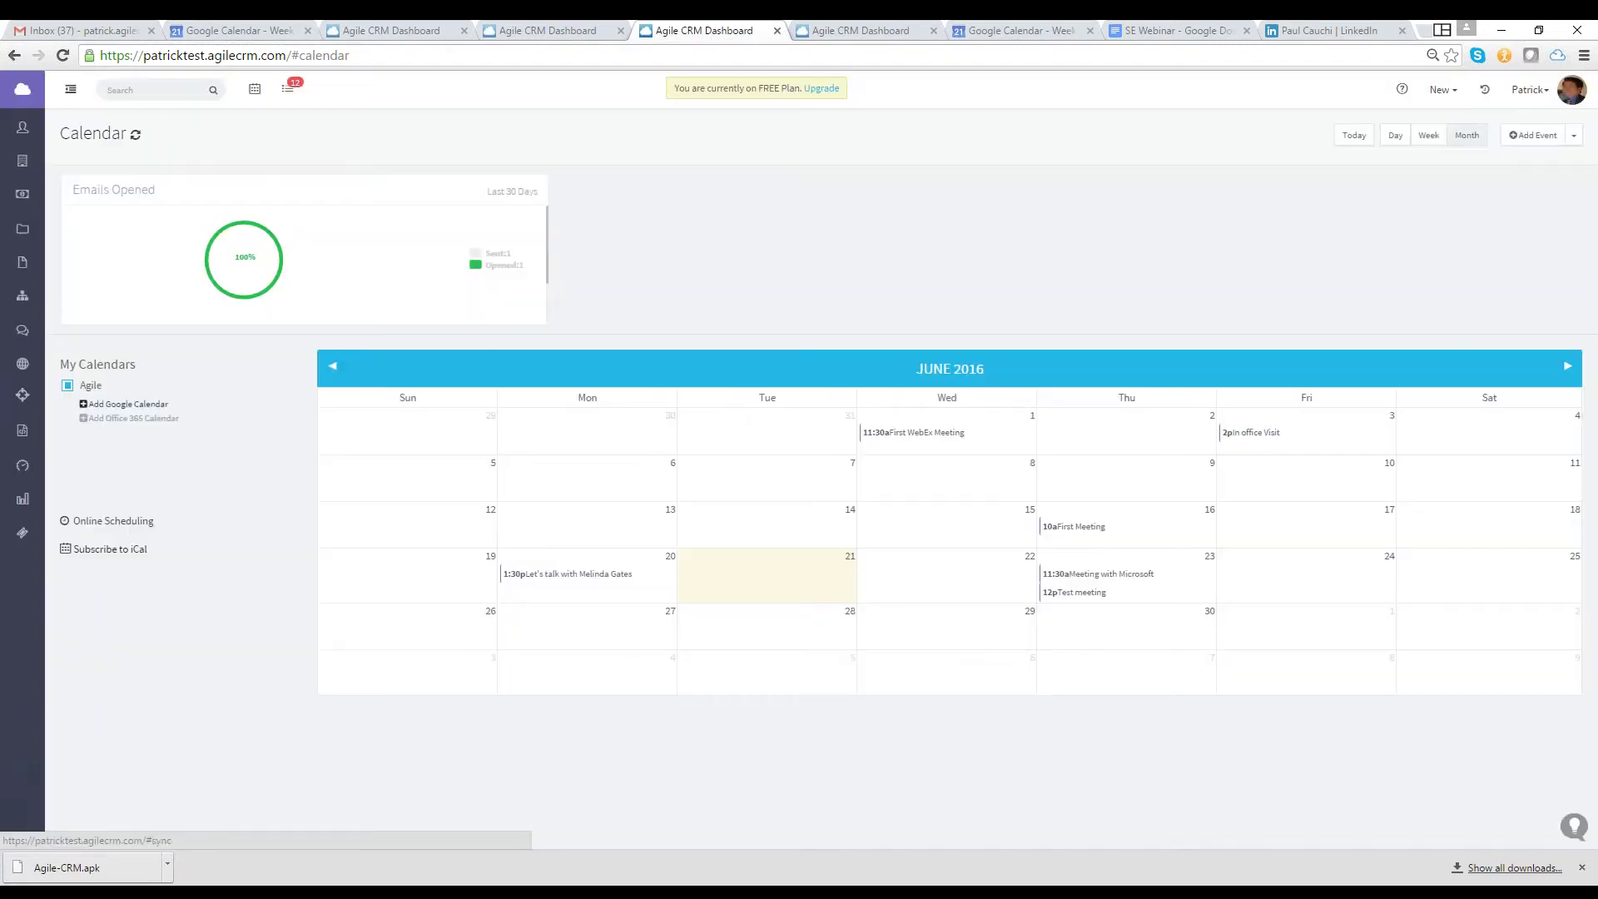
pyautogui.click(125, 404)
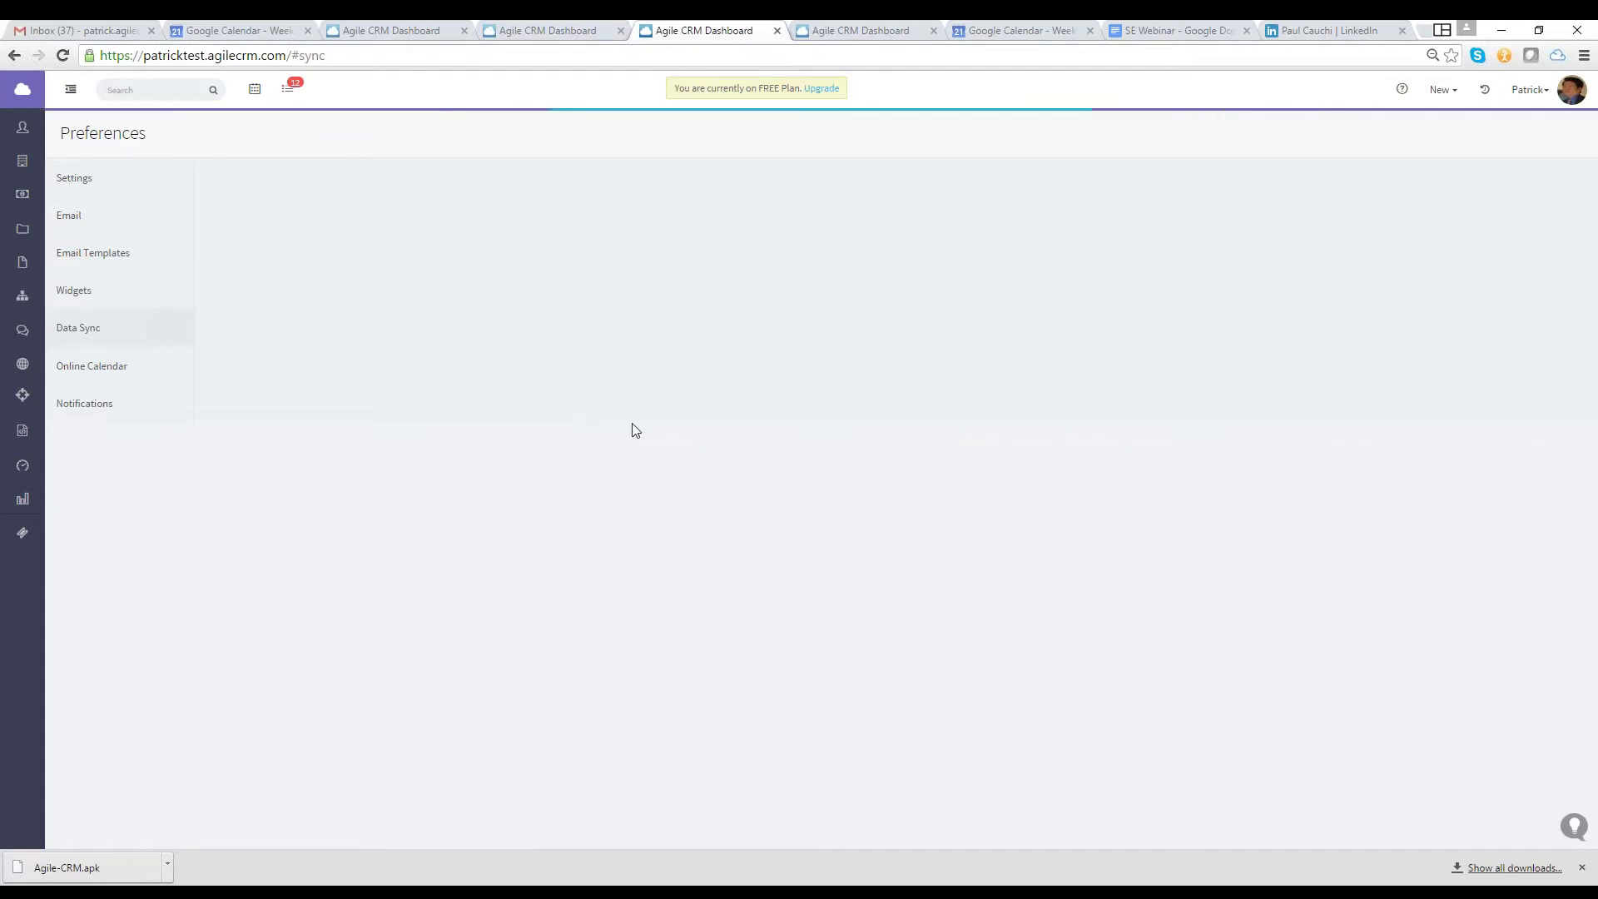
# Enable Google Calendar sync with Google's offline-access permission and select the Primary calendar in its settings
pyautogui.click(80, 299)
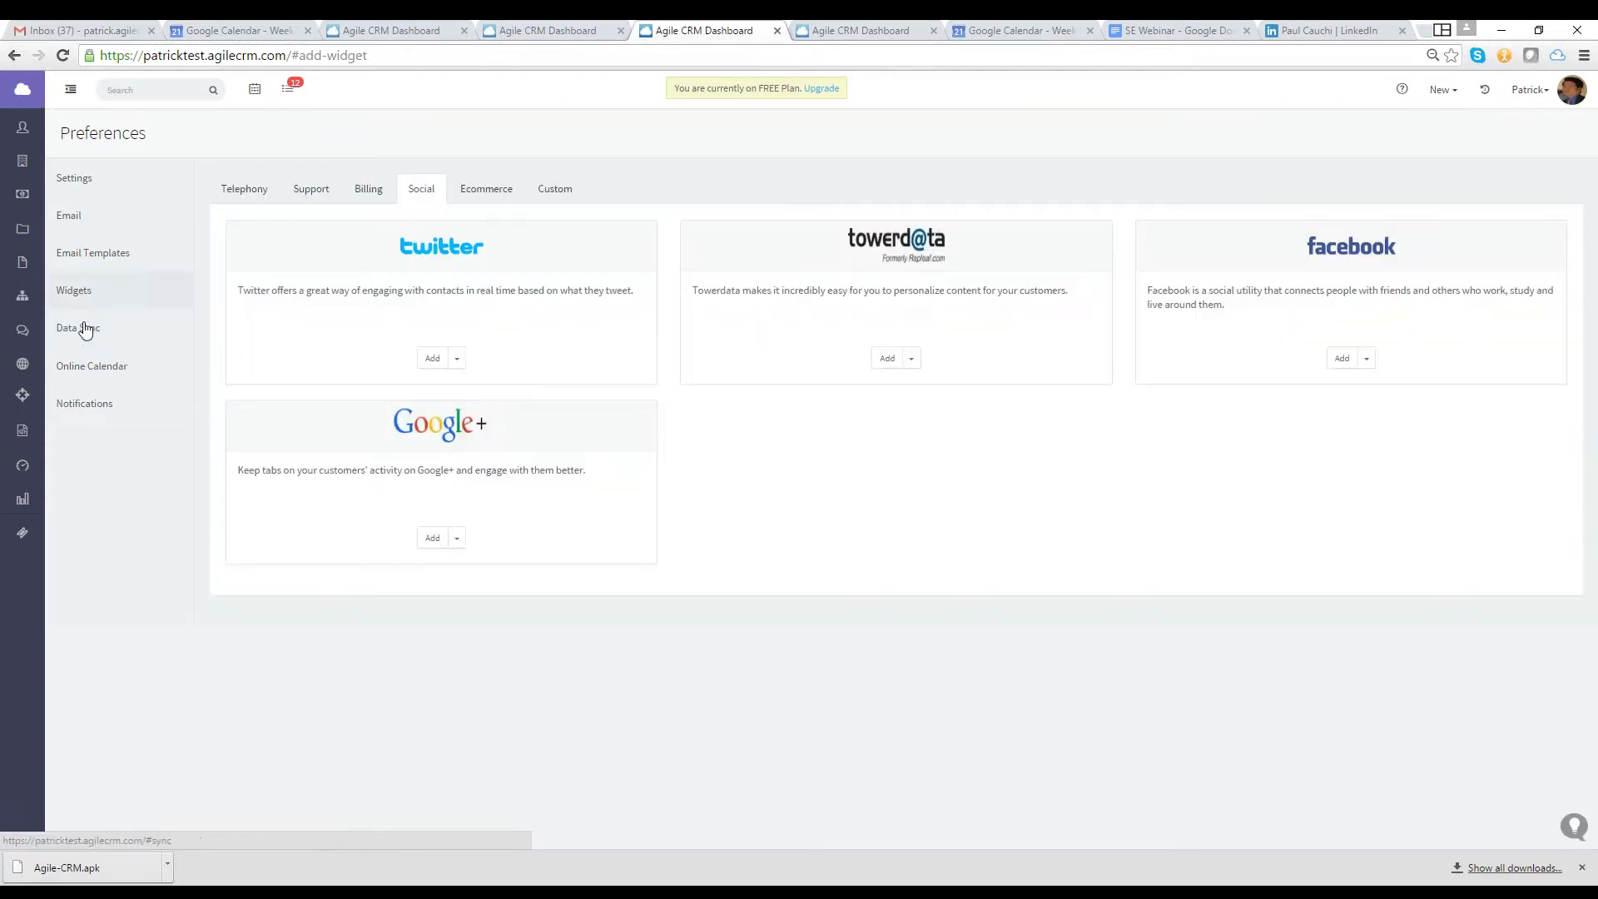
pyautogui.click(85, 329)
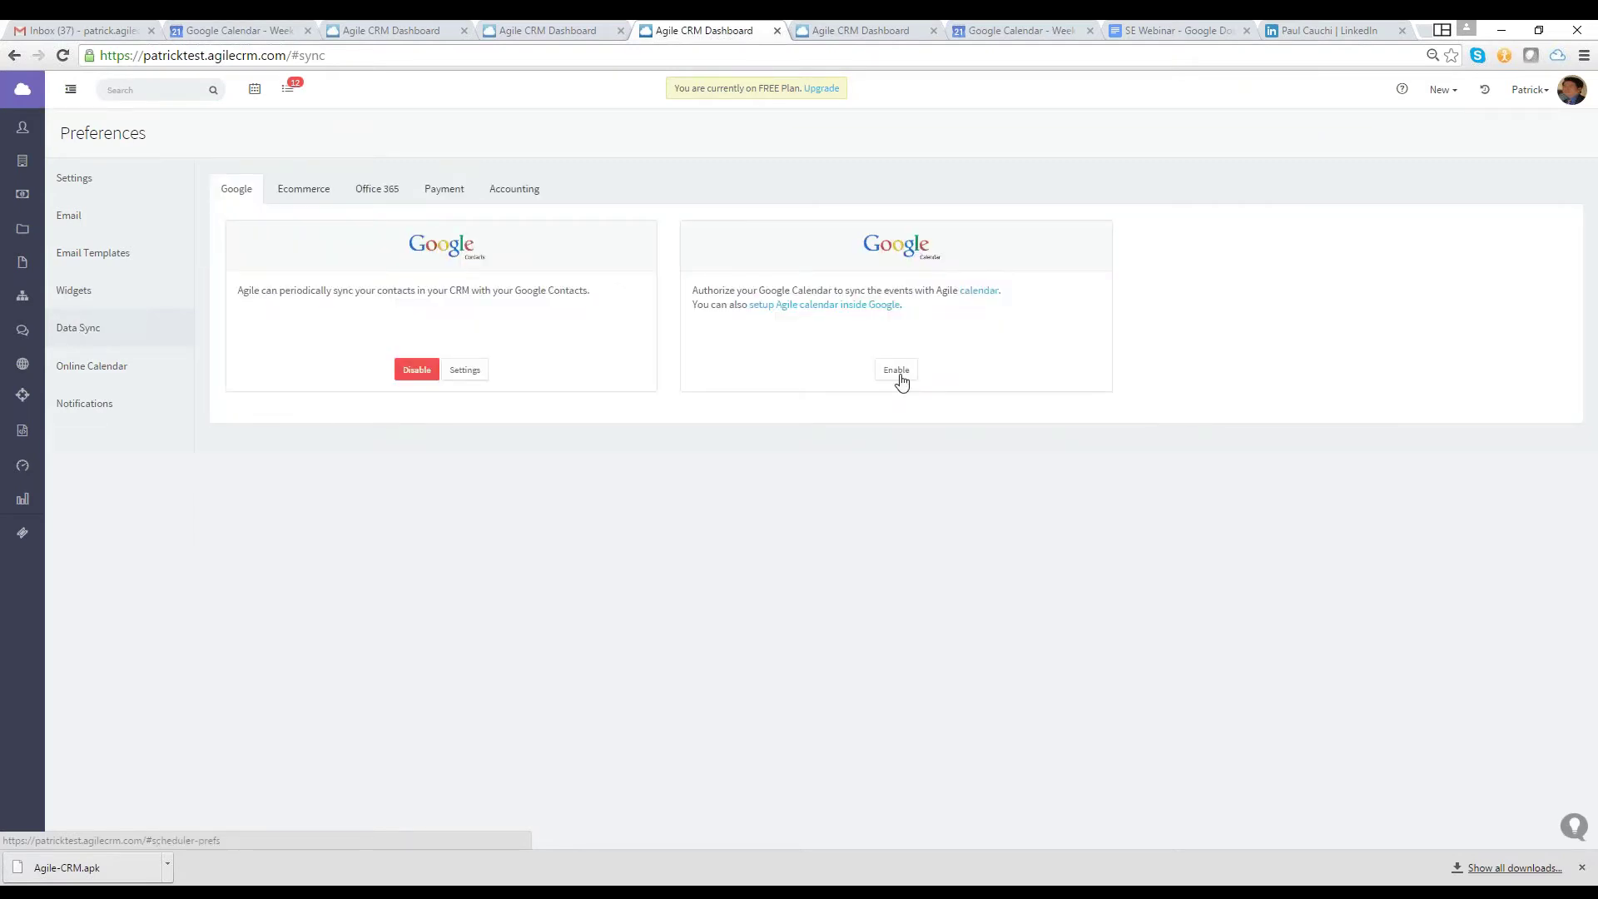
pyautogui.click(904, 380)
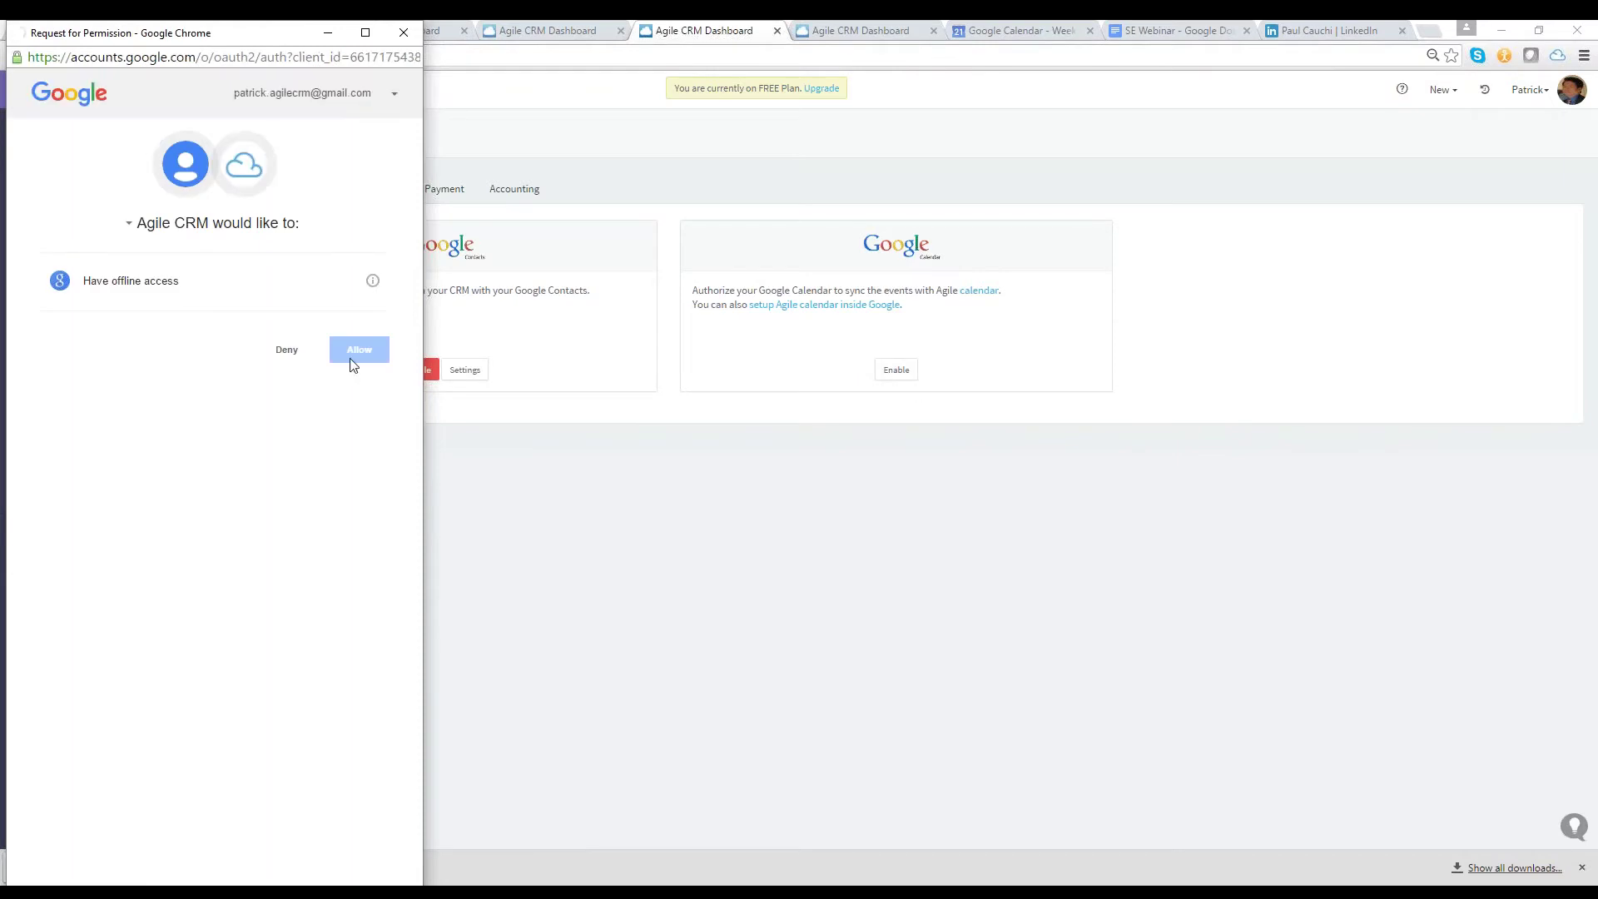
pyautogui.click(351, 354)
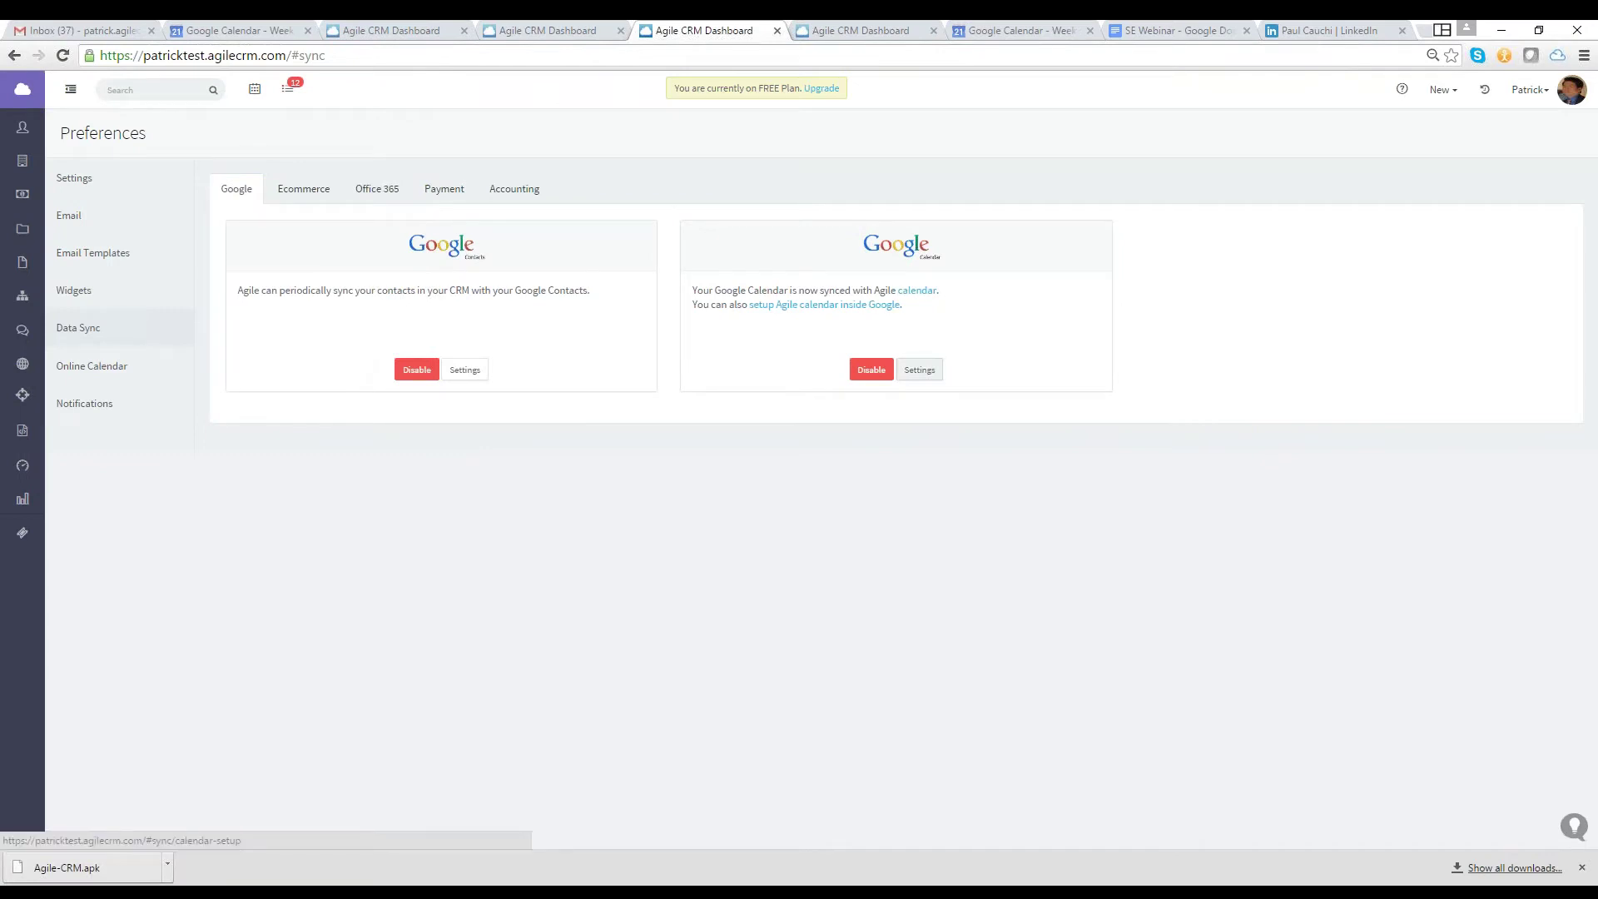
pyautogui.click(920, 369)
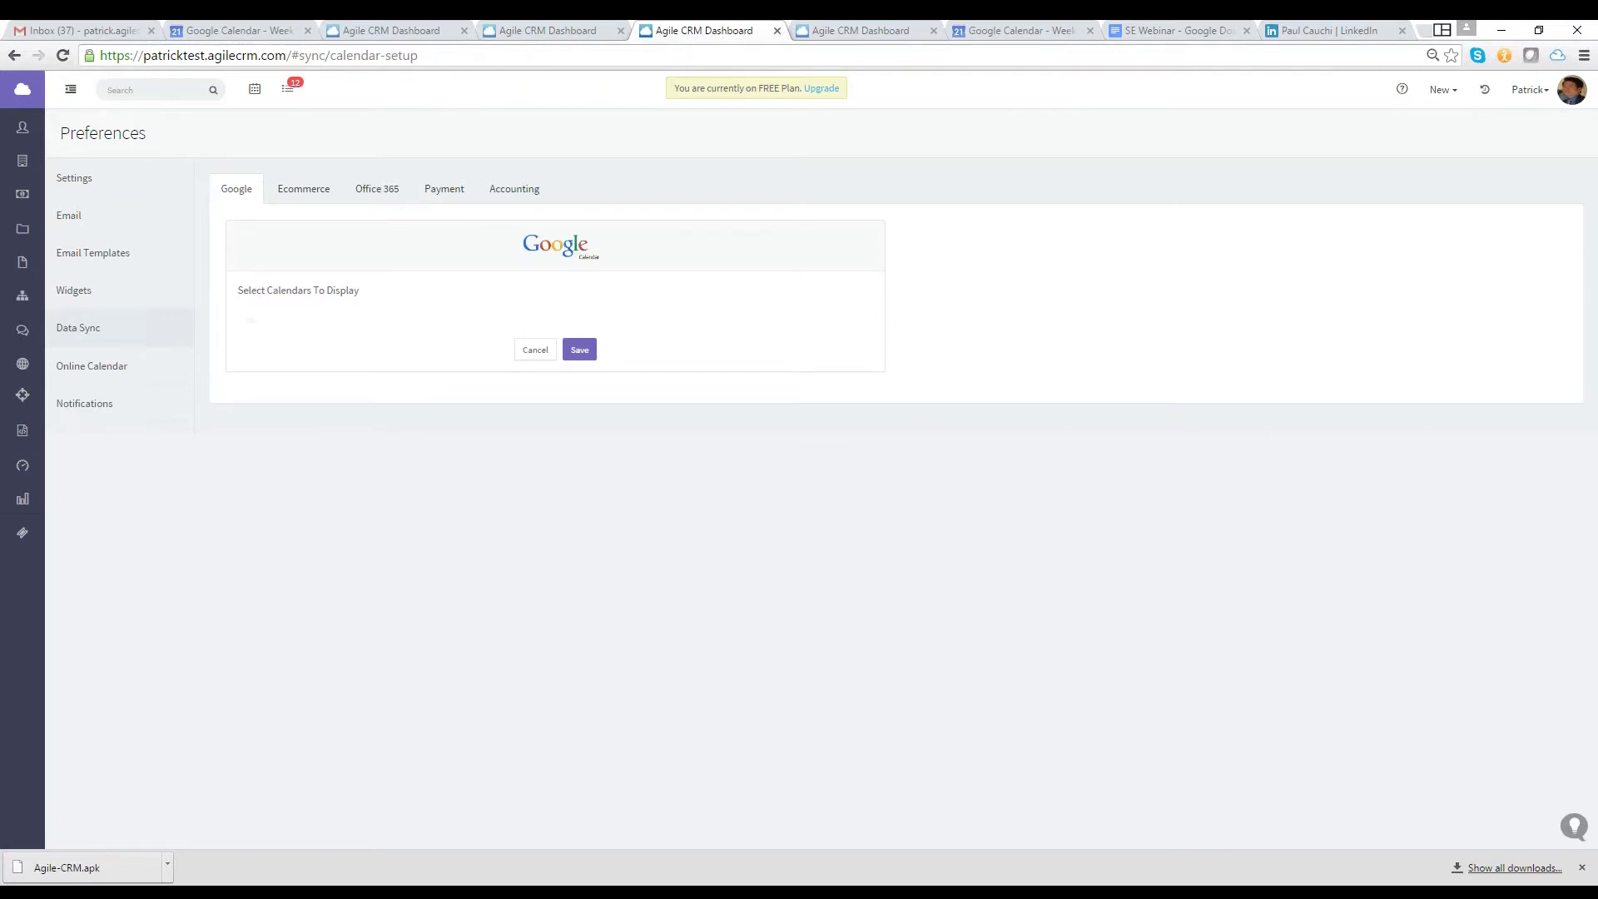
pyautogui.click(445, 341)
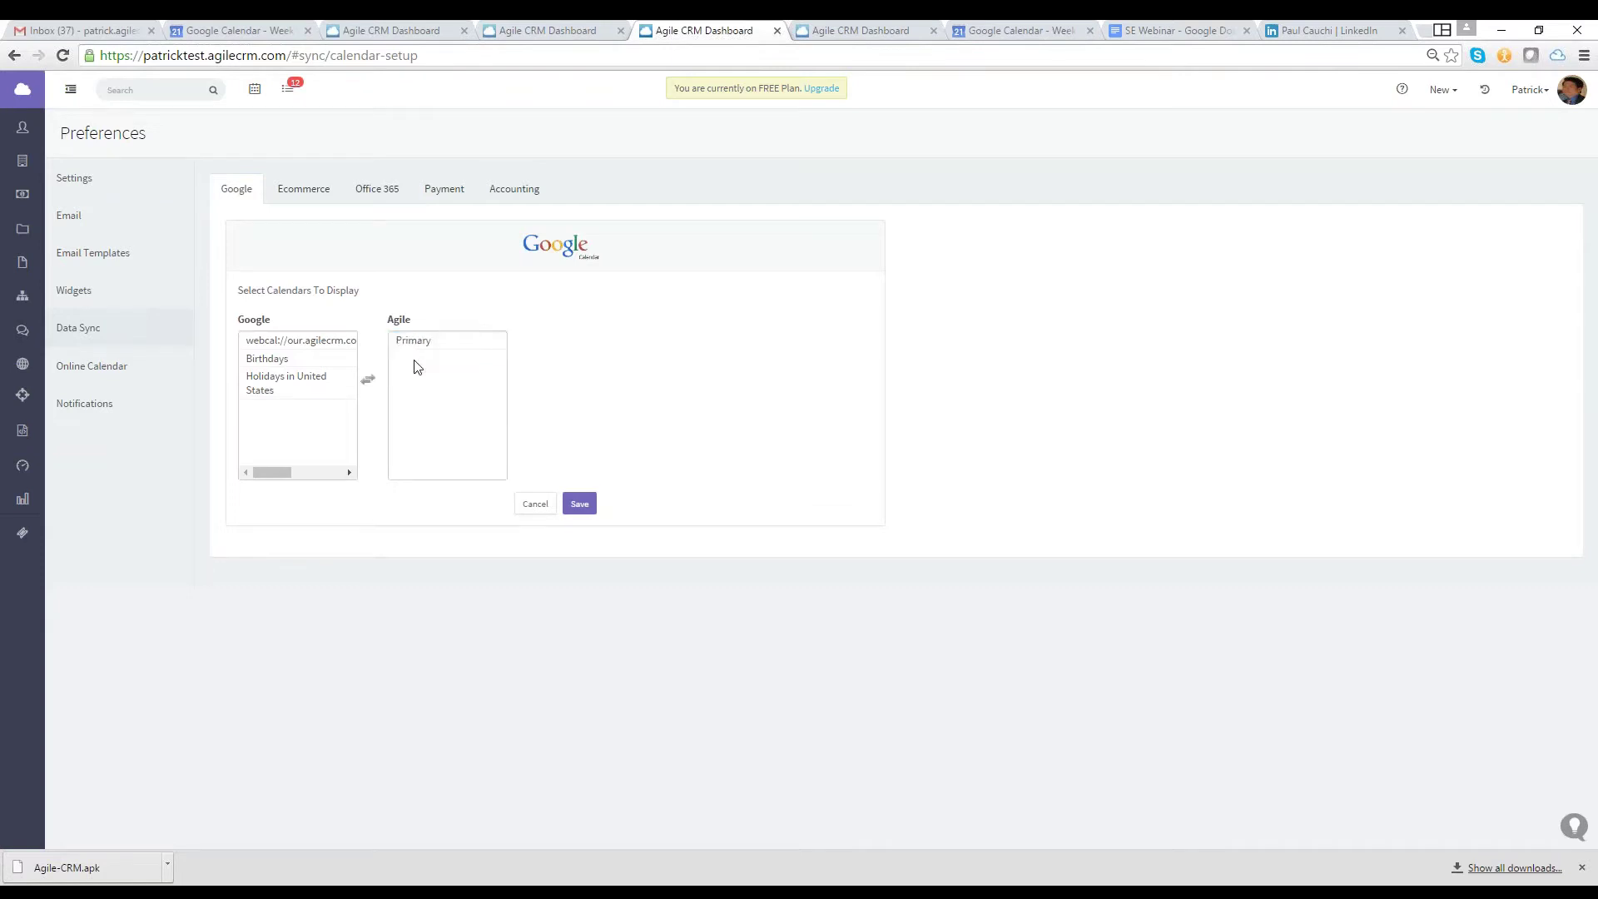
# Choose the Birthdays and Holidays in United States Google calendars for display and save
pyautogui.click(316, 358)
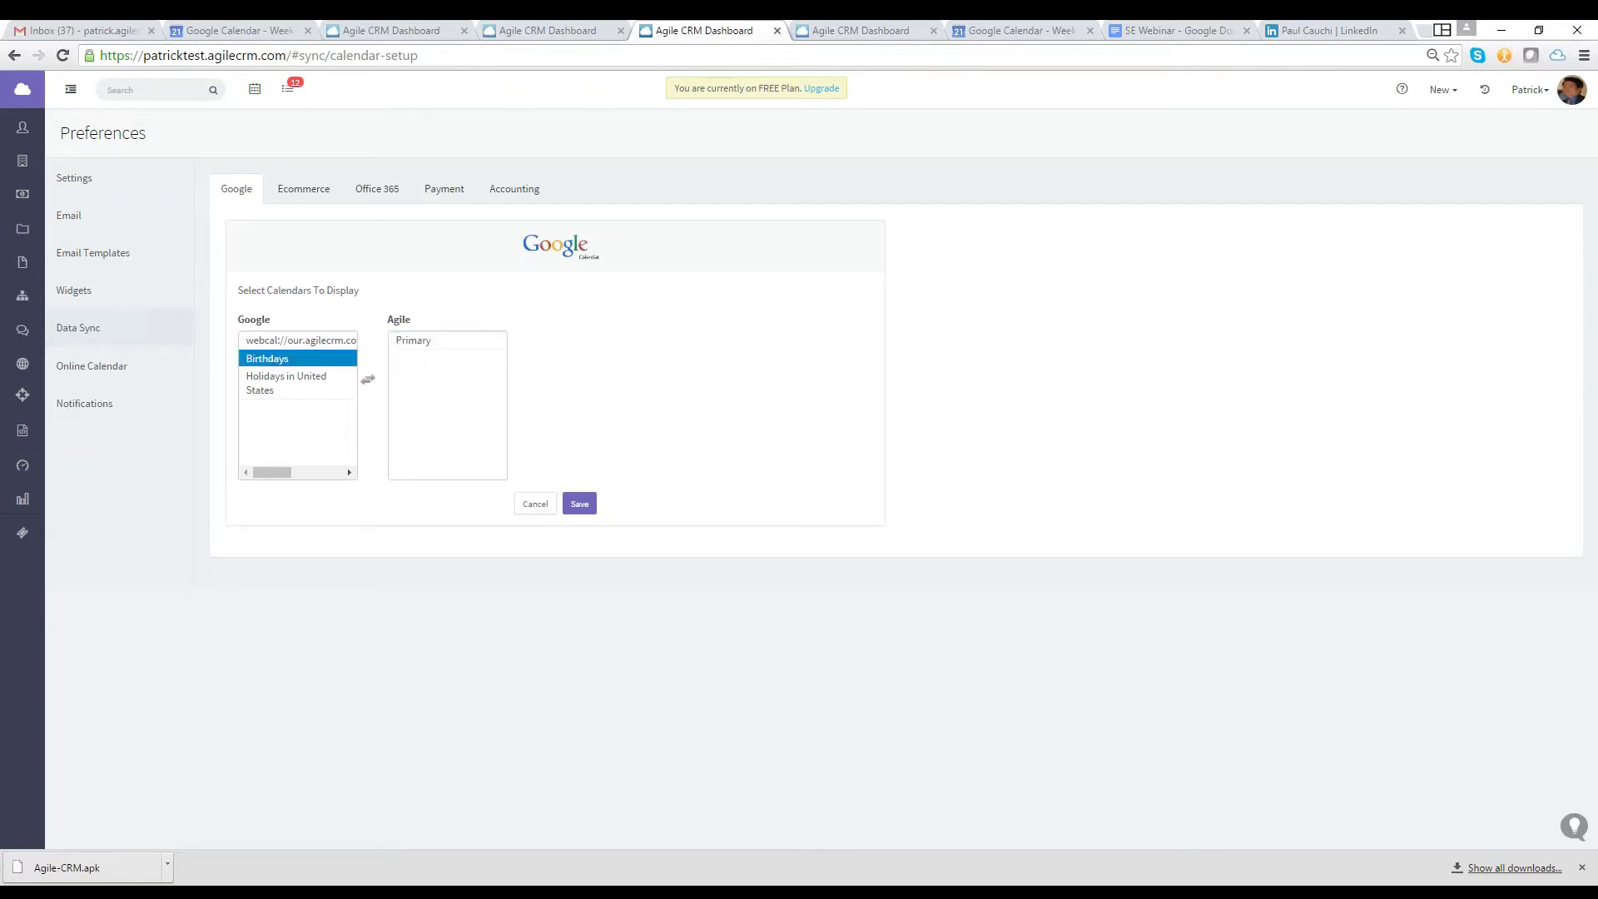
pyautogui.click(327, 385)
pyautogui.click(318, 356)
pyautogui.click(575, 503)
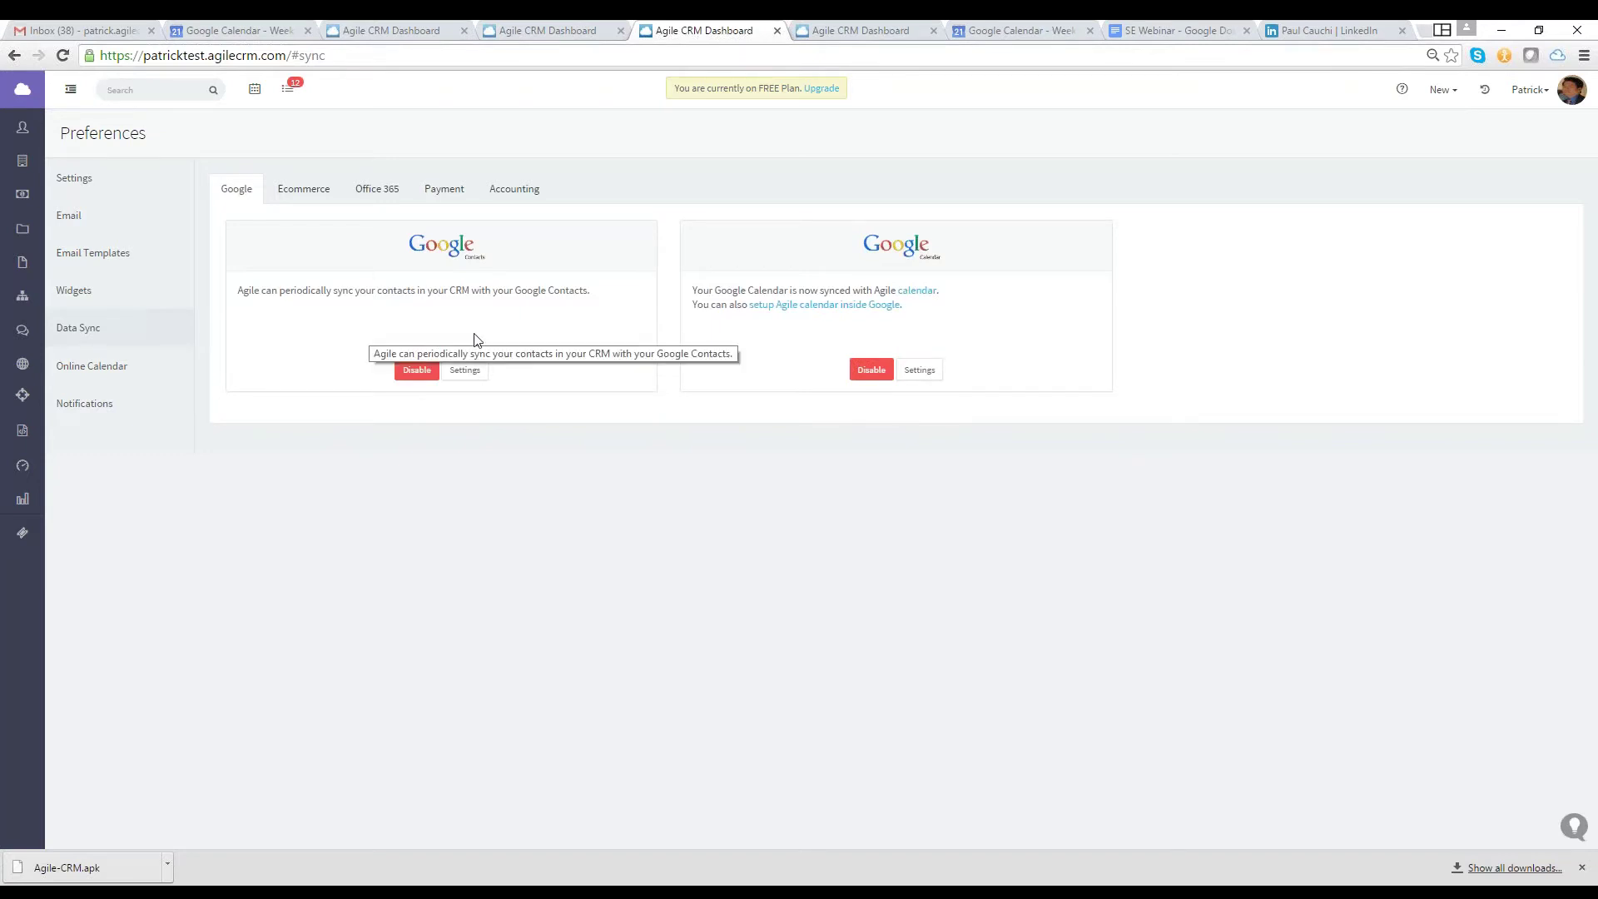
# Check the Google Contacts sync frequency choices without saving, then return to the Data Sync overview
pyautogui.click(481, 377)
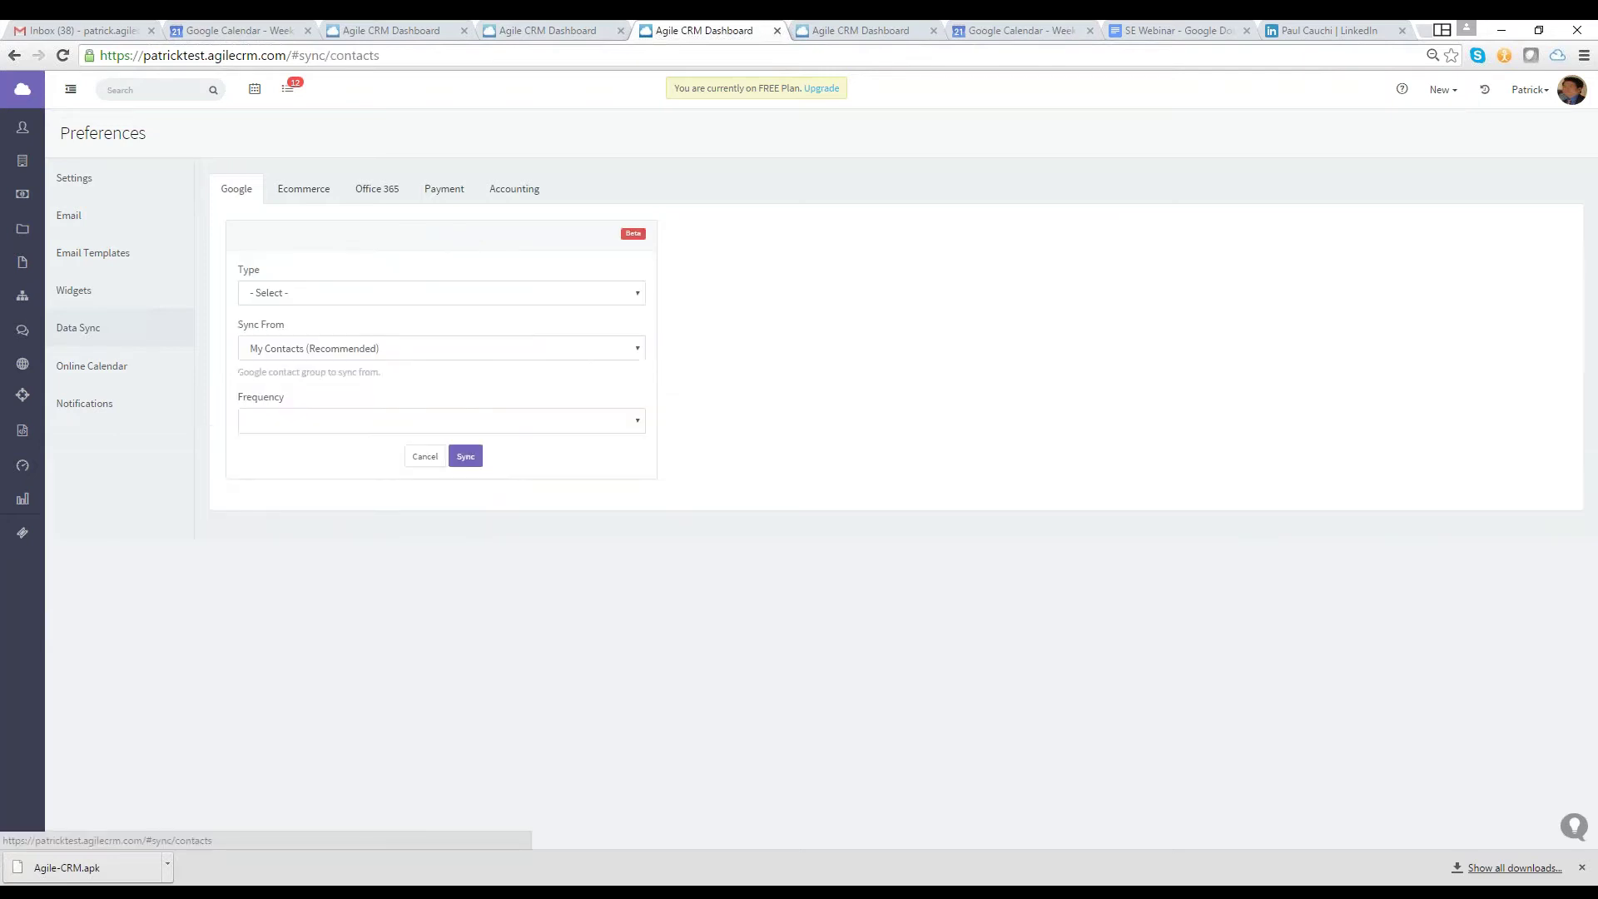
pyautogui.click(549, 447)
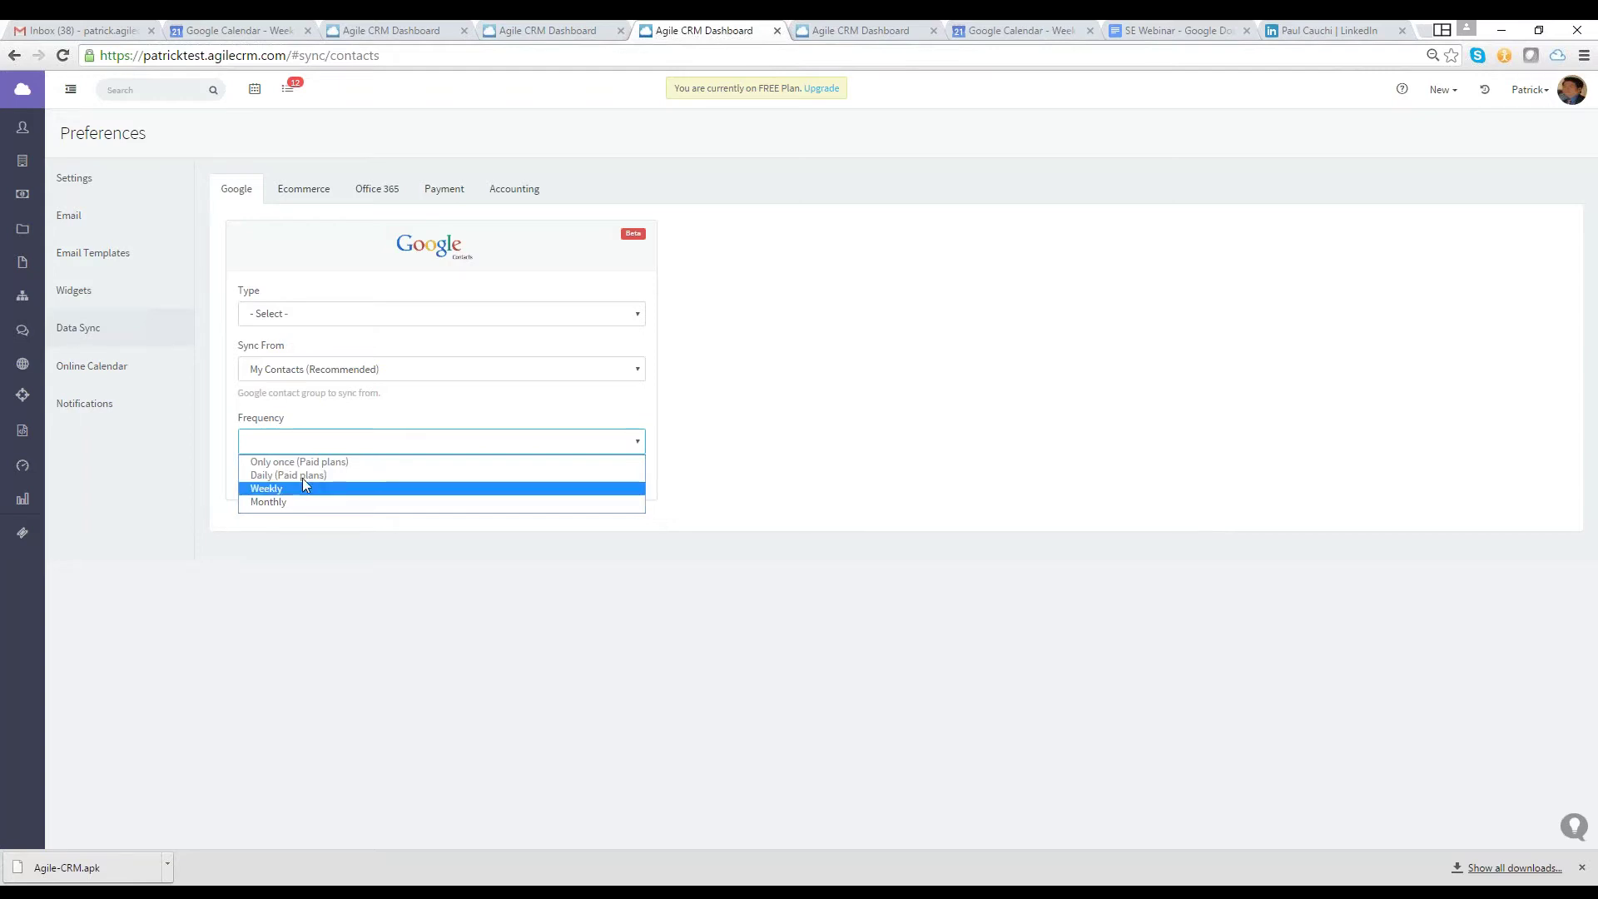
pyautogui.click(116, 340)
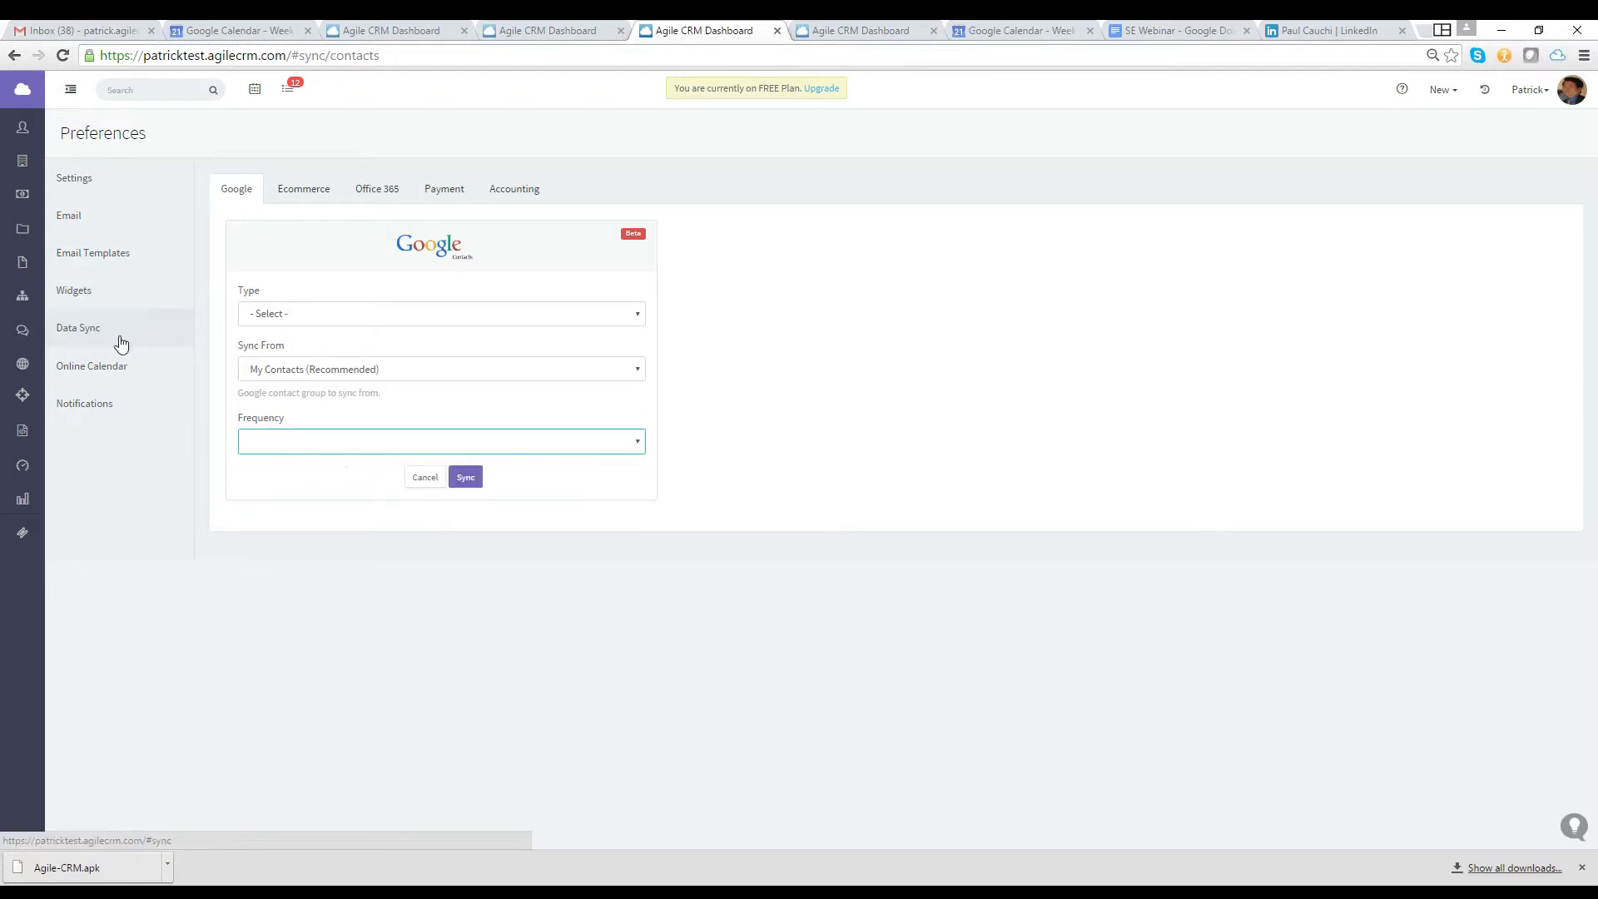
pyautogui.click(120, 343)
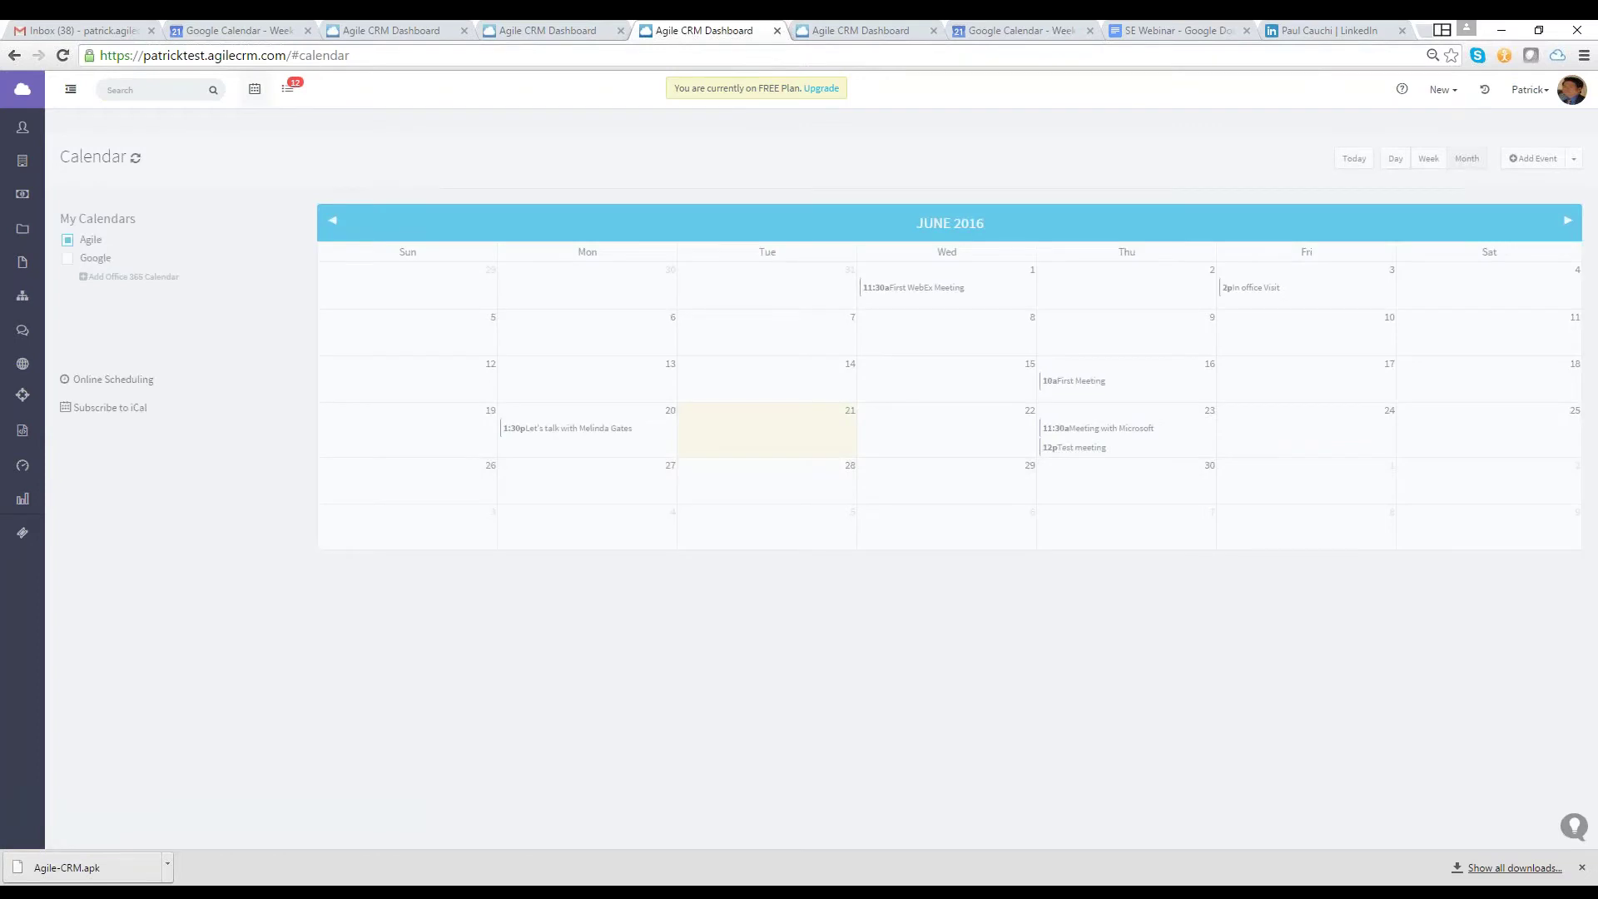
# Tick Google under My Calendars to show its events, then go to the Online Calendar preferences
pyautogui.click(68, 217)
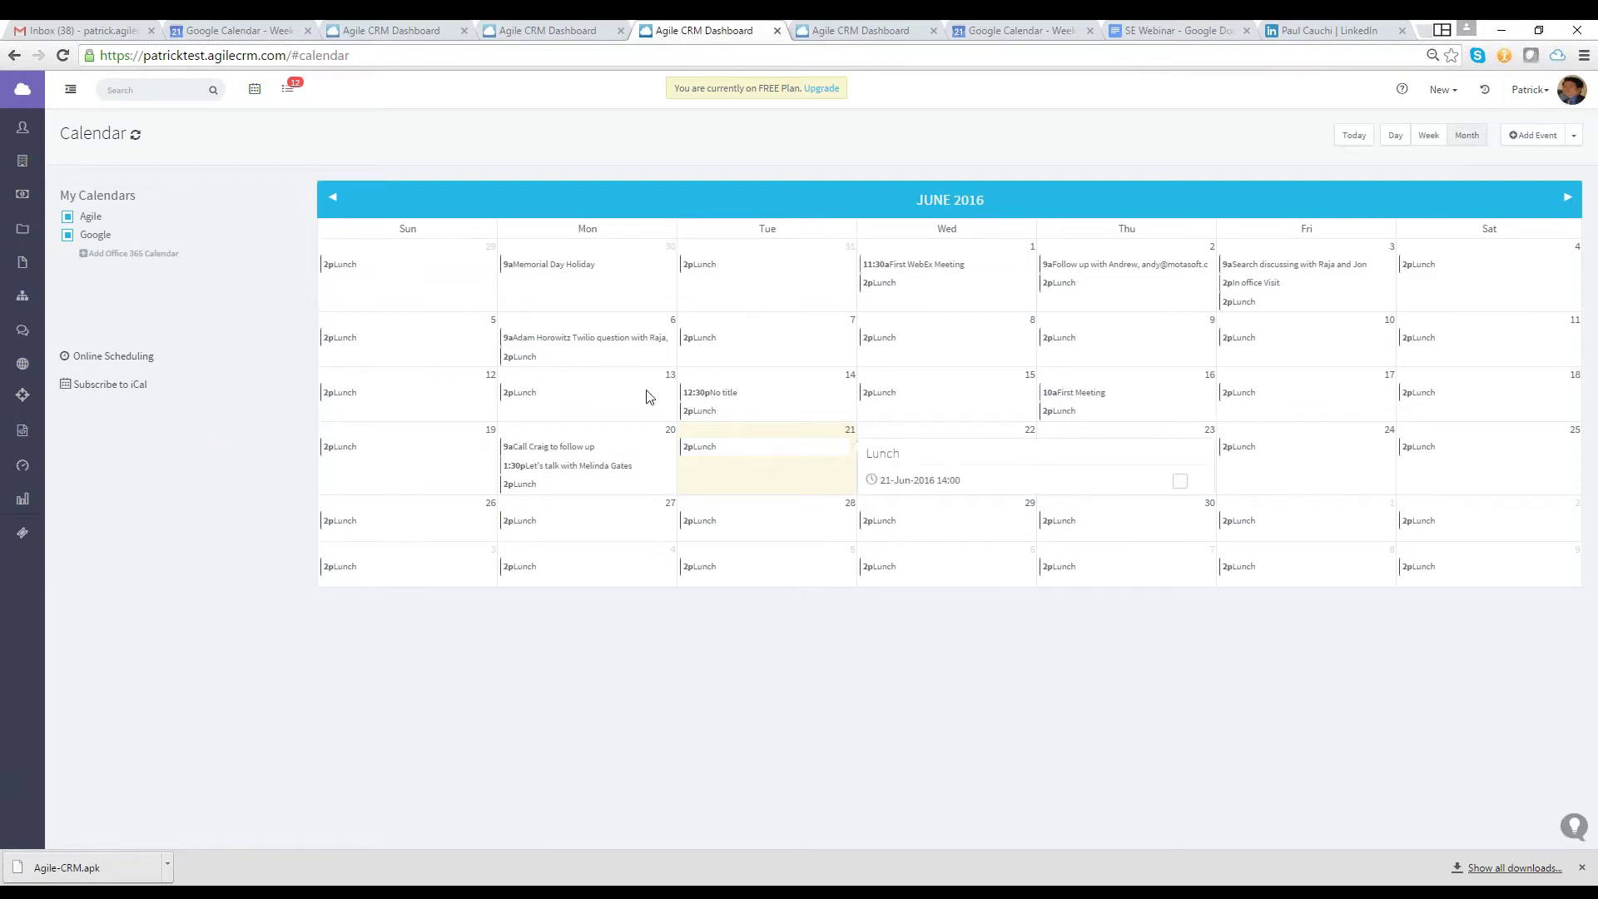
pyautogui.click(113, 356)
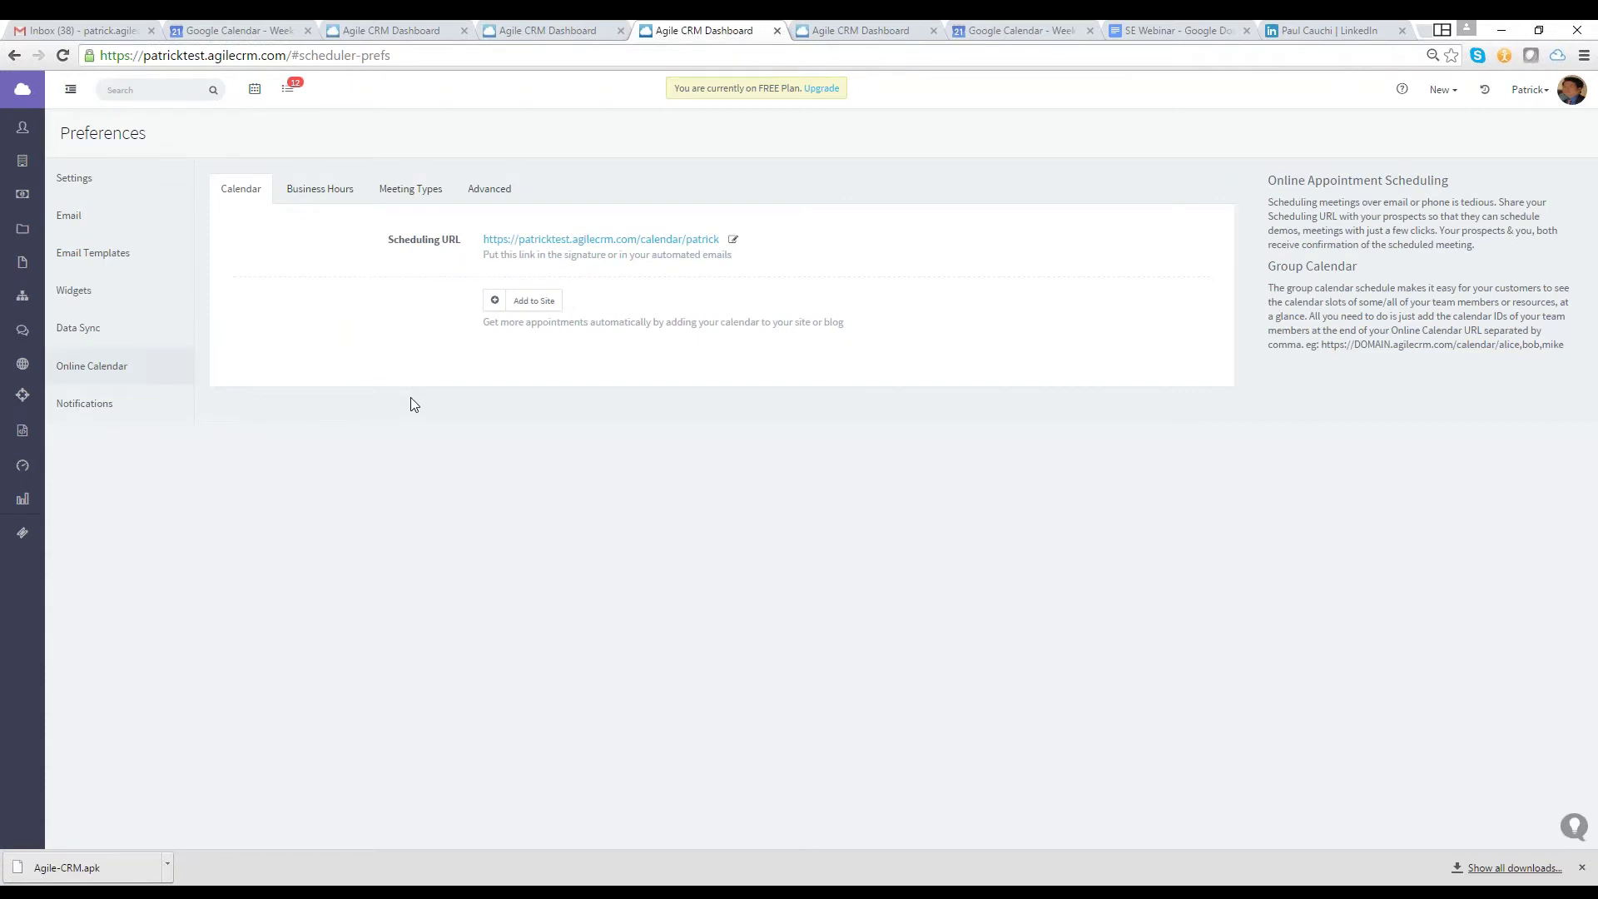
# Preview the public booking page with the 60-minute Let's chat meeting at 03:00 pm, then close it
pyautogui.click(516, 240)
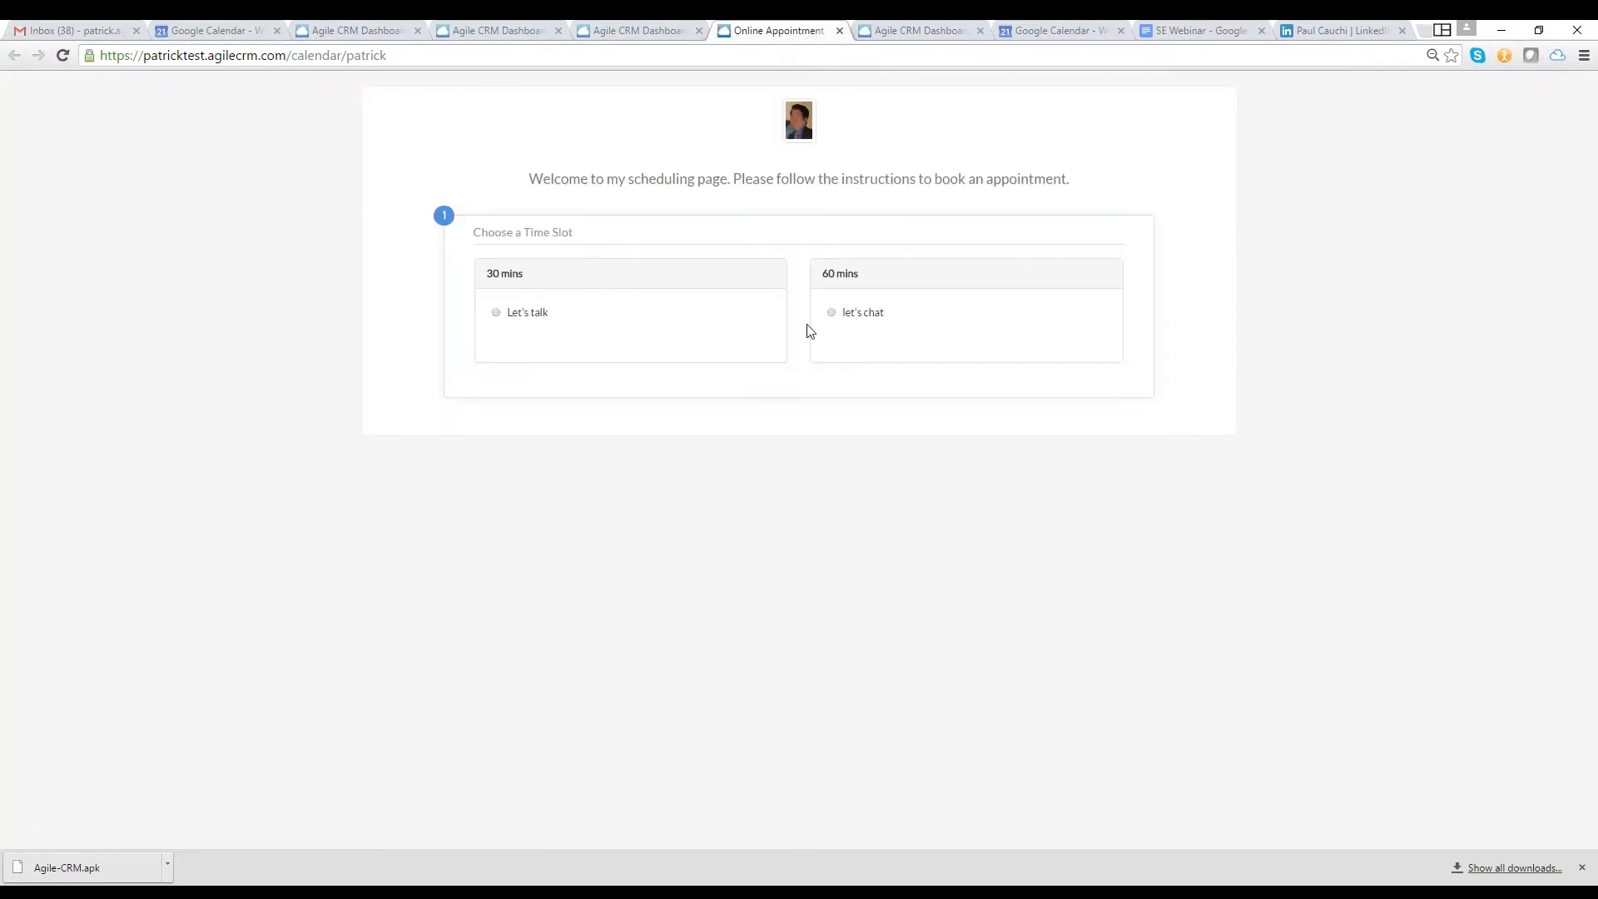
pyautogui.click(832, 313)
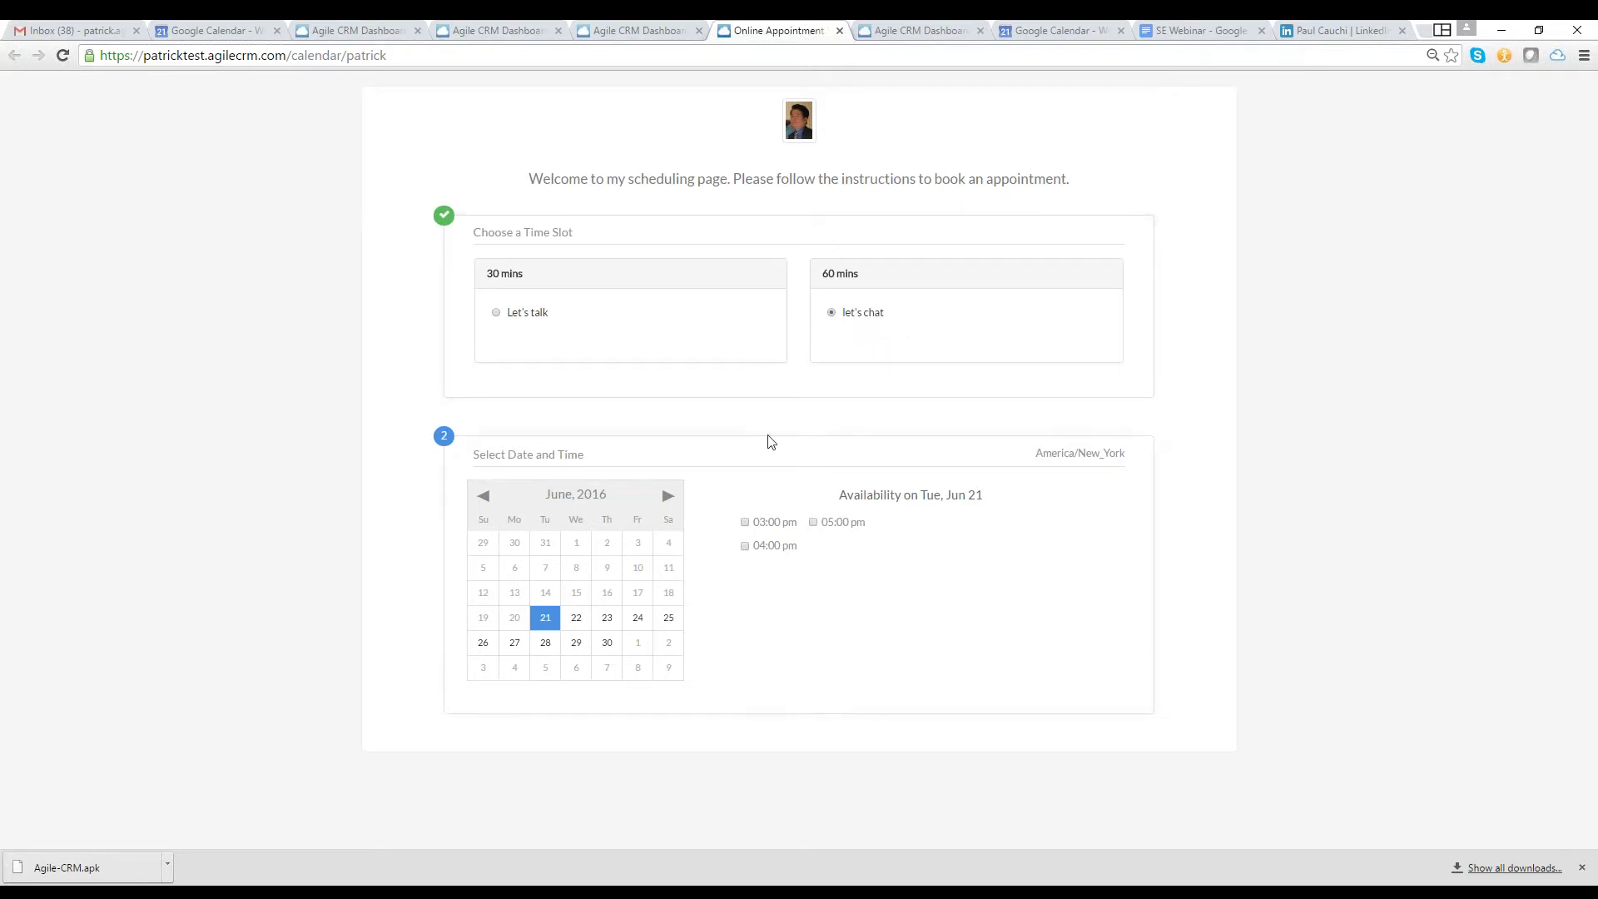
pyautogui.click(774, 522)
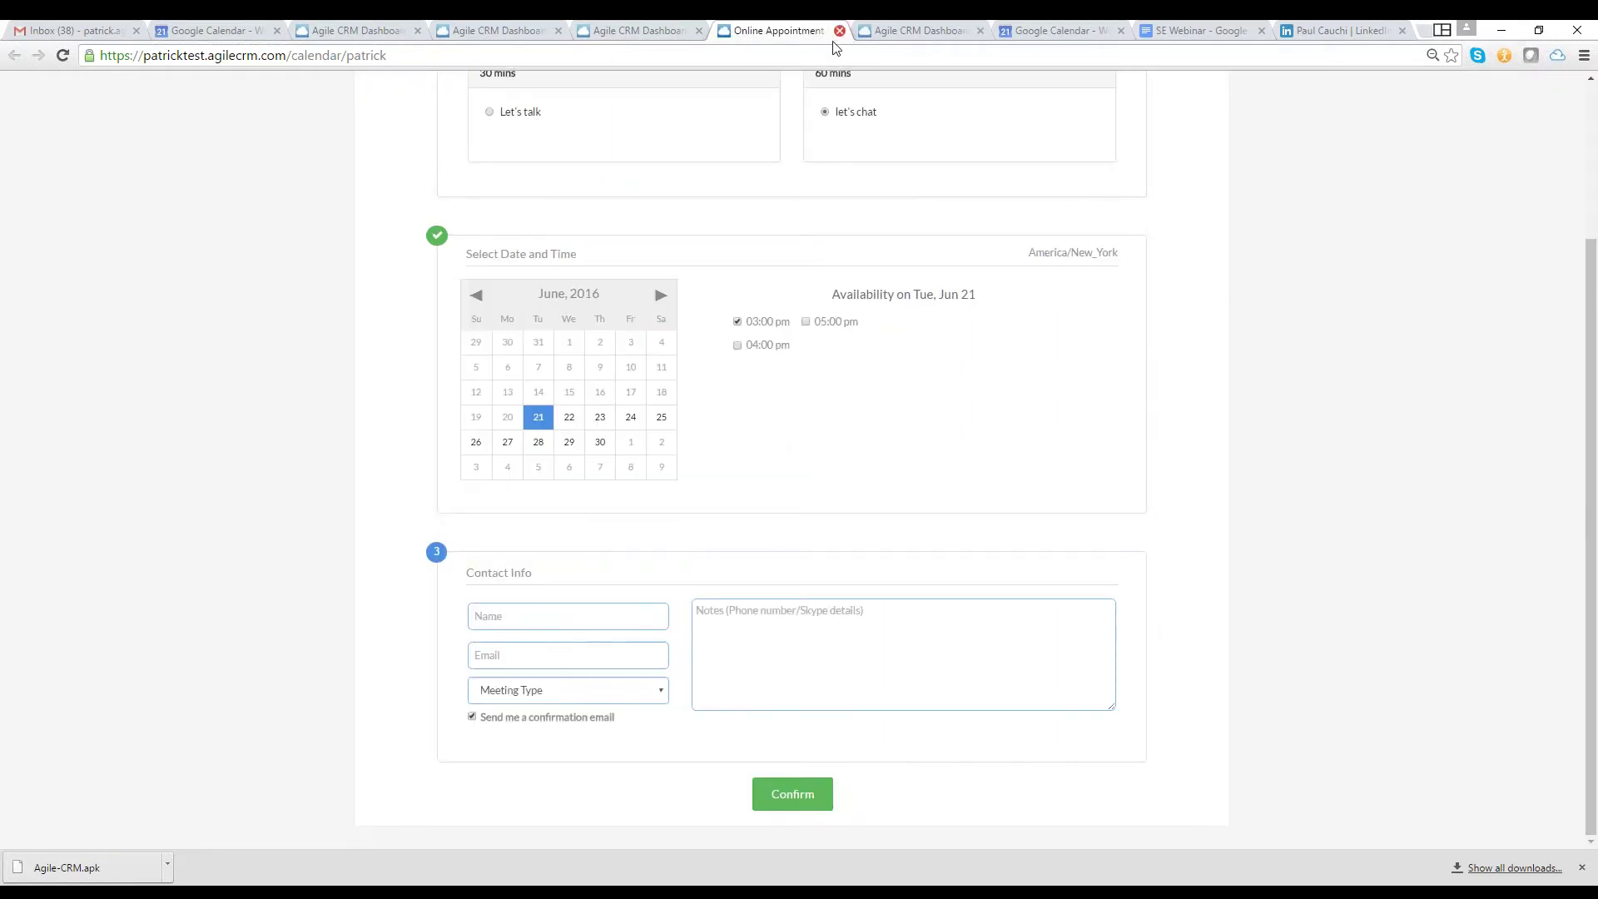
pyautogui.click(839, 31)
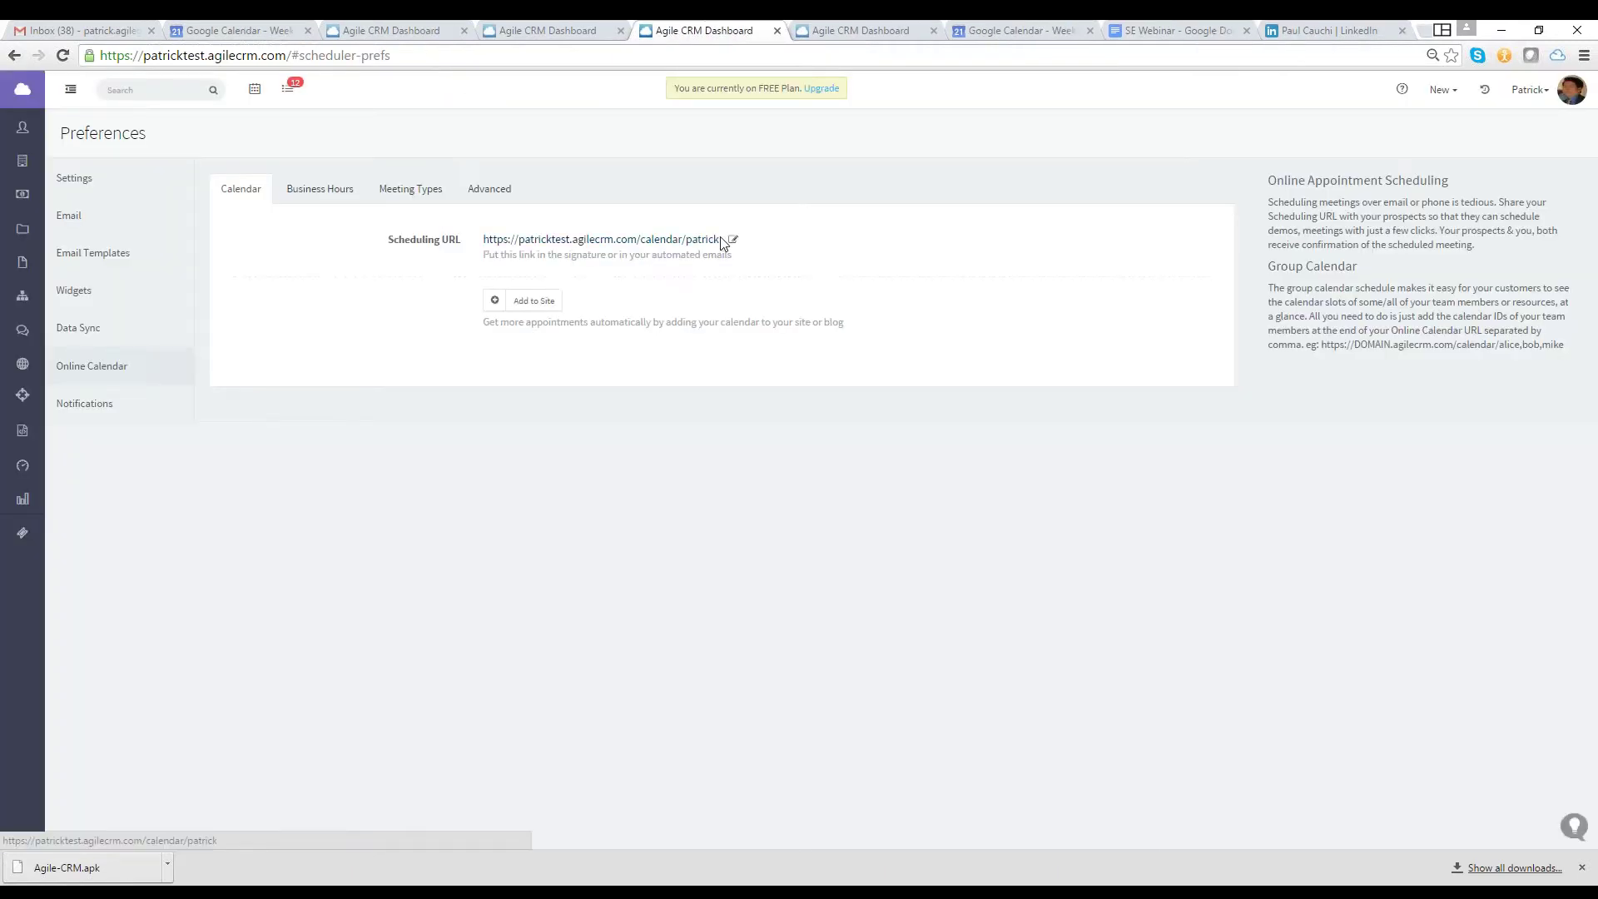
# Select the scheduling URL and make its ending editable
pyautogui.moveTo(721, 238); pyautogui.dragTo(524, 239)
pyautogui.click(833, 350)
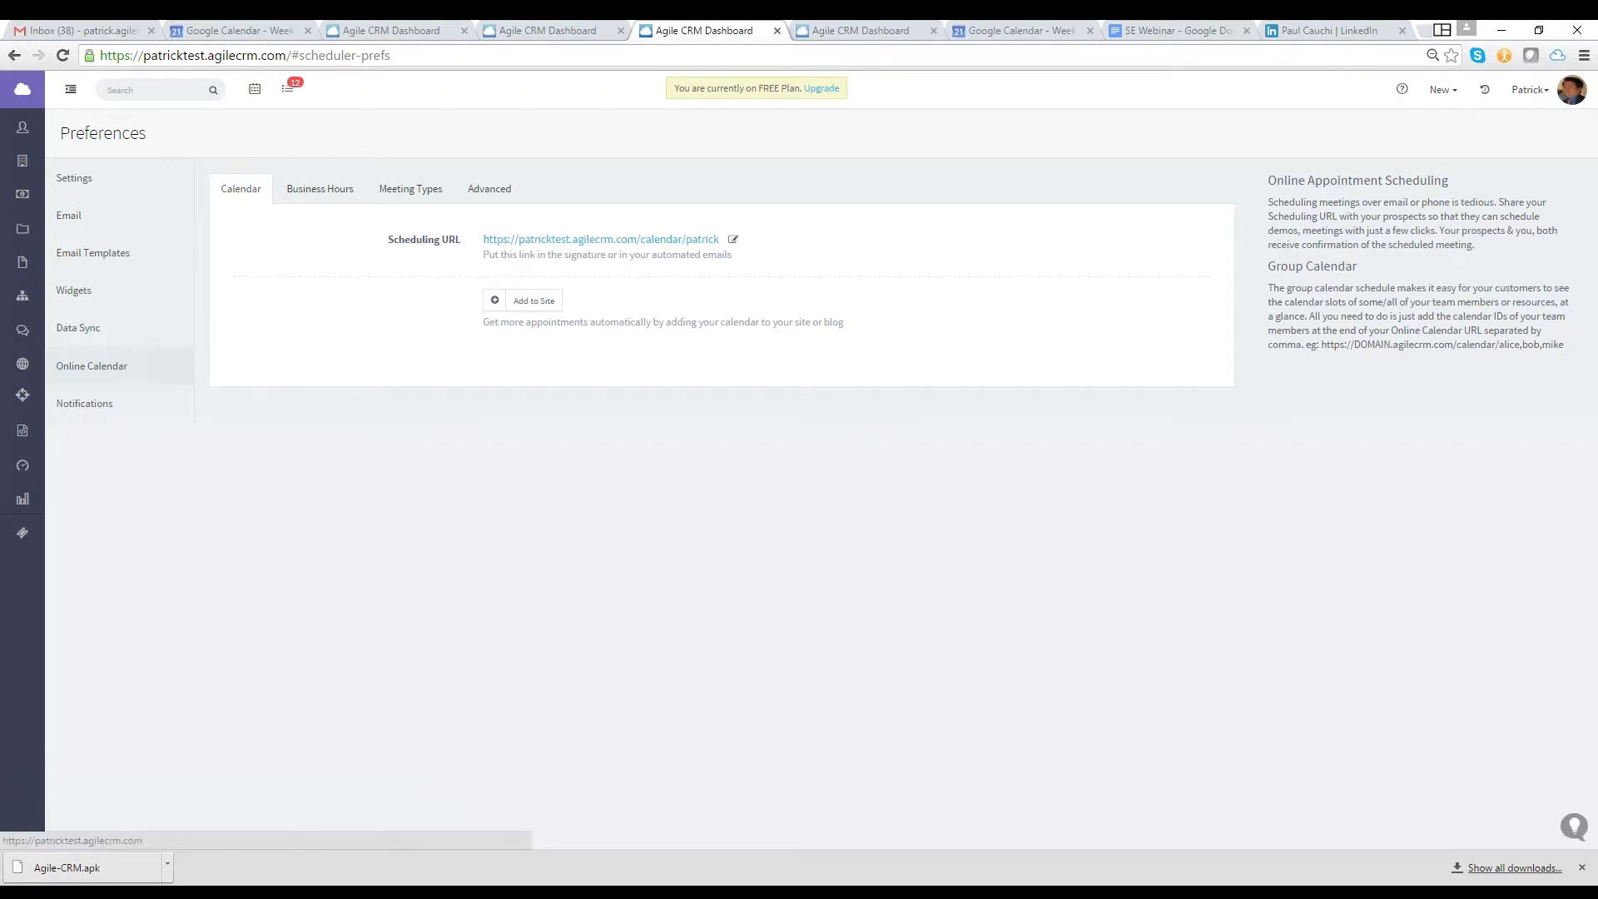
pyautogui.click(733, 239)
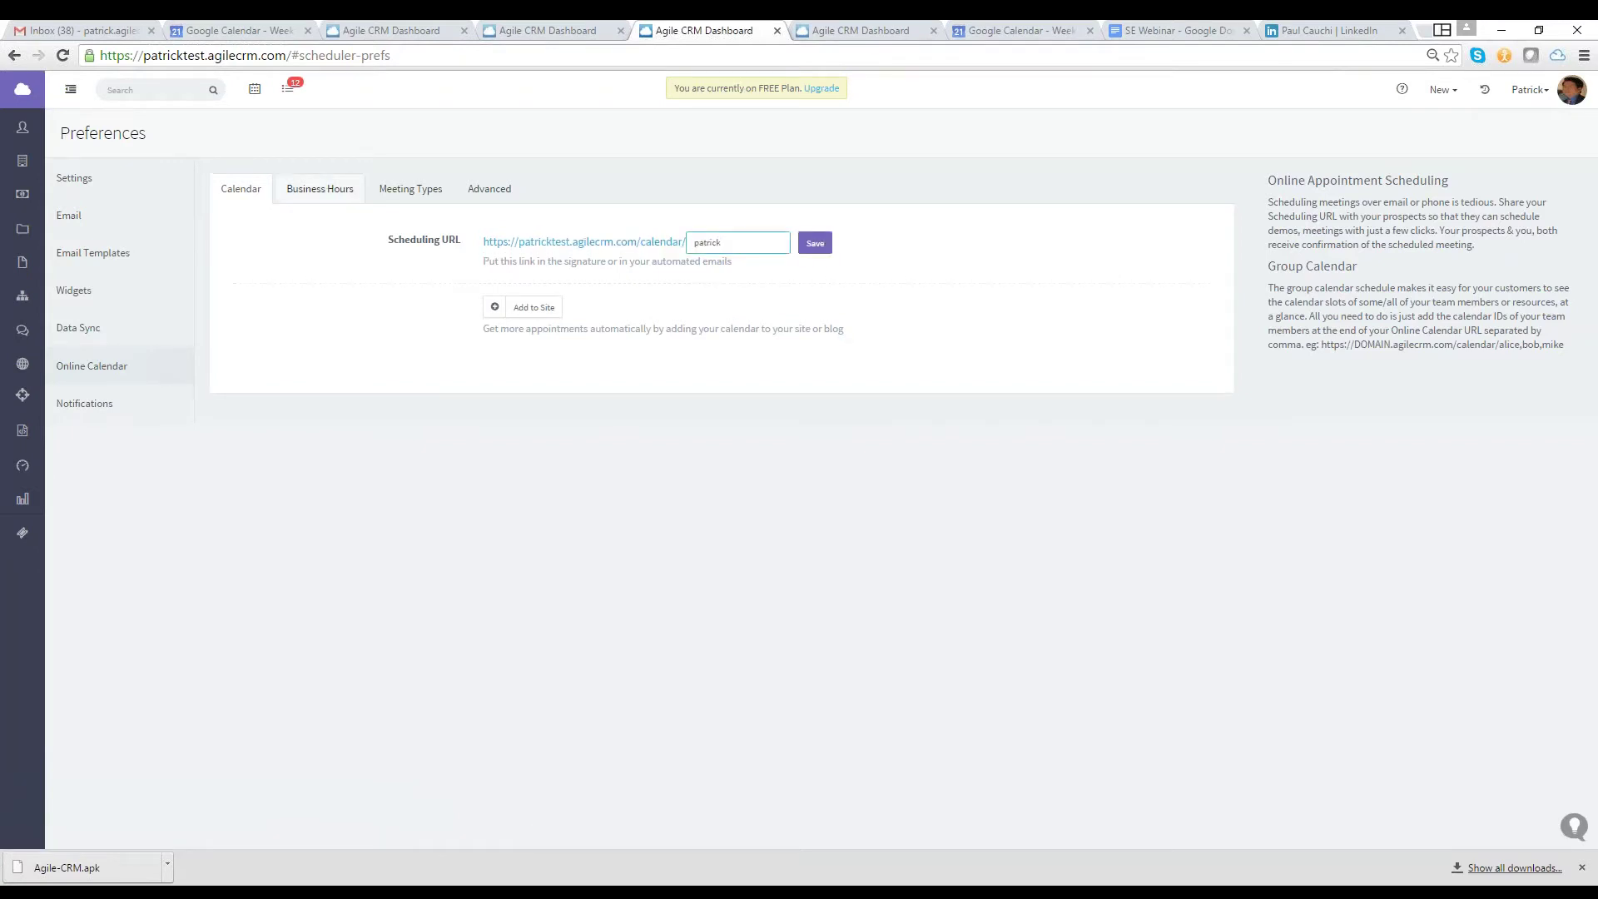
# Rename the first two meeting types to 'Let's talk Quickly' and 'Let's Discuss'
pyautogui.click(320, 188)
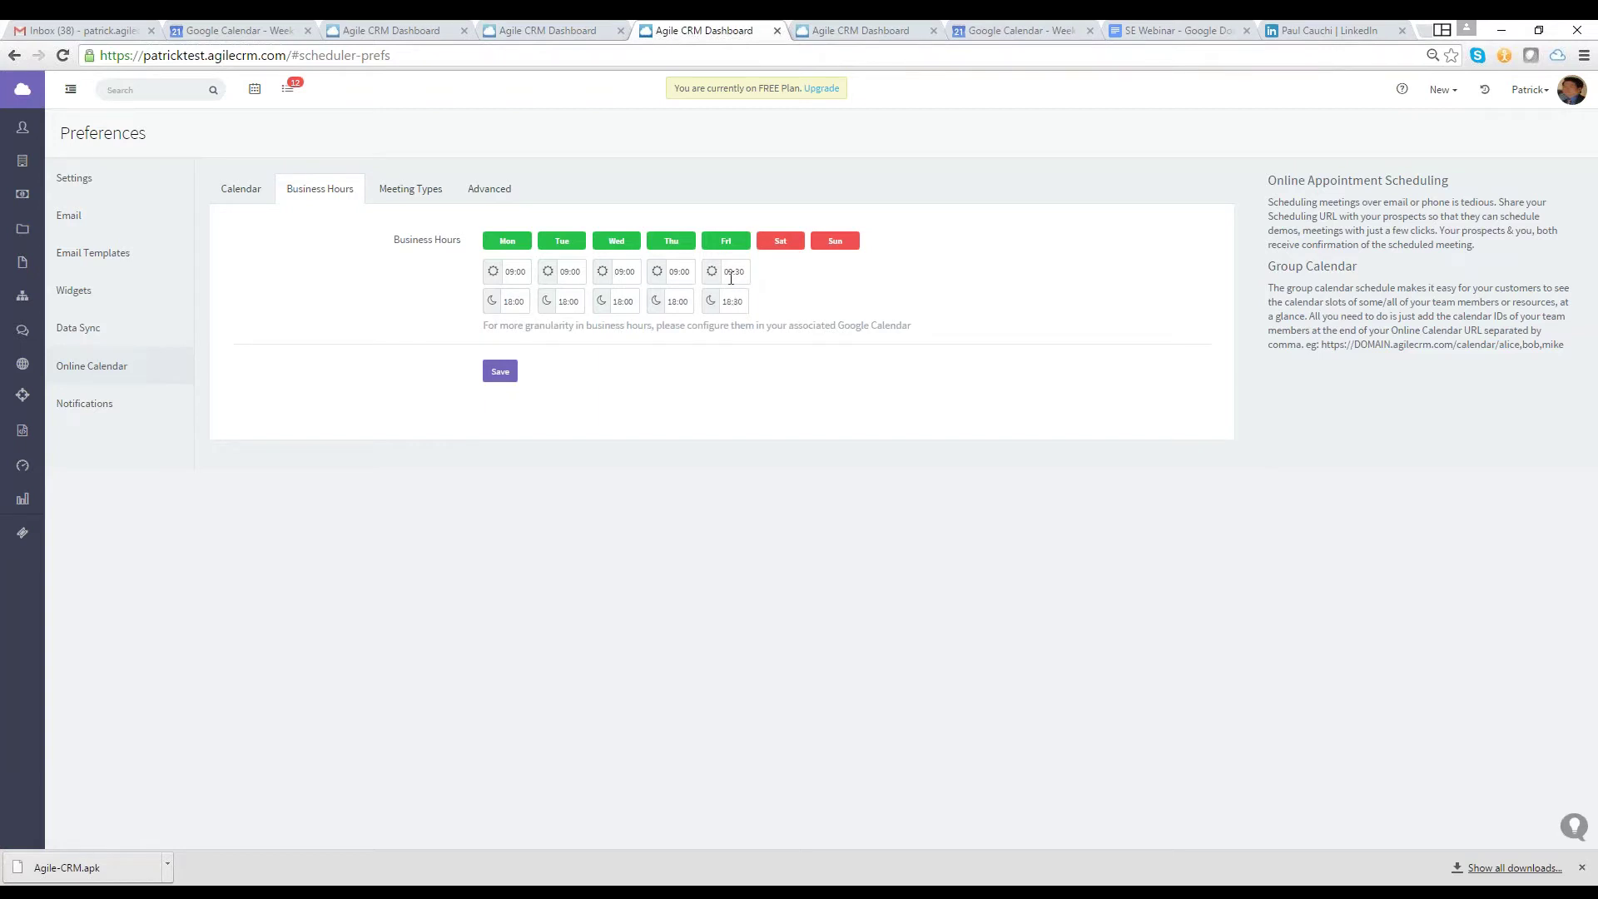
pyautogui.click(411, 188)
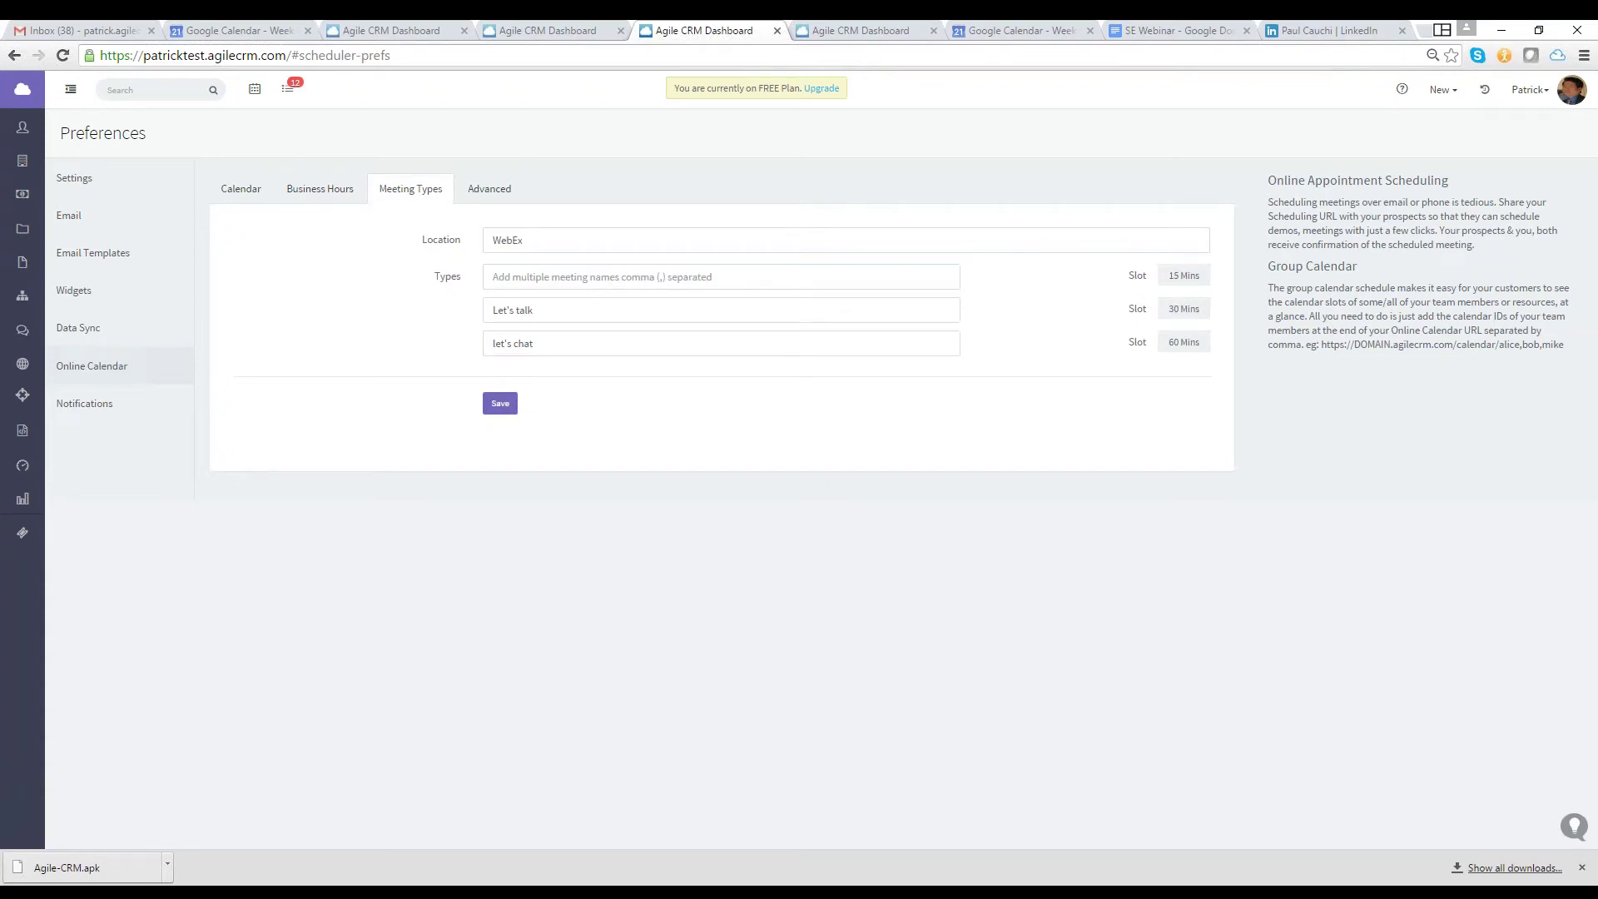
pyautogui.click(860, 281)
pyautogui.write("Let's tak")
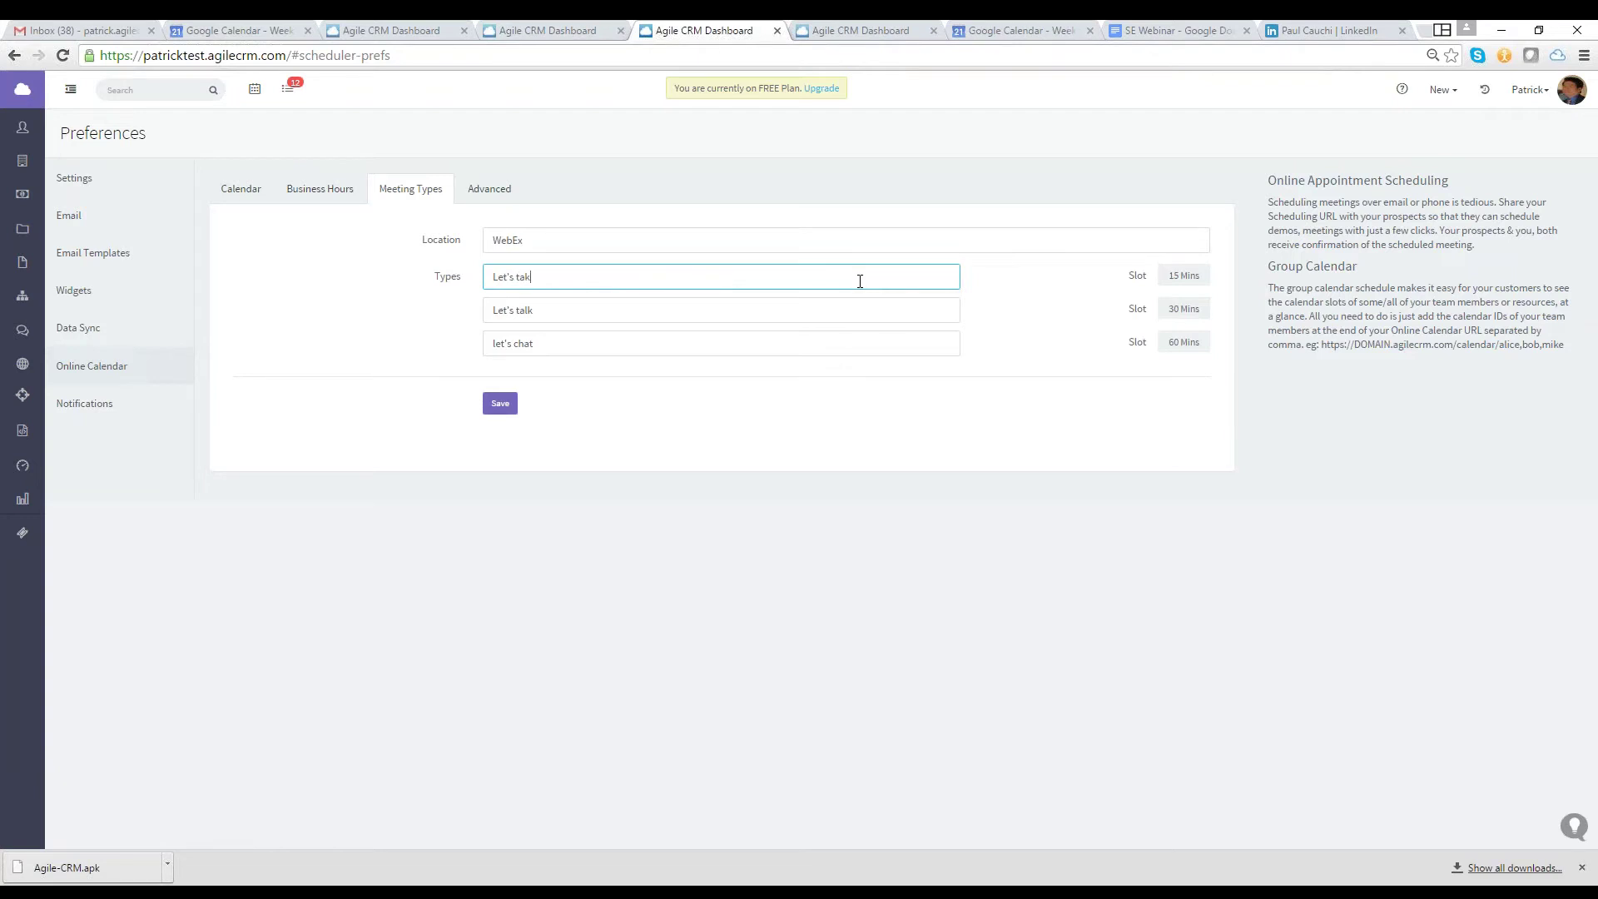
pyautogui.write('lk Qu')
pyautogui.write('ikcly')
pyautogui.press('BackSpace')
pyautogui.press('BackSpace')
pyautogui.press('BackSpace')
pyautogui.write('ckly')
pyautogui.press('Tab')
pyautogui.write("Let's Discuss")
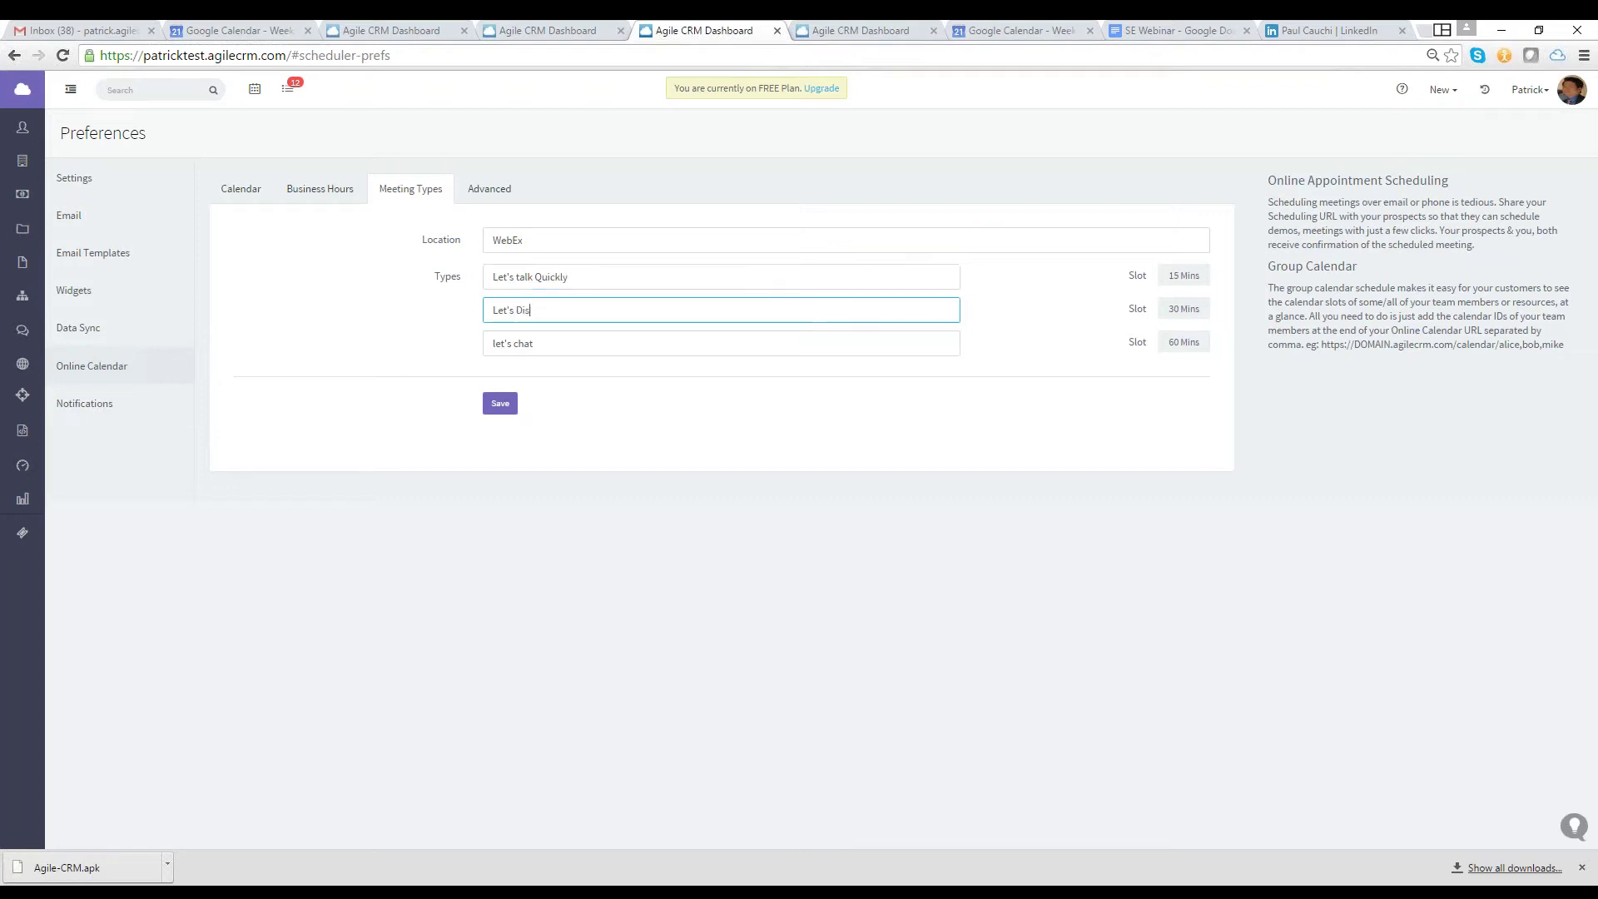
# Clear the third, 60-minute meeting type name and save the meeting types
pyautogui.click(663, 351)
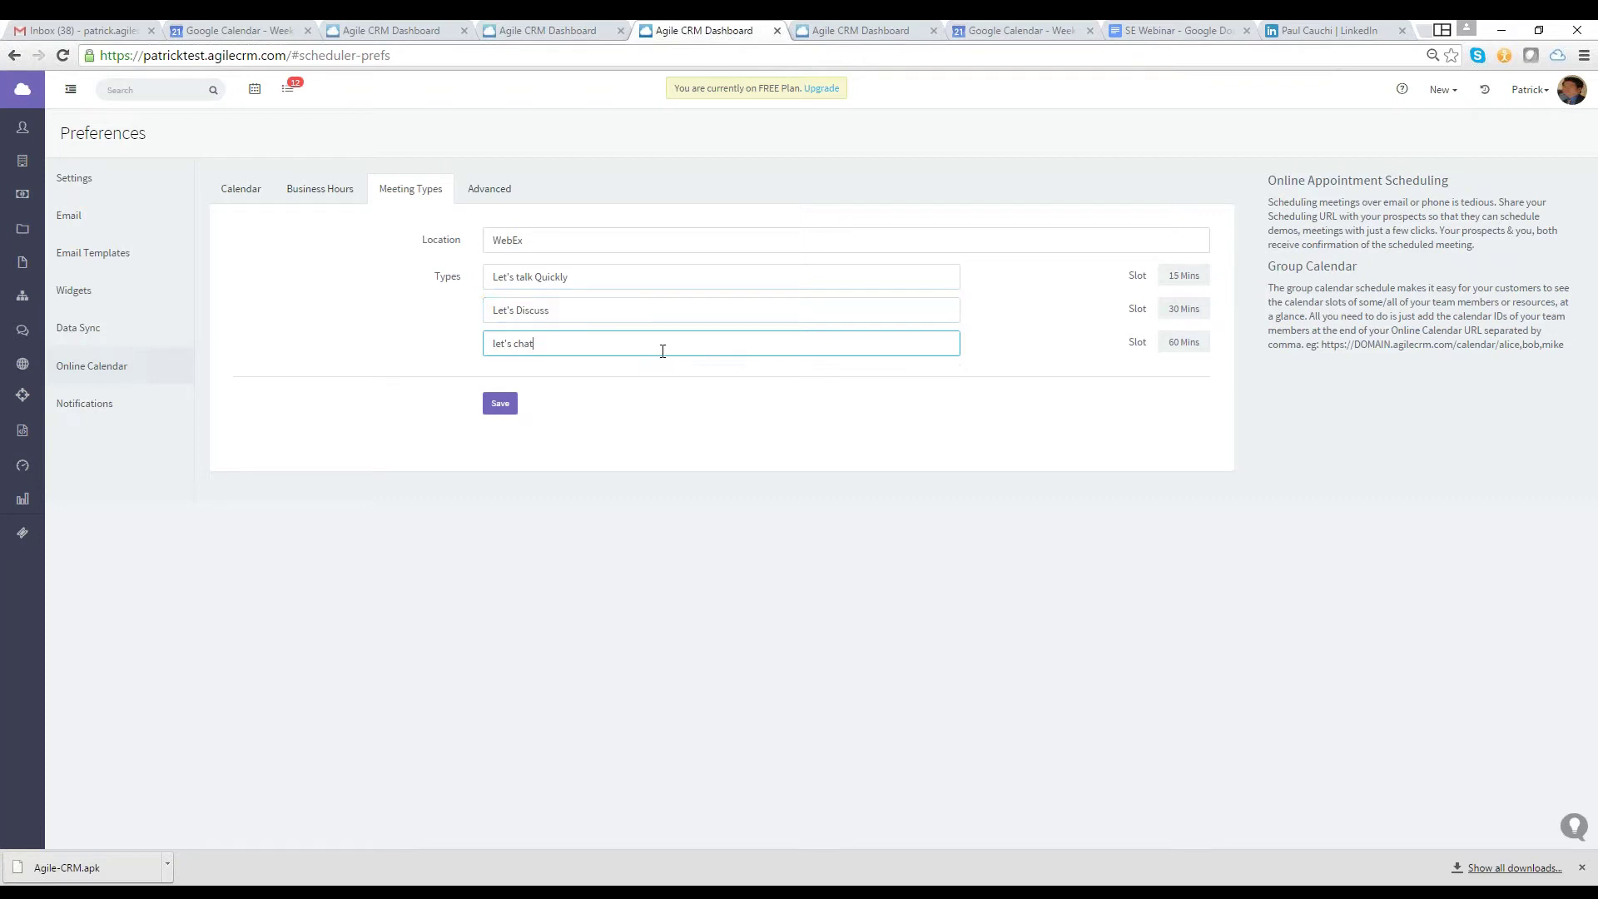
pyautogui.press('BackSpace')
pyautogui.press('BackSpace')
pyautogui.press('BackSpace')
pyautogui.press('BackSpace')
pyautogui.press('BackSpace')
pyautogui.press('BackSpace')
pyautogui.press('BackSpace')
pyautogui.press('BackSpace')
pyautogui.press('BackSpace')
pyautogui.write("Let's Discuss in Depth")
pyautogui.hotkey('ctrl', 'a')
pyautogui.press('BackSpace')
pyautogui.click(491, 400)
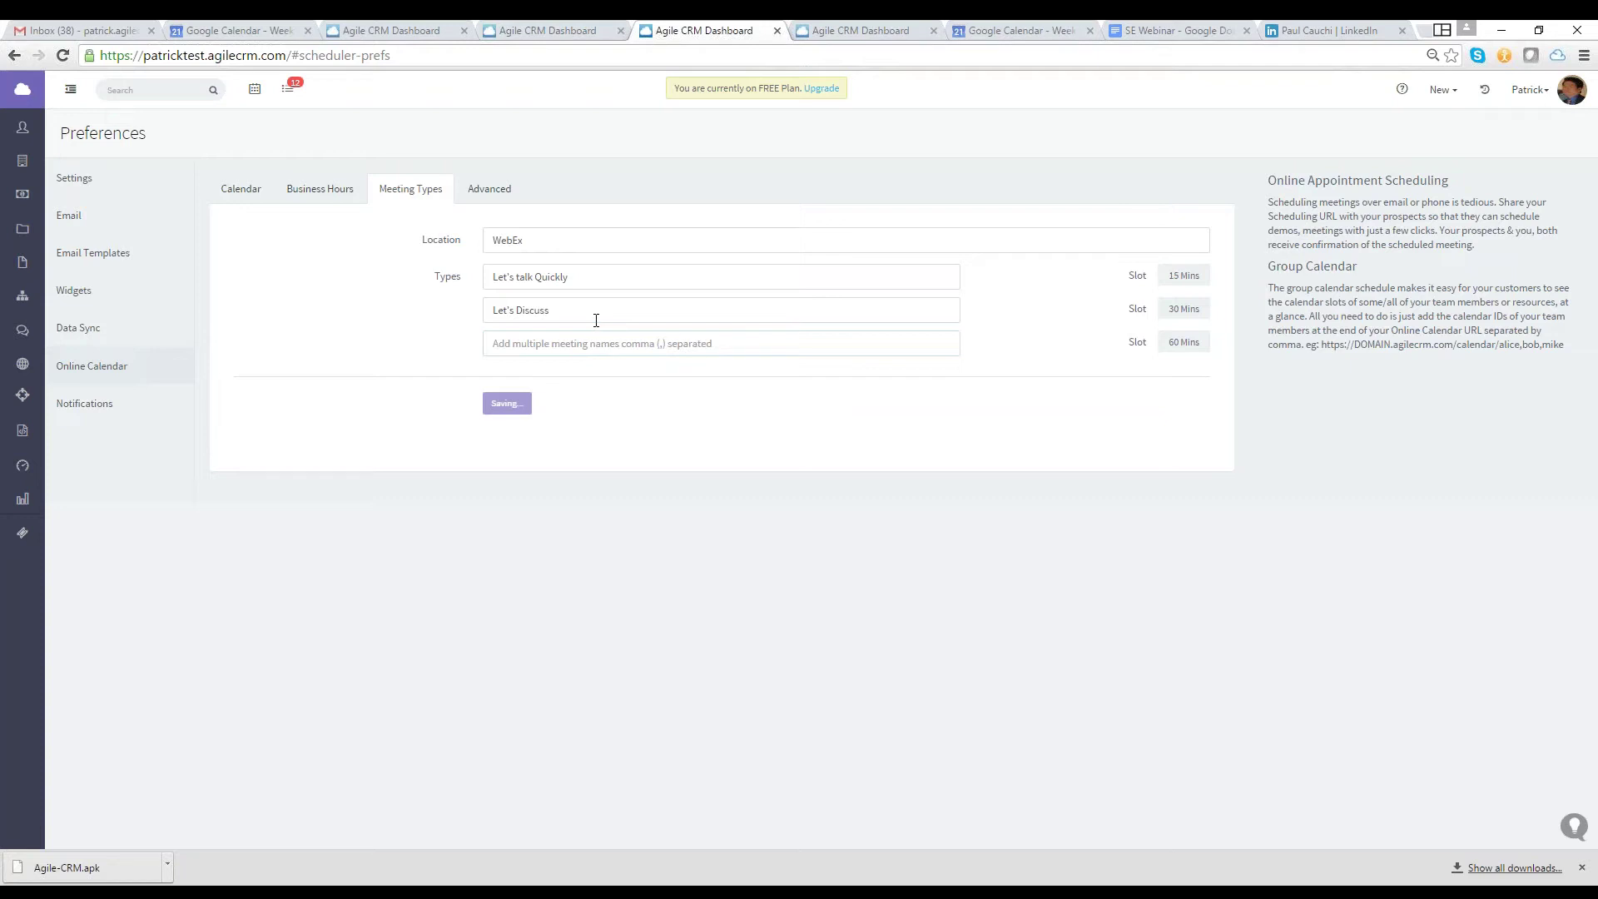
# Copy the scheduling URL and test it in a new browser tab
pyautogui.click(250, 191)
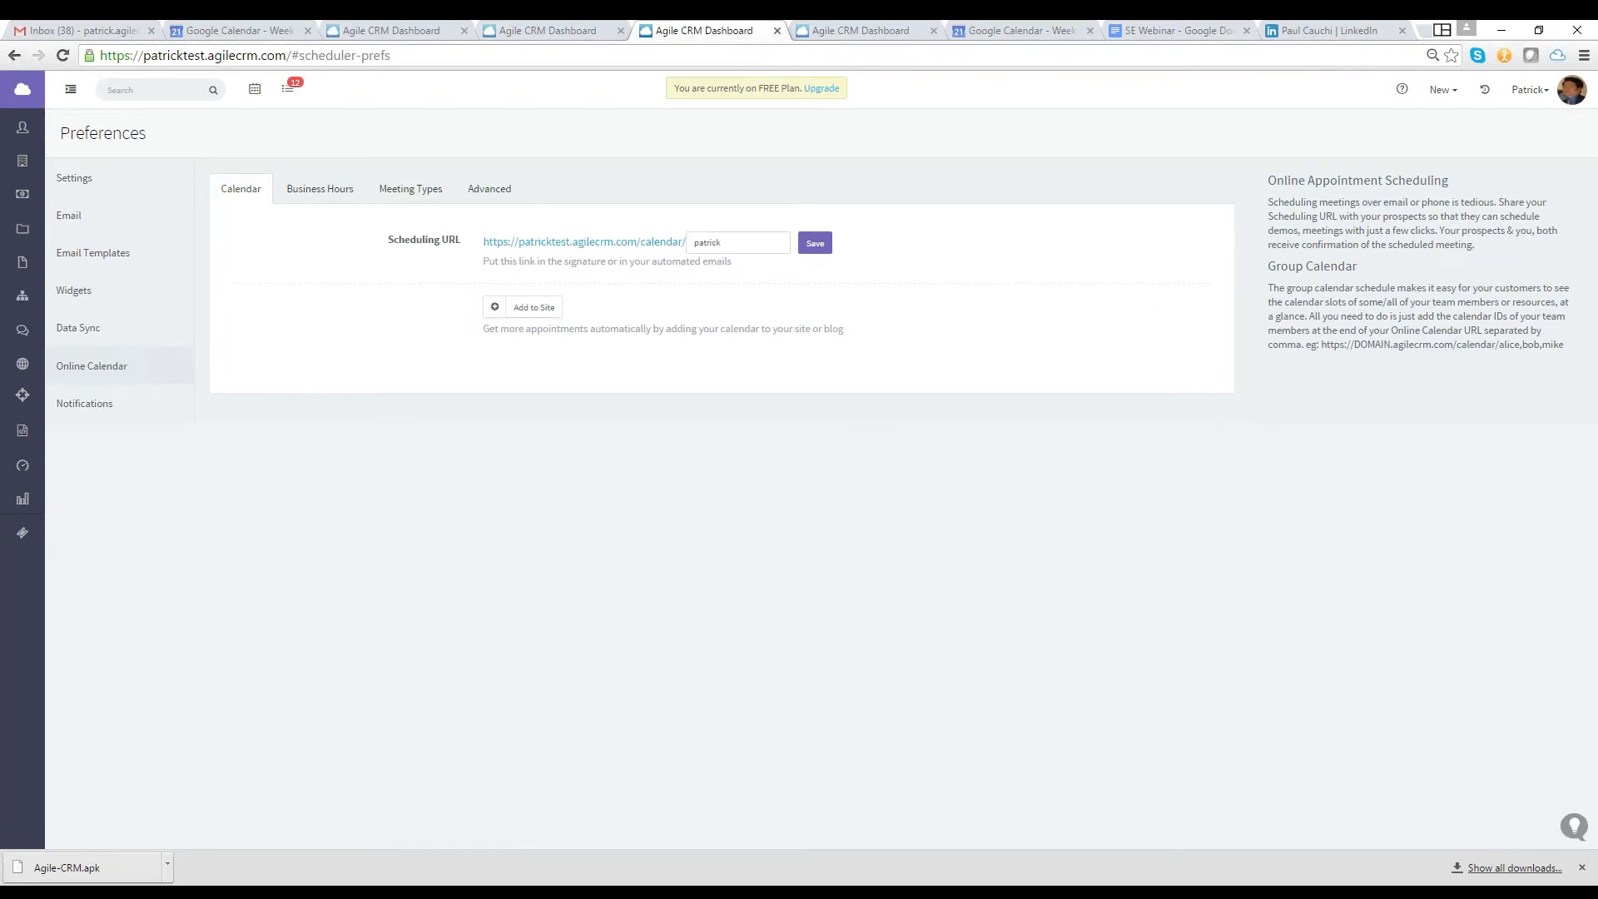
pyautogui.moveTo(480, 249); pyautogui.dragTo(688, 256)
pyautogui.hotkey('ctrl', 'c')
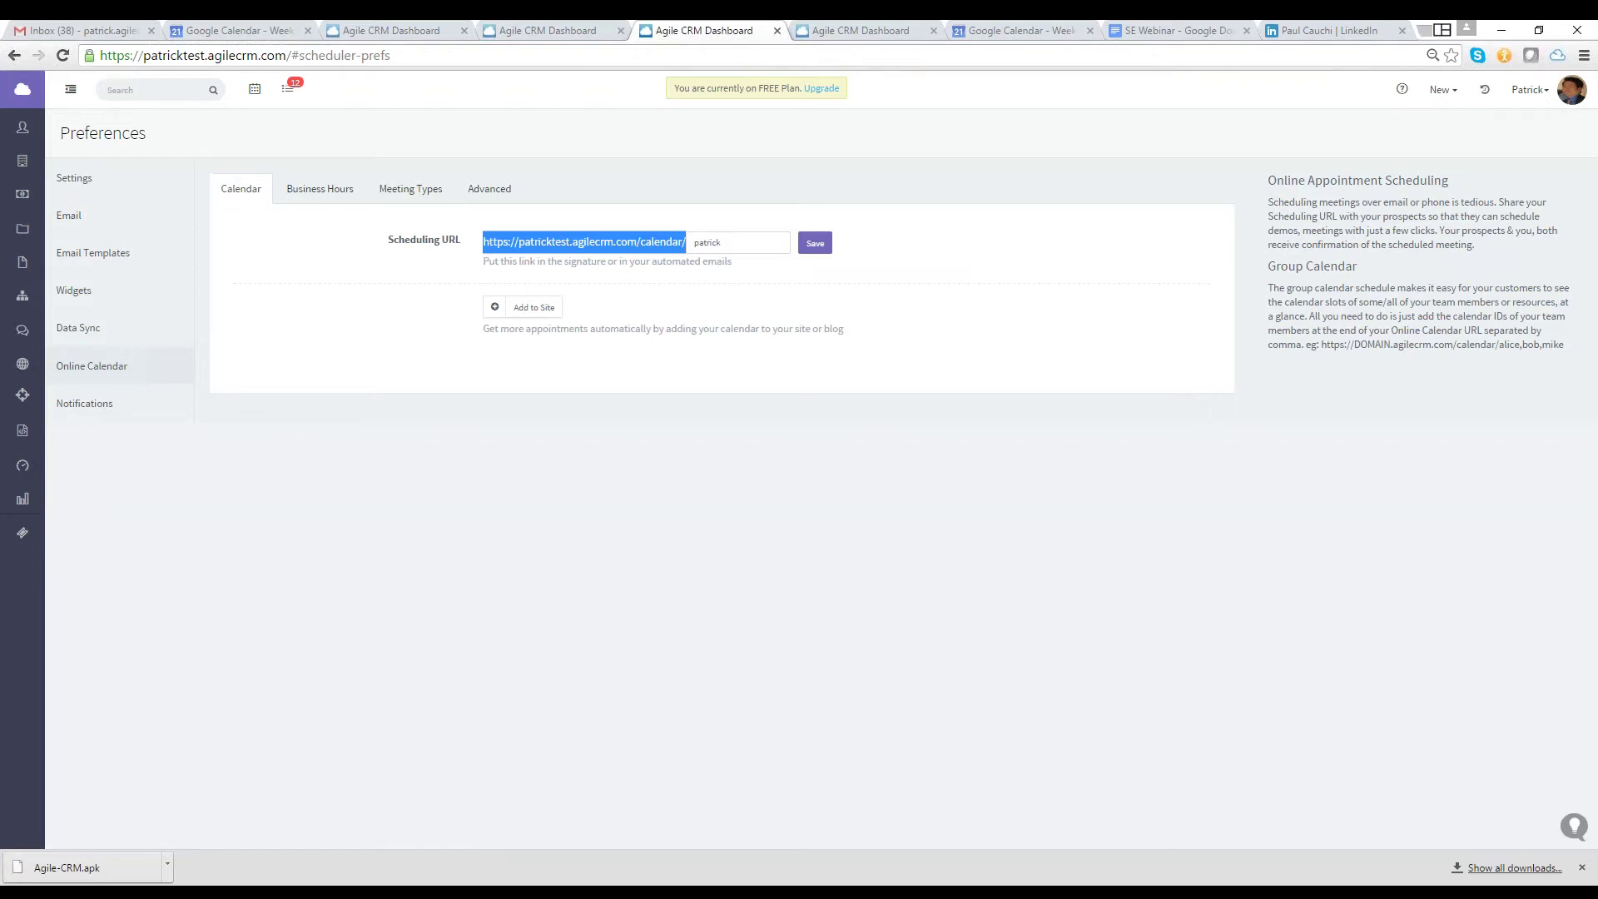
pyautogui.hotkey('ctrl', 't')
pyautogui.hotkey('ctrl', 'v')
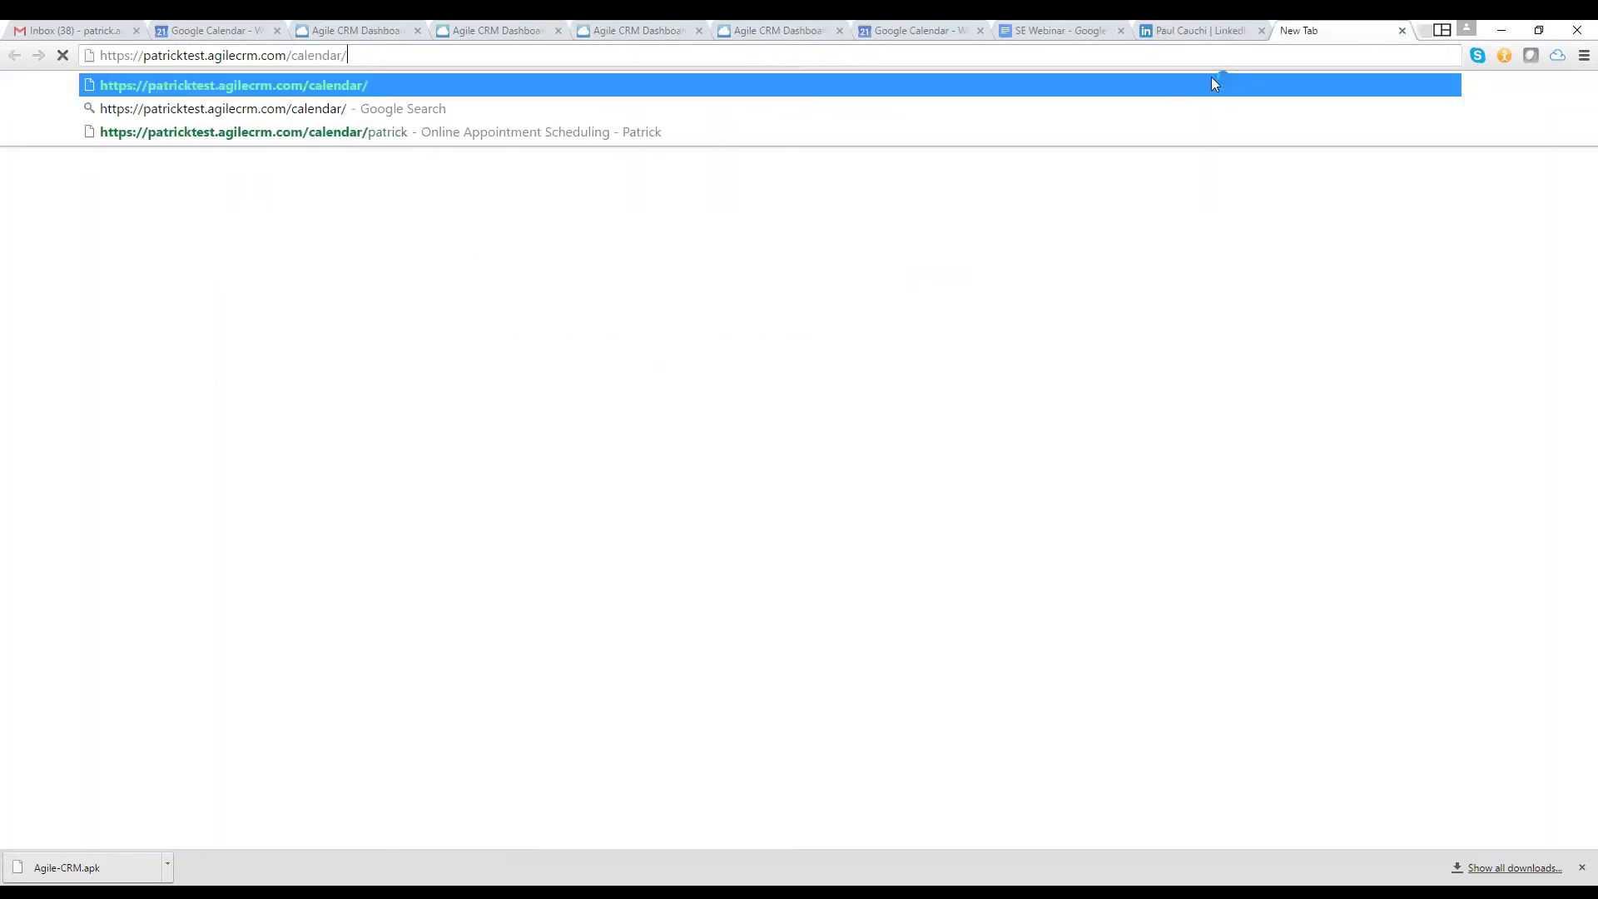
pyautogui.press('Return')
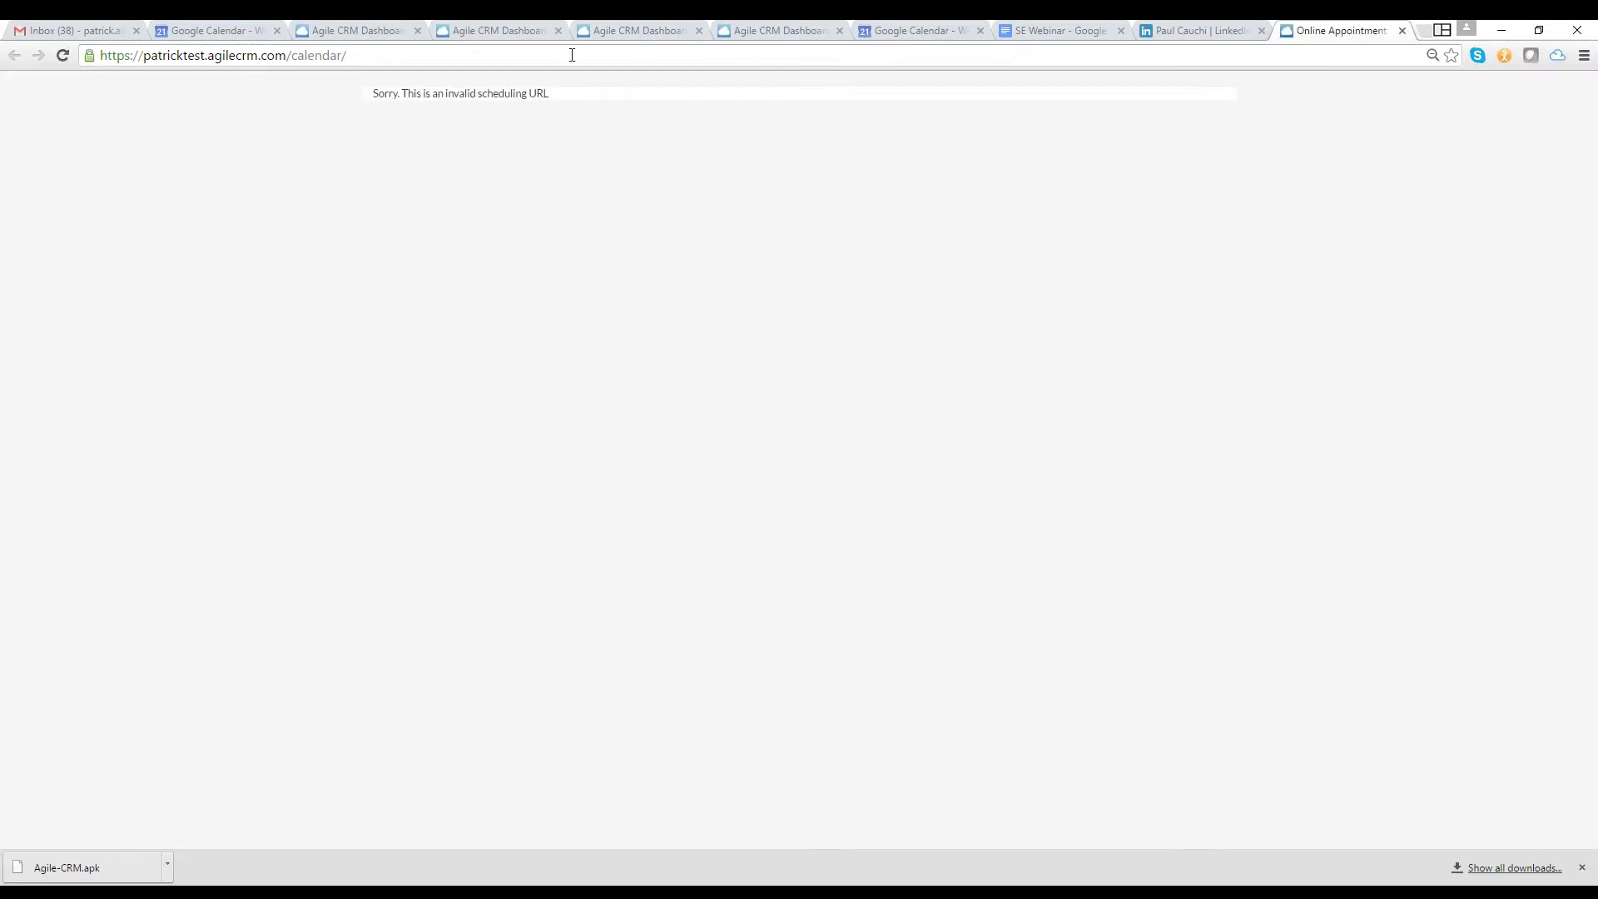
pyautogui.click(1402, 30)
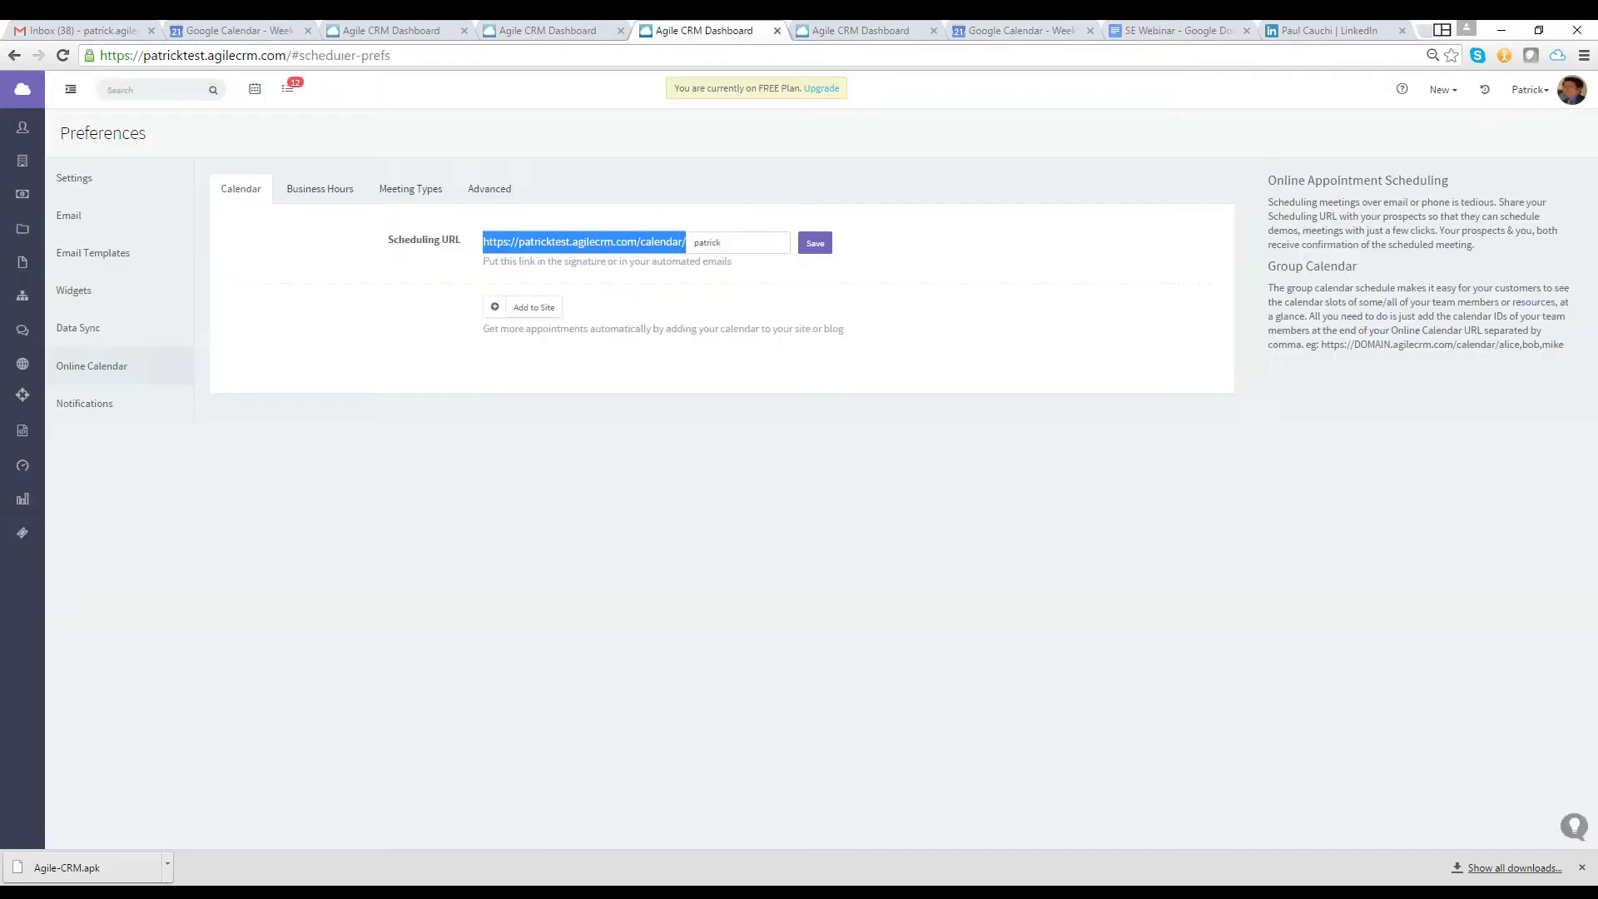
# Save the scheduling URL slug and open the public booking page
pyautogui.click(643, 175)
pyautogui.click(815, 243)
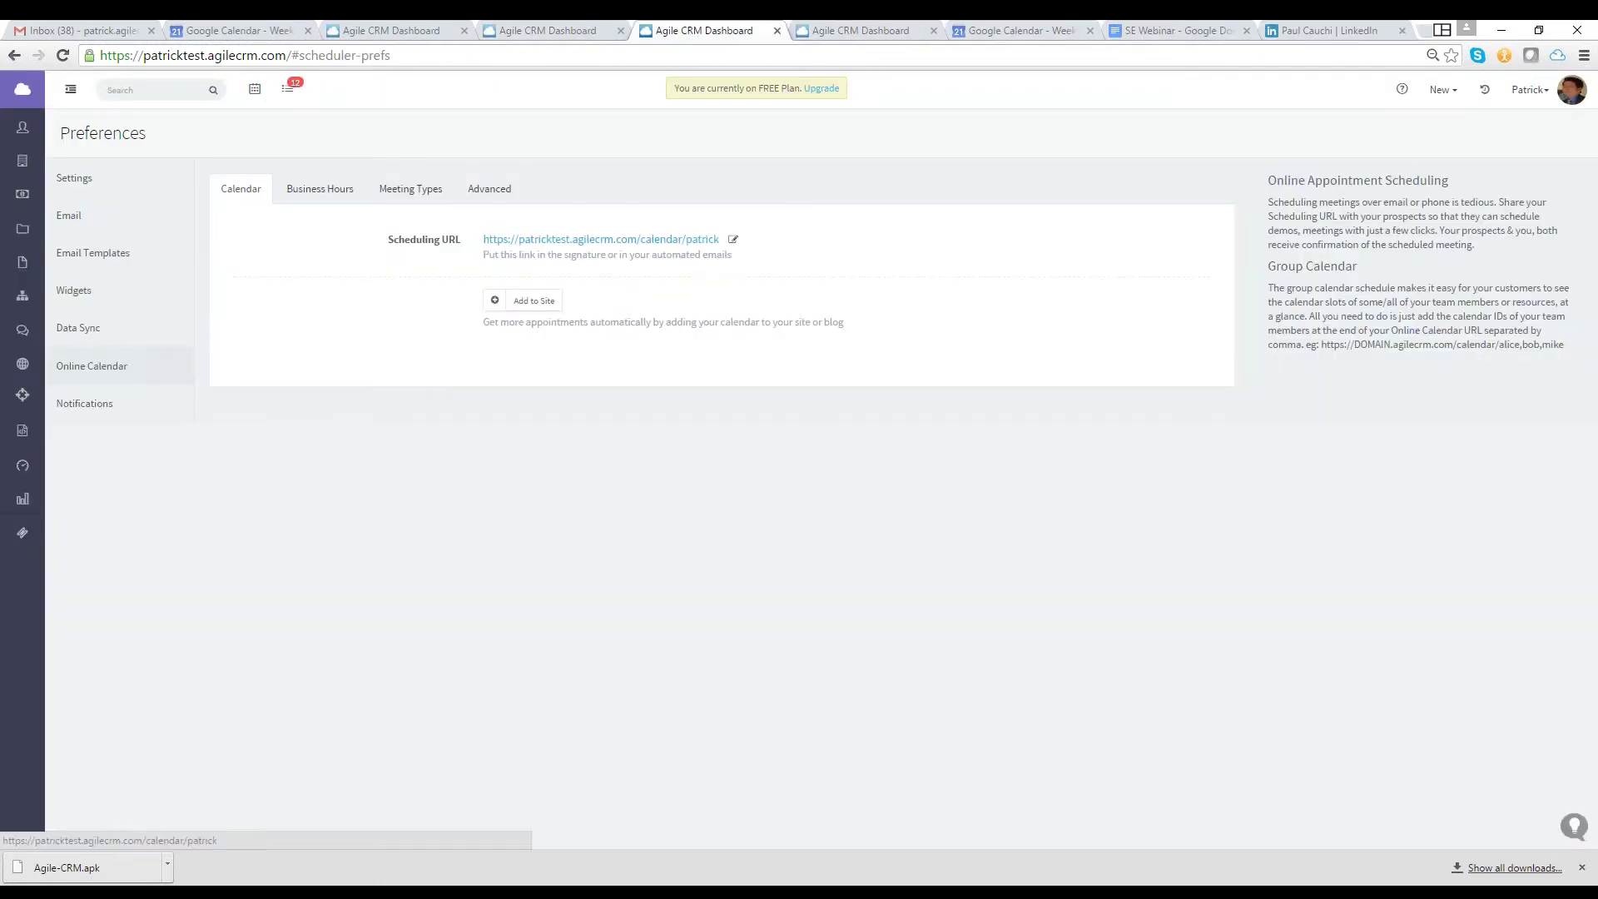
pyautogui.click(601, 239)
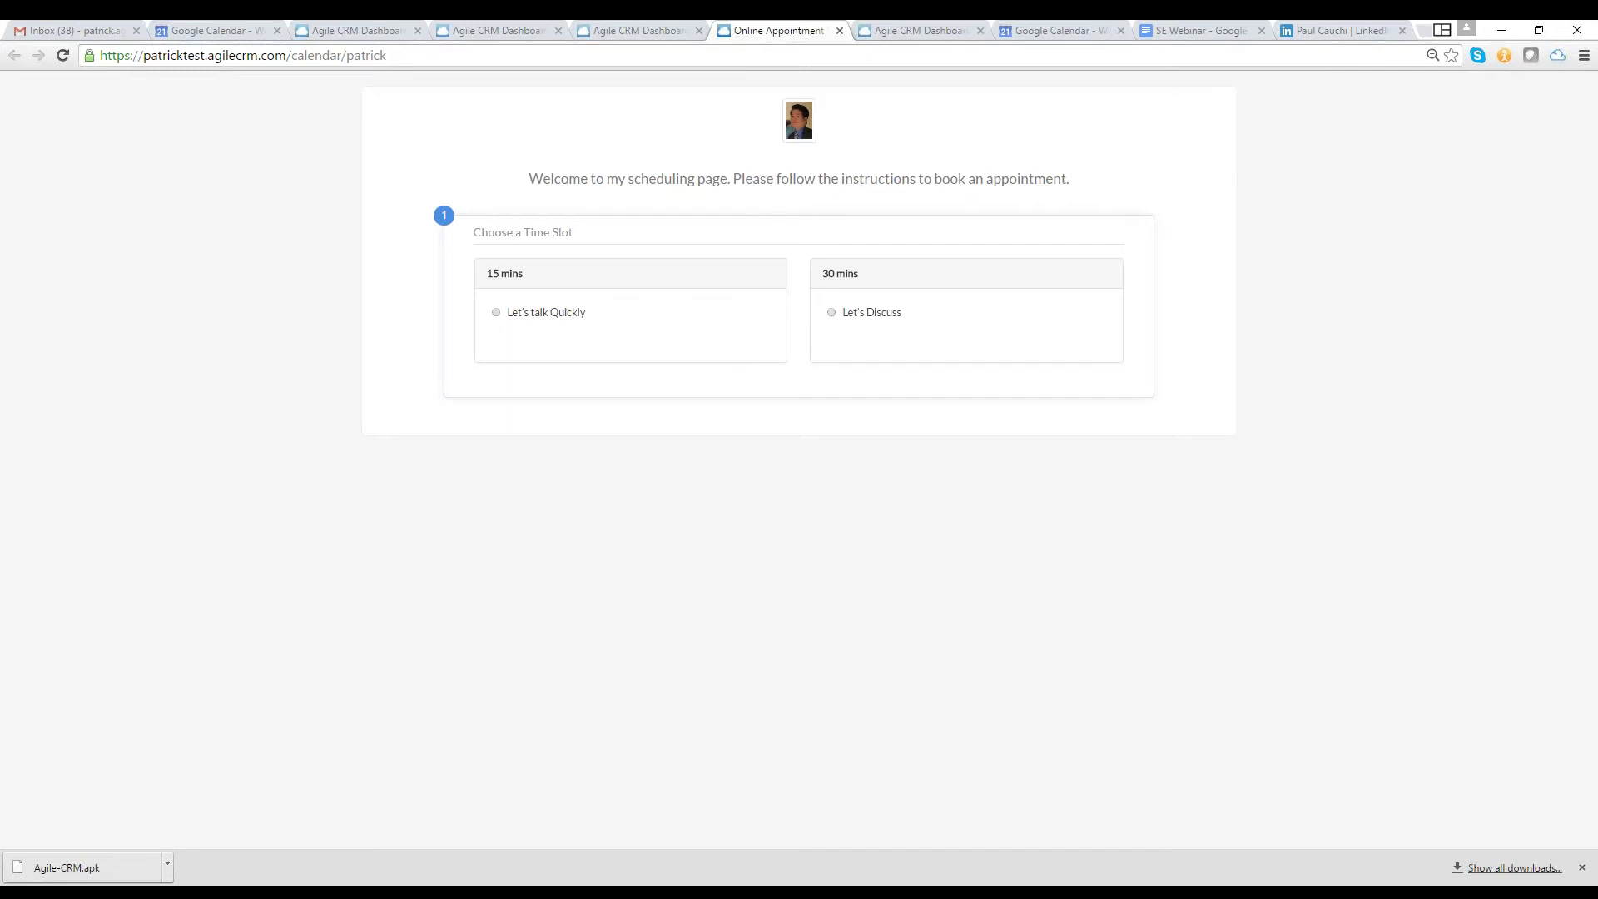
# Preview time slots for Let's Discuss, then Let's talk Quickly, and close the booking page
pyautogui.click(834, 317)
pyautogui.click(529, 320)
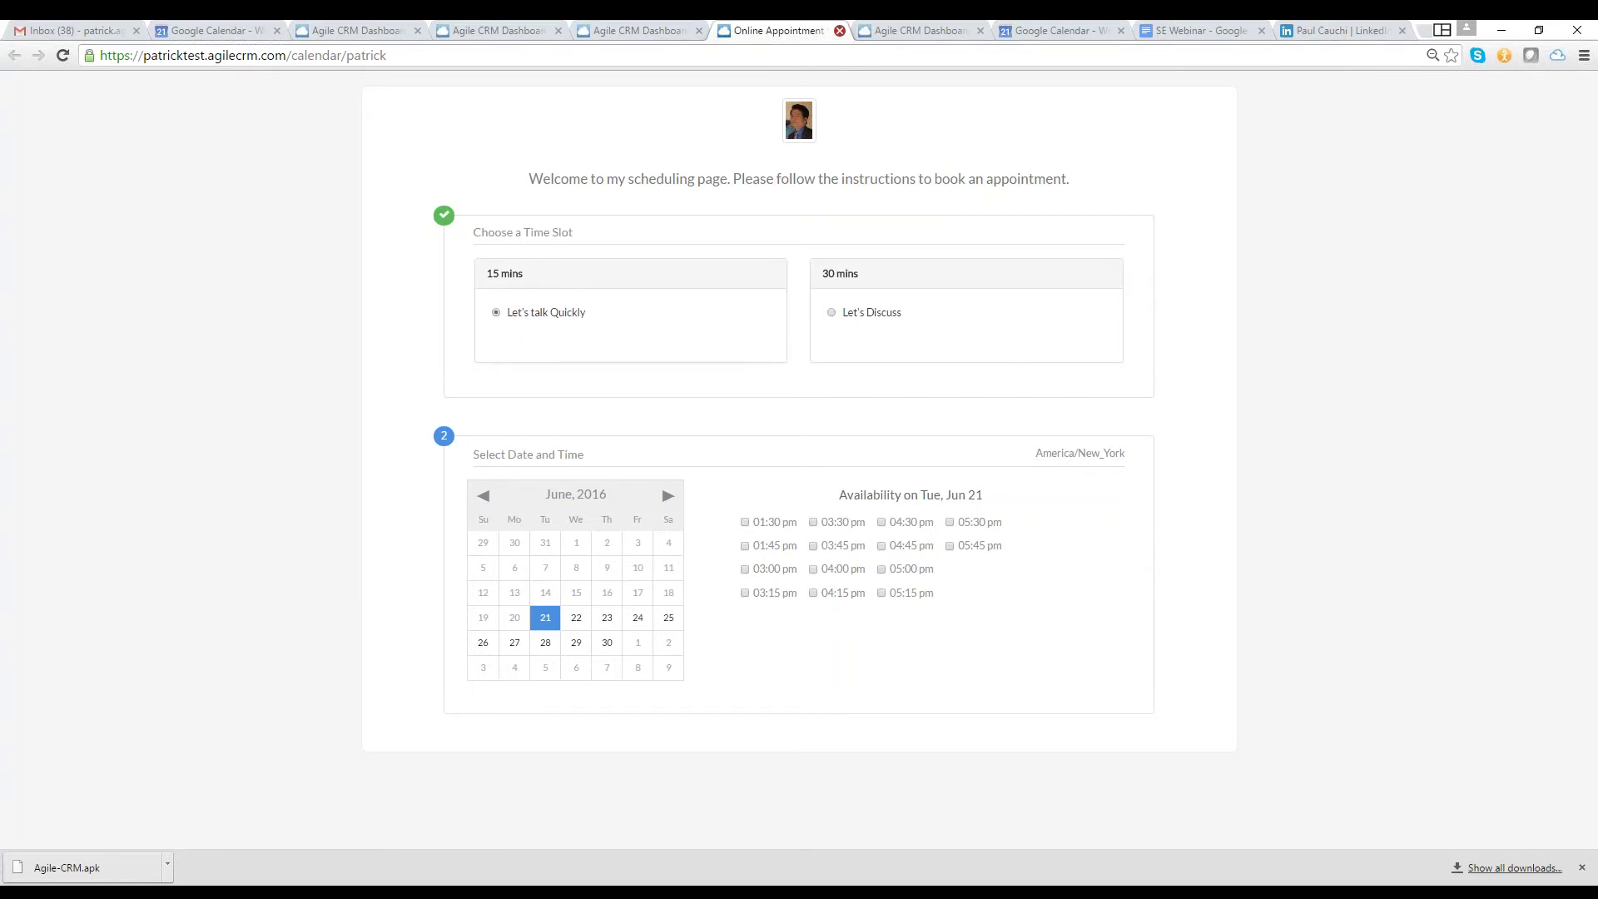
pyautogui.click(840, 31)
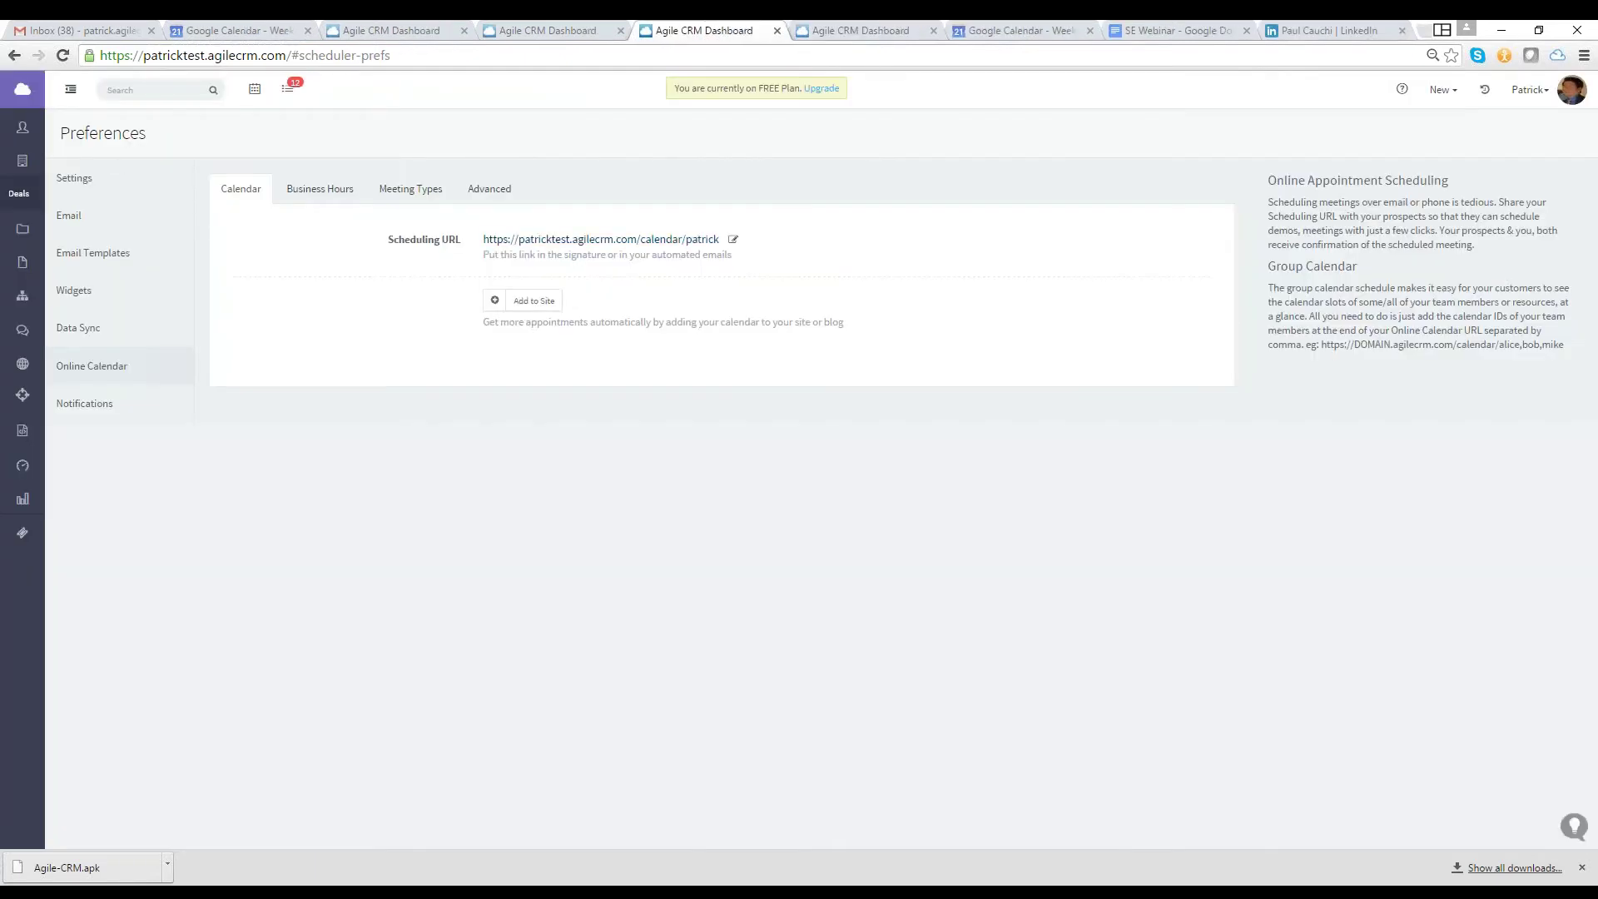
# On the Deals board, drag Major Association Closing and the $10,000 Microsoft deal into New Test
pyautogui.click(22, 193)
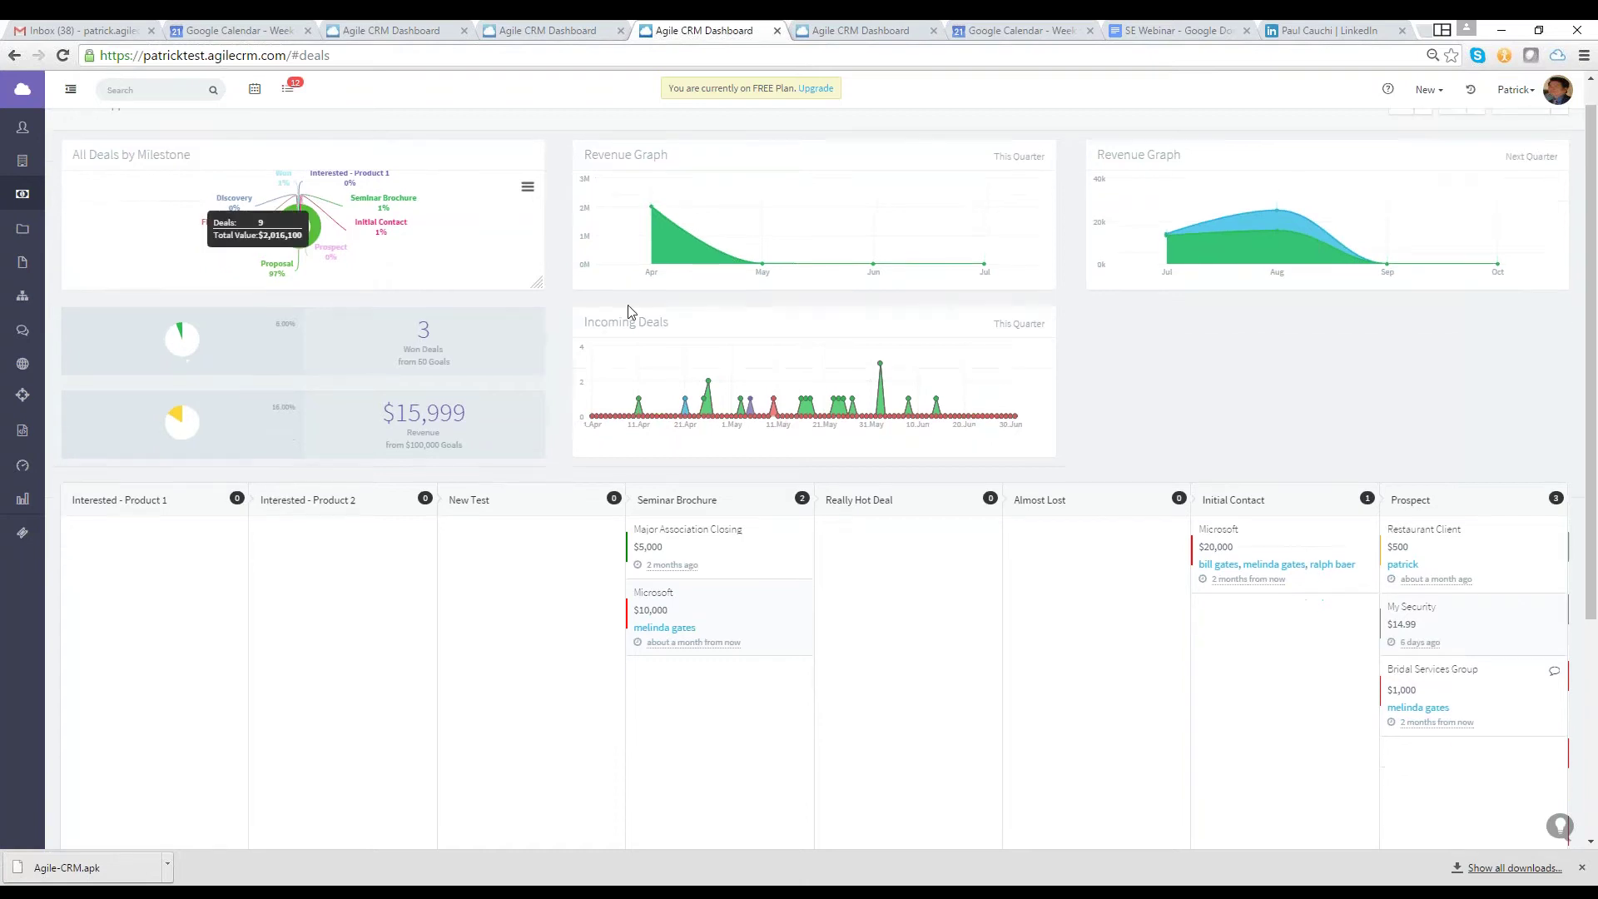
pyautogui.scroll(-1, 913, 406)
pyautogui.moveTo(675, 478); pyautogui.dragTo(537, 491)
pyautogui.moveTo(716, 499); pyautogui.dragTo(635, 542)
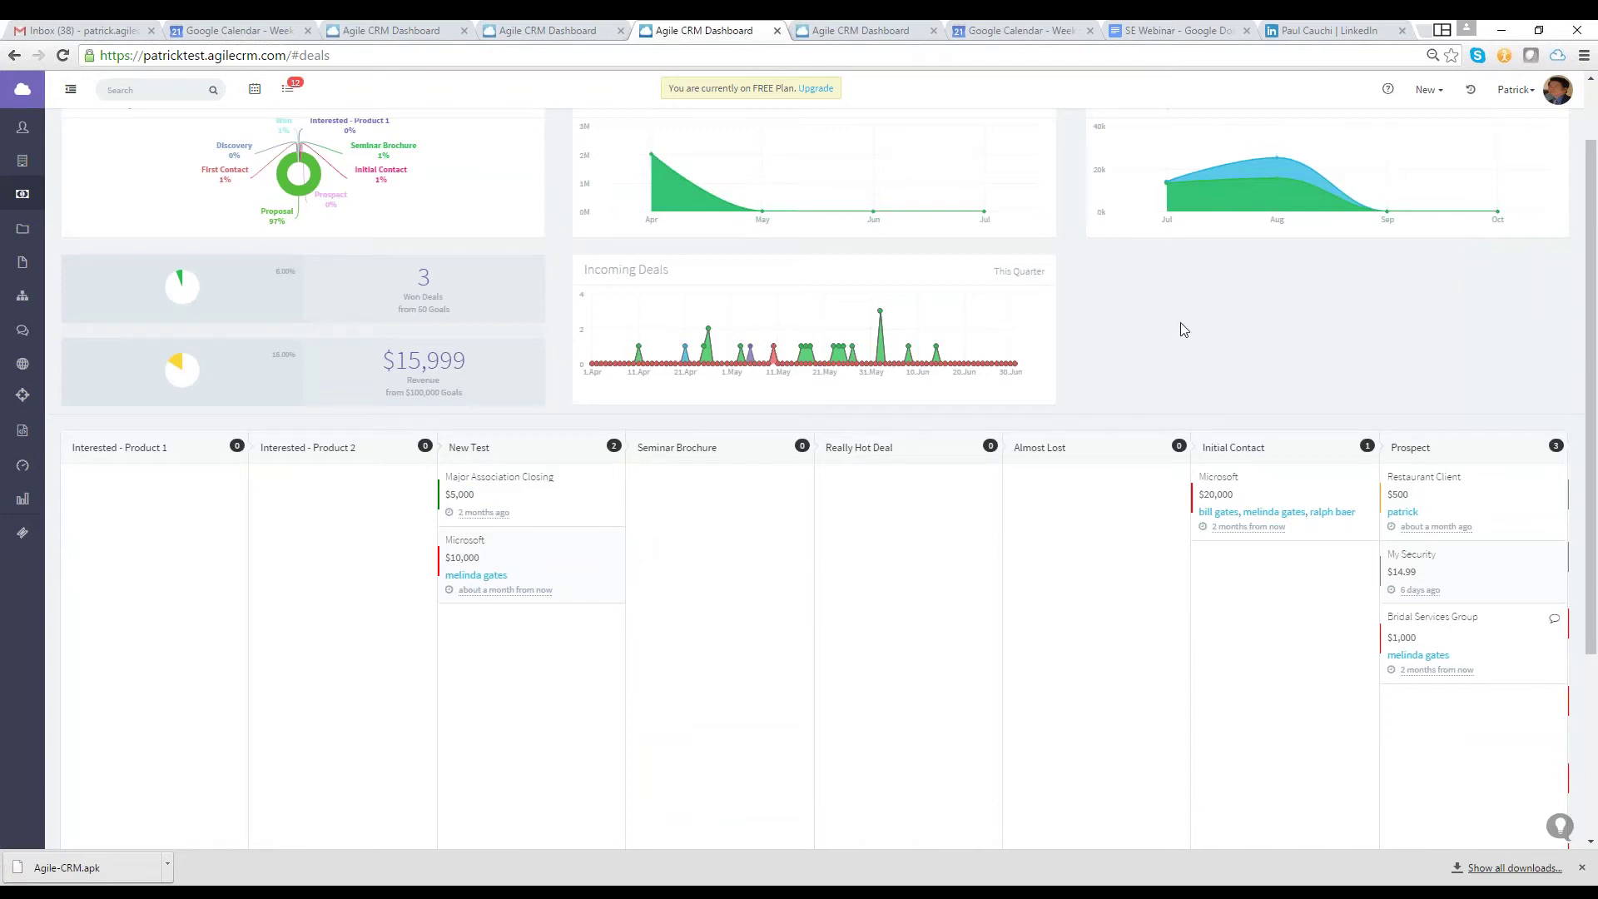
pyautogui.scroll(1, 1181, 322)
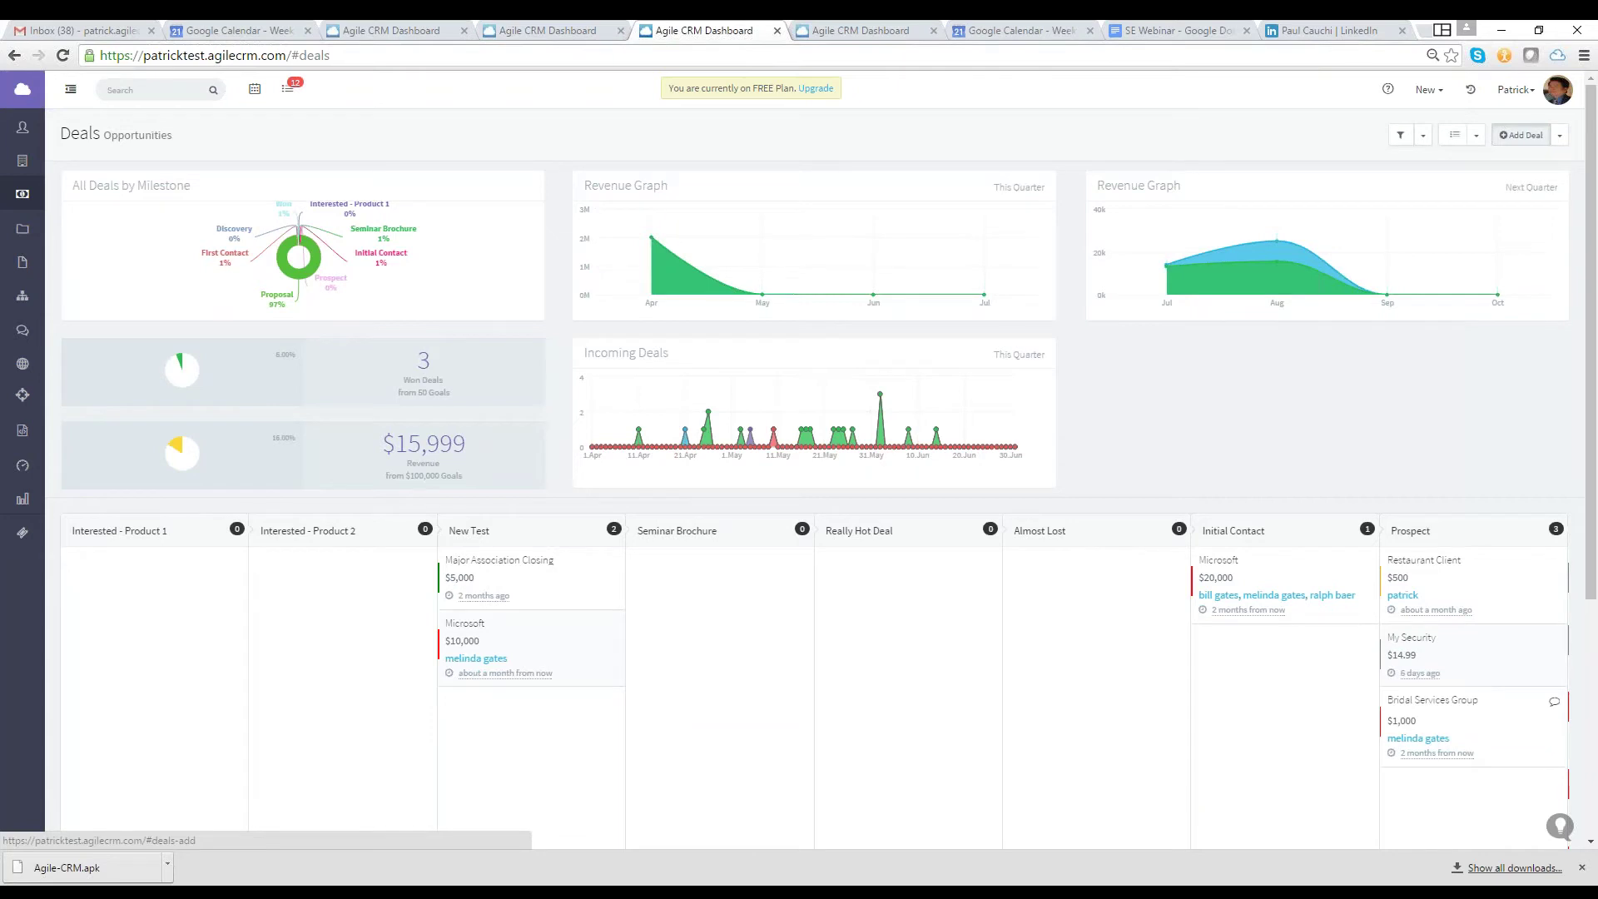
# Start a new deal with 60% probability, Prospect milestone and close date 08/31/2016
pyautogui.click(1522, 135)
pyautogui.scroll(-5, 801, 142)
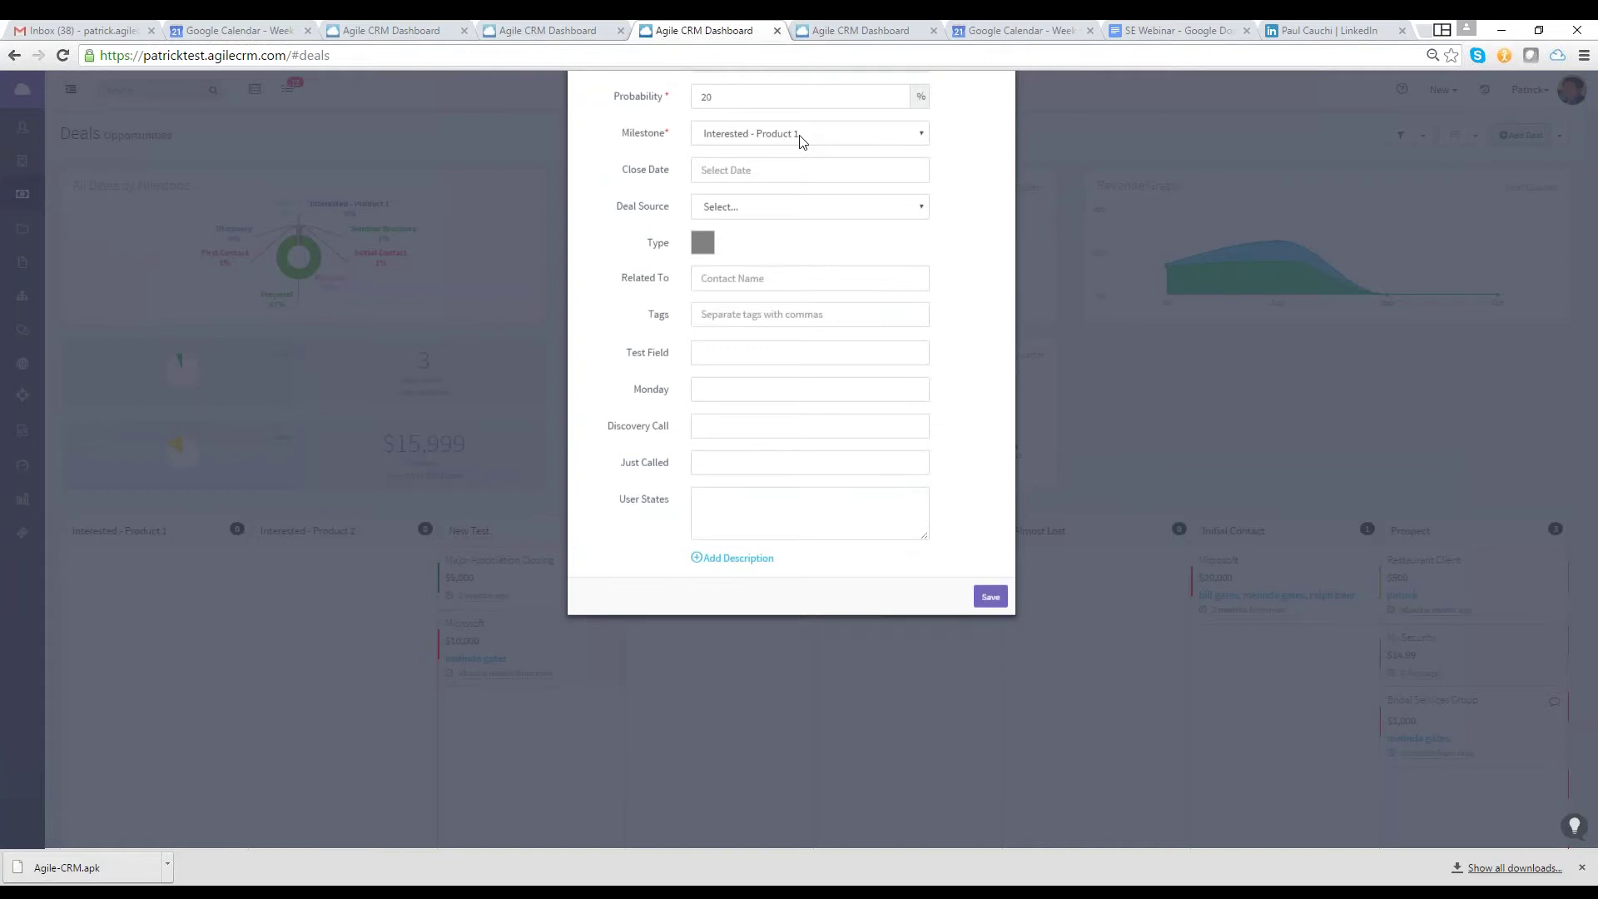
pyautogui.scroll(3, 801, 141)
pyautogui.click(772, 270)
pyautogui.press('BackSpace')
pyautogui.press('BackSpace')
pyautogui.write('60')
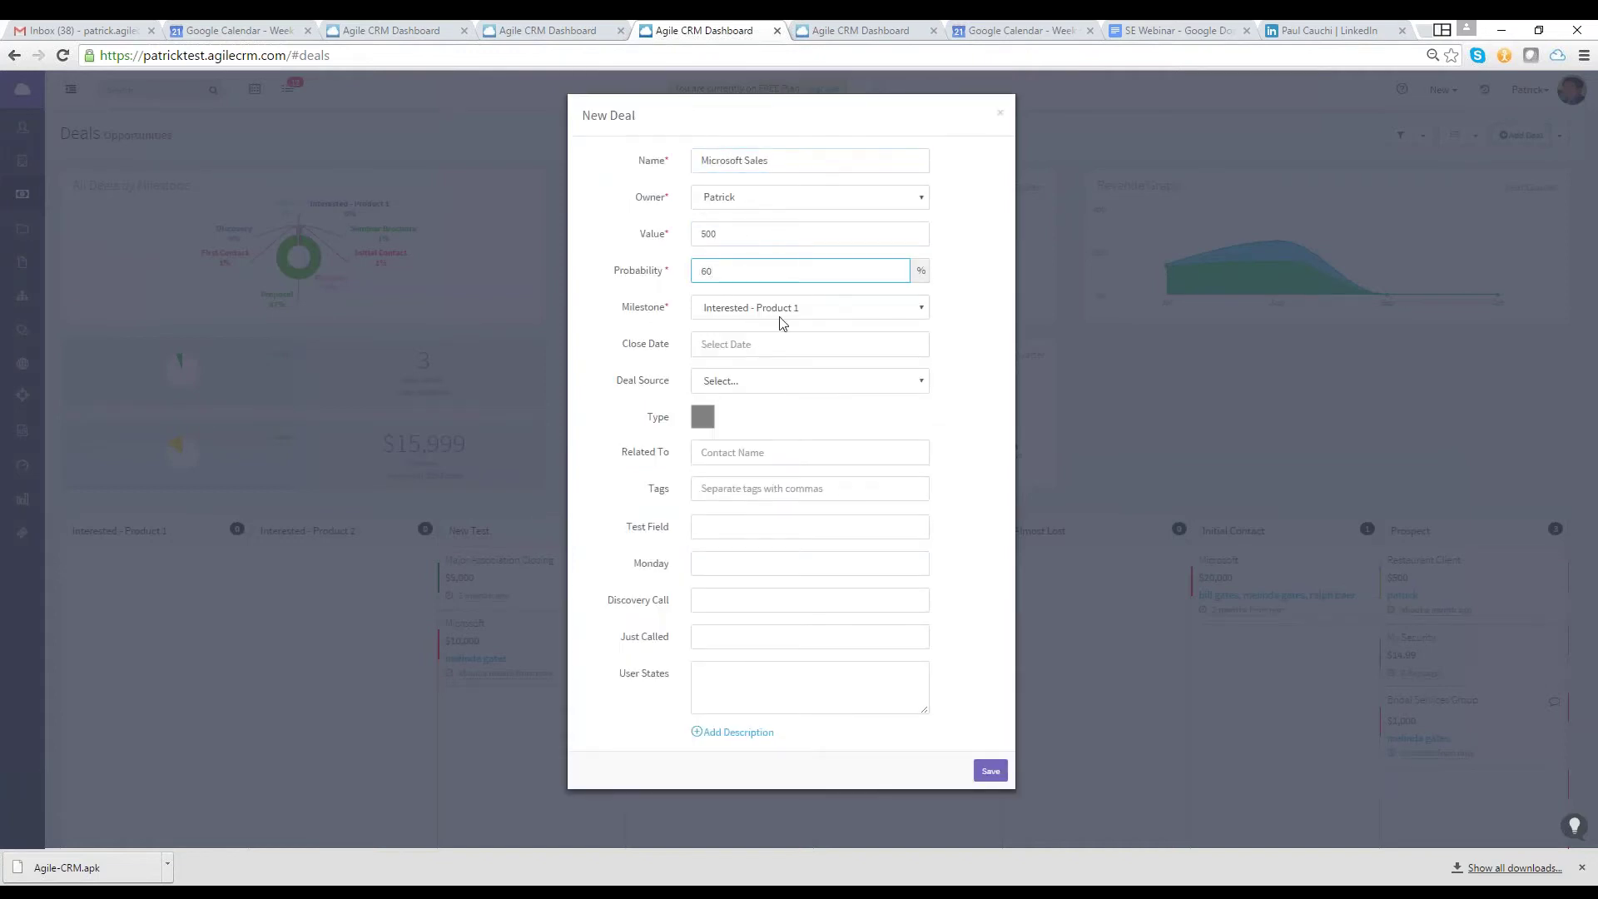
pyautogui.click(782, 310)
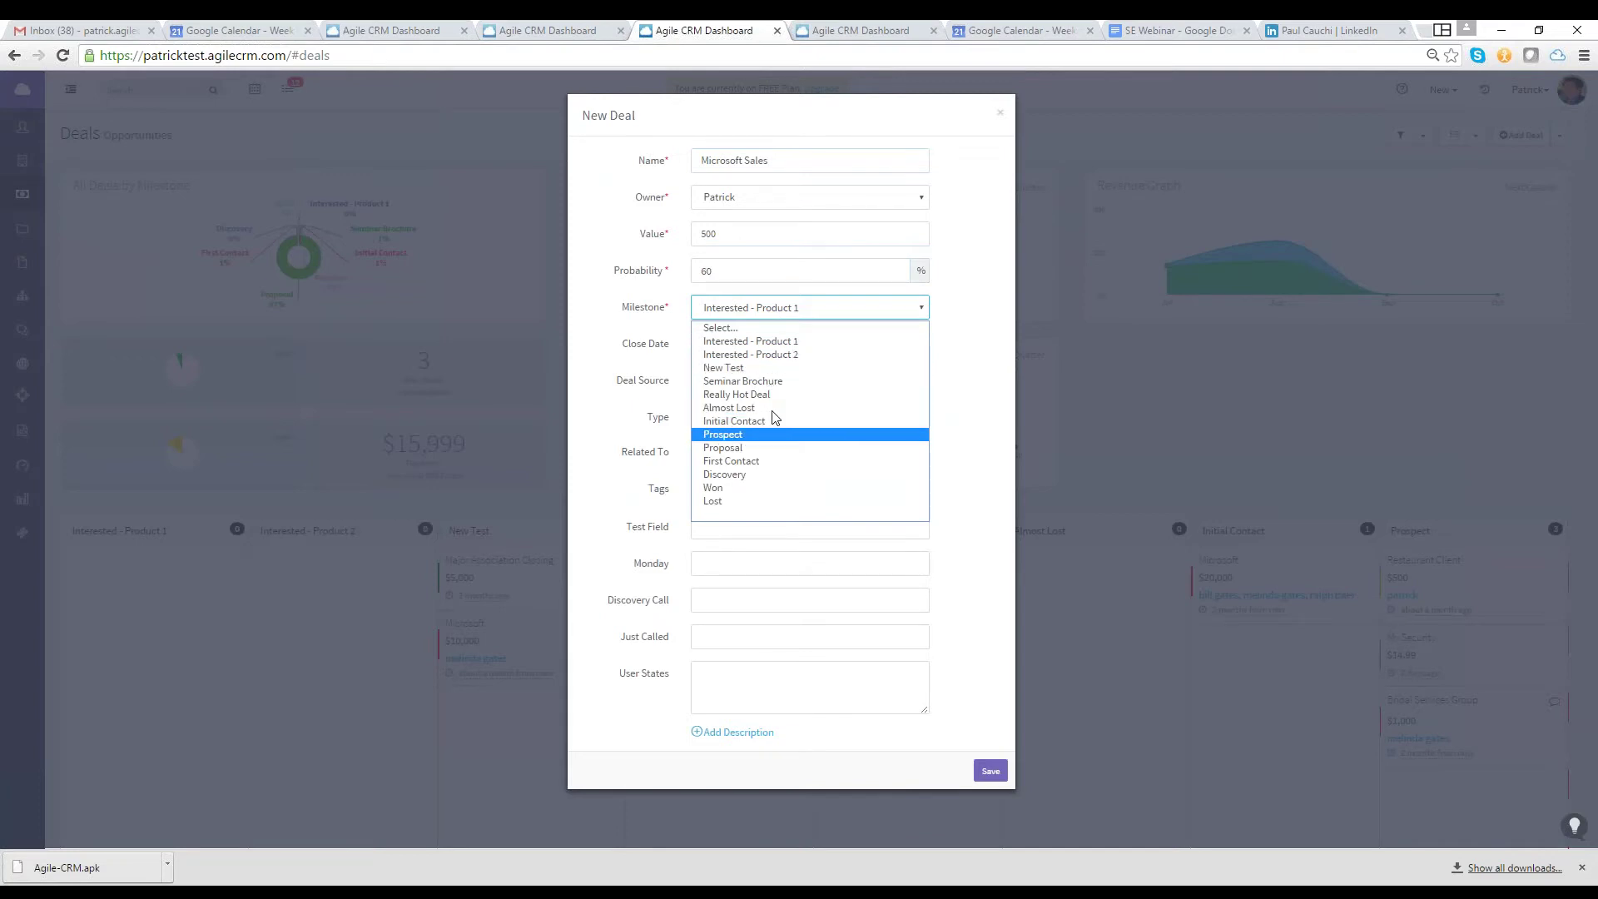
pyautogui.click(771, 433)
pyautogui.click(768, 348)
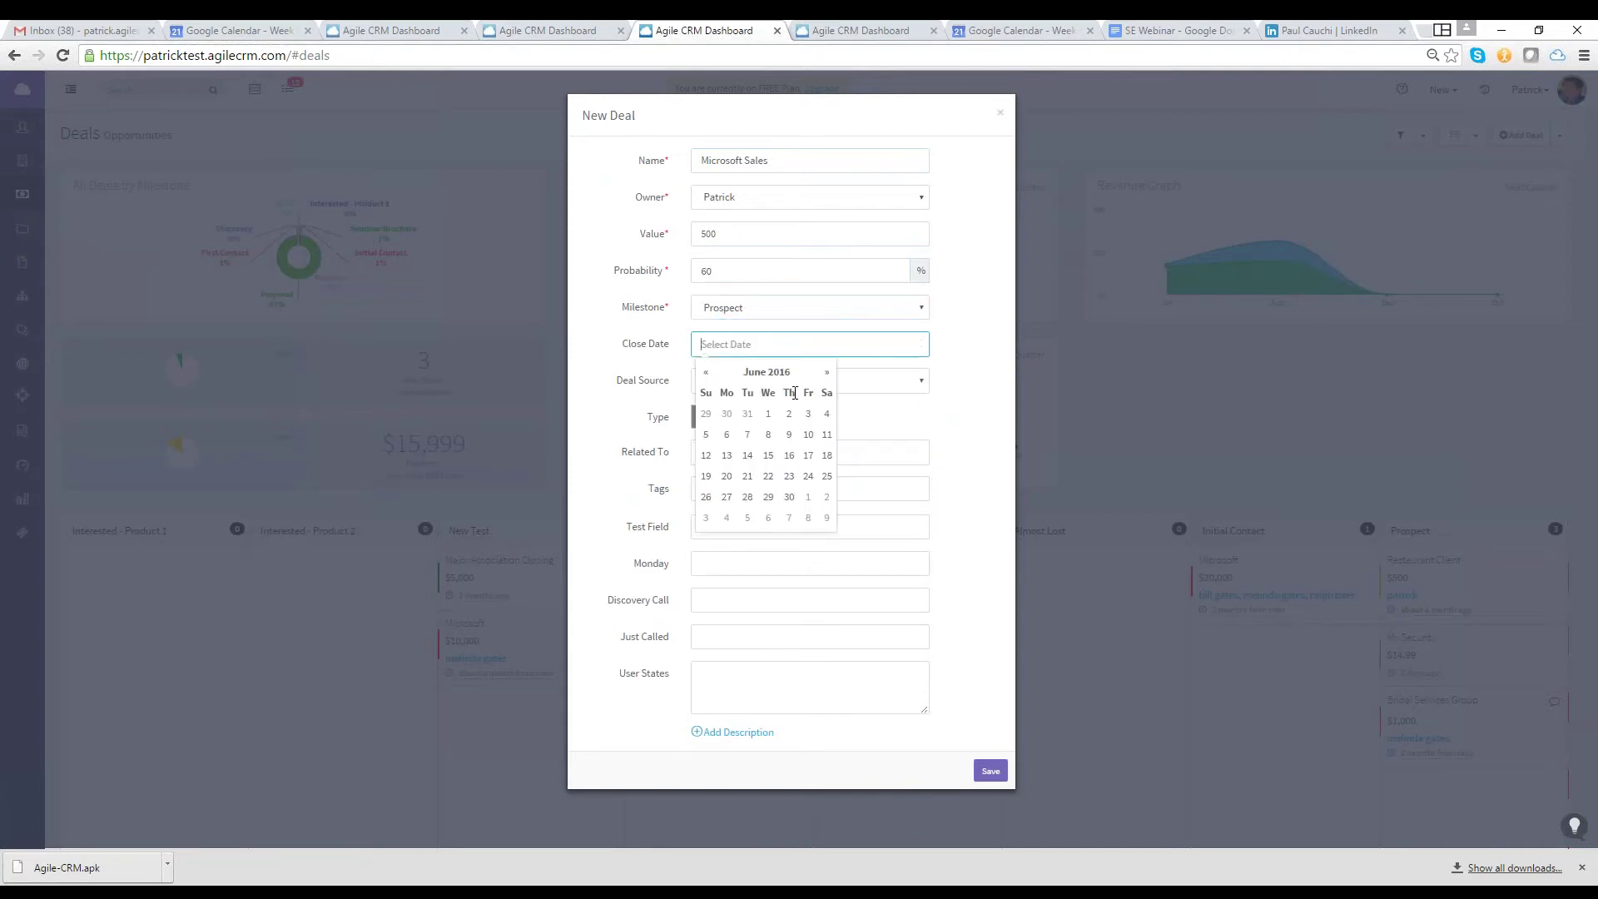
pyautogui.click(827, 373)
pyautogui.click(827, 372)
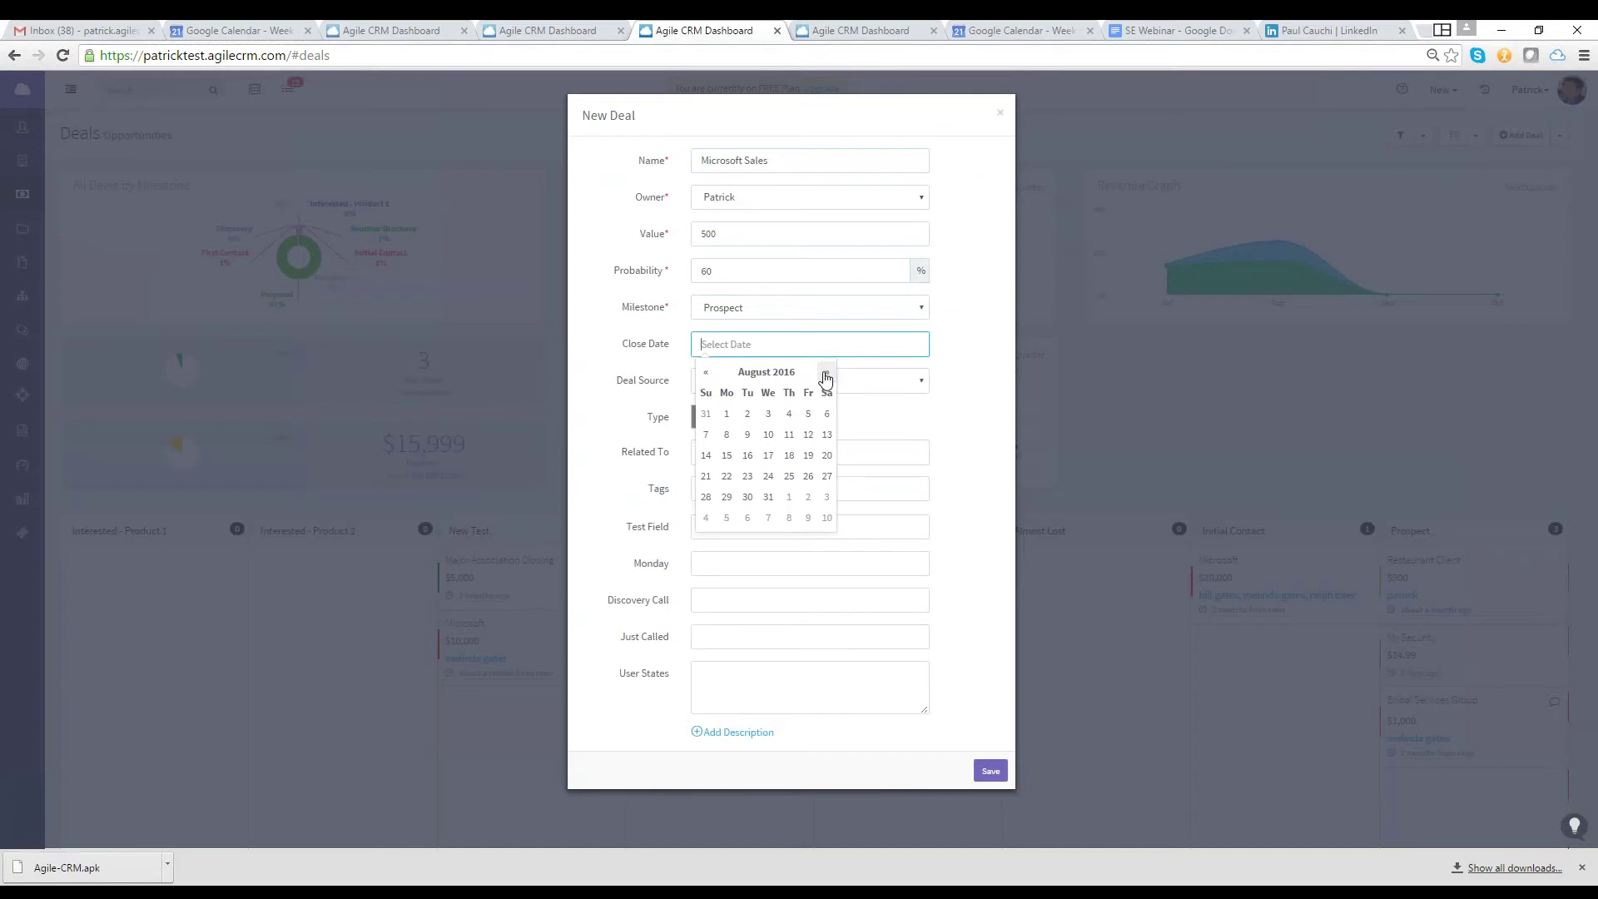
pyautogui.click(776, 501)
# Set deal source Referral and red type, link the related contact, and tag it Microsoft
pyautogui.click(857, 385)
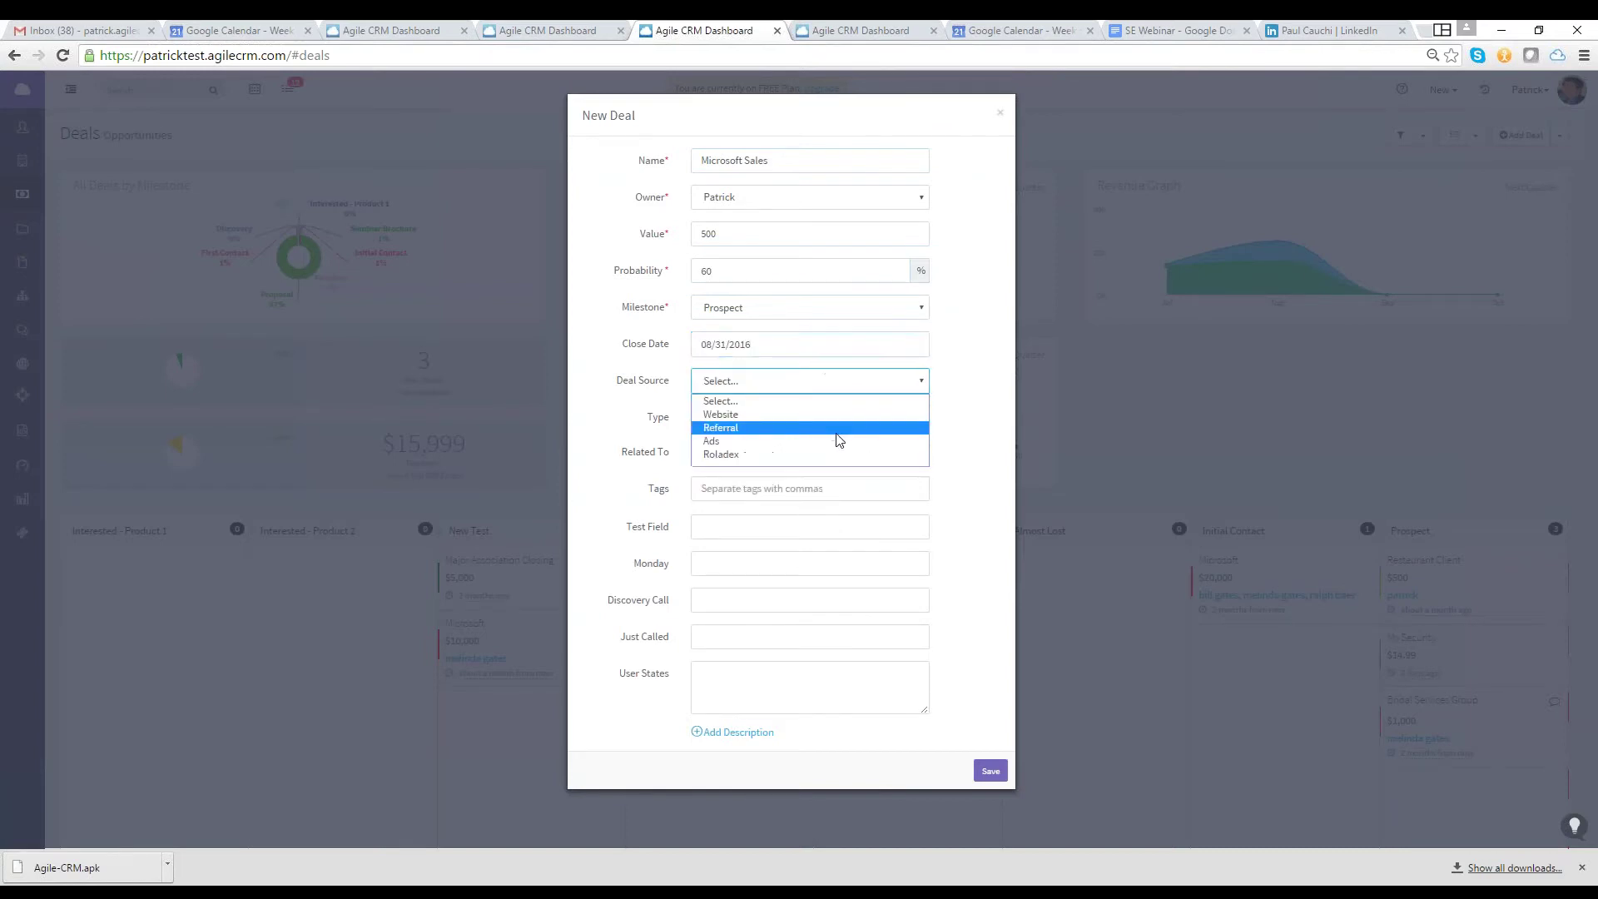
pyautogui.click(722, 427)
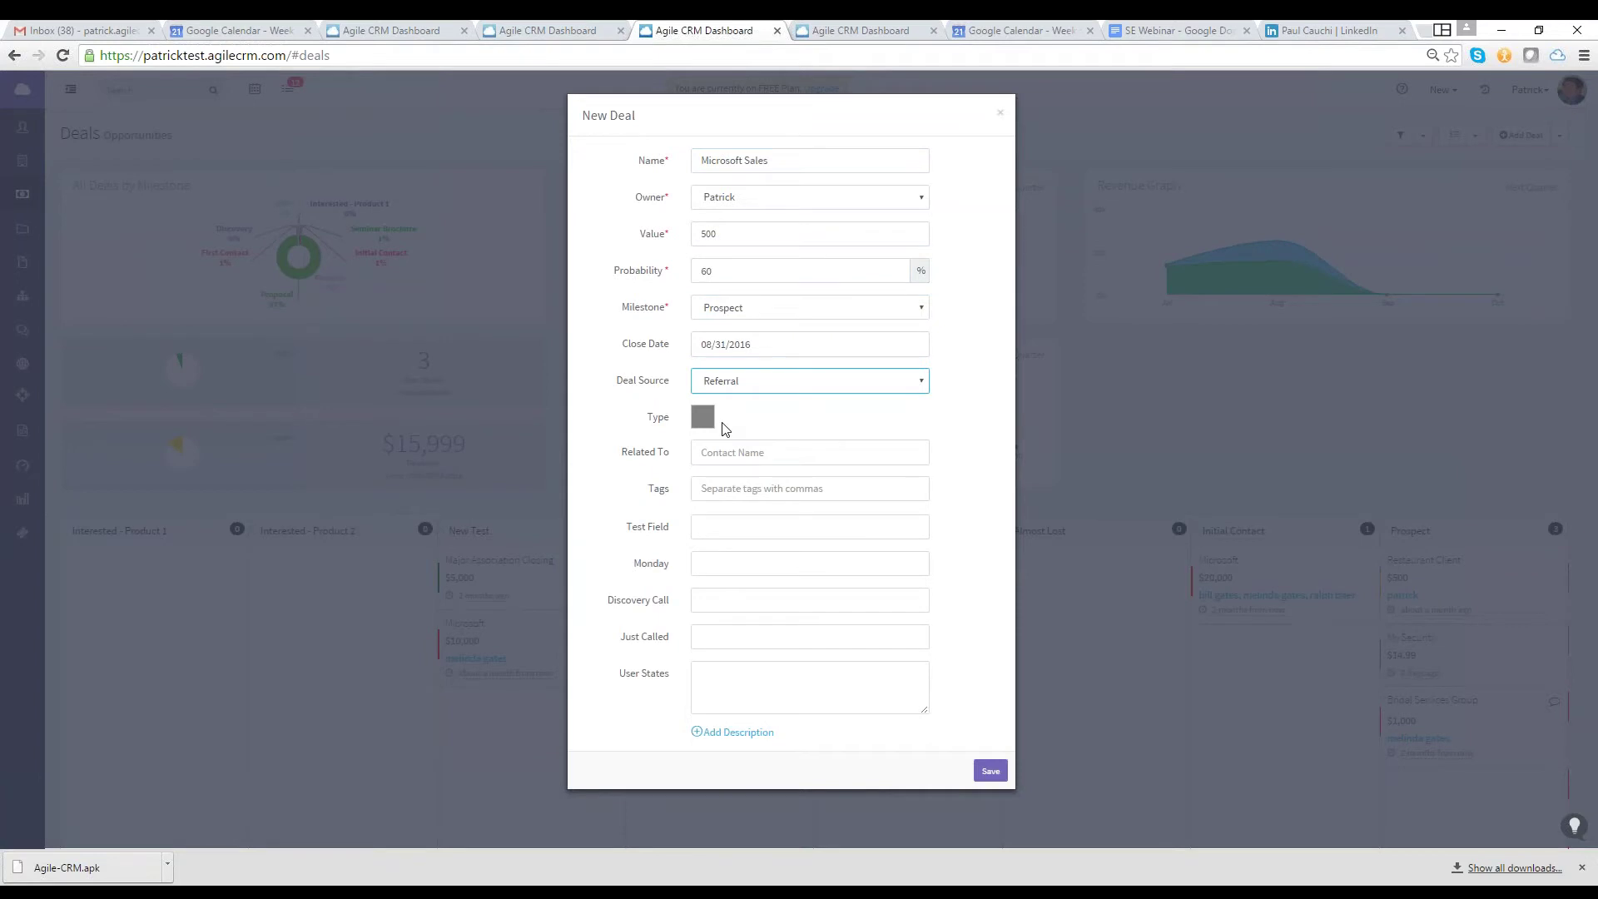
pyautogui.click(709, 423)
pyautogui.click(701, 438)
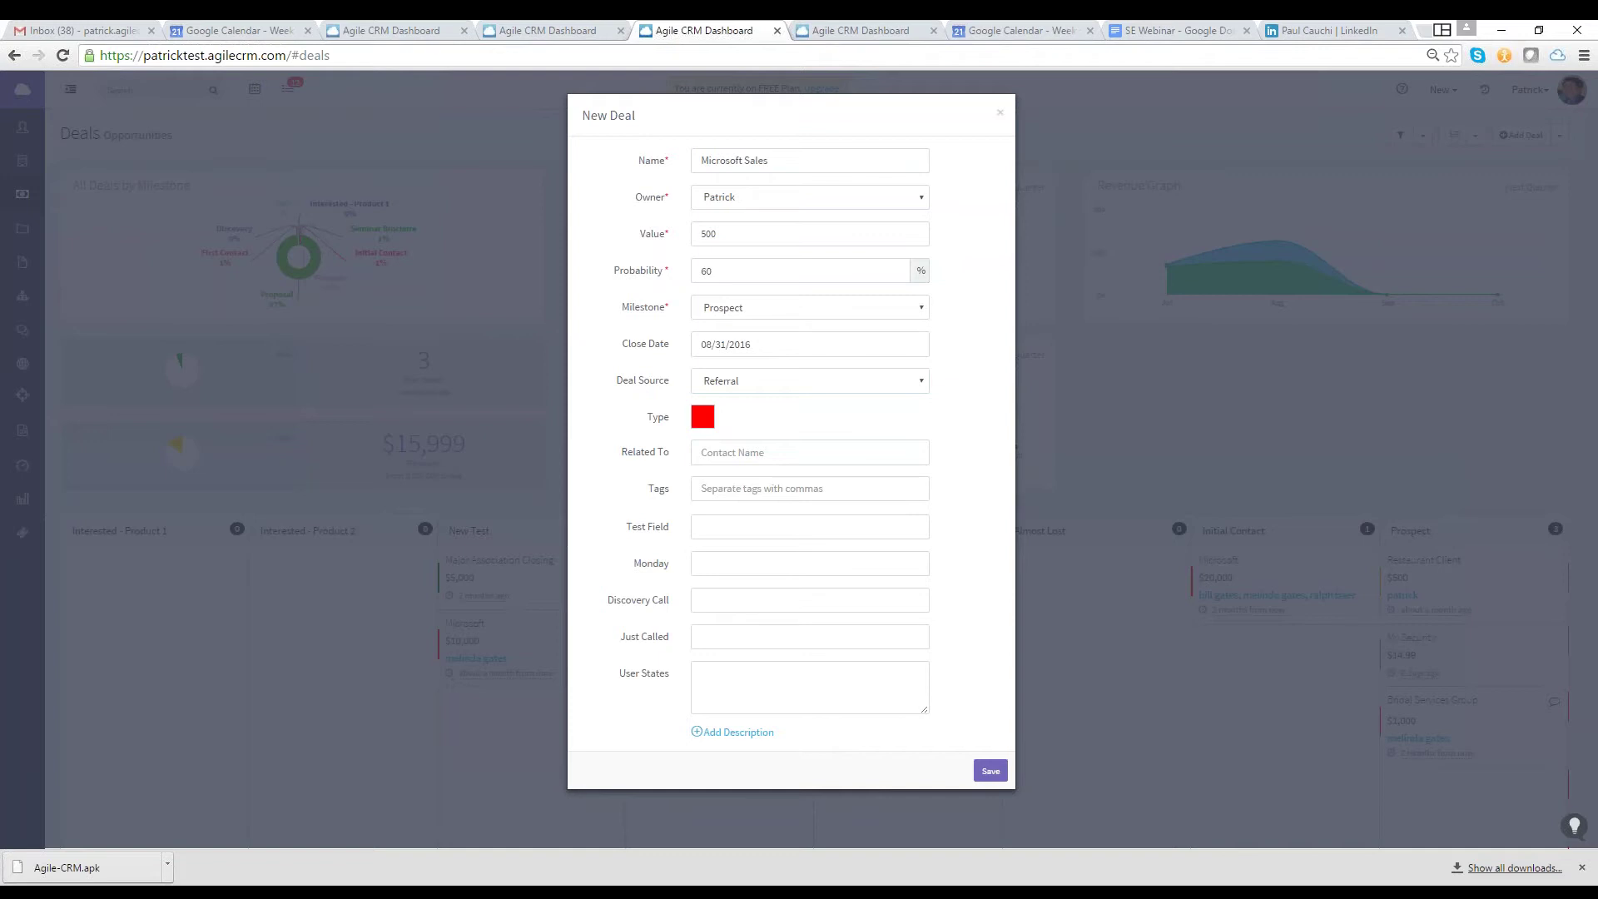
pyautogui.click(701, 423)
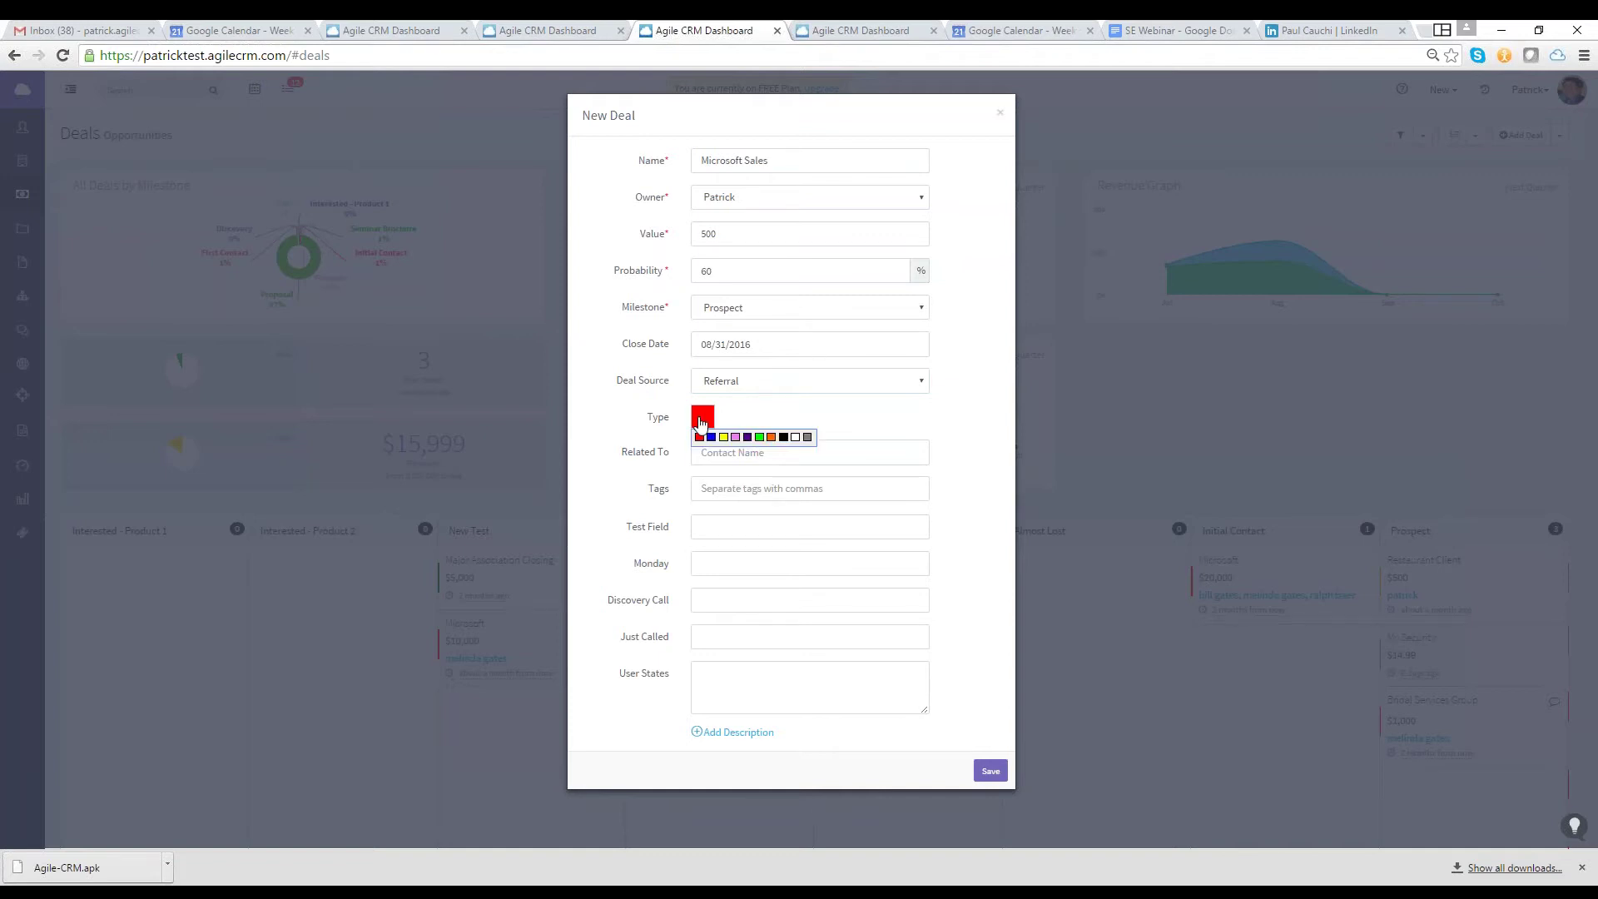
pyautogui.click(827, 455)
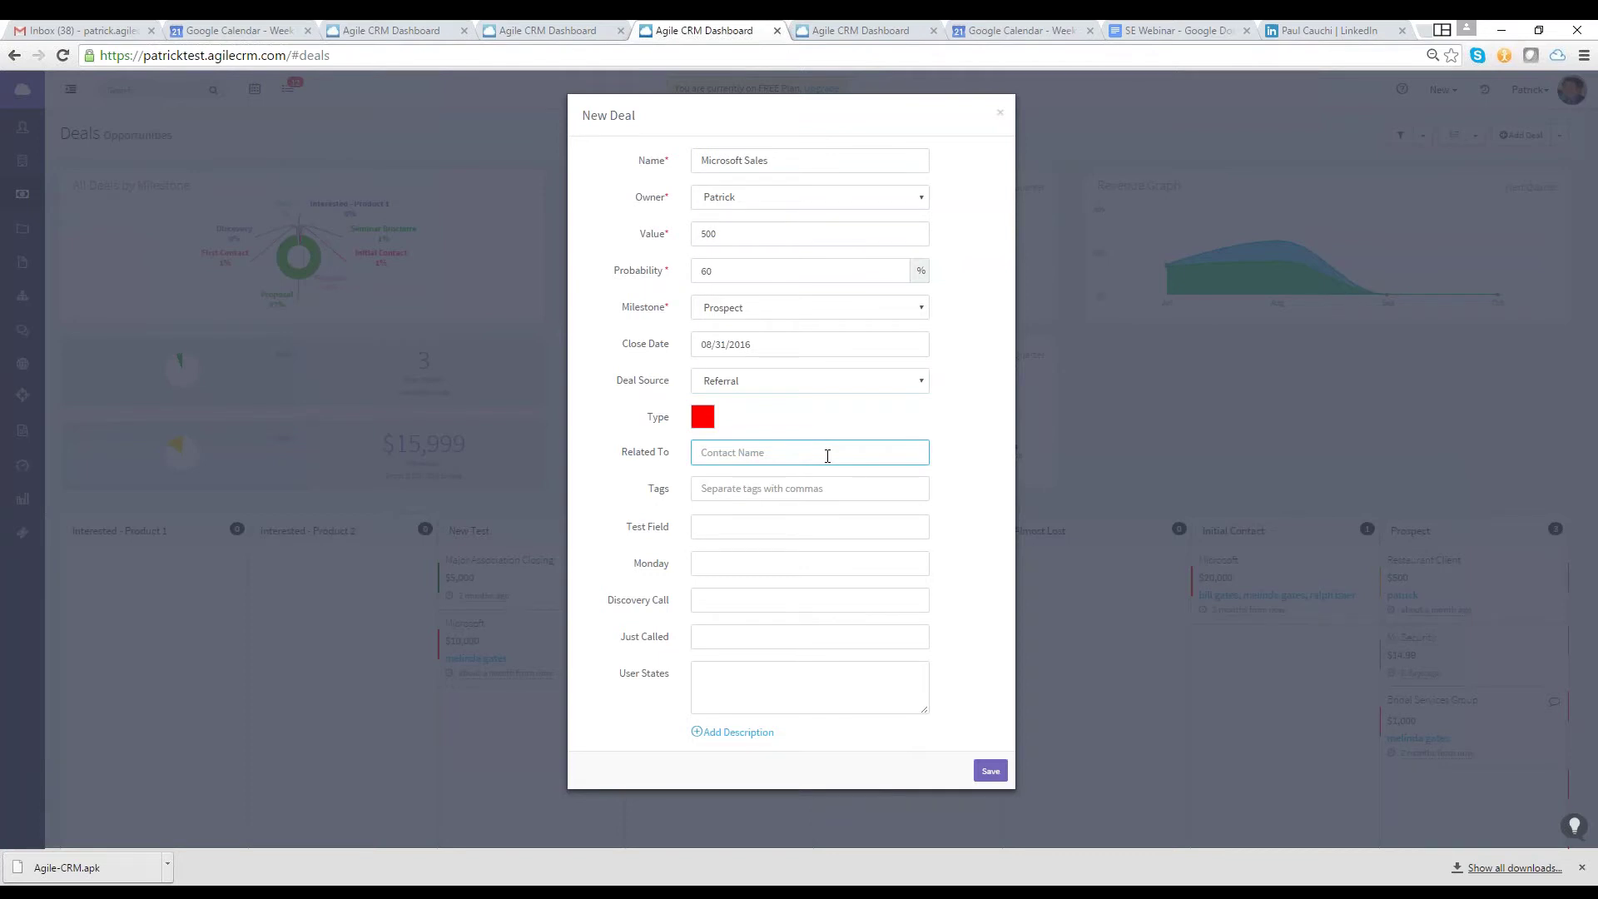
pyautogui.write('Melinda')
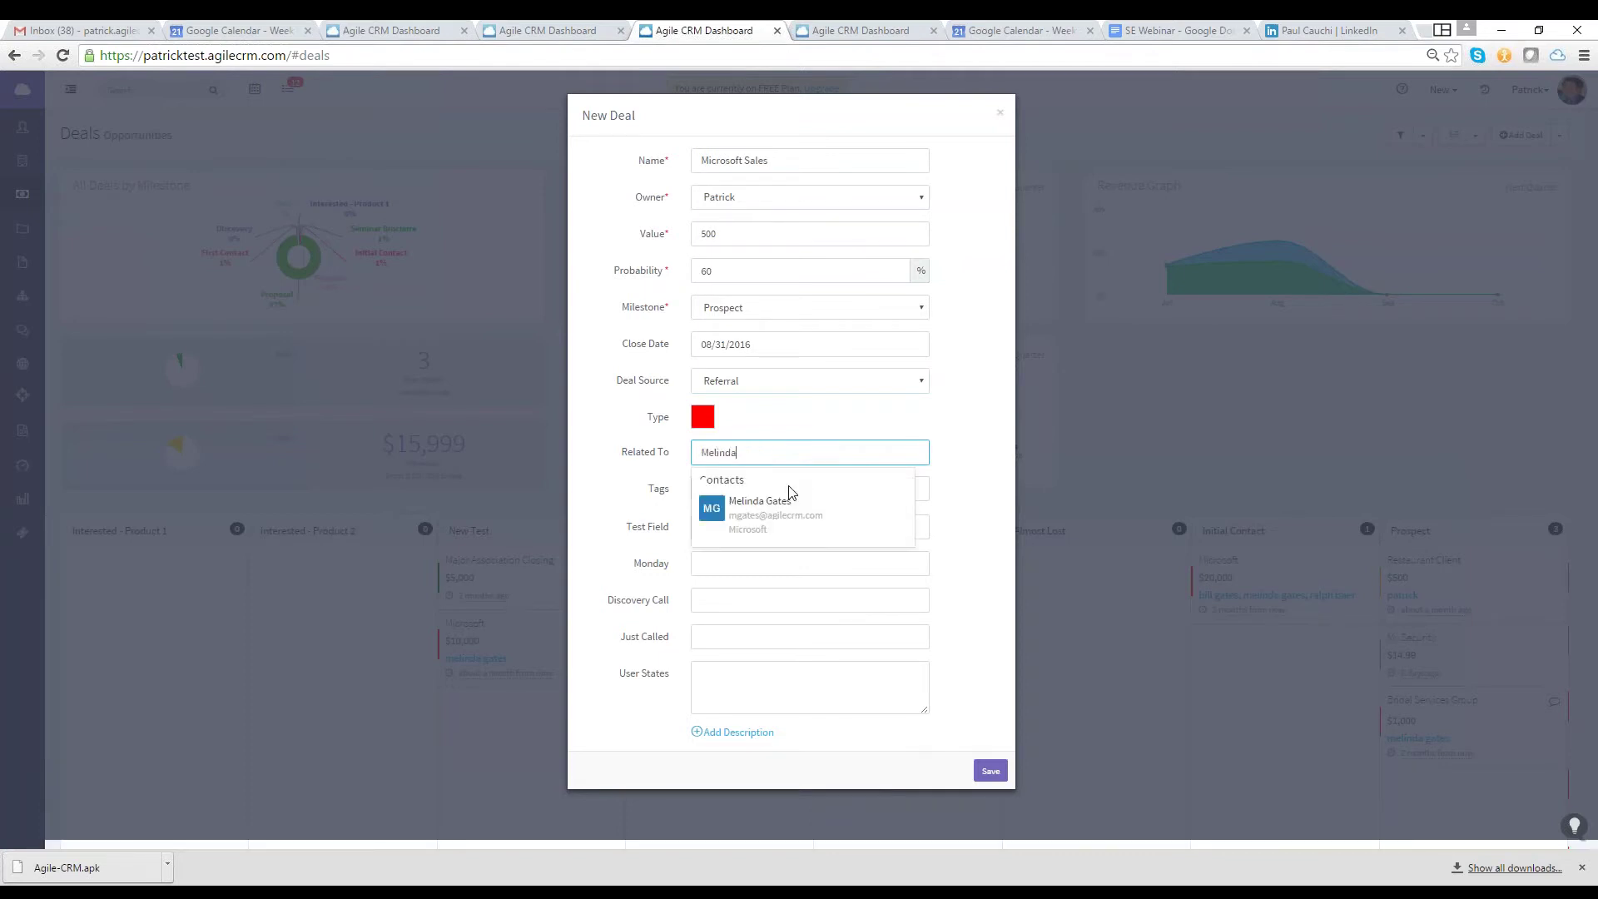
pyautogui.click(774, 508)
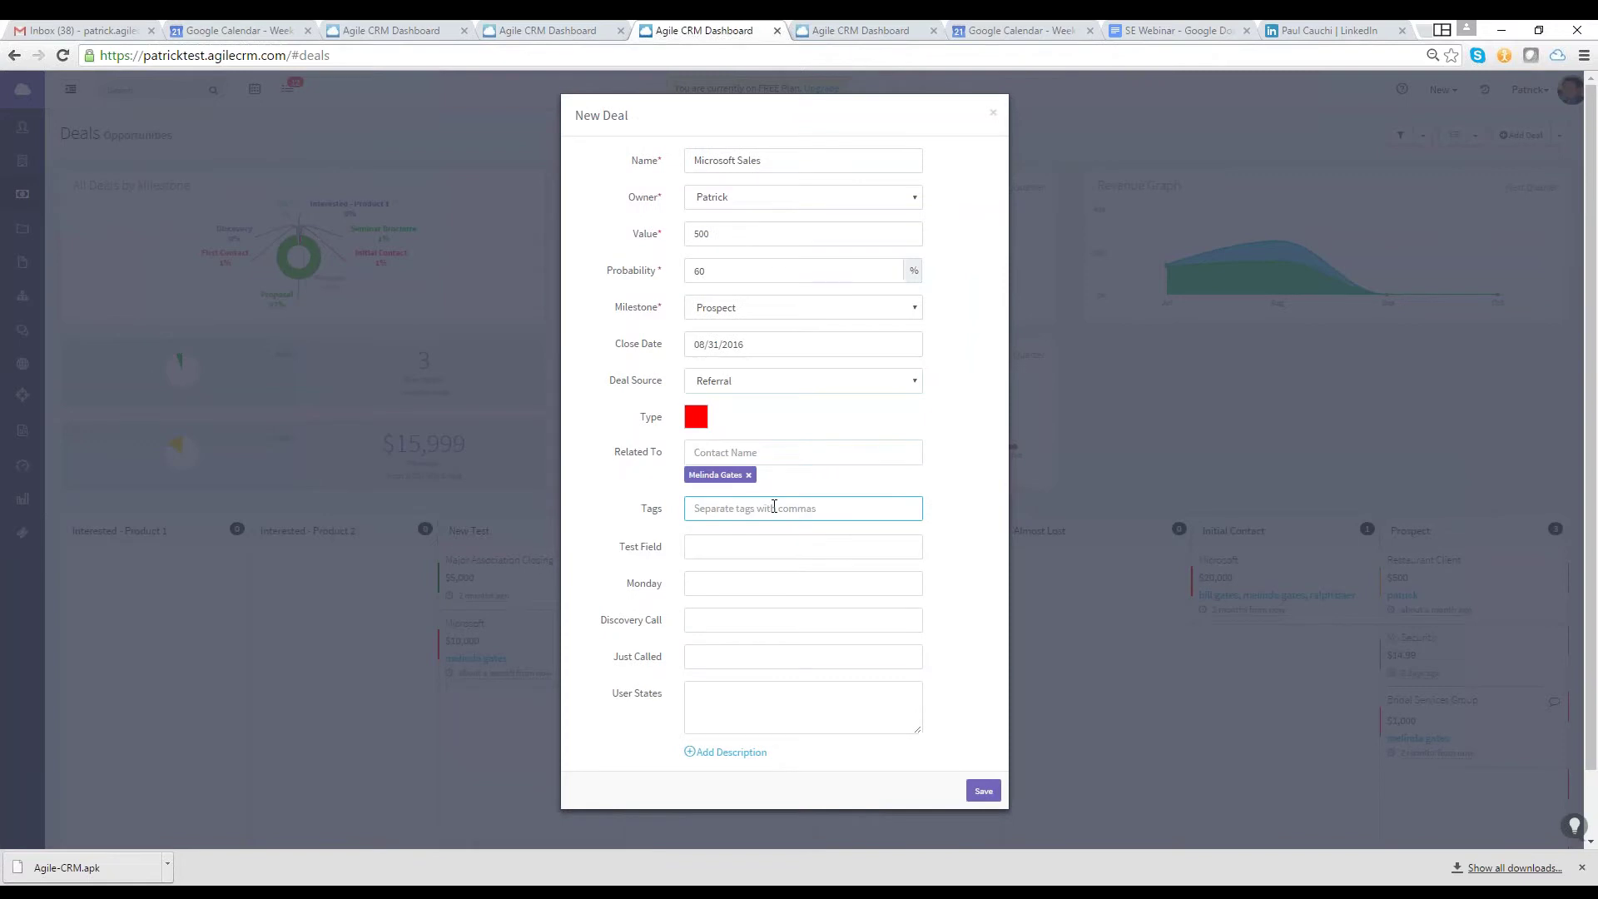
pyautogui.write('Microsoft')
# Save the Microsoft Sales deal, move the $20,000 Microsoft deal to Almost Lost, and open Microsoft Sales
pyautogui.click(983, 791)
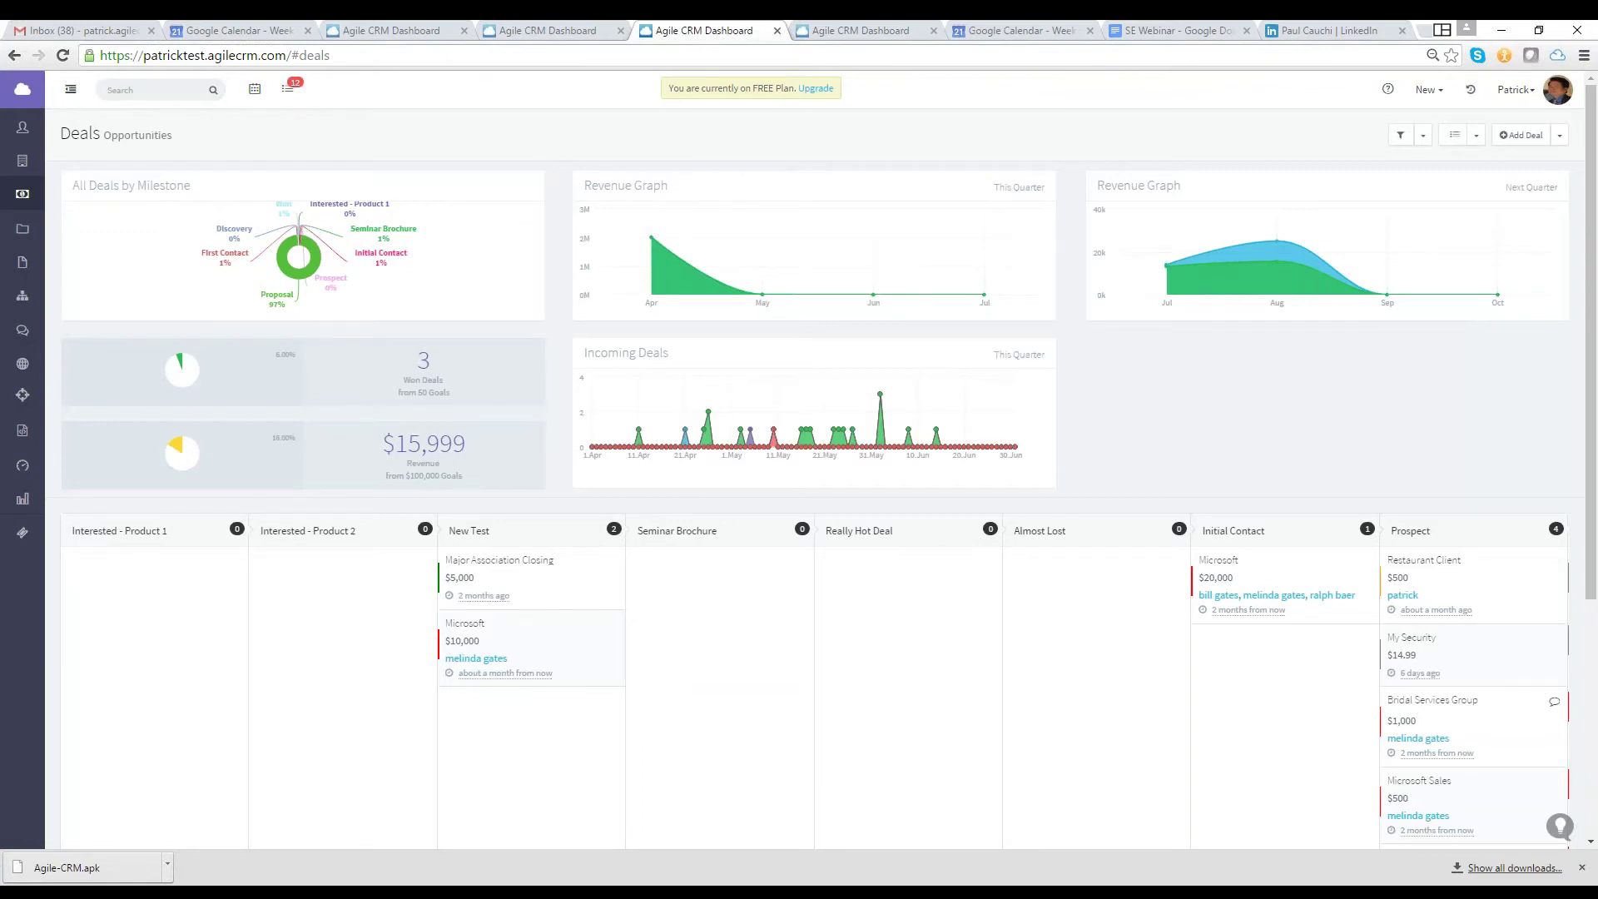
pyautogui.scroll(-3, 388, 153)
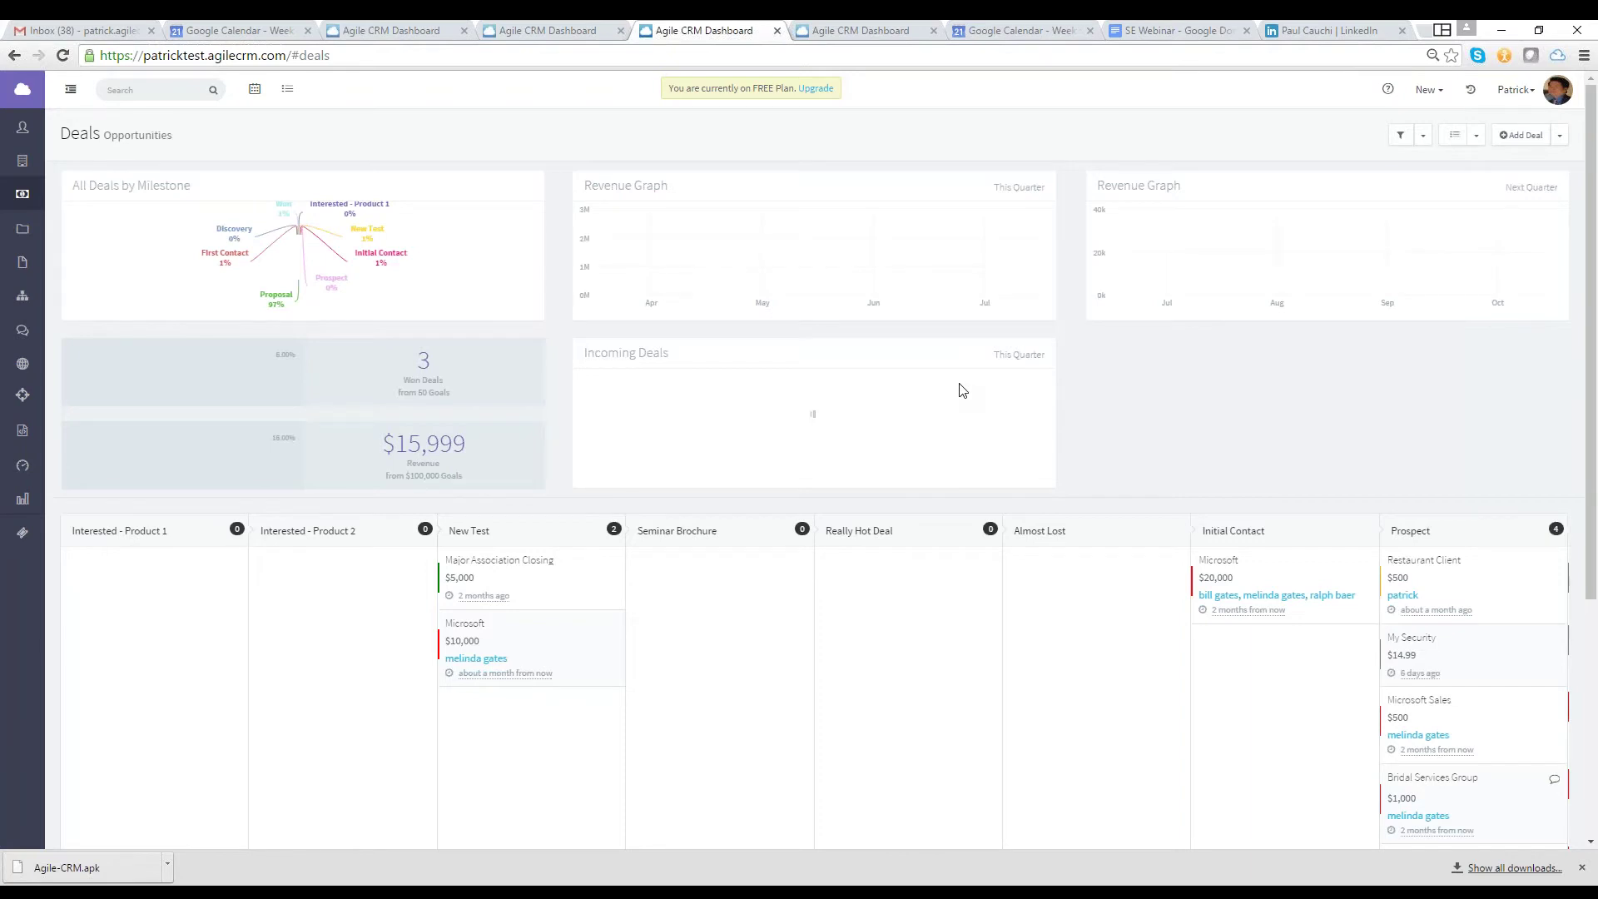
pyautogui.scroll(-2, 963, 390)
pyautogui.scroll(-1, 962, 391)
pyautogui.moveTo(1206, 354); pyautogui.dragTo(1077, 358)
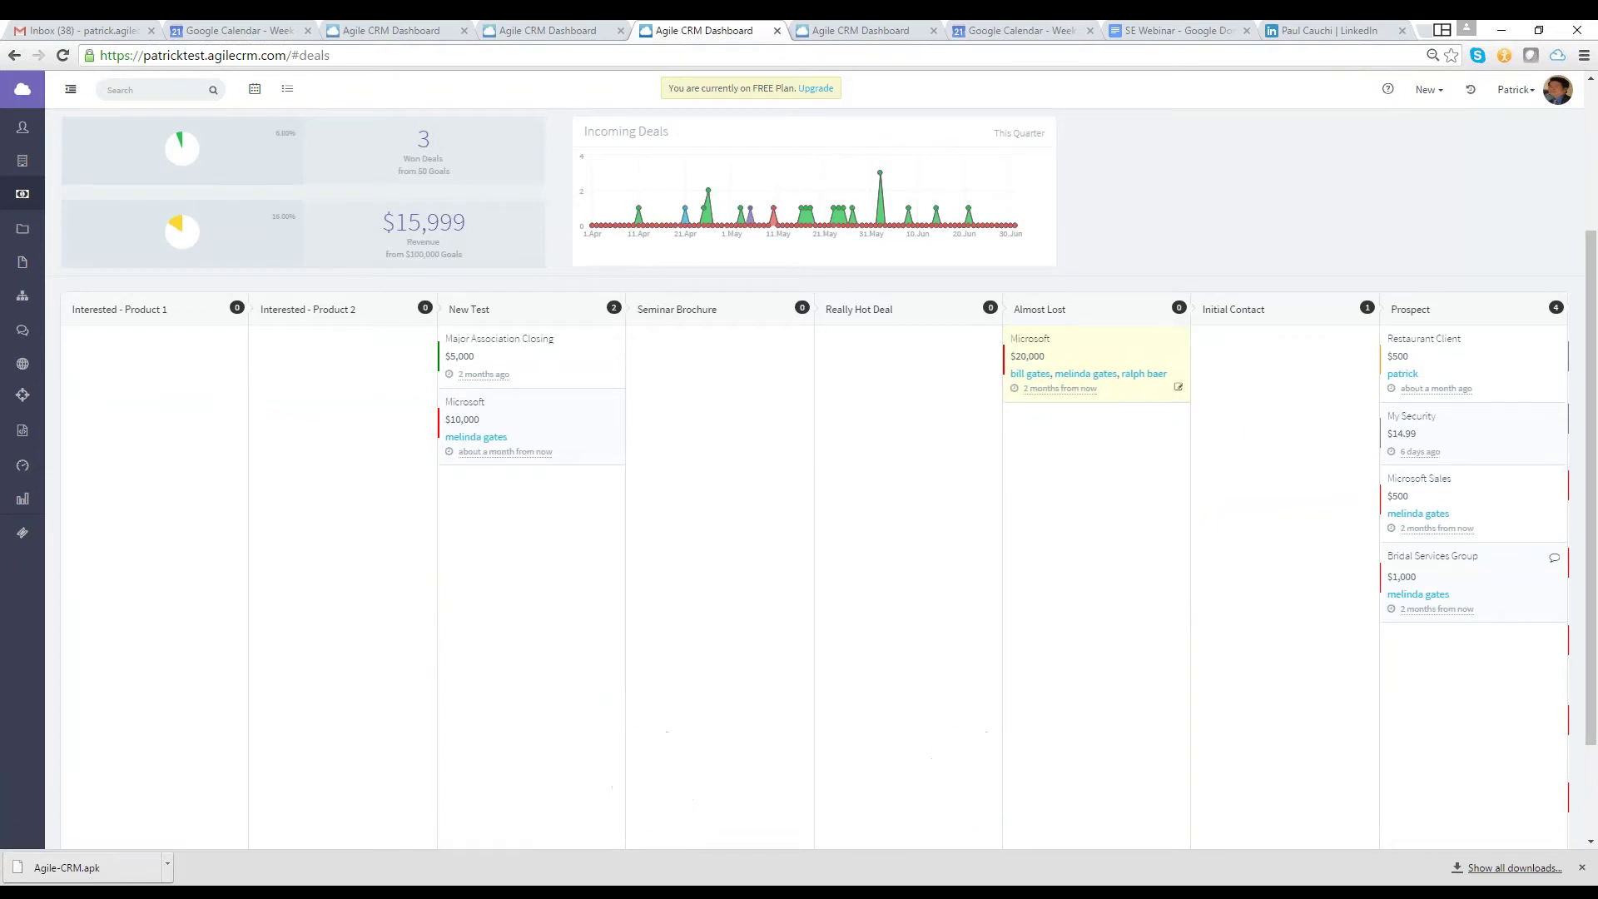
pyautogui.click(1417, 485)
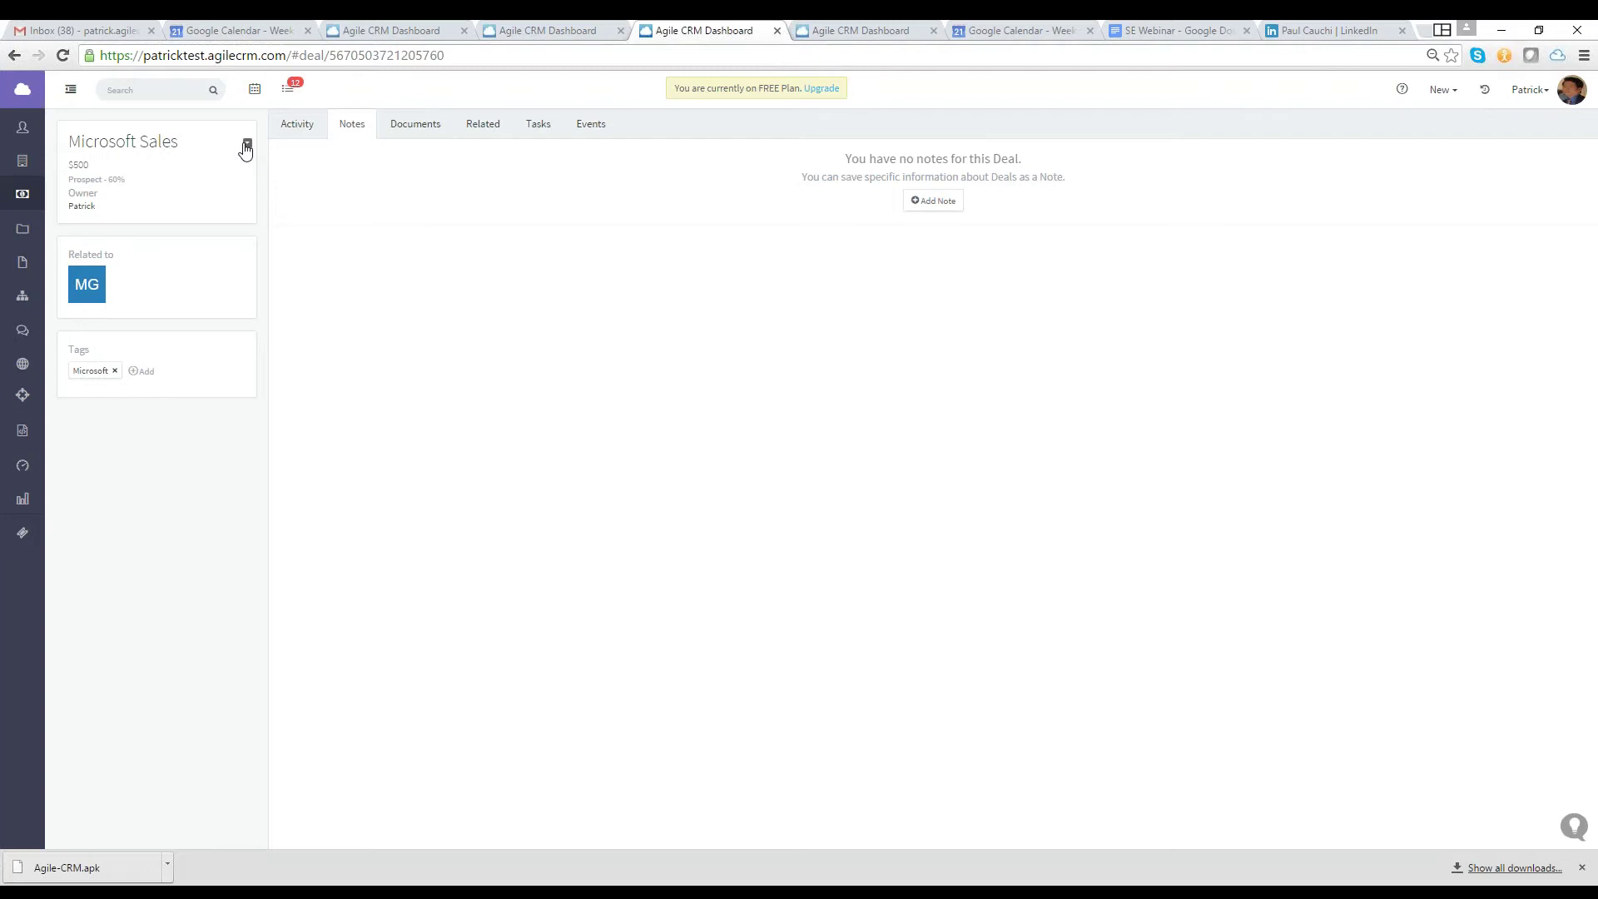
# Open the Microsoft Sales deal's edit form, then switch to the other account's Dashboard tab
pyautogui.click(246, 146)
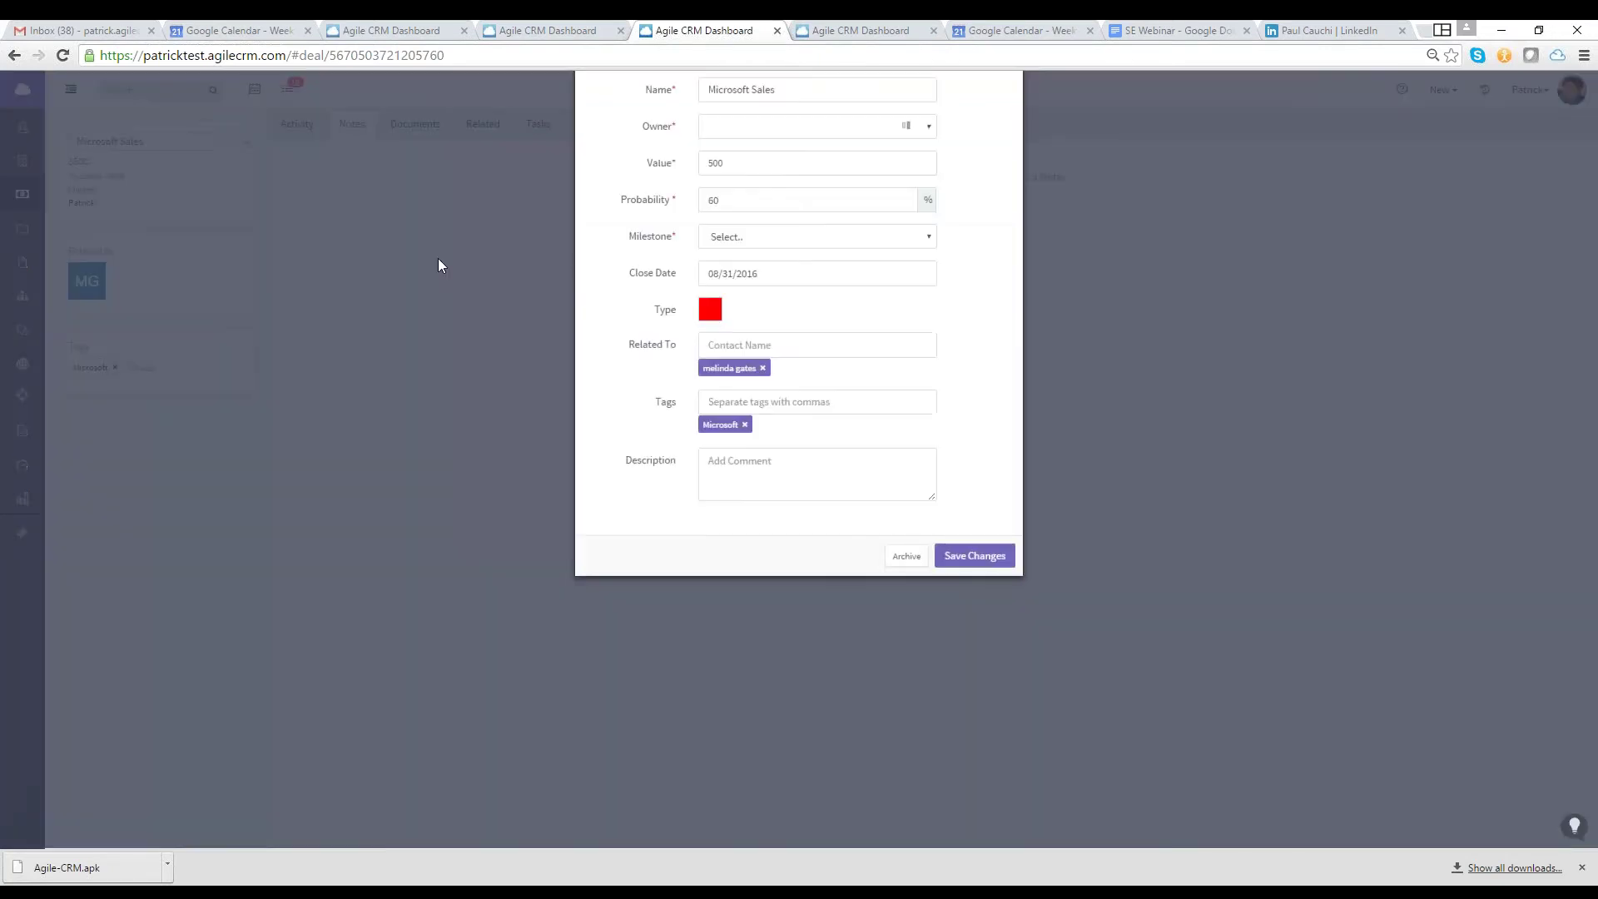
pyautogui.hotkey('ctrl', 'Tab')
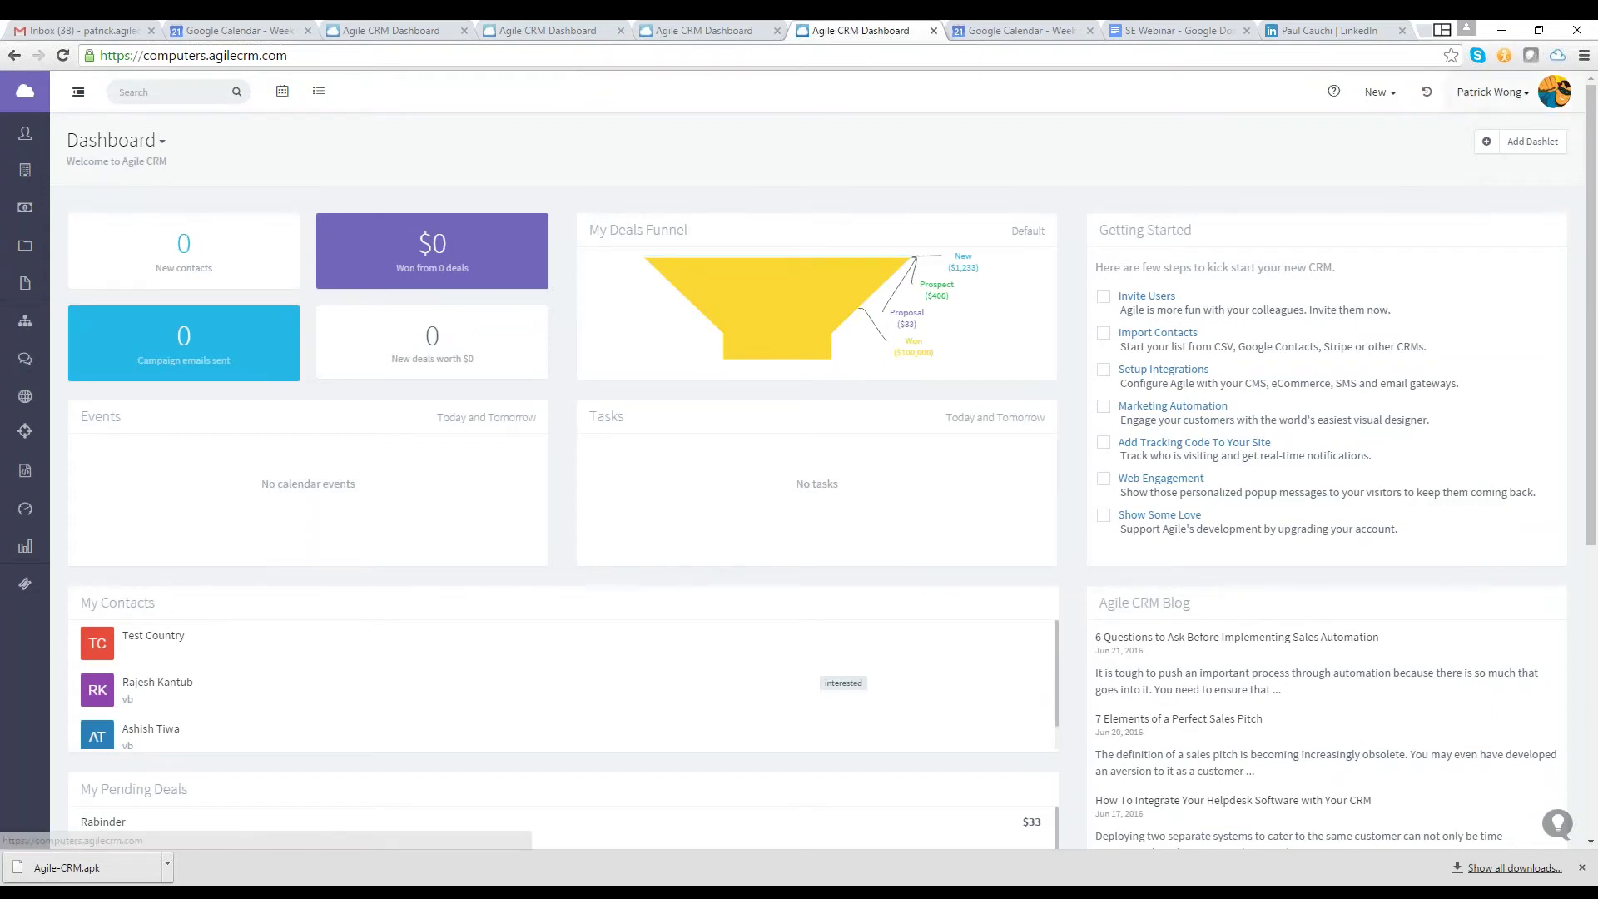
# In Admin Settings' Tracks and Milestones, create and save a deal track named Real Estate
pyautogui.click(1490, 91)
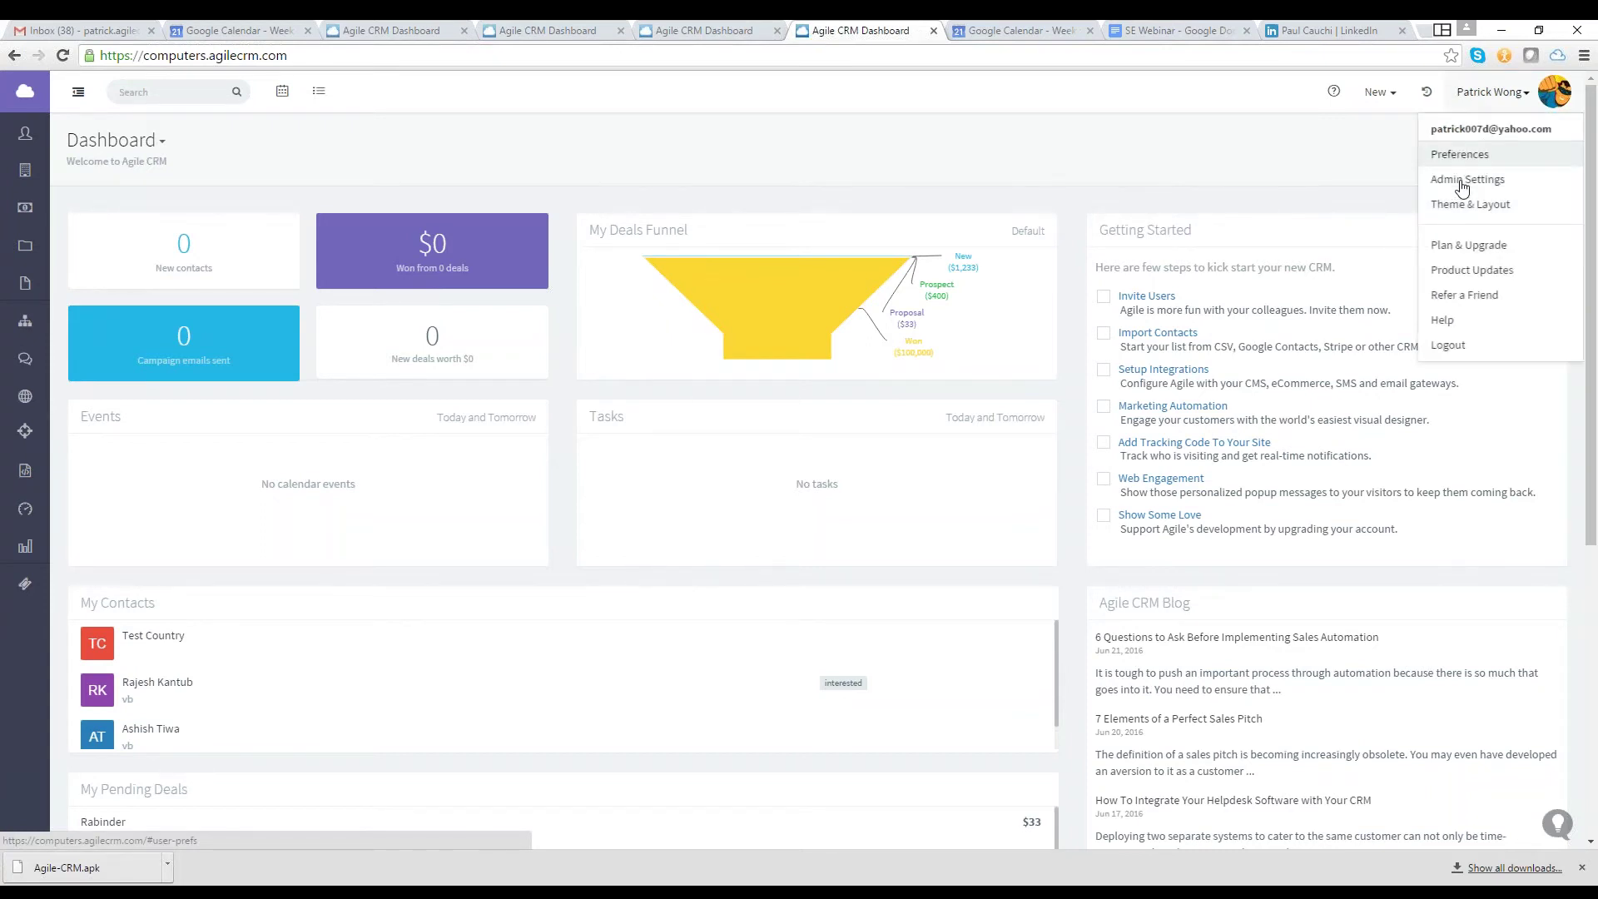
pyautogui.click(1462, 187)
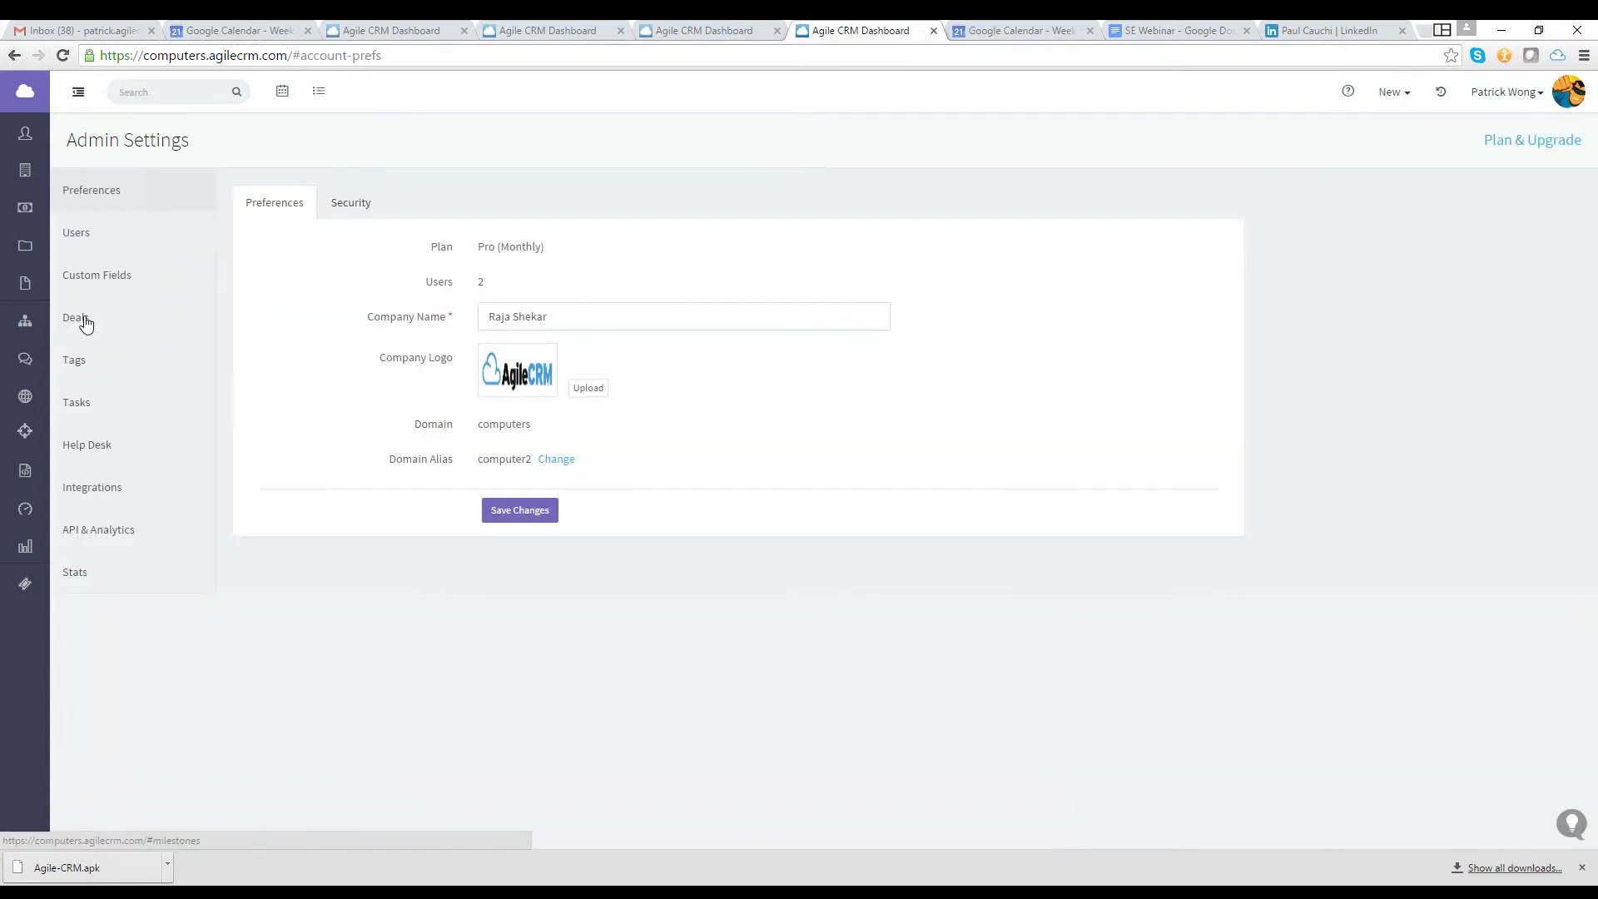
pyautogui.click(86, 323)
pyautogui.click(1320, 261)
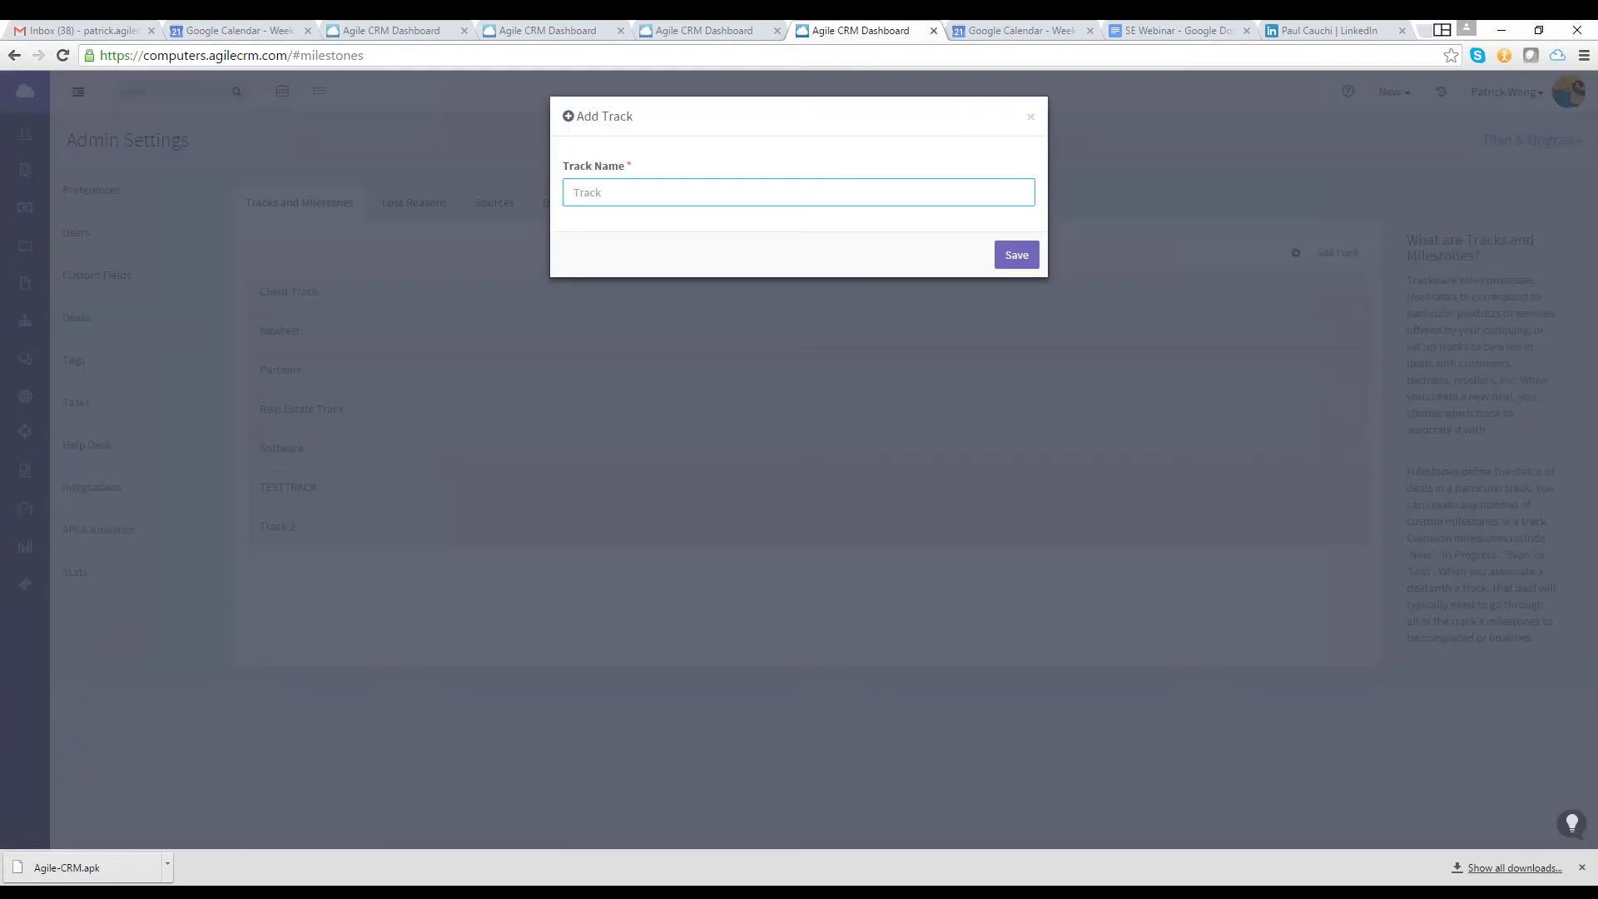
pyautogui.write('Real Estate')
pyautogui.click(1036, 253)
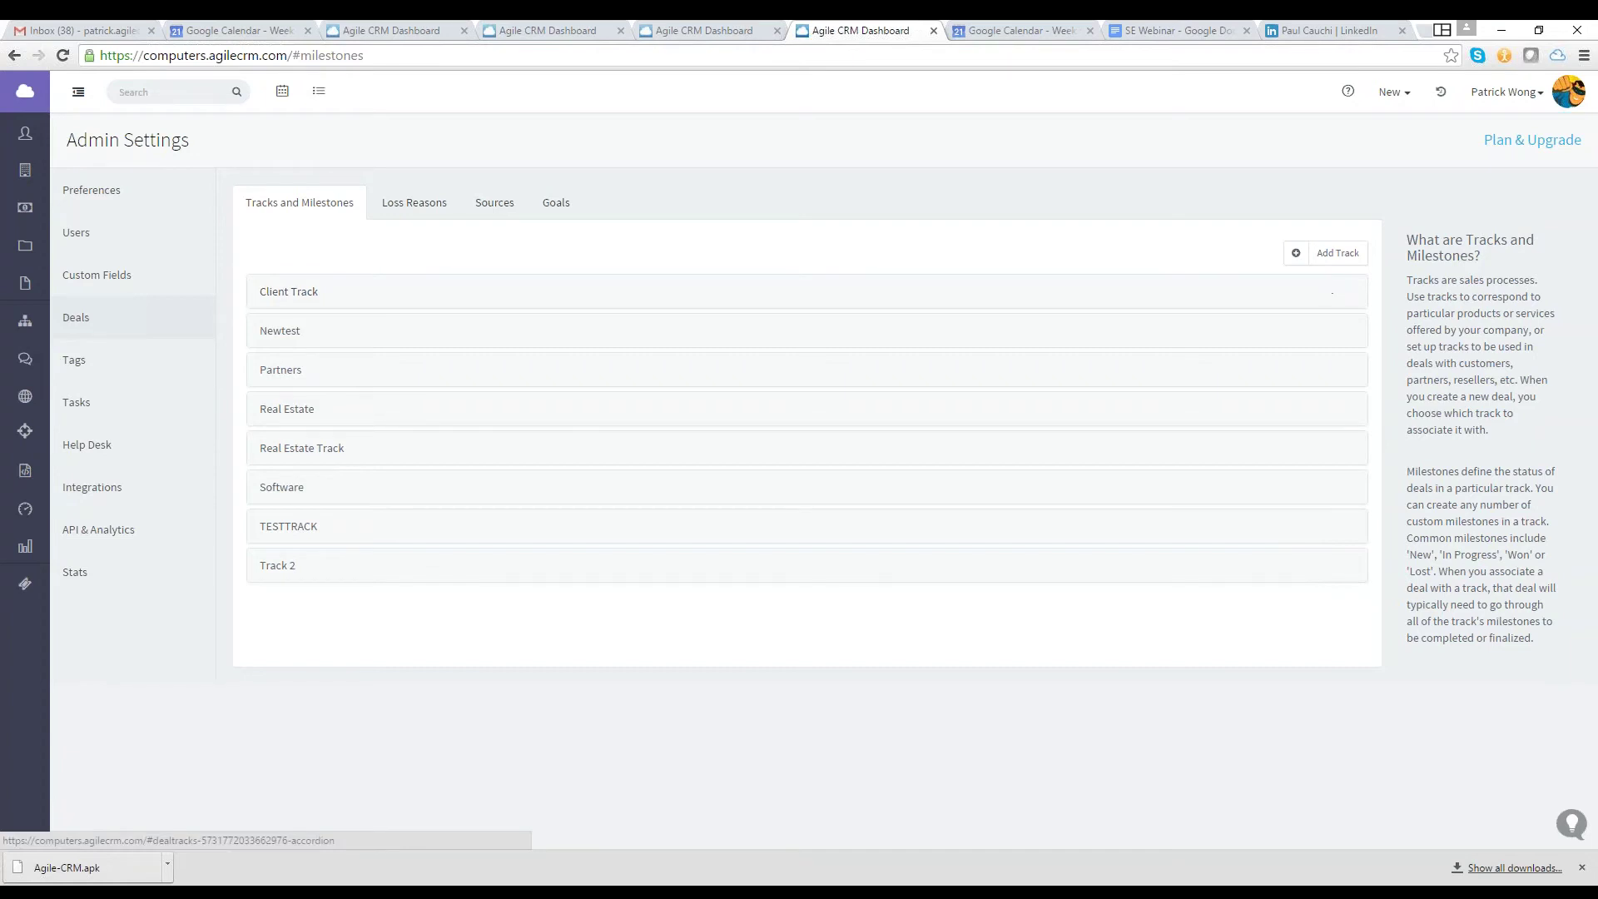
# Add the loss reason 'Was not ready', rewording the rejected apostrophe version
pyautogui.click(441, 207)
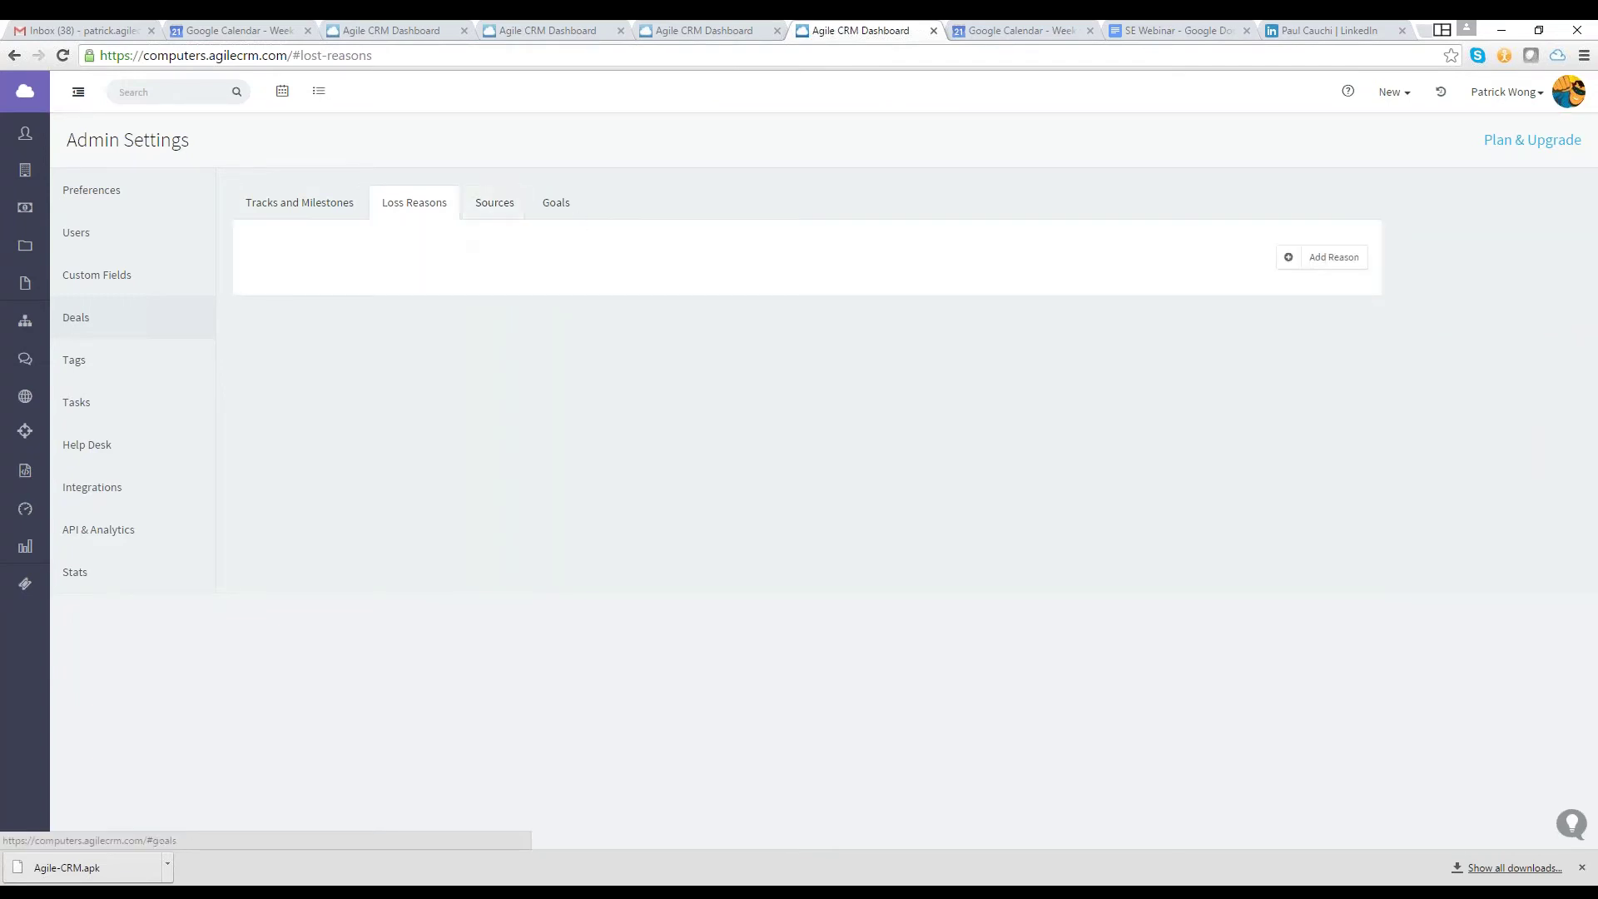
pyautogui.click(1319, 257)
pyautogui.click(1248, 258)
pyautogui.write('Didn')
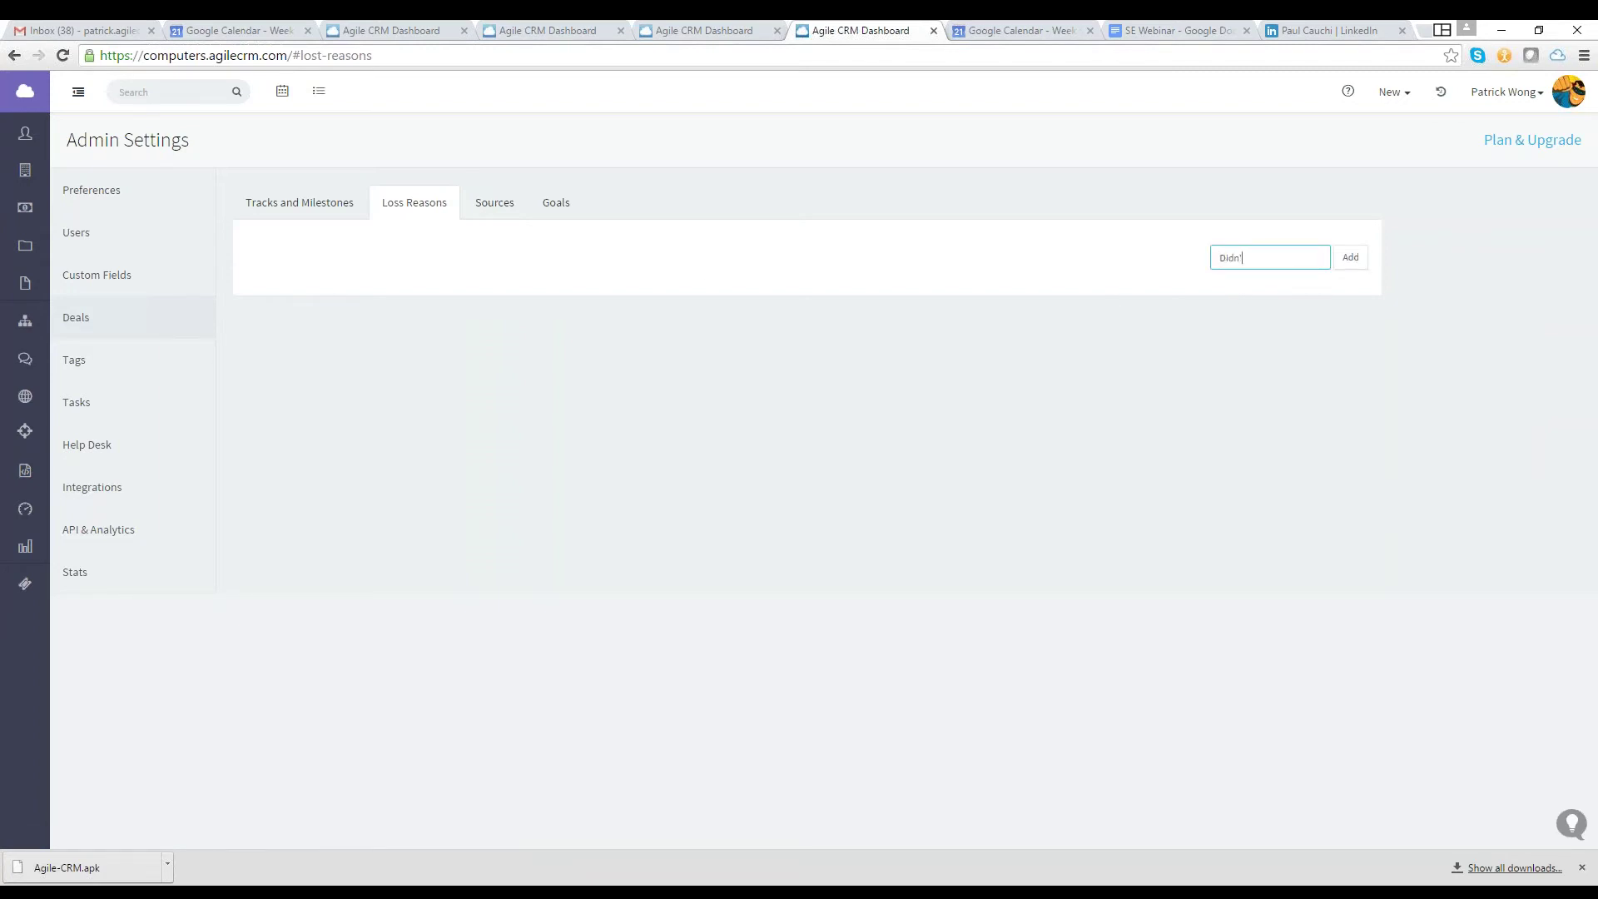
pyautogui.write("'t")
pyautogui.press('BackSpace')
pyautogui.press('BackSpace')
pyautogui.press('BackSpace')
pyautogui.press('BackSpace')
pyautogui.press('BackSpace')
pyautogui.press('BackSpace')
pyautogui.write("Wasn't ready")
pyautogui.press('Return')
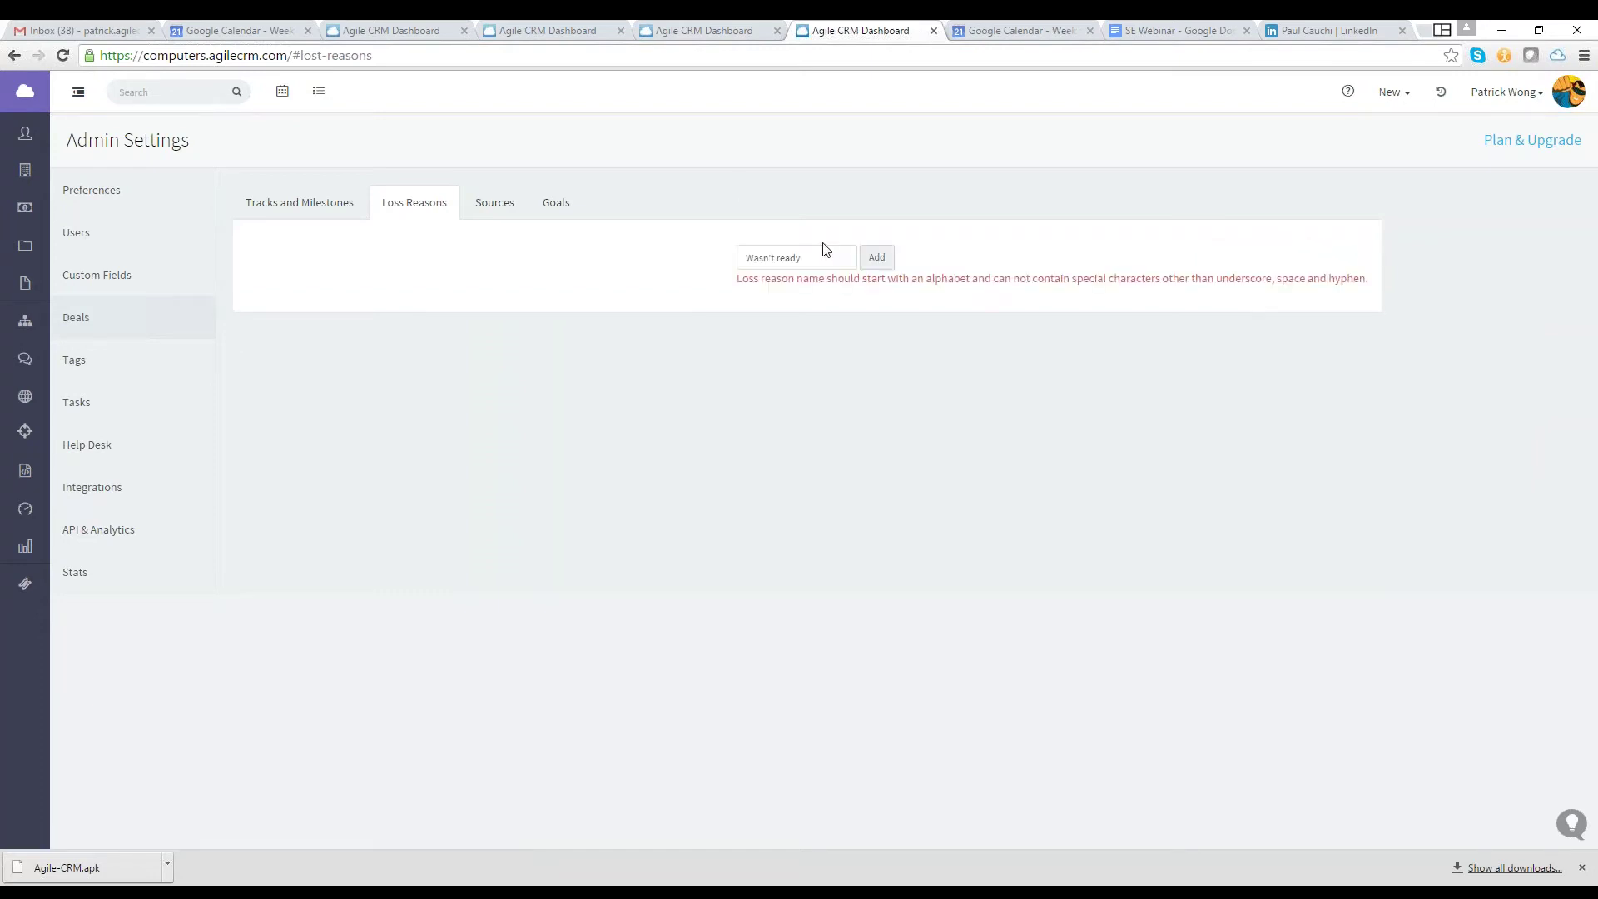
pyautogui.click(820, 258)
pyautogui.press('BackSpace')
pyautogui.press('BackSpace')
pyautogui.press('BackSpace')
pyautogui.press('BackSpace')
pyautogui.press('BackSpace')
pyautogui.press('BackSpace')
pyautogui.press('BackSpace')
pyautogui.press('BackSpace')
pyautogui.press('BackSpace')
pyautogui.write('not ready')
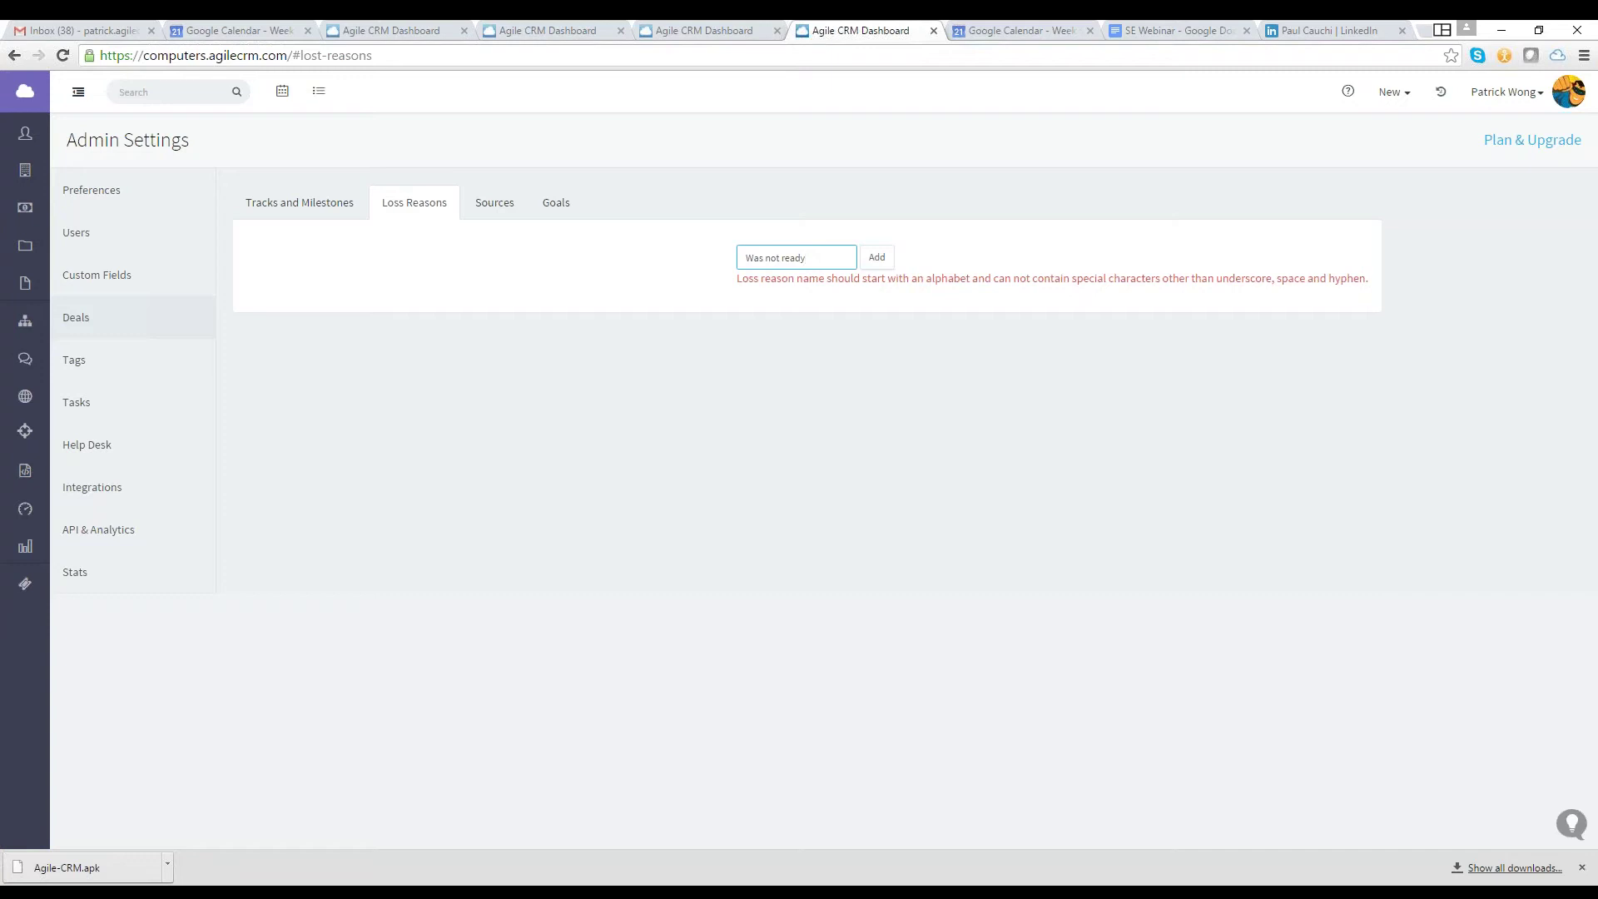
pyautogui.click(876, 259)
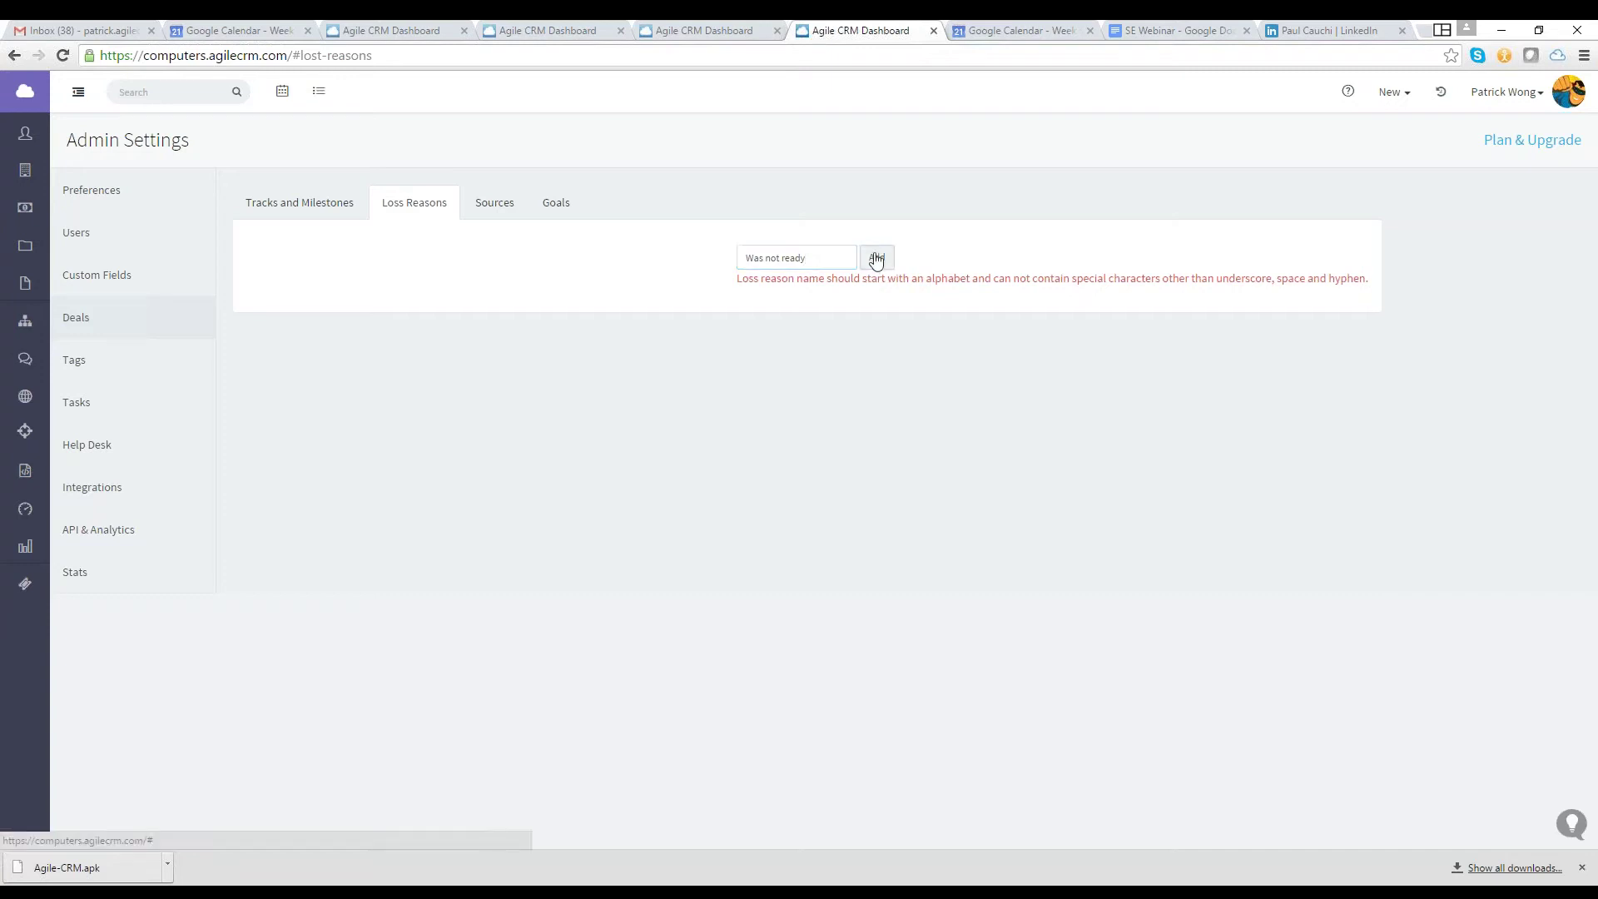
pyautogui.click(870, 259)
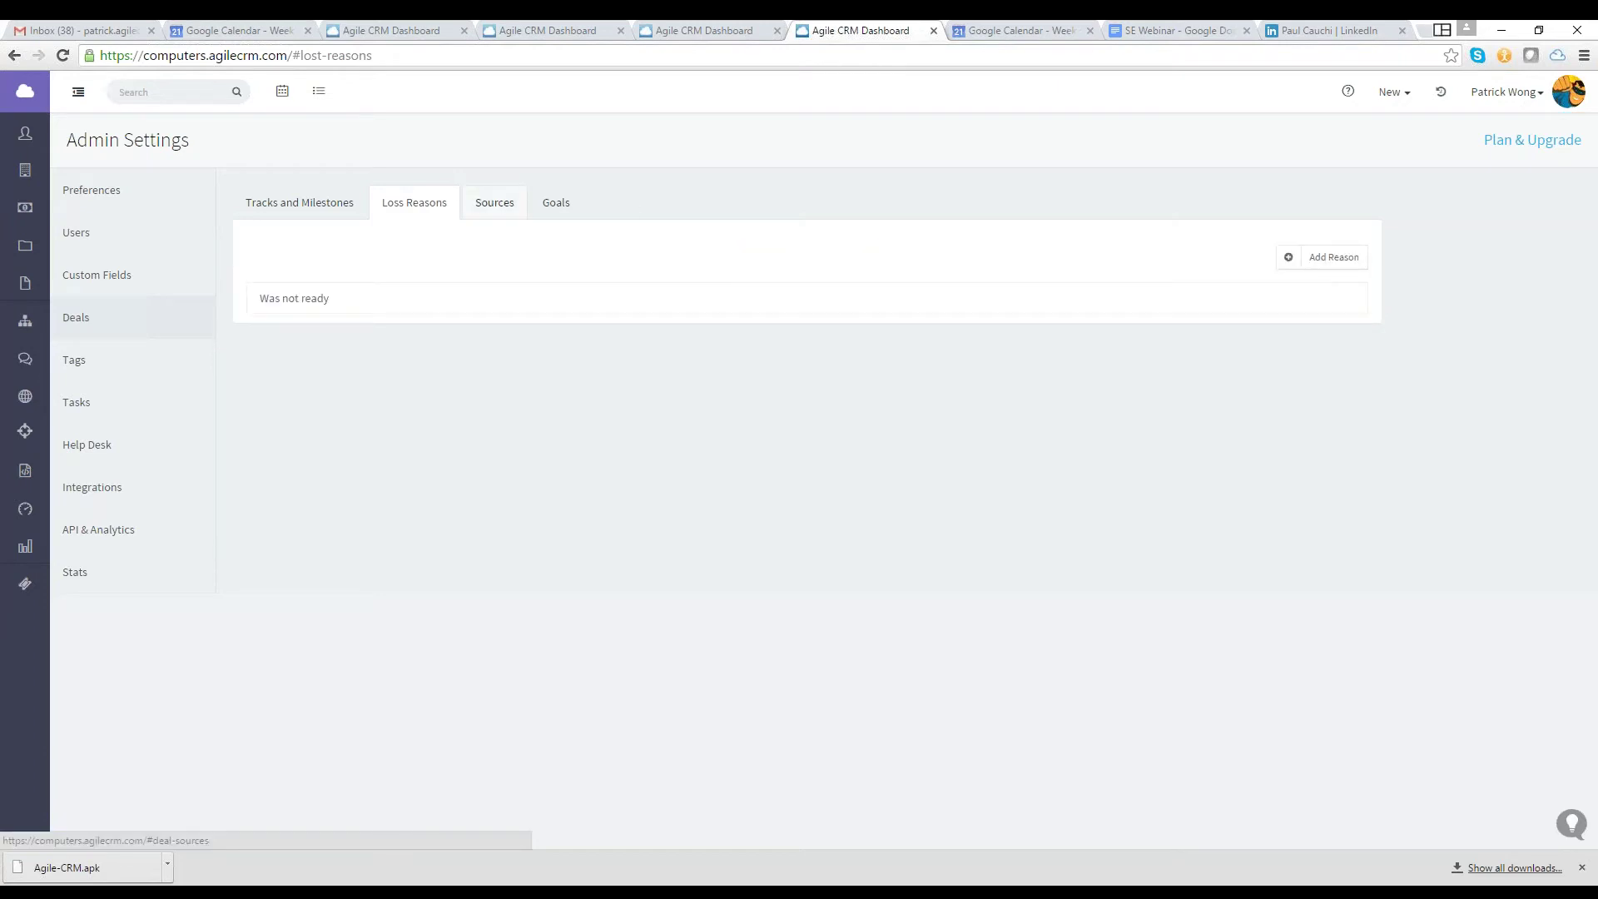
# Add Friend to the deal sources list, then switch to the Goals tab
pyautogui.click(494, 202)
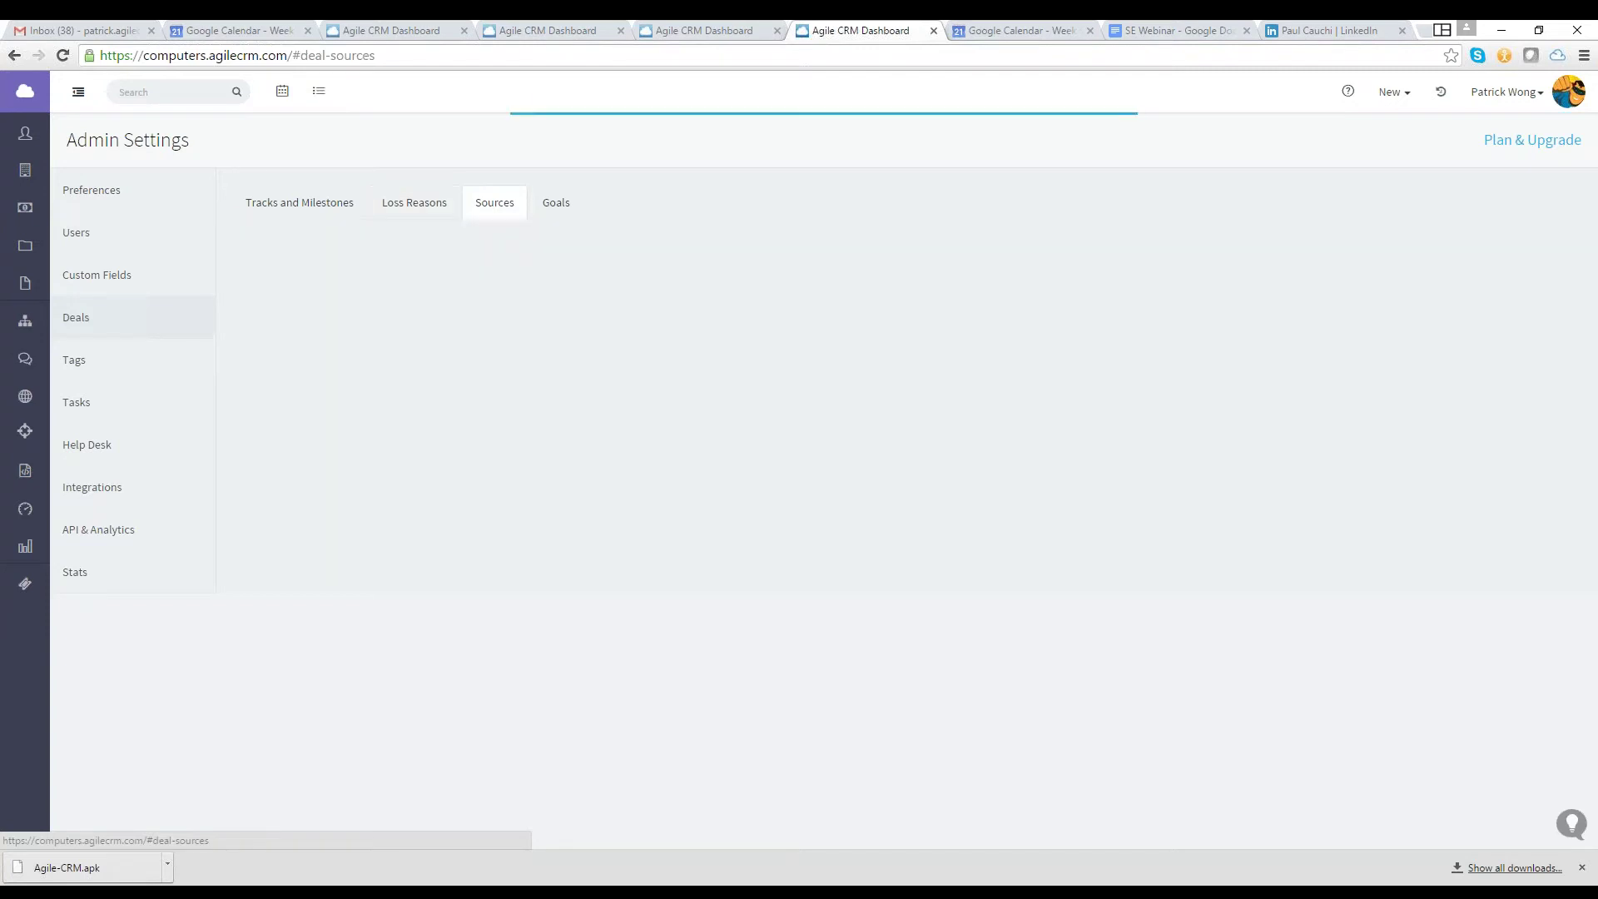
pyautogui.click(1314, 258)
pyautogui.write('Friend')
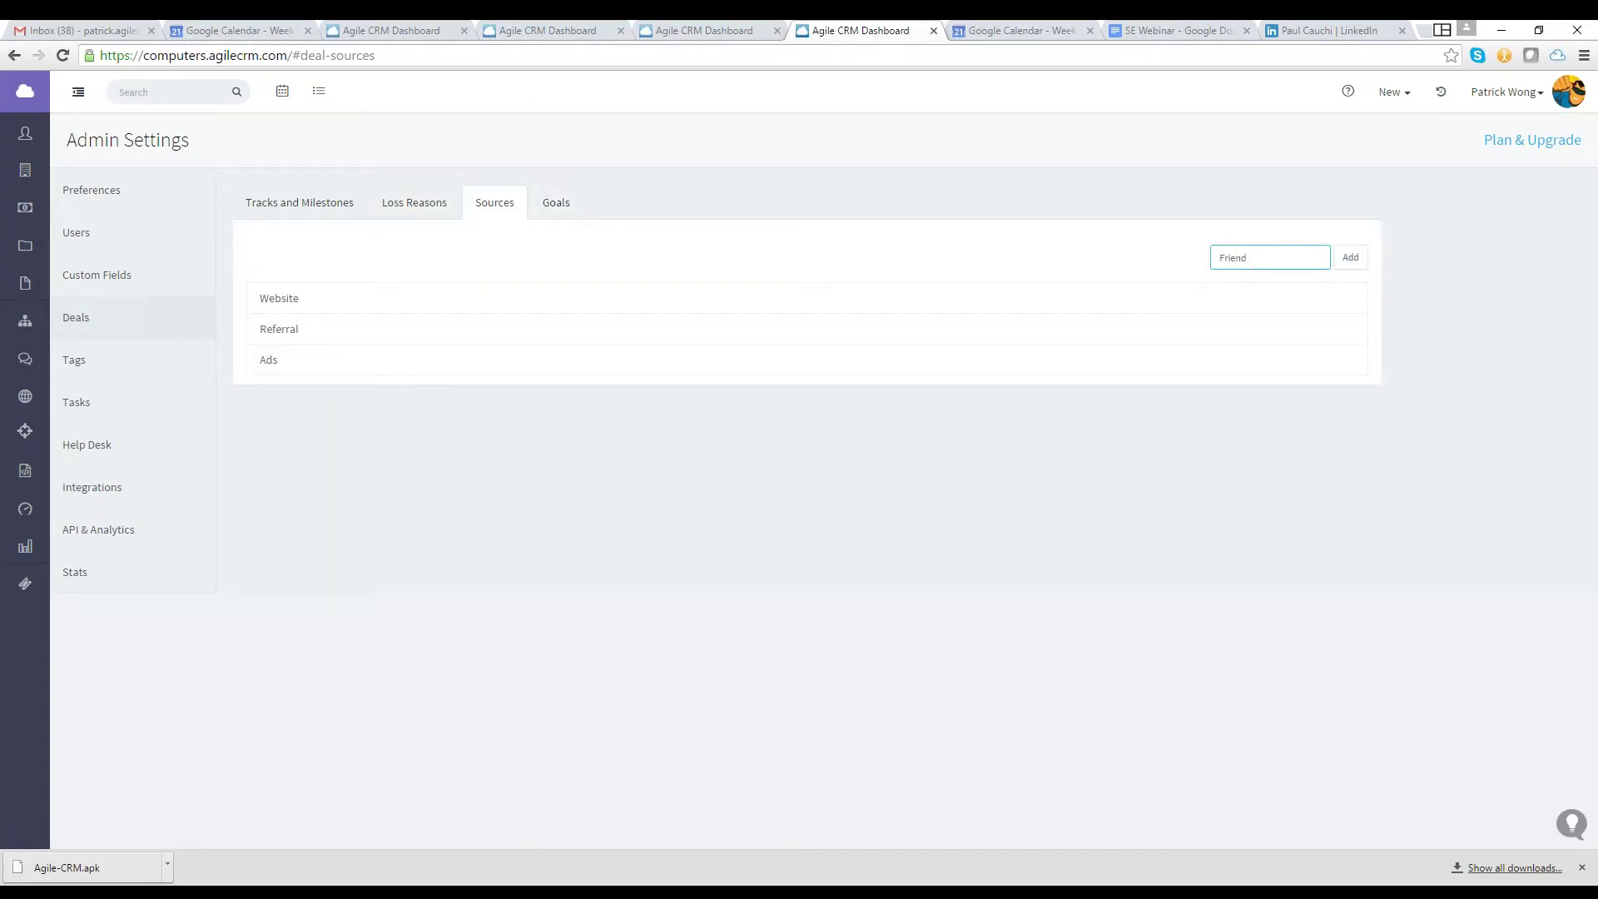
pyautogui.click(1347, 263)
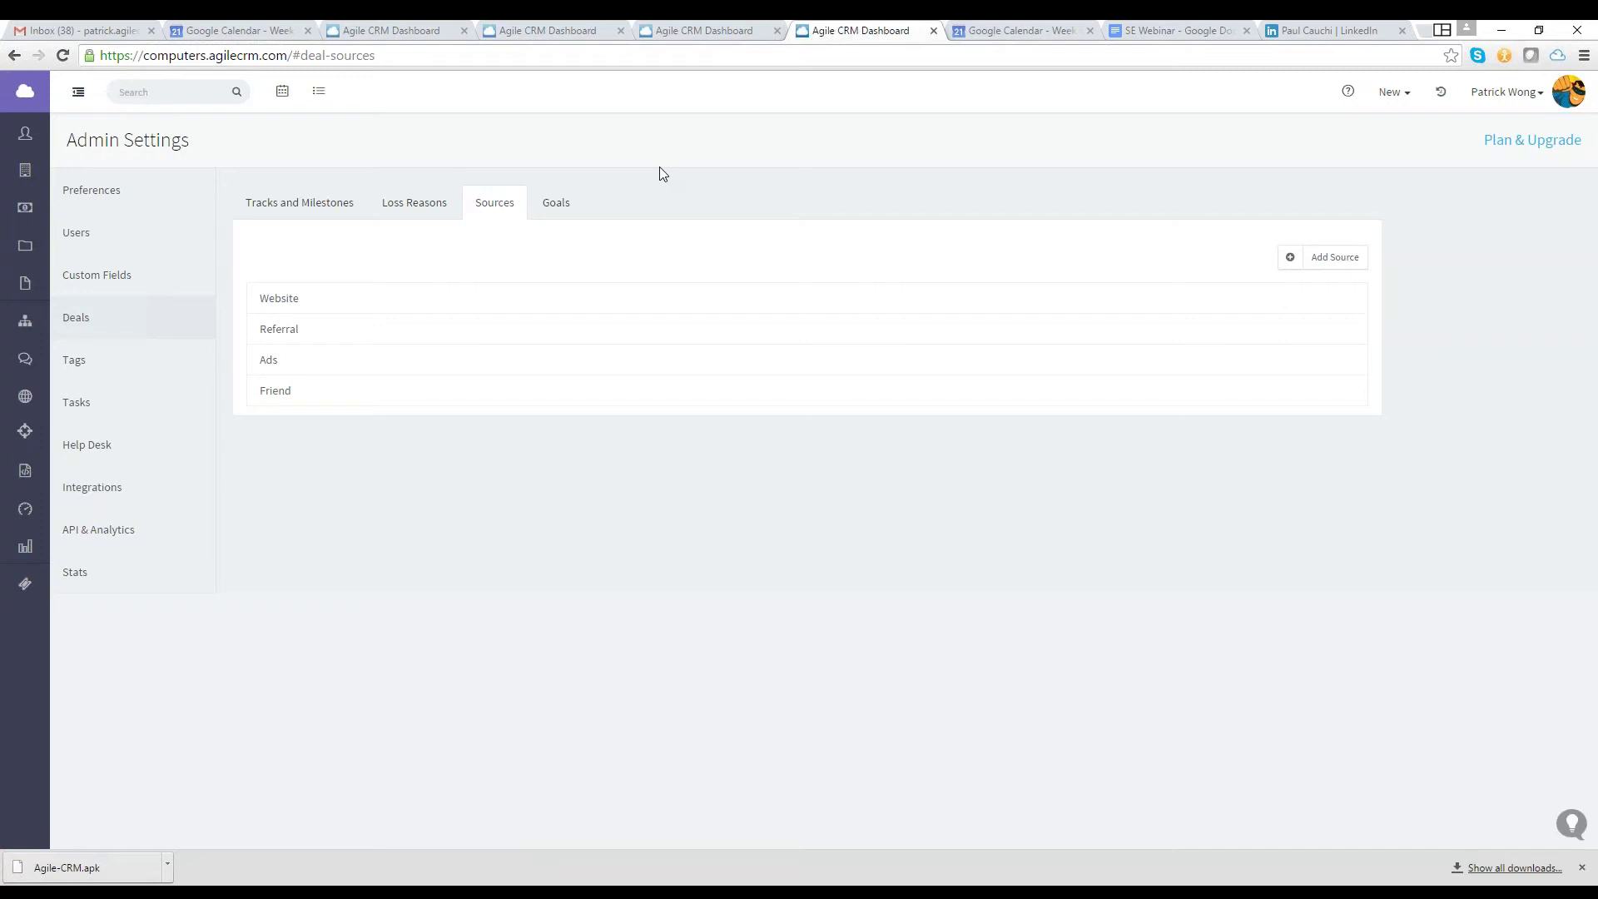
pyautogui.click(556, 204)
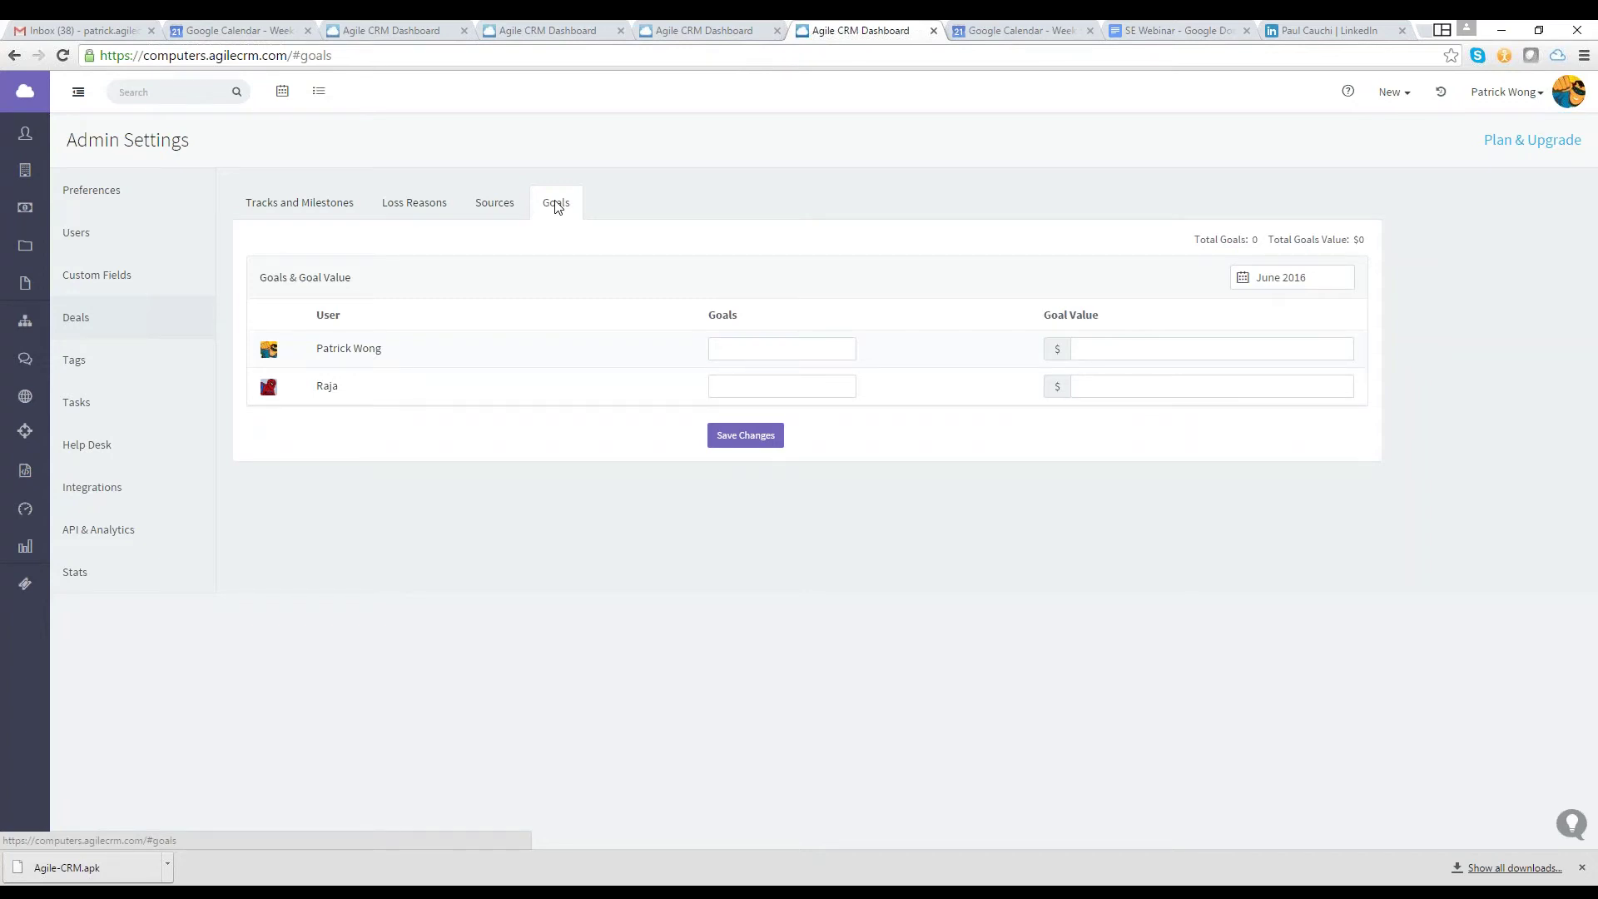
# Save June 2016 goals: first user 25 deals and $10,000, second user 30 deals and $4,000
pyautogui.click(782, 350)
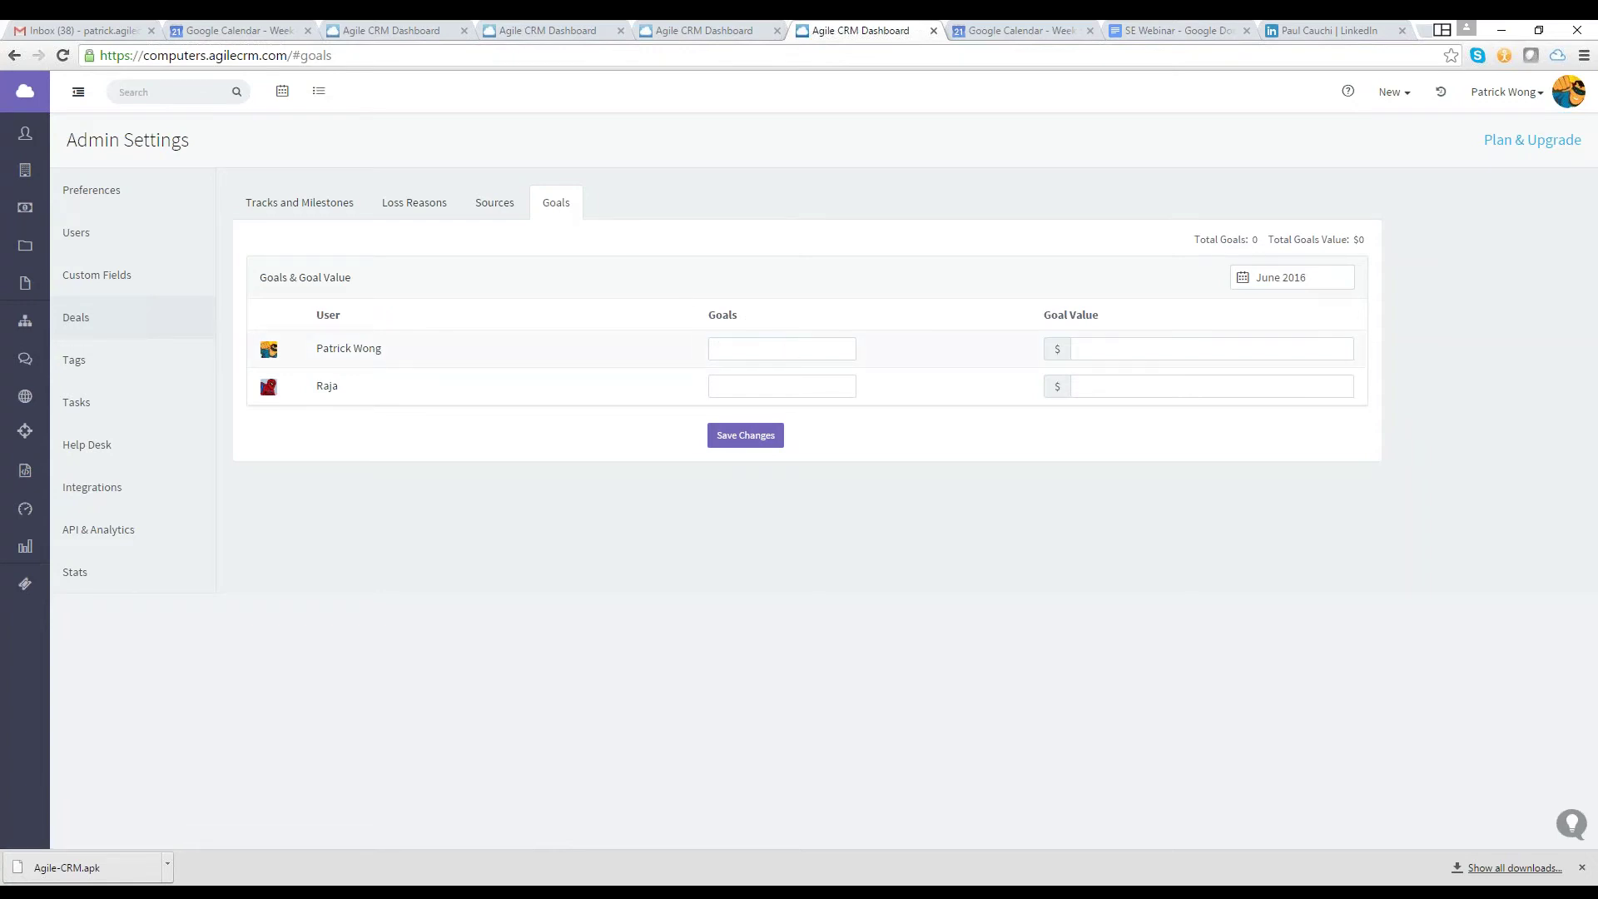
pyautogui.write('25')
pyautogui.click(1095, 356)
pyautogui.write('1')
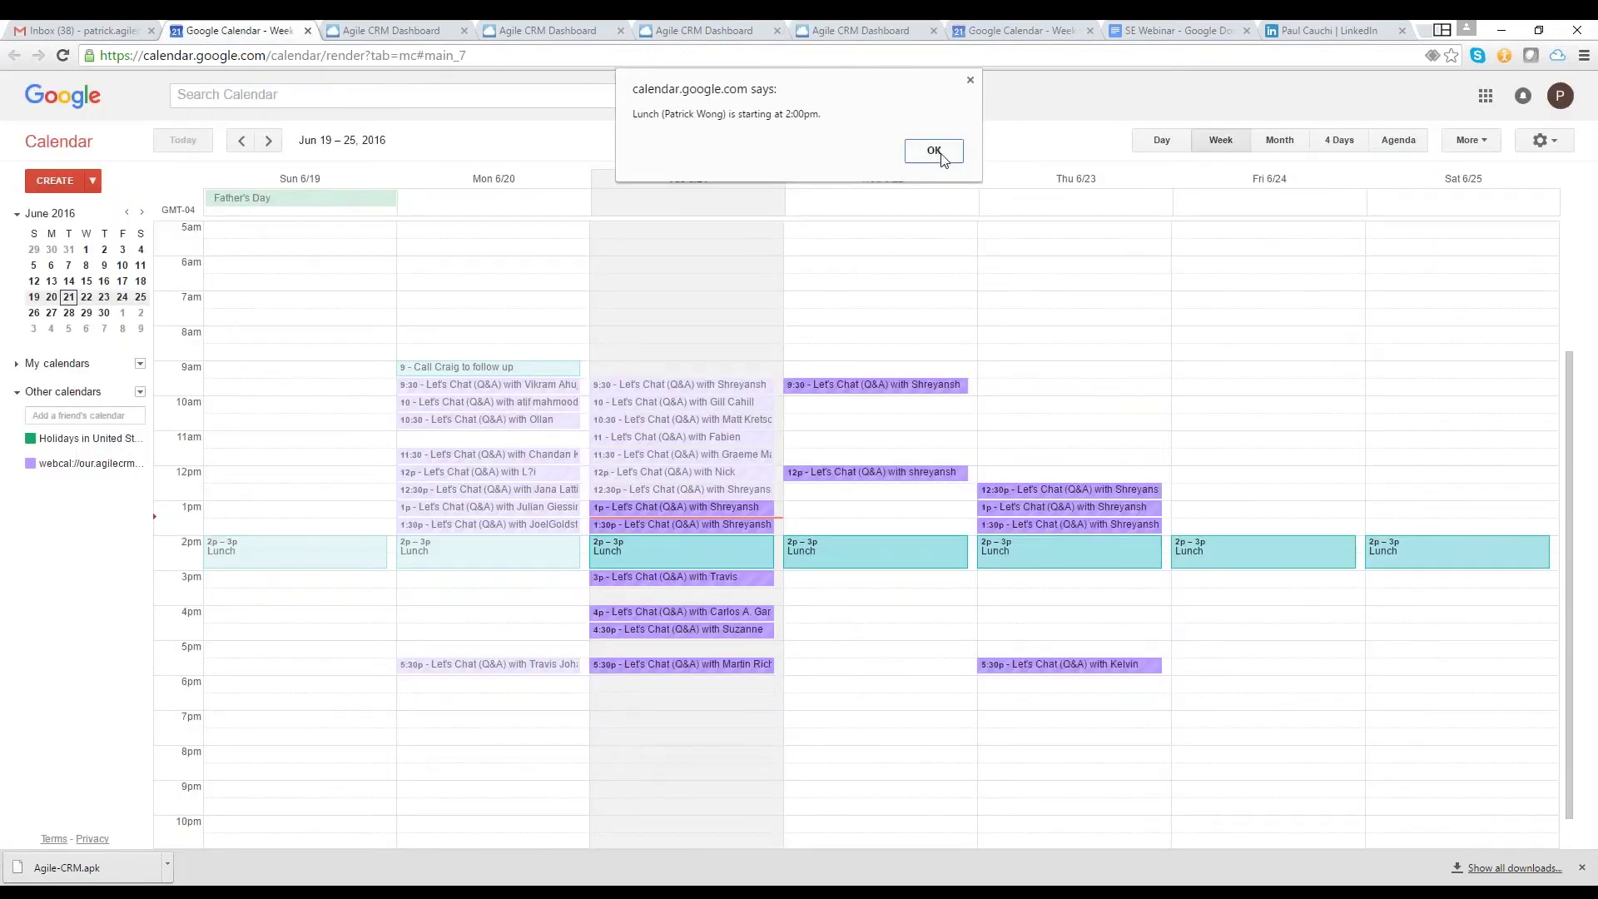
pyautogui.click(934, 151)
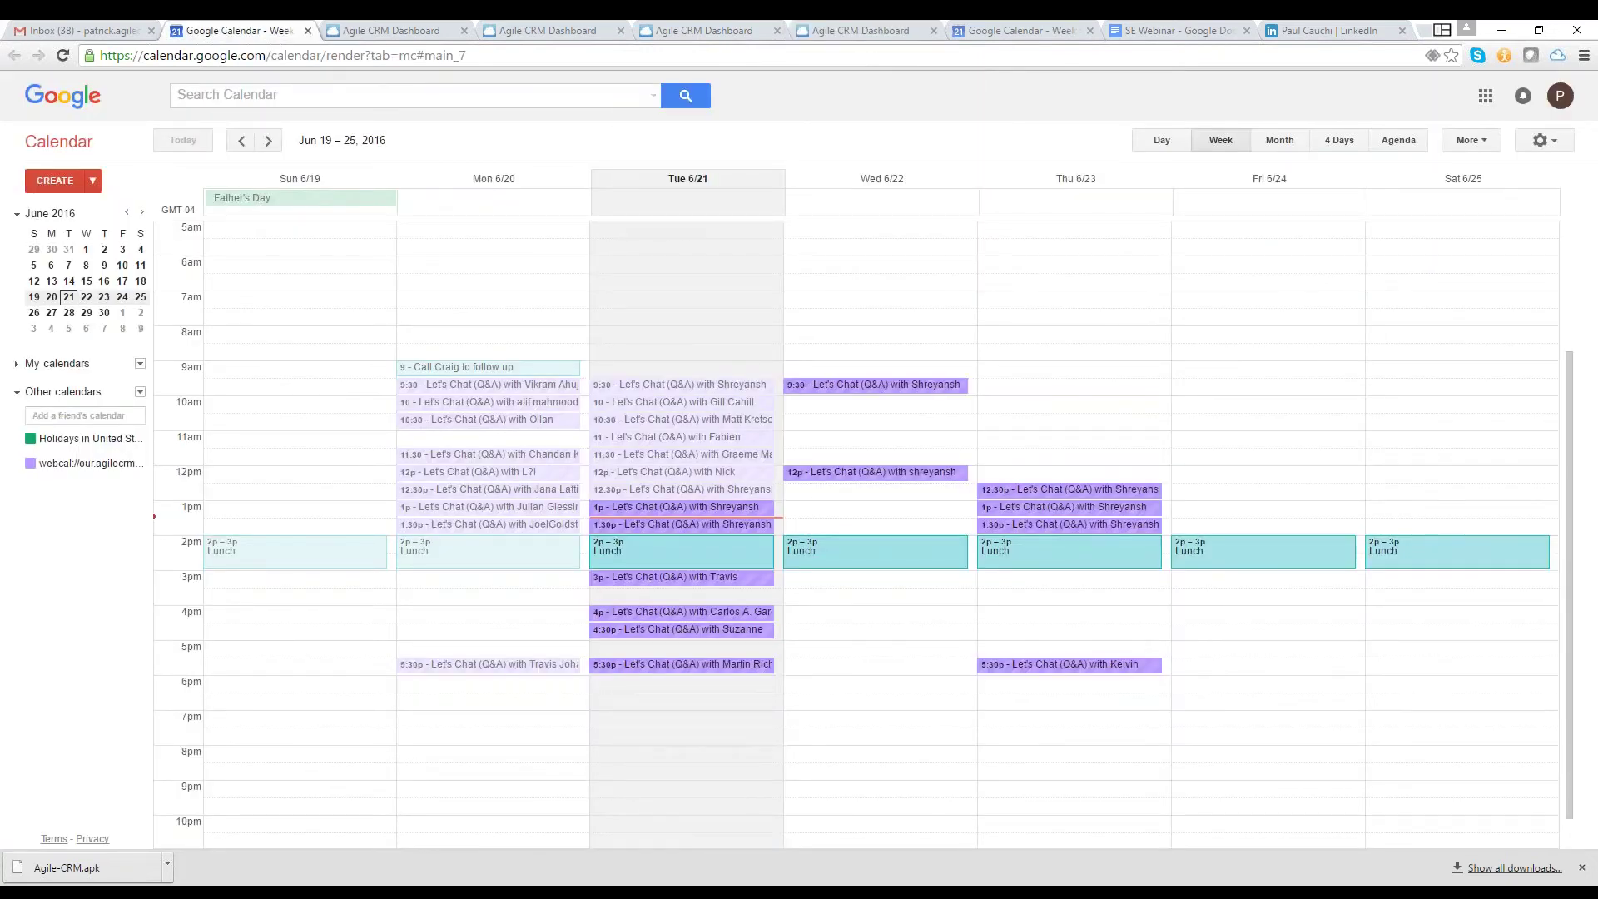
pyautogui.click(862, 29)
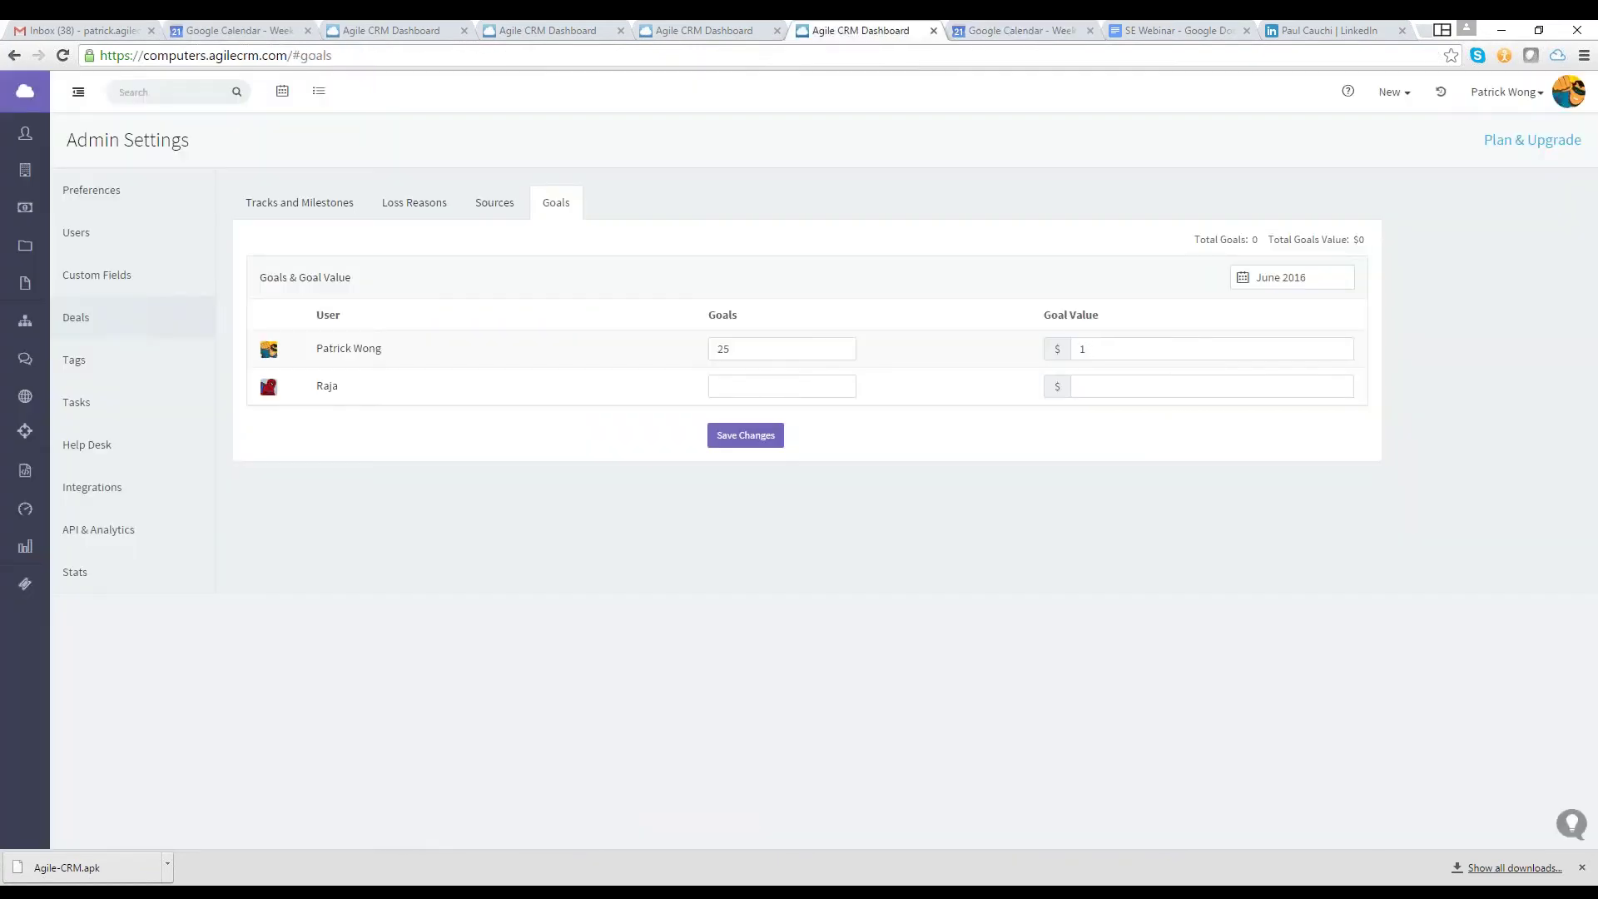
pyautogui.write('0000')
pyautogui.write('30')
pyautogui.click(1081, 387)
pyautogui.write('4000')
pyautogui.click(760, 437)
# Switch the goals month to July, then August 2016, then go to the Deals pipeline
pyautogui.click(1293, 277)
pyautogui.click(1349, 397)
pyautogui.click(1293, 277)
pyautogui.click(1389, 397)
pyautogui.click(33, 209)
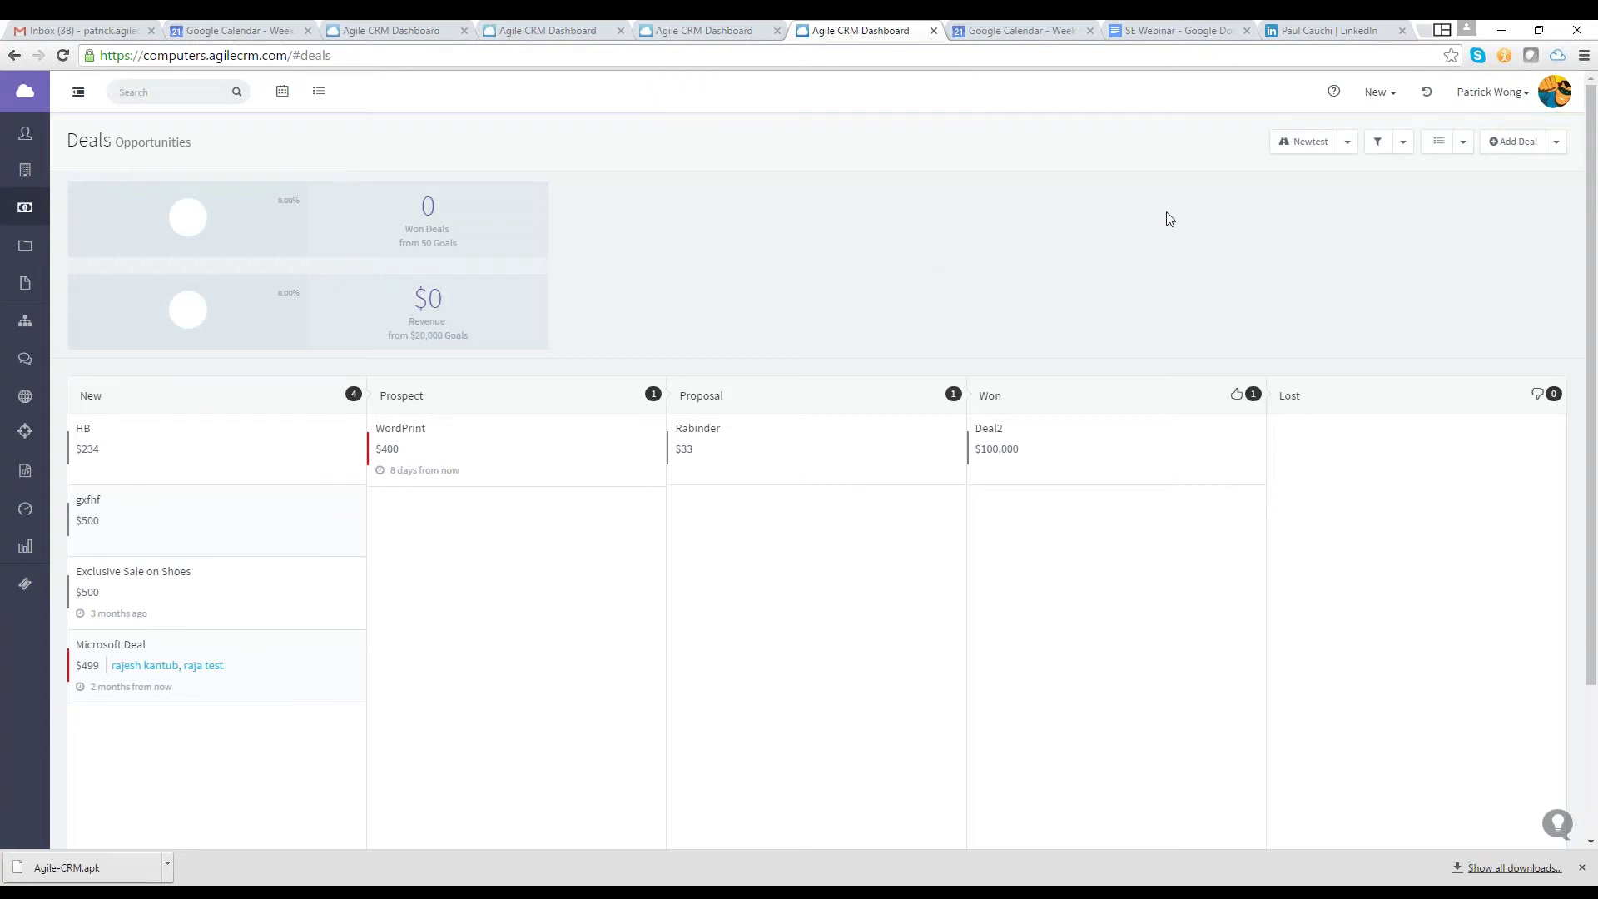
# Show Real Estate Track deals, trying the My Deals filter before setting it to All
pyautogui.click(1348, 146)
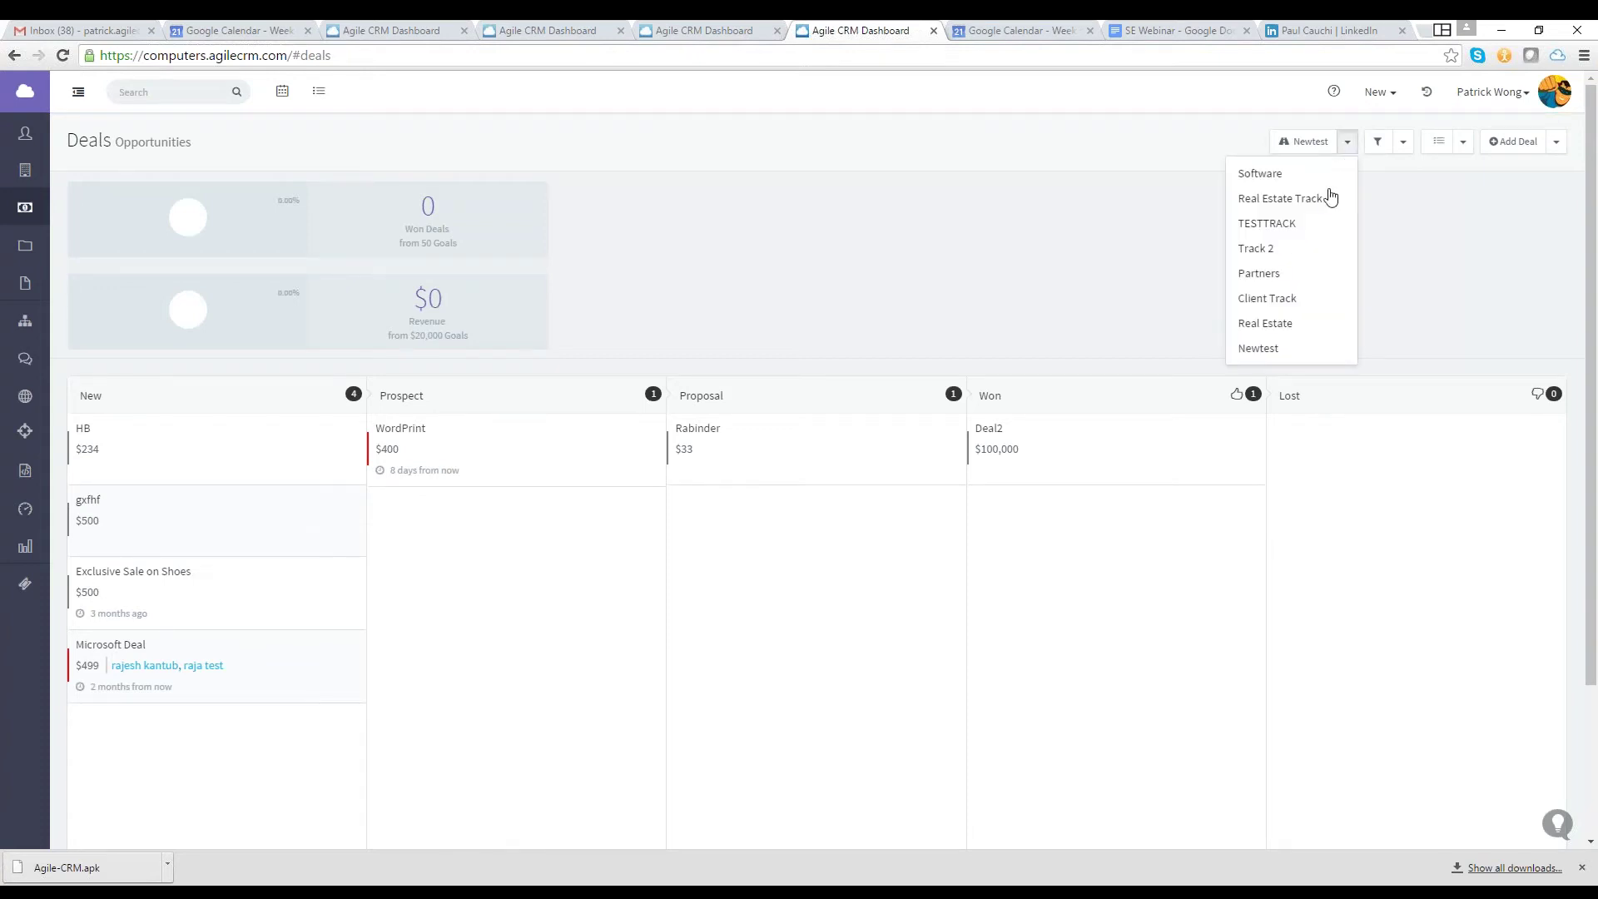
pyautogui.click(1311, 200)
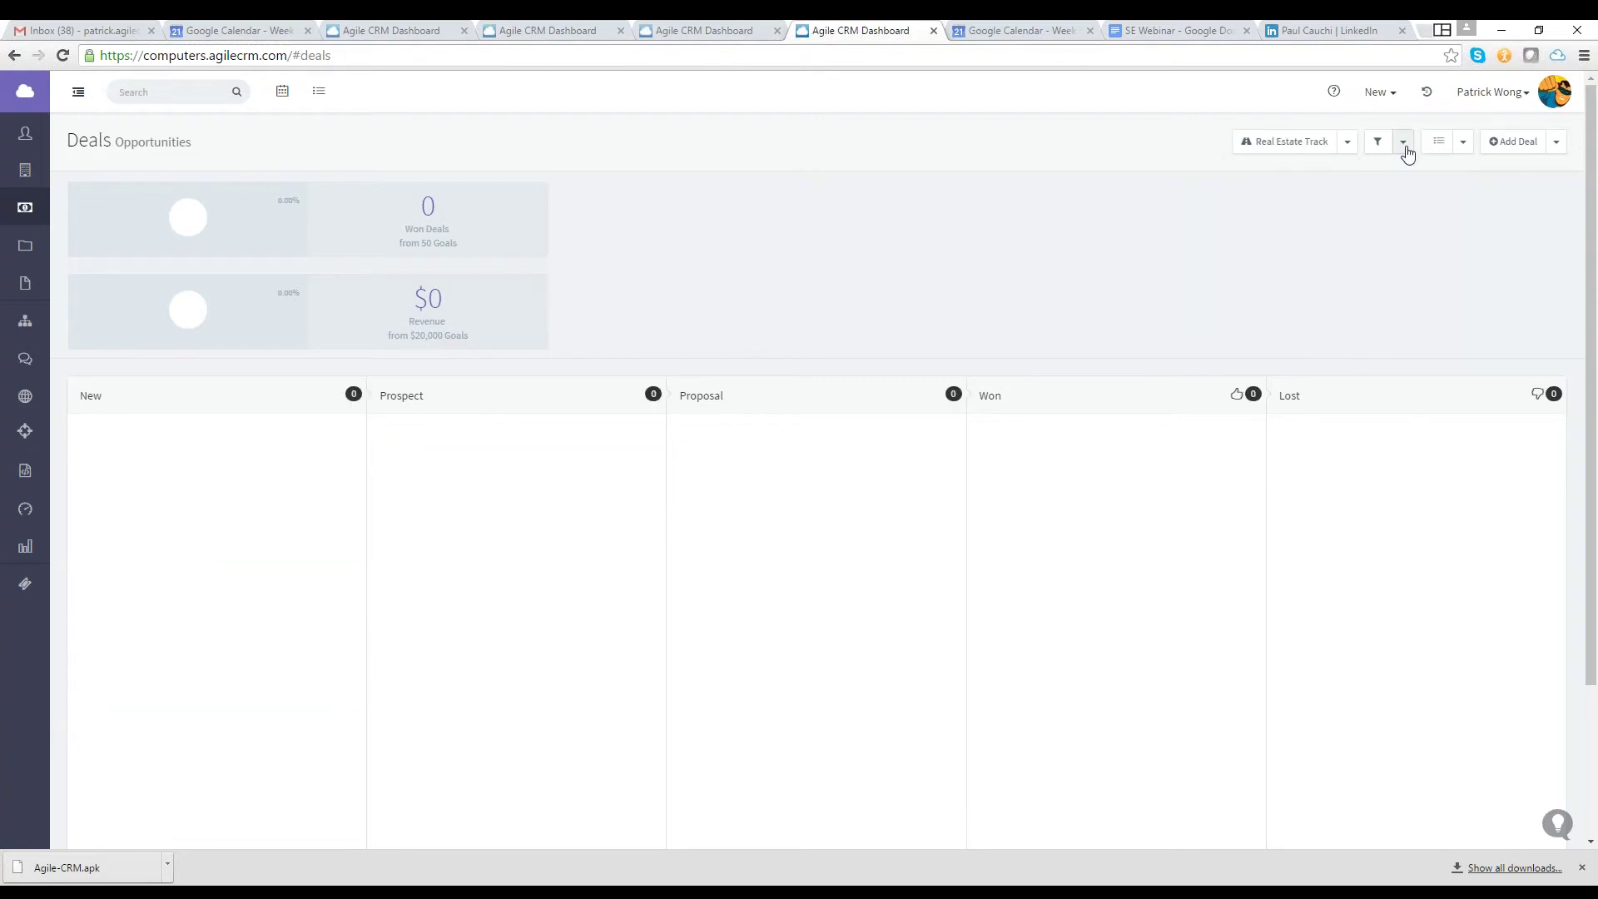
pyautogui.click(1405, 148)
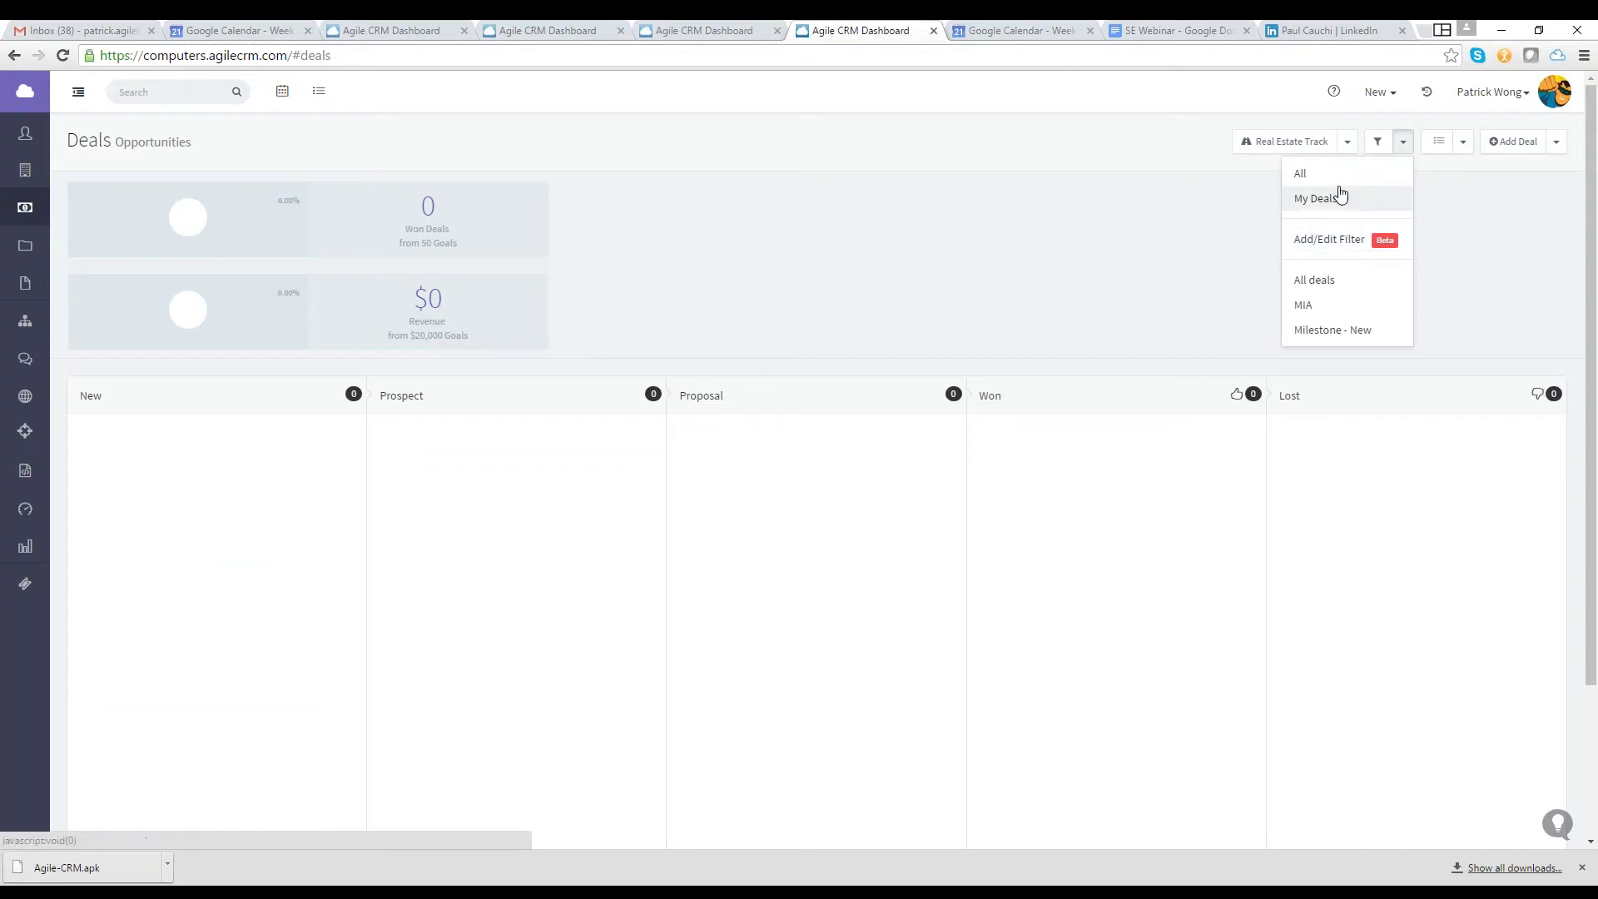
pyautogui.click(1315, 199)
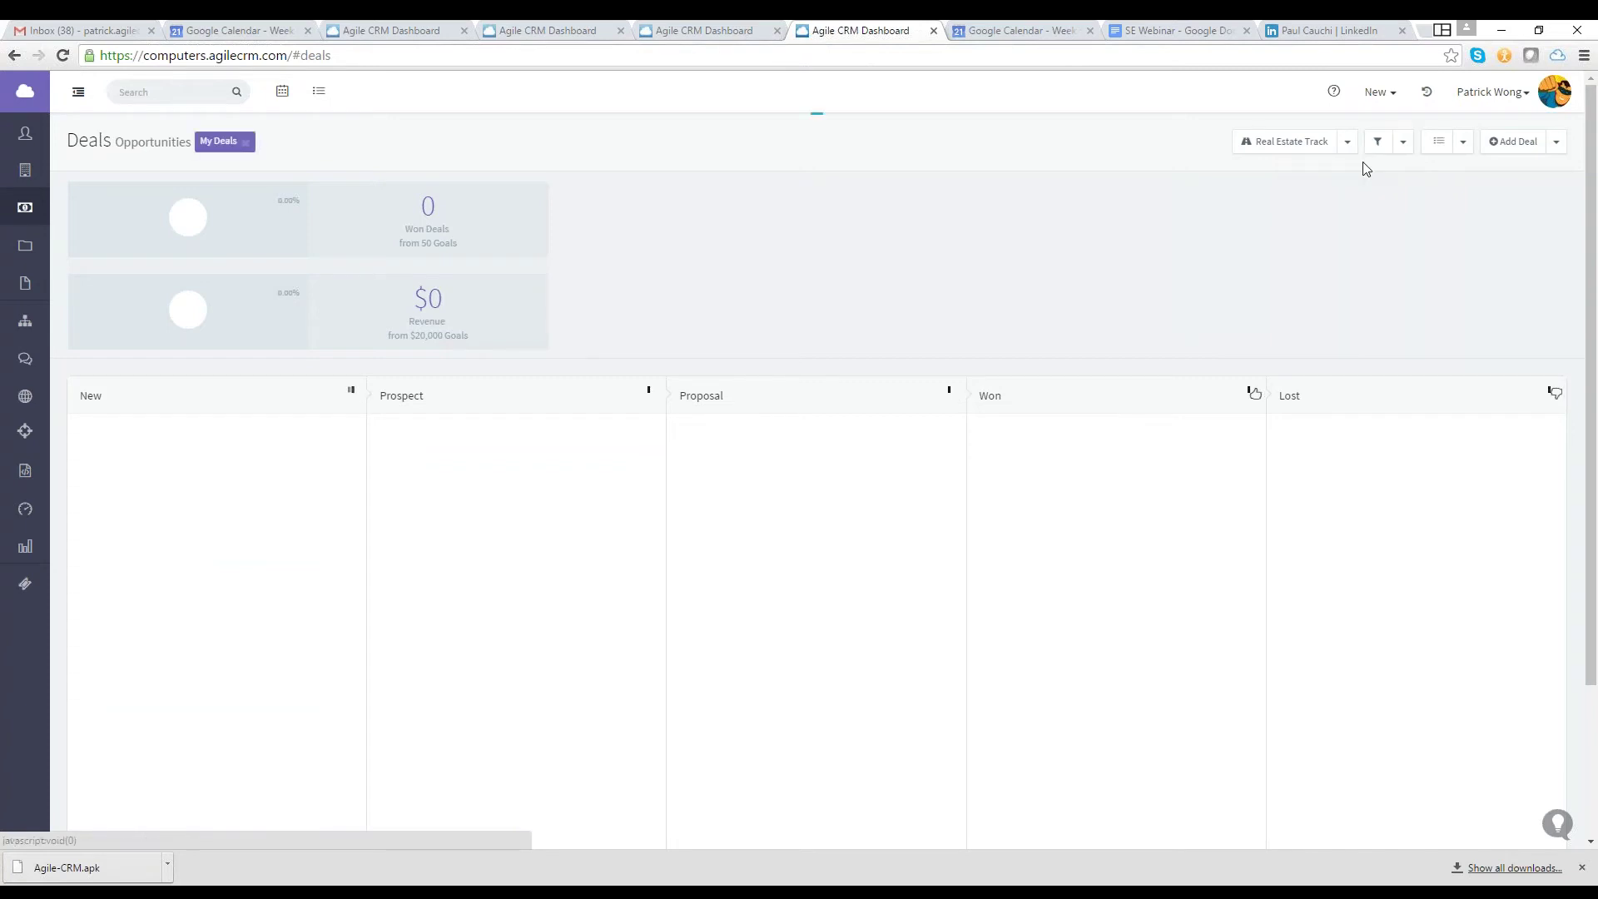
pyautogui.click(1403, 141)
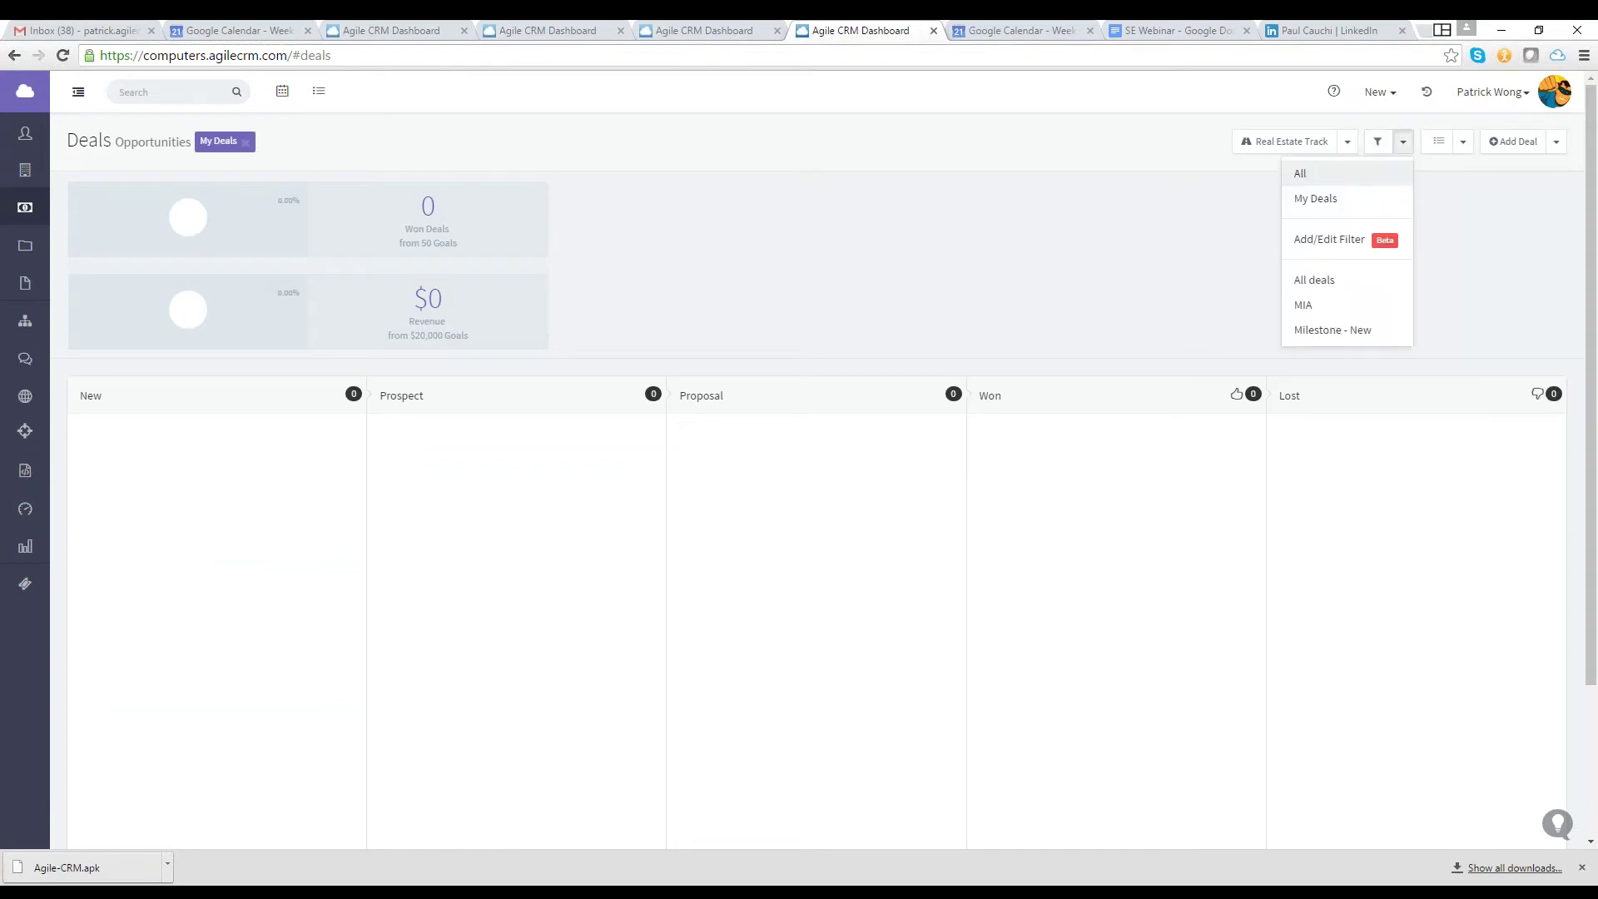
pyautogui.click(1301, 173)
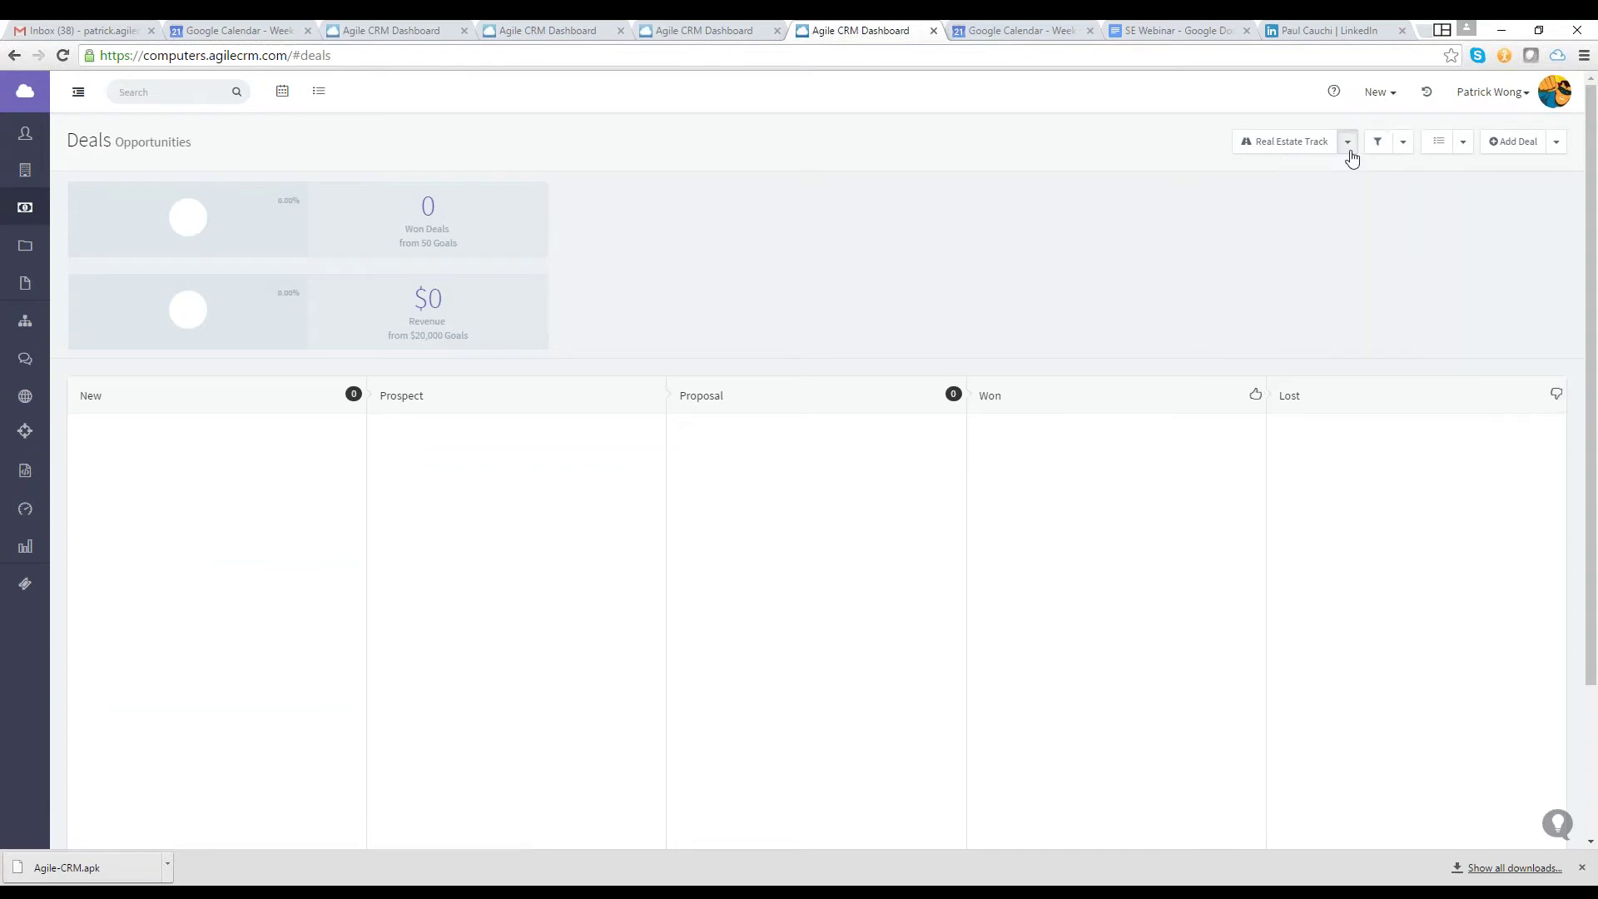
# Check the Software track, return to Real Estate Track, and switch to List View
pyautogui.click(1348, 142)
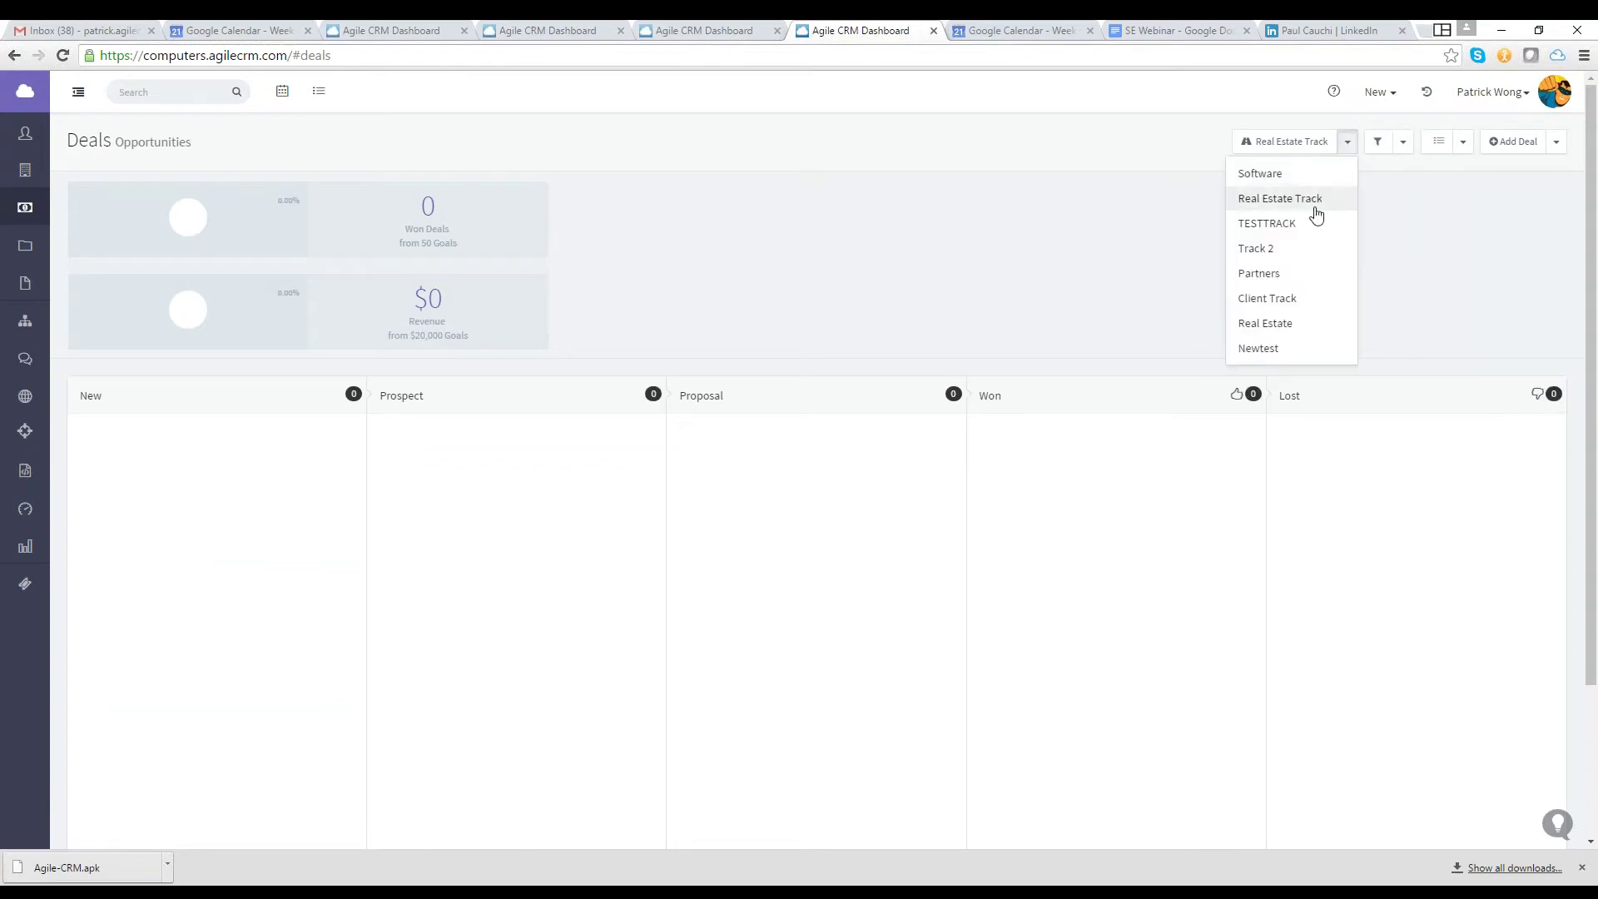
pyautogui.click(1260, 173)
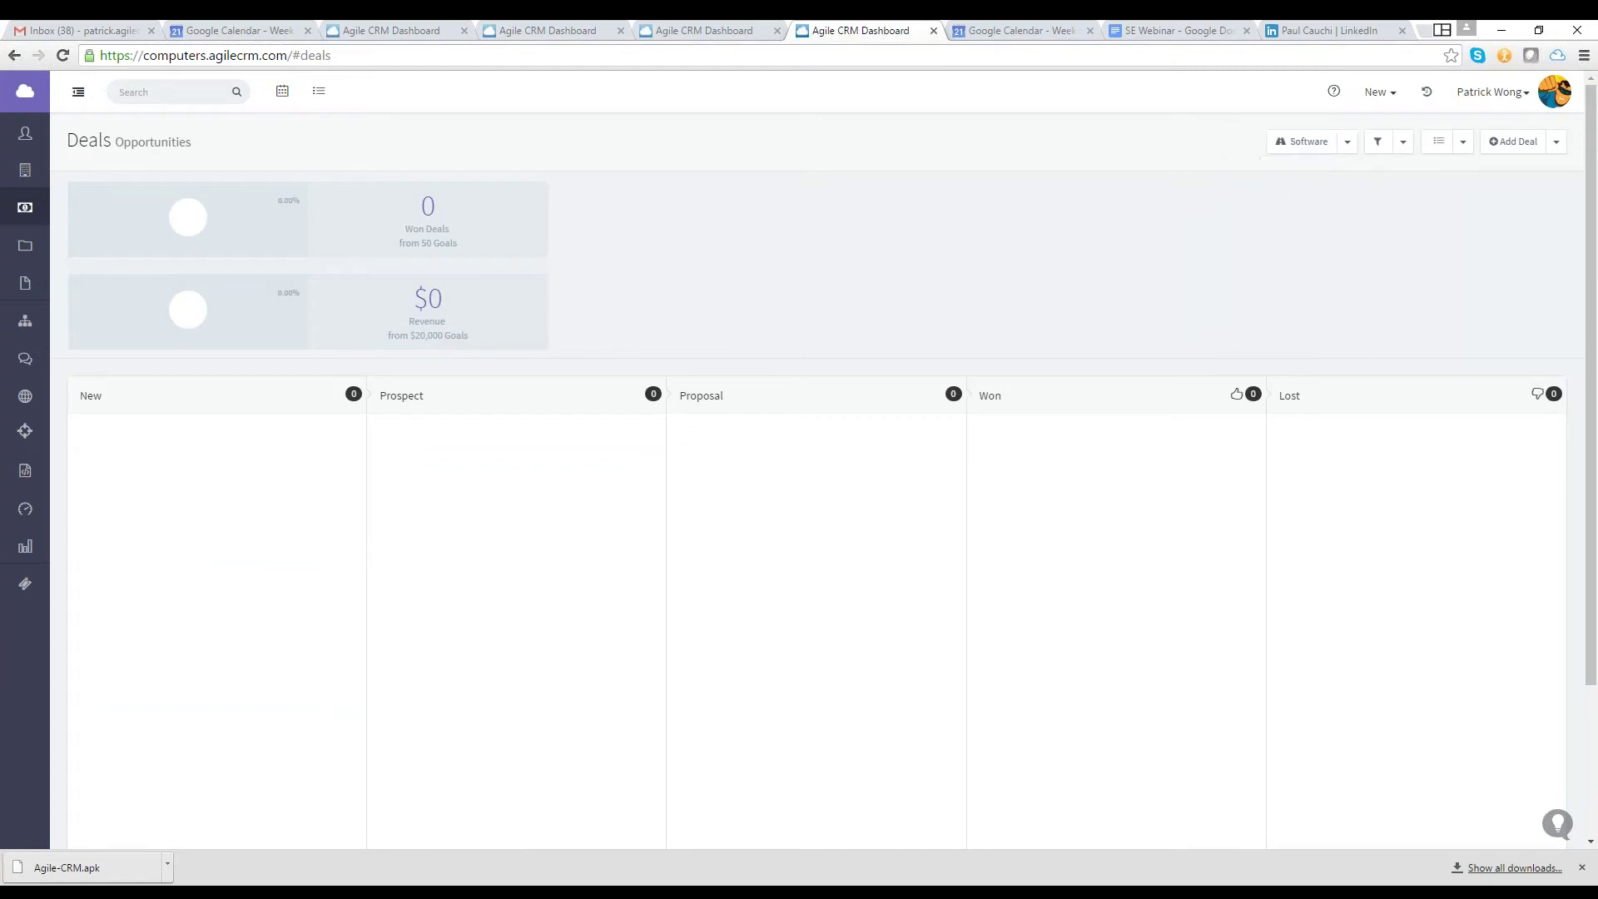
pyautogui.click(1348, 141)
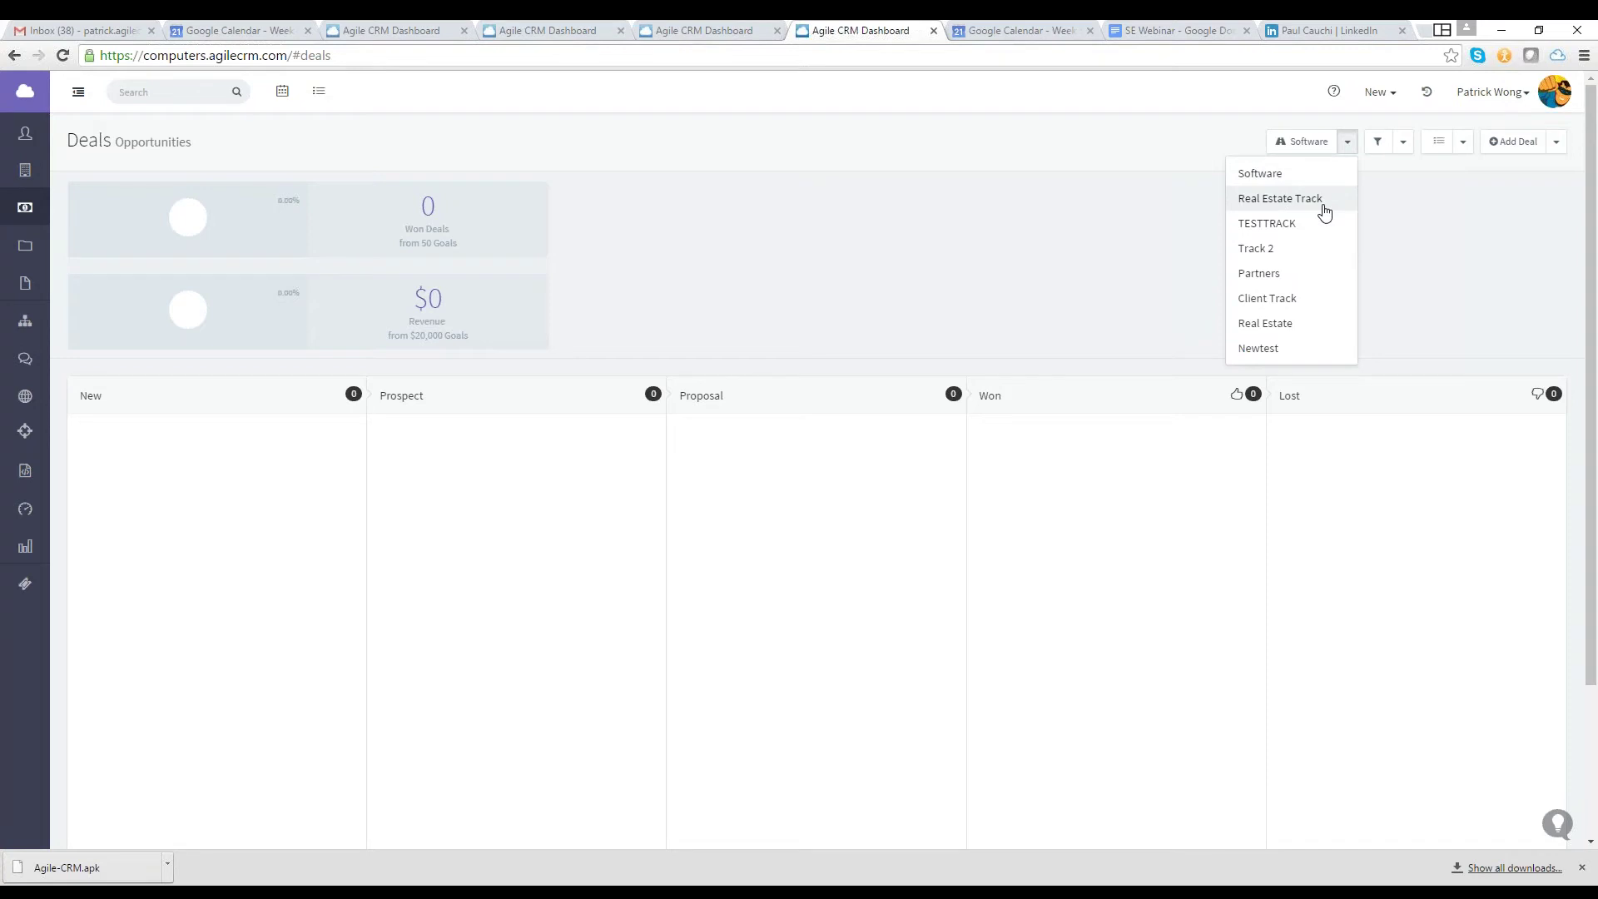
pyautogui.click(1324, 212)
pyautogui.click(1463, 142)
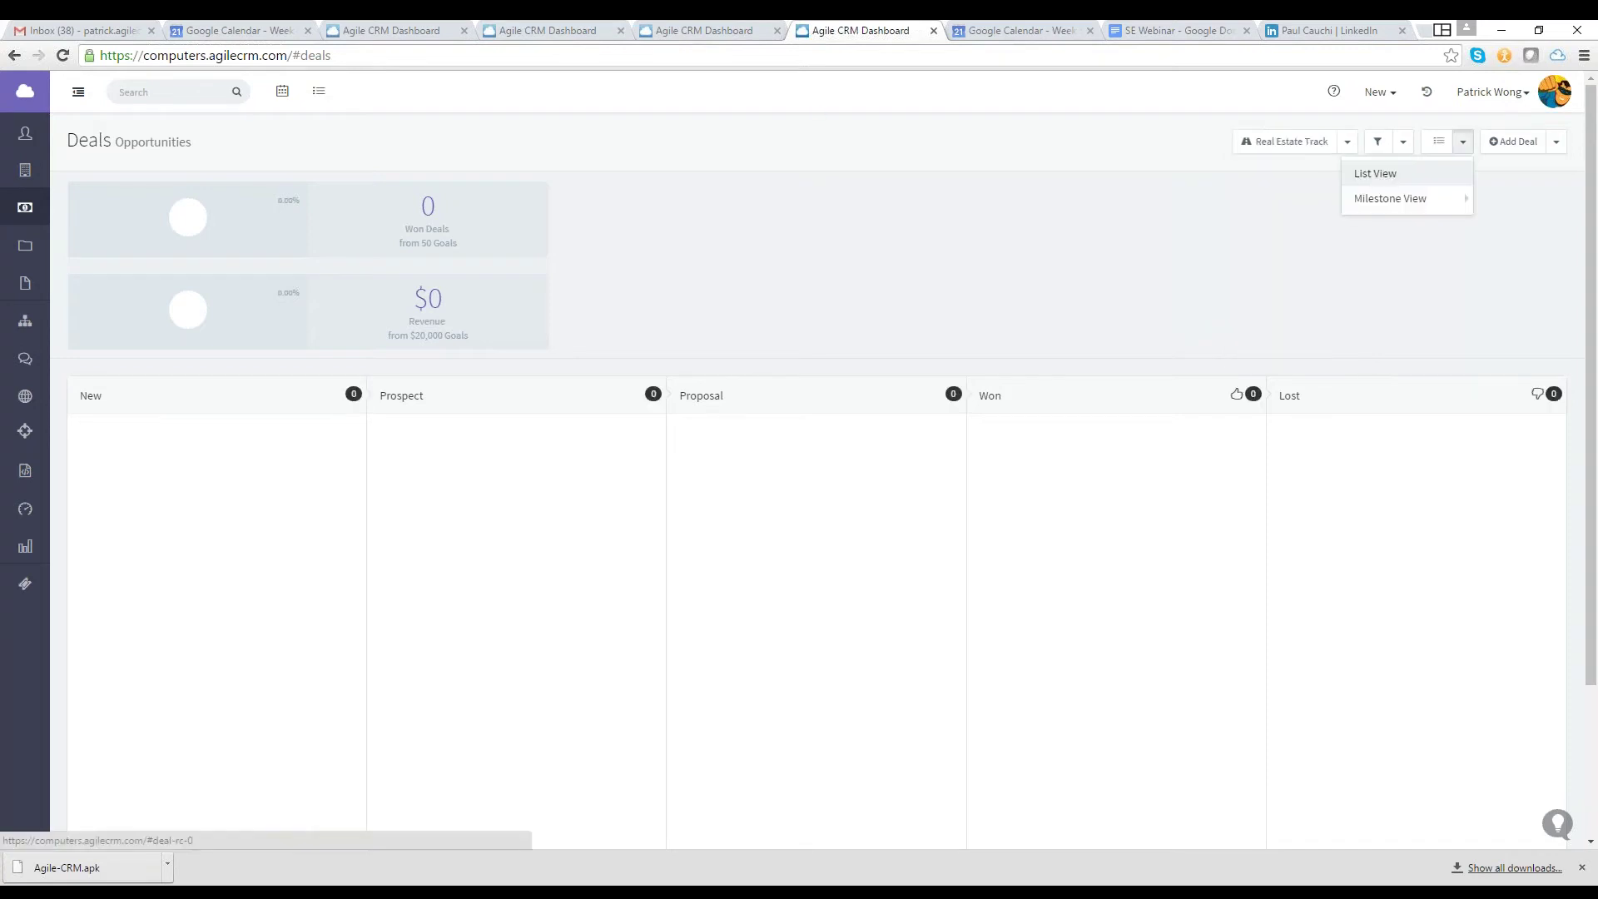
pyautogui.moveTo(1444, 203)
pyautogui.click(1375, 173)
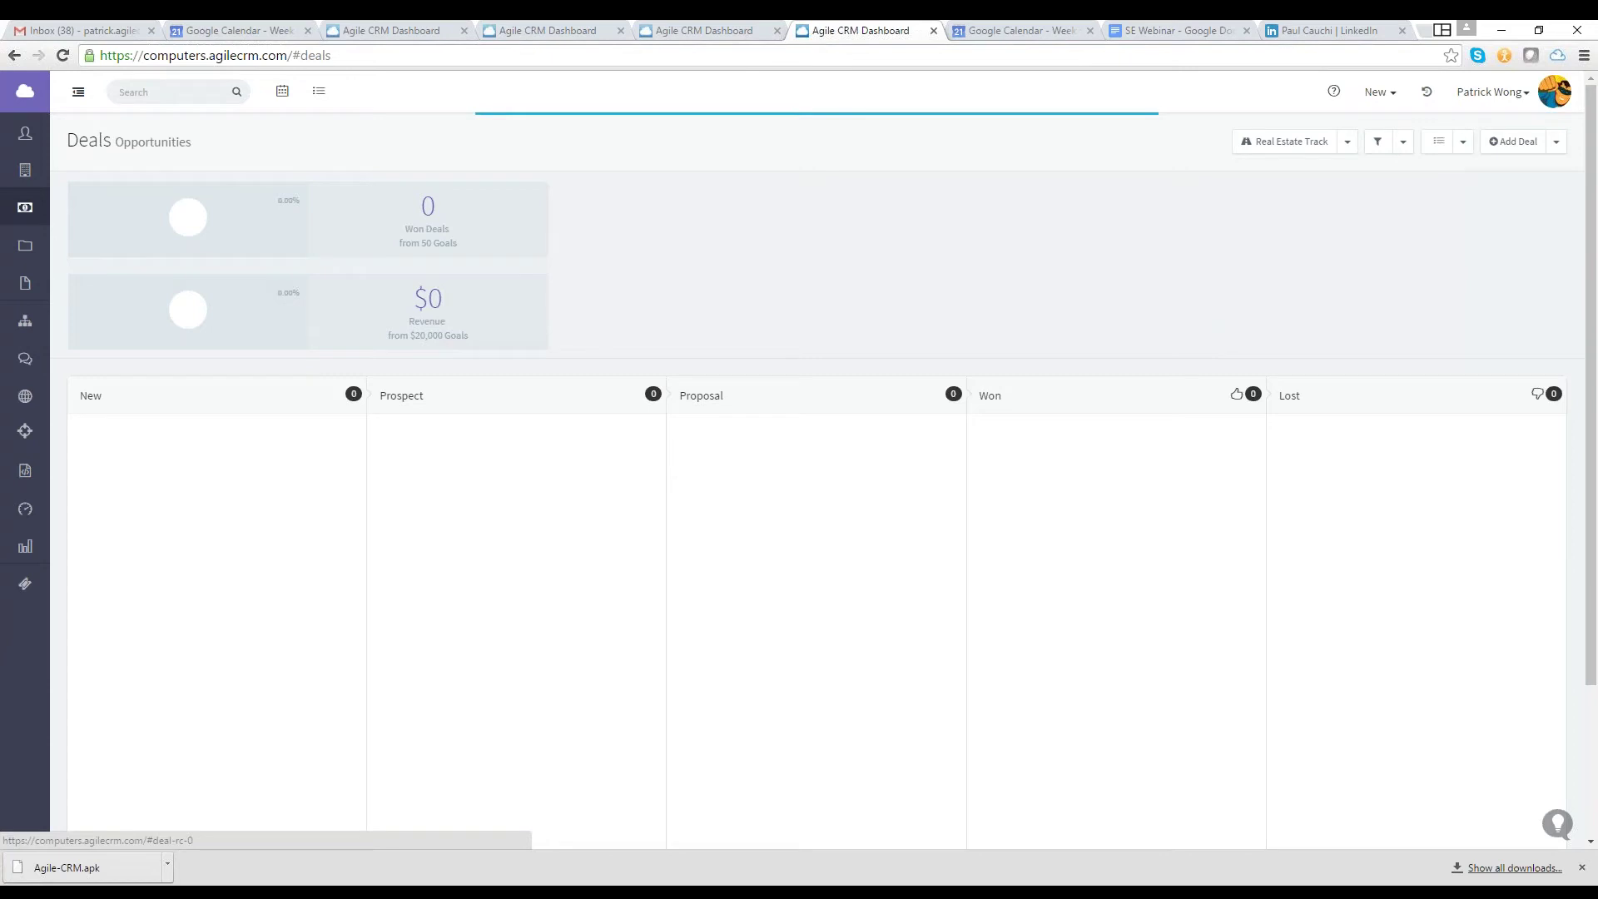
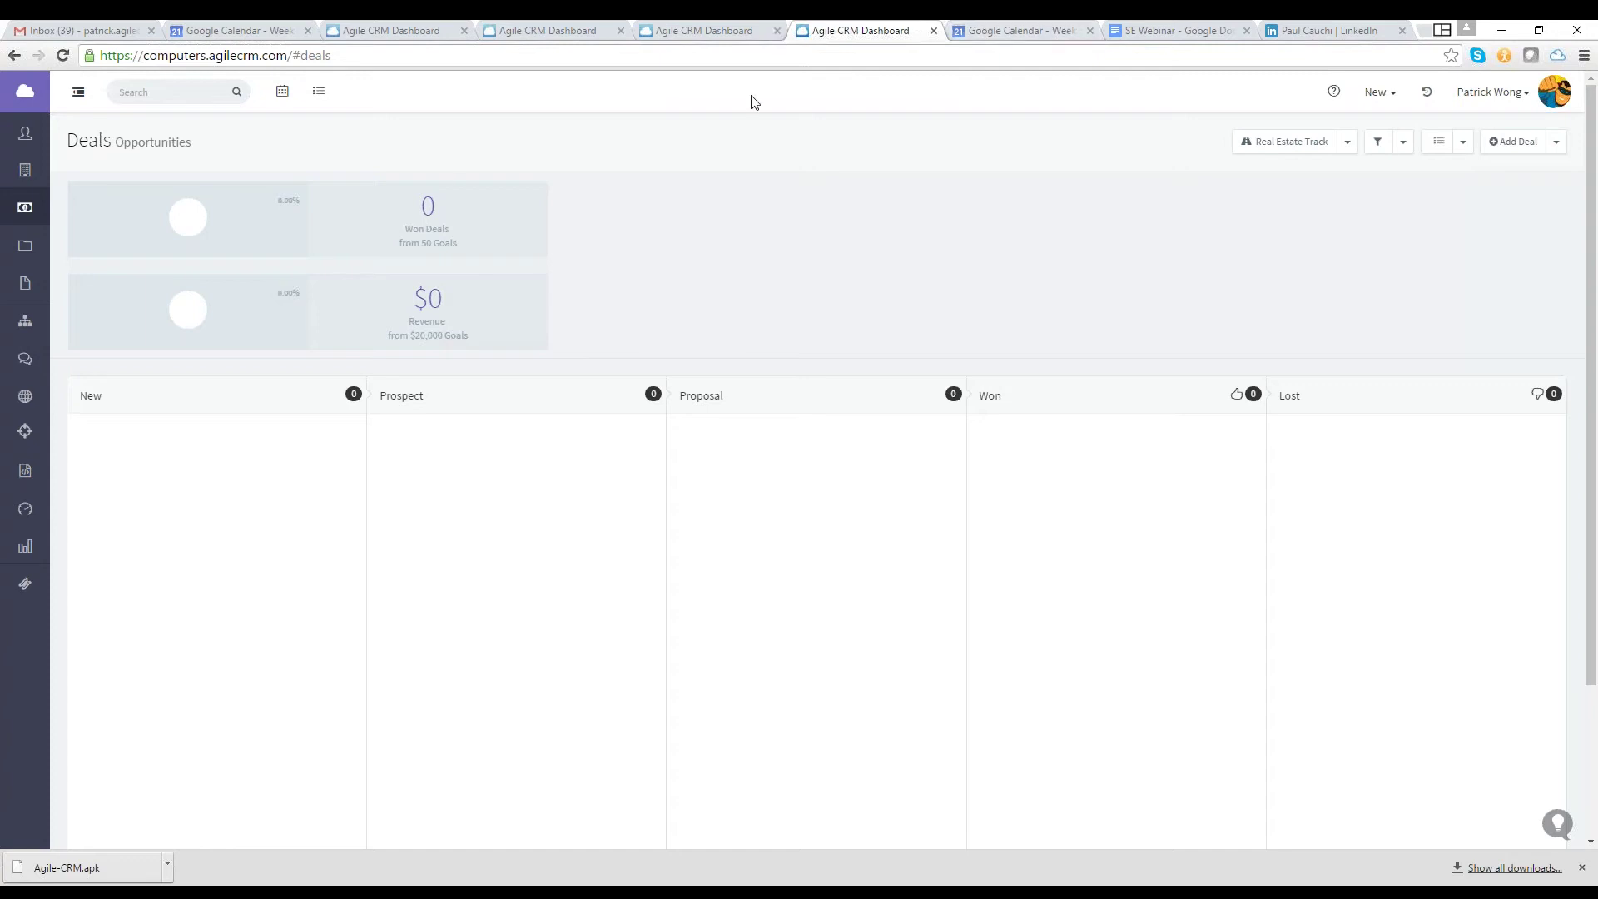
# Switch to the other account's tab, close the Edit Deal window and open its Deals overview
pyautogui.click(716, 30)
pyautogui.click(200, 150)
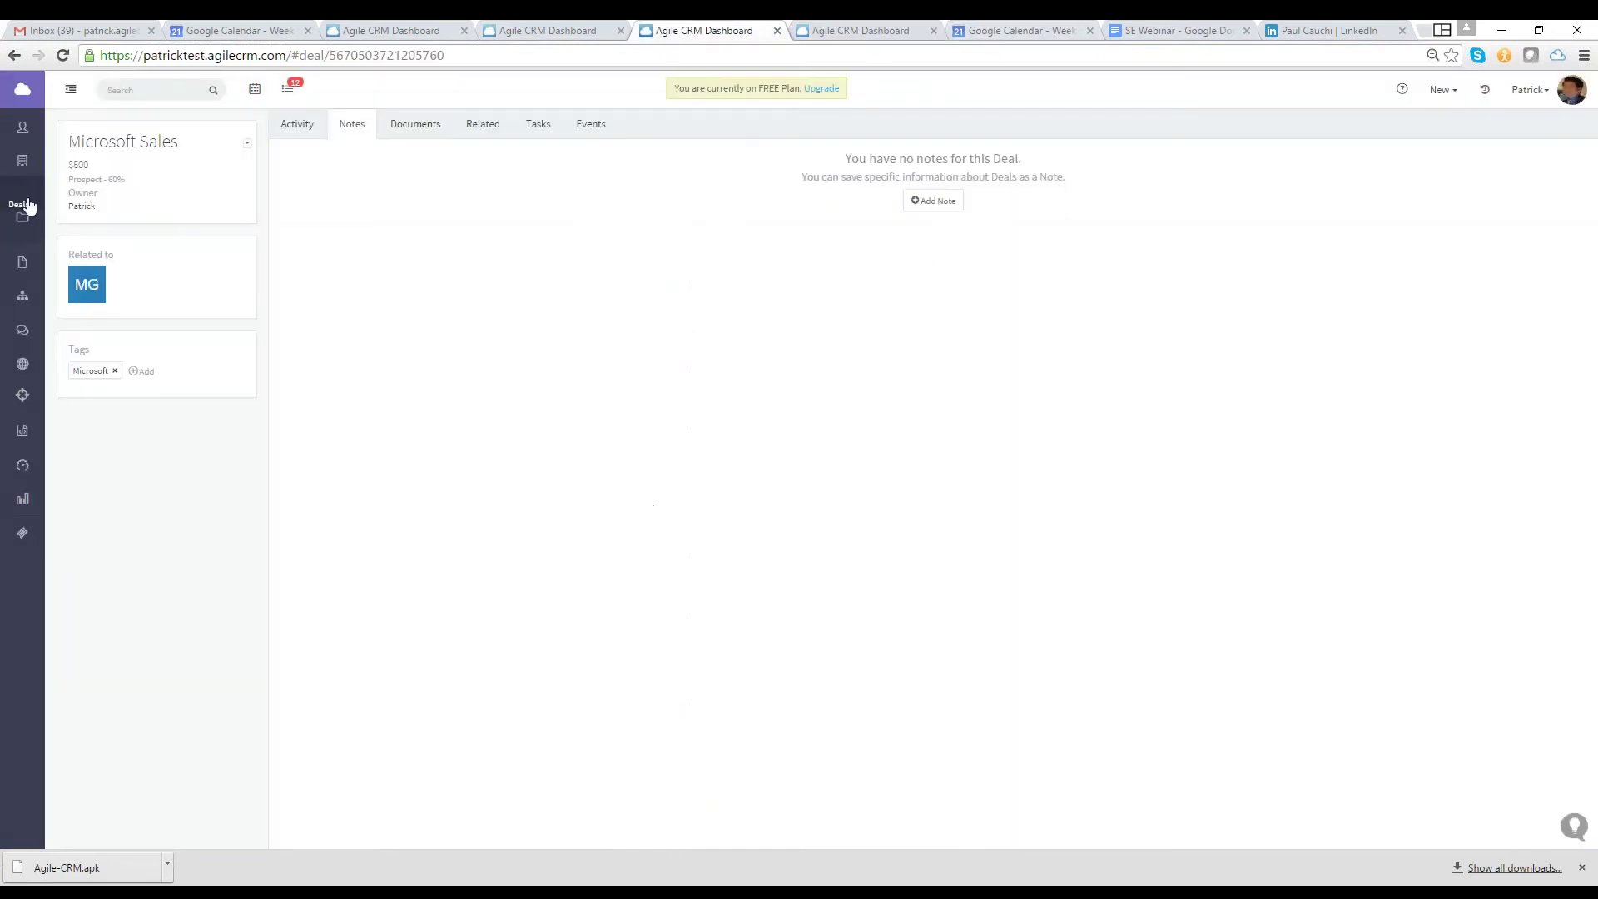
pyautogui.click(28, 205)
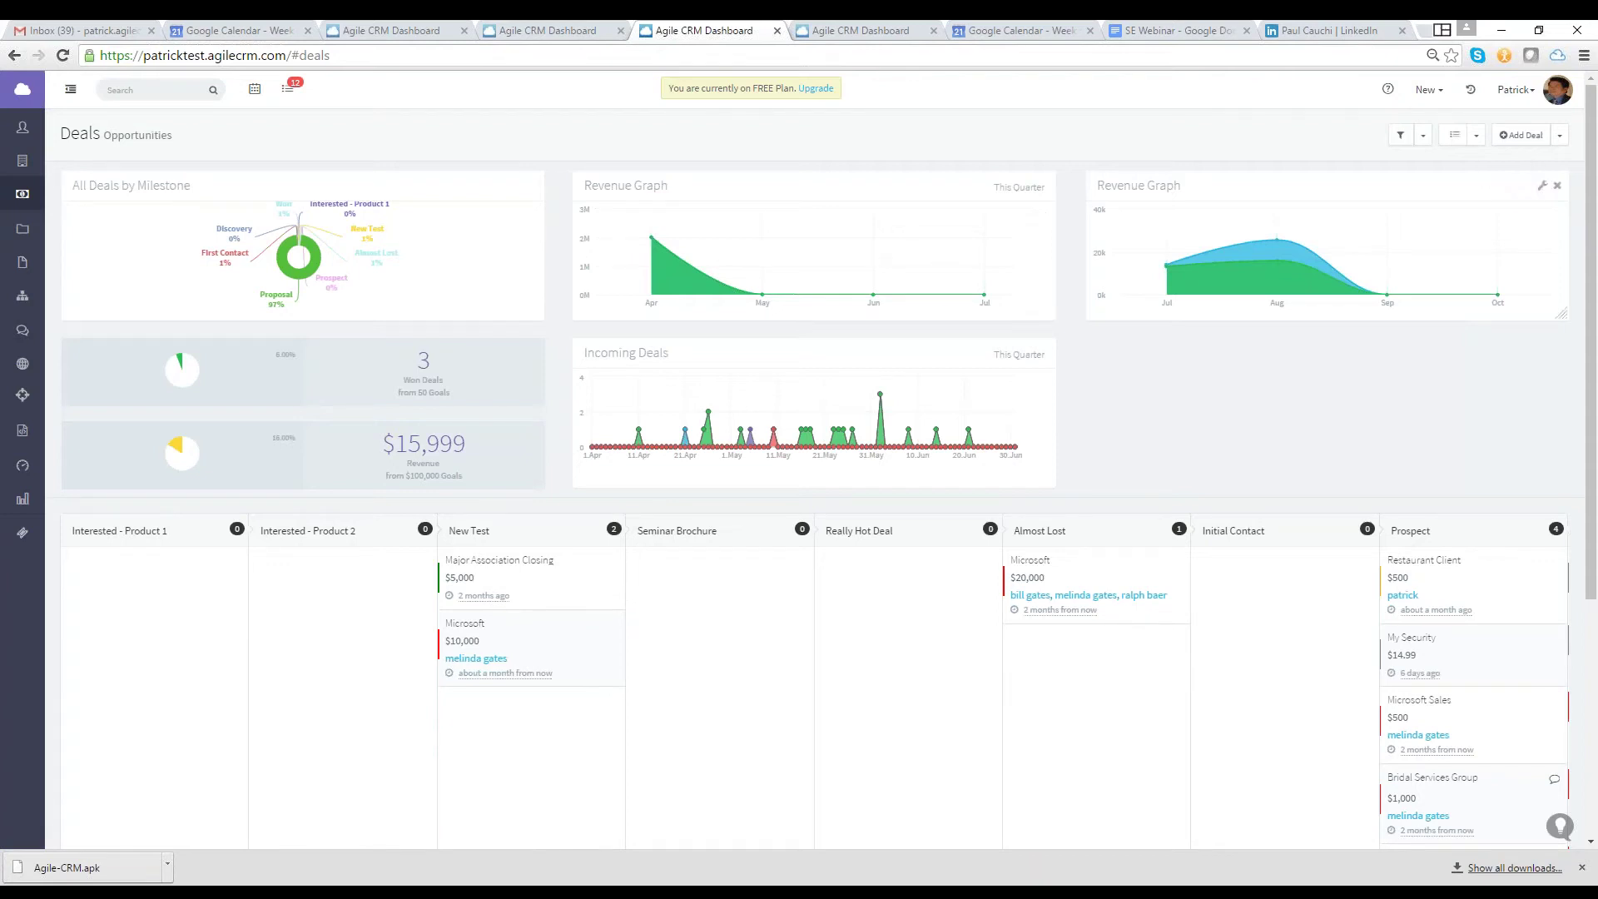
pyautogui.click(1559, 135)
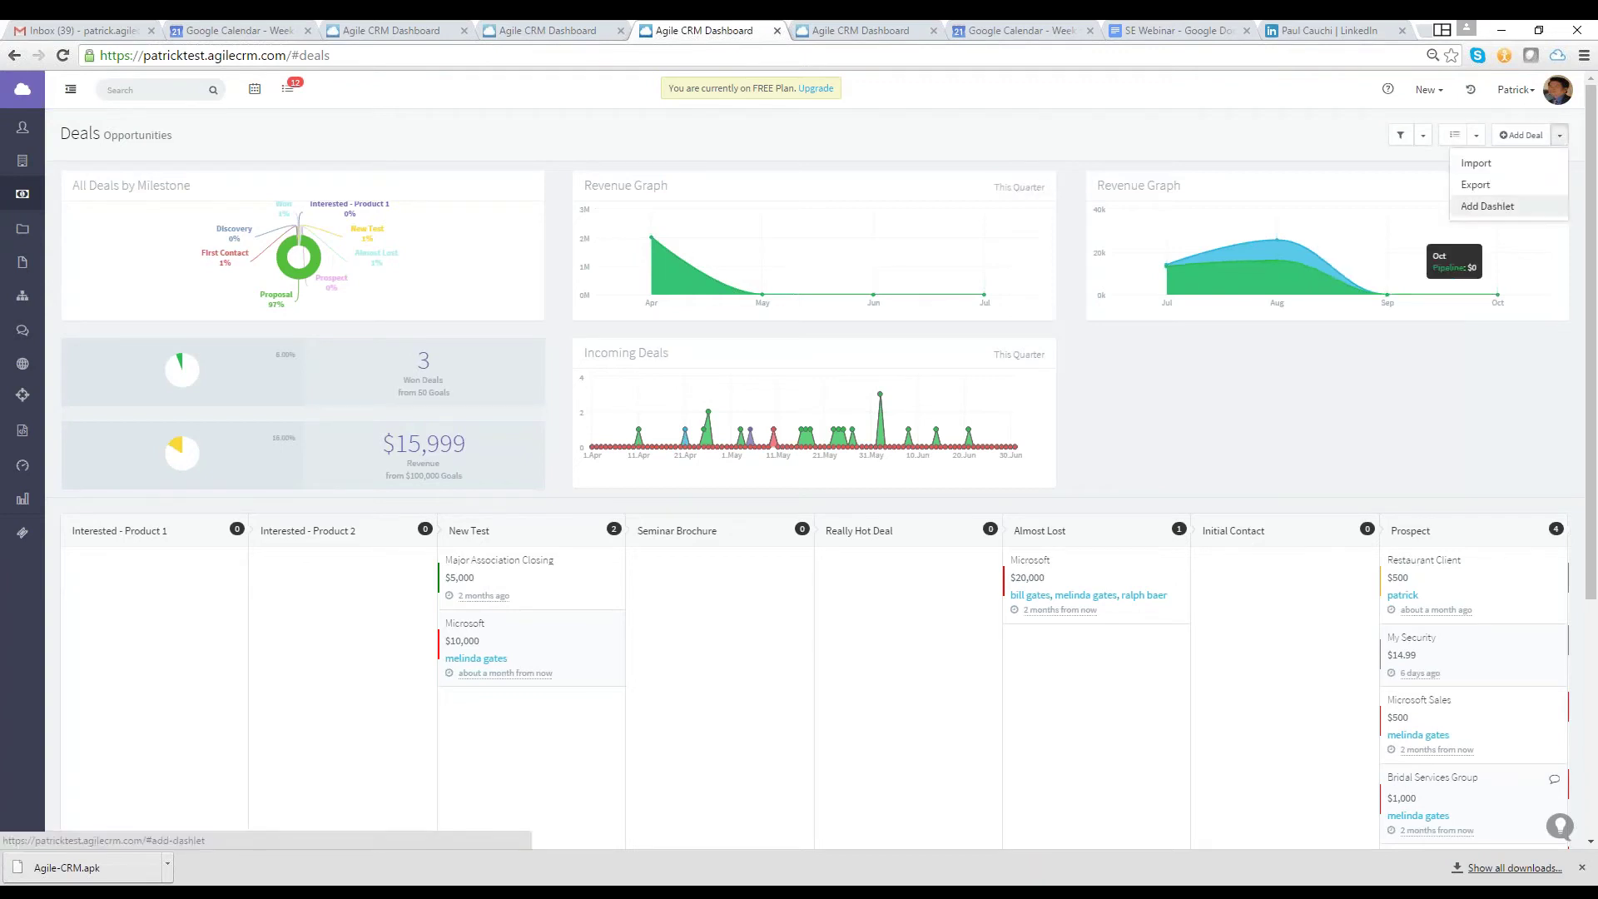
# Open the dashlet gallery's Deals category and preview cards like Pending Deals, Deals Funnel and Incoming Deals
pyautogui.click(1488, 205)
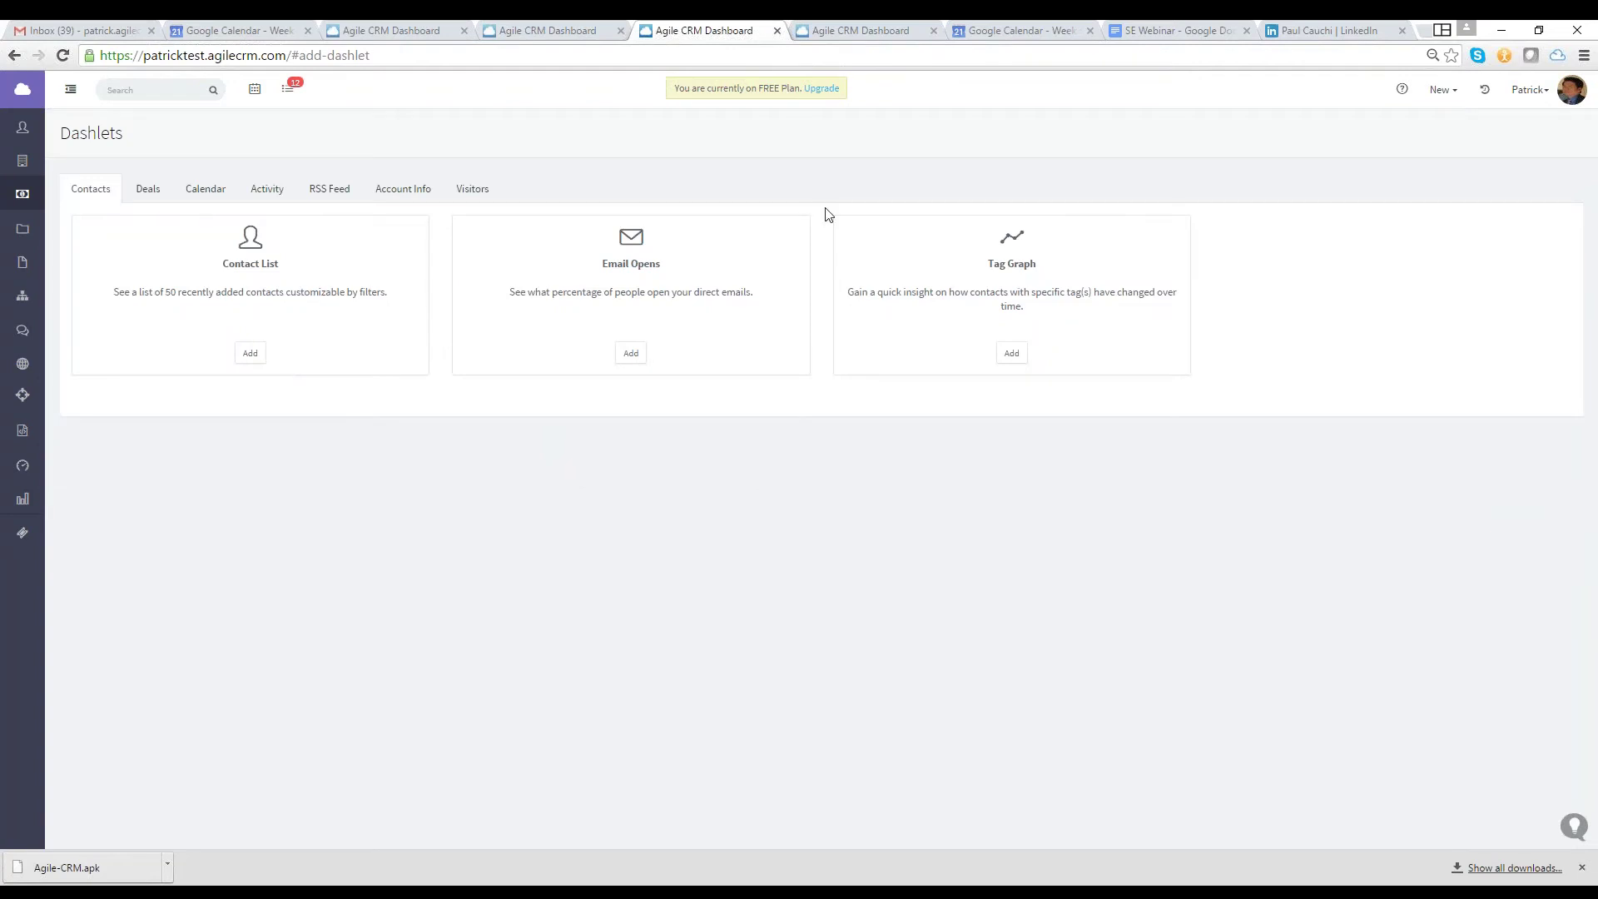
pyautogui.click(161, 200)
pyautogui.moveTo(389, 253)
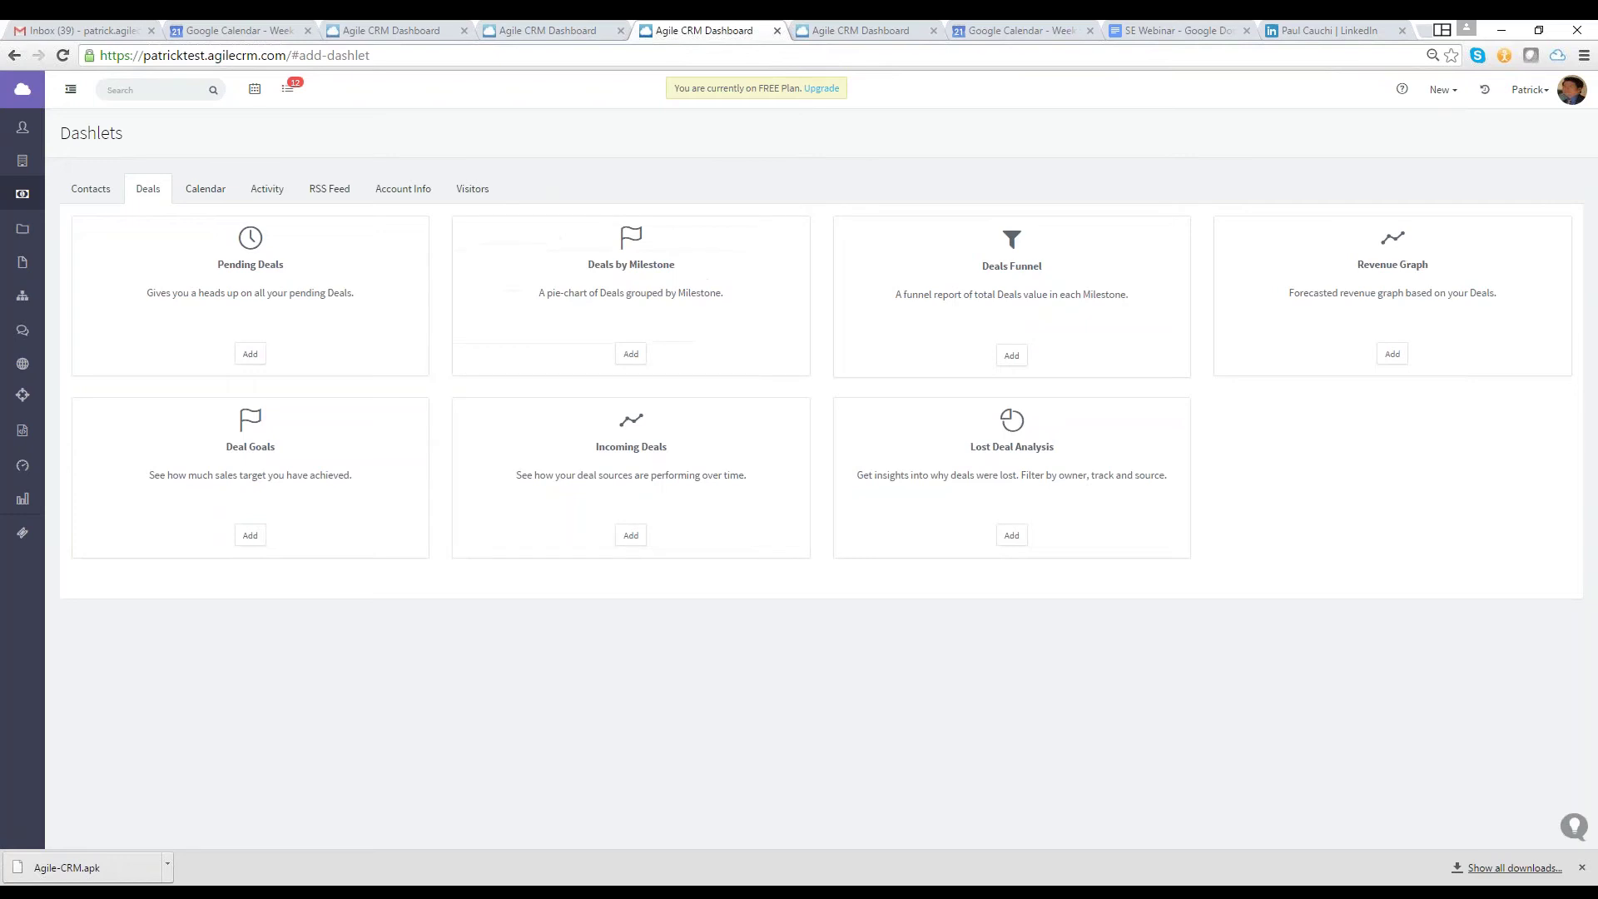
pyautogui.moveTo(641, 545)
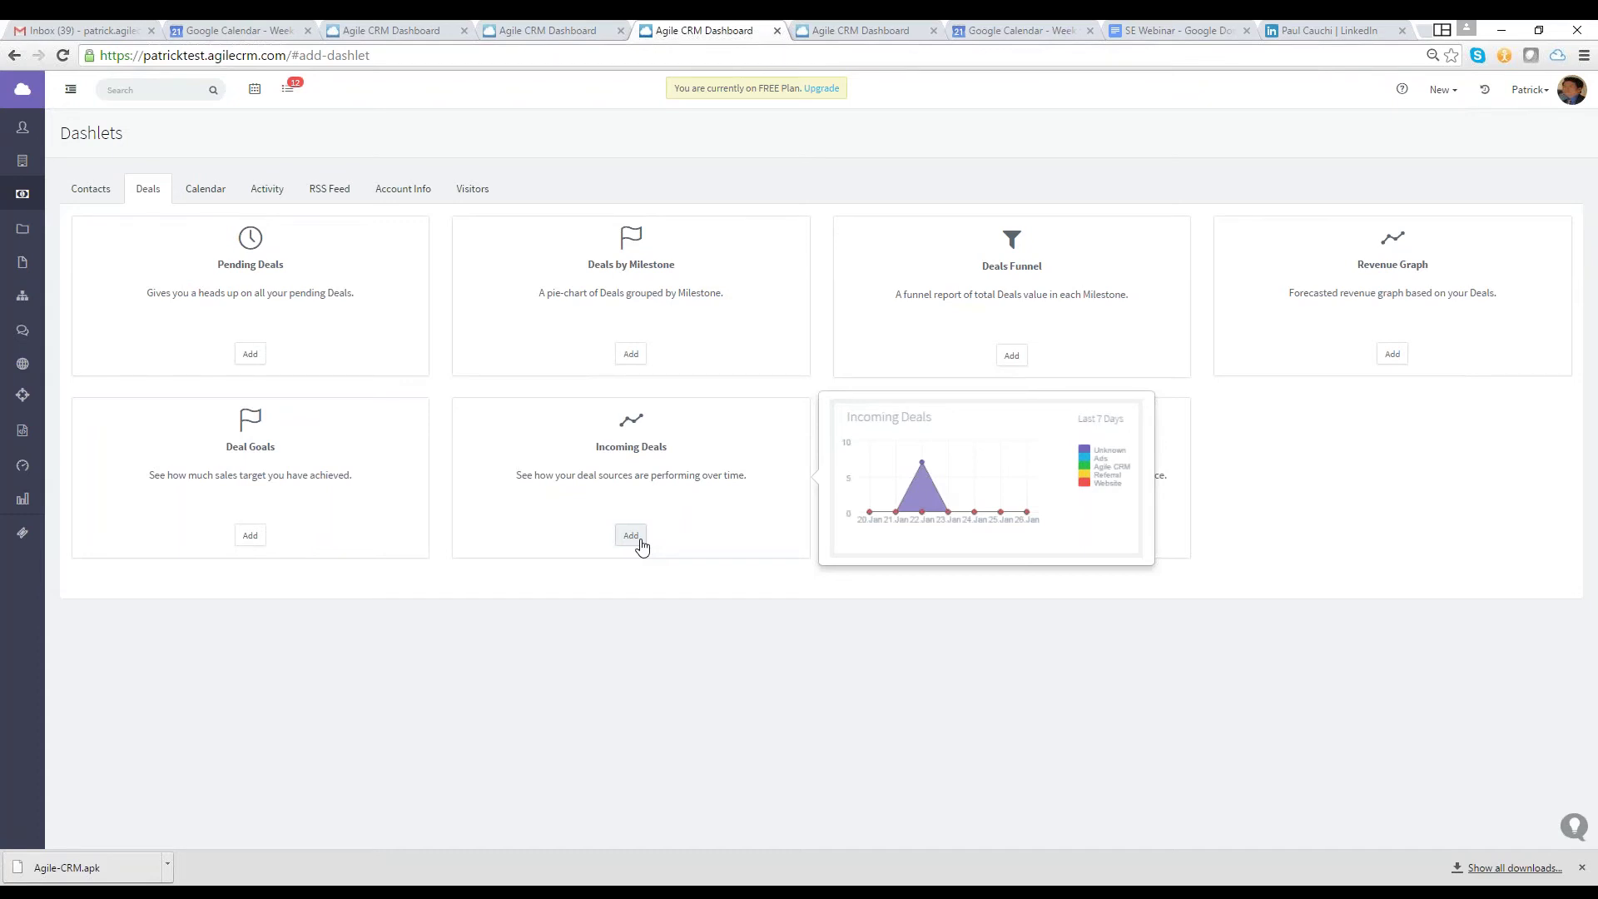
pyautogui.moveTo(1011, 355)
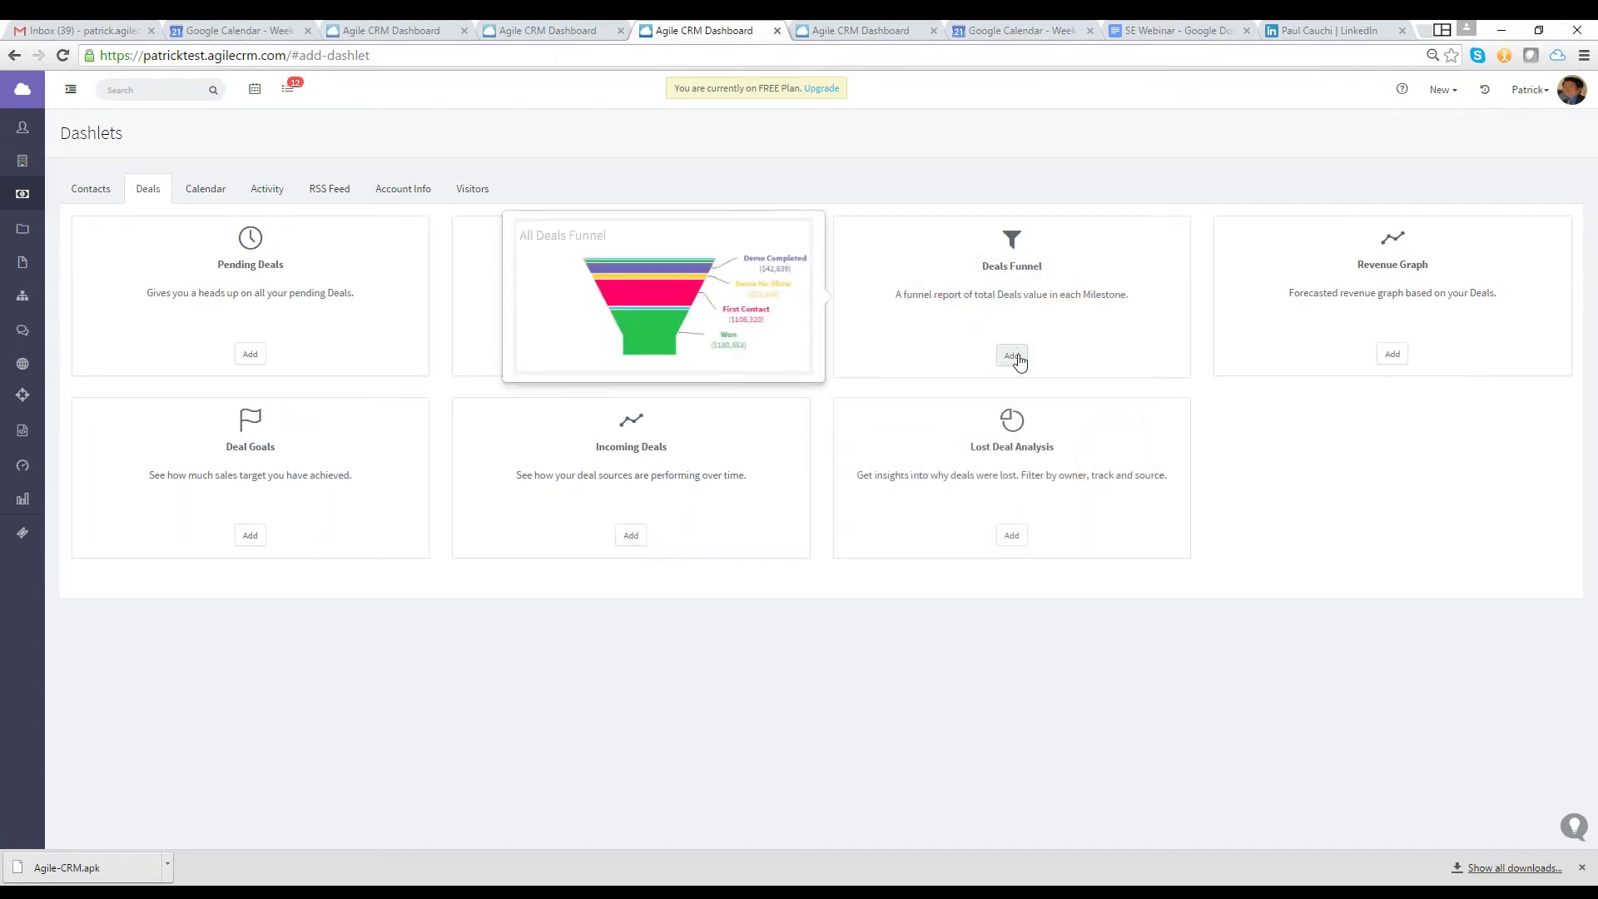
pyautogui.moveTo(234, 283)
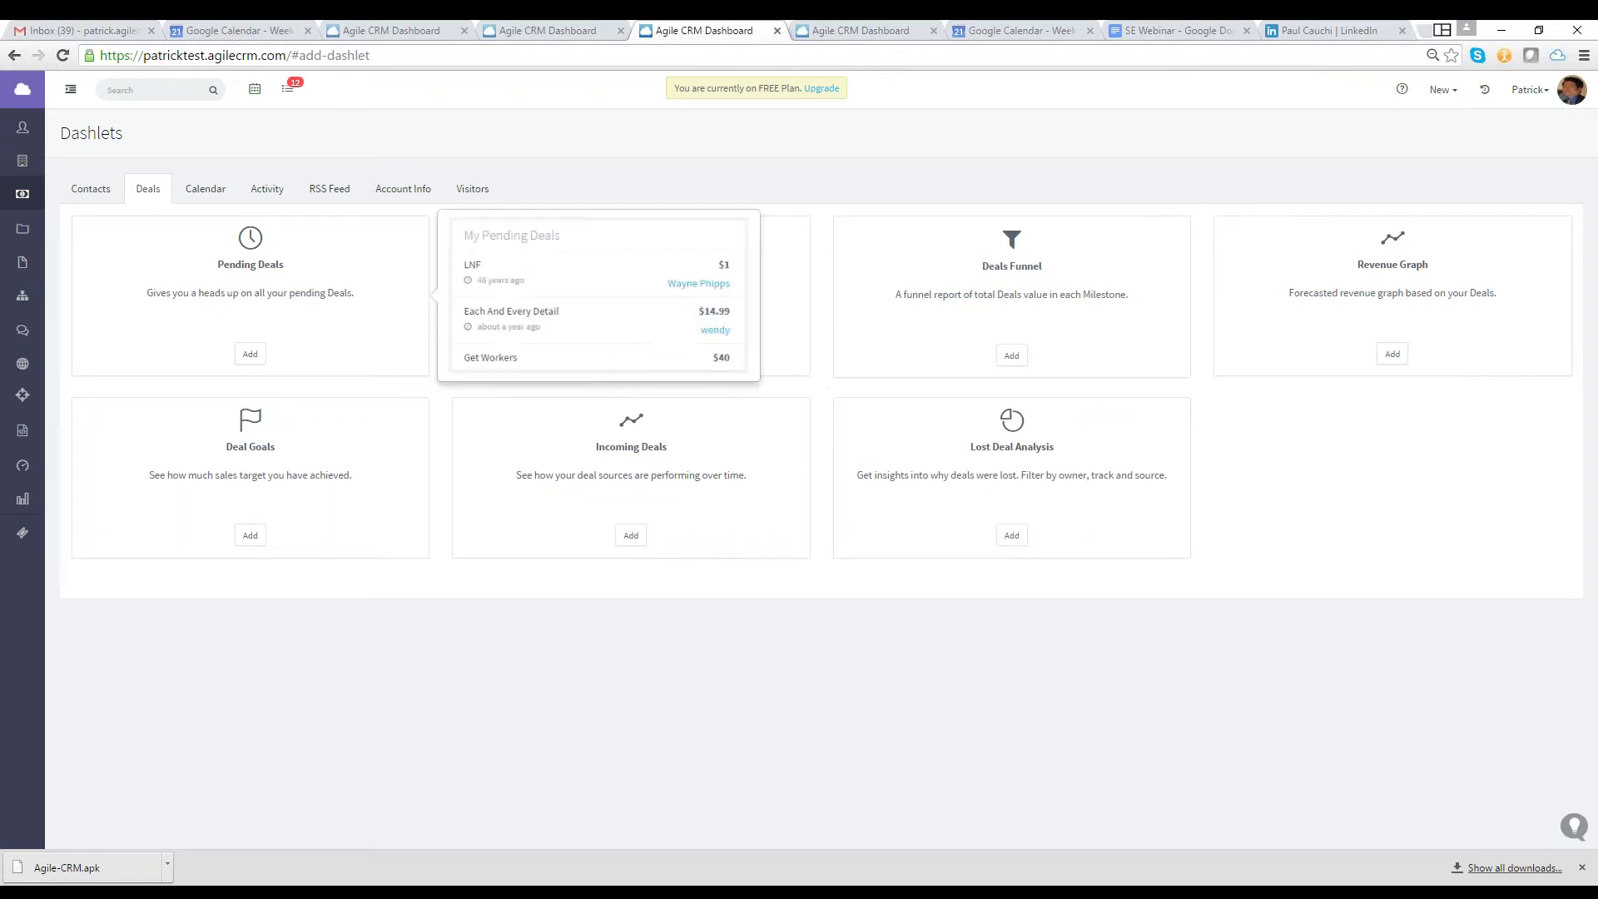
# Add the chosen deal dashlet to the Deals, Contacts and My Personal dashboard pages
pyautogui.click(249, 354)
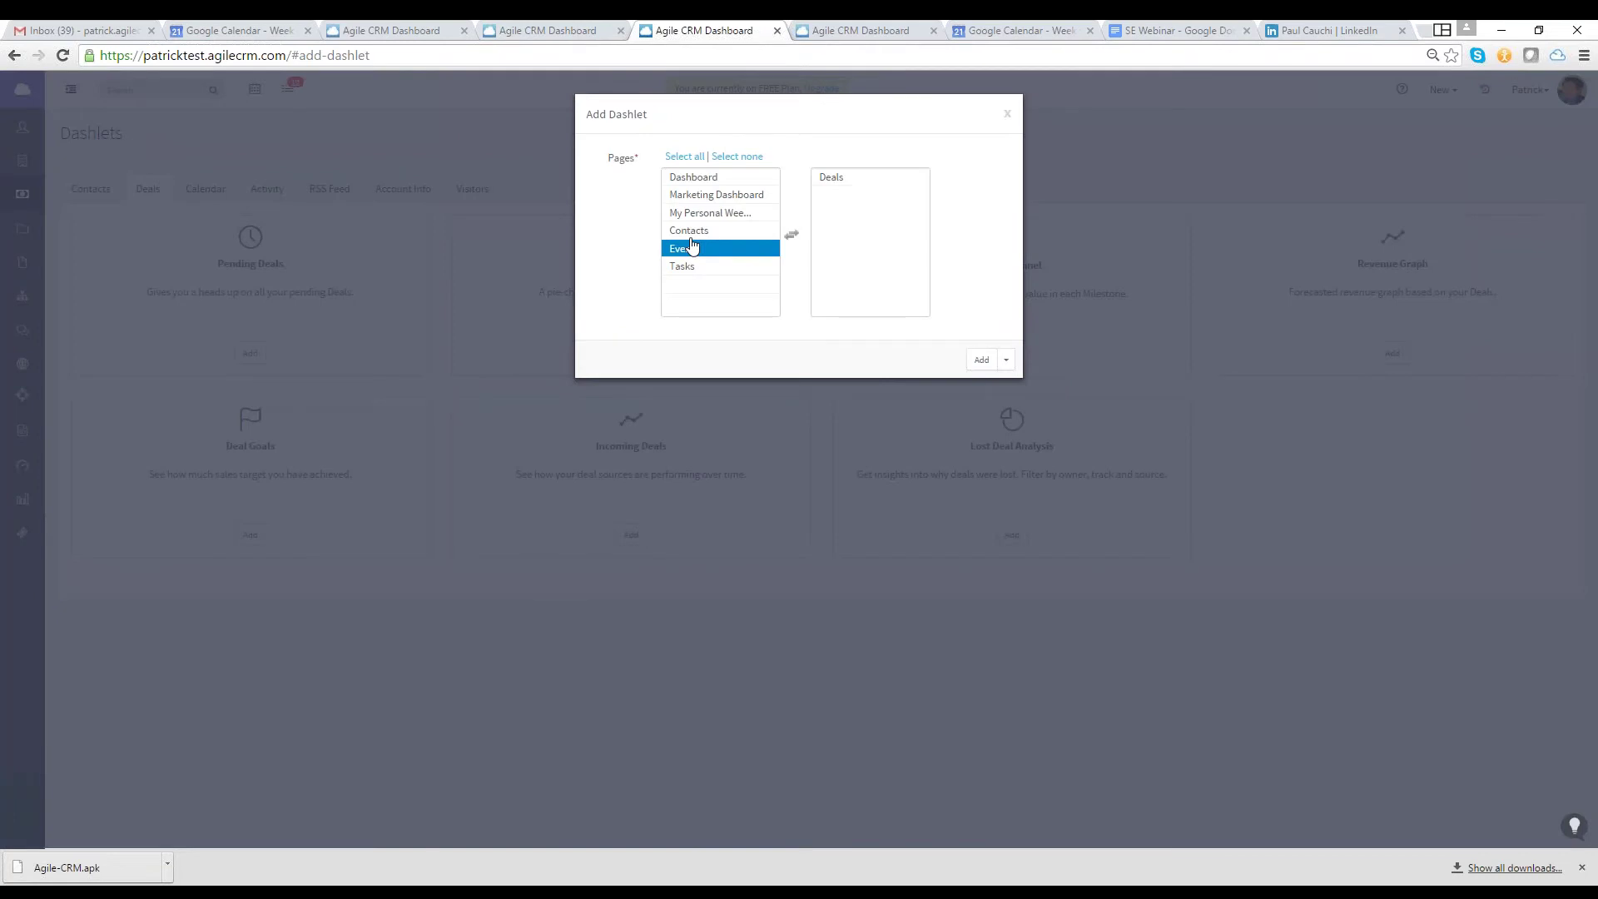
pyautogui.click(696, 230)
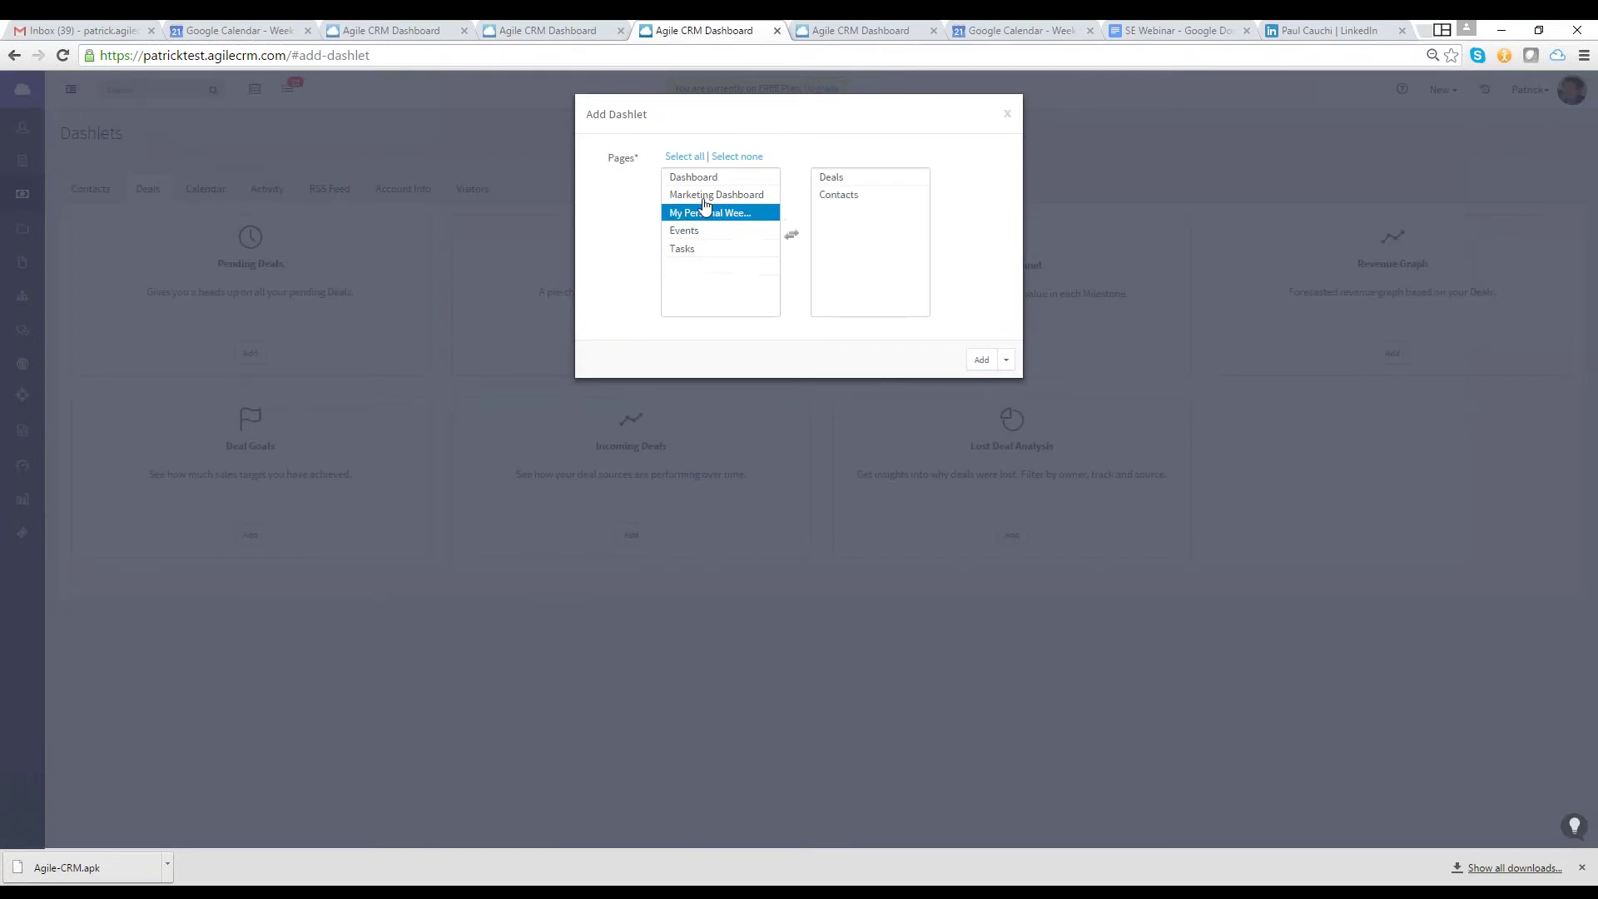
pyautogui.click(704, 210)
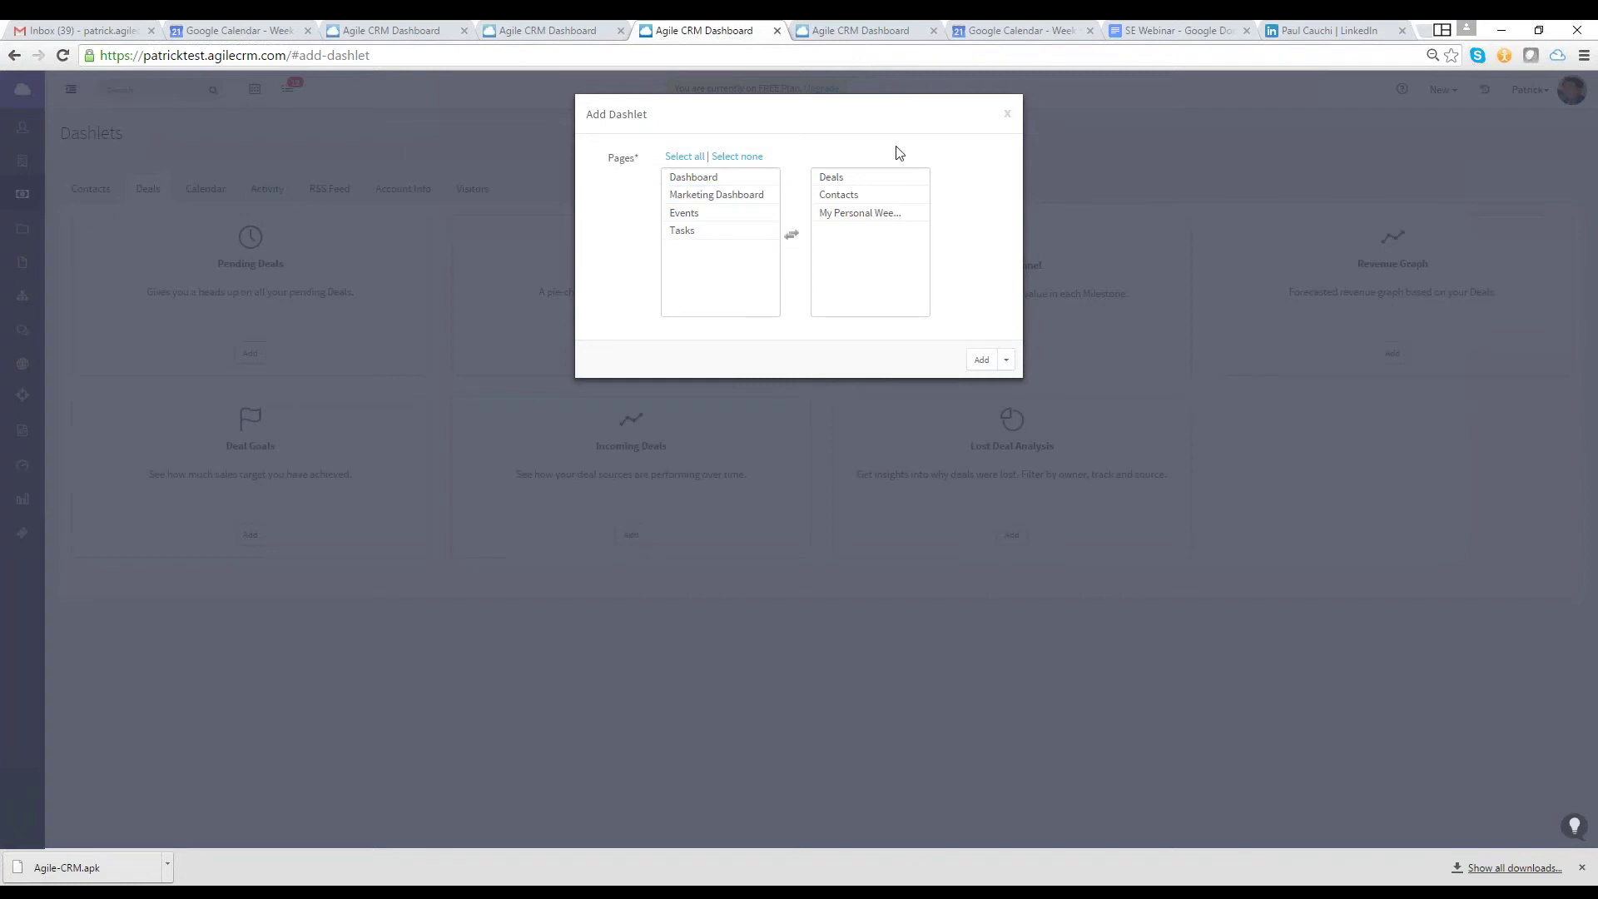
pyautogui.click(981, 359)
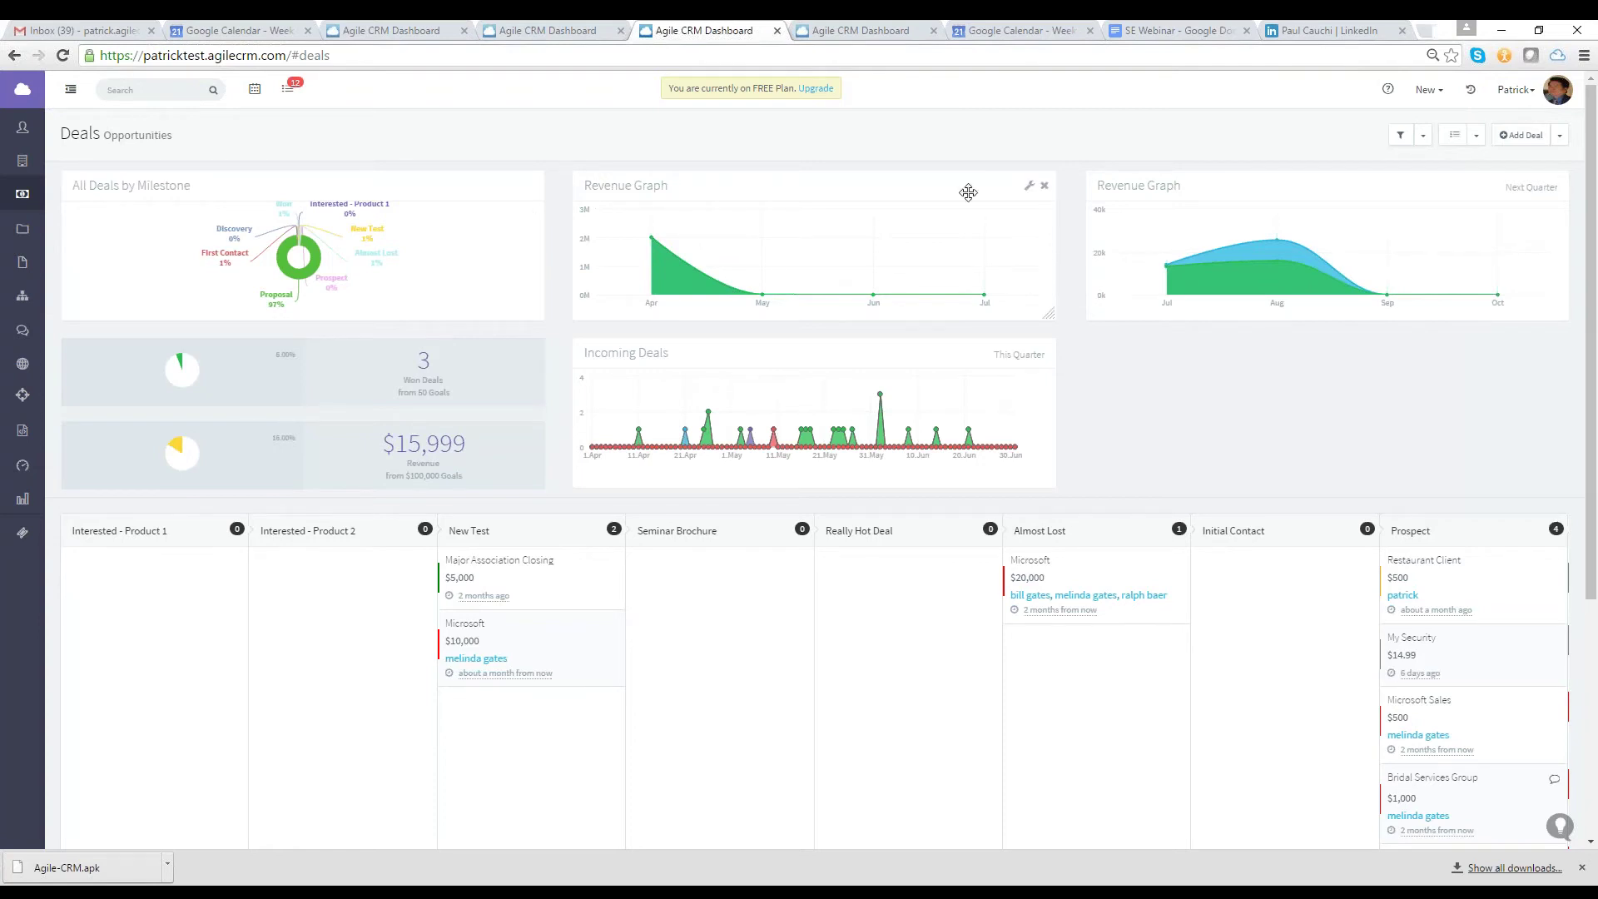
# Check the Revenue Graph settings, then drag the 40k Revenue Graph below Incoming Deals
pyautogui.click(1030, 190)
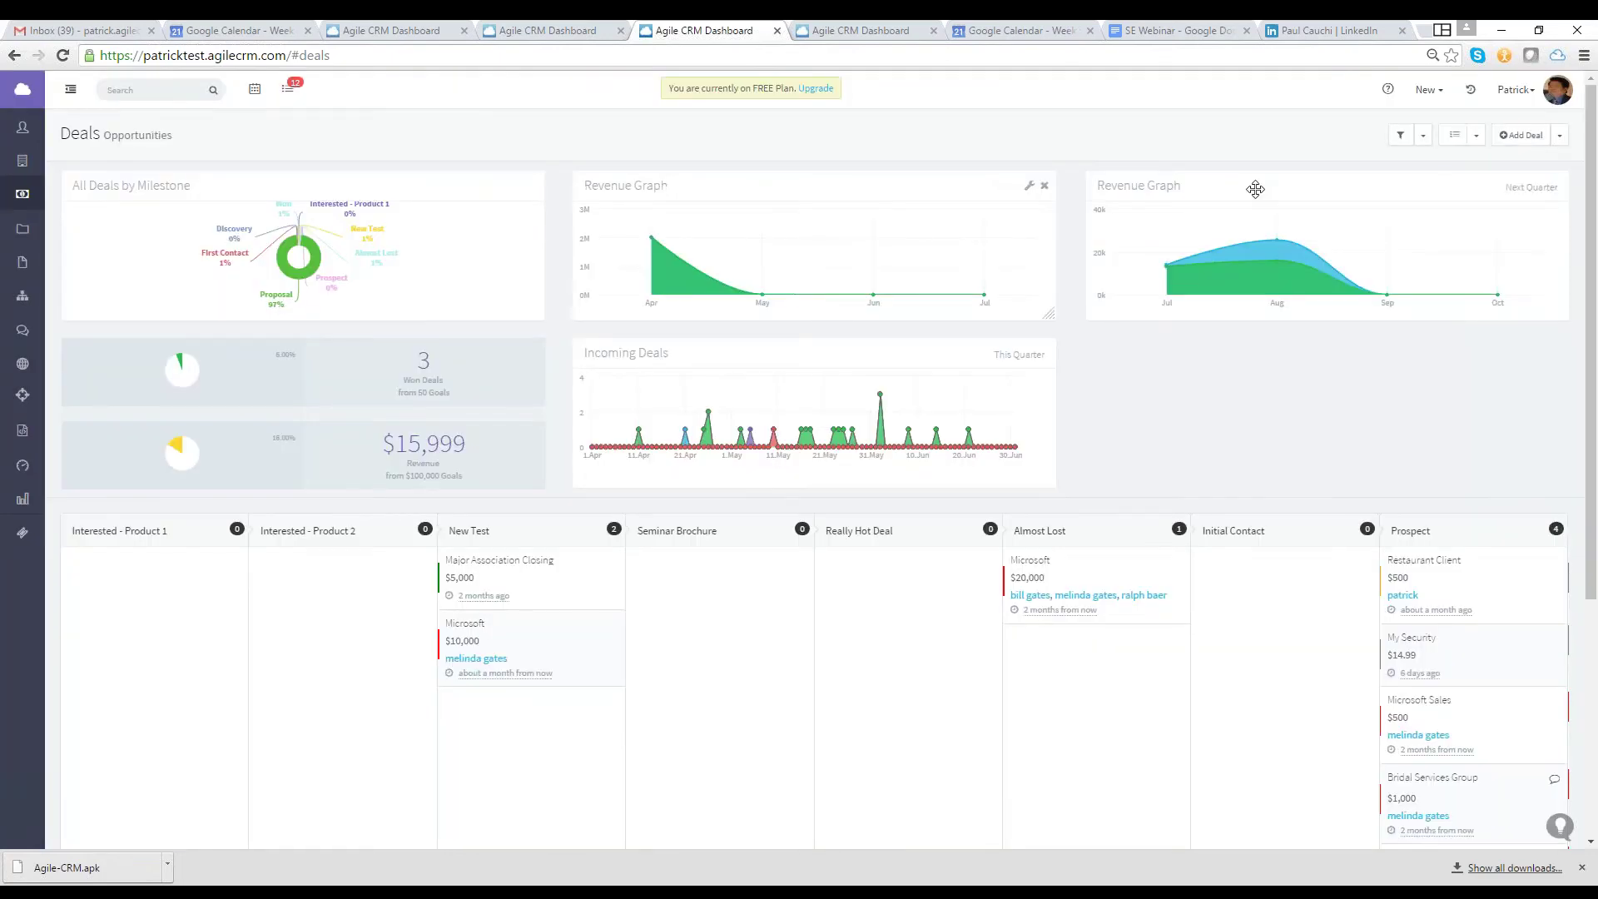
pyautogui.moveTo(1255, 186); pyautogui.dragTo(736, 346)
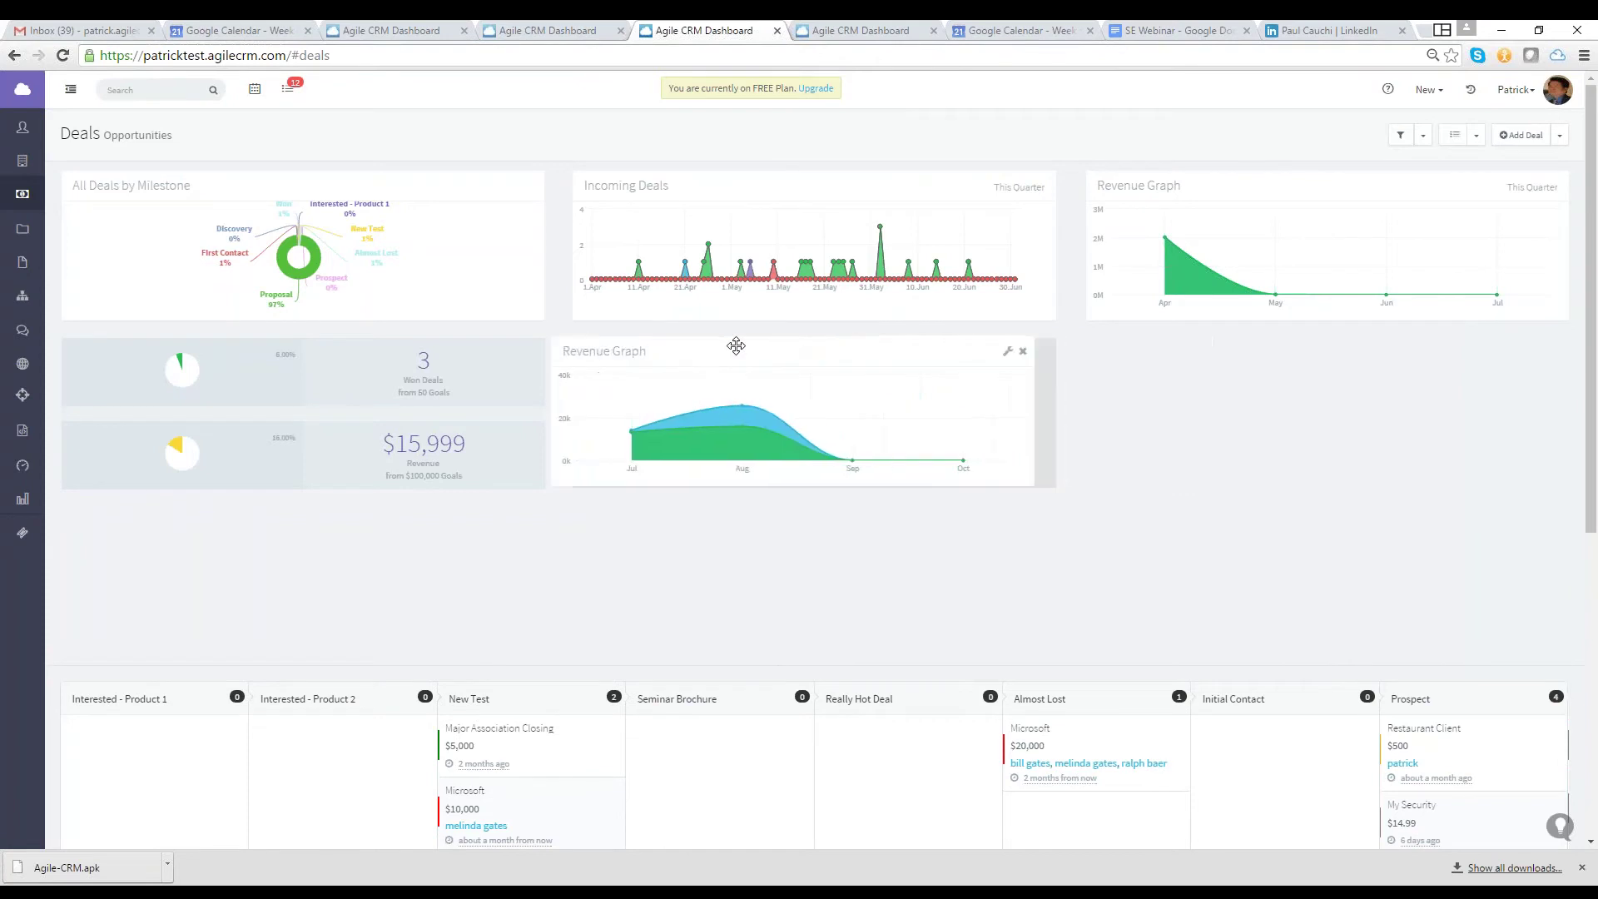
pyautogui.moveTo(736, 347); pyautogui.dragTo(663, 347)
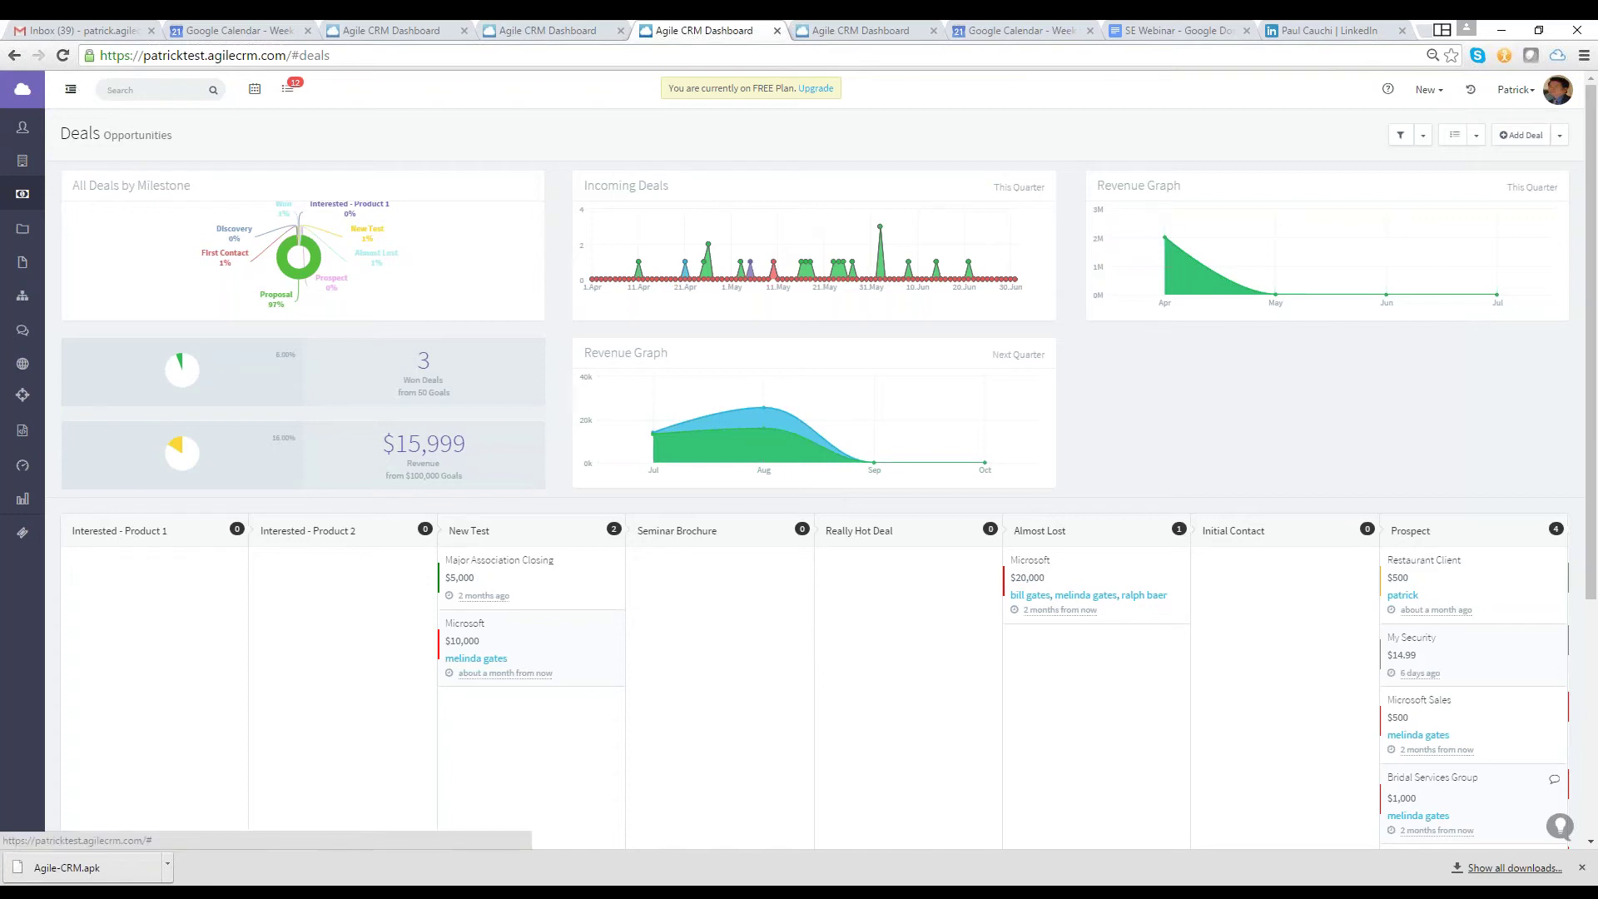
pyautogui.moveTo(84, 312)
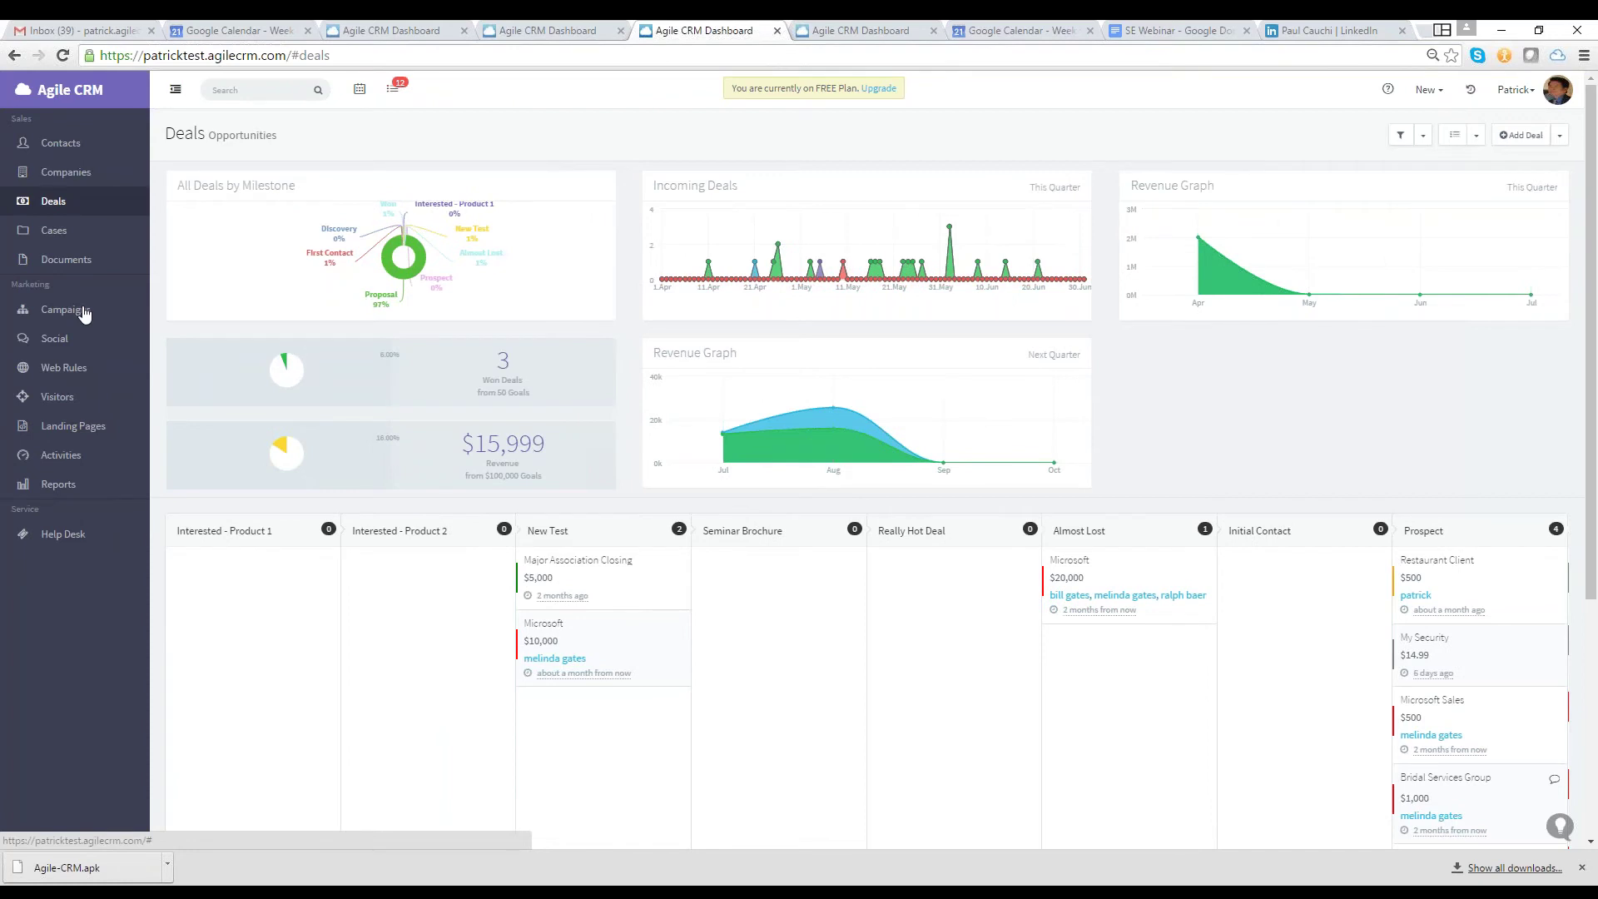
# Open the Replied Node Campaign workflow and browse the list of available node types
pyautogui.click(84, 312)
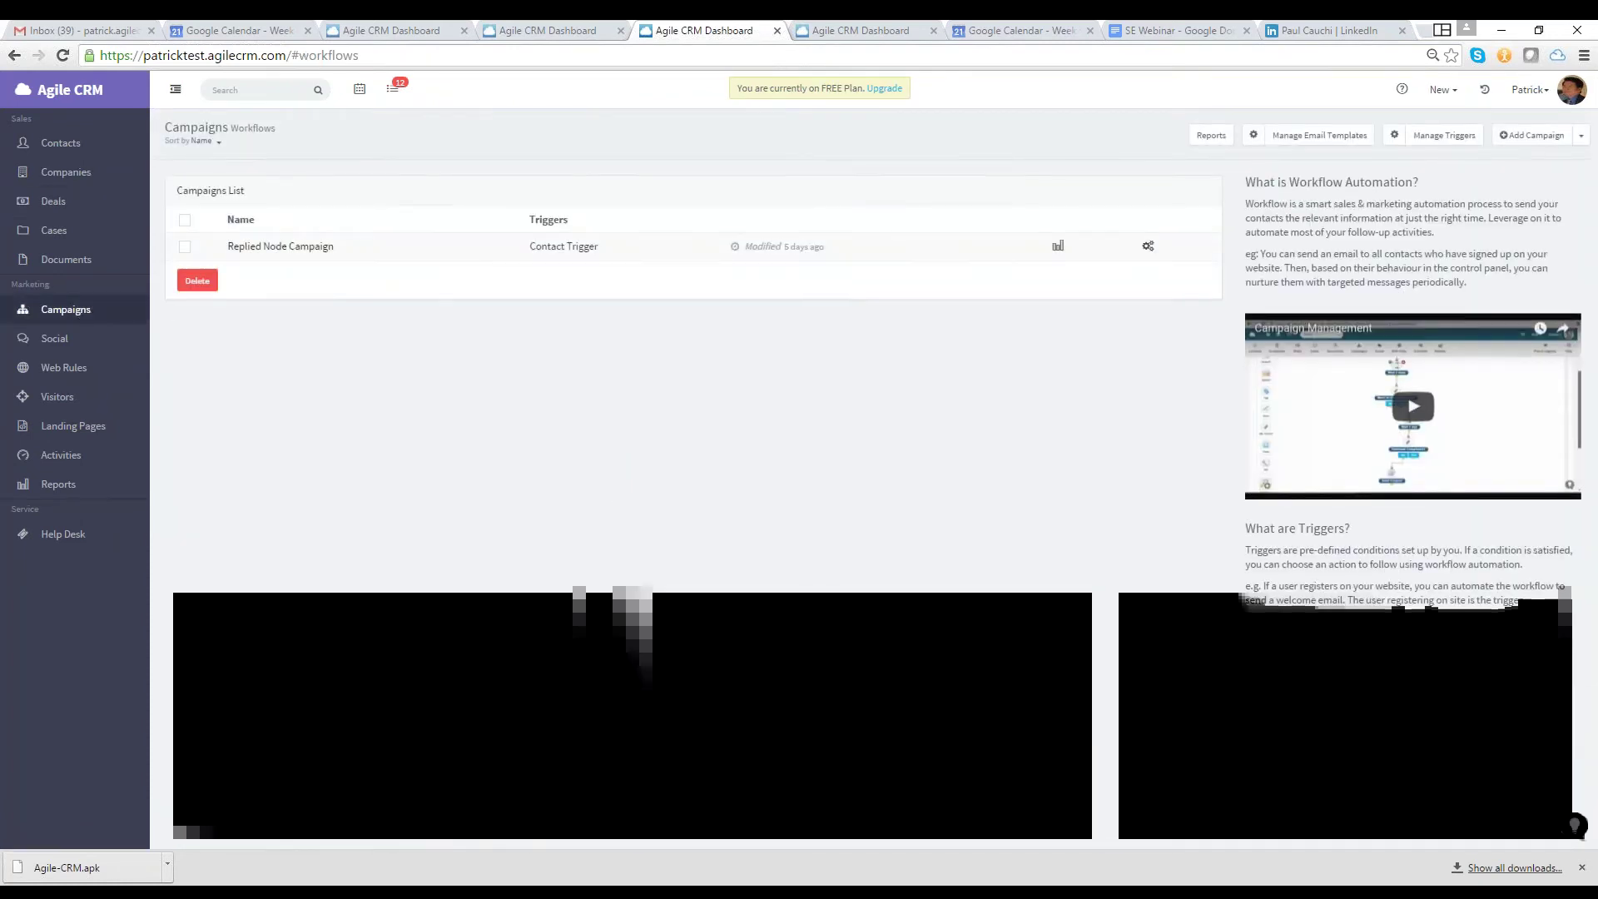
pyautogui.click(275, 248)
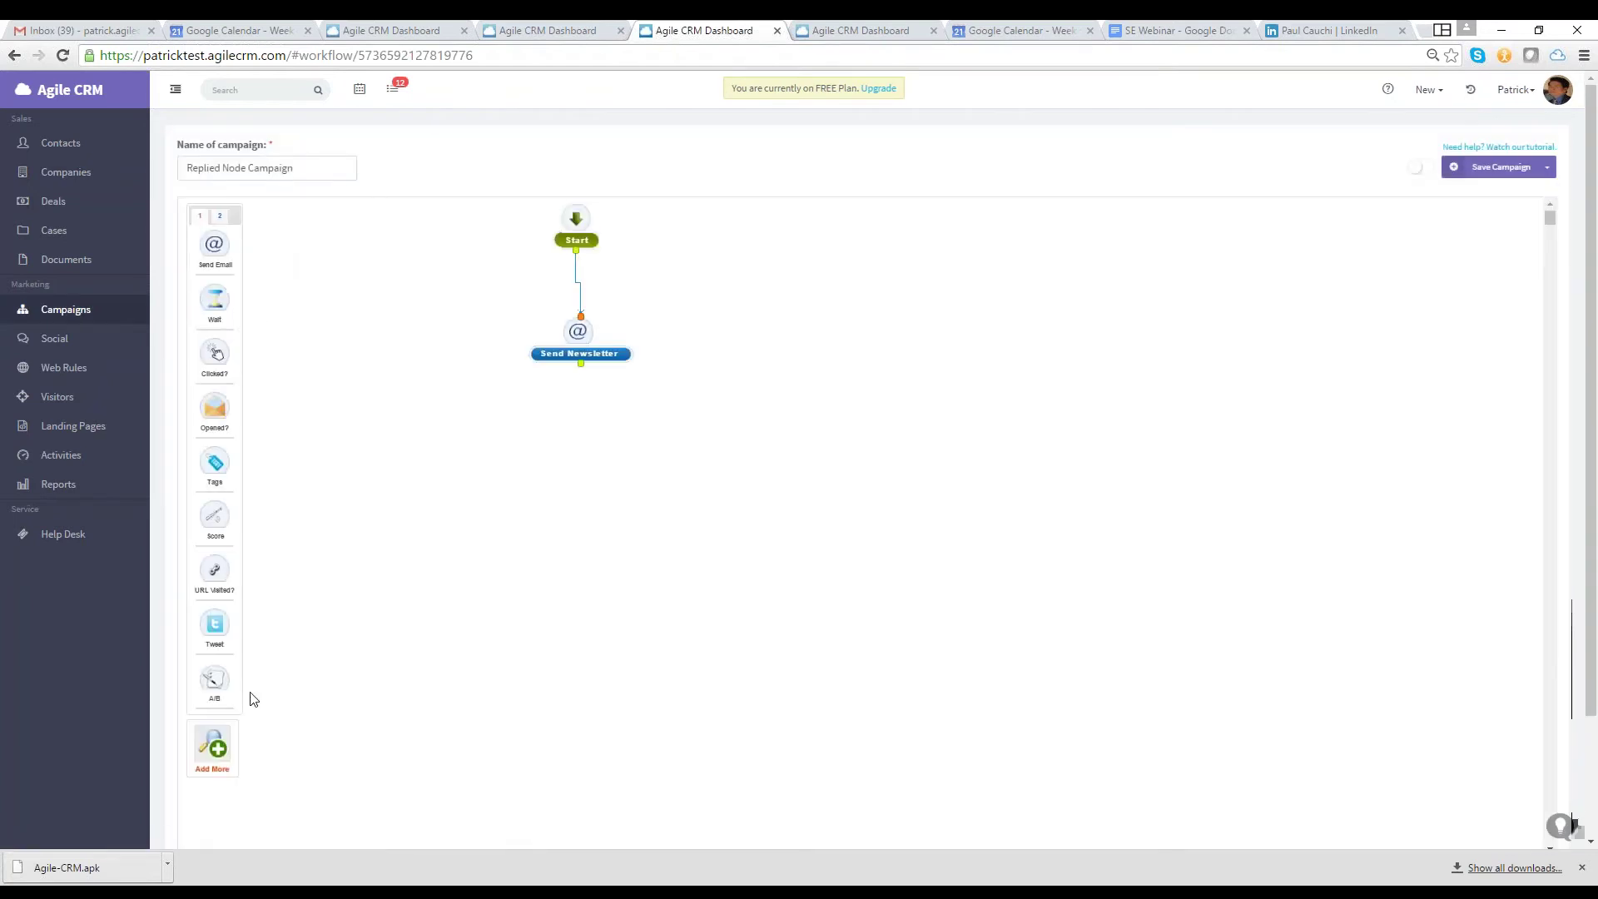
pyautogui.click(212, 748)
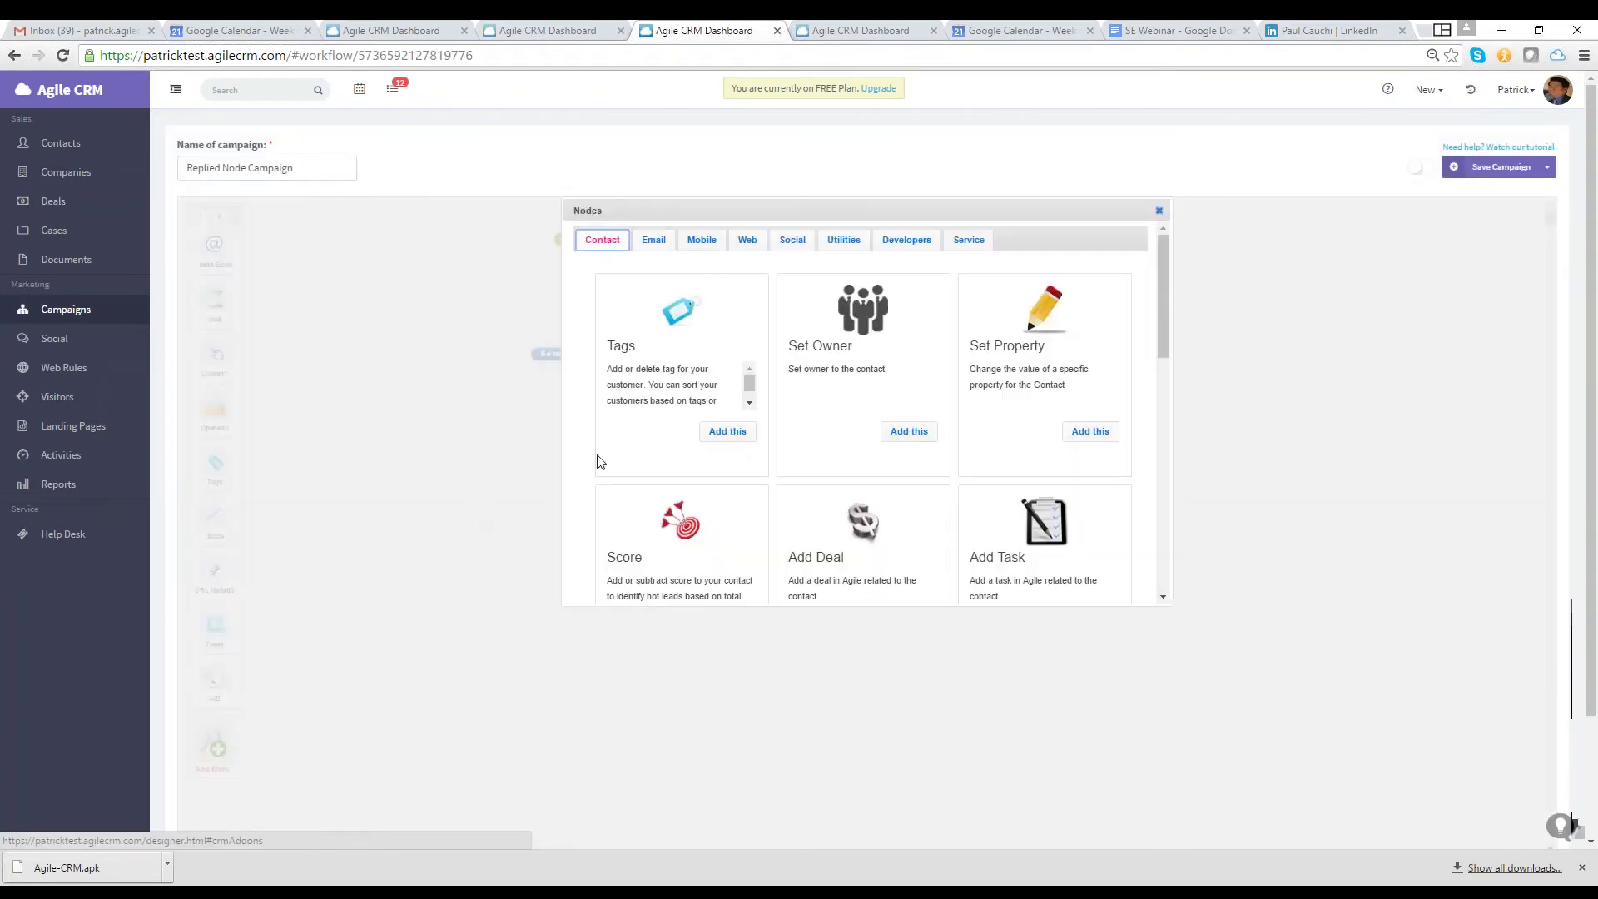
pyautogui.scroll(-2, 860, 436)
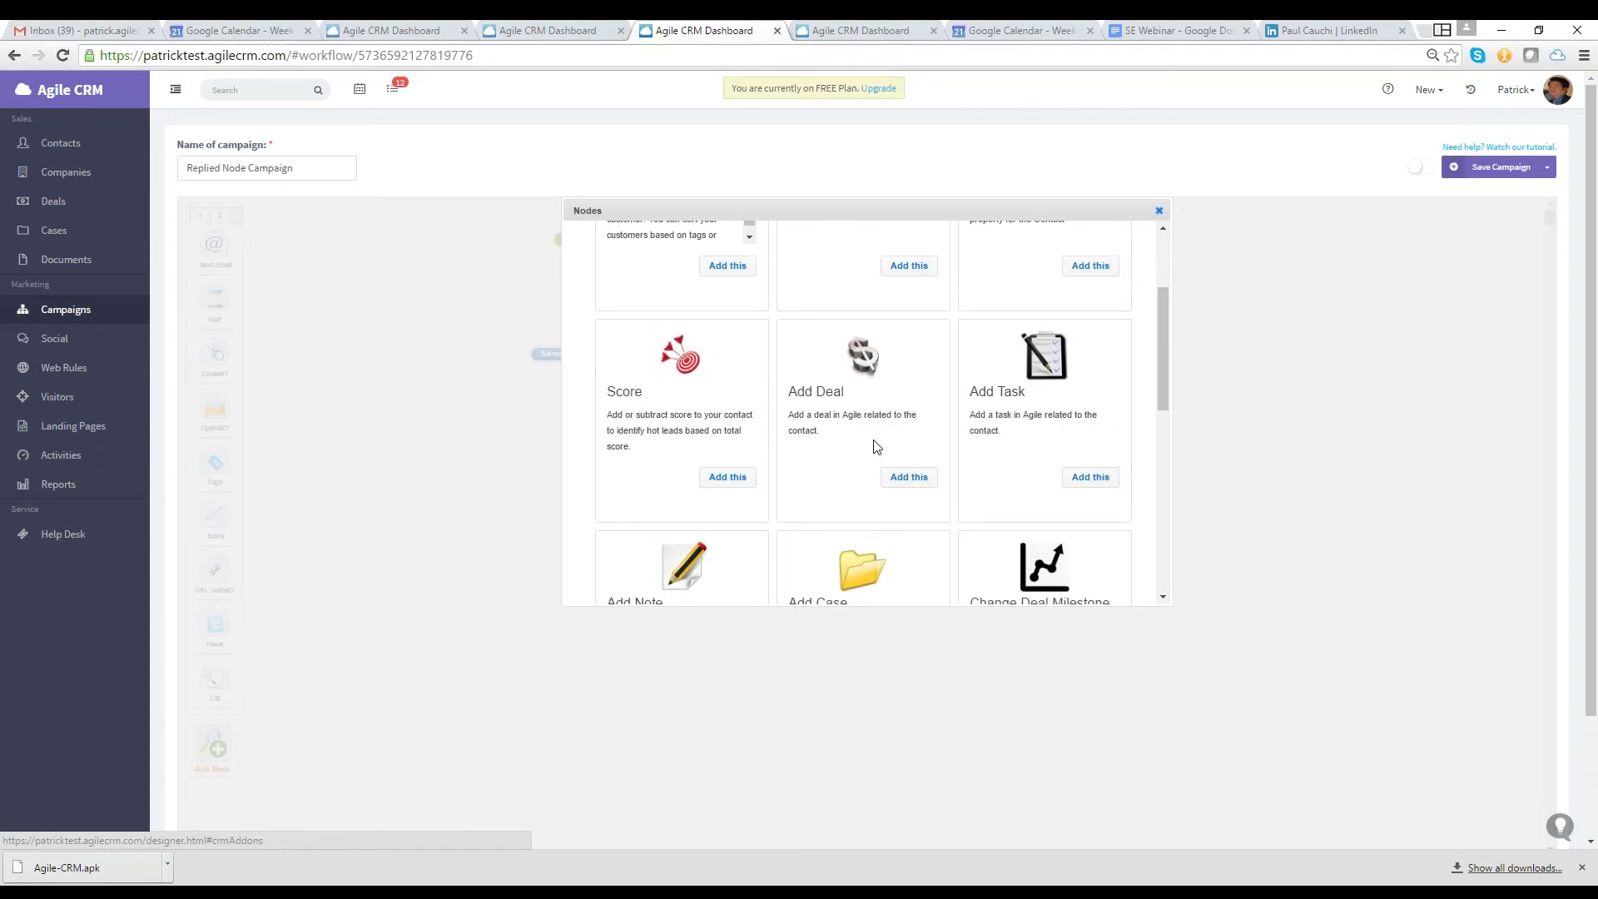
pyautogui.scroll(-1, 874, 436)
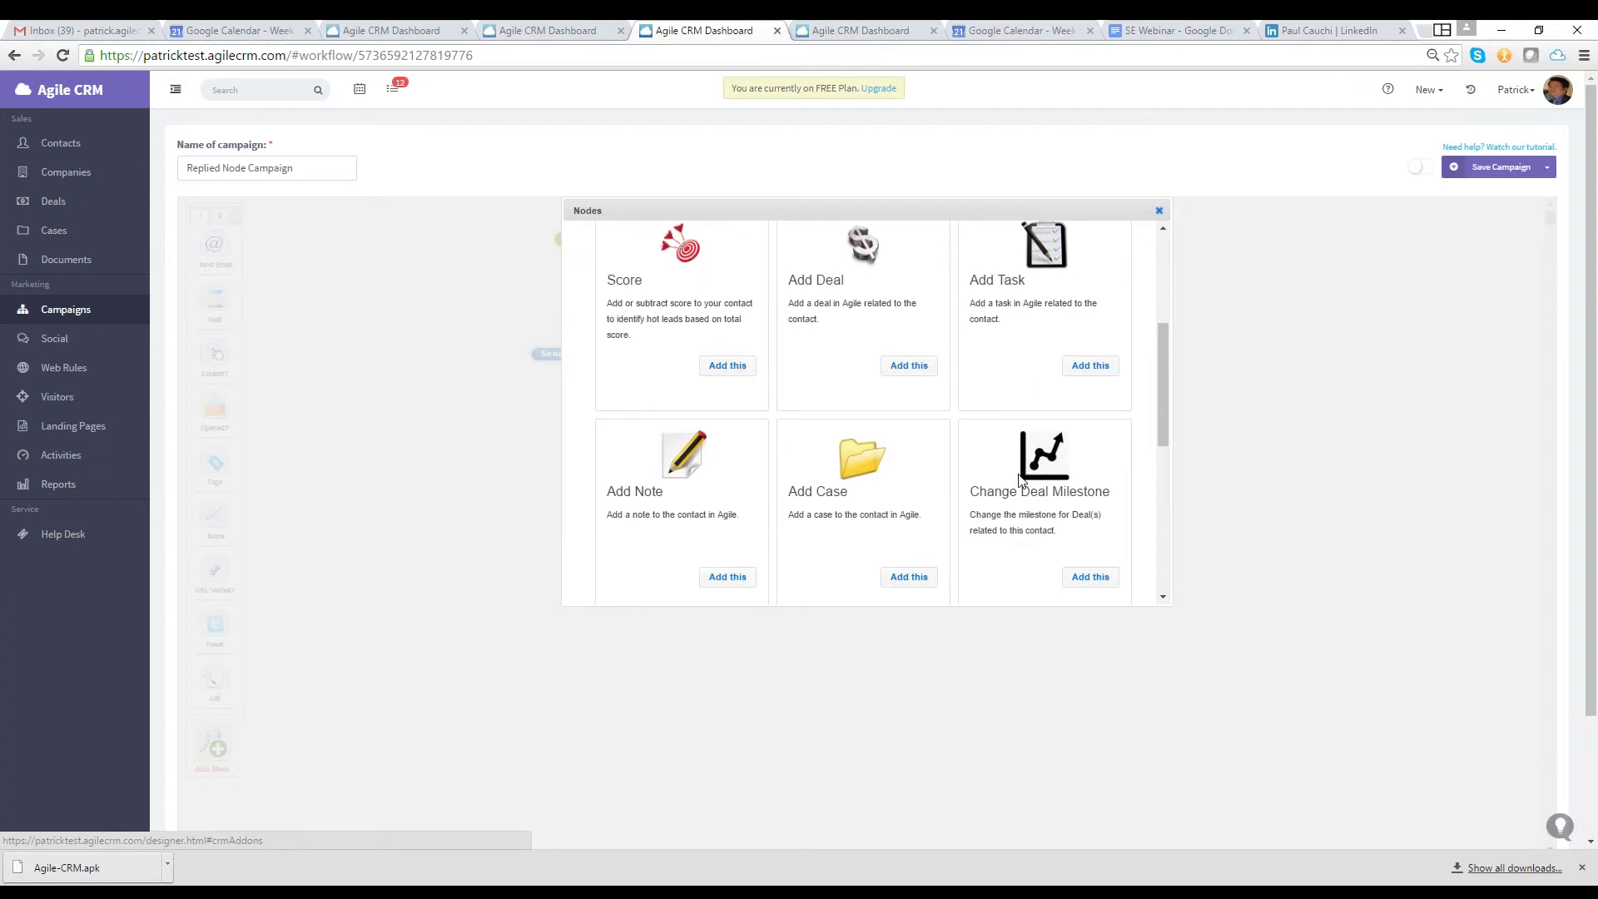
pyautogui.scroll(-3, 1020, 478)
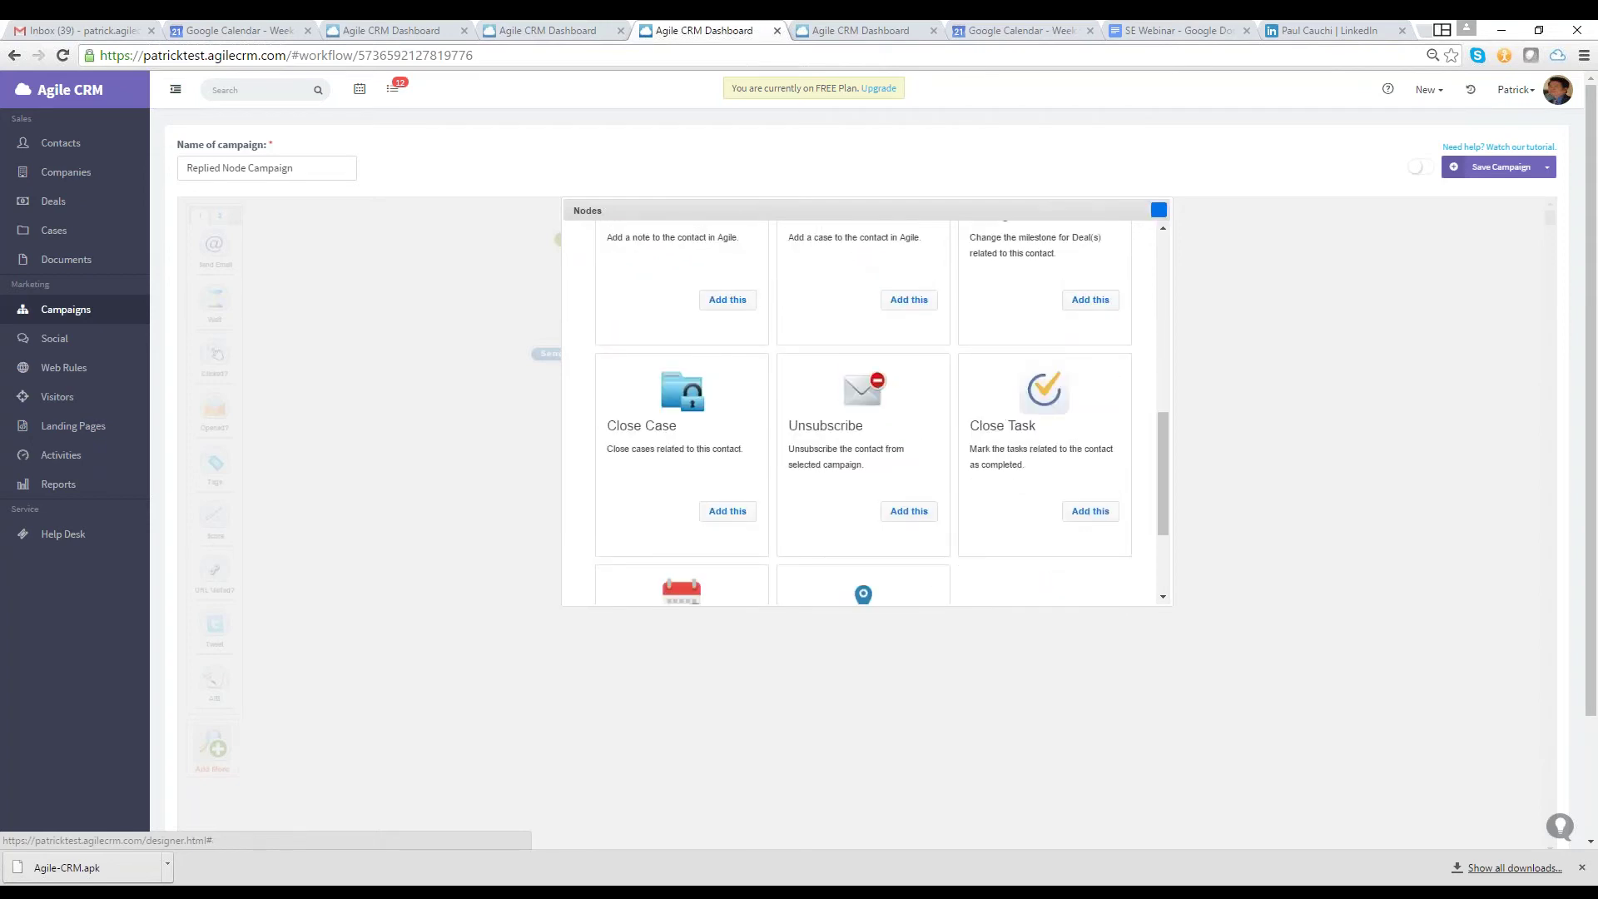
# Close the Nodes list, return to the campaigns list and bring up the triggers list
pyautogui.click(1159, 209)
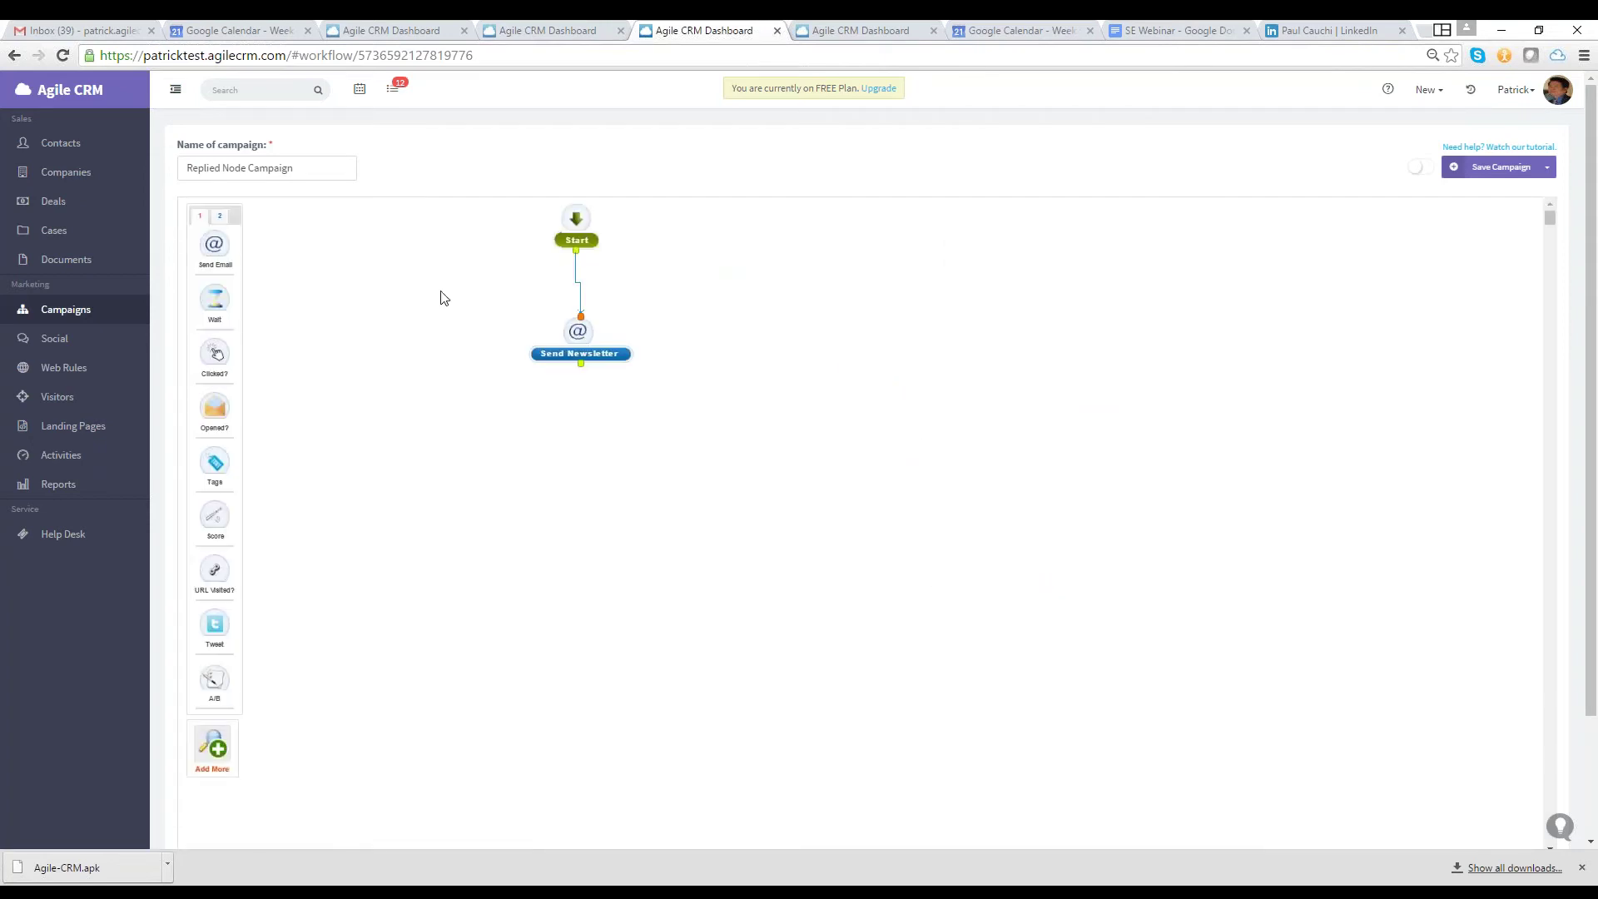
pyautogui.hotkey('alt', 'Left')
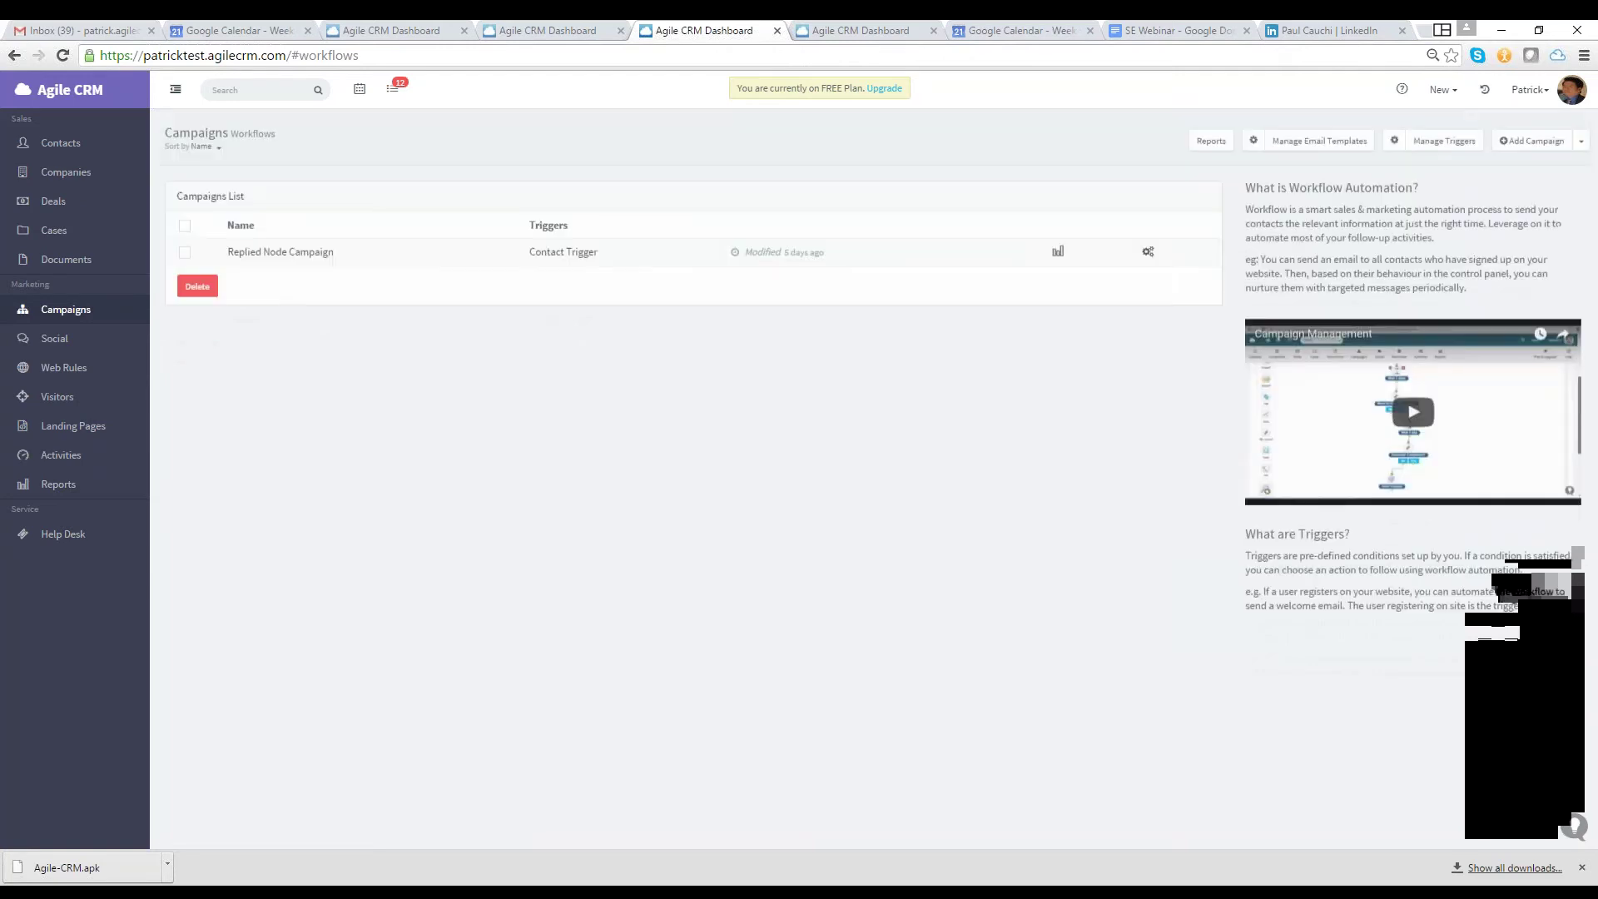
pyautogui.click(1311, 186)
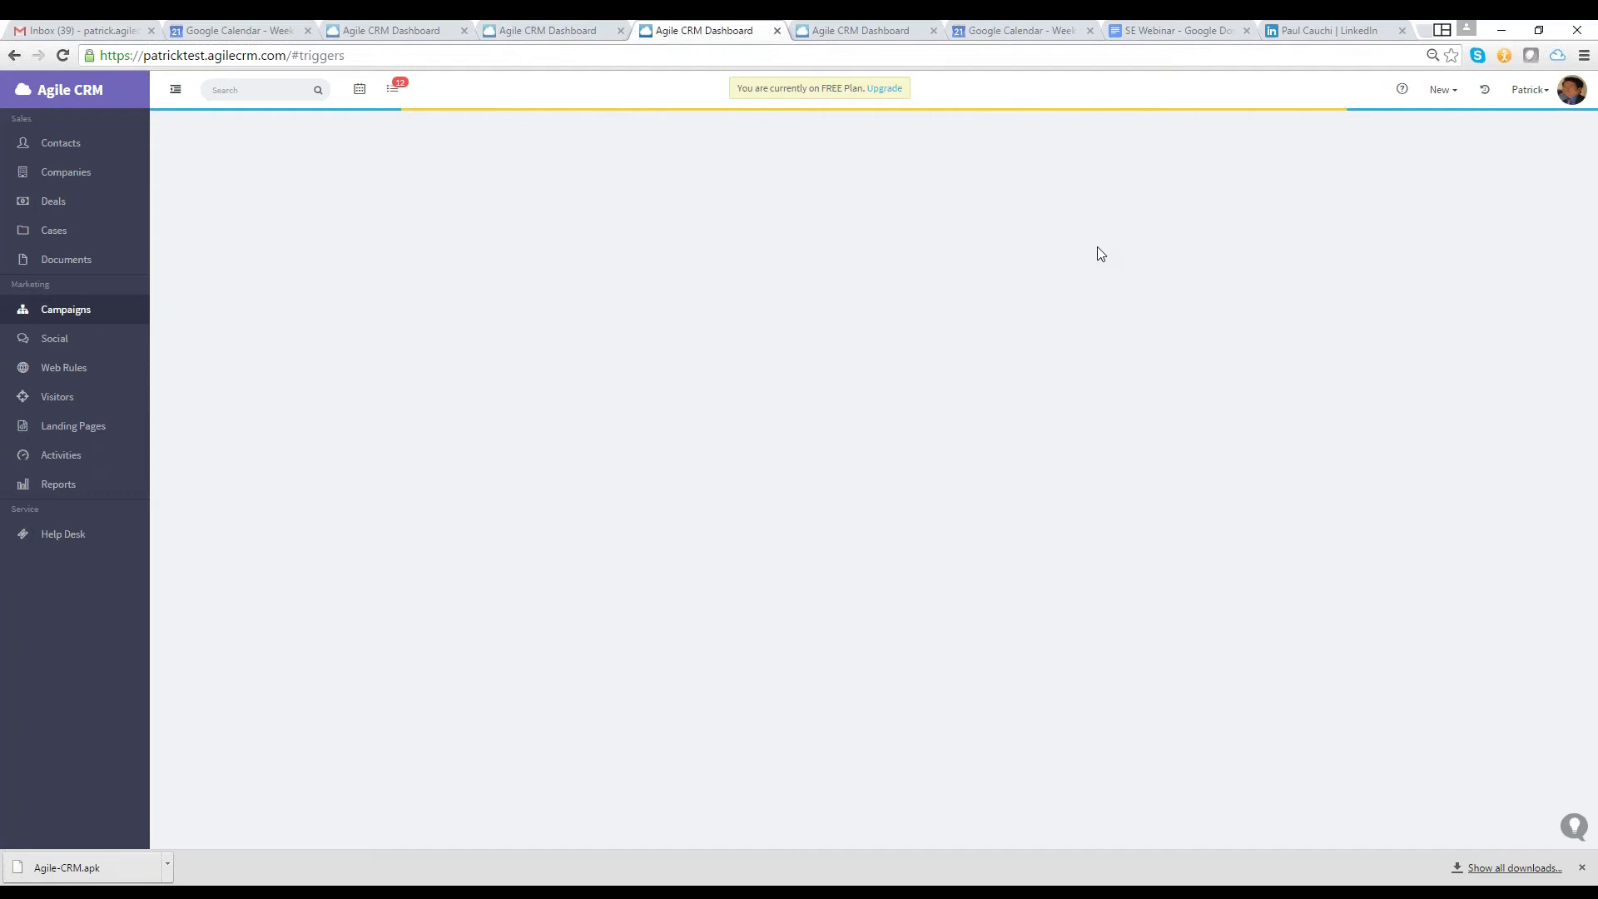
# Begin a trigger named 'Test' running Replied Node Campaign, then leave for the workflows page
pyautogui.click(195, 278)
pyautogui.write('Test')
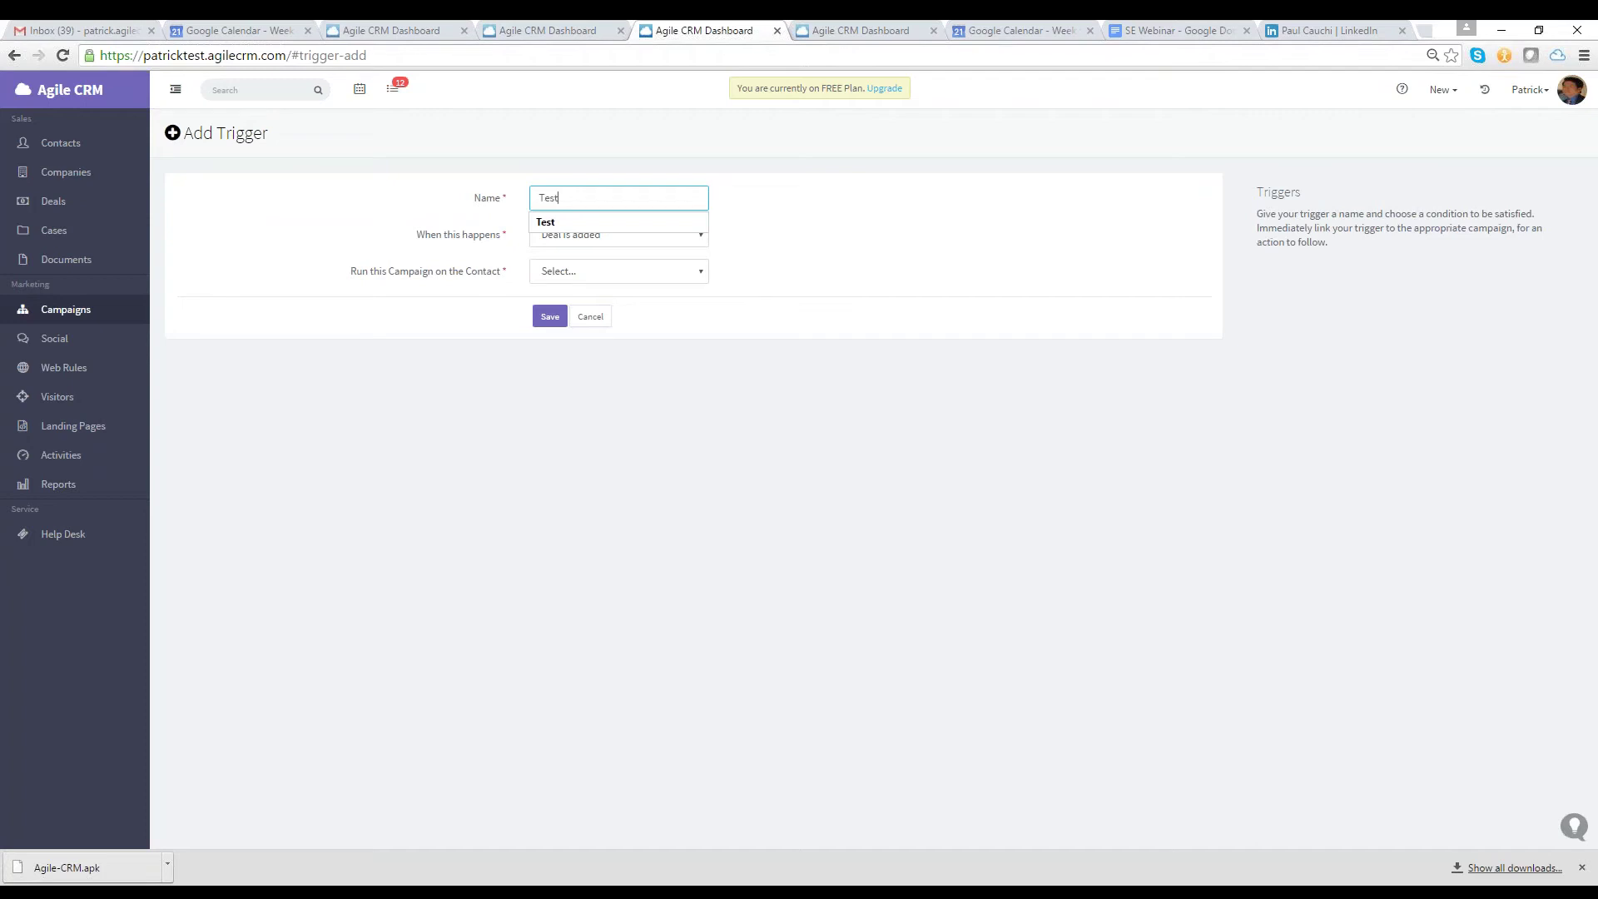
pyautogui.click(658, 271)
pyautogui.click(682, 307)
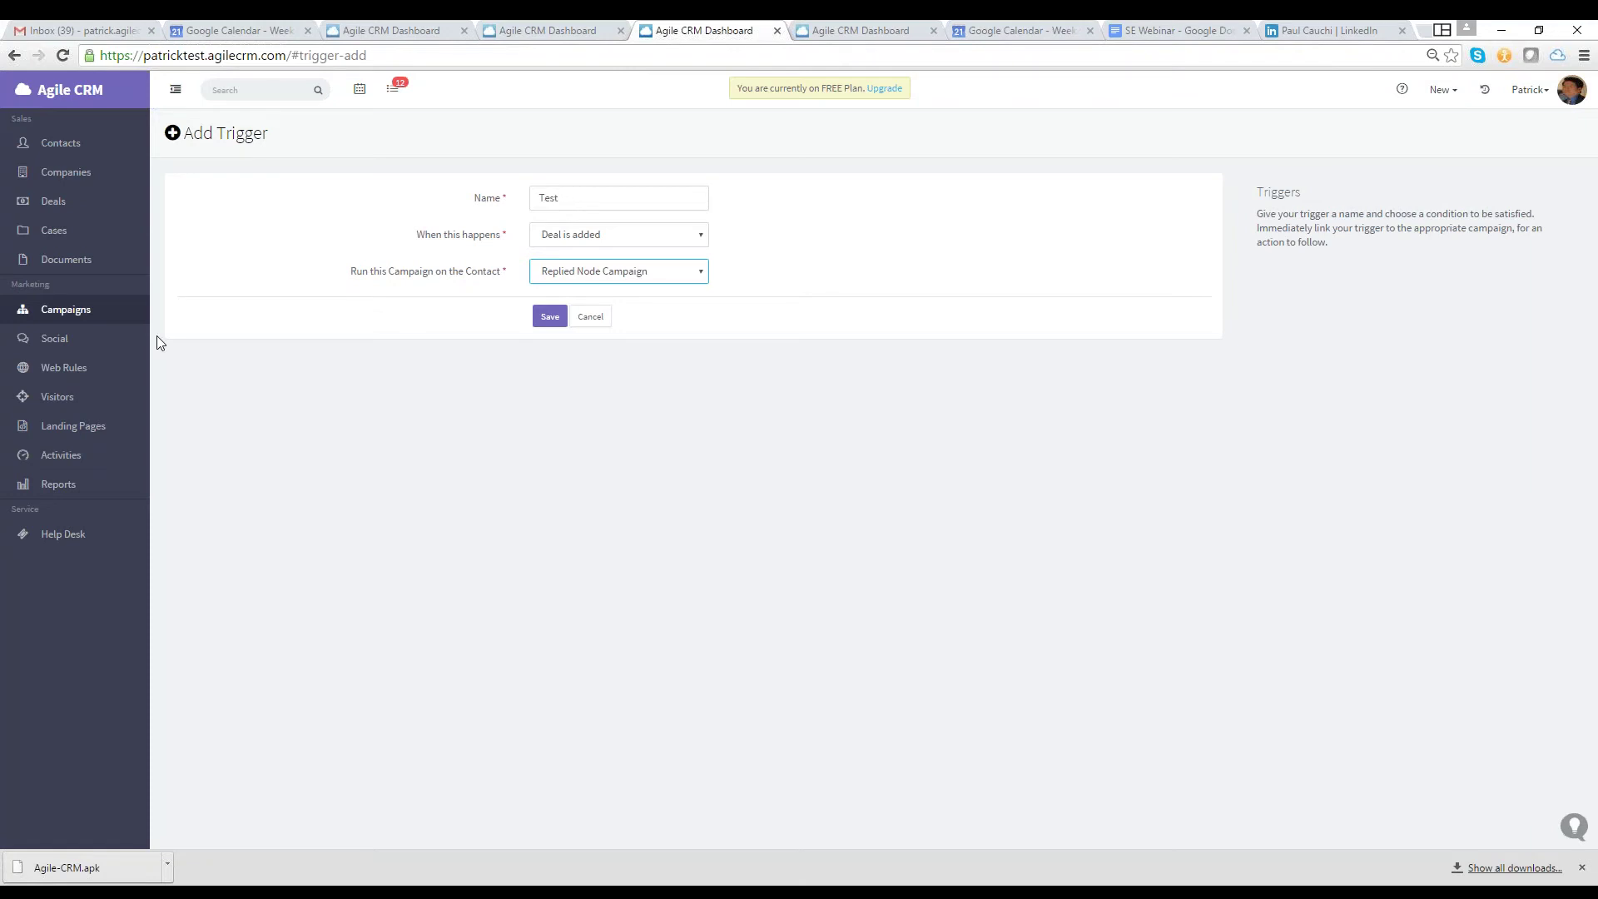
pyautogui.click(65, 309)
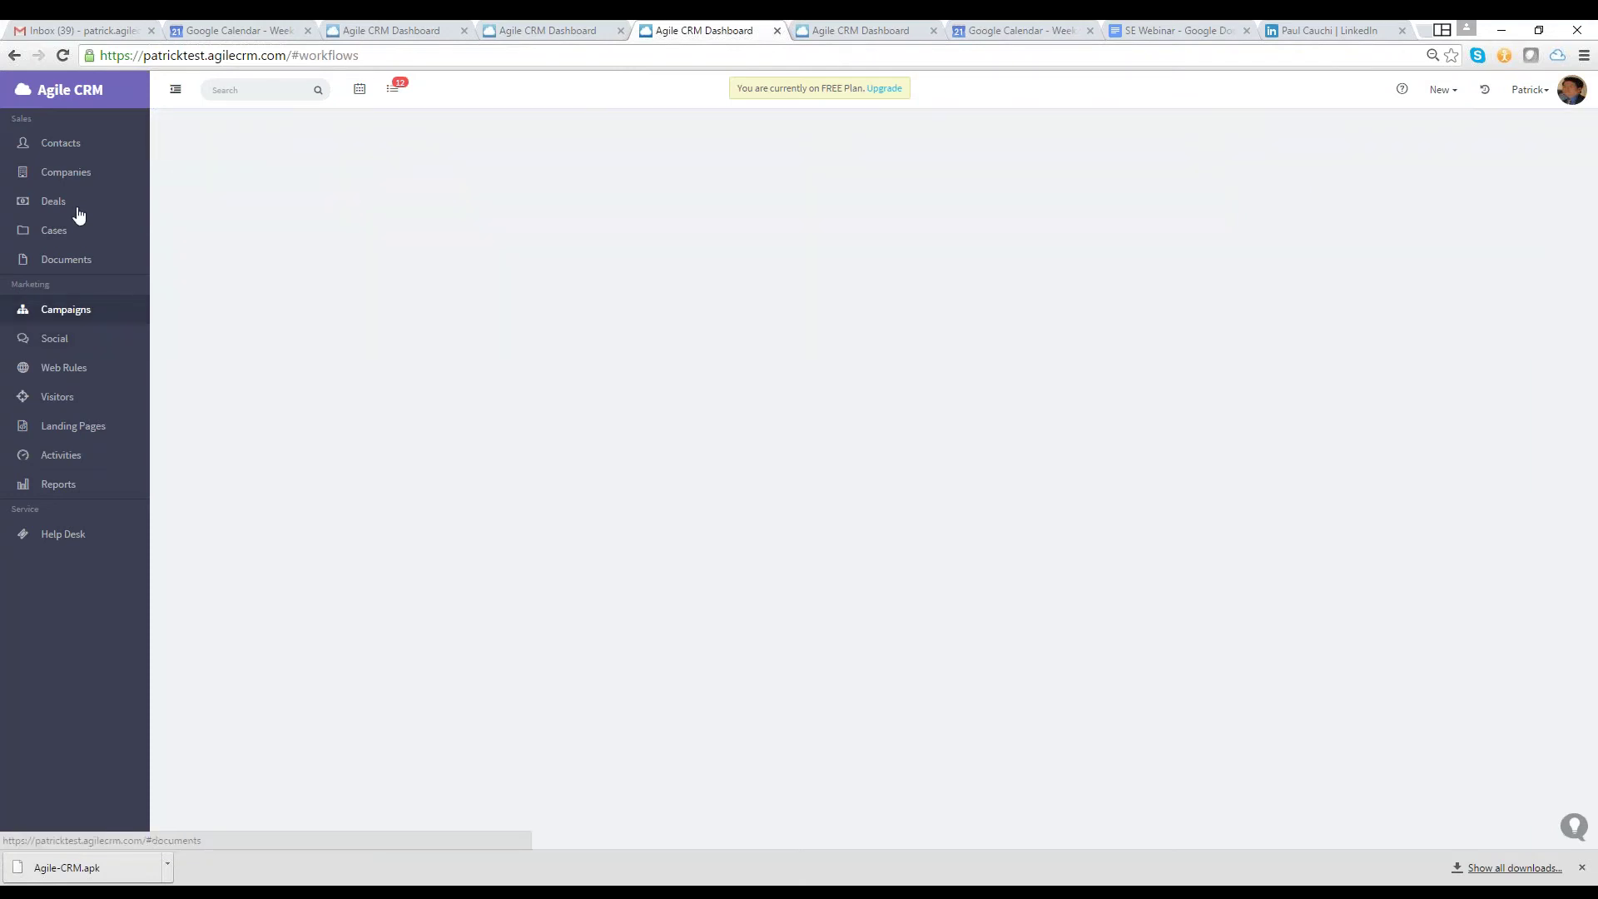
# Review the deals dashboard and pipeline, then go to the Reports page
pyautogui.click(77, 209)
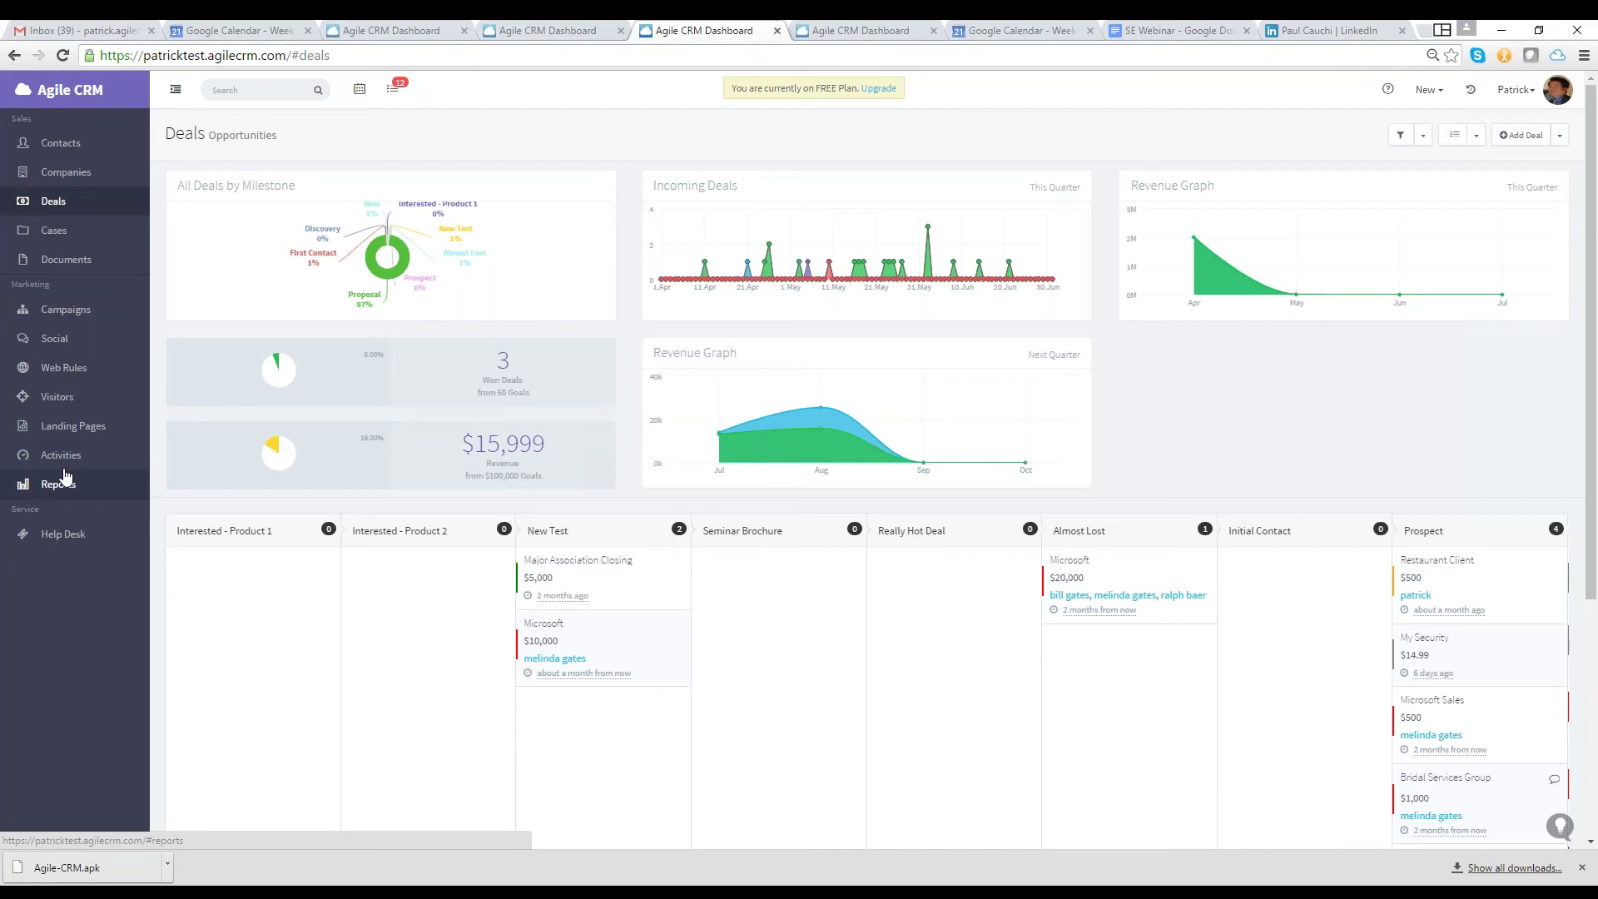
pyautogui.click(65, 475)
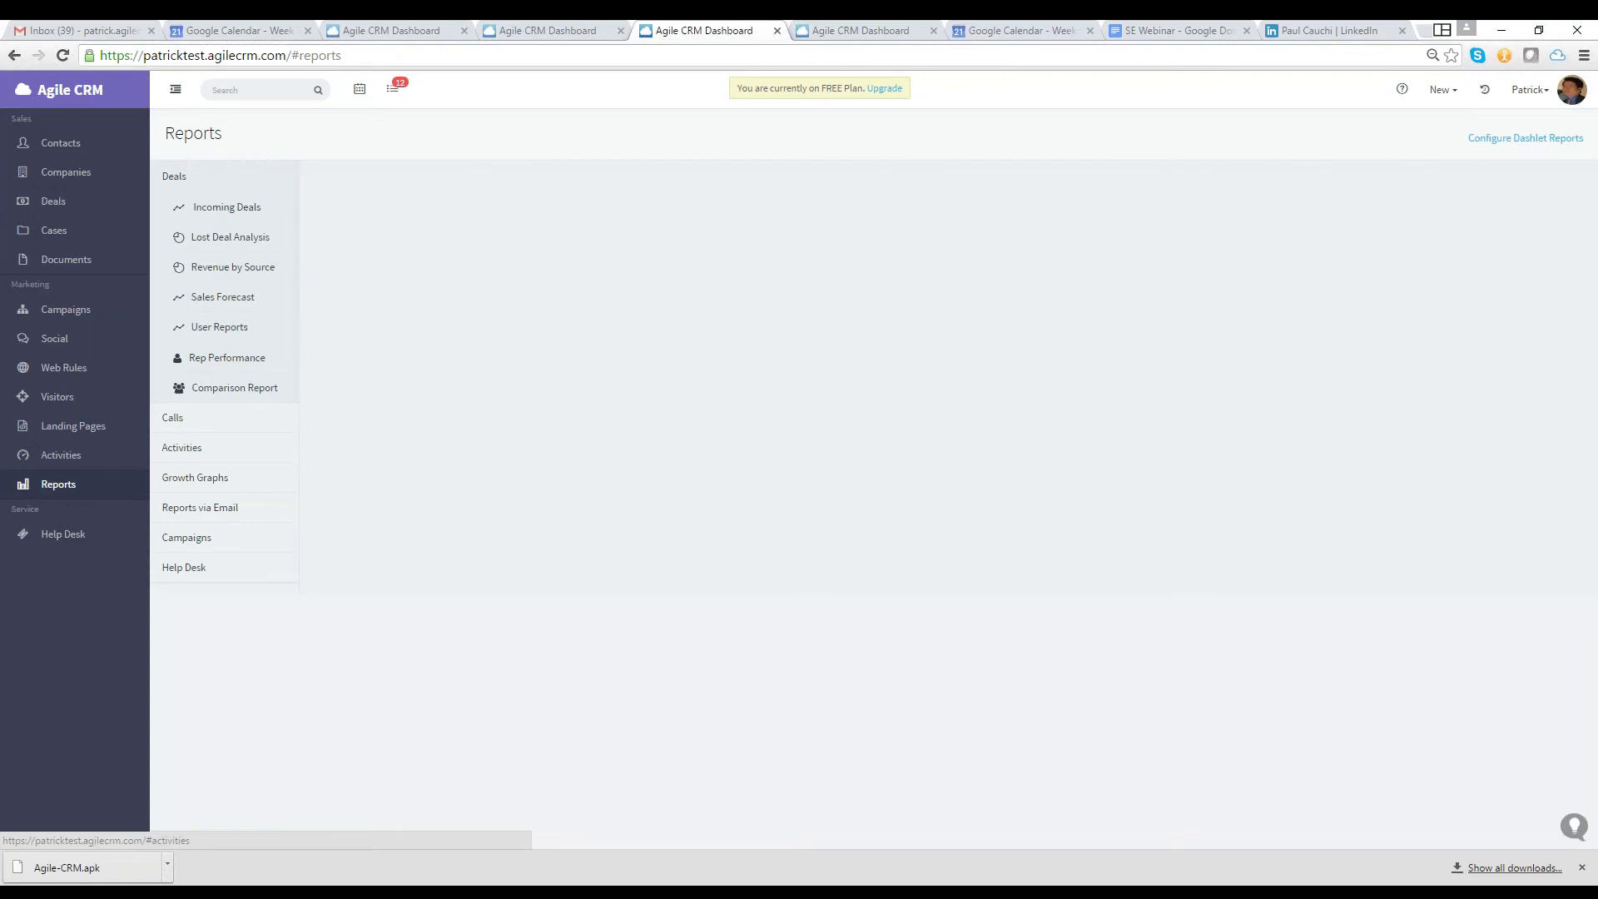
# Inspect the Incoming Deals report's owner and date-range filter choices, then return to Deals
pyautogui.moveTo(244, 281)
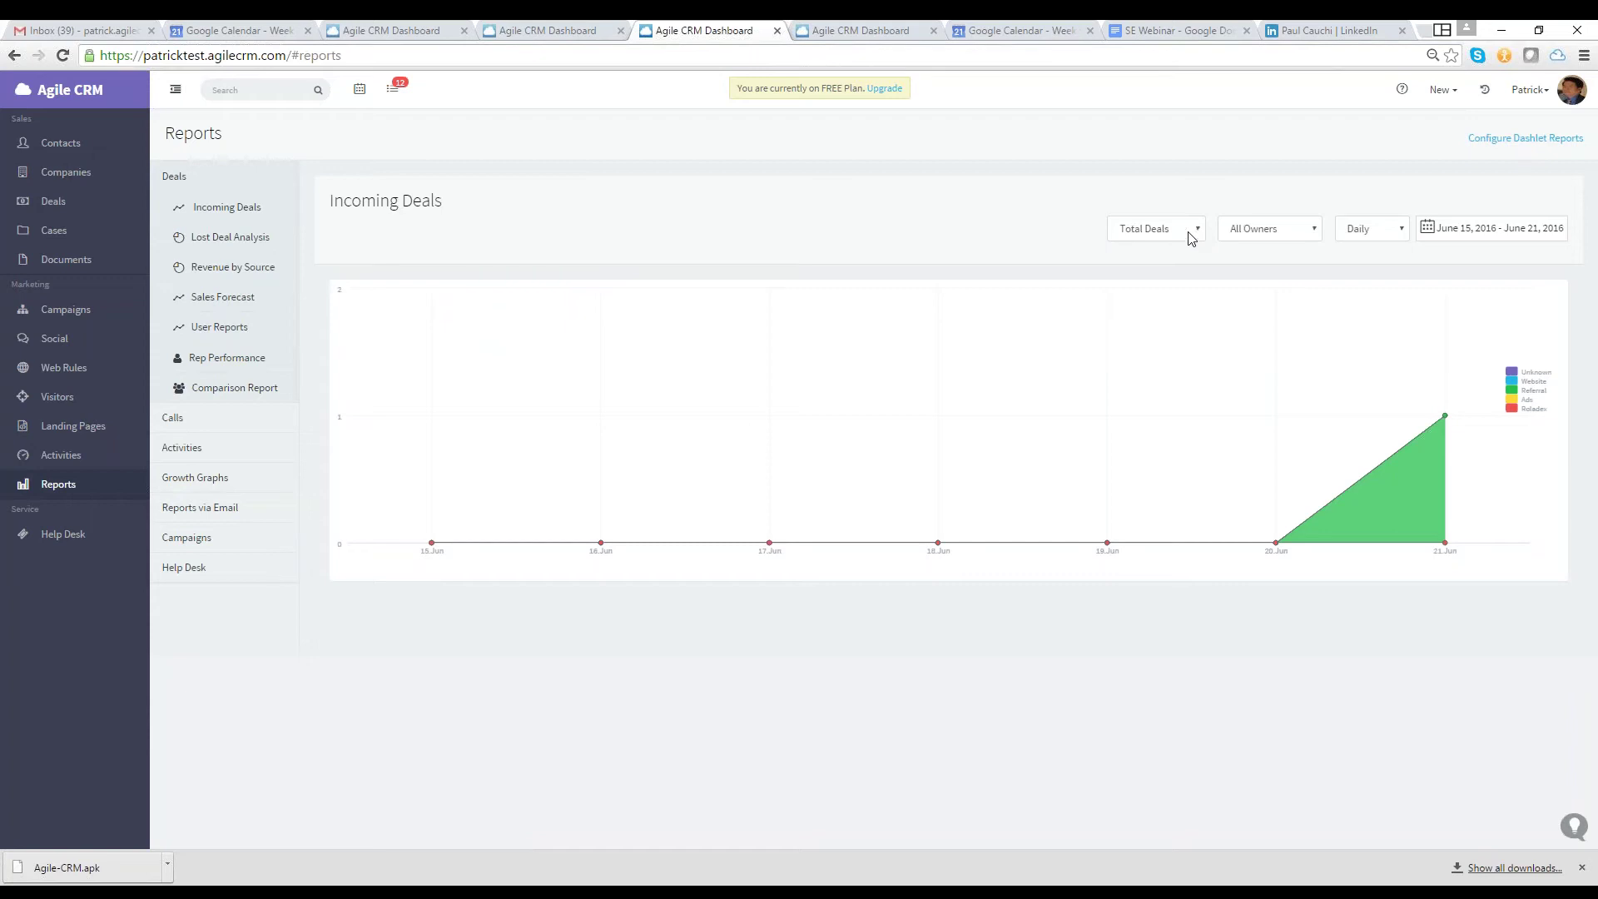
pyautogui.click(1302, 229)
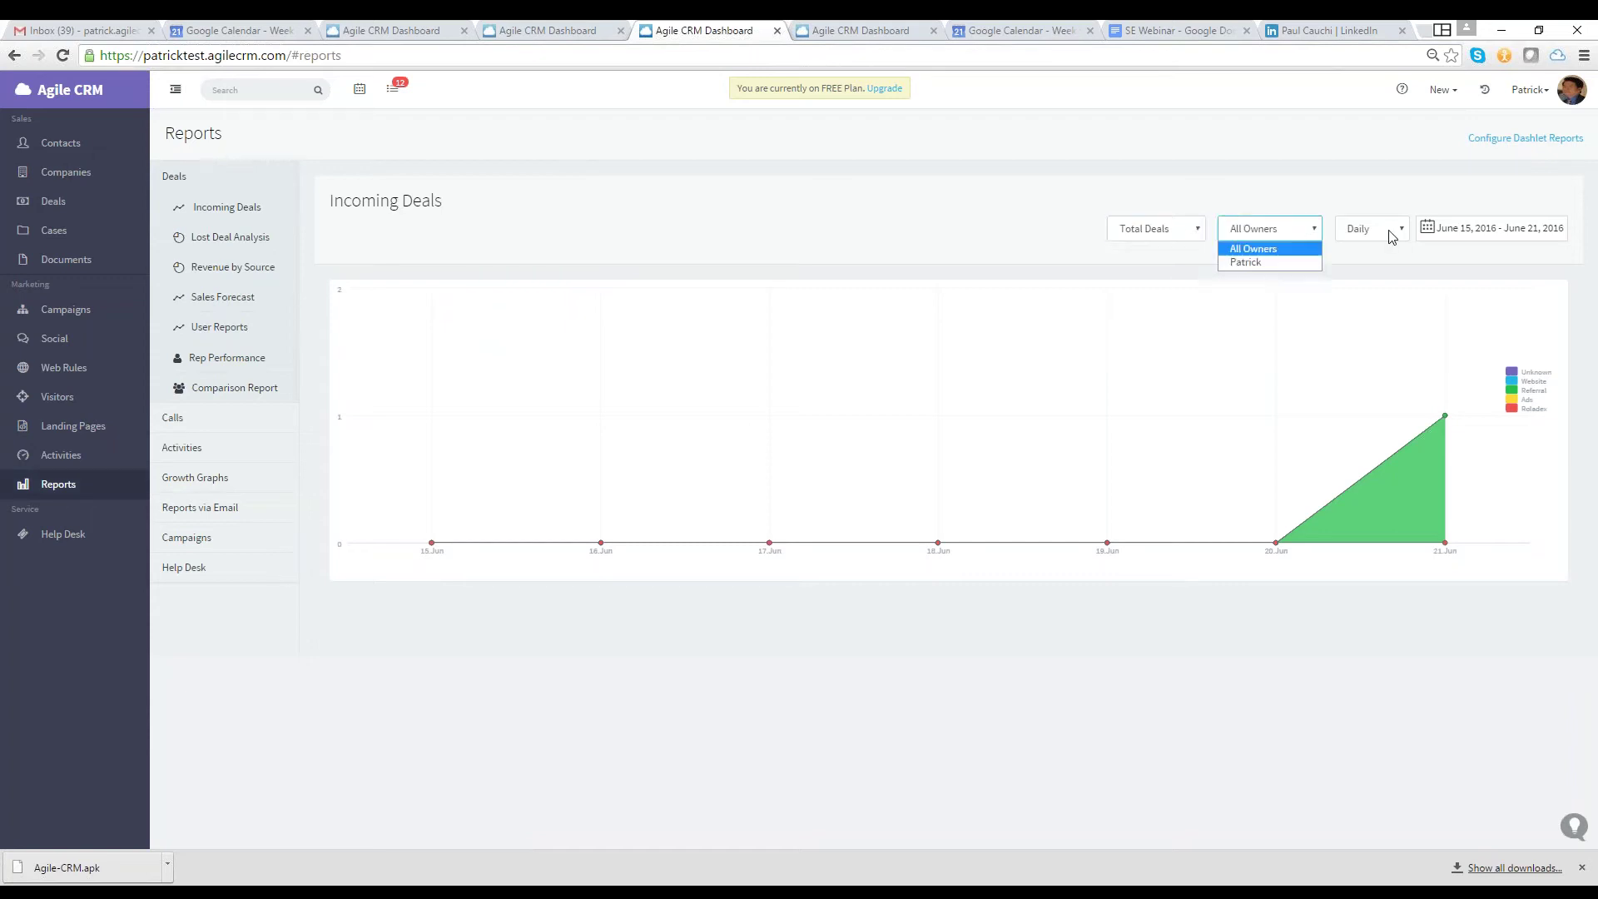
pyautogui.click(1453, 237)
pyautogui.click(1034, 214)
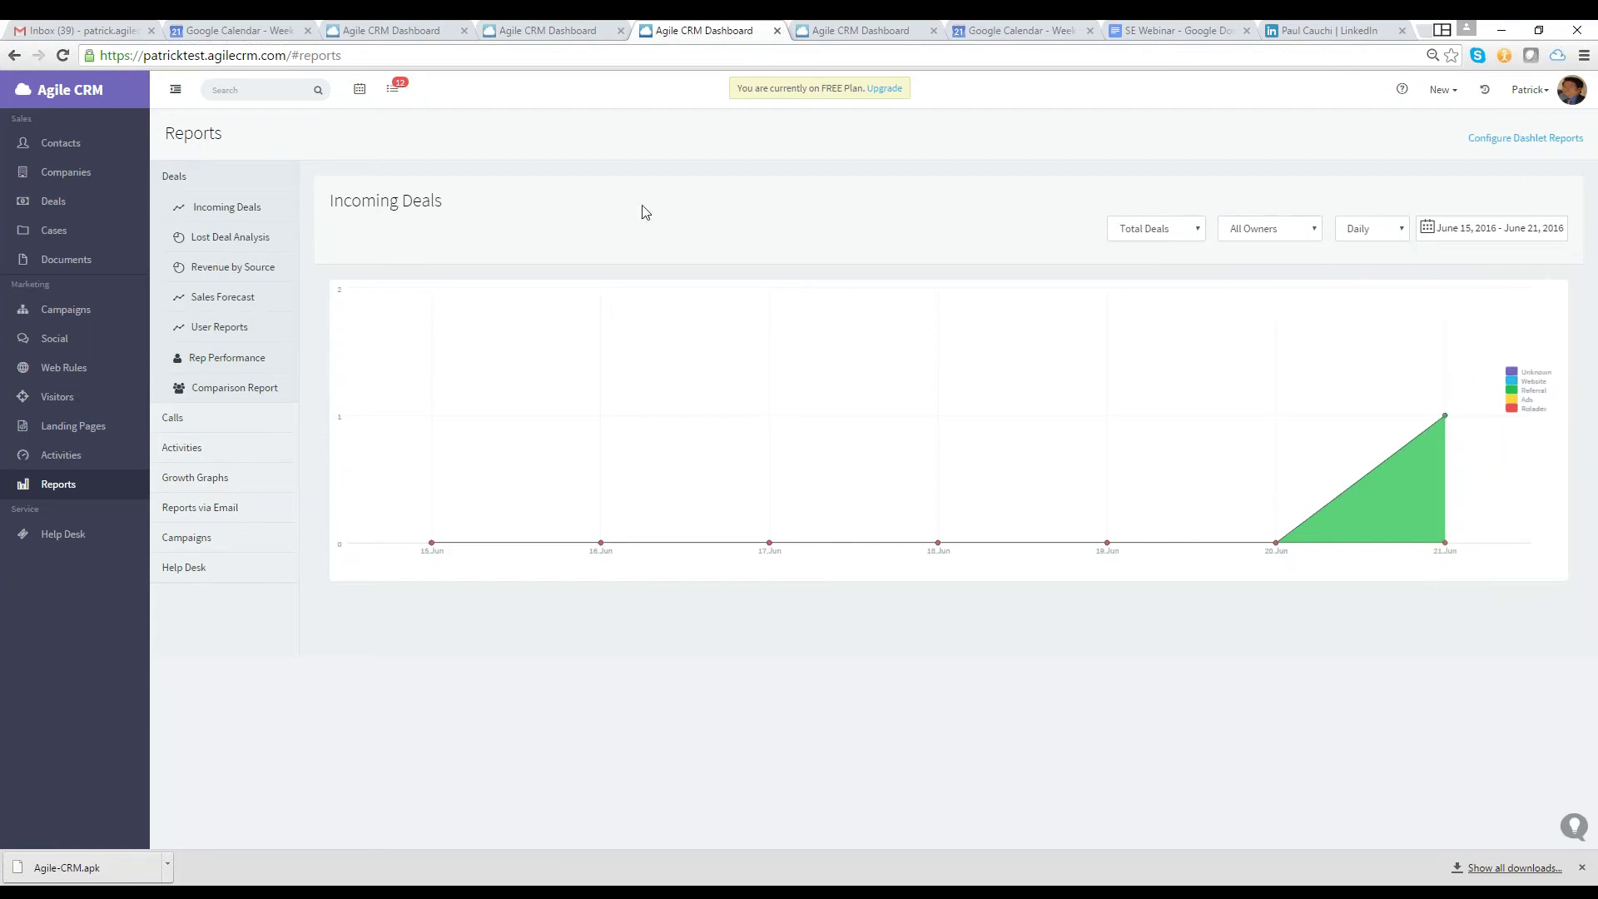
pyautogui.click(295, 223)
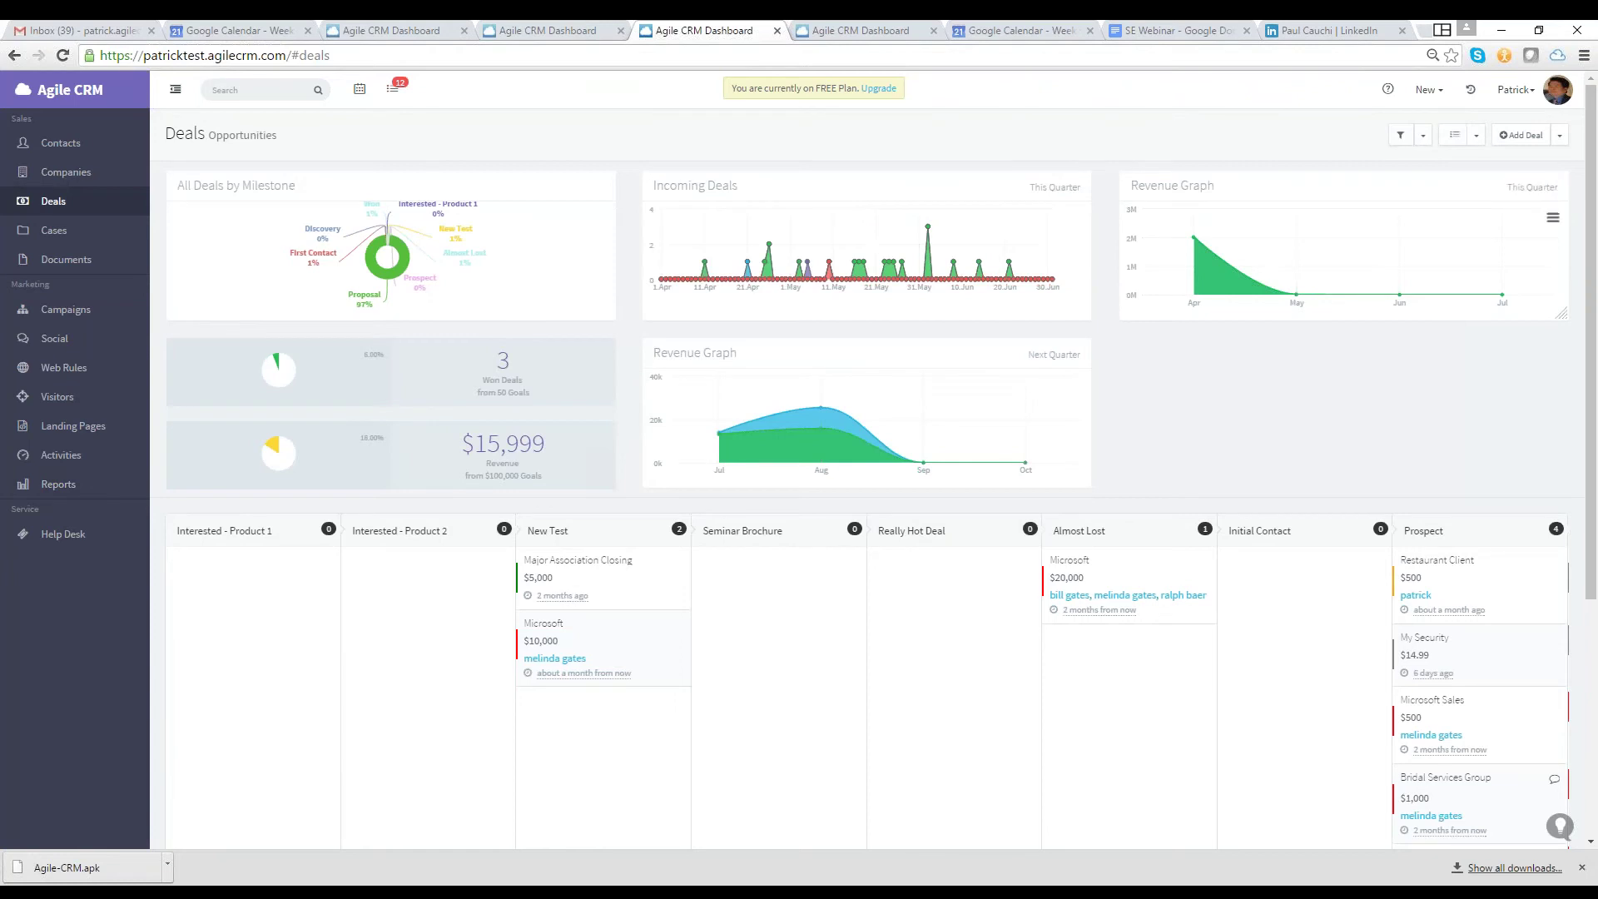
# Download the Revenue Graph data from its chart menu, then open the Contacts list
pyautogui.click(1553, 219)
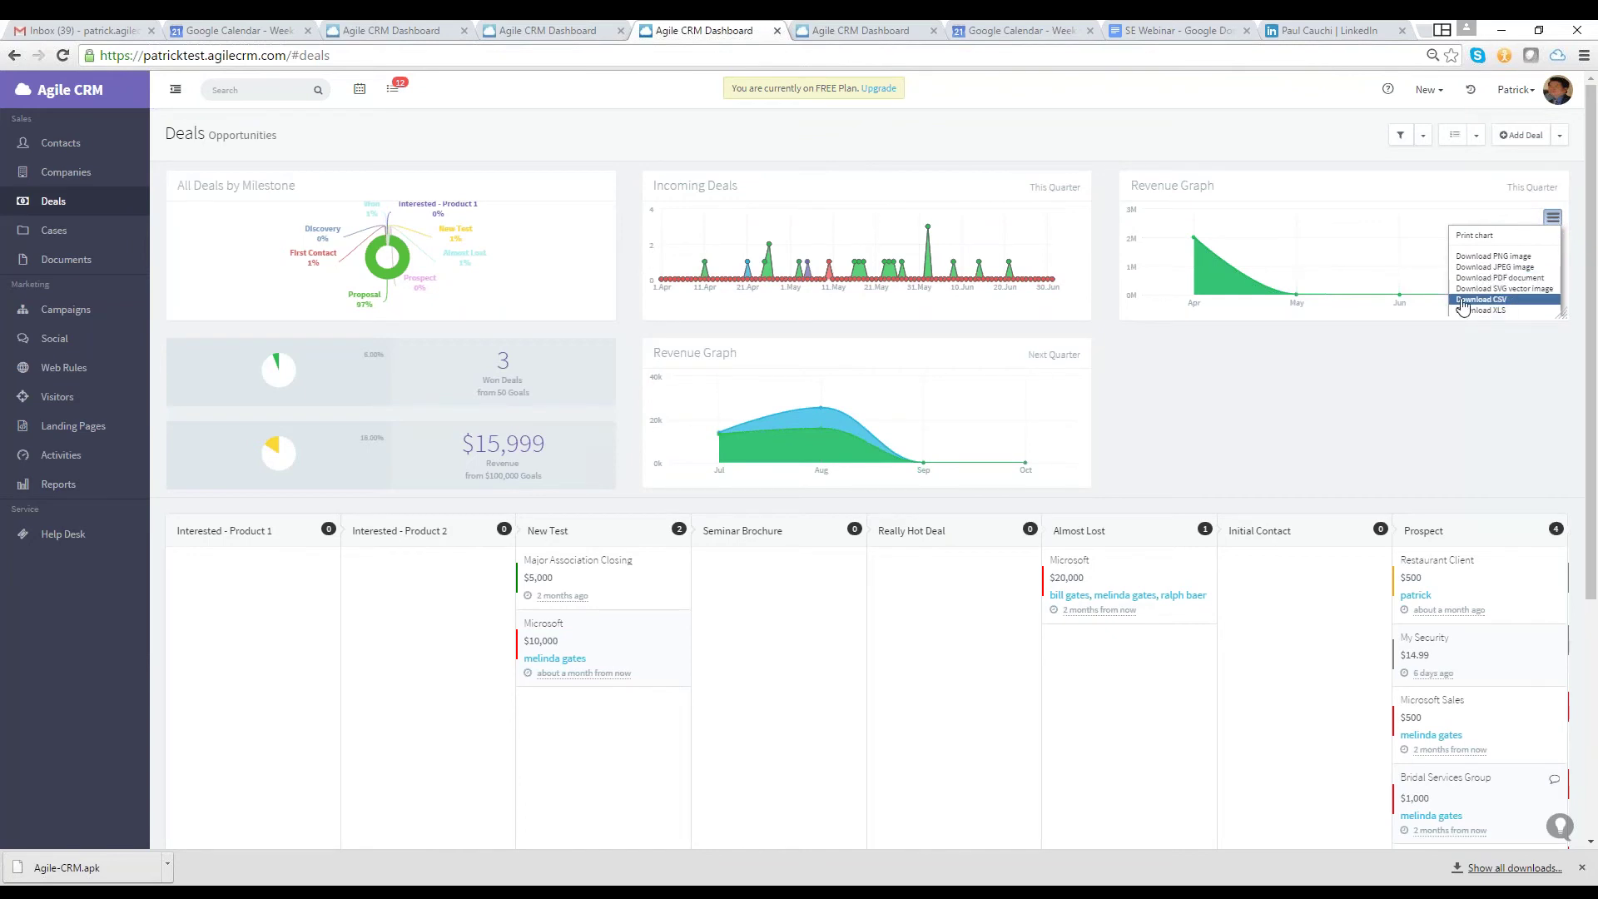
pyautogui.click(1463, 307)
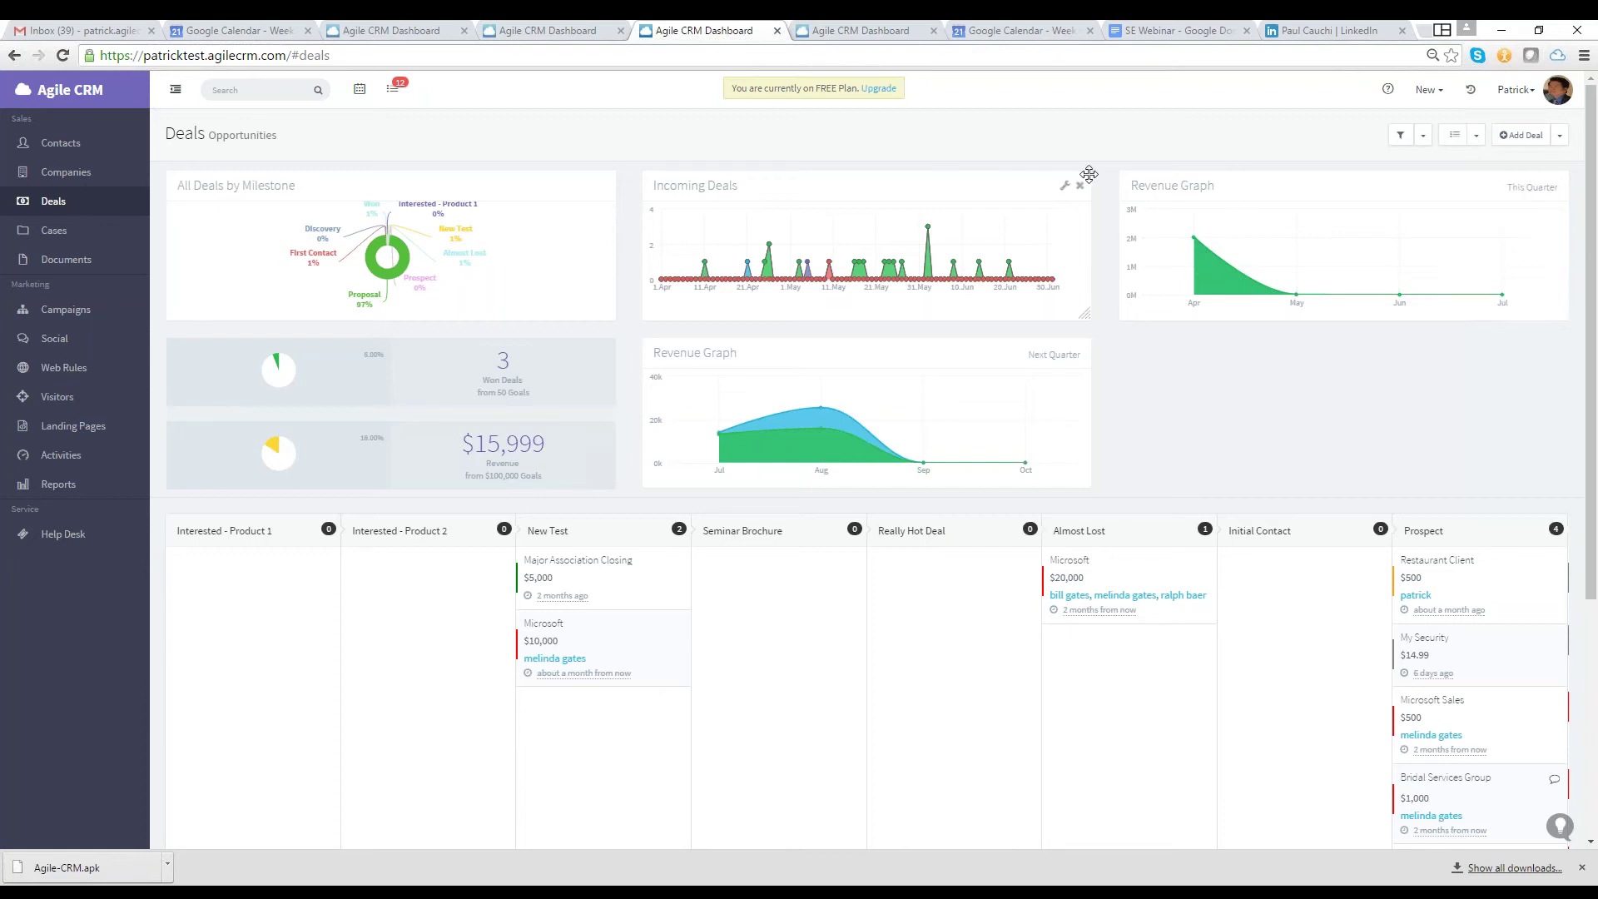
pyautogui.click(118, 153)
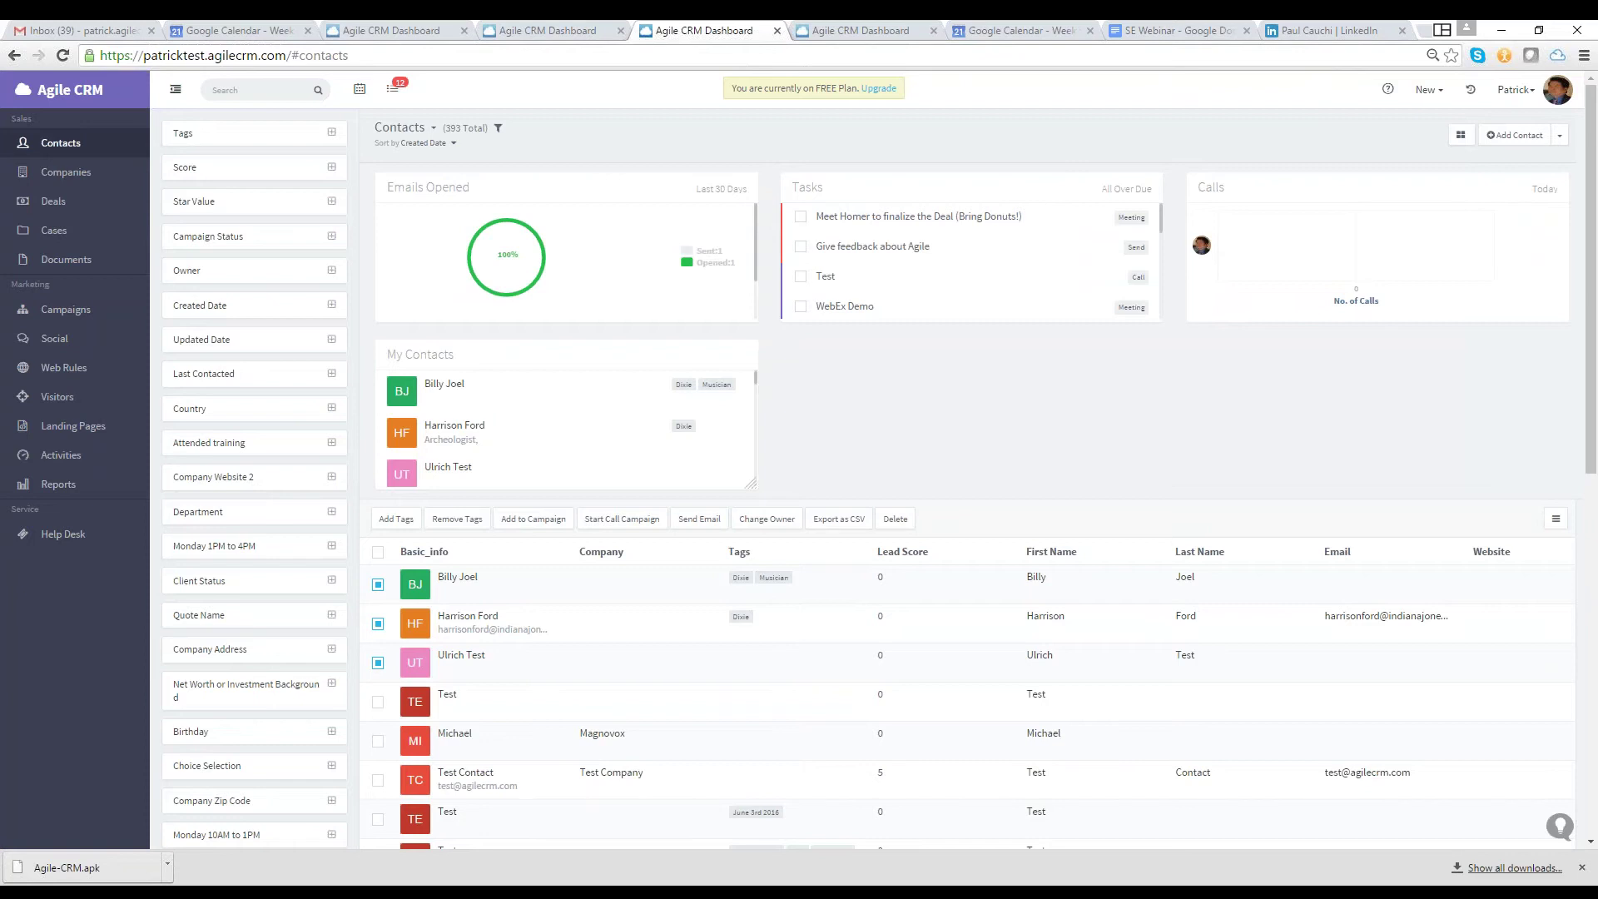
# Call the contact through Twilio, hang up, then check incoming calls and the contact's notes
pyautogui.moveTo(448, 467)
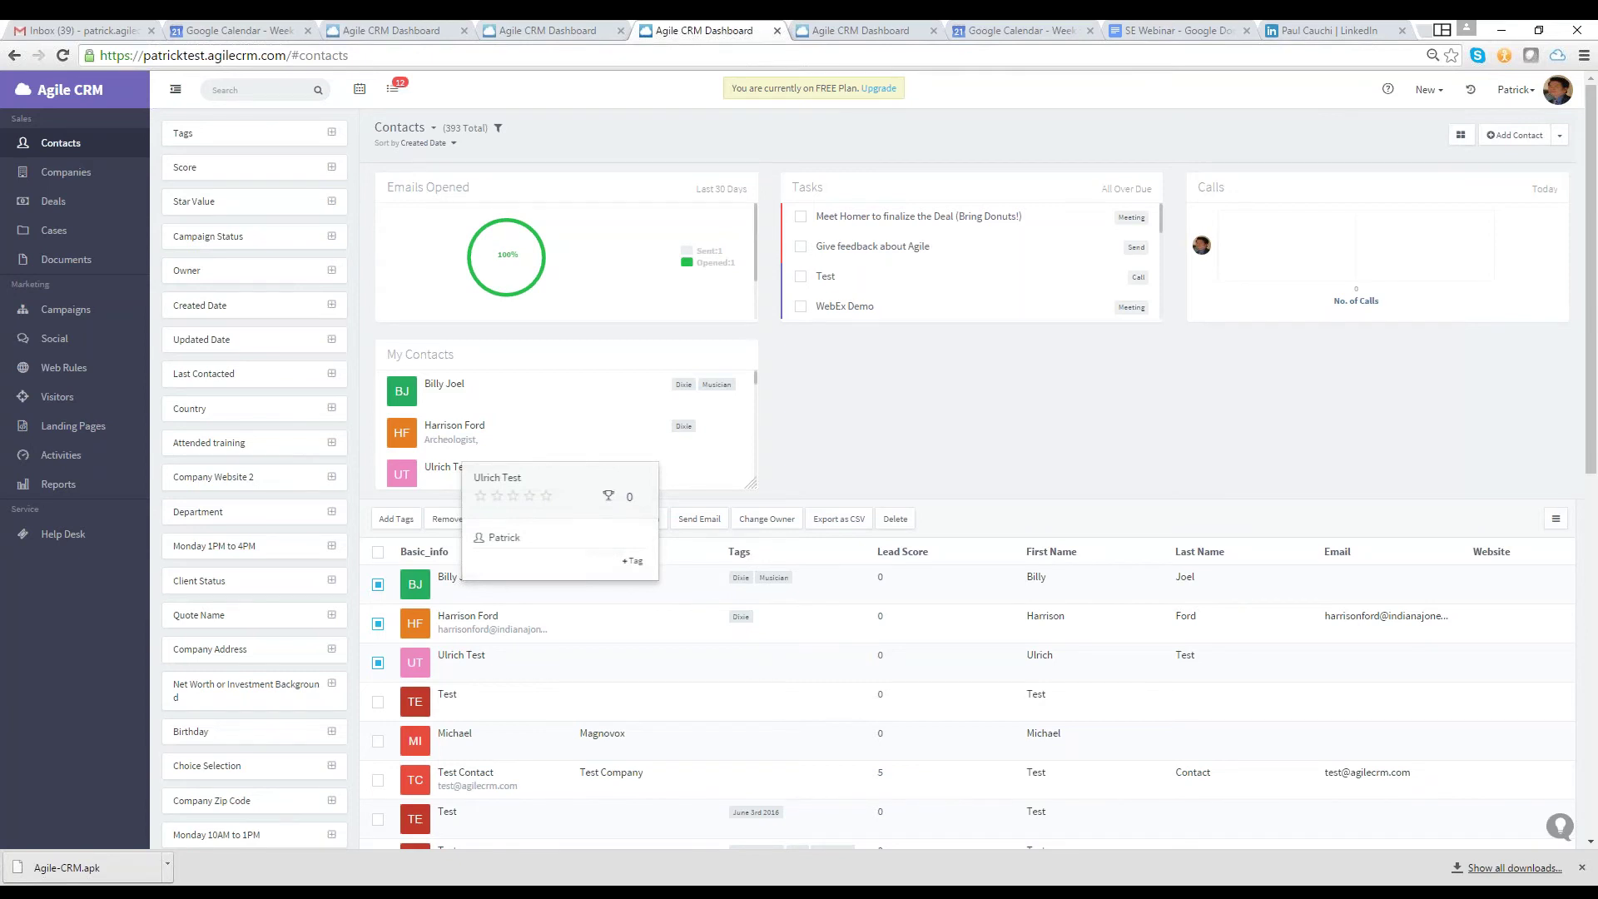
pyautogui.click(521, 34)
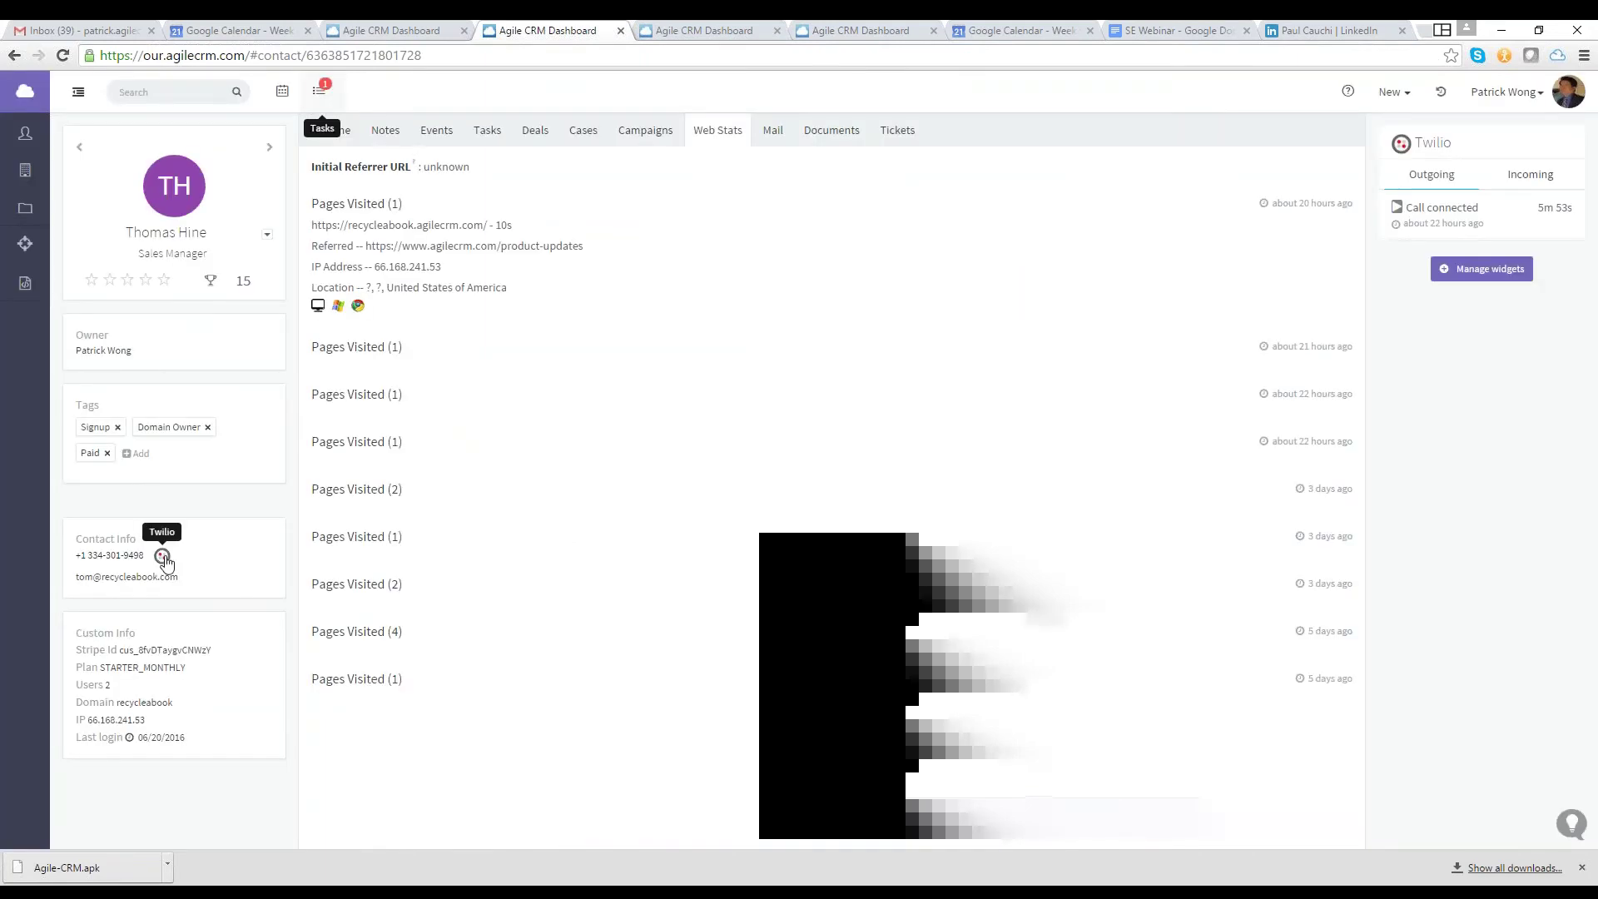
pyautogui.click(163, 557)
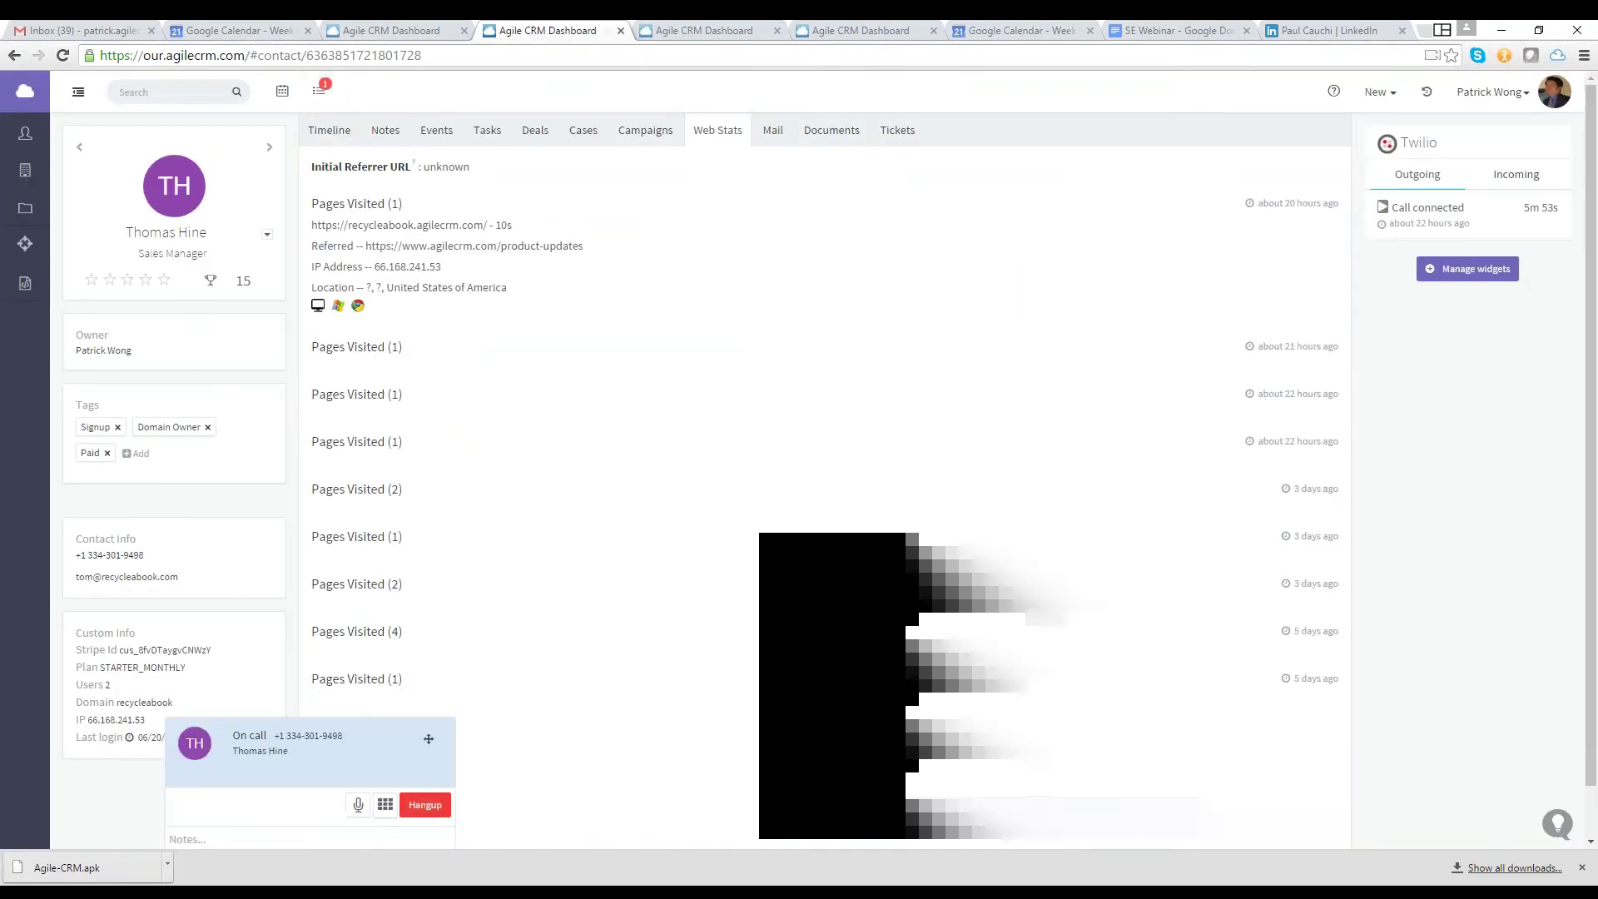
pyautogui.click(385, 804)
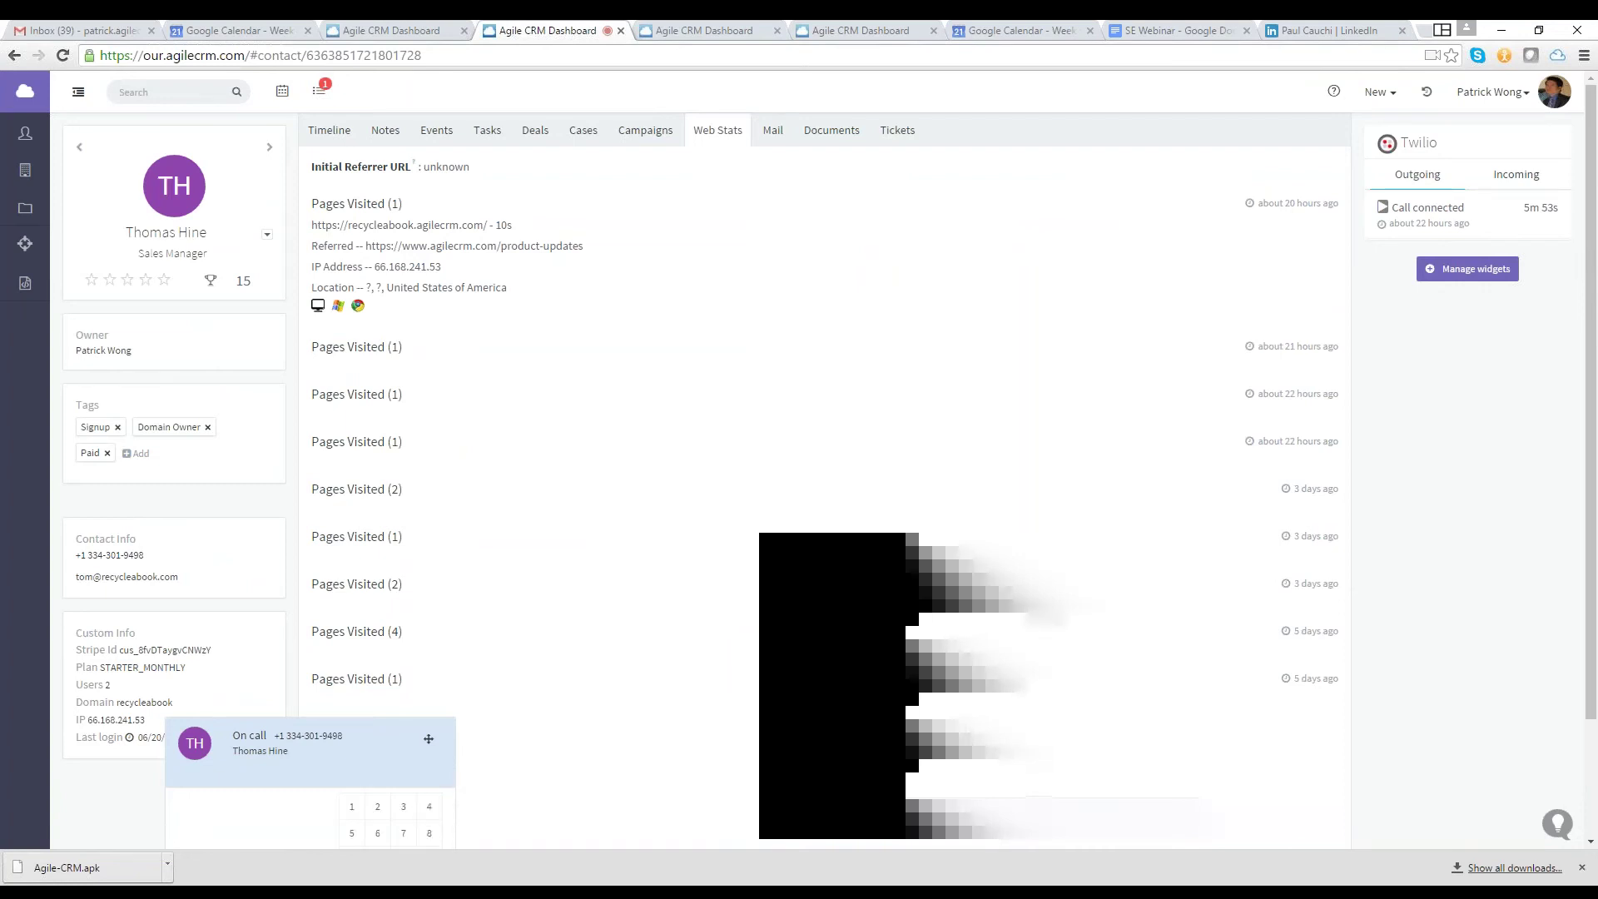
pyautogui.click(422, 835)
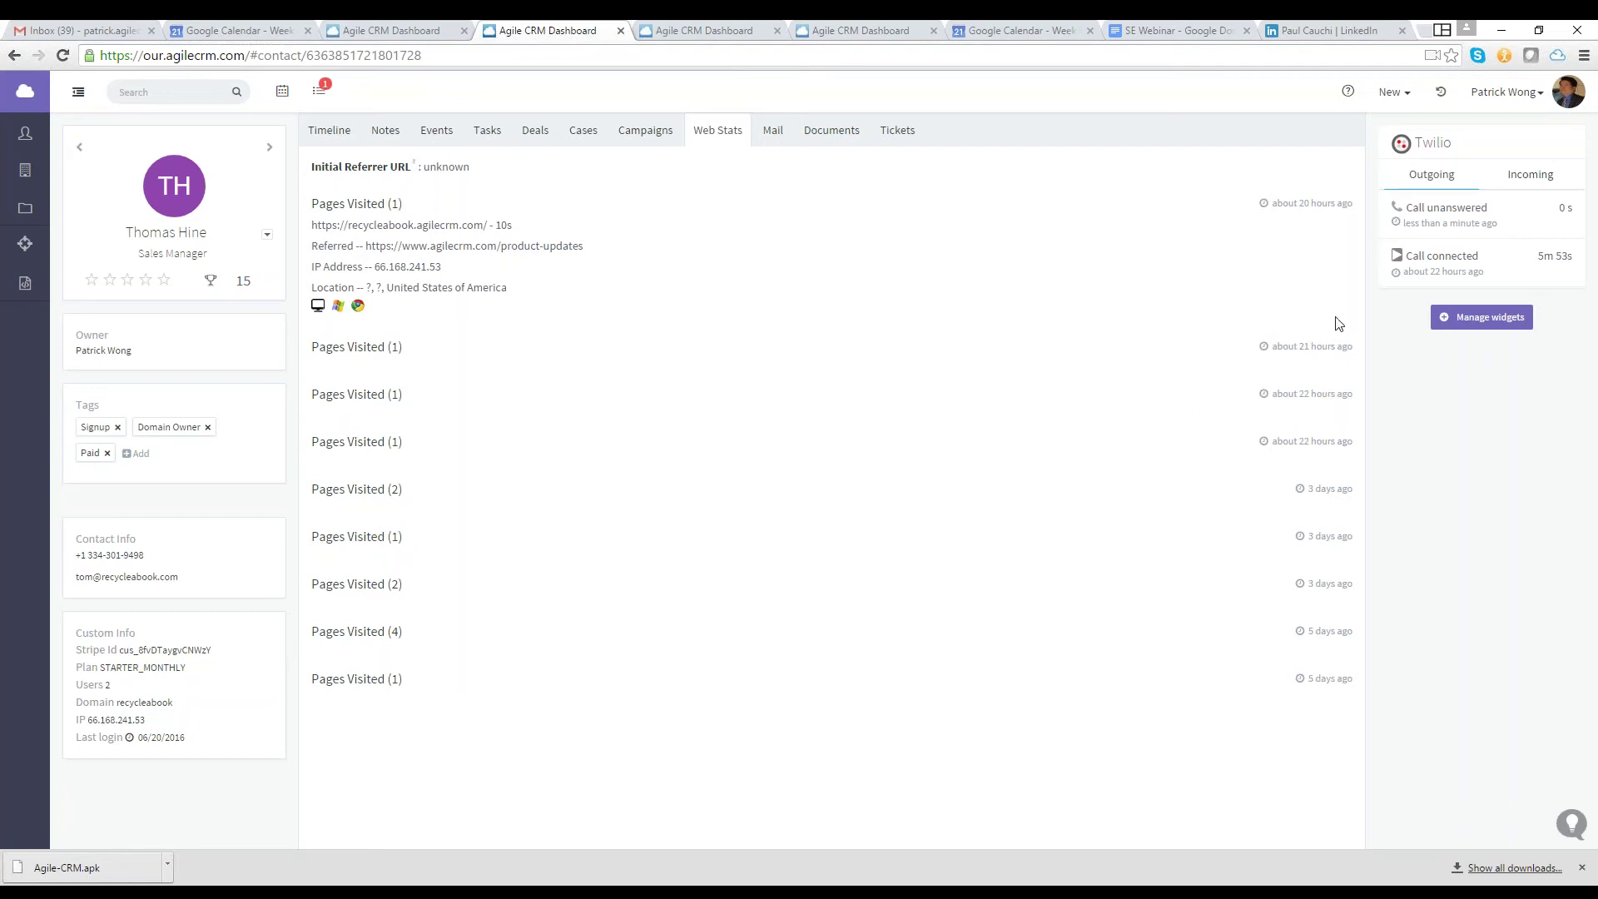
pyautogui.click(1531, 174)
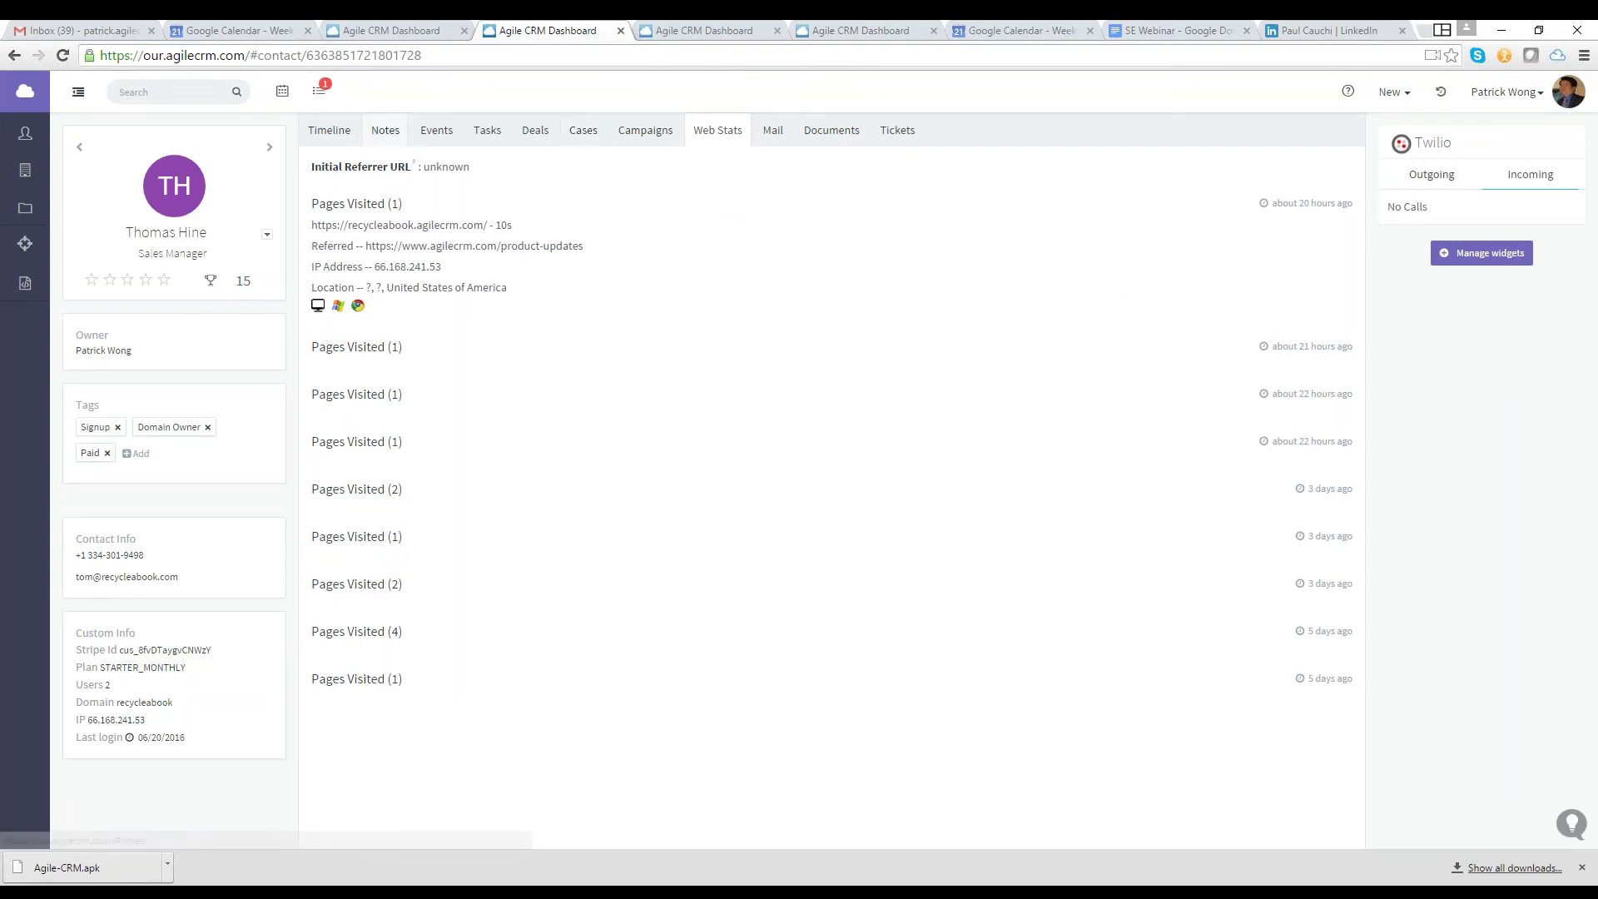
pyautogui.click(386, 133)
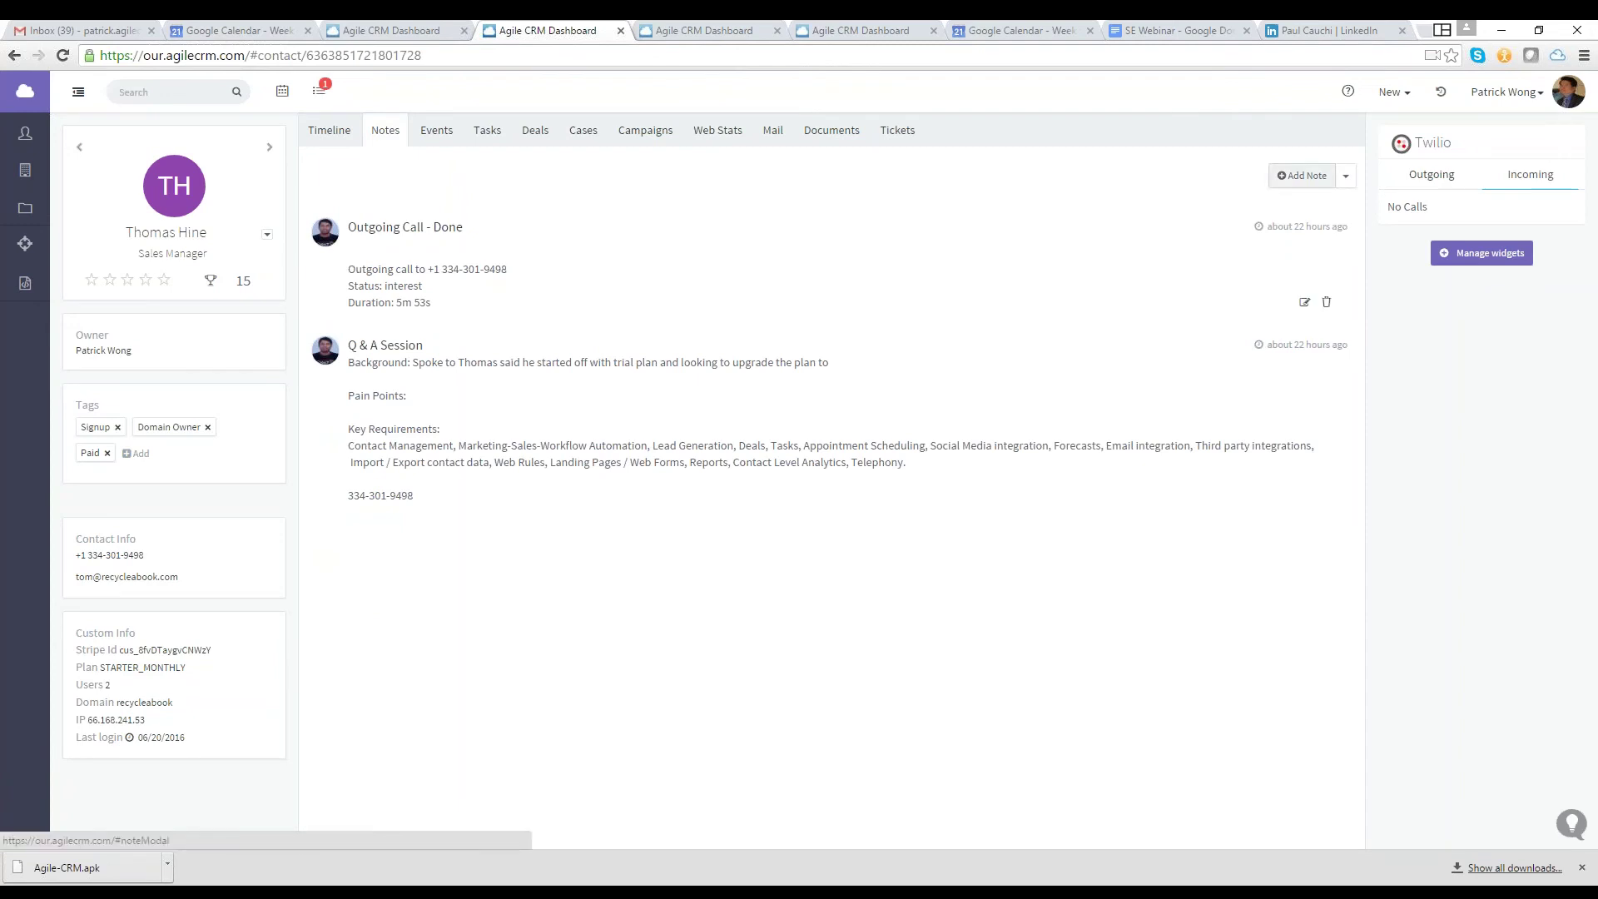
# Draft a note with subject 'Brief Call' and description 'Demo call', discard it, and return to the contacts tab
pyautogui.click(1303, 176)
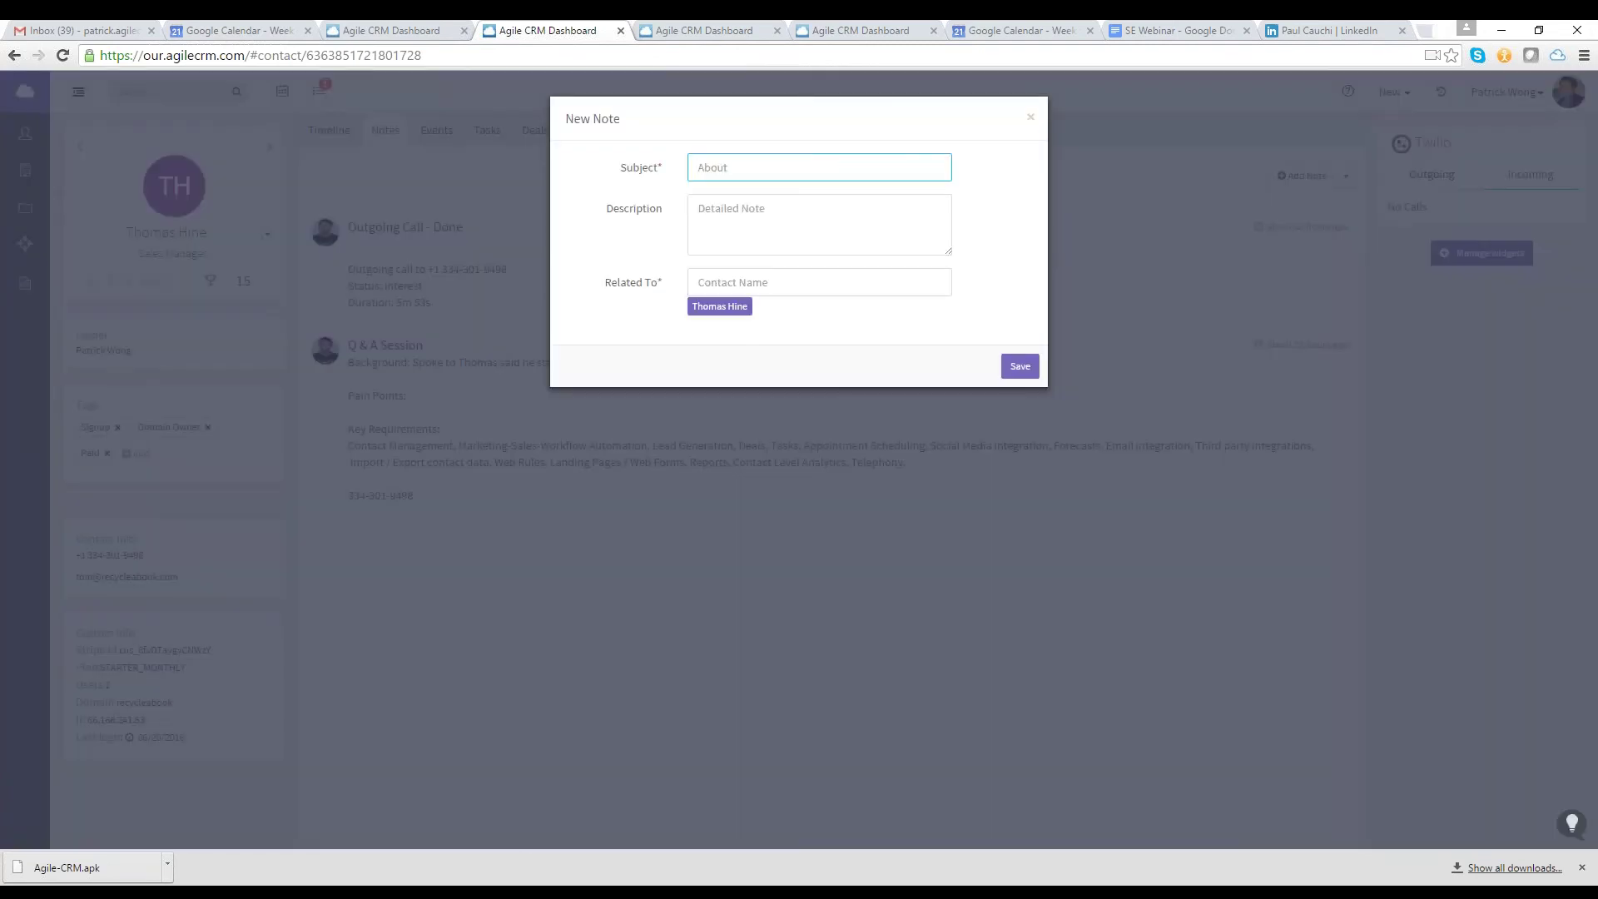
pyautogui.write('Brief Call')
pyautogui.click(819, 224)
pyautogui.write('Demo call')
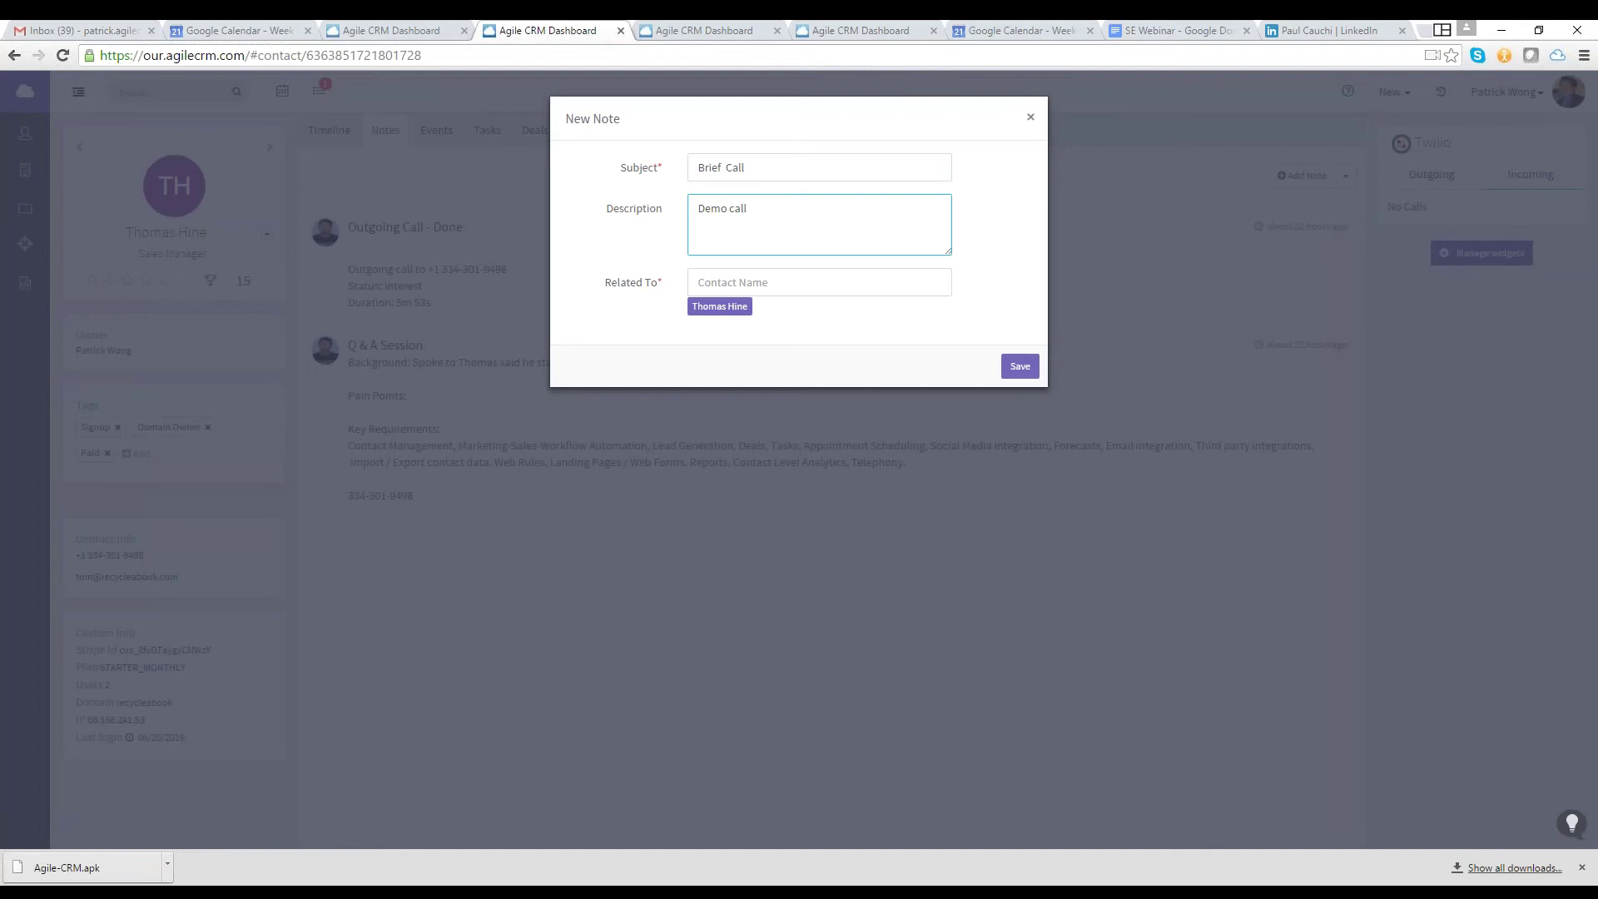
pyautogui.press('Escape')
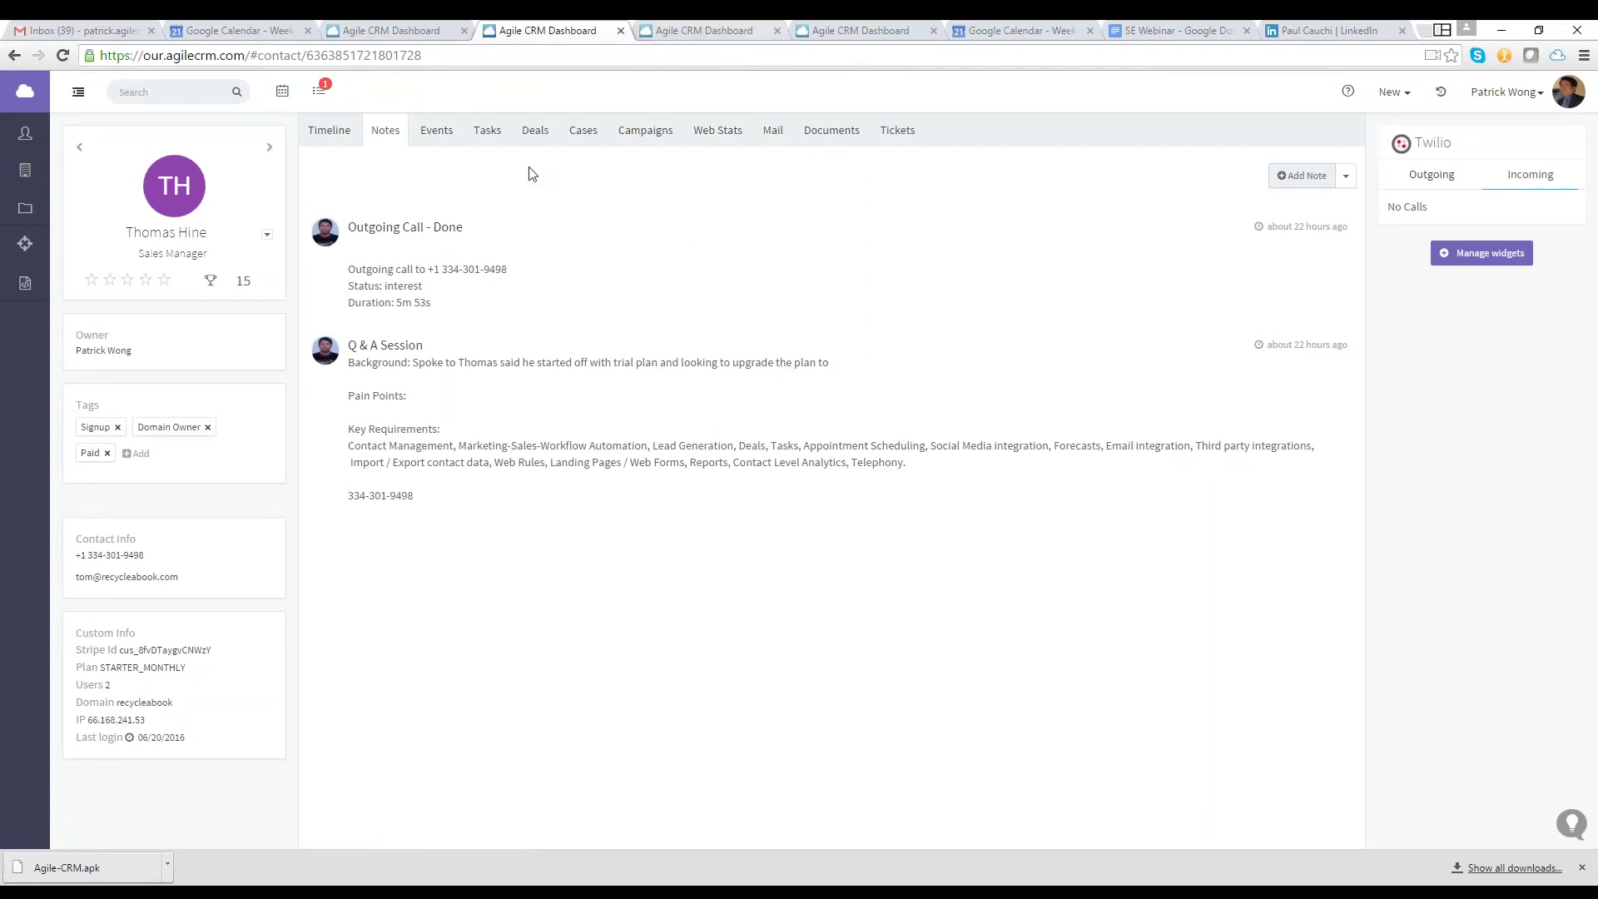
pyautogui.hotkey('ctrl', 'Tab')
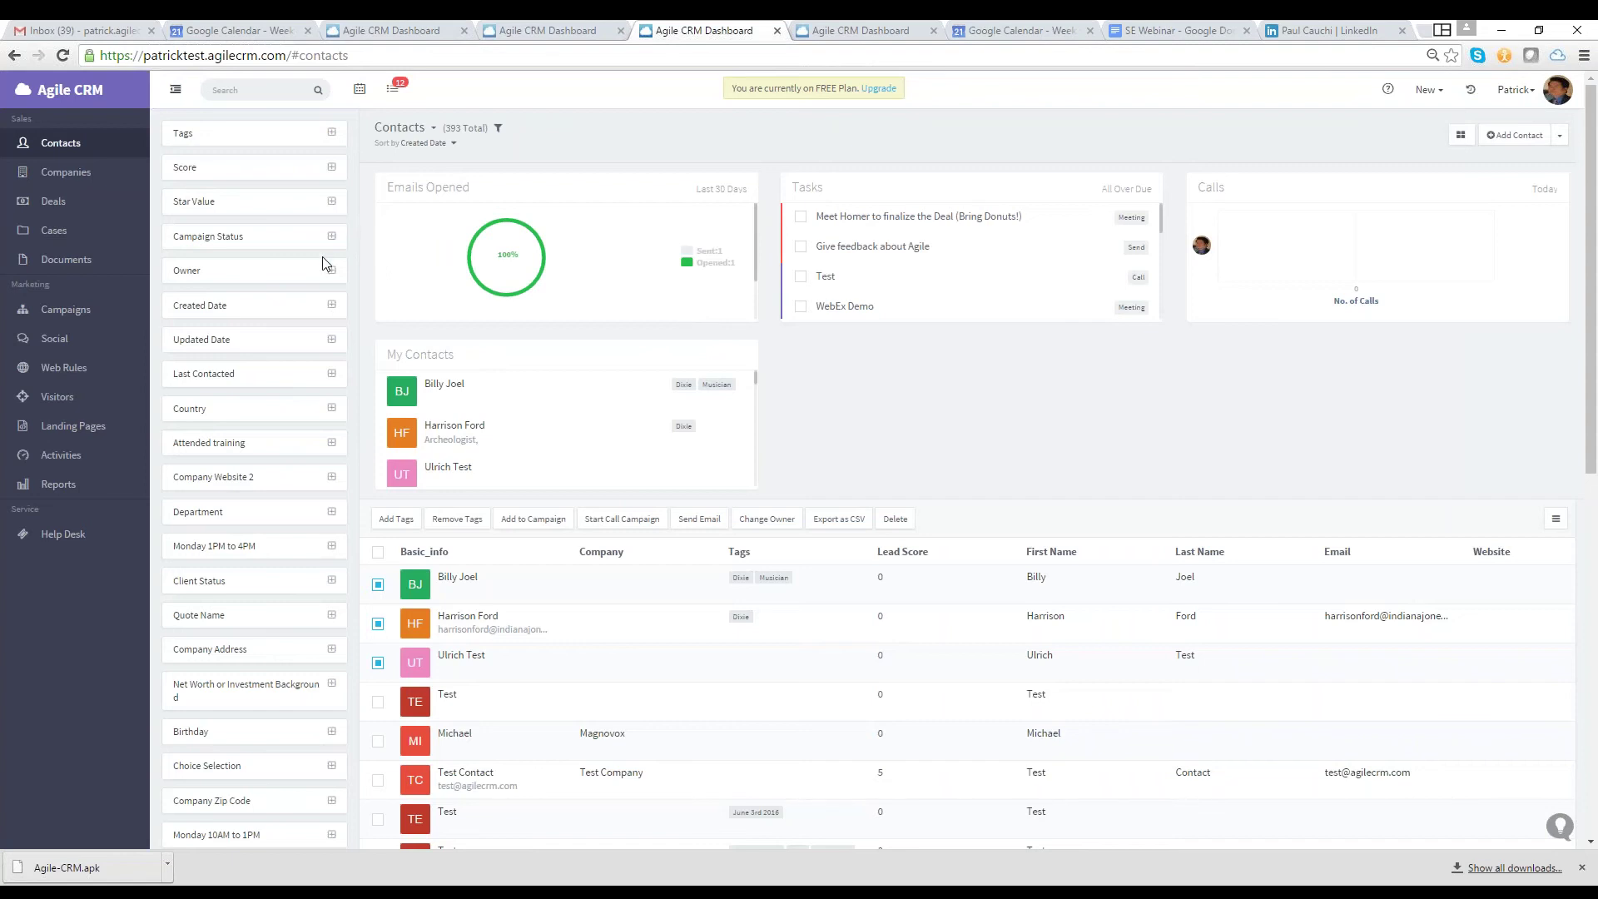
# View the Calls by User and Average call duration reports, then open user Preferences
pyautogui.click(57, 484)
pyautogui.click(198, 426)
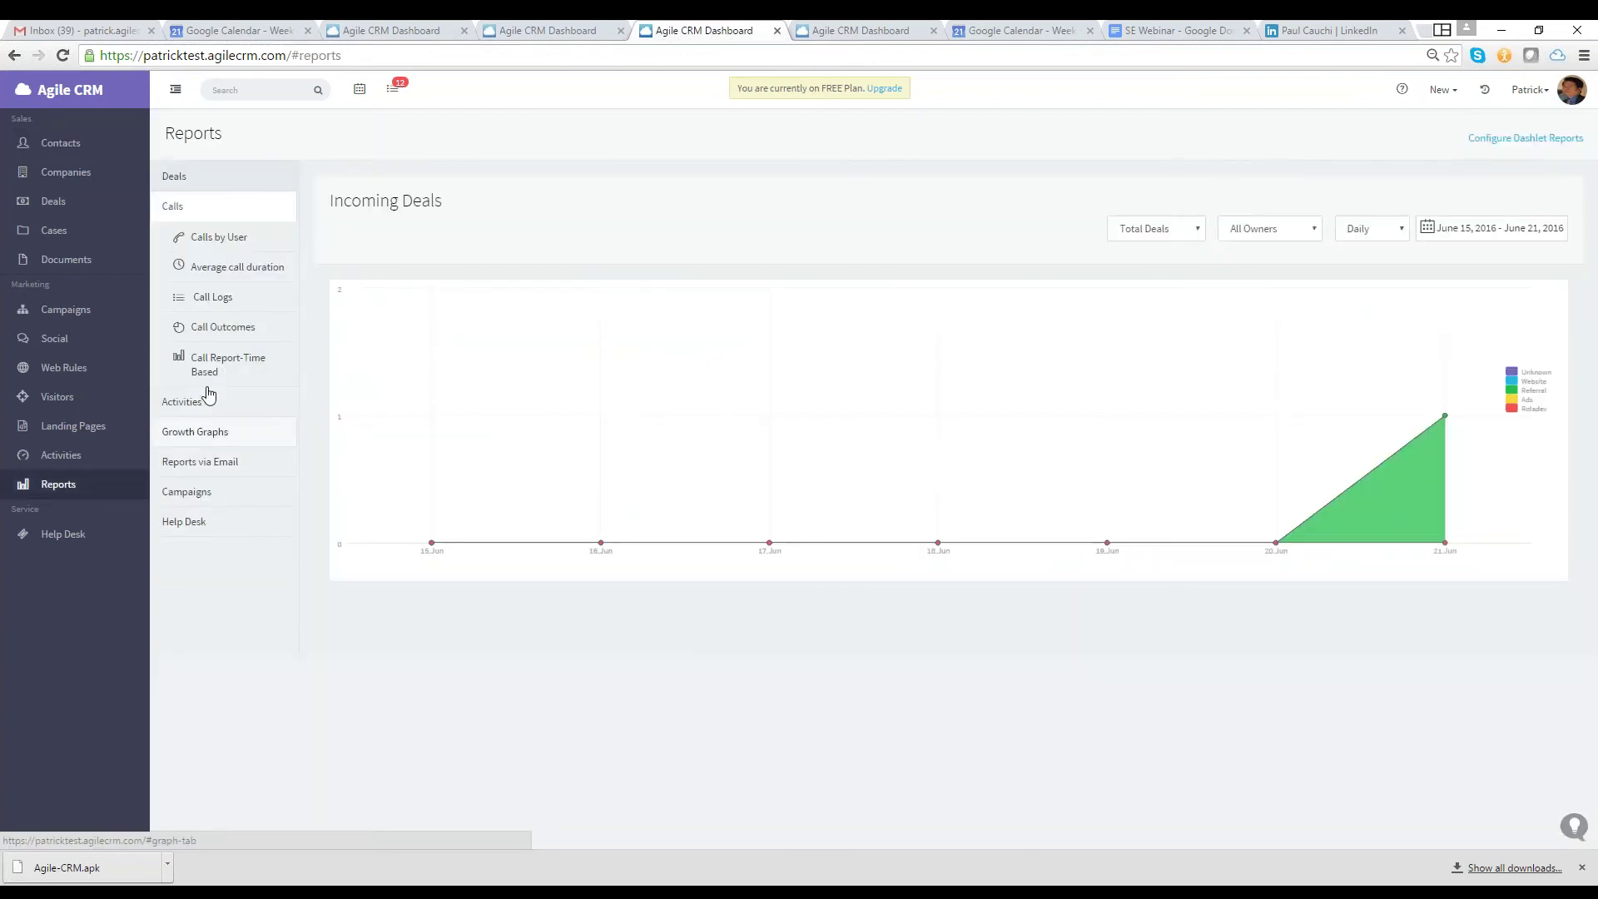
pyautogui.moveTo(218, 238)
pyautogui.click(218, 237)
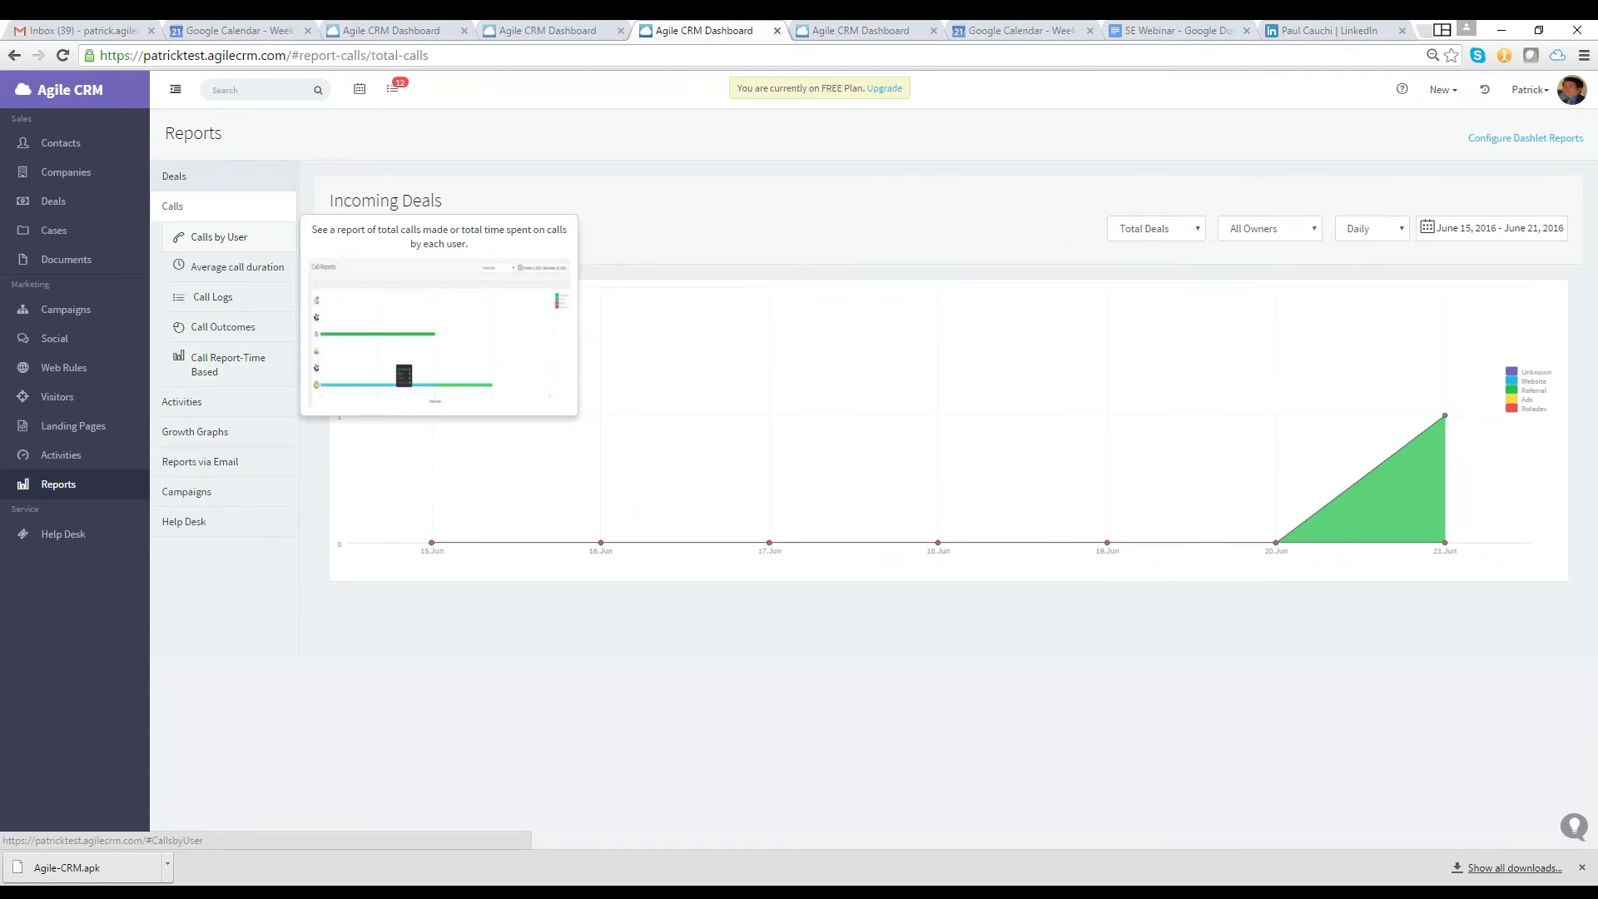
pyautogui.click(237, 266)
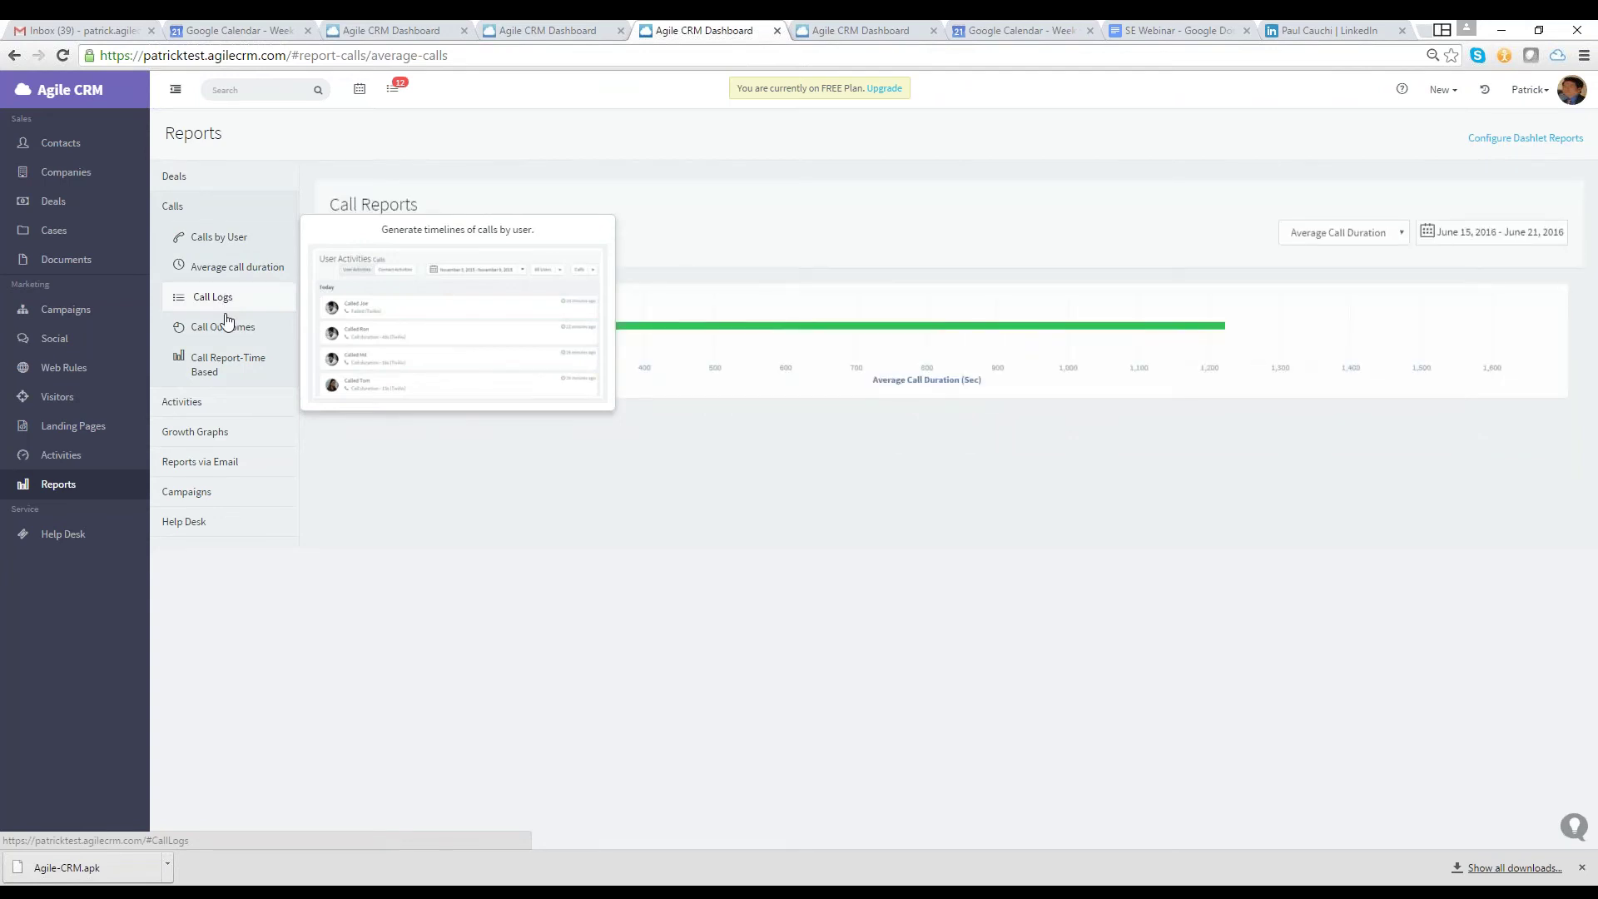
pyautogui.moveTo(226, 323)
pyautogui.click(1530, 89)
pyautogui.click(1491, 150)
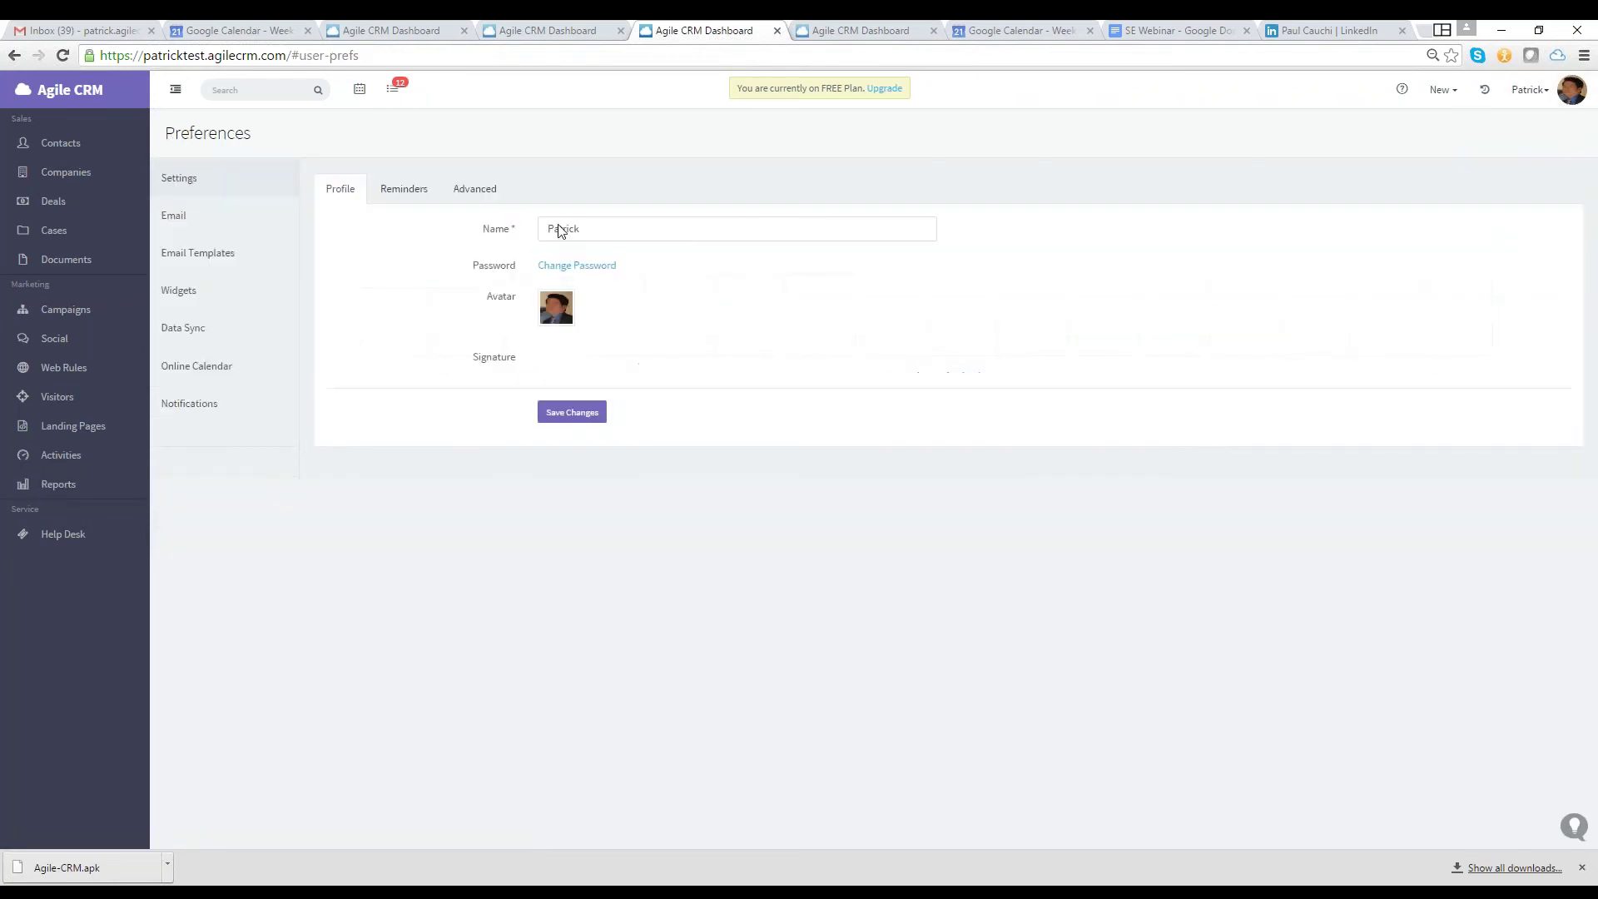
# Browse the Telephony category in the widgets catalogue
pyautogui.click(203, 298)
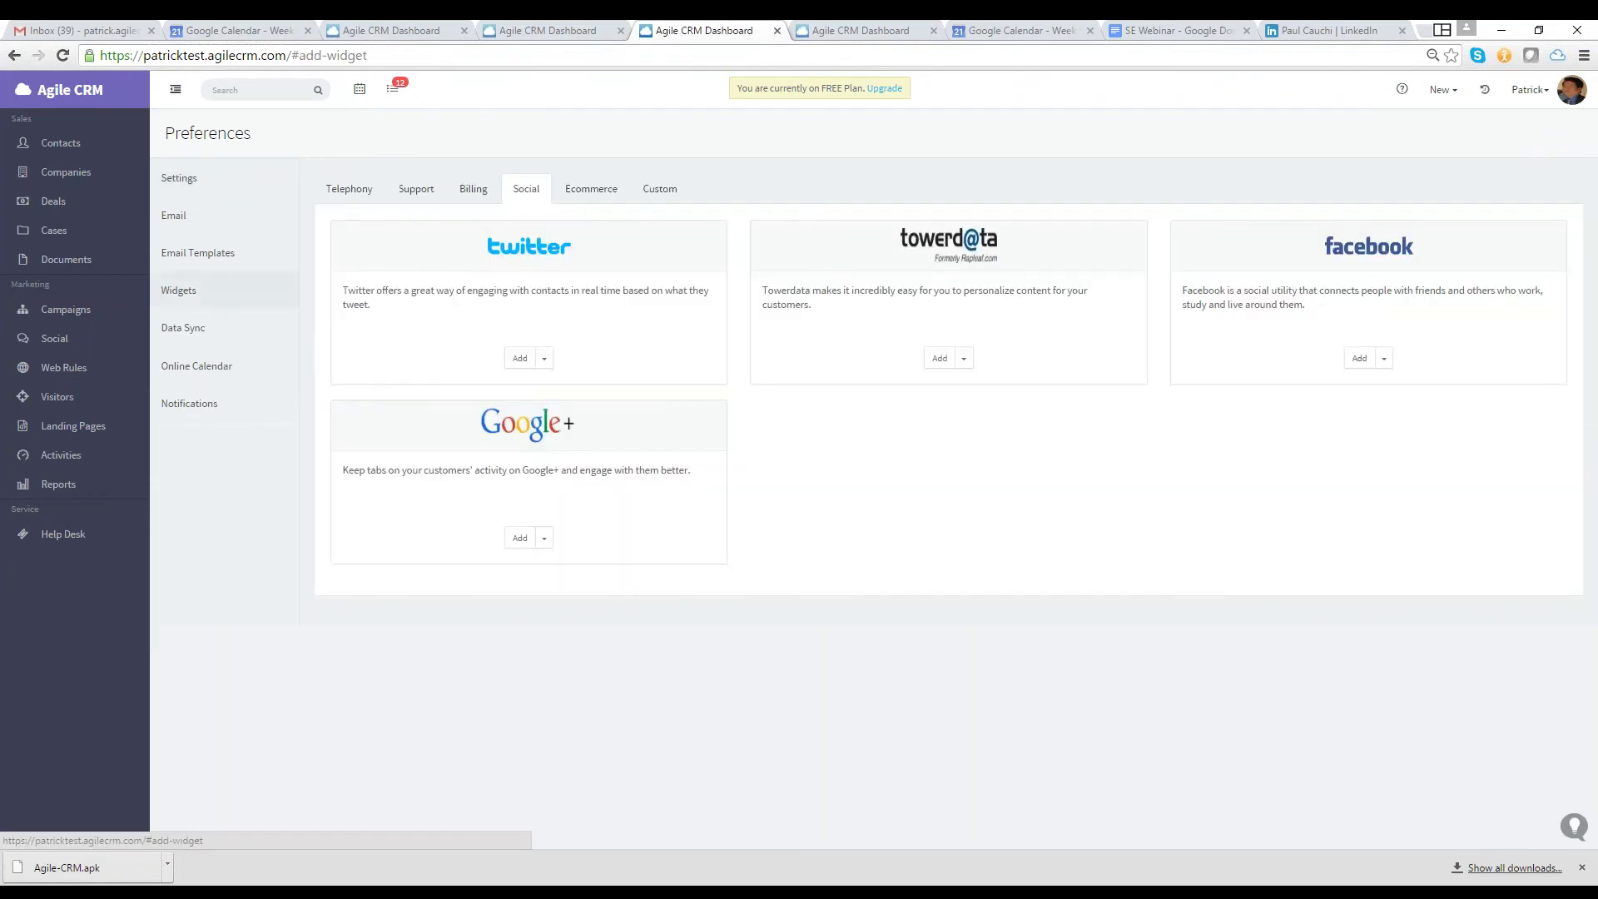
pyautogui.click(349, 188)
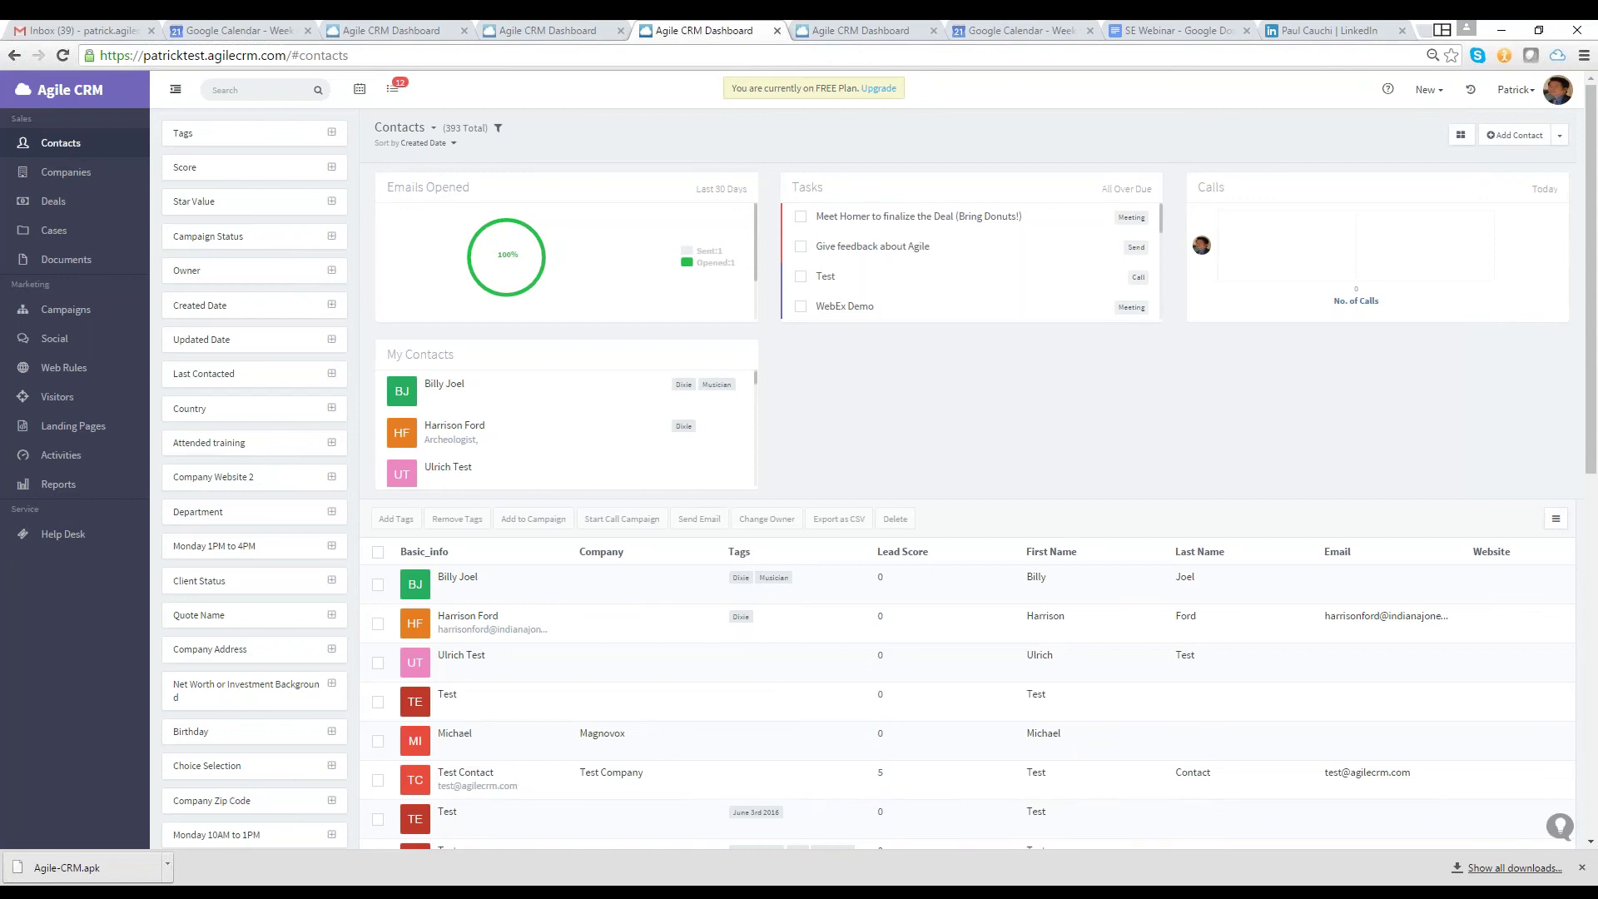
pyautogui.scroll(-3, 883, 474)
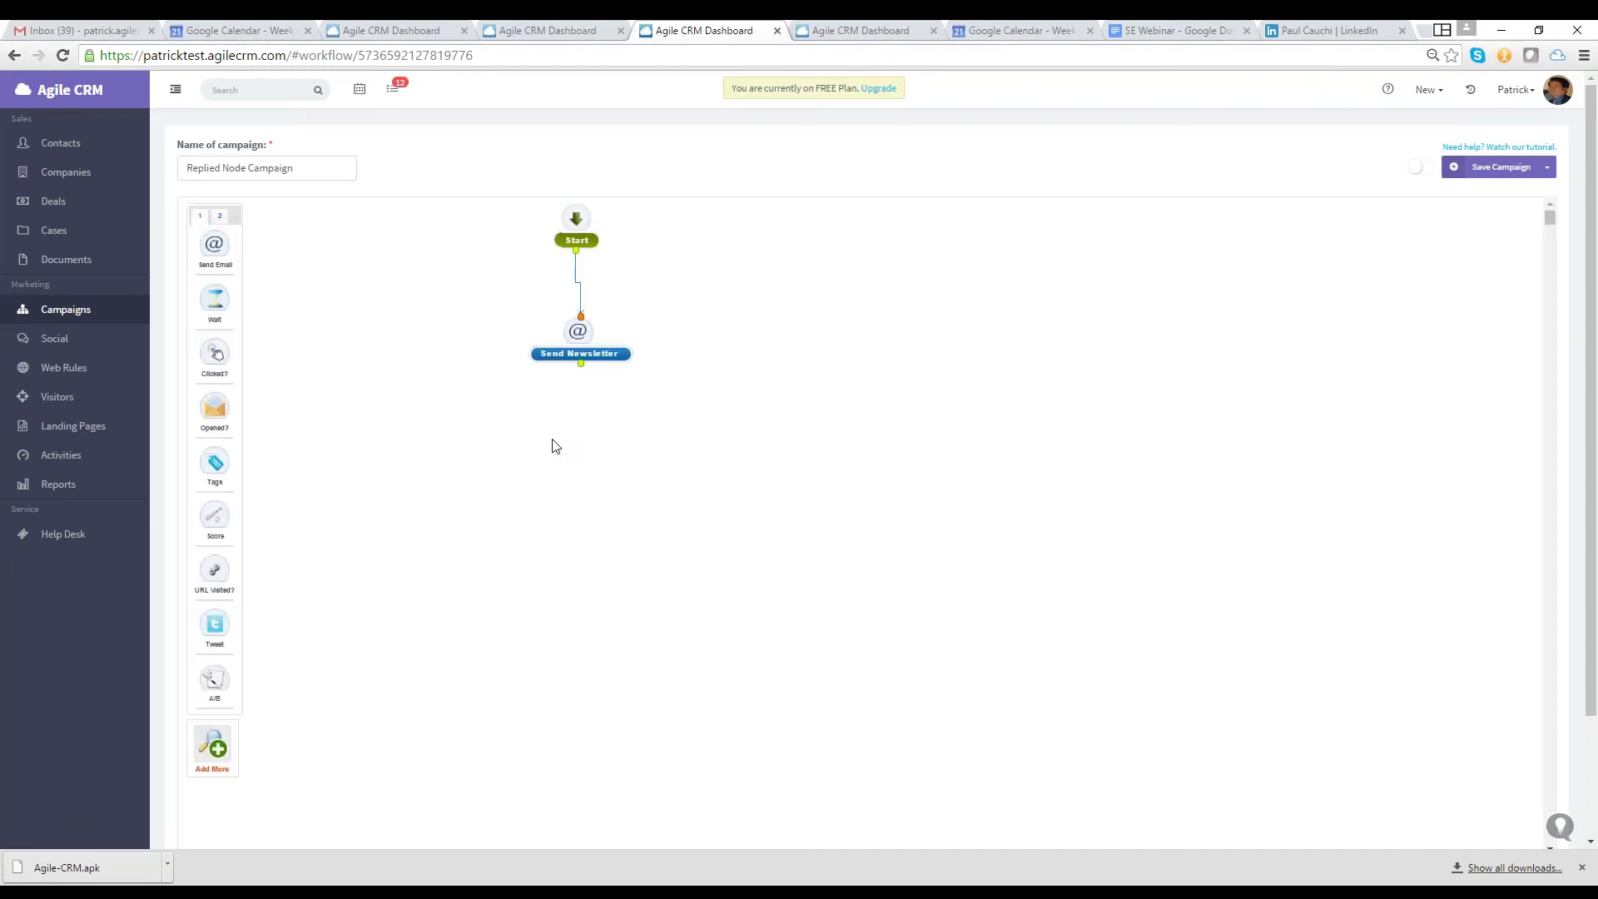
# Give the Score step a value of 5 and place it beside the Opened? yes branch
pyautogui.write('5')
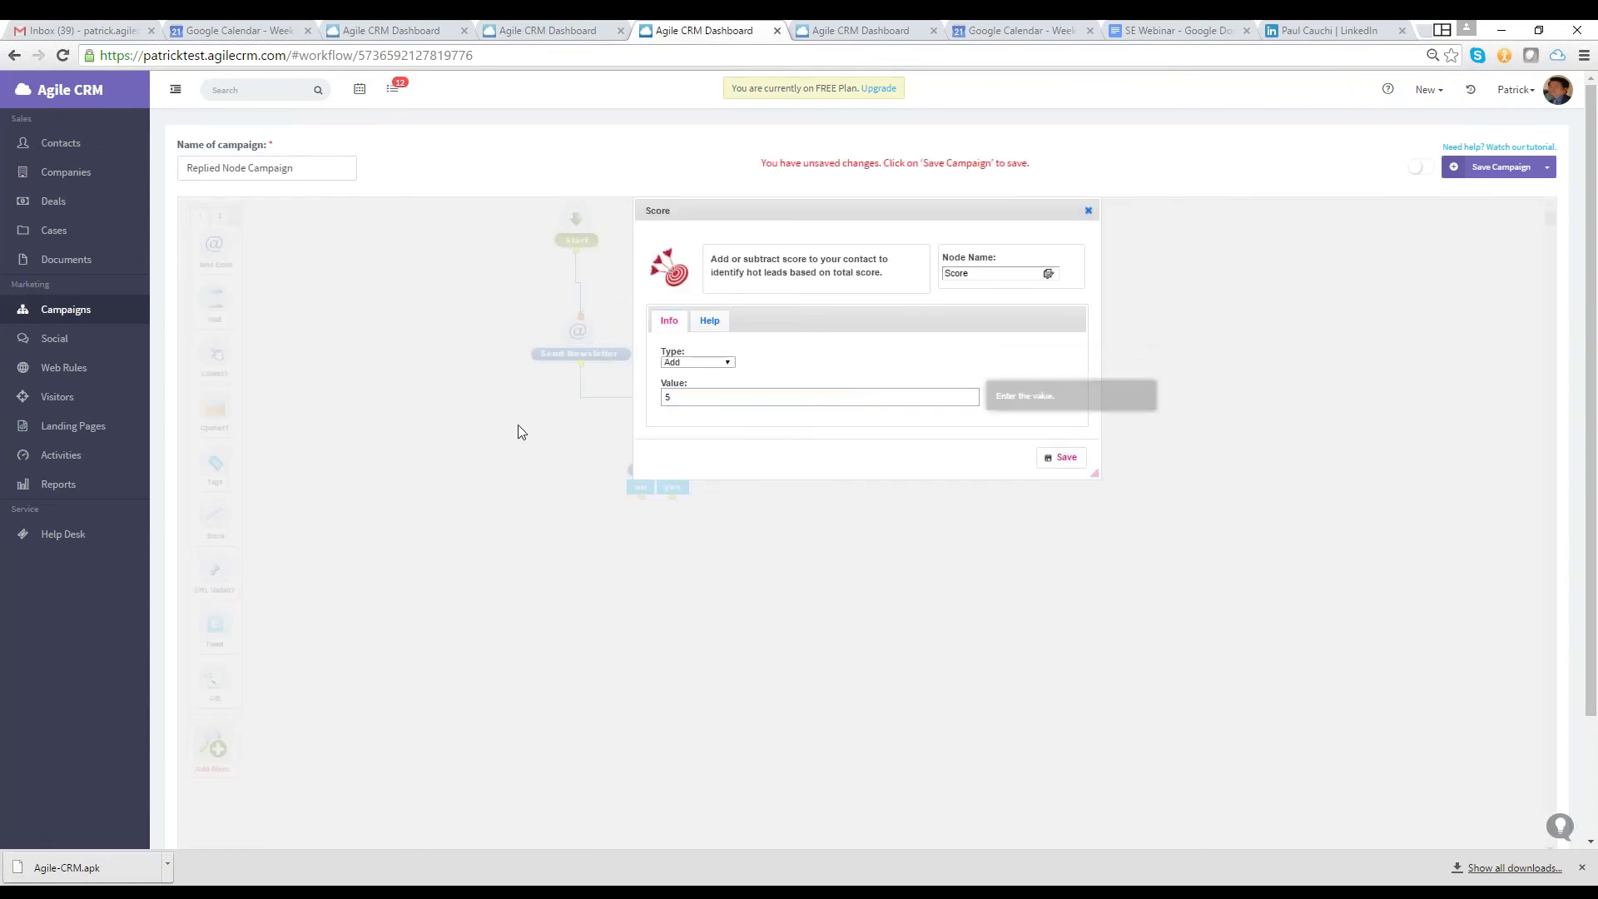
pyautogui.press('Return')
pyautogui.moveTo(353, 367); pyautogui.dragTo(733, 575)
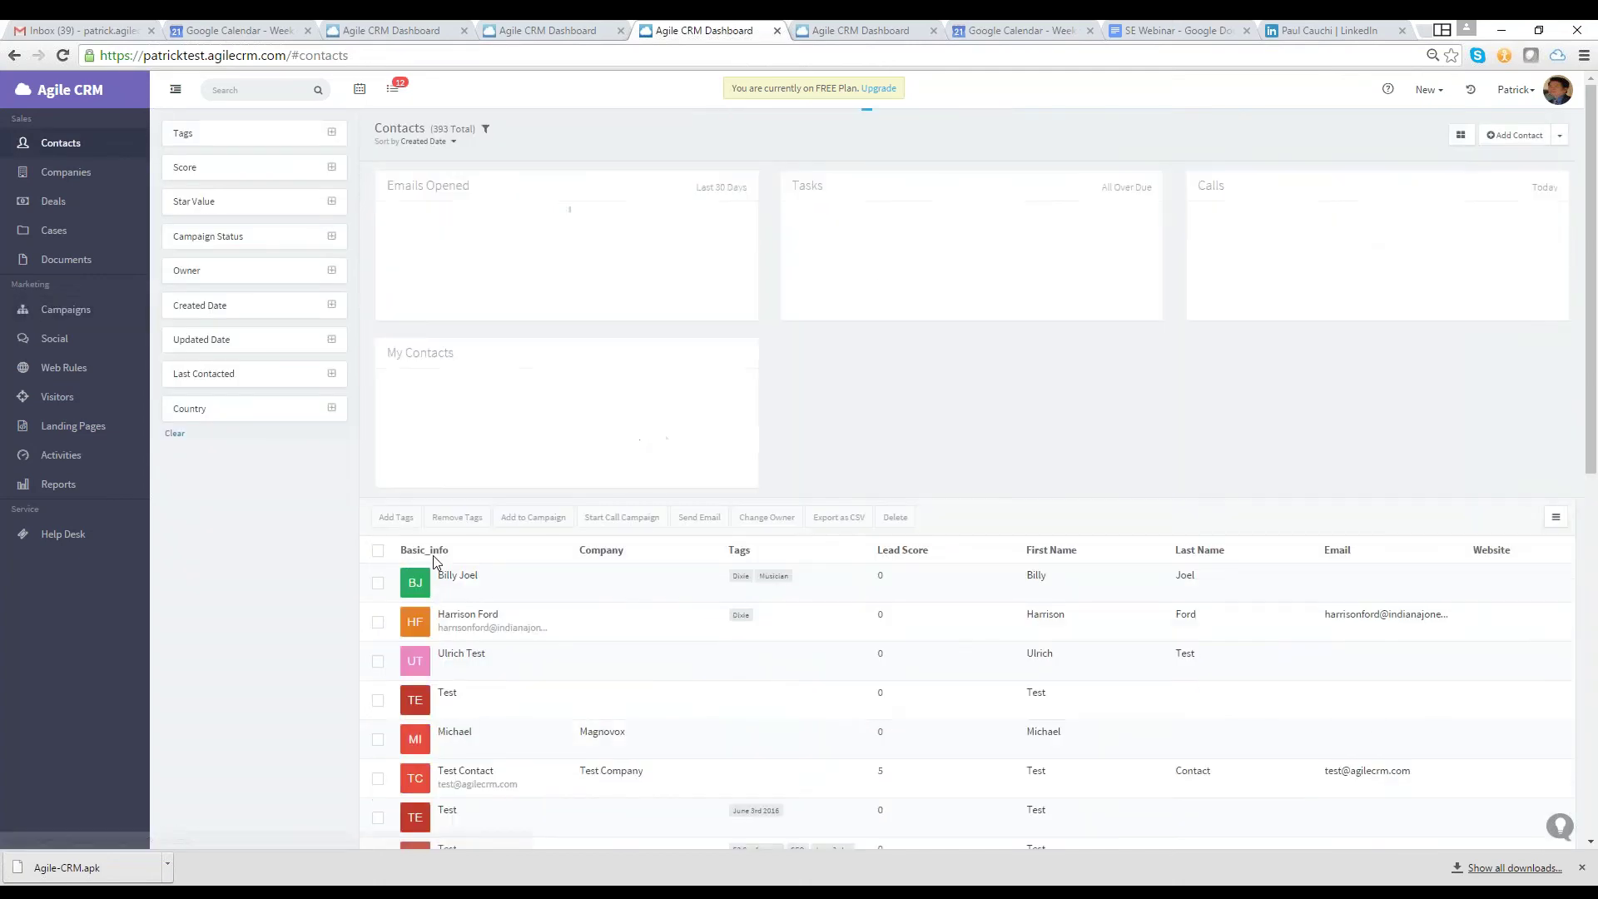
pyautogui.scroll(-1, 965, 499)
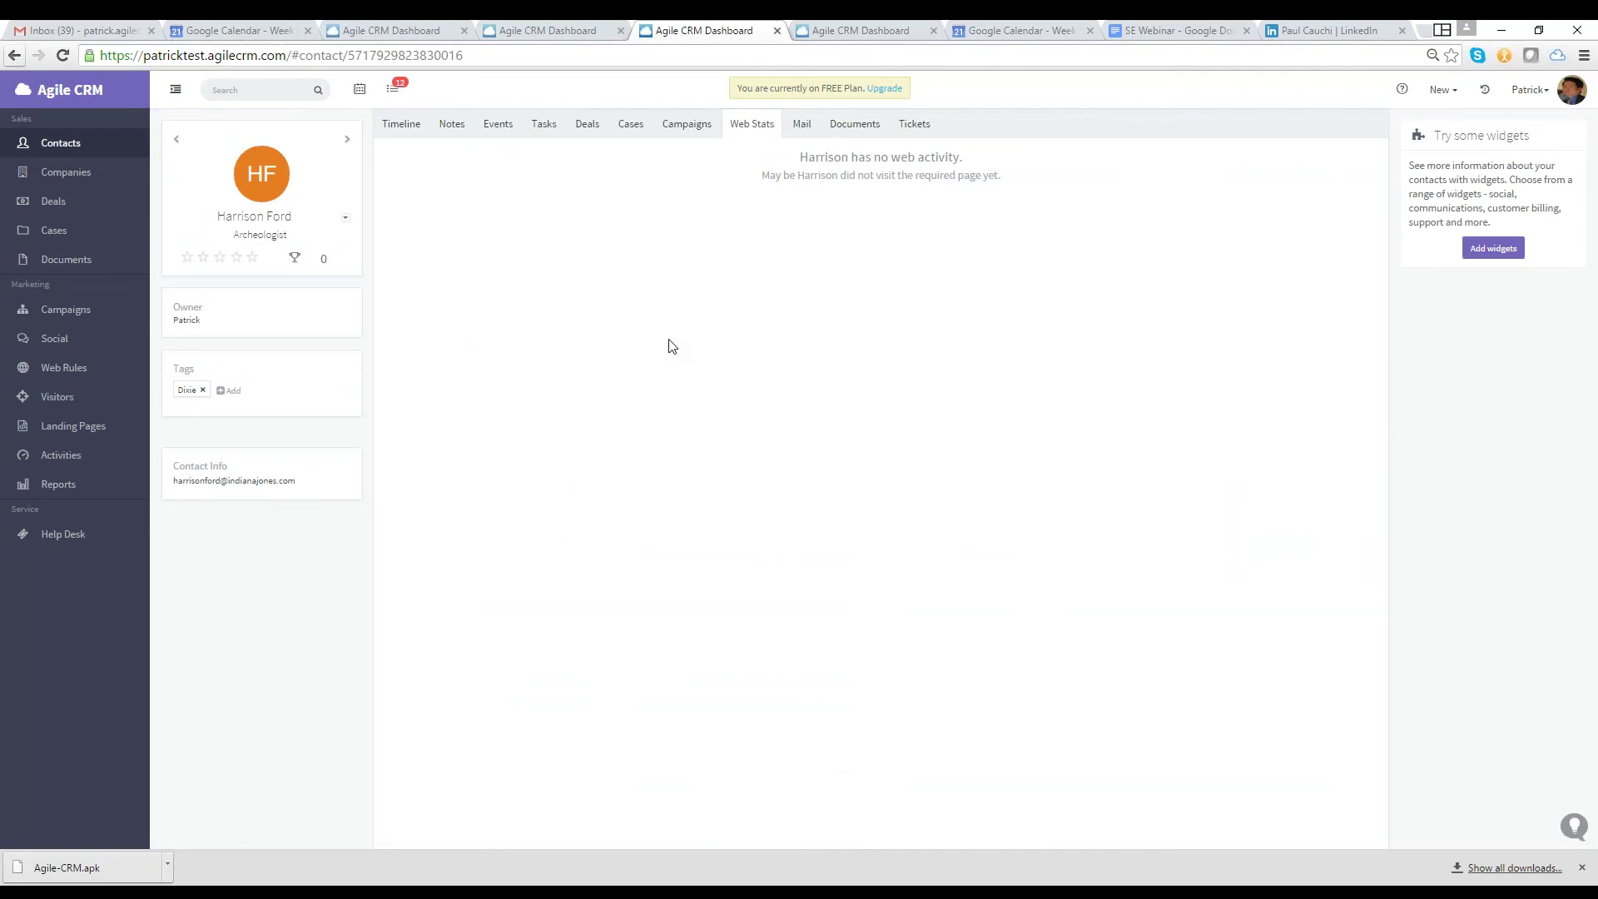
pyautogui.hotkey('alt', 'Left')
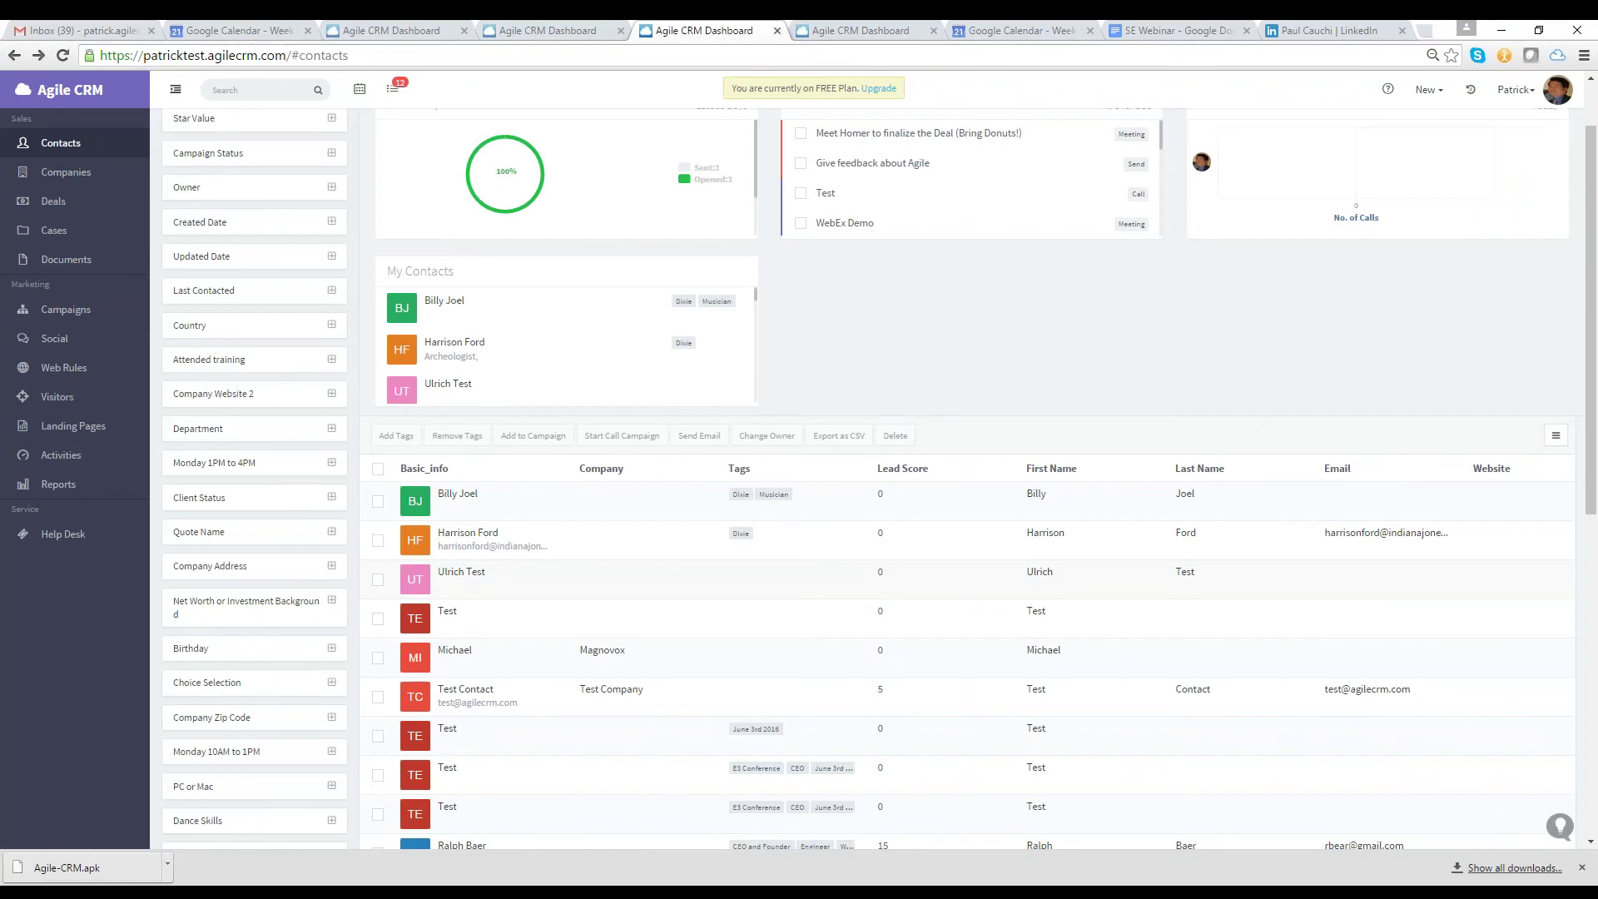
pyautogui.scroll(-2, 833, 500)
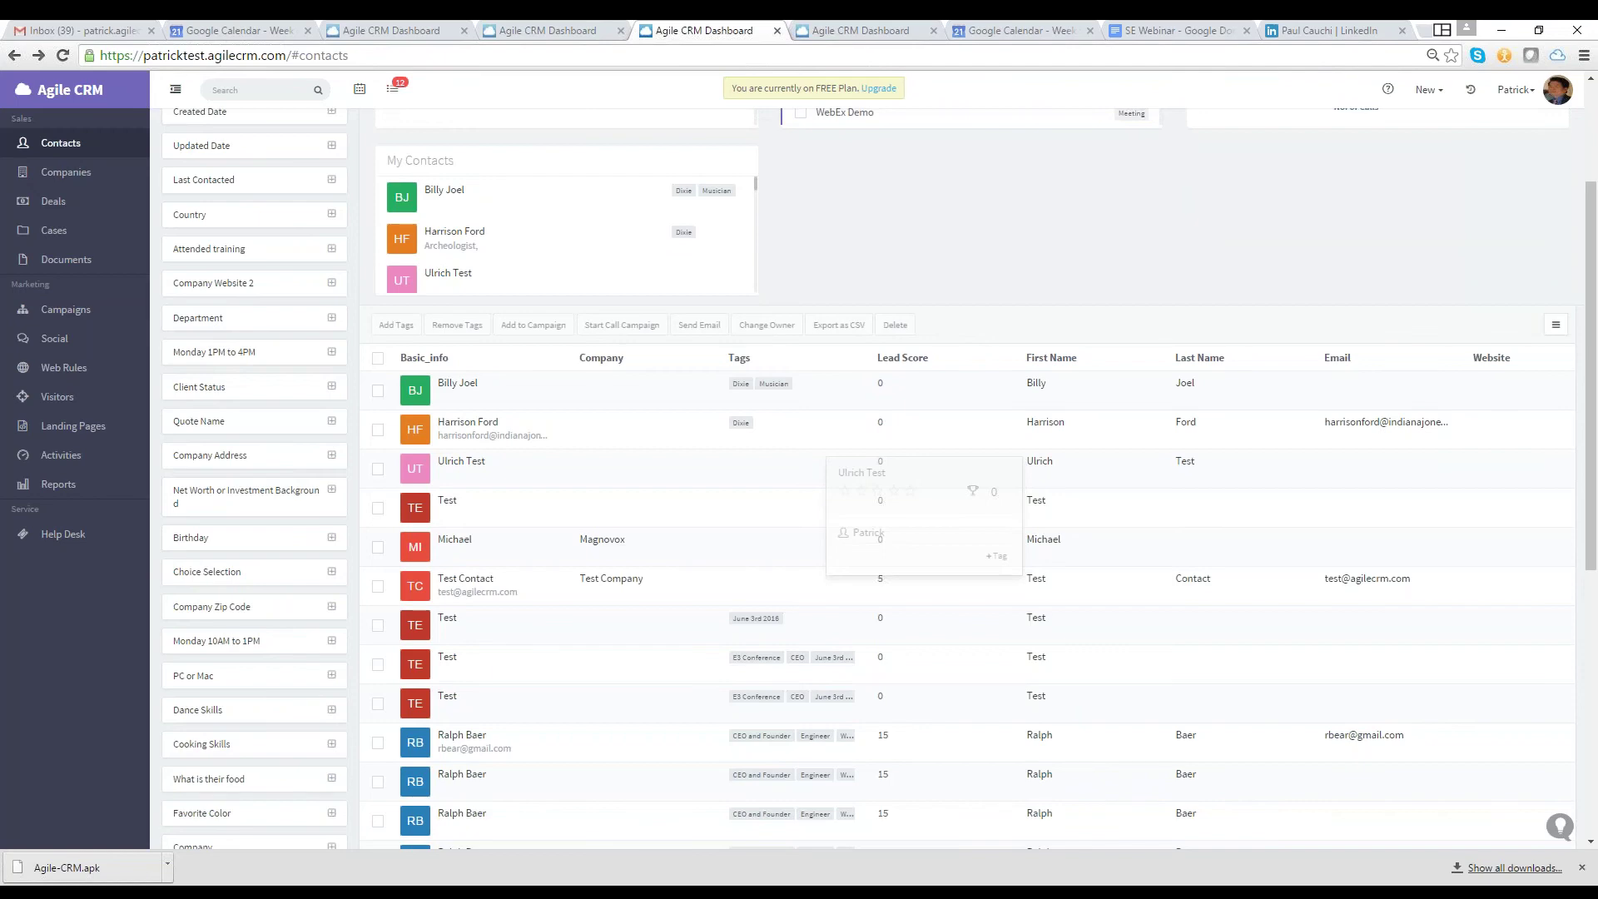
pyautogui.scroll(-1, 900, 665)
pyautogui.scroll(3, 900, 665)
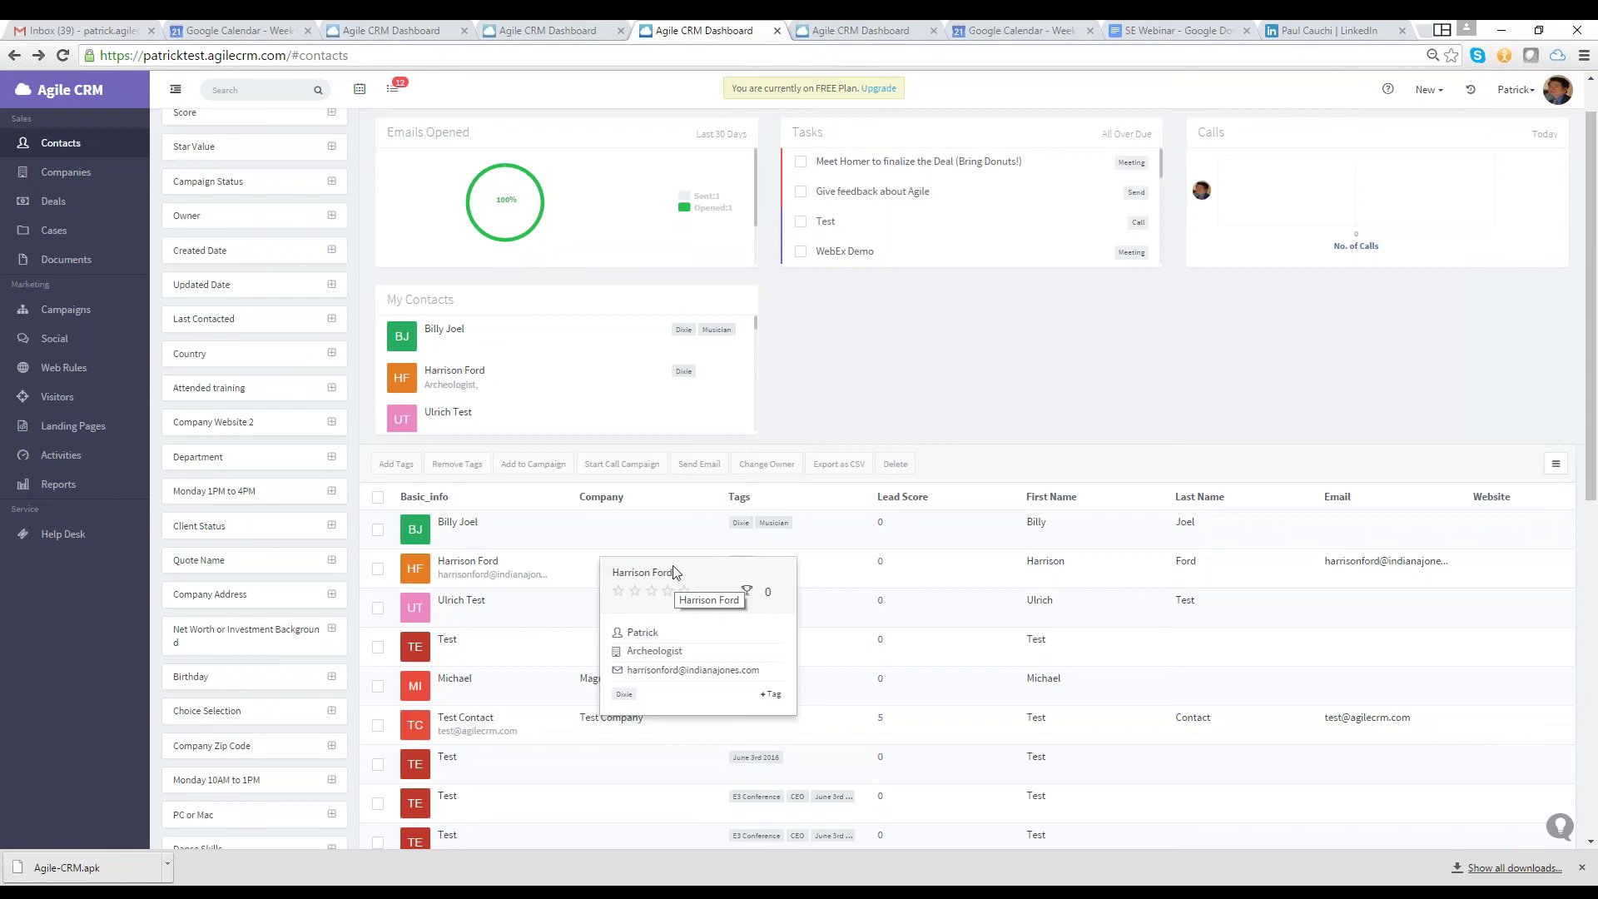
pyautogui.click(101, 462)
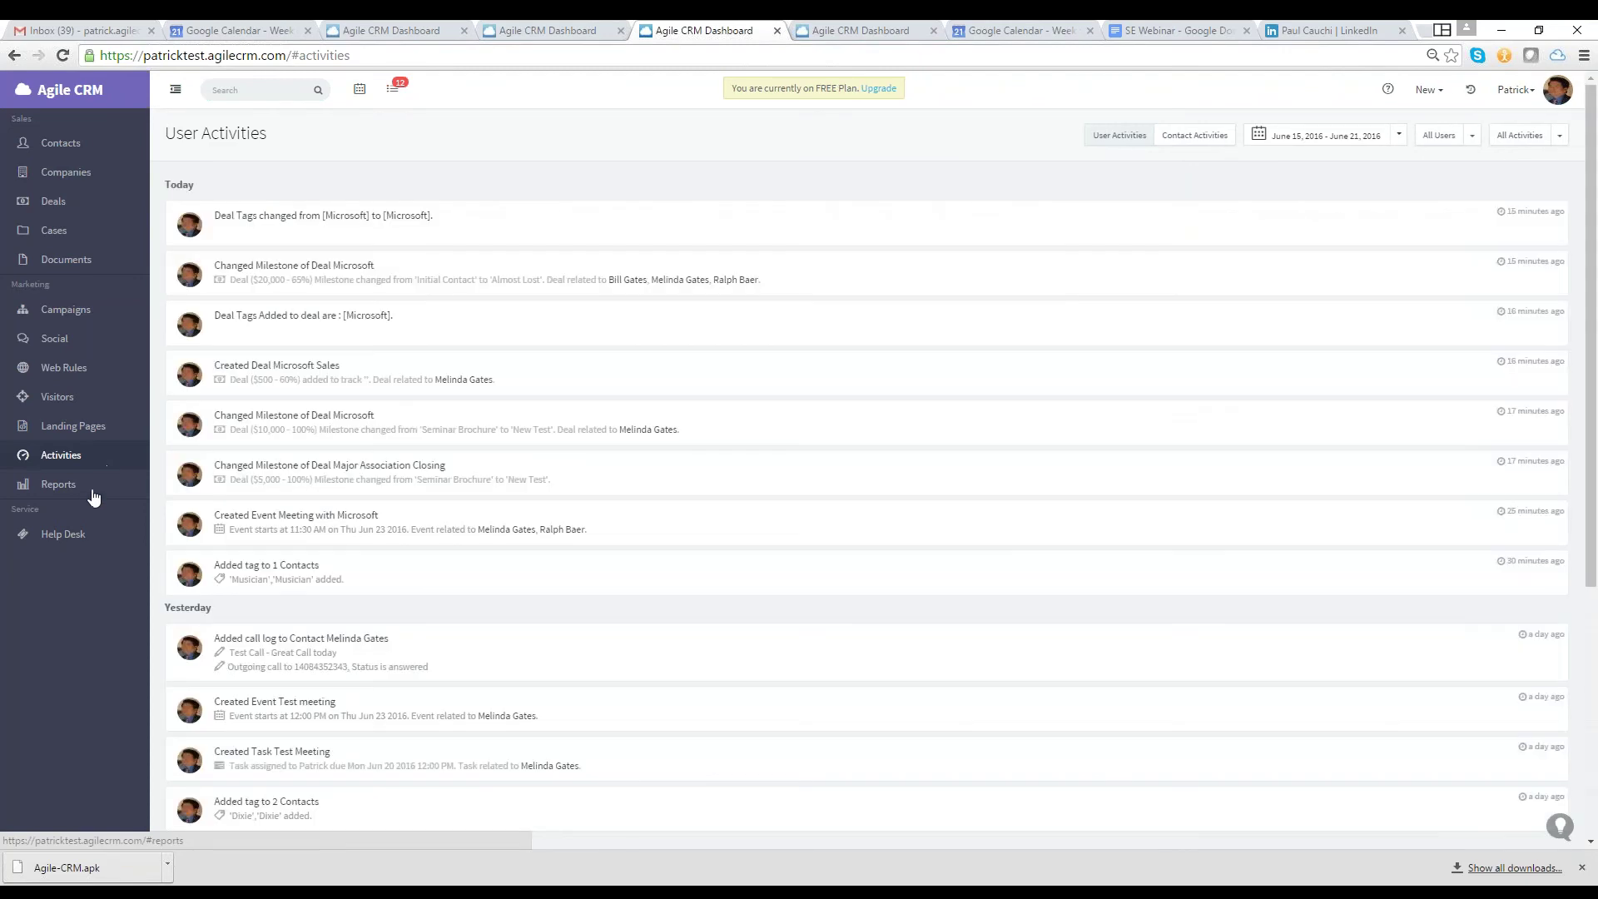
# Expand the Reports via Email, Activities and Deals report sections, then go back to Contacts
pyautogui.click(92, 491)
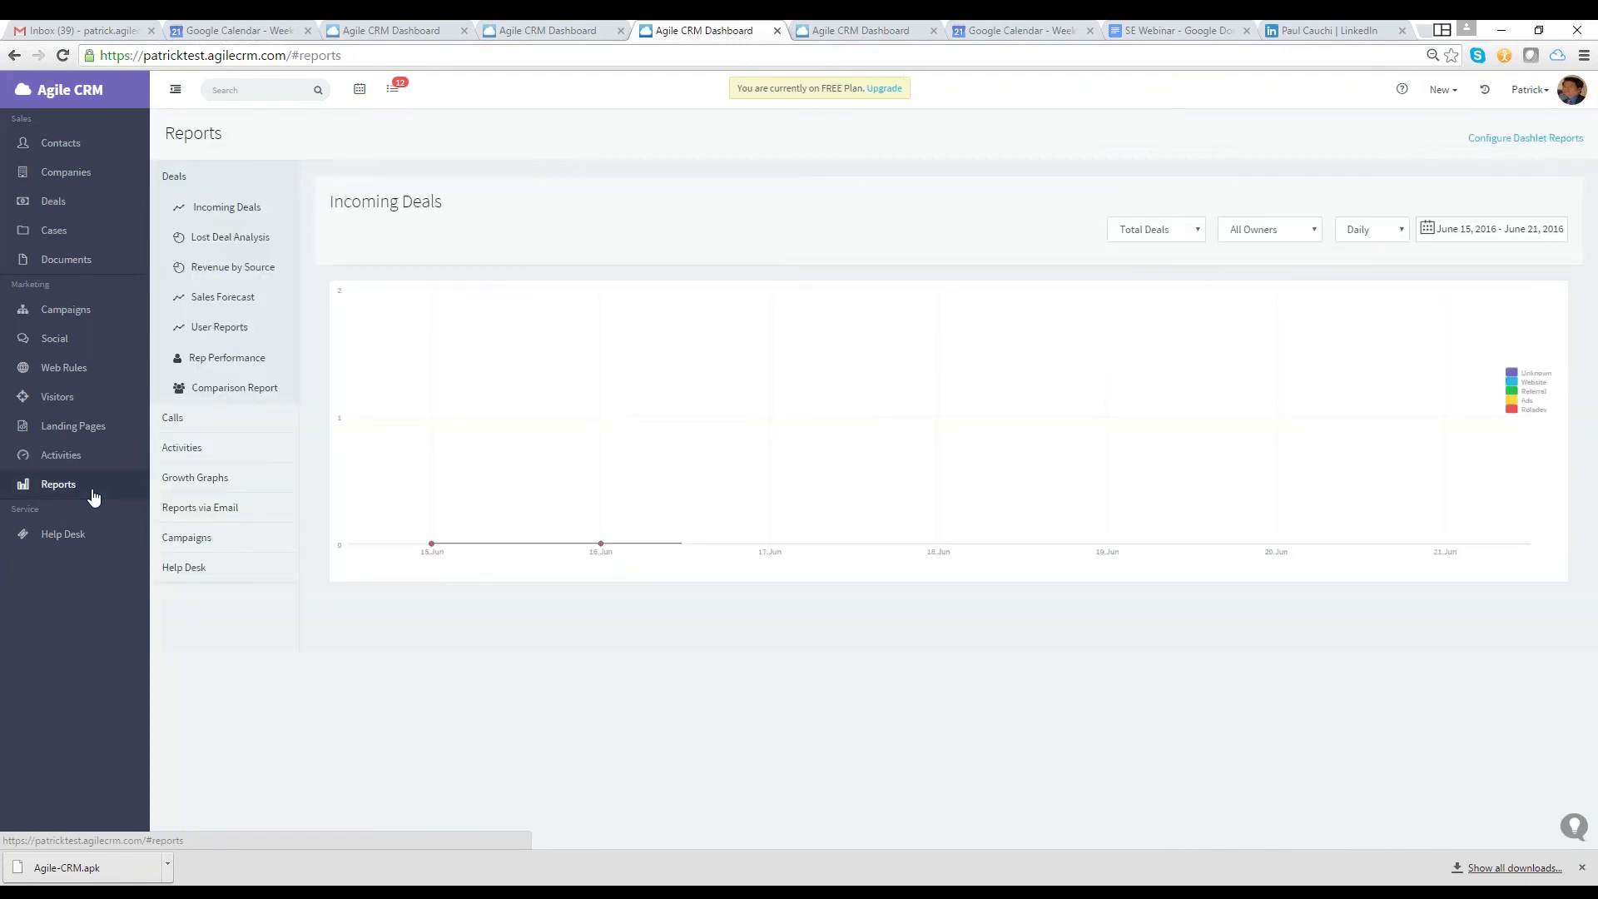
pyautogui.click(171, 503)
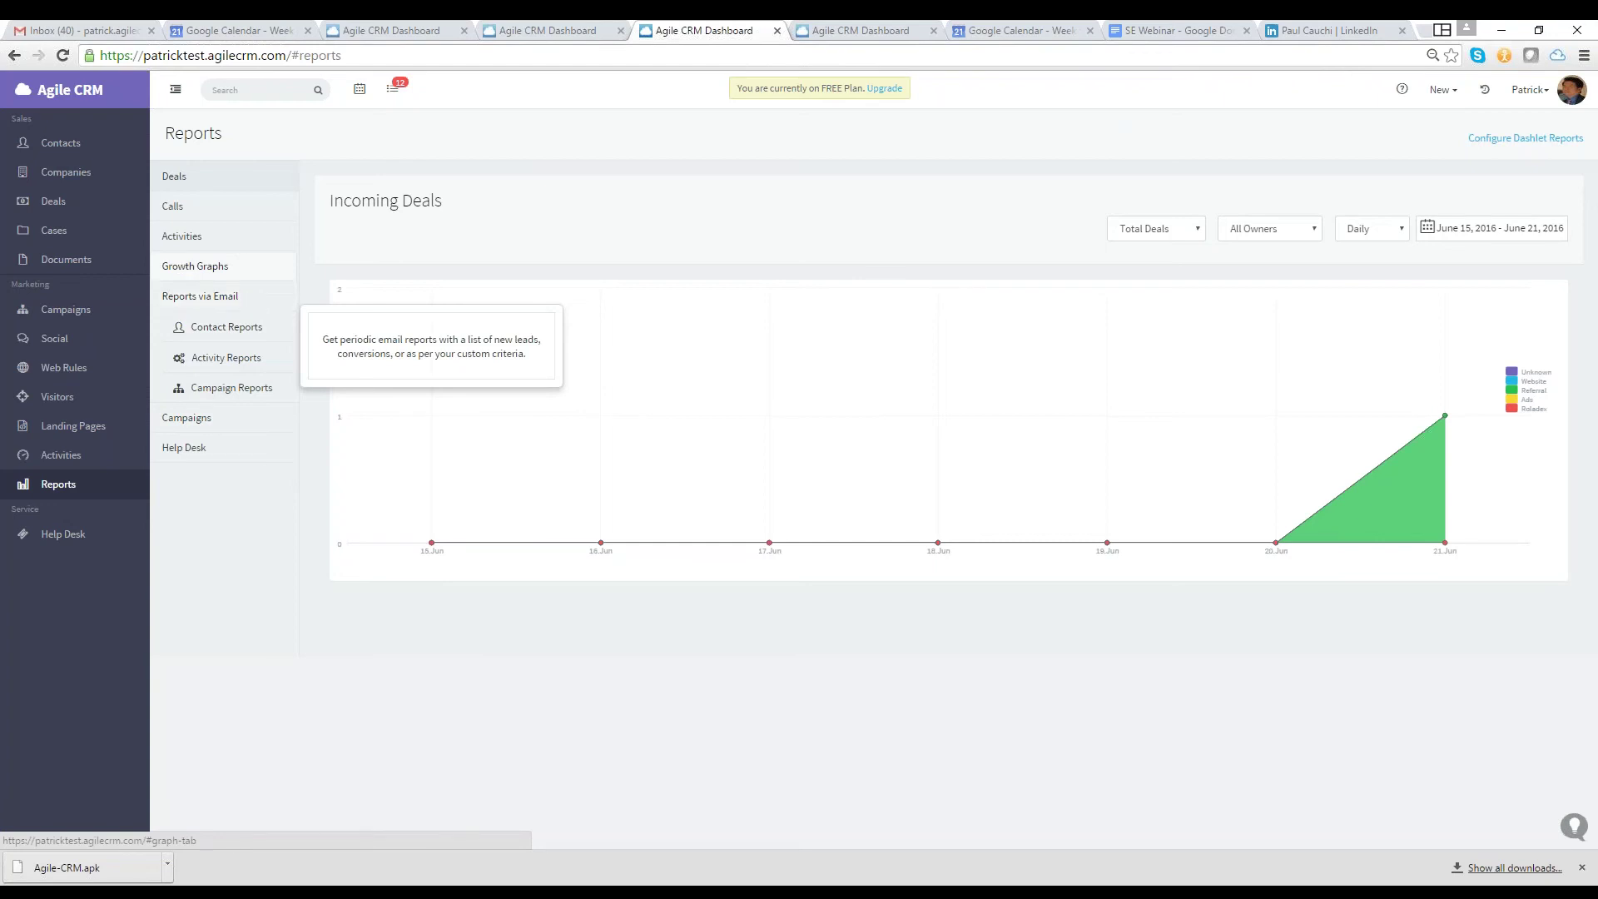
pyautogui.click(181, 235)
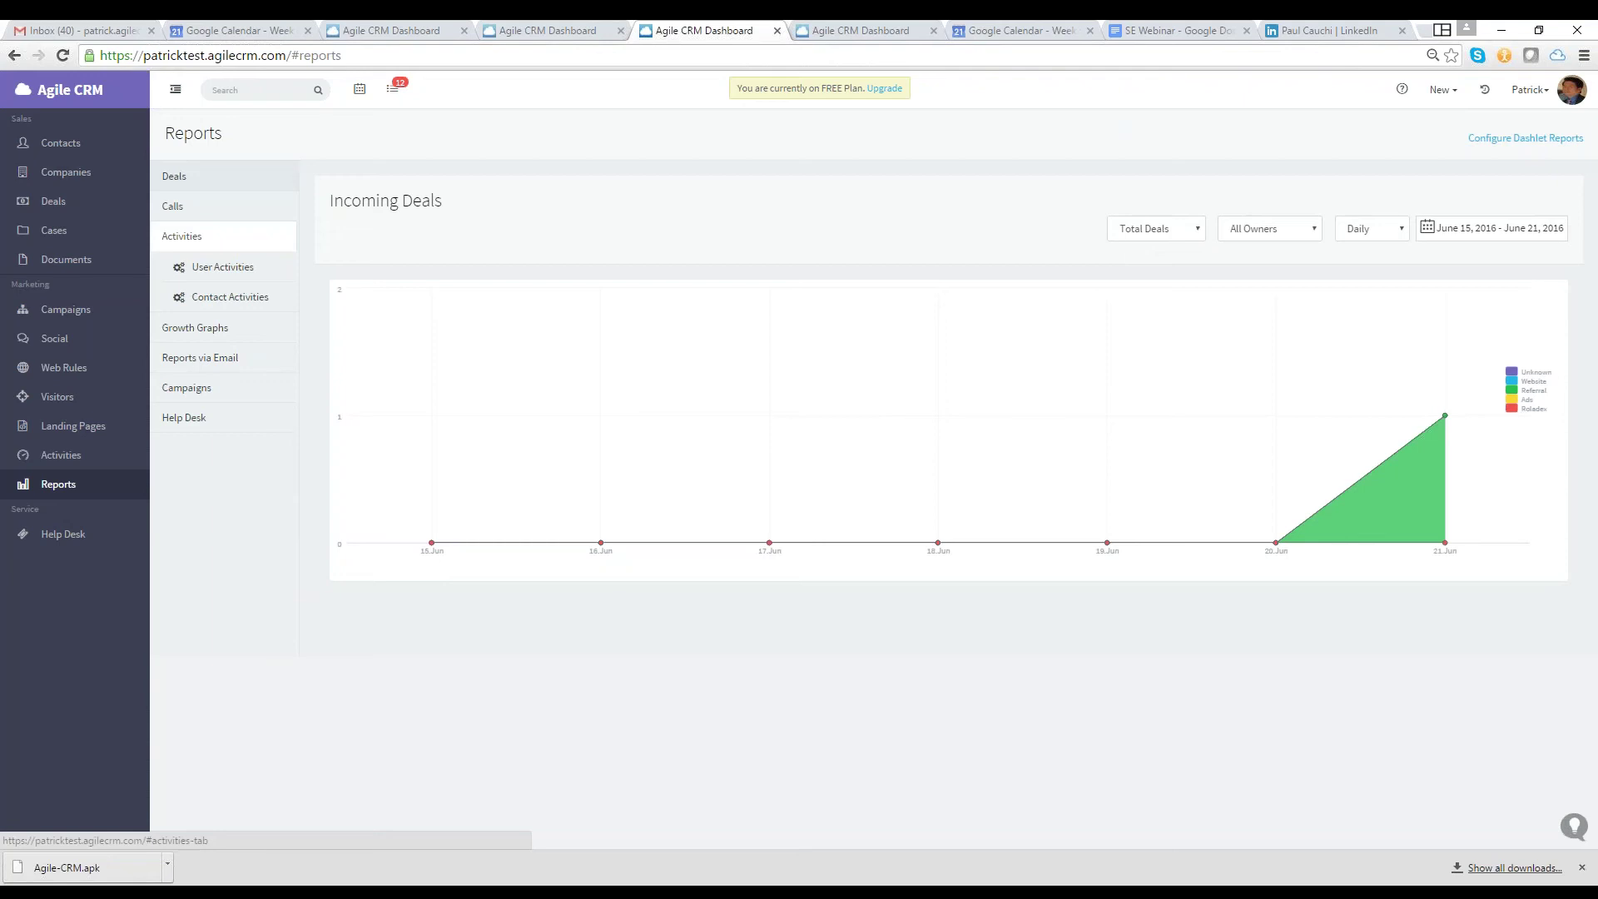
pyautogui.click(191, 235)
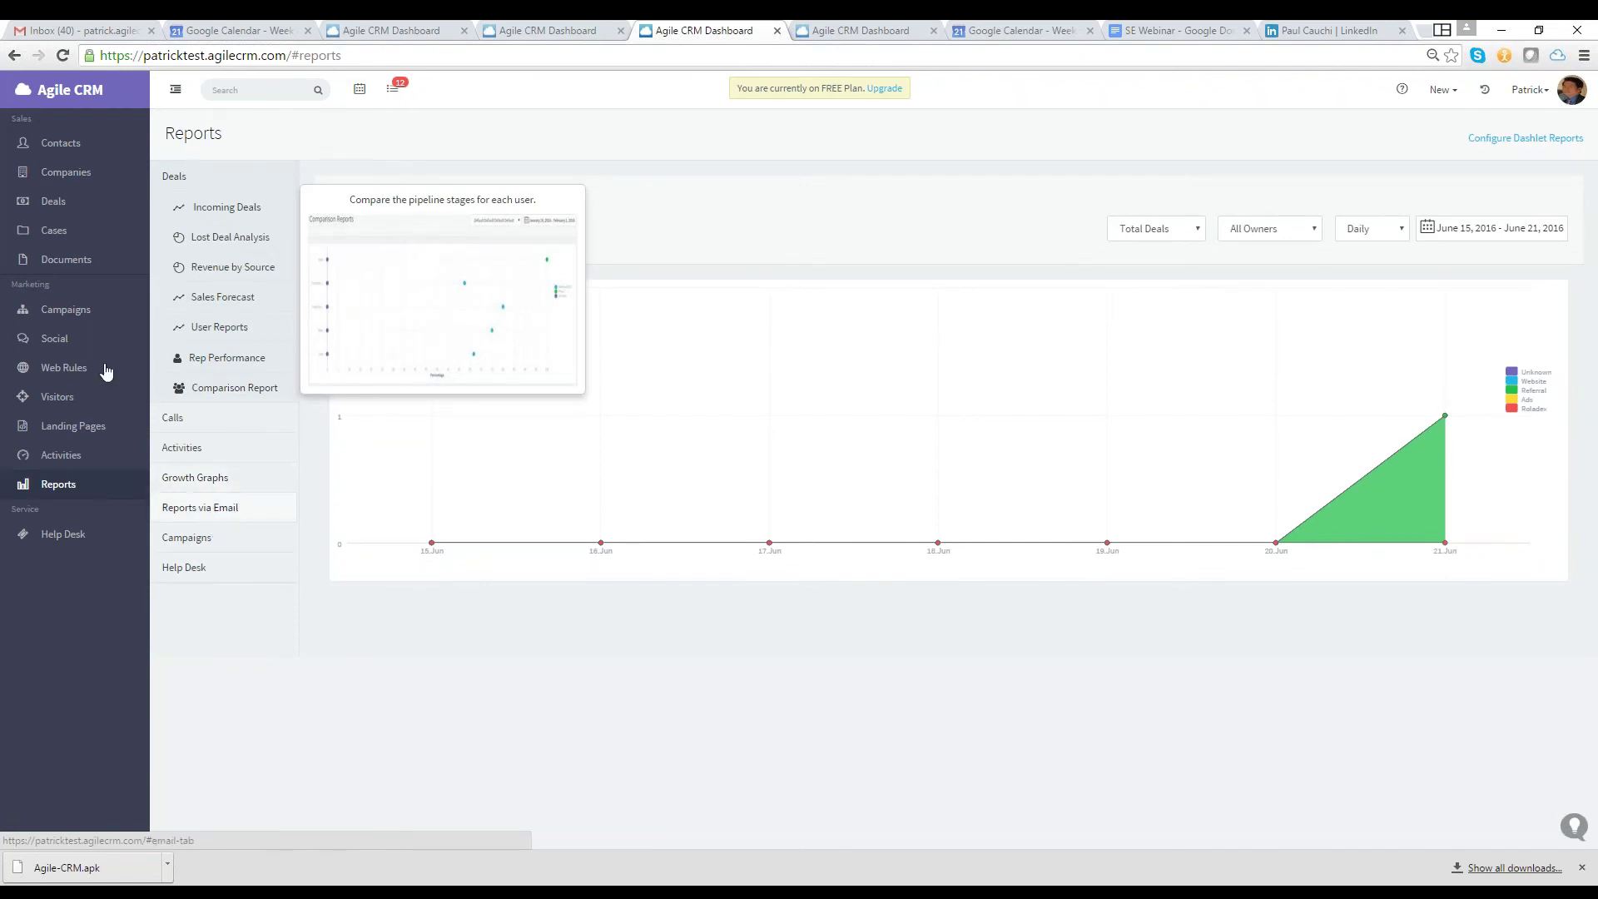
pyautogui.click(56, 157)
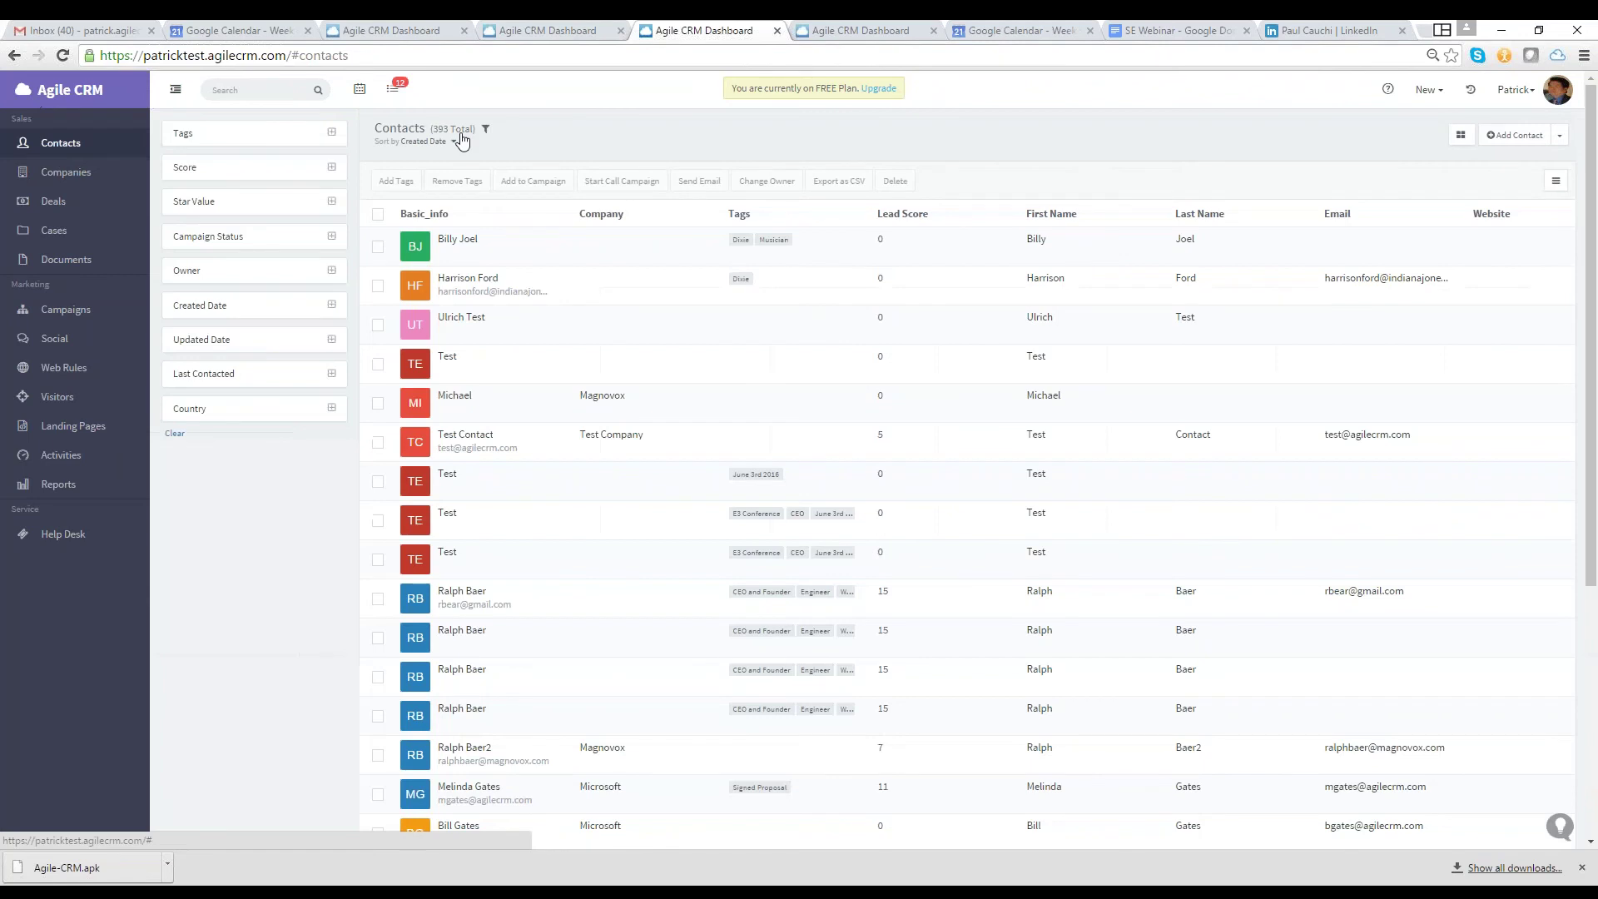
# Return to the main Dashboard via the Agile CRM logo
pyautogui.click(33, 91)
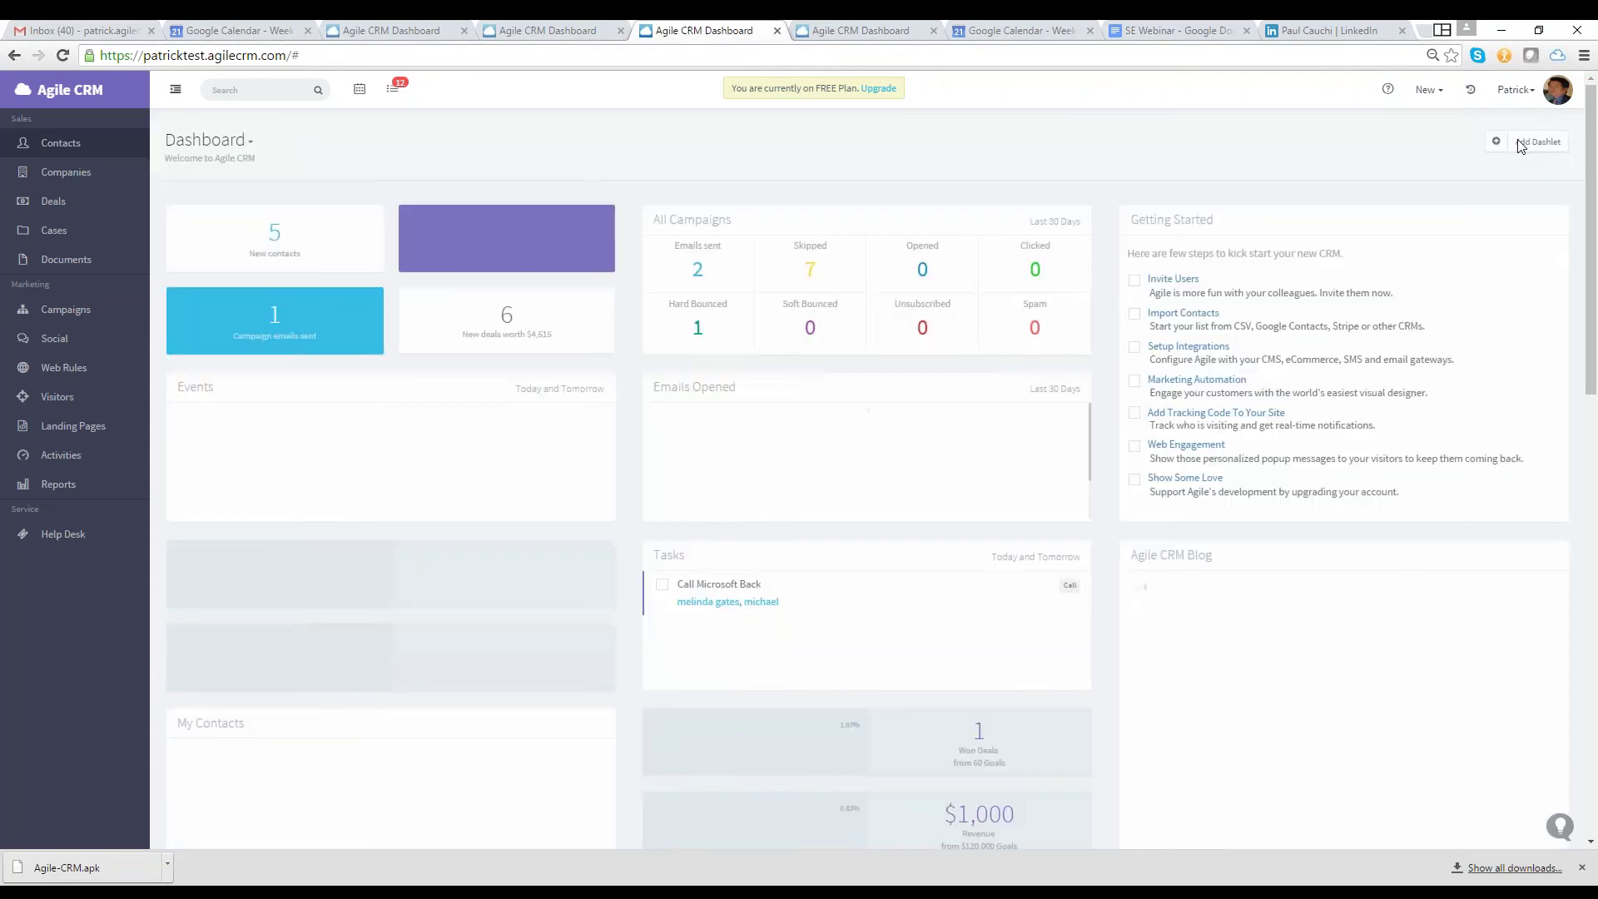
# Add the Leaderboard dashlet from the Activity category, then go to Activities and Reports
pyautogui.click(1537, 142)
pyautogui.click(375, 190)
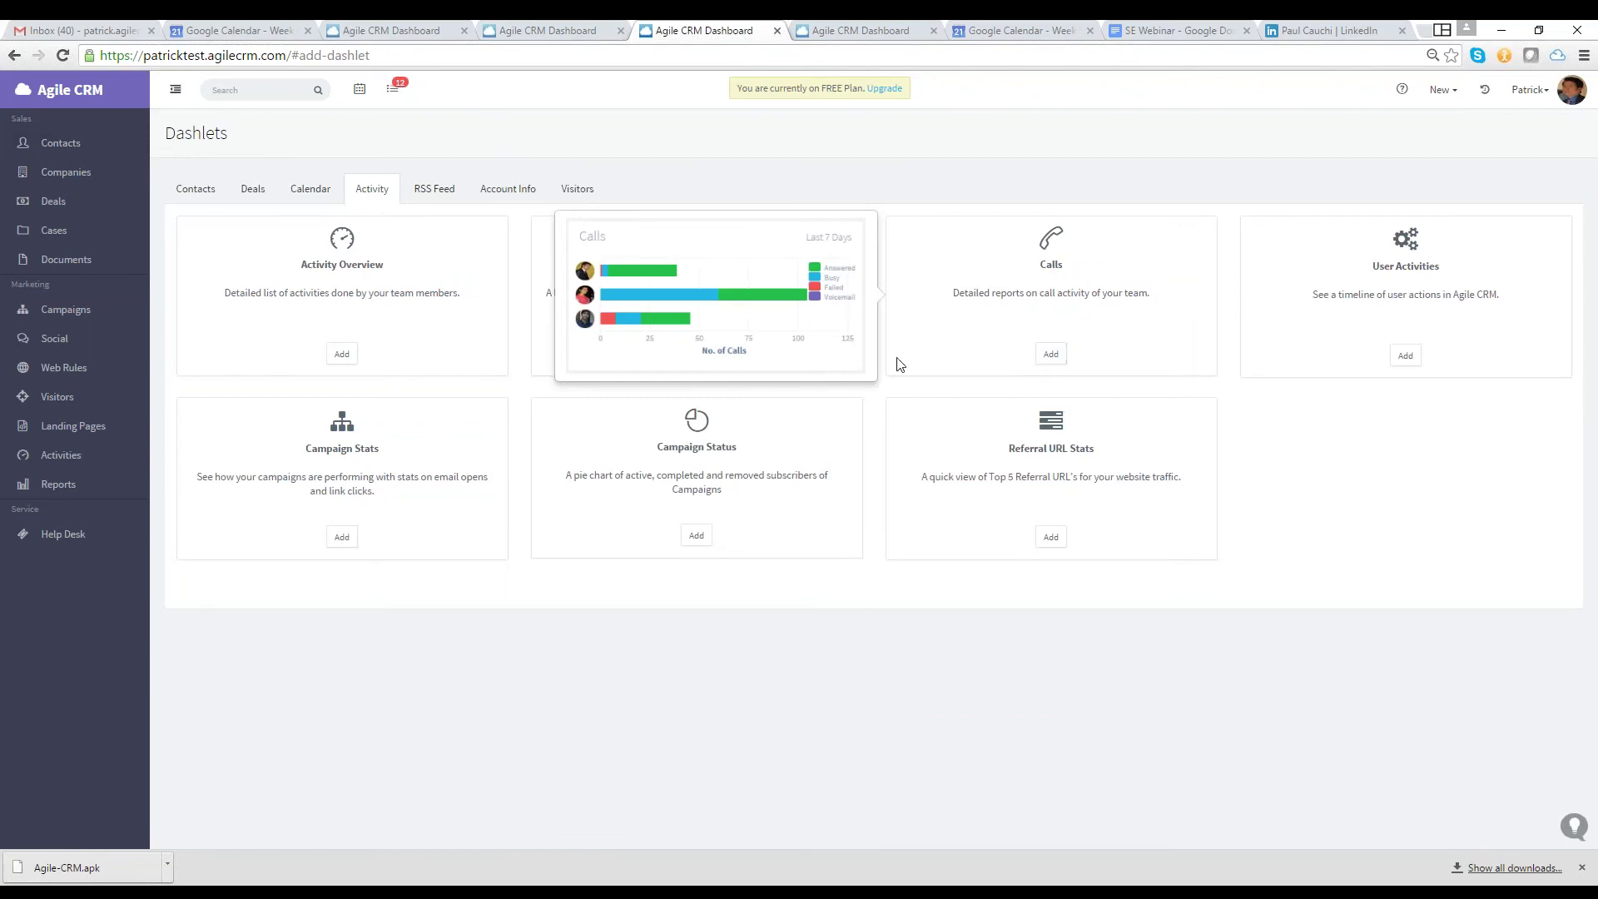
pyautogui.moveTo(810, 367)
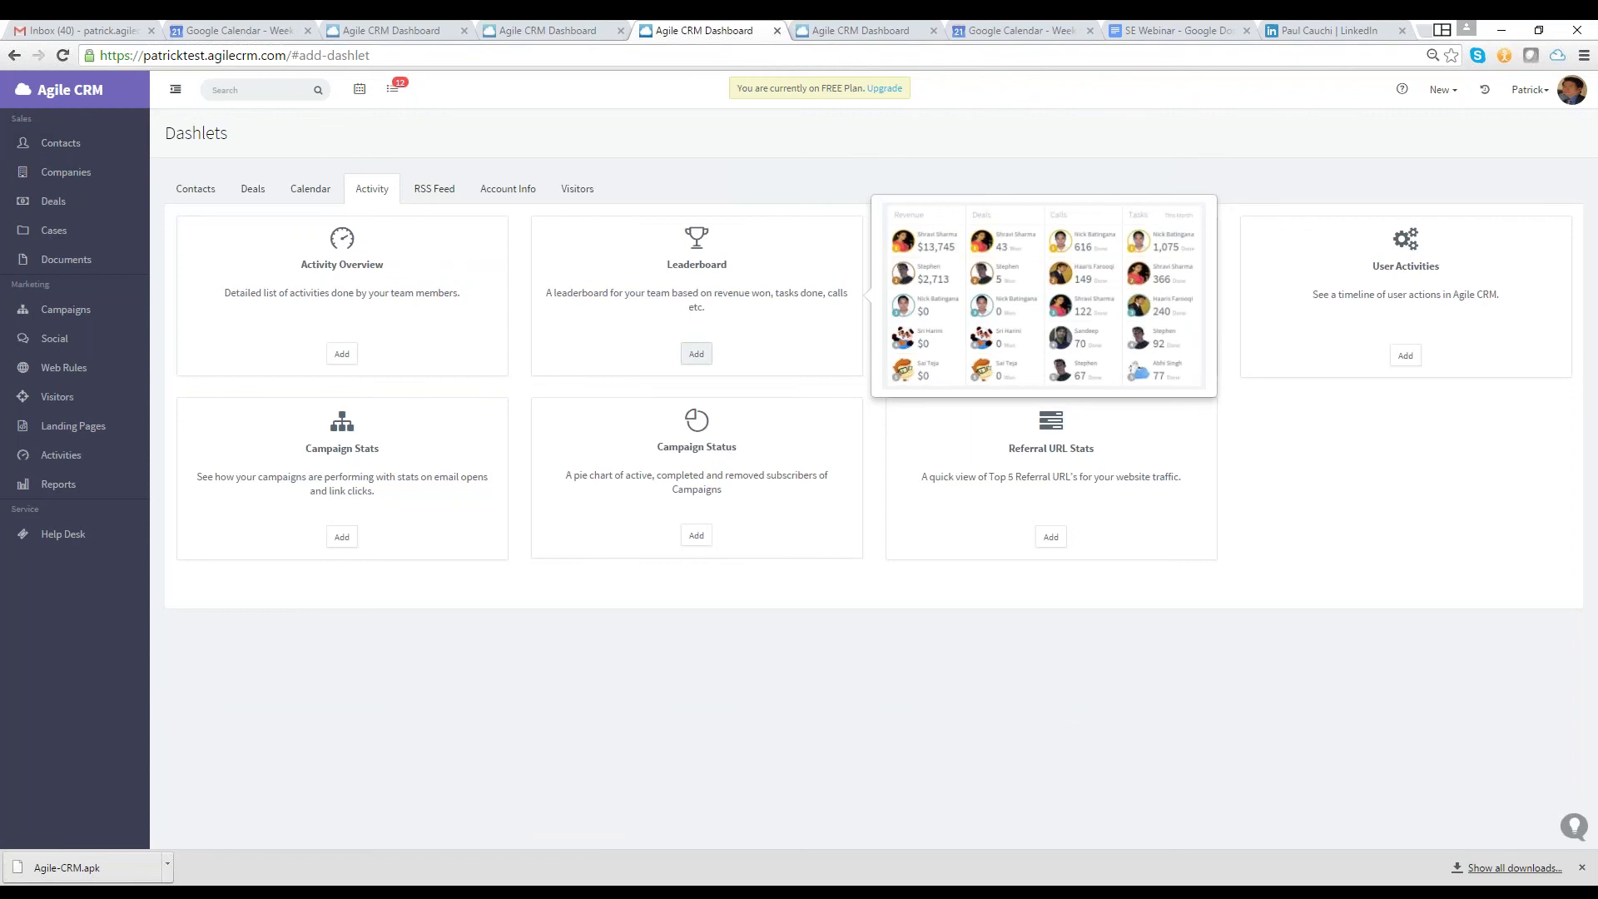
pyautogui.click(697, 354)
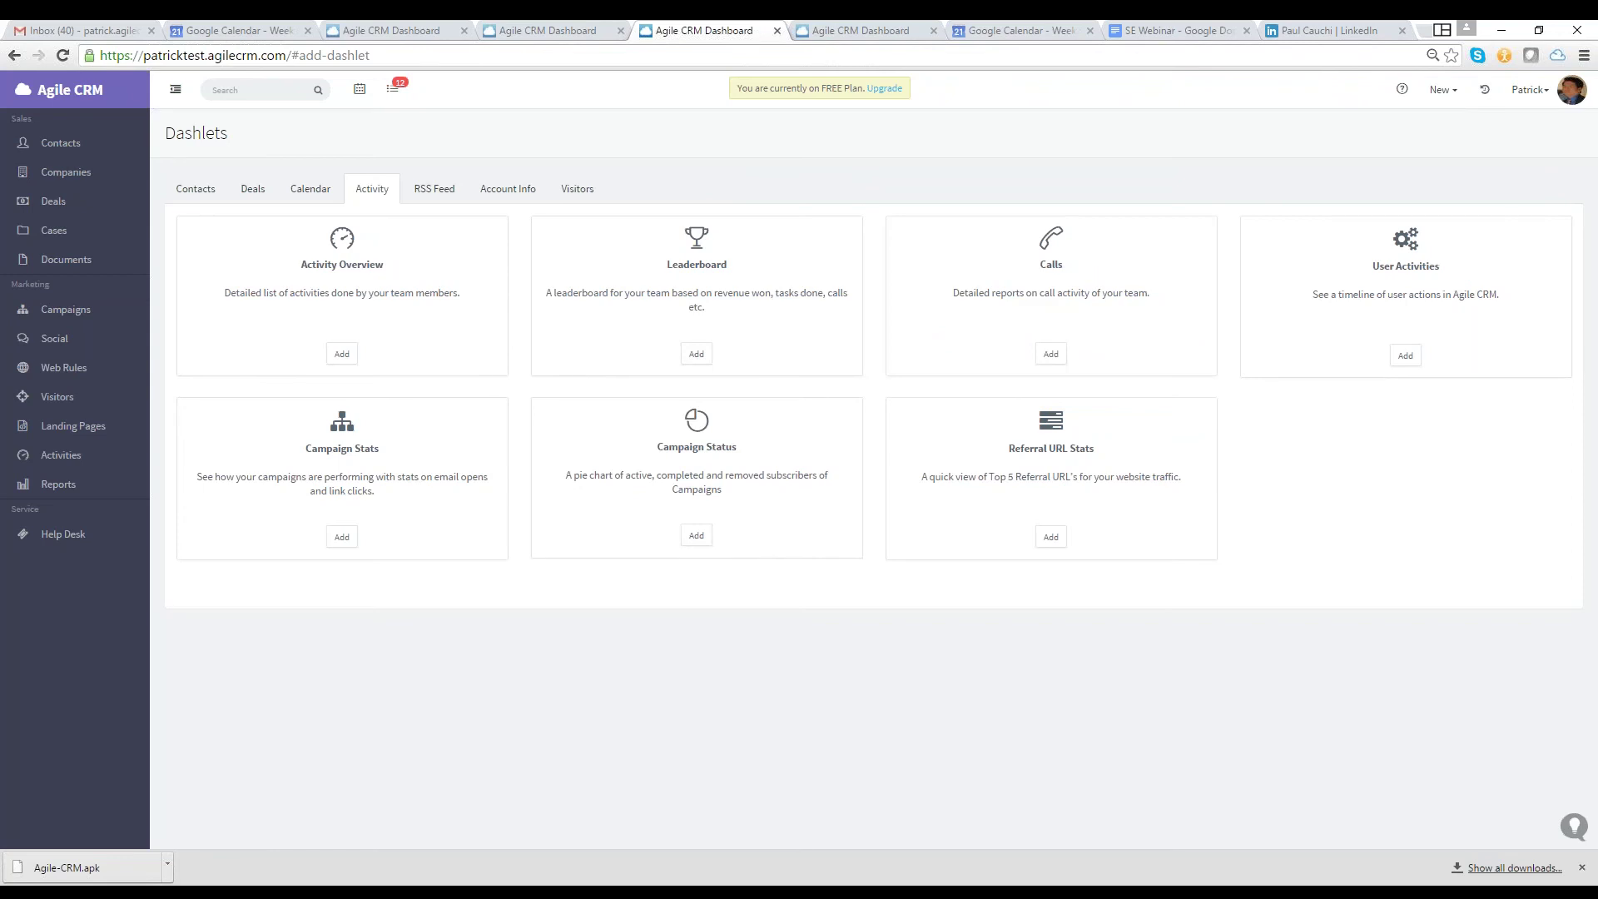
pyautogui.click(60, 455)
pyautogui.click(58, 483)
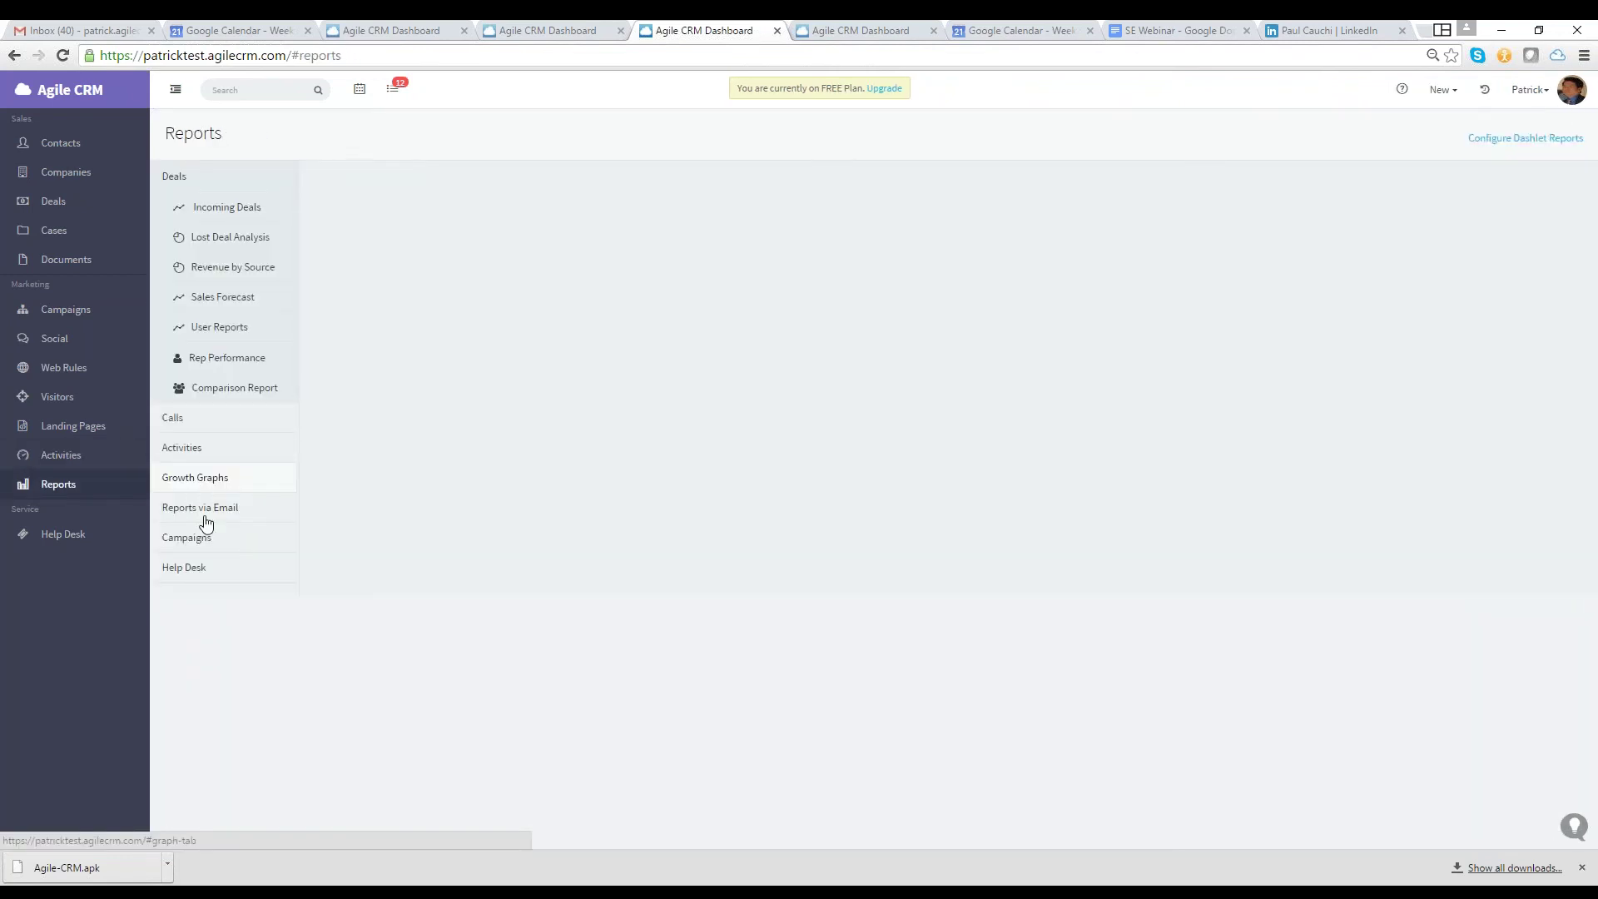
# Check the Contact and Campaign email reports, dismiss the upgrade prompt, and move to the next tab
pyautogui.click(206, 518)
pyautogui.click(240, 333)
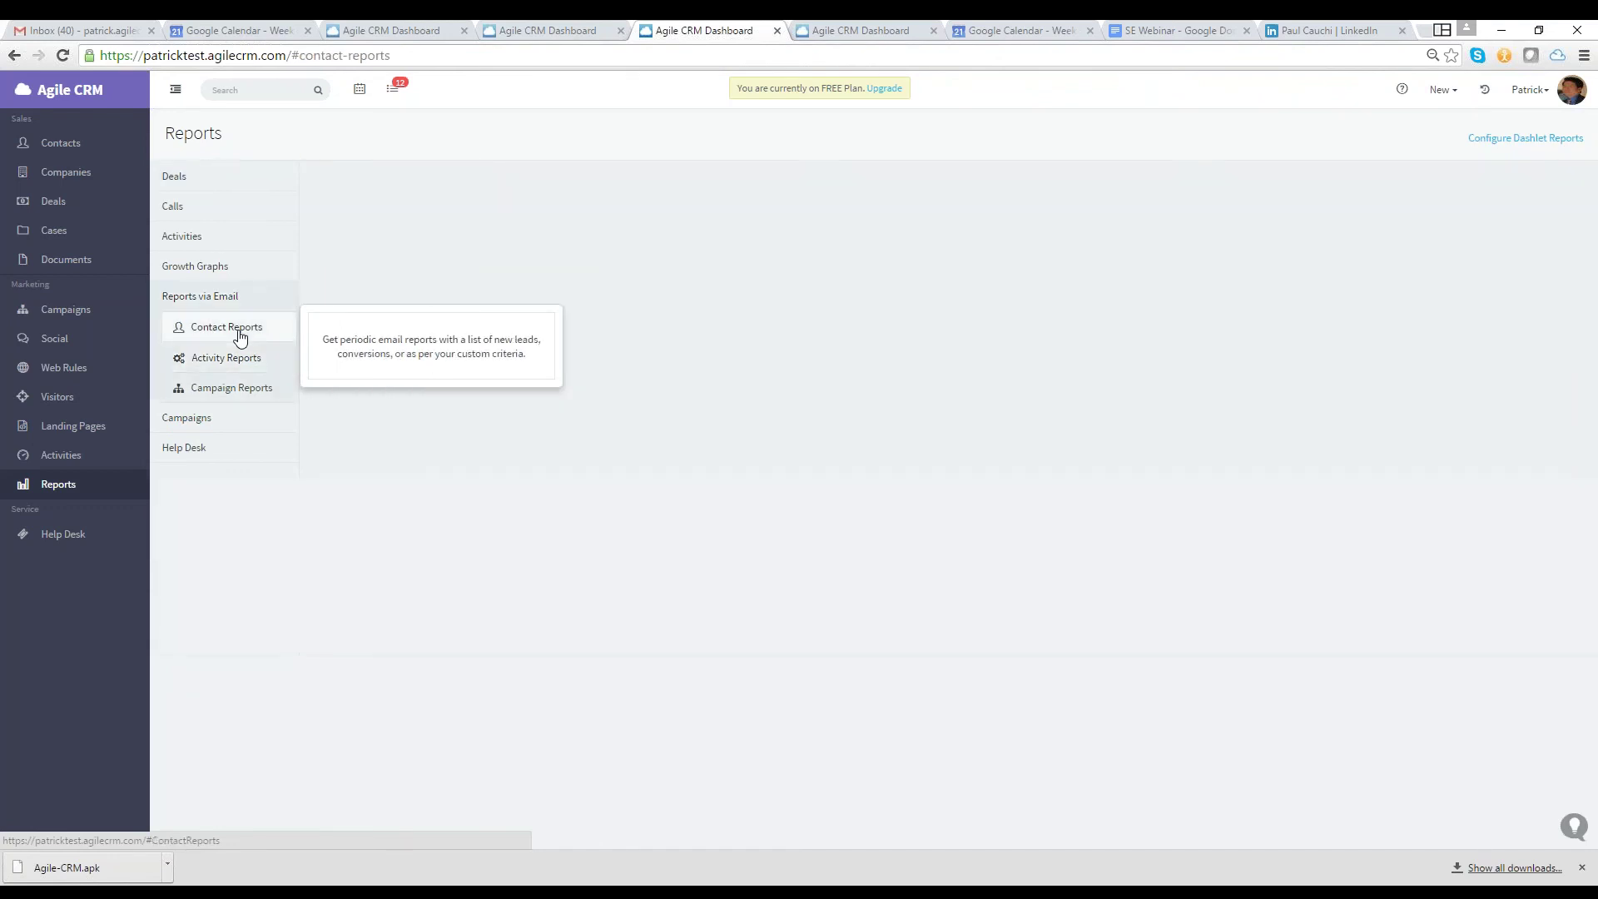
pyautogui.click(233, 390)
pyautogui.click(510, 103)
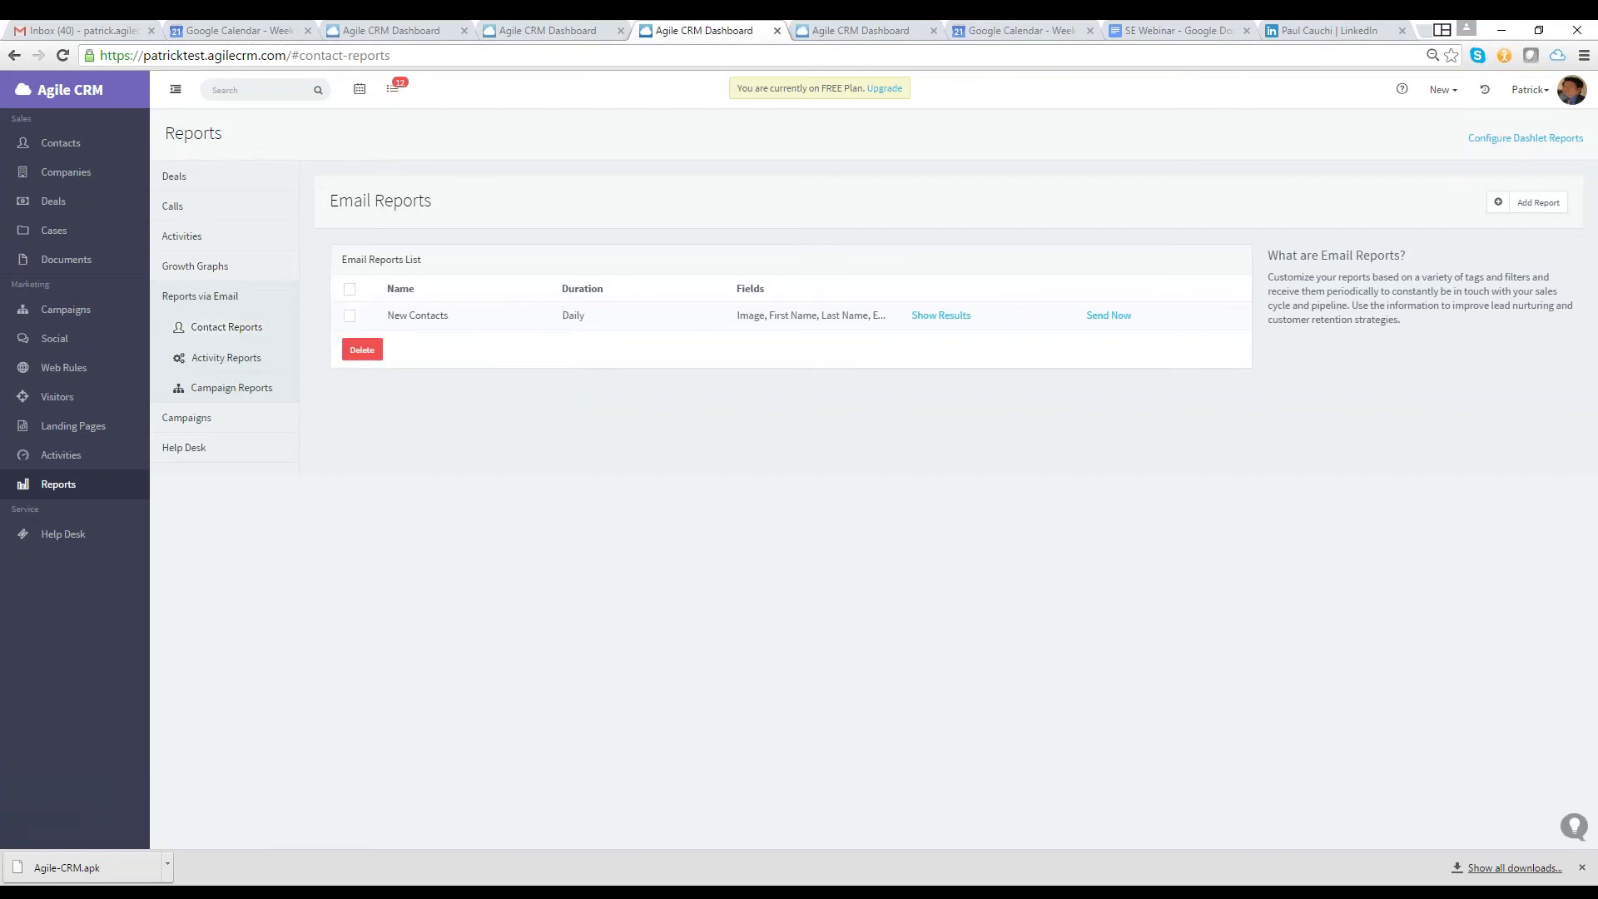
pyautogui.hotkey('ctrl', 'Tab')
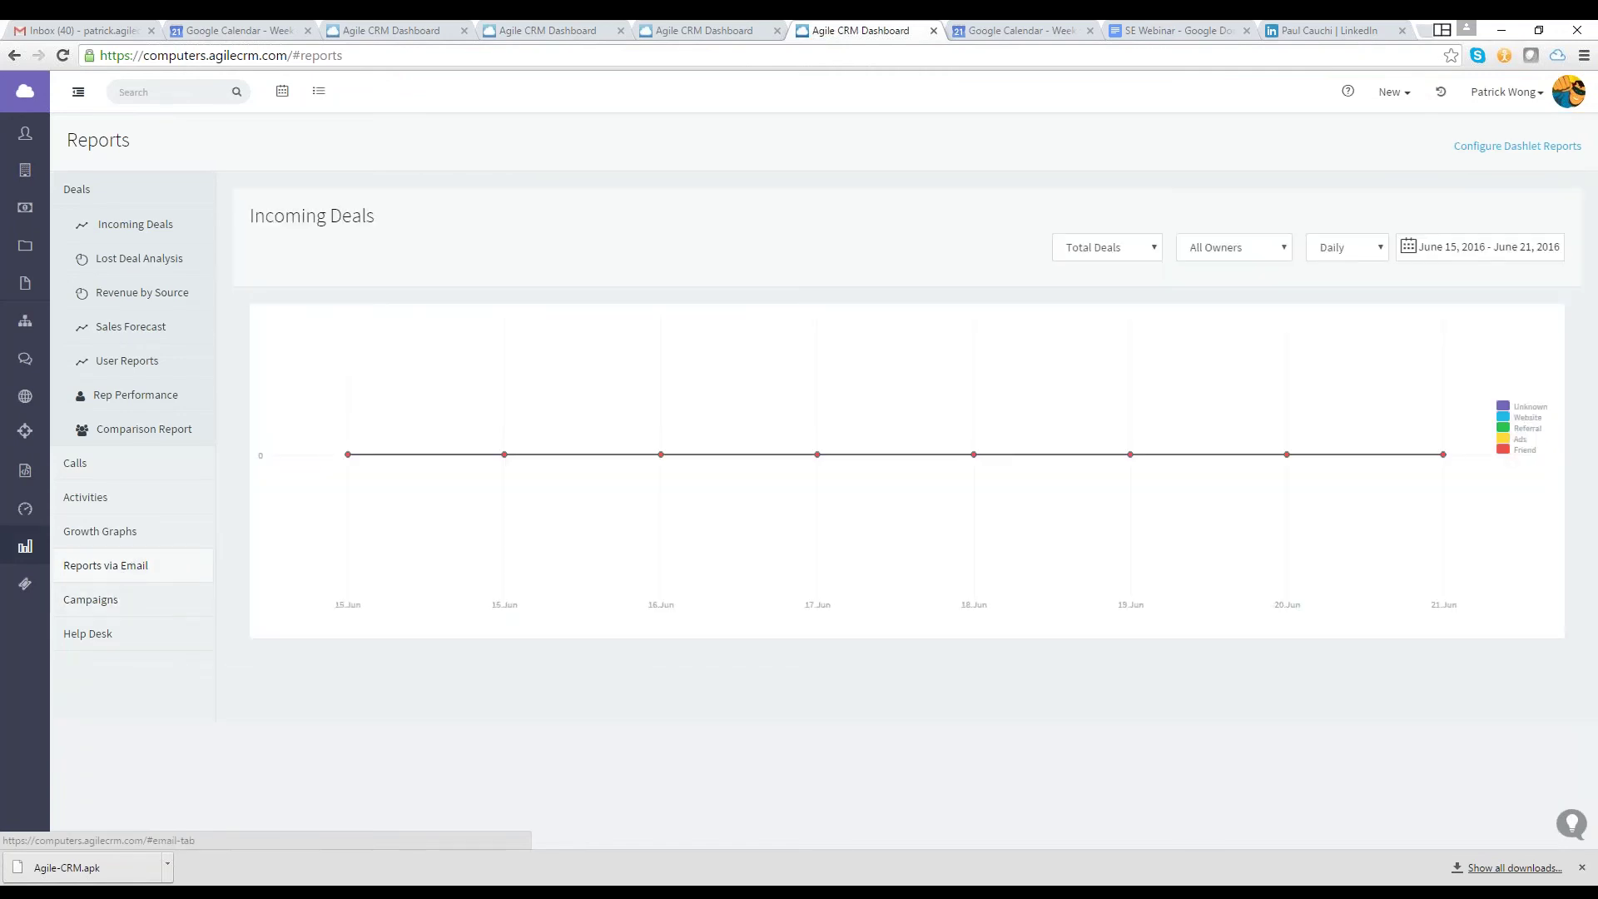
# Review the Activity and Contact email reports, open the extension, then return to the Dashboard
pyautogui.click(106, 565)
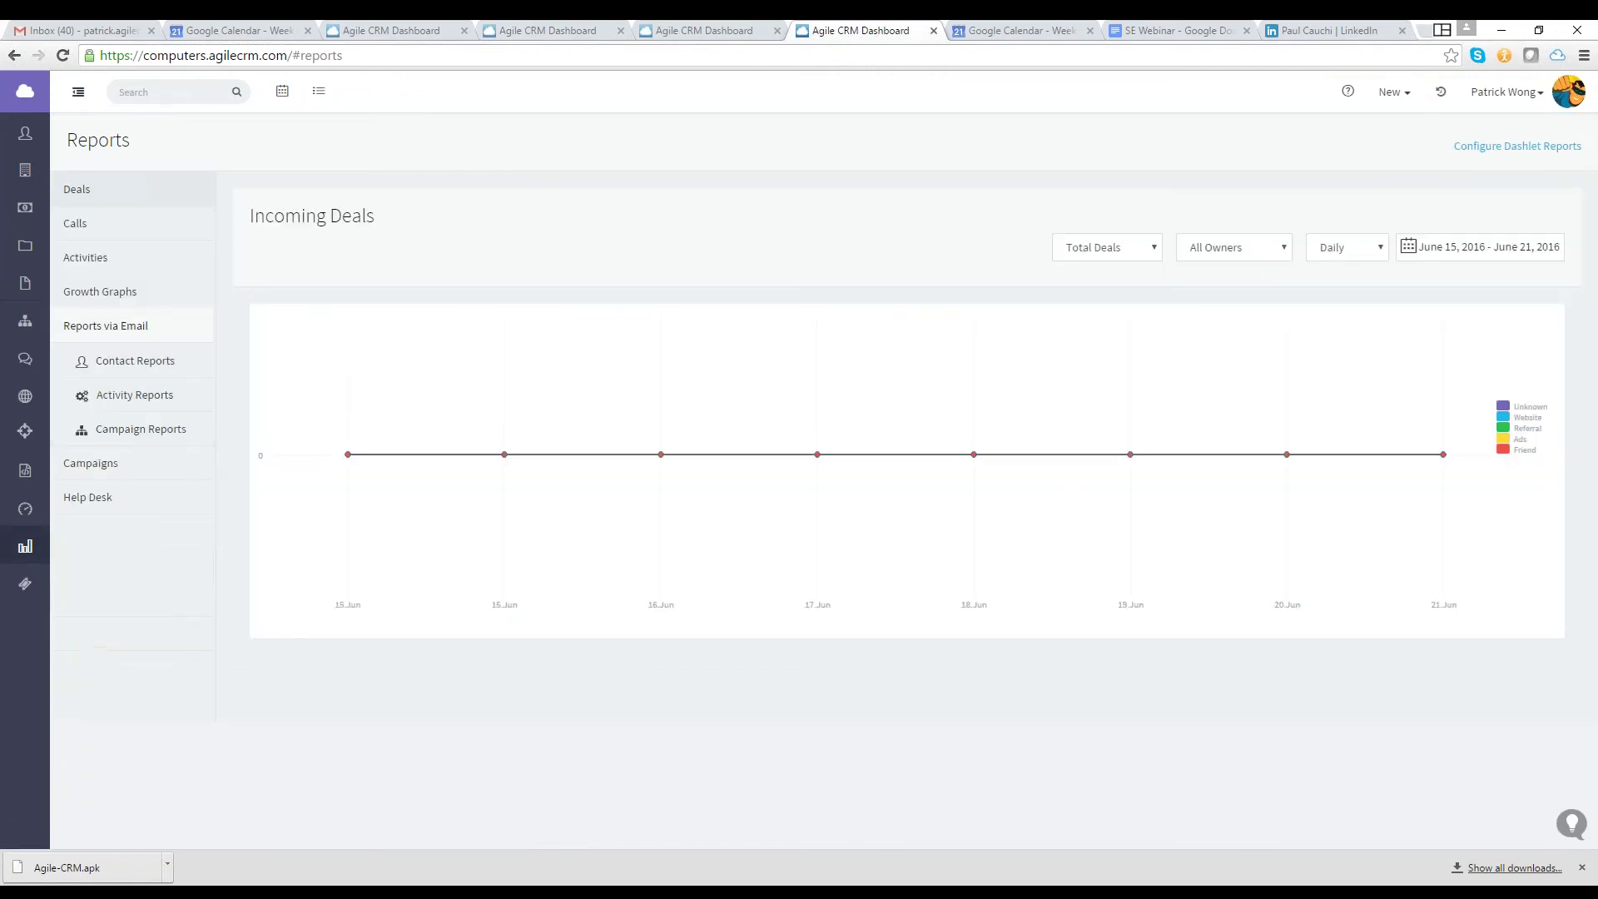
pyautogui.click(120, 401)
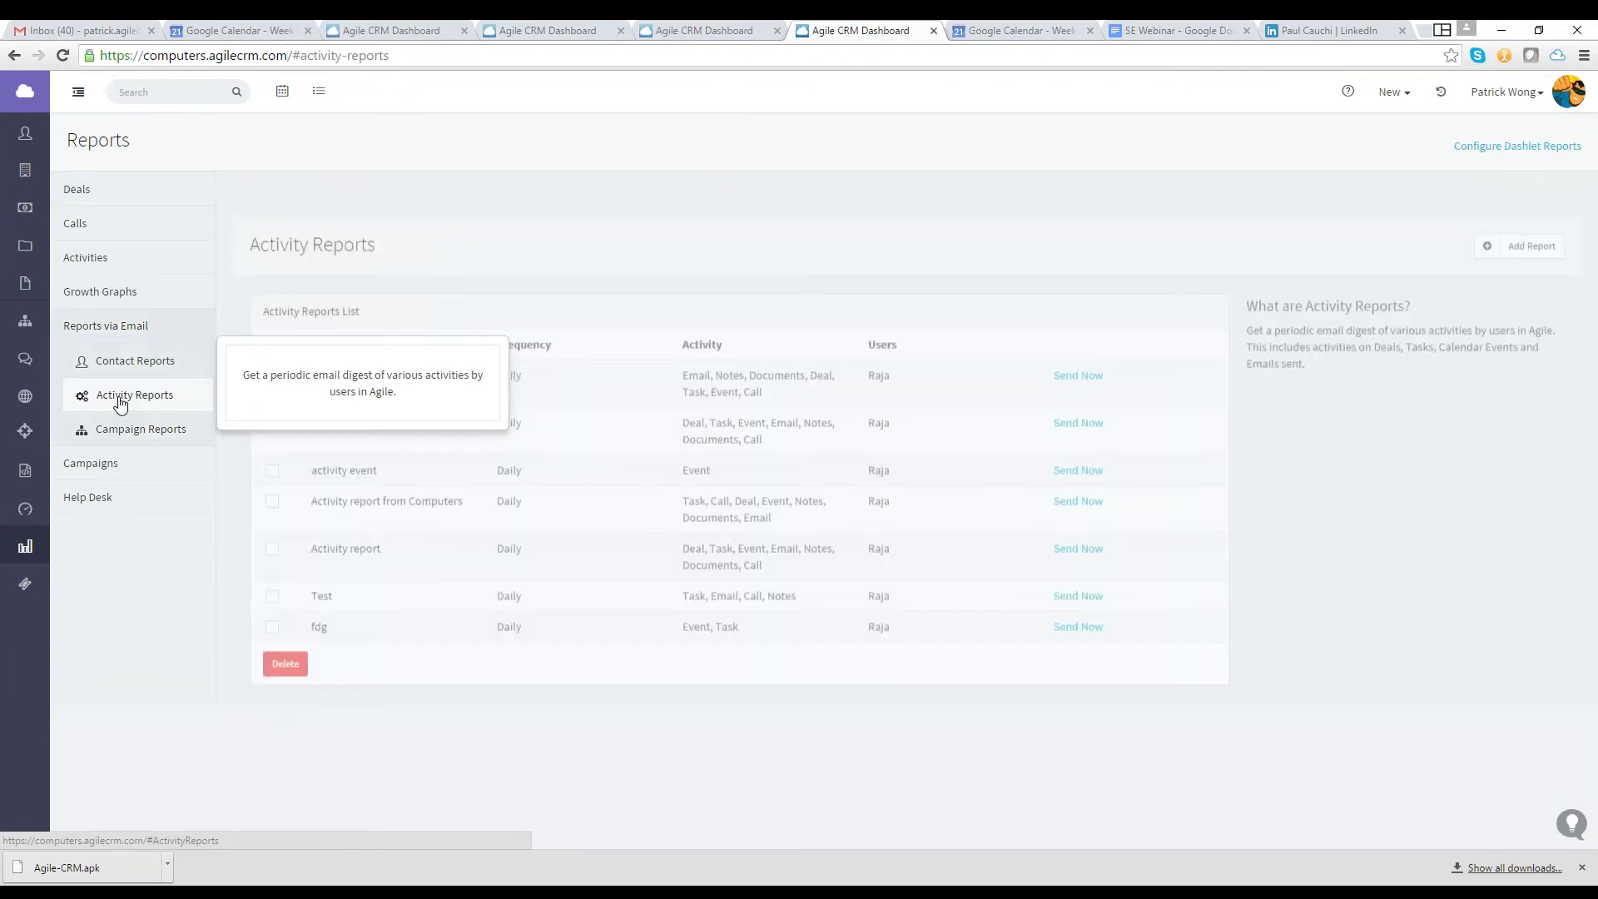
pyautogui.click(133, 360)
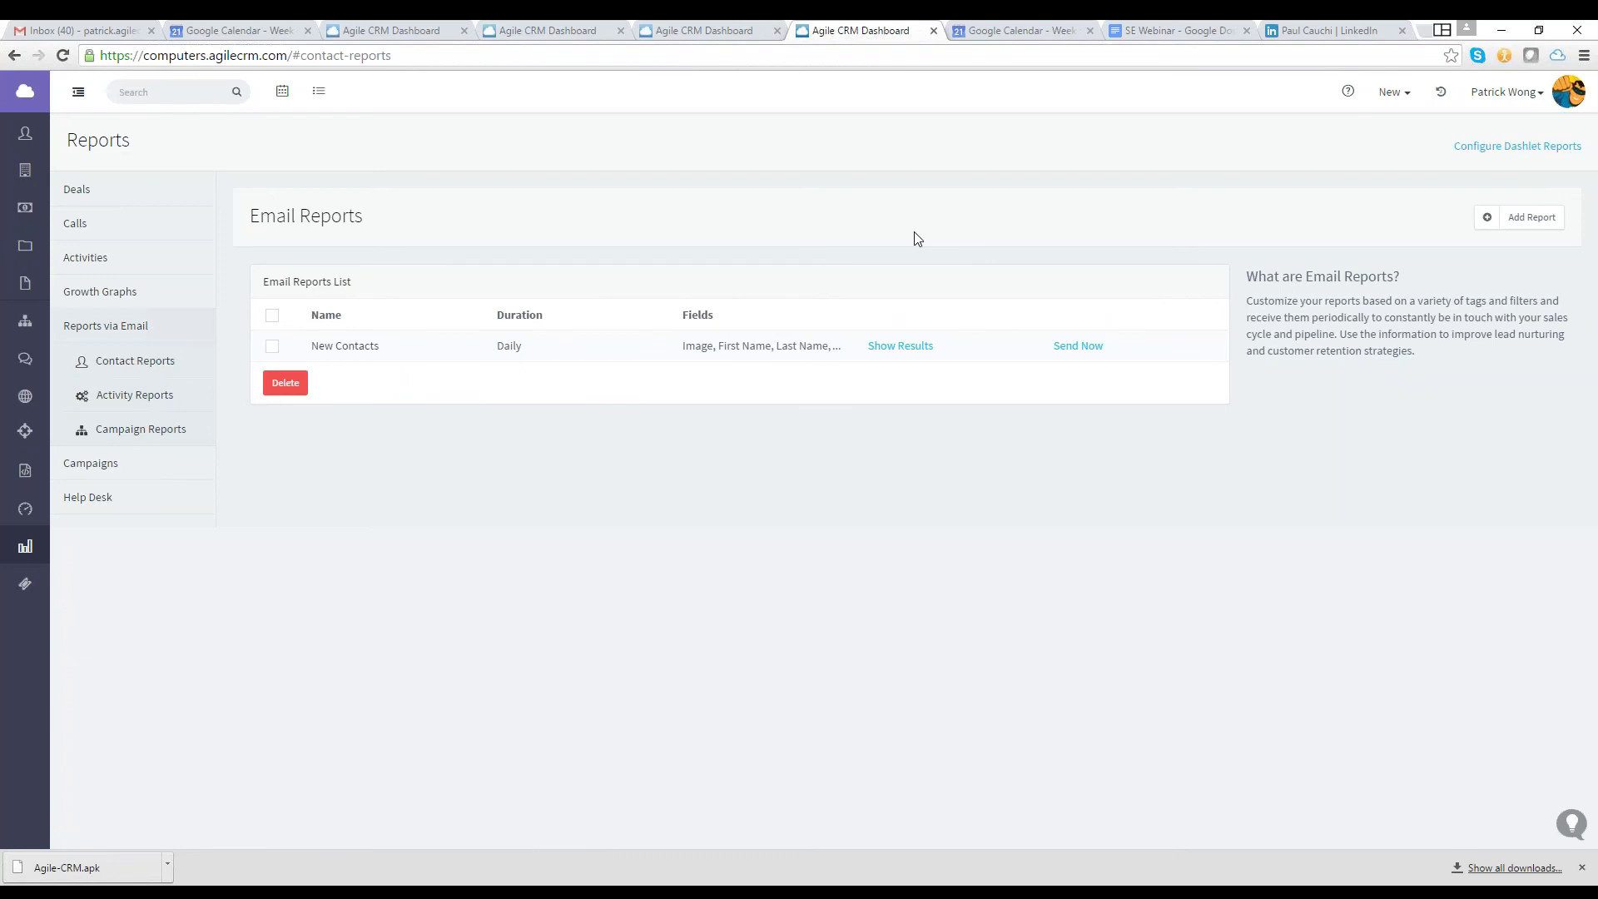
pyautogui.click(1558, 55)
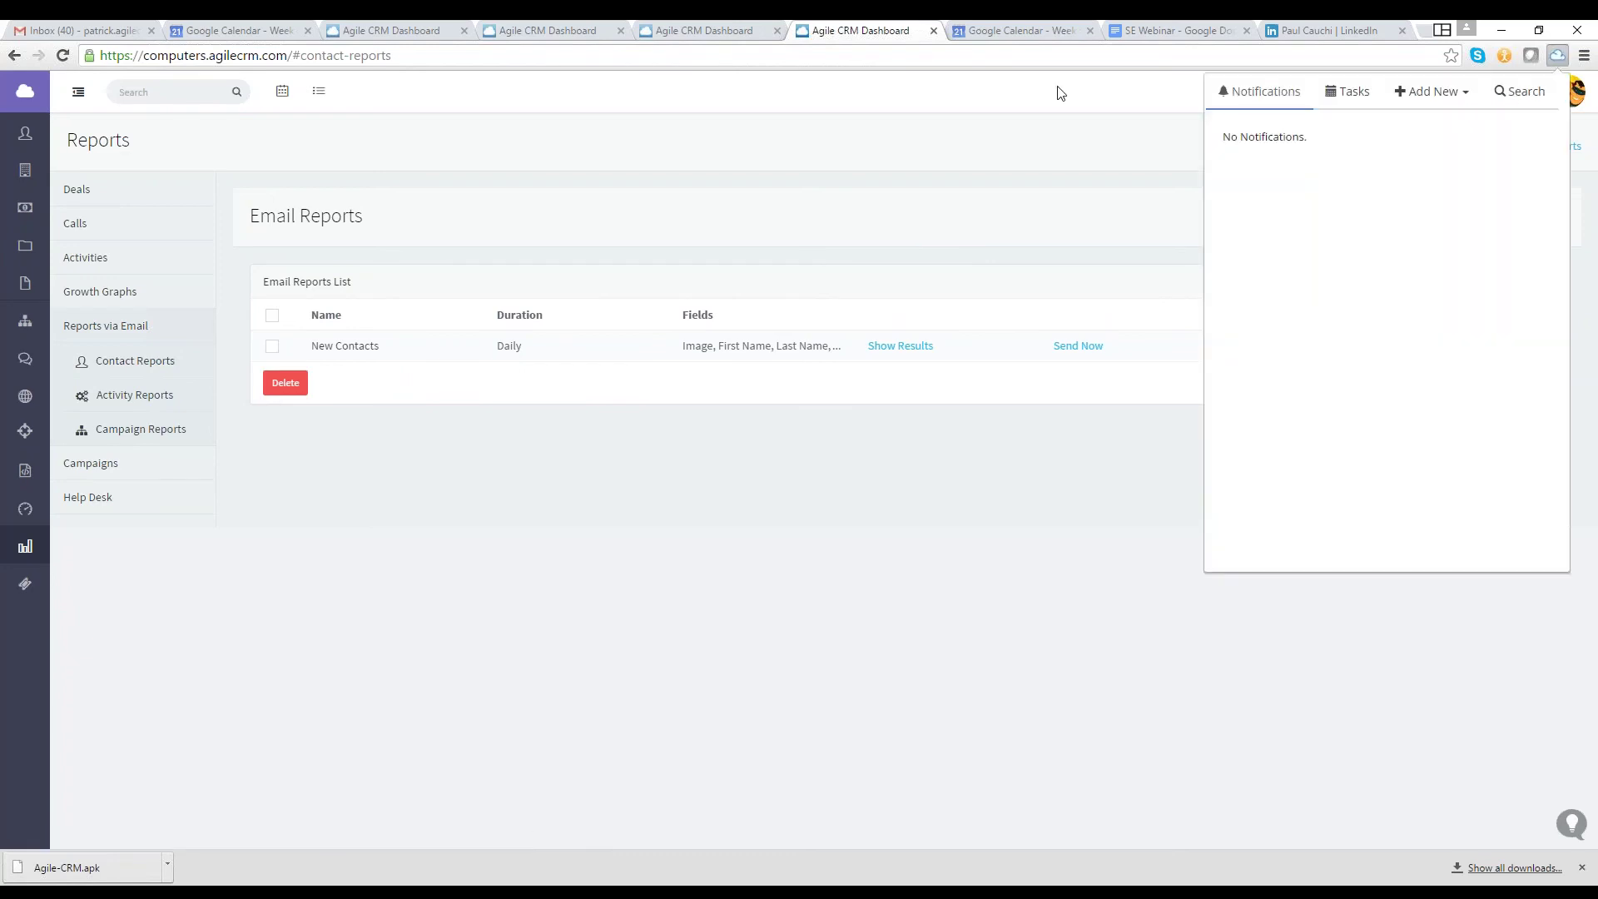
pyautogui.click(25, 93)
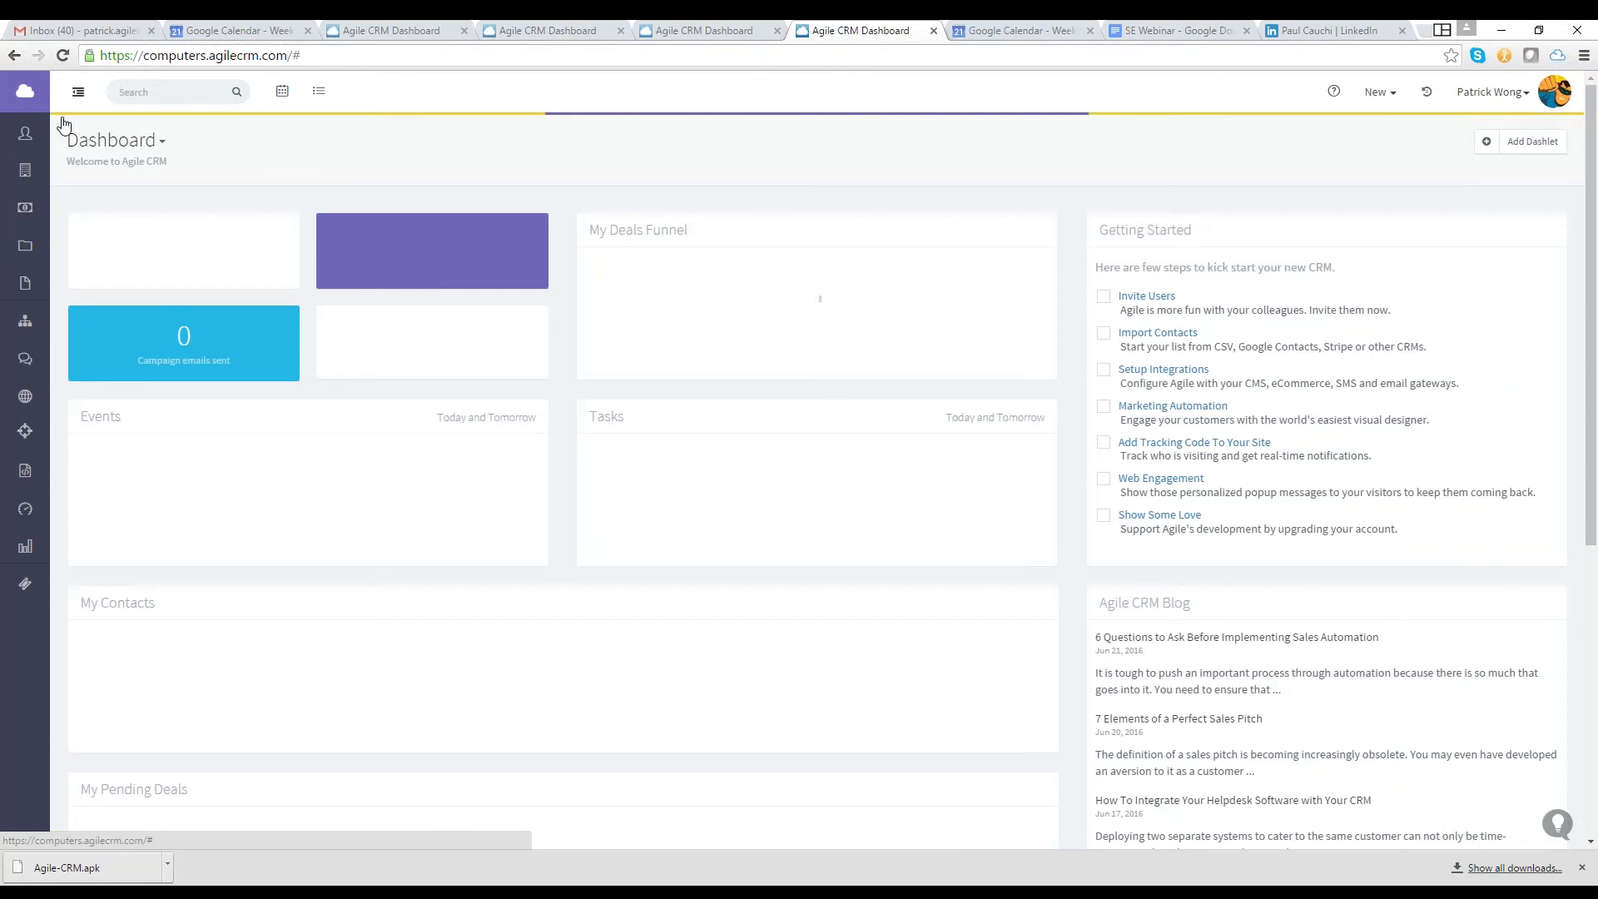
# Go to Contacts, show the extension's Add New options, then switch to the LinkedIn profile
pyautogui.click(56, 140)
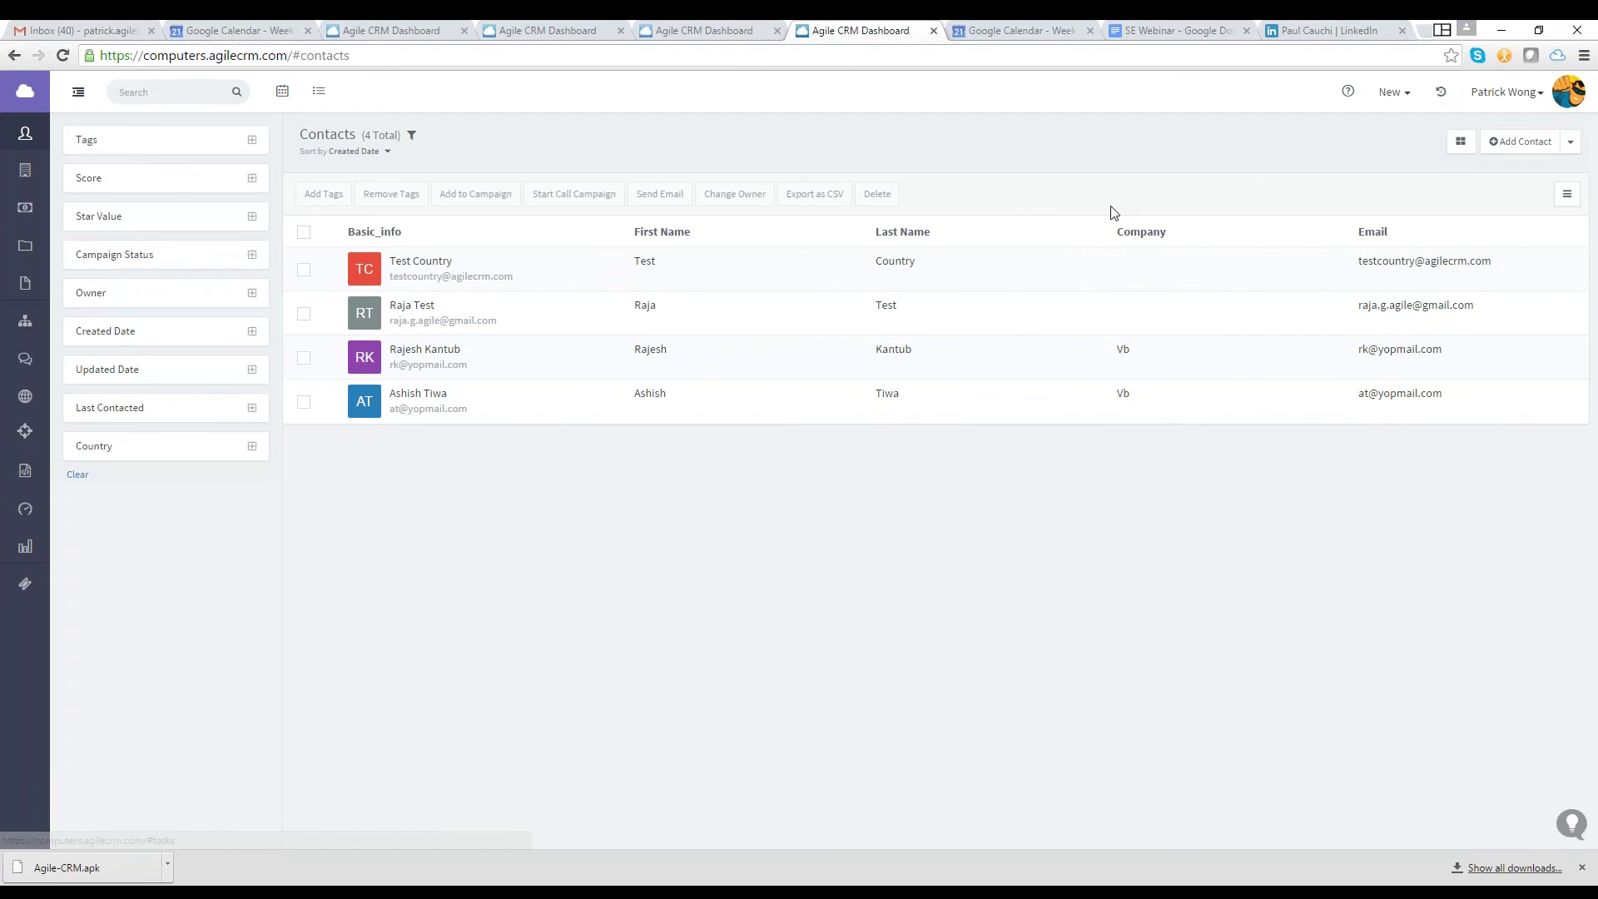
pyautogui.click(1555, 56)
pyautogui.click(1432, 92)
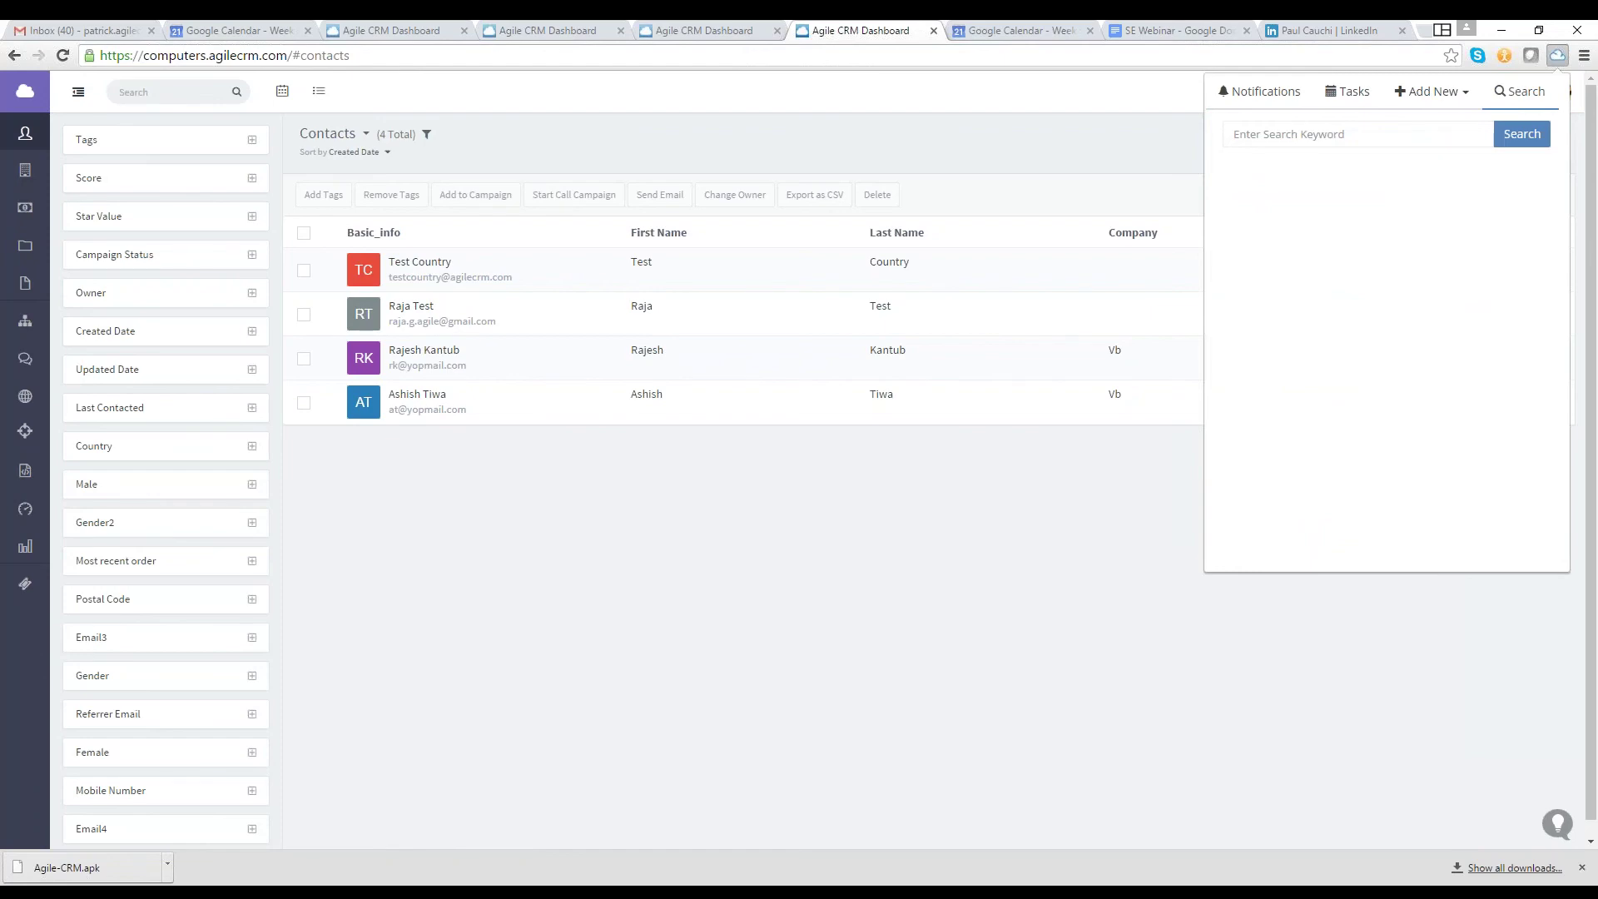
pyautogui.click(1332, 30)
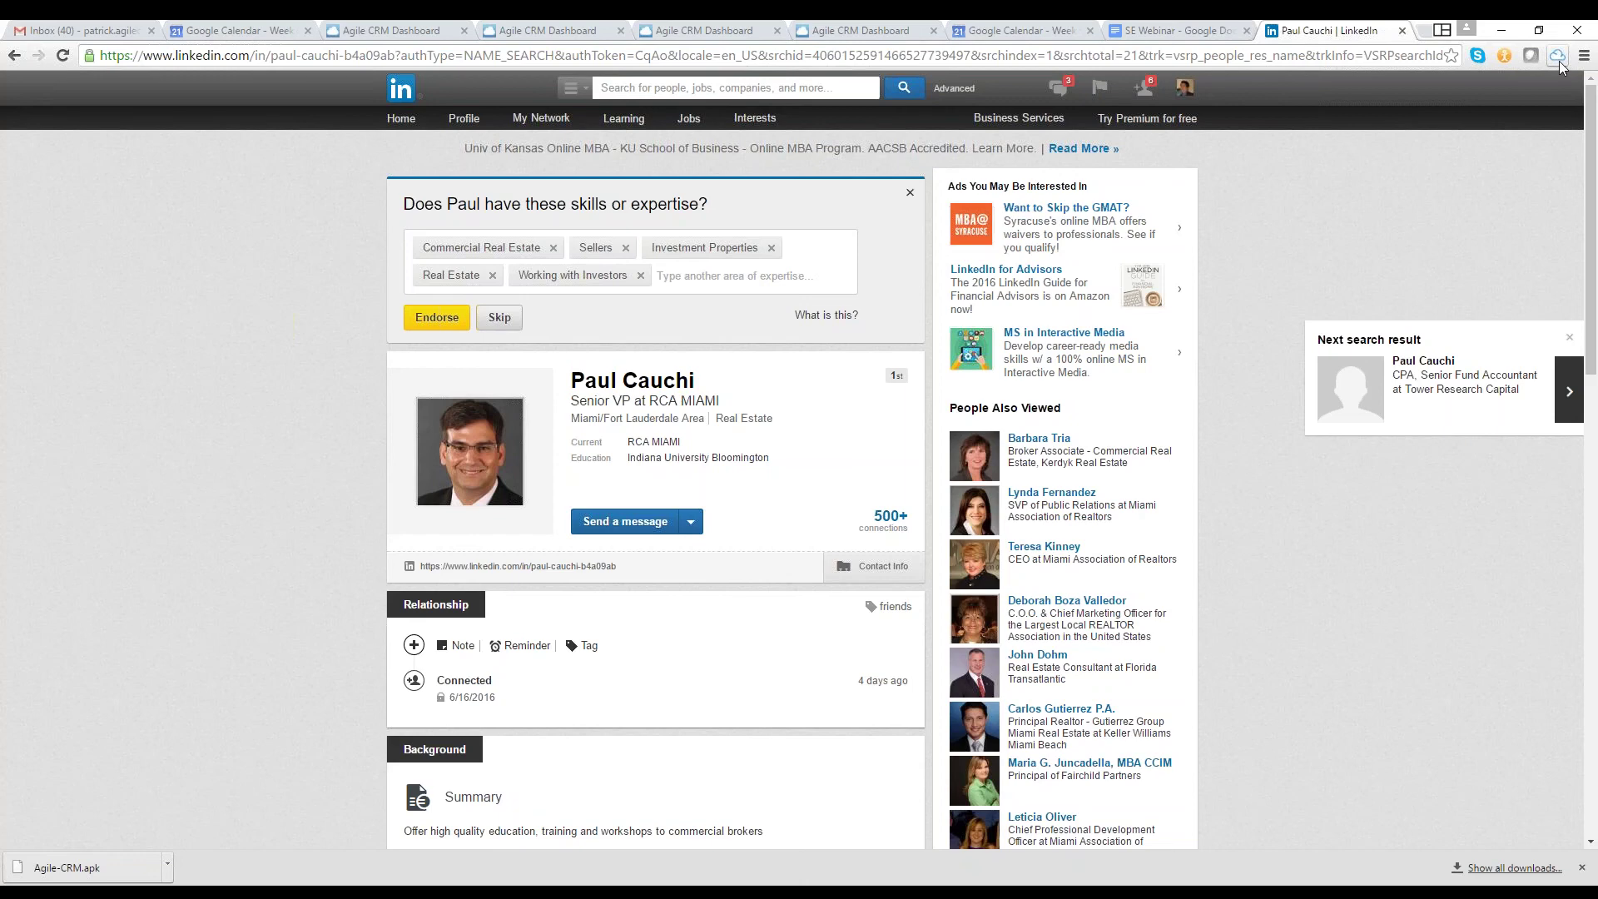
# Open the Agile CRM extension on the LinkedIn profile and view its Search, Notifications and Tasks tabs
pyautogui.click(1557, 56)
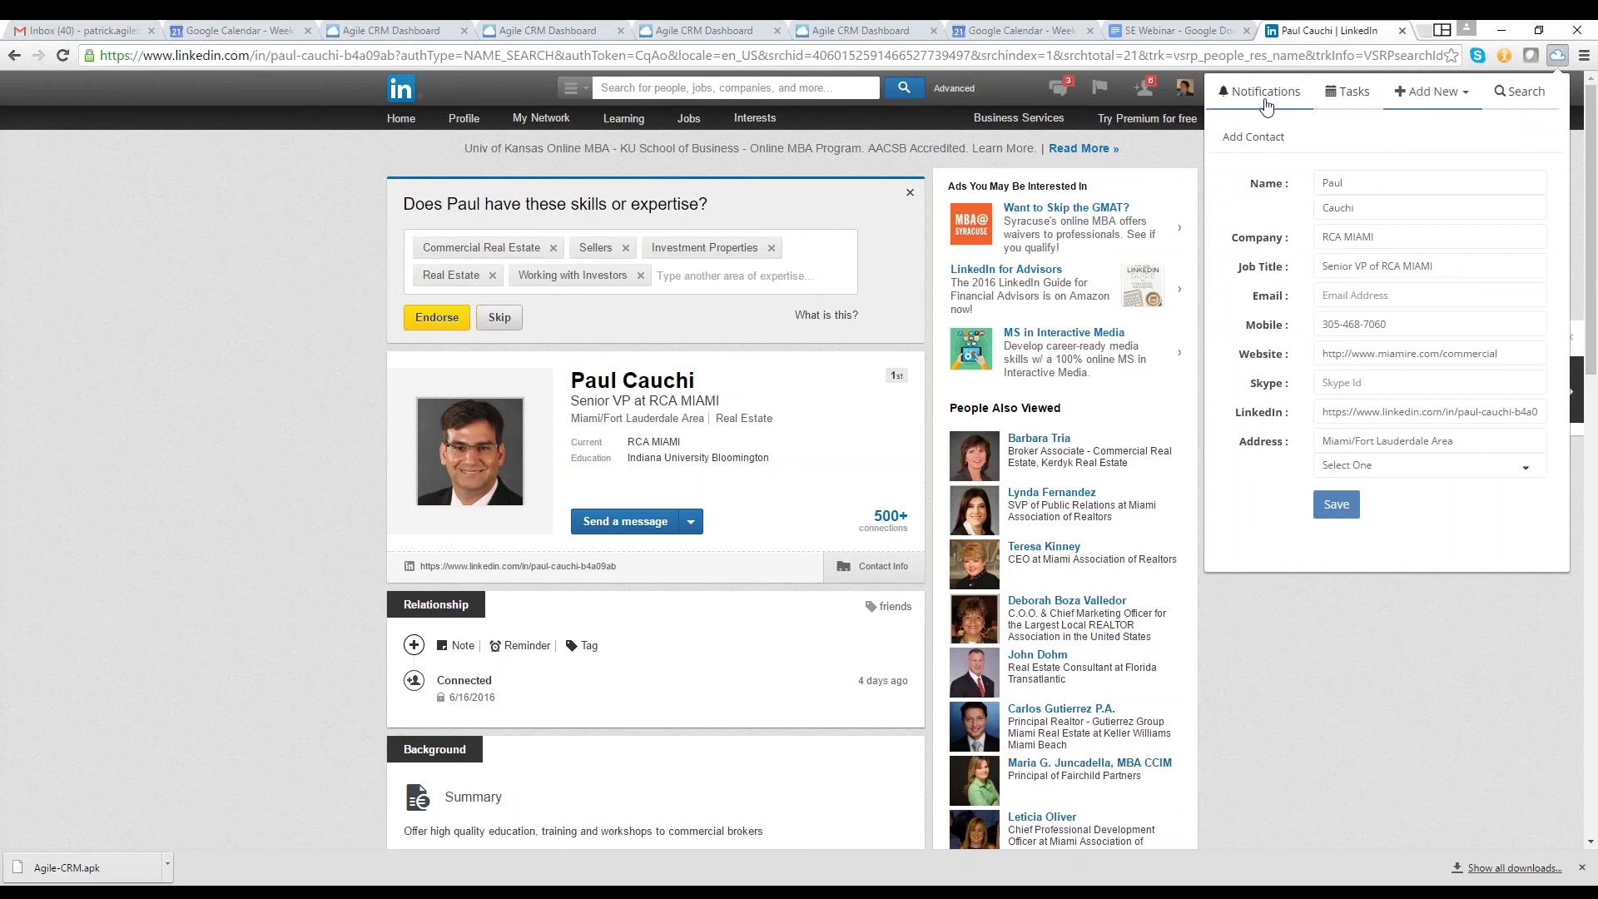
pyautogui.click(1520, 91)
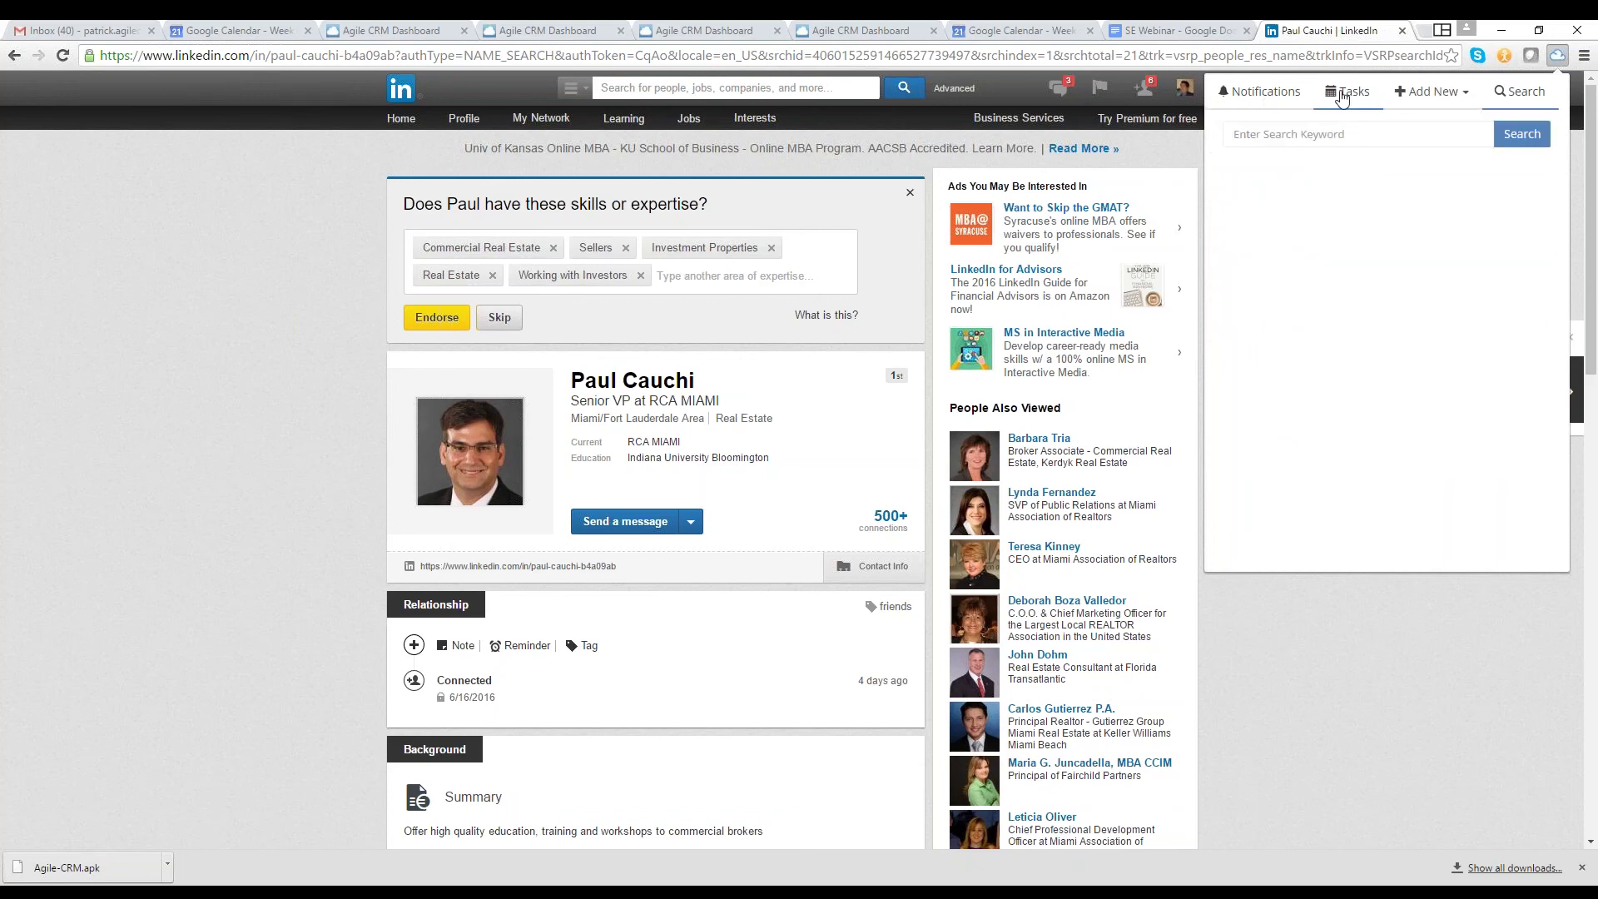
pyautogui.click(1282, 93)
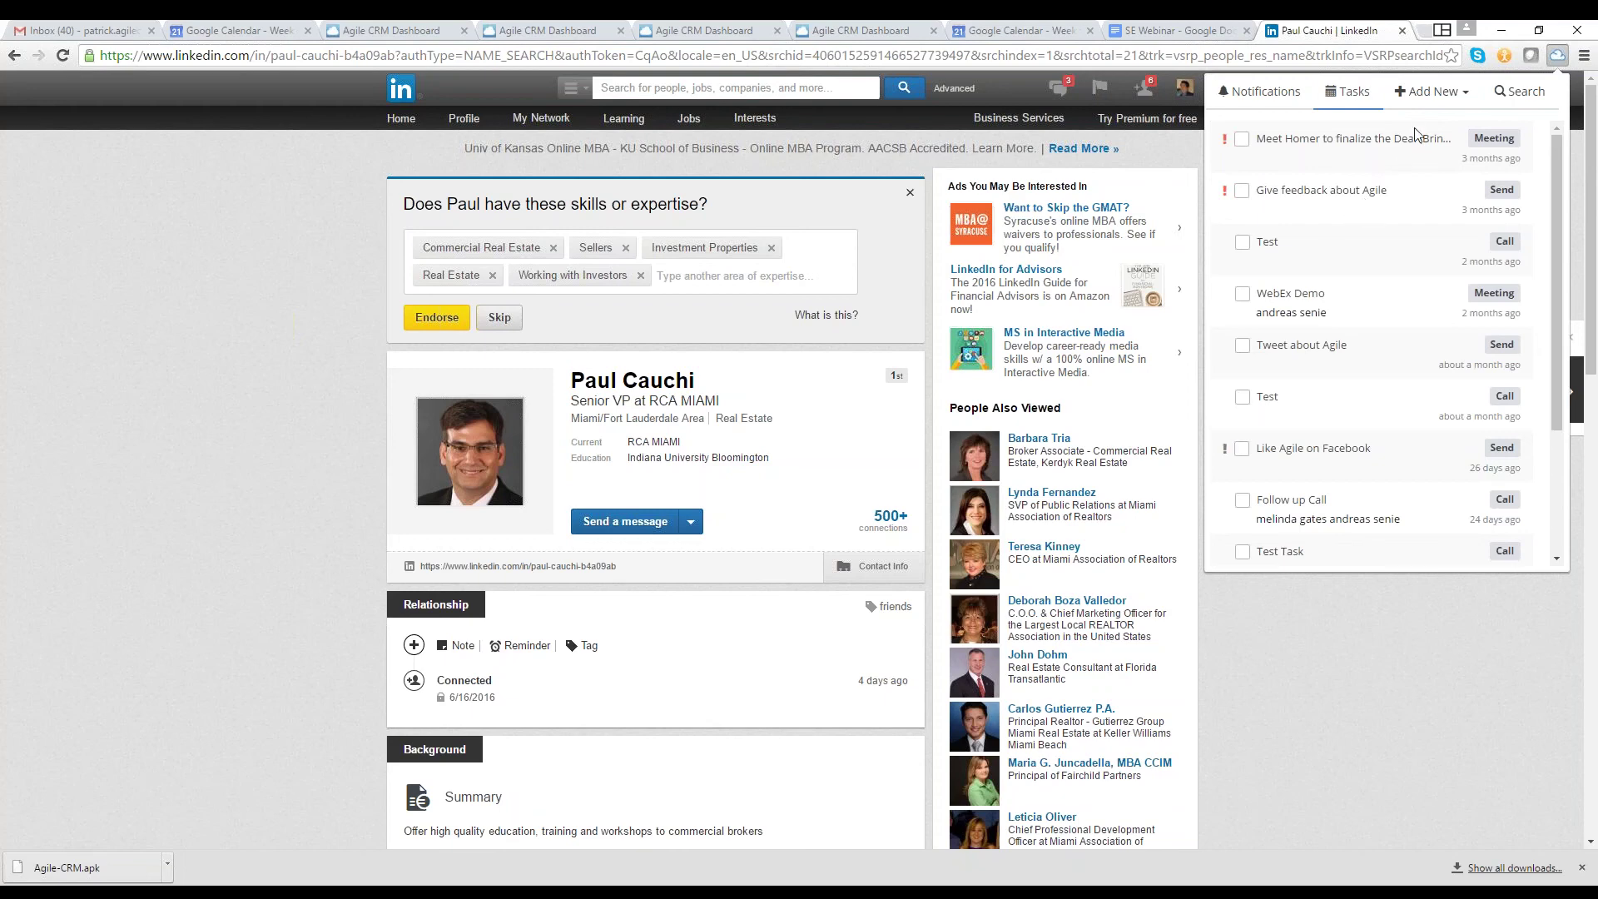
pyautogui.click(1432, 92)
# Draft a new extension task for a greeting call to the prospect, with category Email
pyautogui.click(1415, 155)
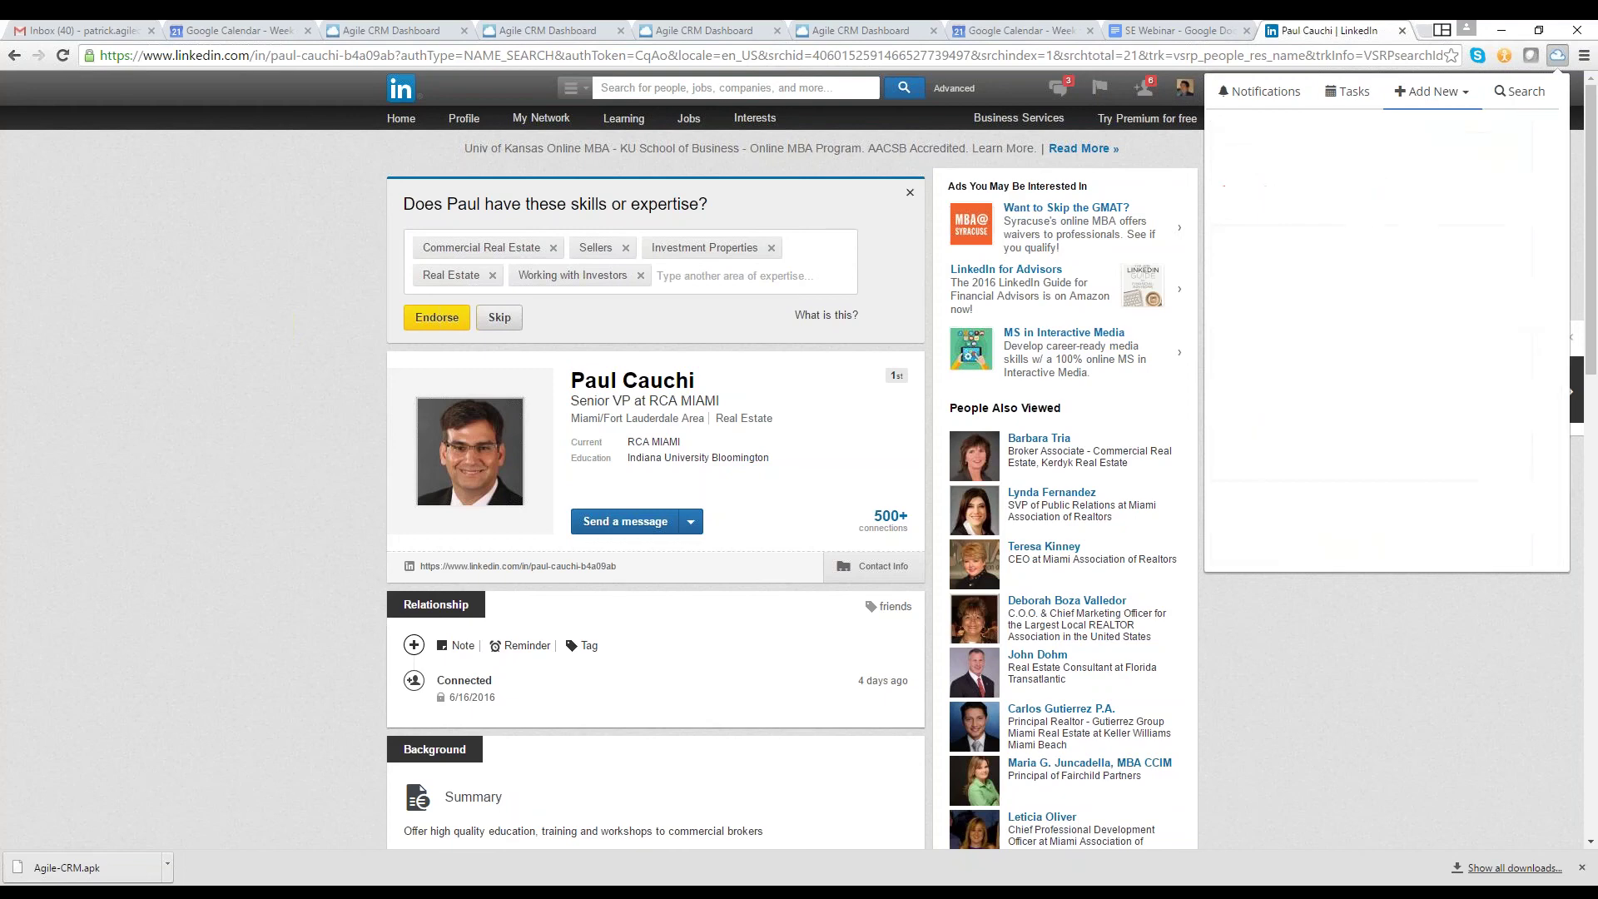
pyautogui.click(1374, 176)
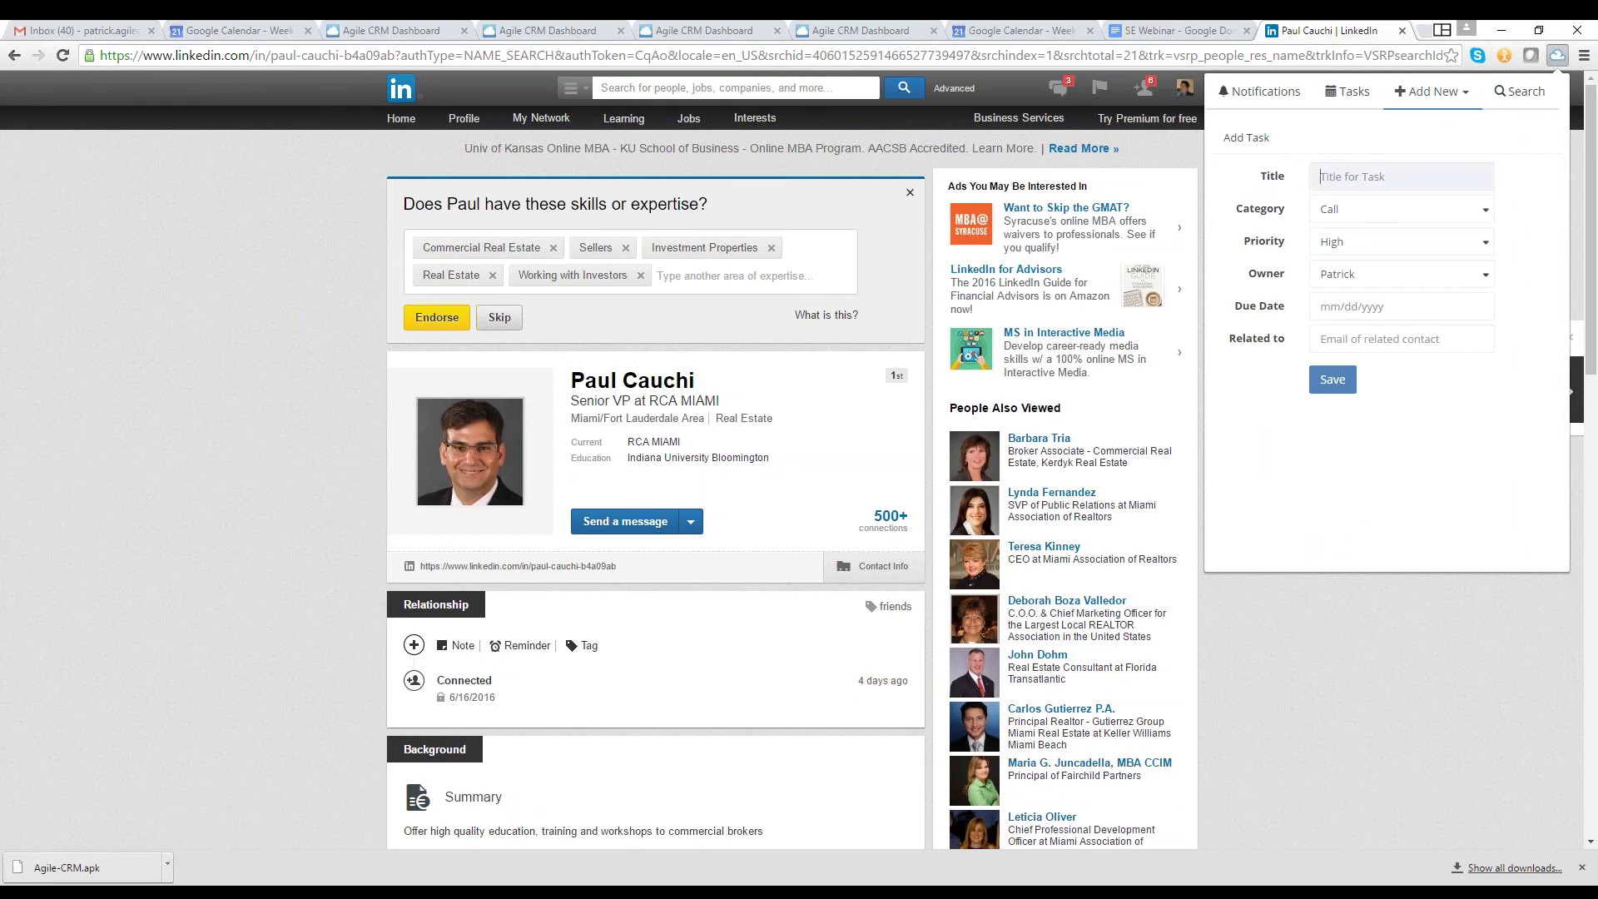
pyautogui.write('Call Paul for a greeting')
pyautogui.click(1401, 208)
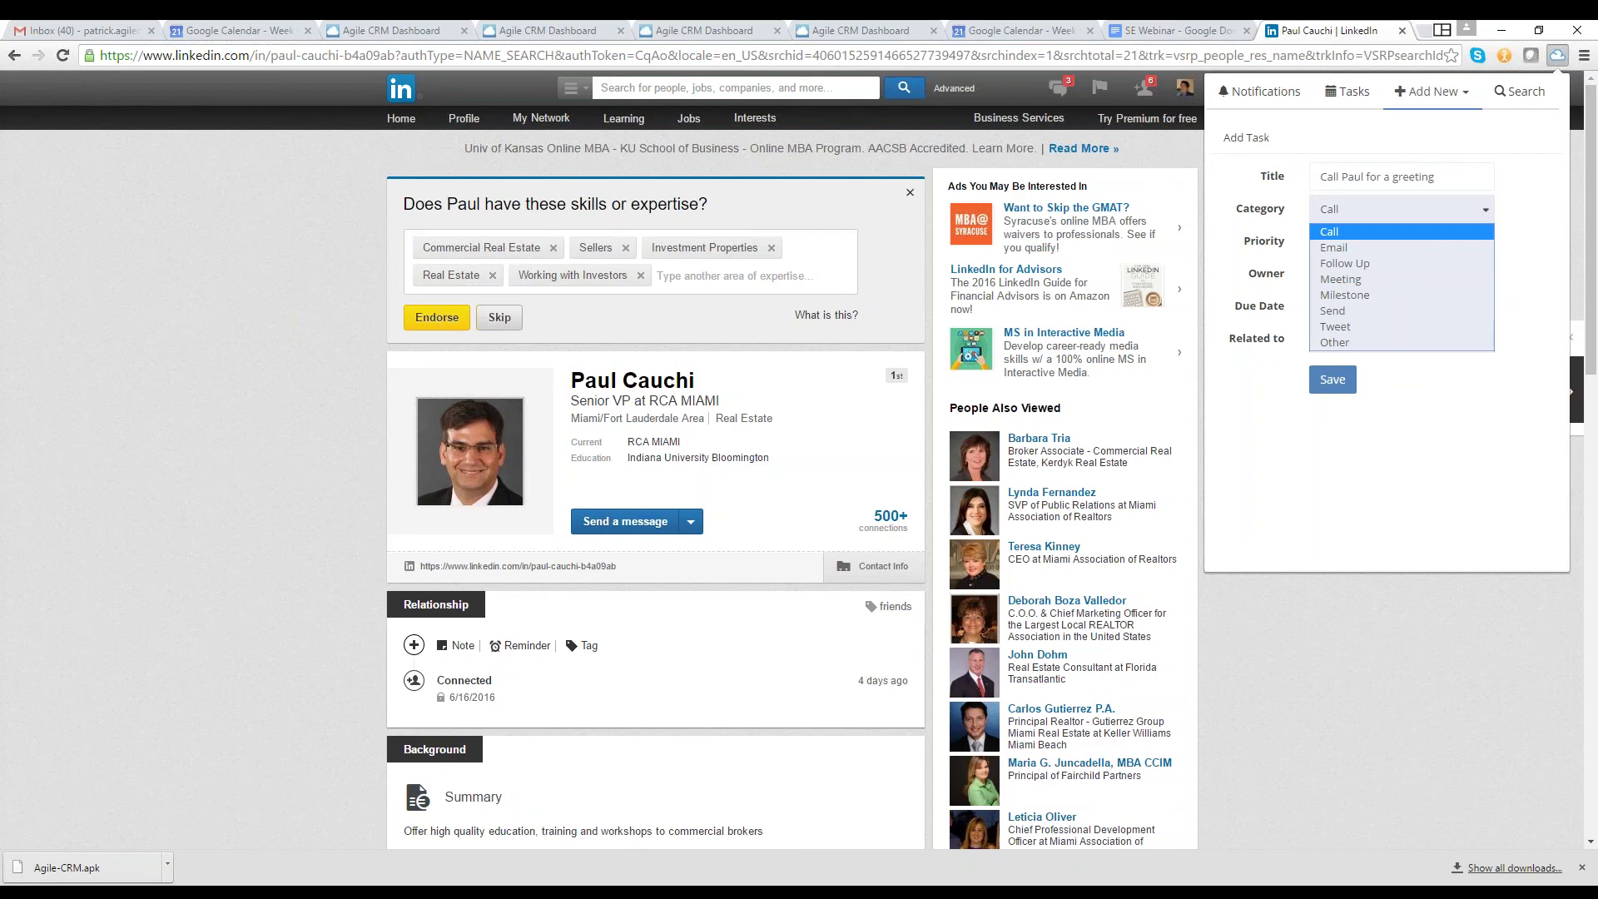
pyautogui.click(1373, 247)
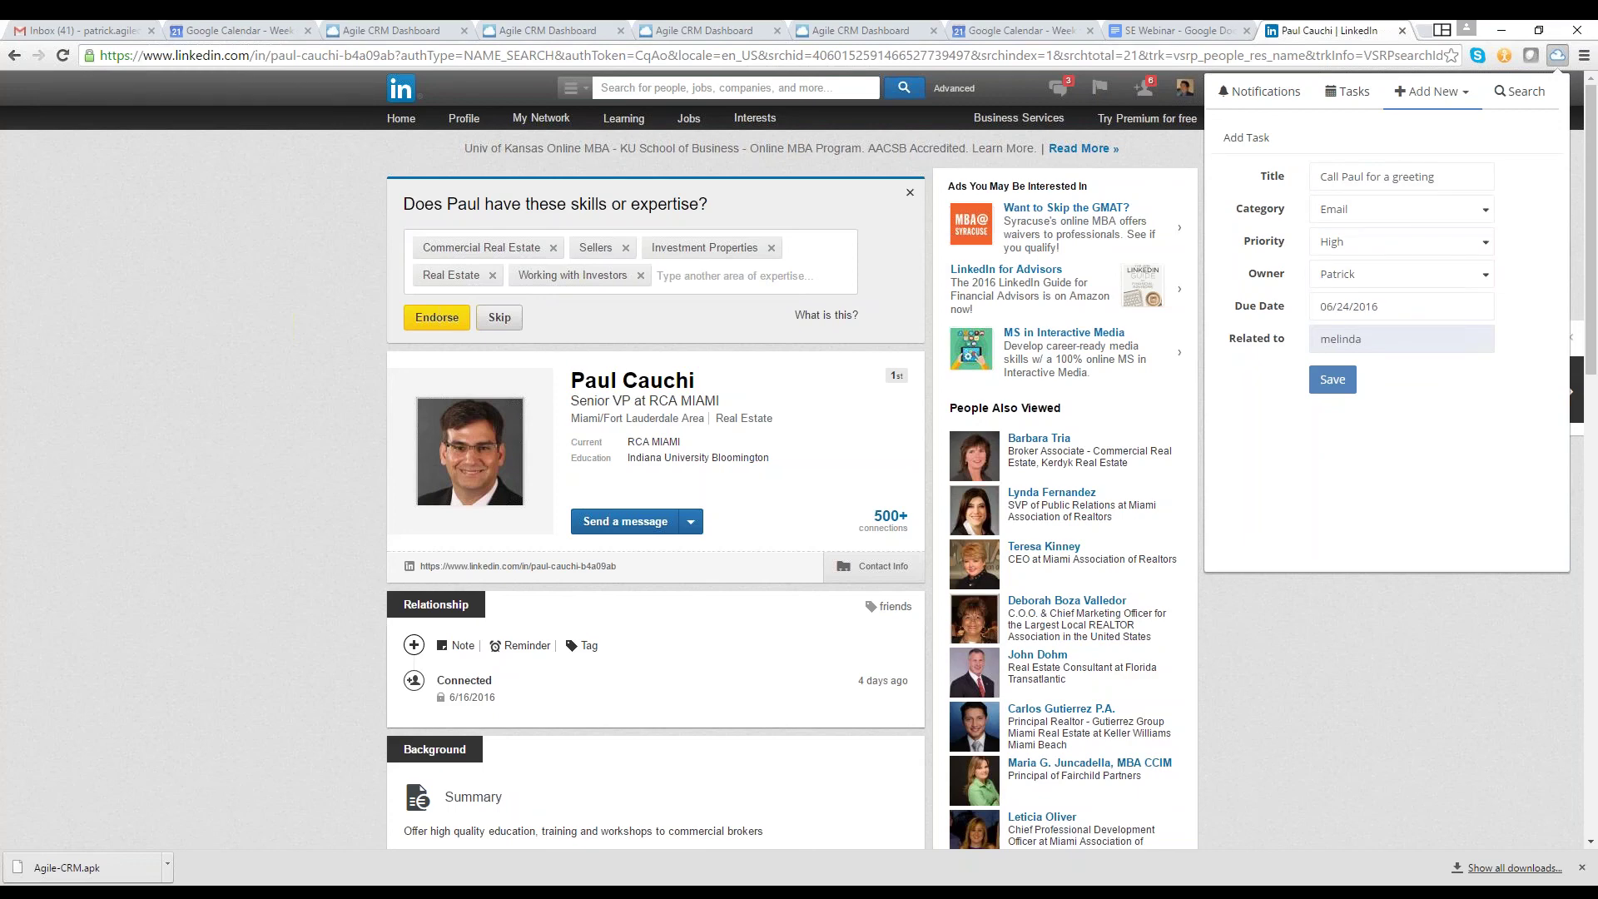
# Back in Agile CRM, open the user Preferences from the account menu
pyautogui.click(705, 30)
pyautogui.click(1531, 90)
pyautogui.click(1485, 143)
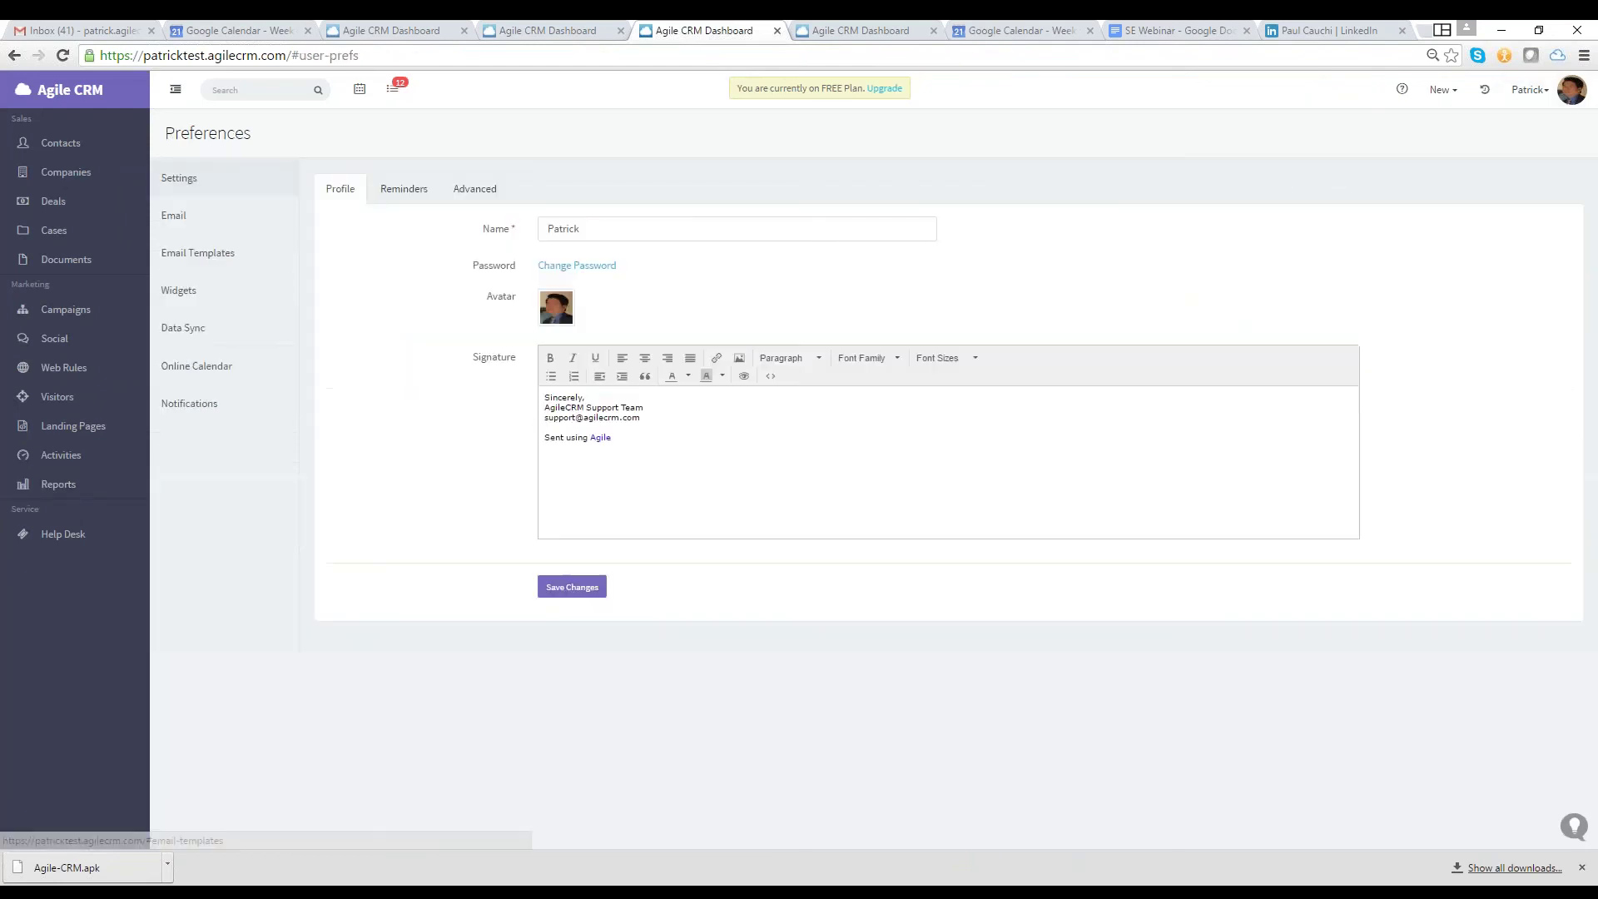
# Go to Email Templates in Preferences and start a new template to reach the layout gallery
pyautogui.click(197, 252)
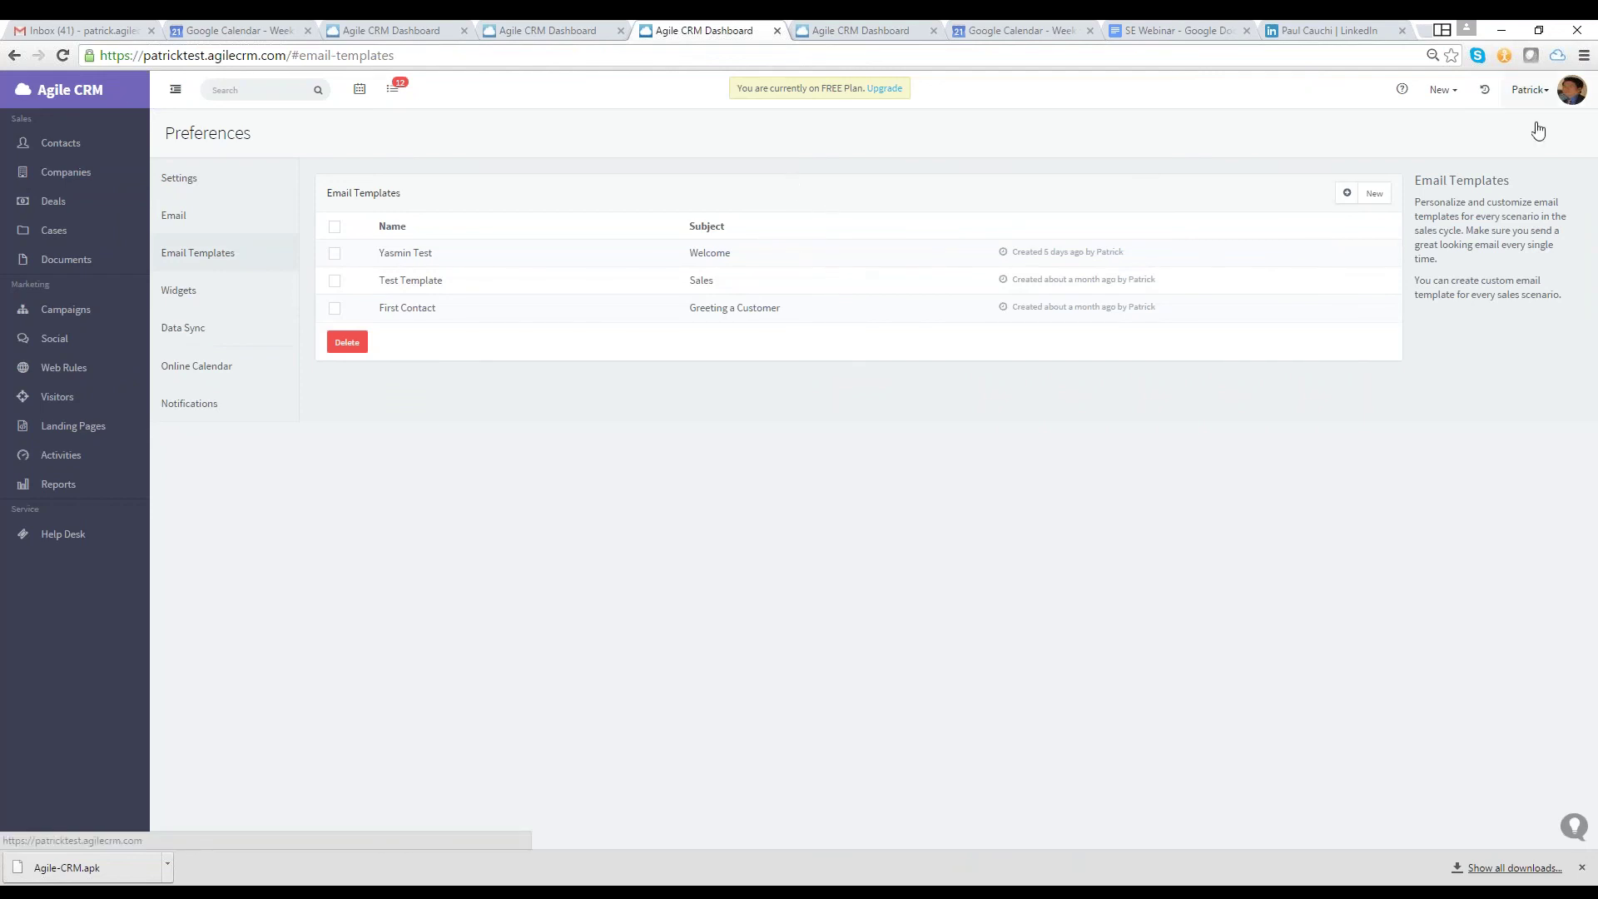
pyautogui.click(1374, 193)
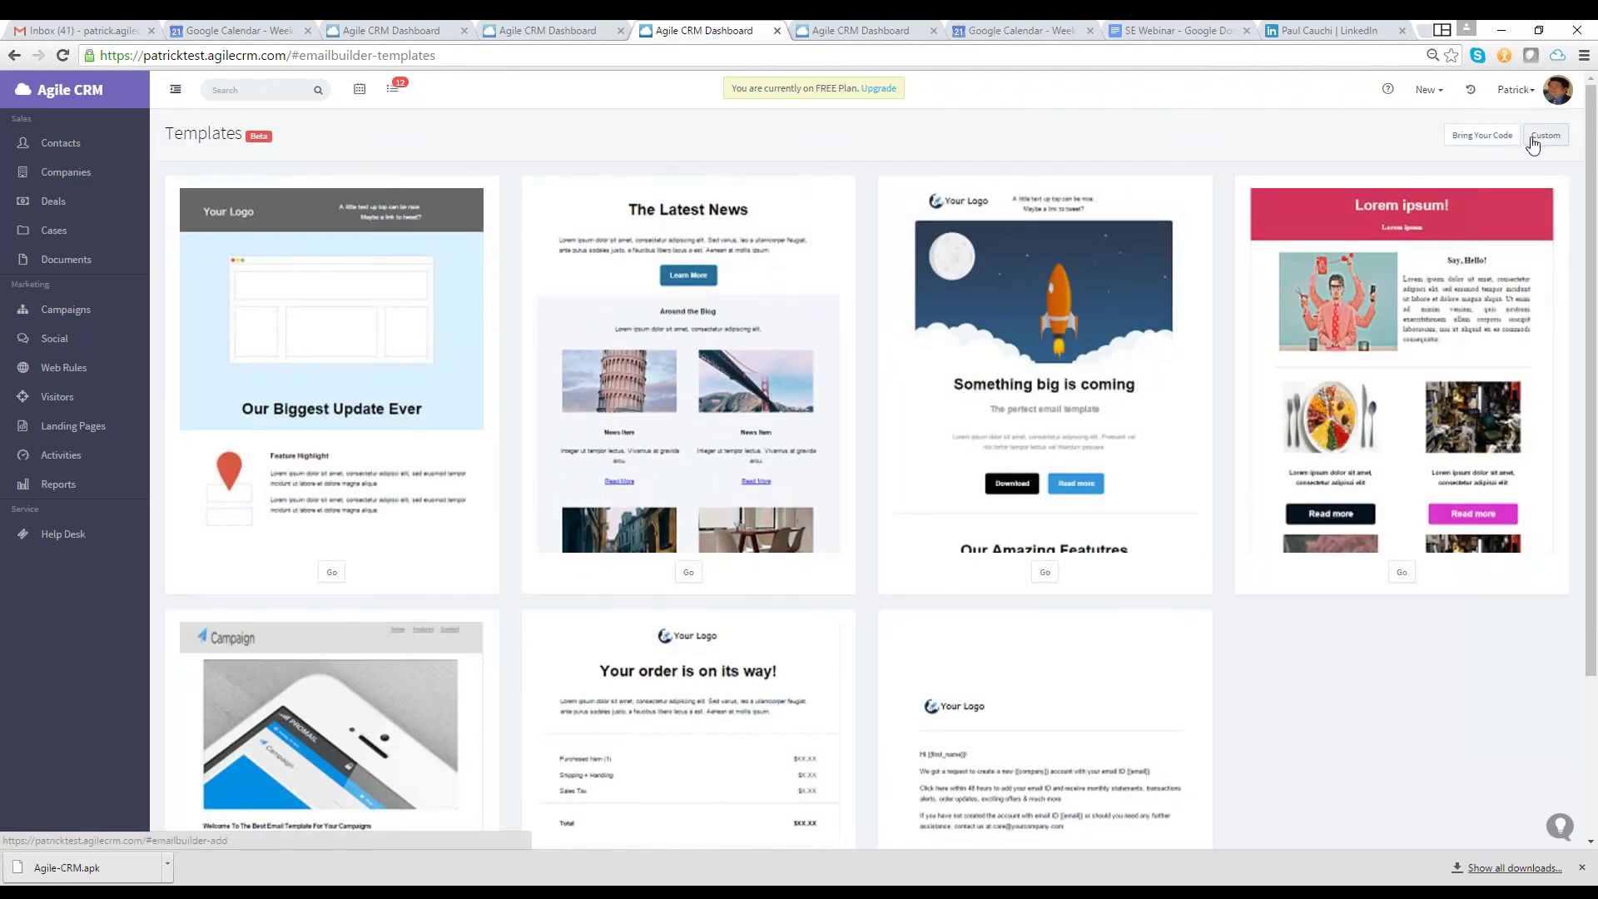
# Start a new email from the layout6 account-creation template
pyautogui.click(1533, 141)
pyautogui.scroll(-2, 1065, 635)
pyautogui.click(1064, 635)
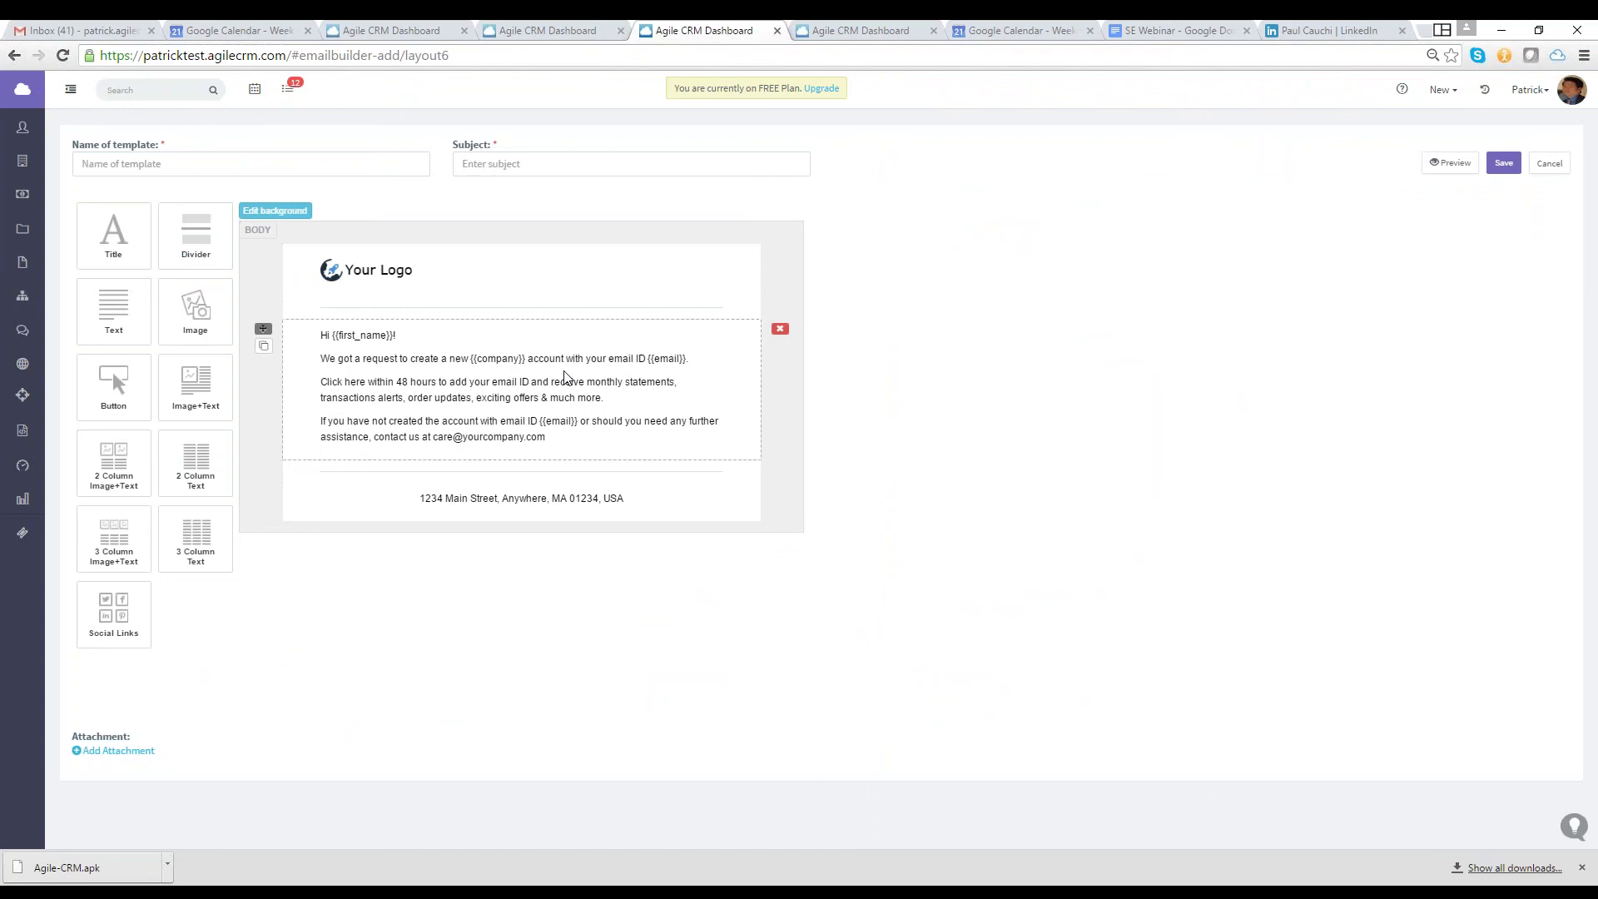
# Add an Image+Text block below the email's text sections, try social links, then go to Reports
pyautogui.click(466, 270)
pyautogui.click(500, 391)
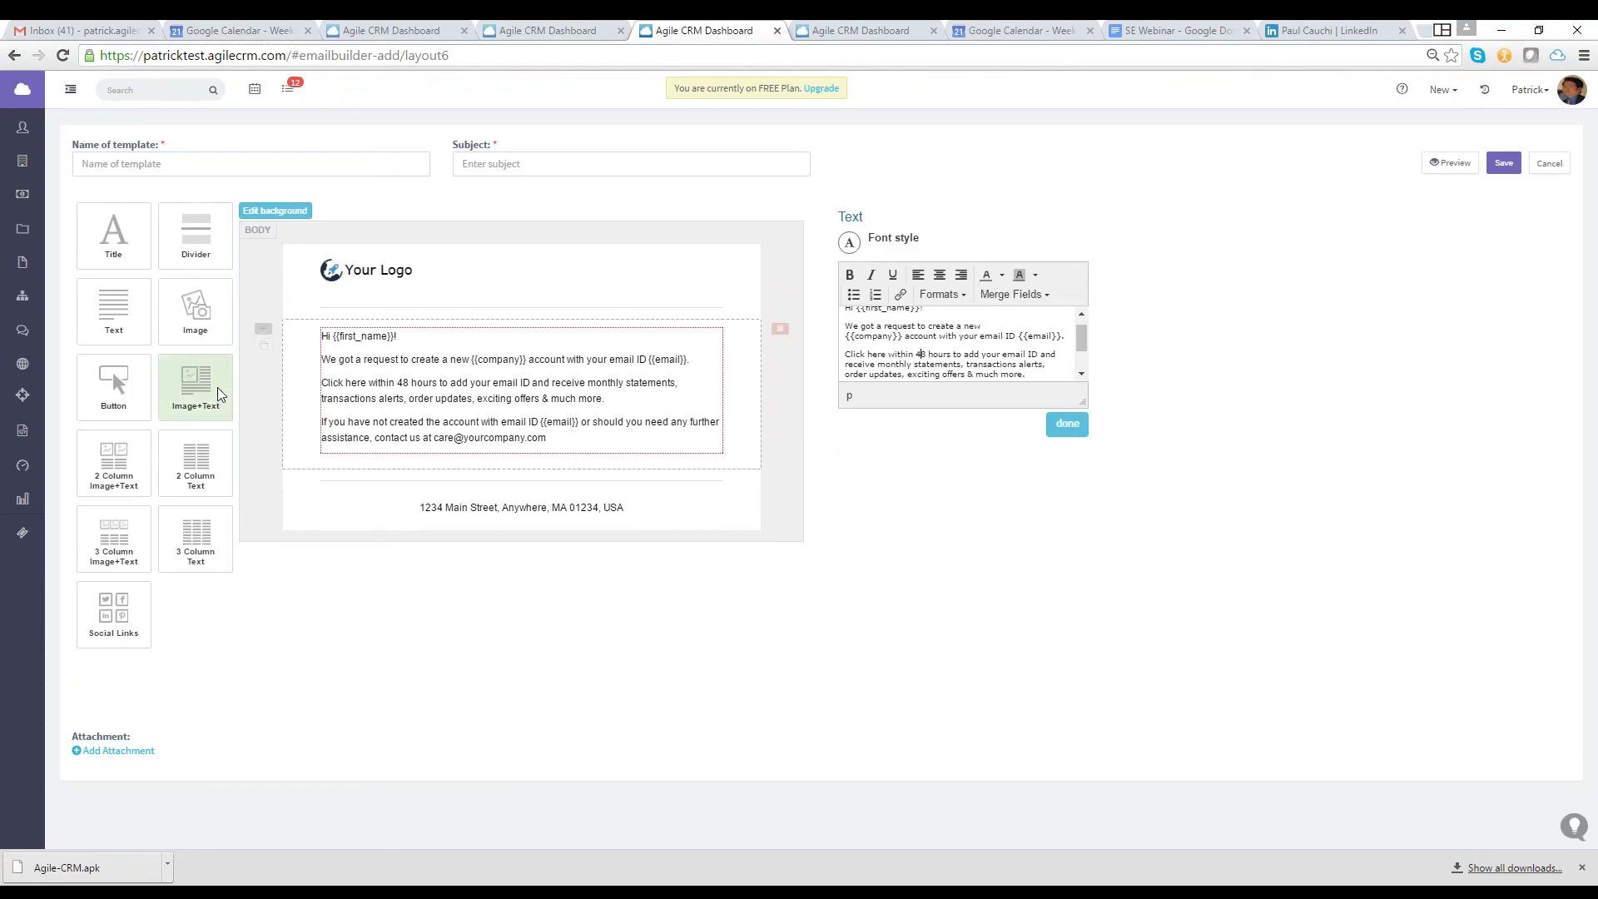
pyautogui.moveTo(217, 388); pyautogui.dragTo(339, 462)
pyautogui.moveTo(464, 593); pyautogui.dragTo(383, 478)
pyautogui.scroll(-4, 417, 529)
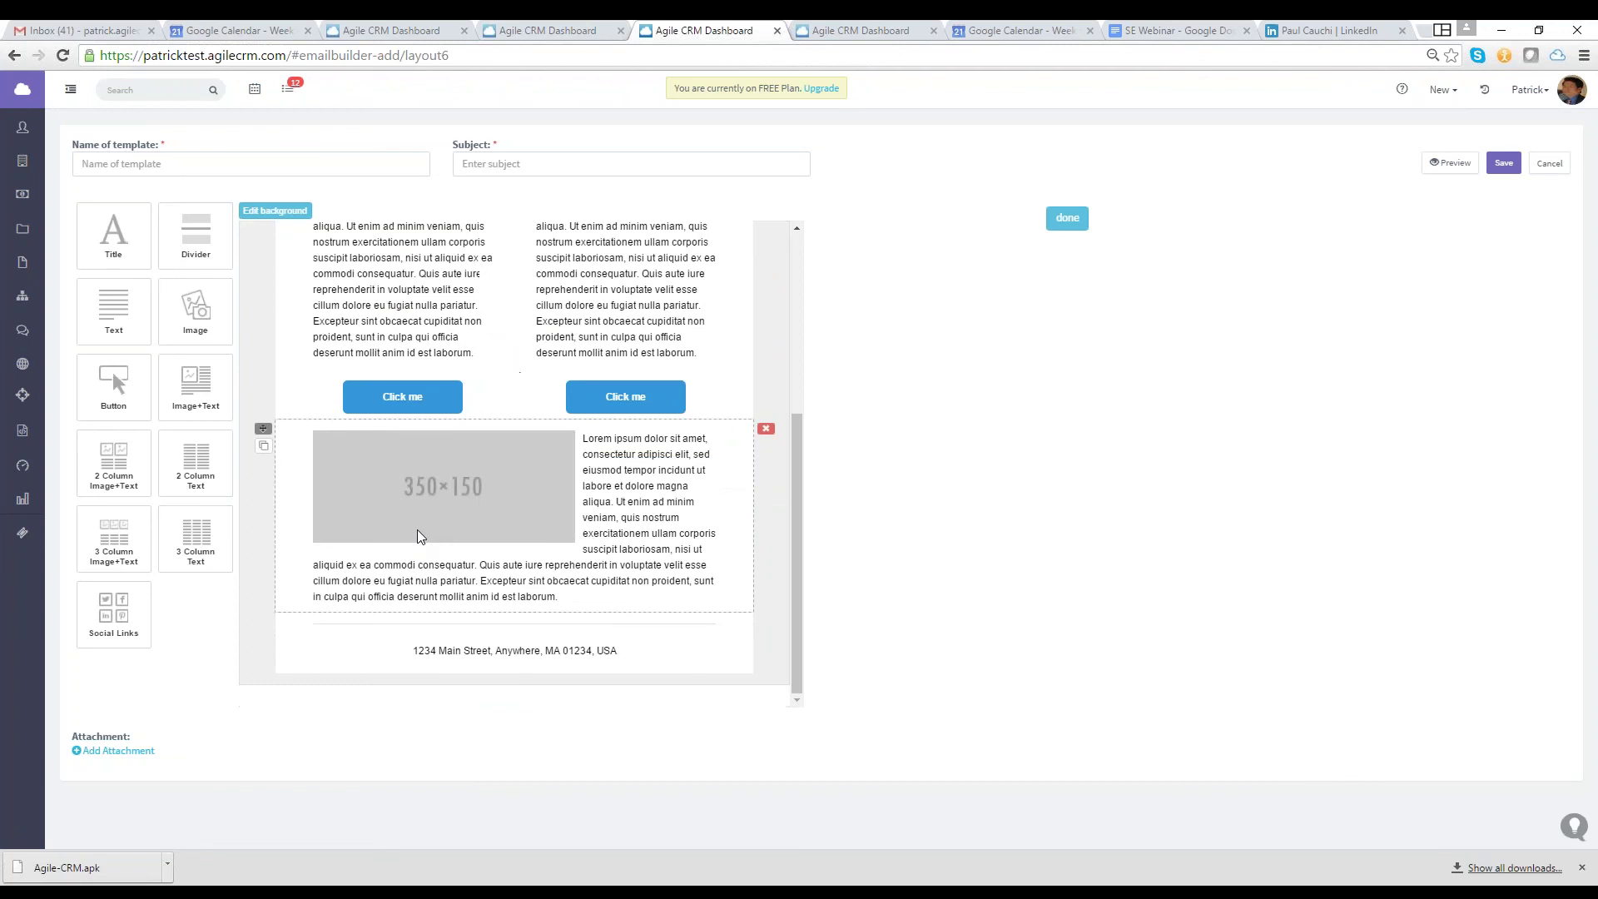
pyautogui.moveTo(143, 631); pyautogui.dragTo(398, 612)
pyautogui.scroll(2, 397, 612)
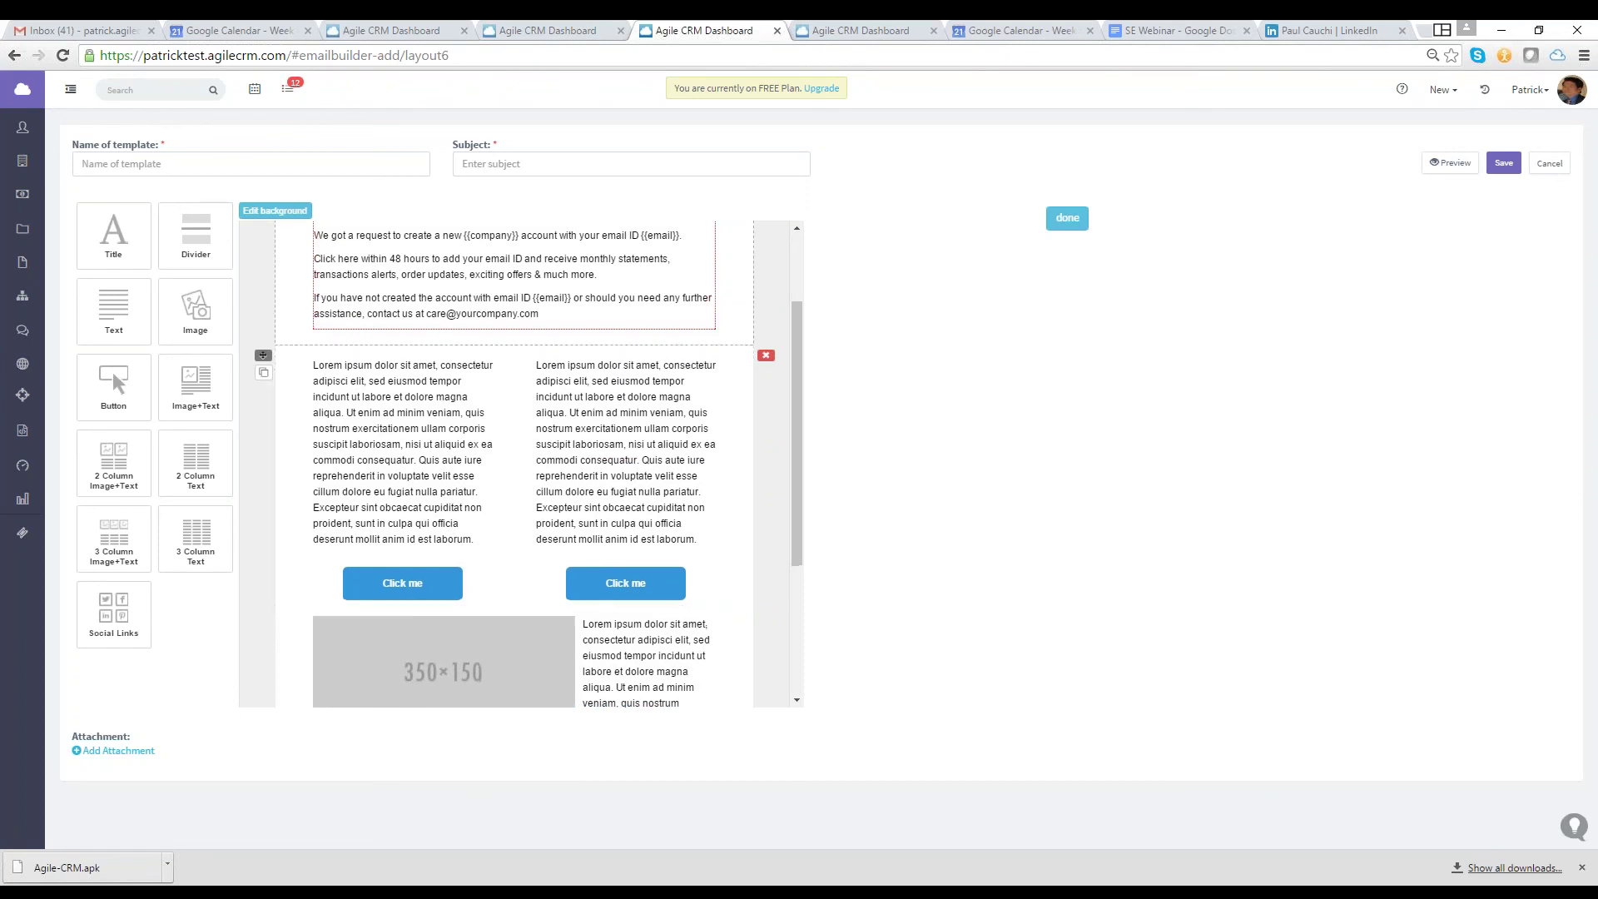
pyautogui.click(20, 497)
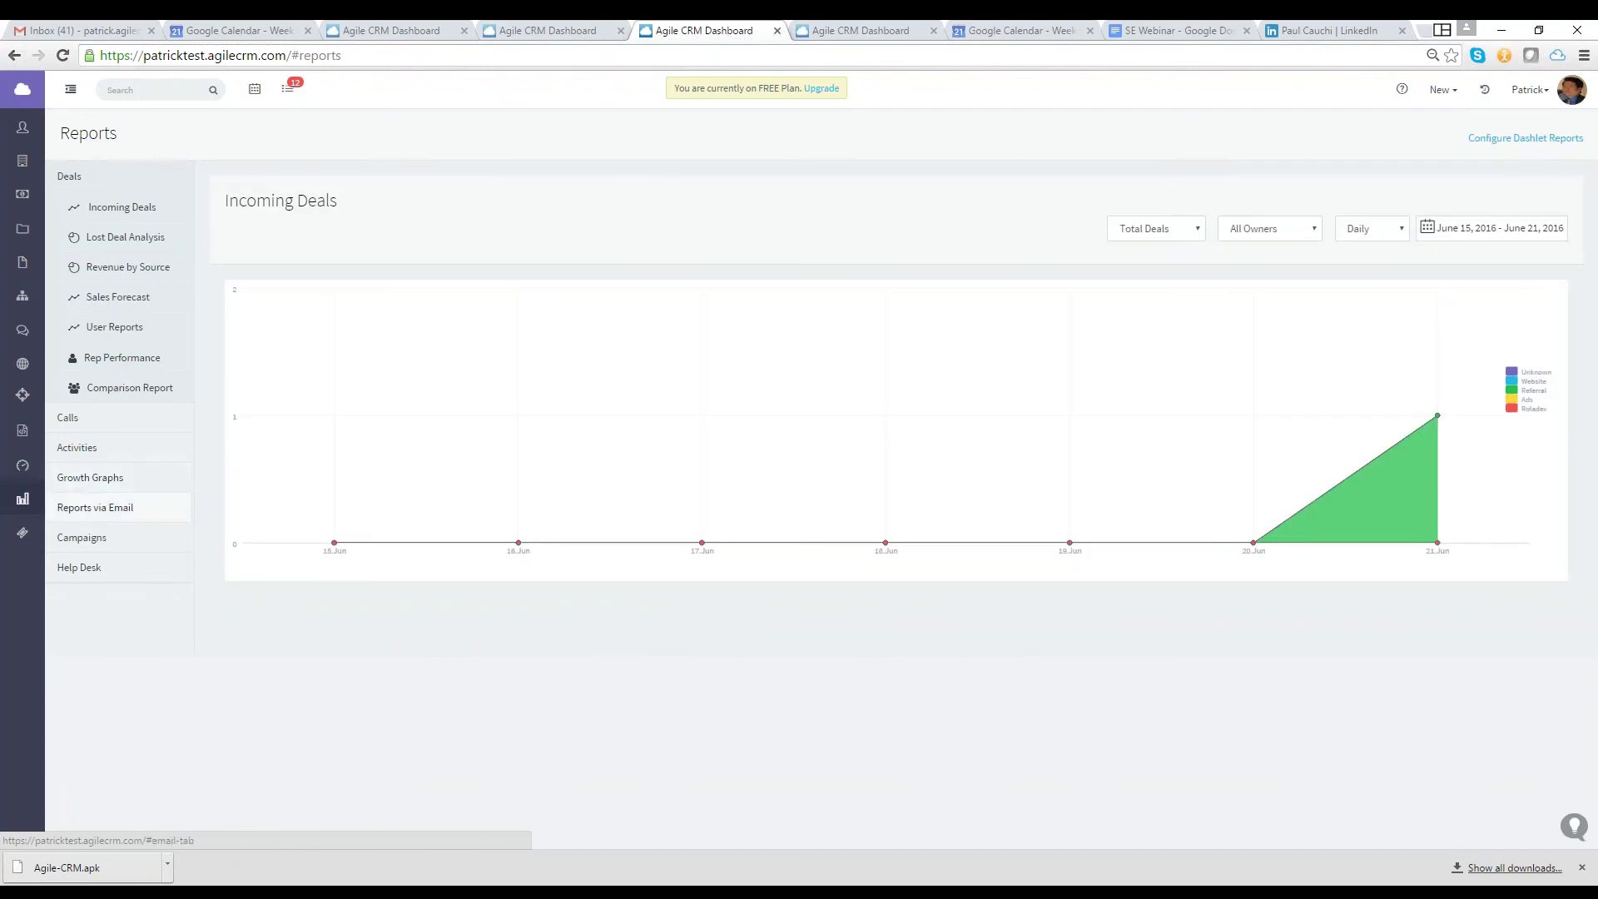
# Show the growth graph for contacts tagged CEO
pyautogui.click(91, 507)
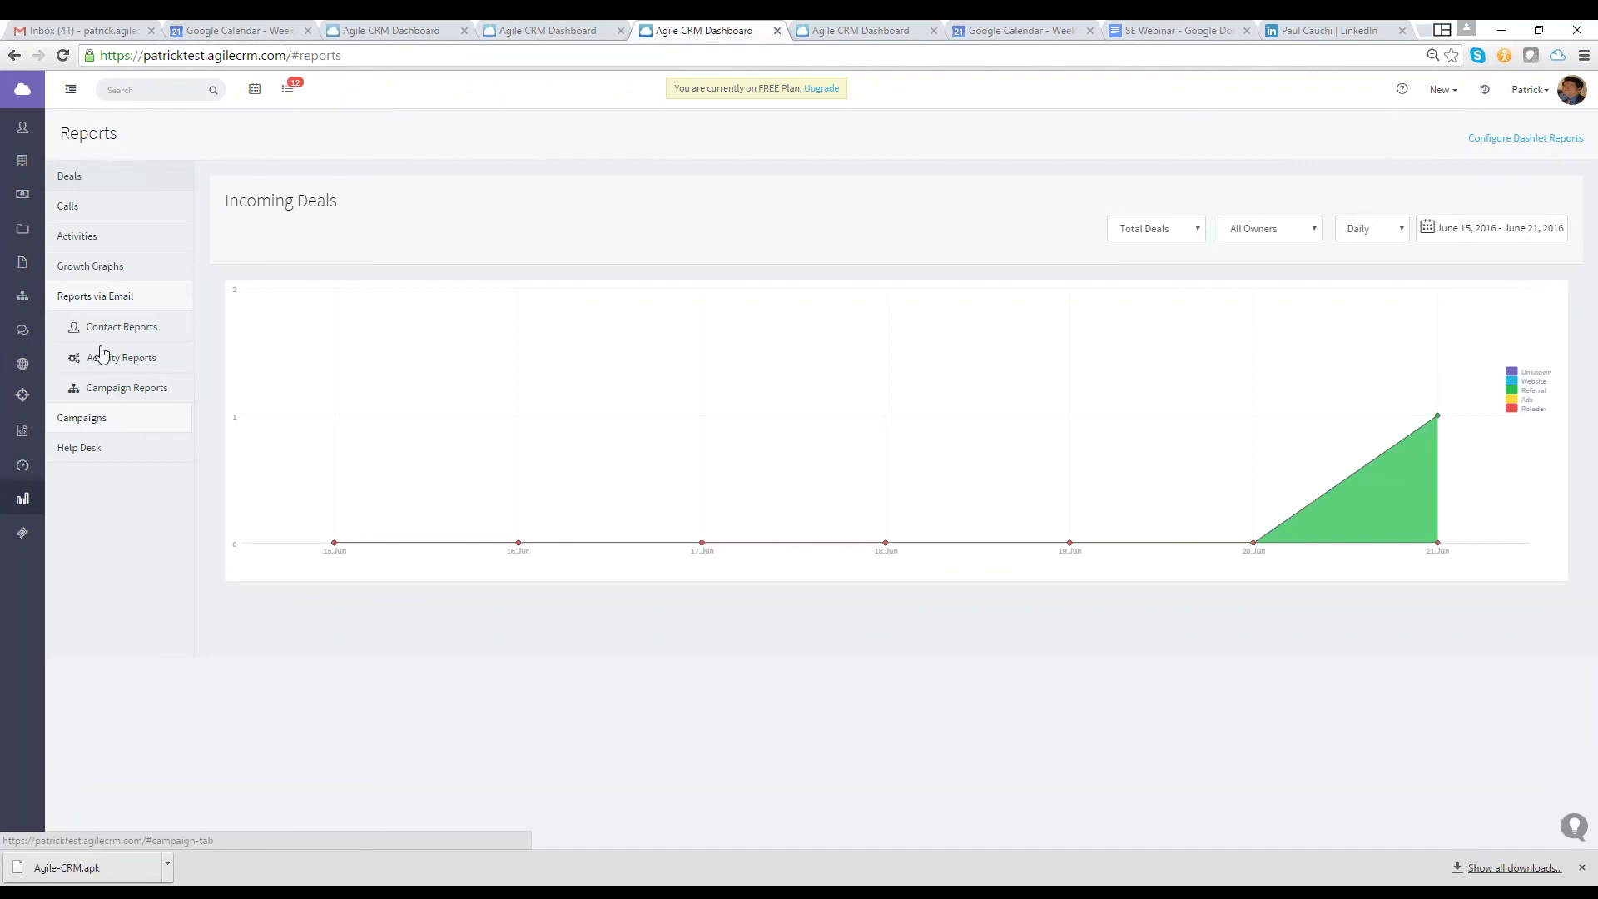
pyautogui.moveTo(91, 267)
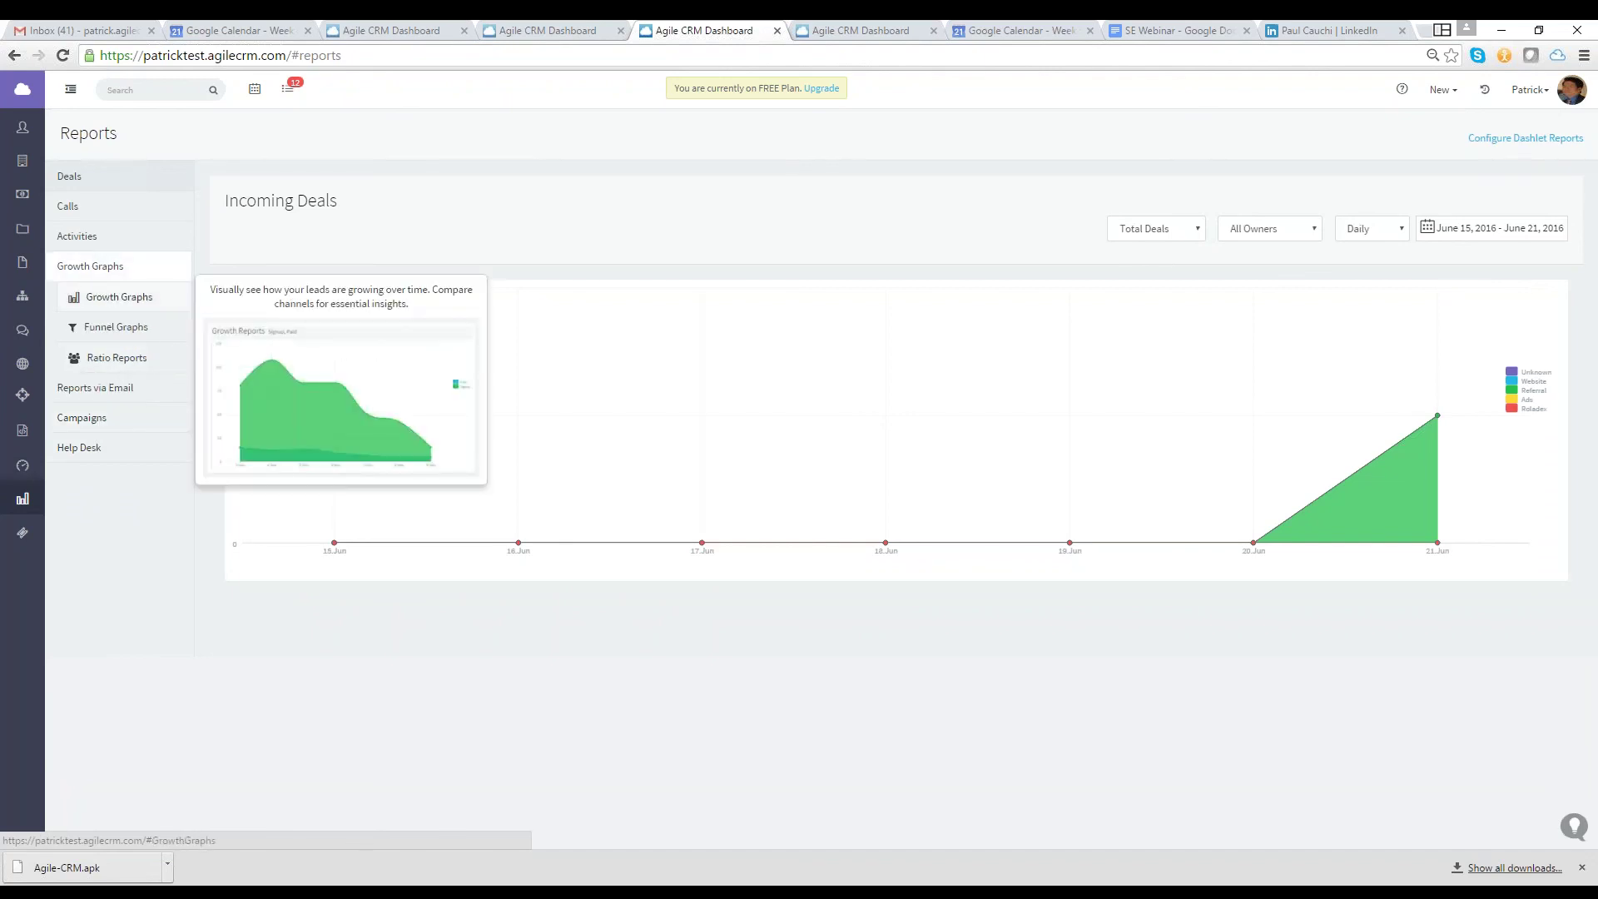
pyautogui.click(119, 296)
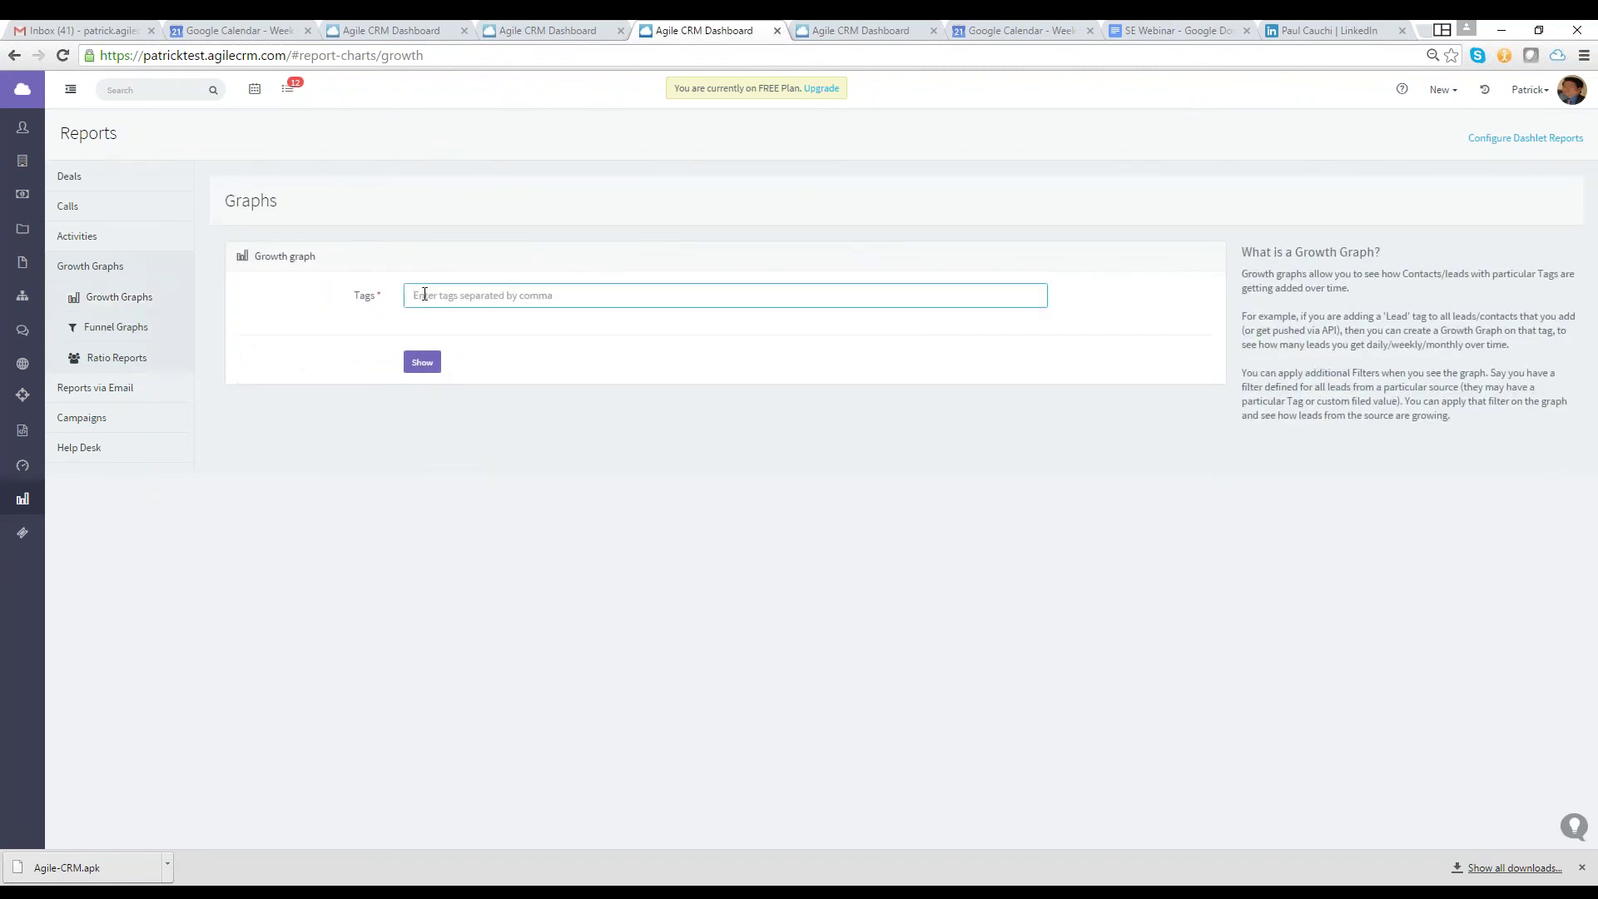
pyautogui.write('CEO')
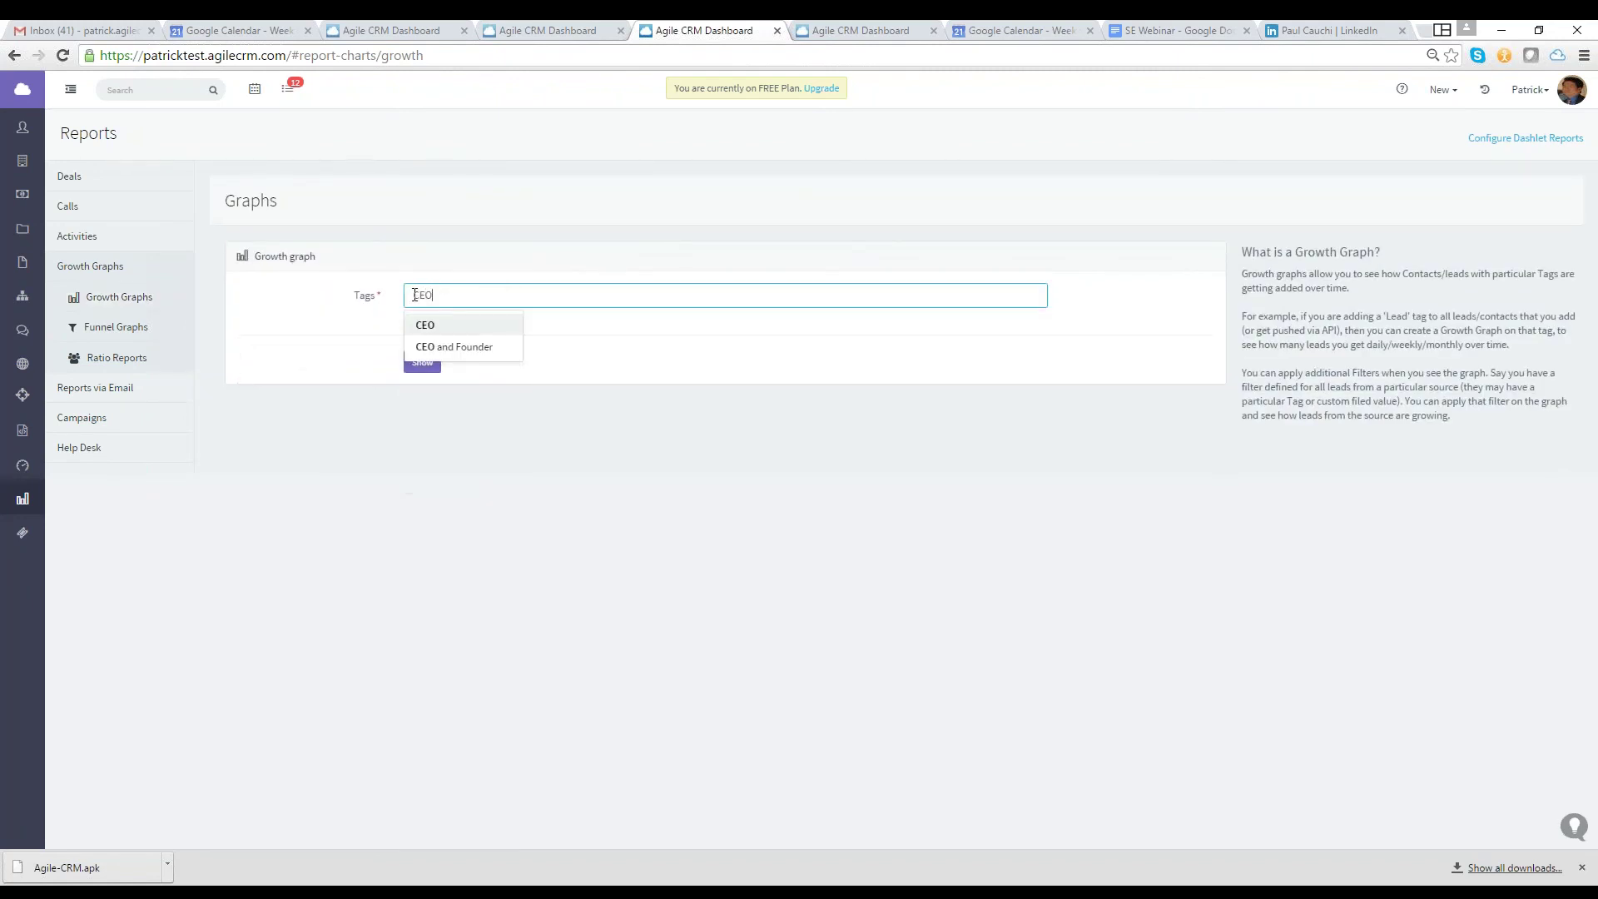
pyautogui.press('Return')
pyautogui.click(414, 367)
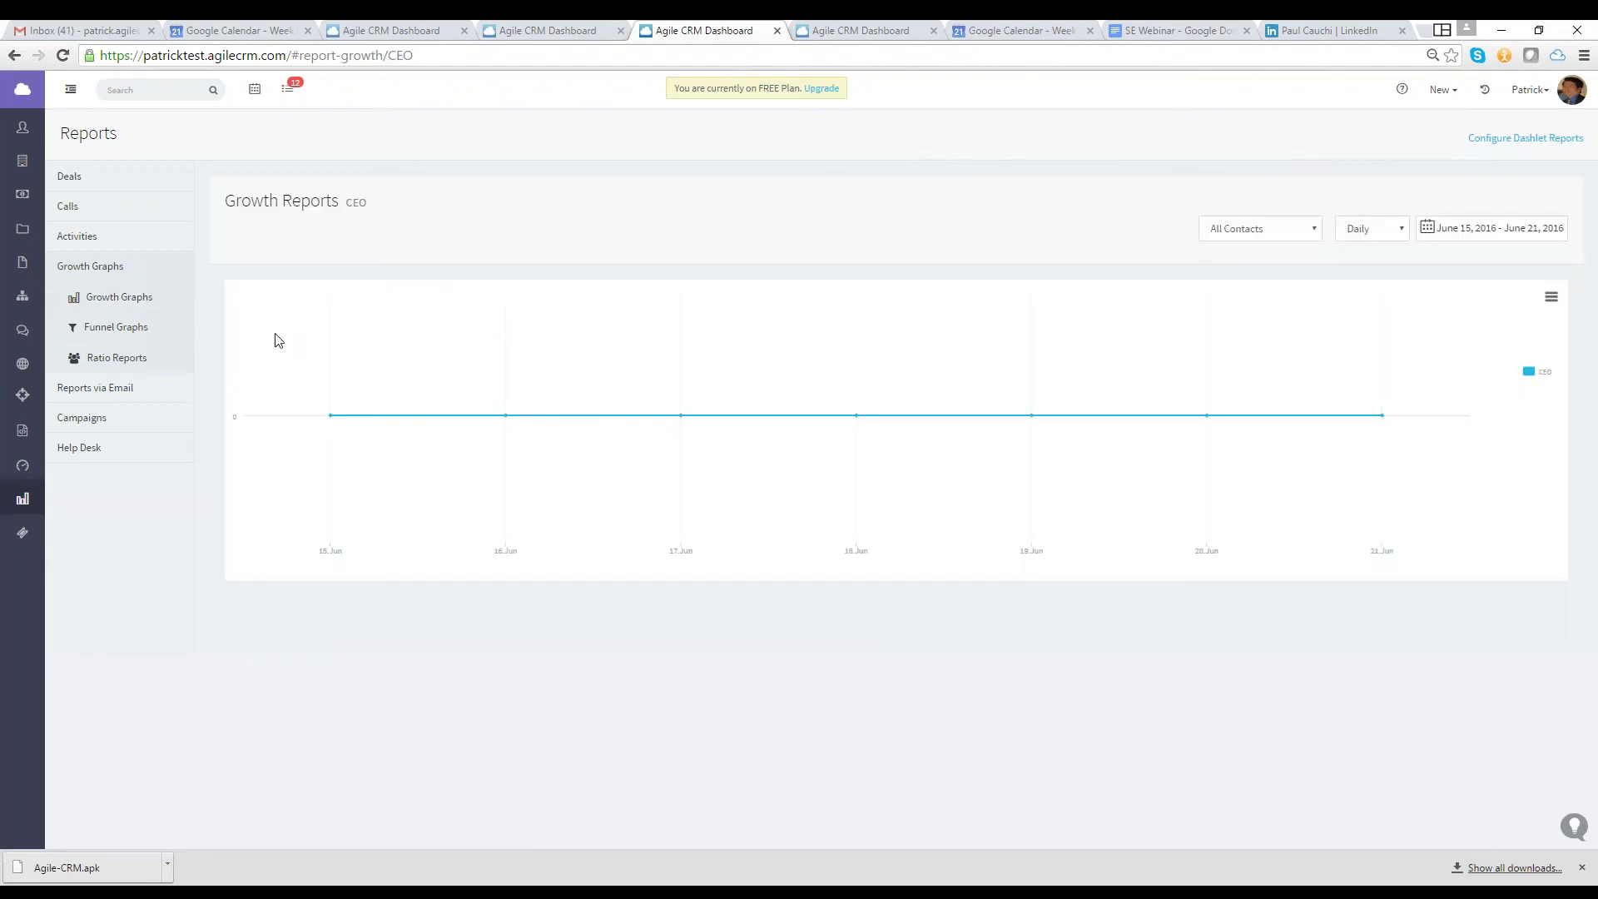
# Look through the Funnel Graphs and Ratio Reports
pyautogui.click(110, 298)
pyautogui.click(116, 328)
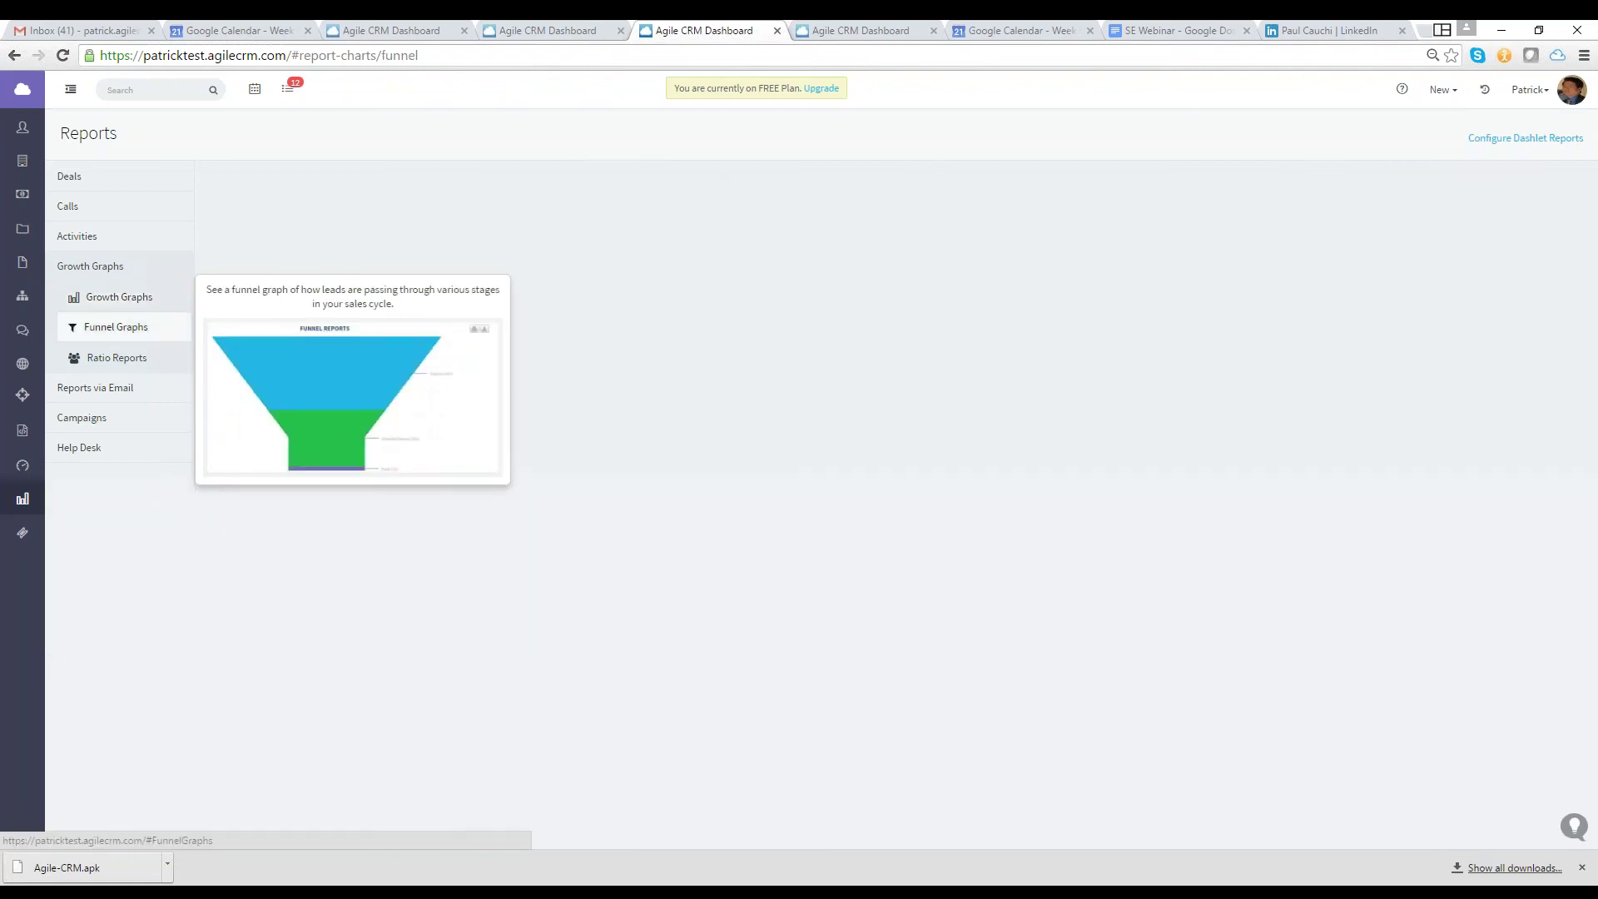
pyautogui.click(117, 357)
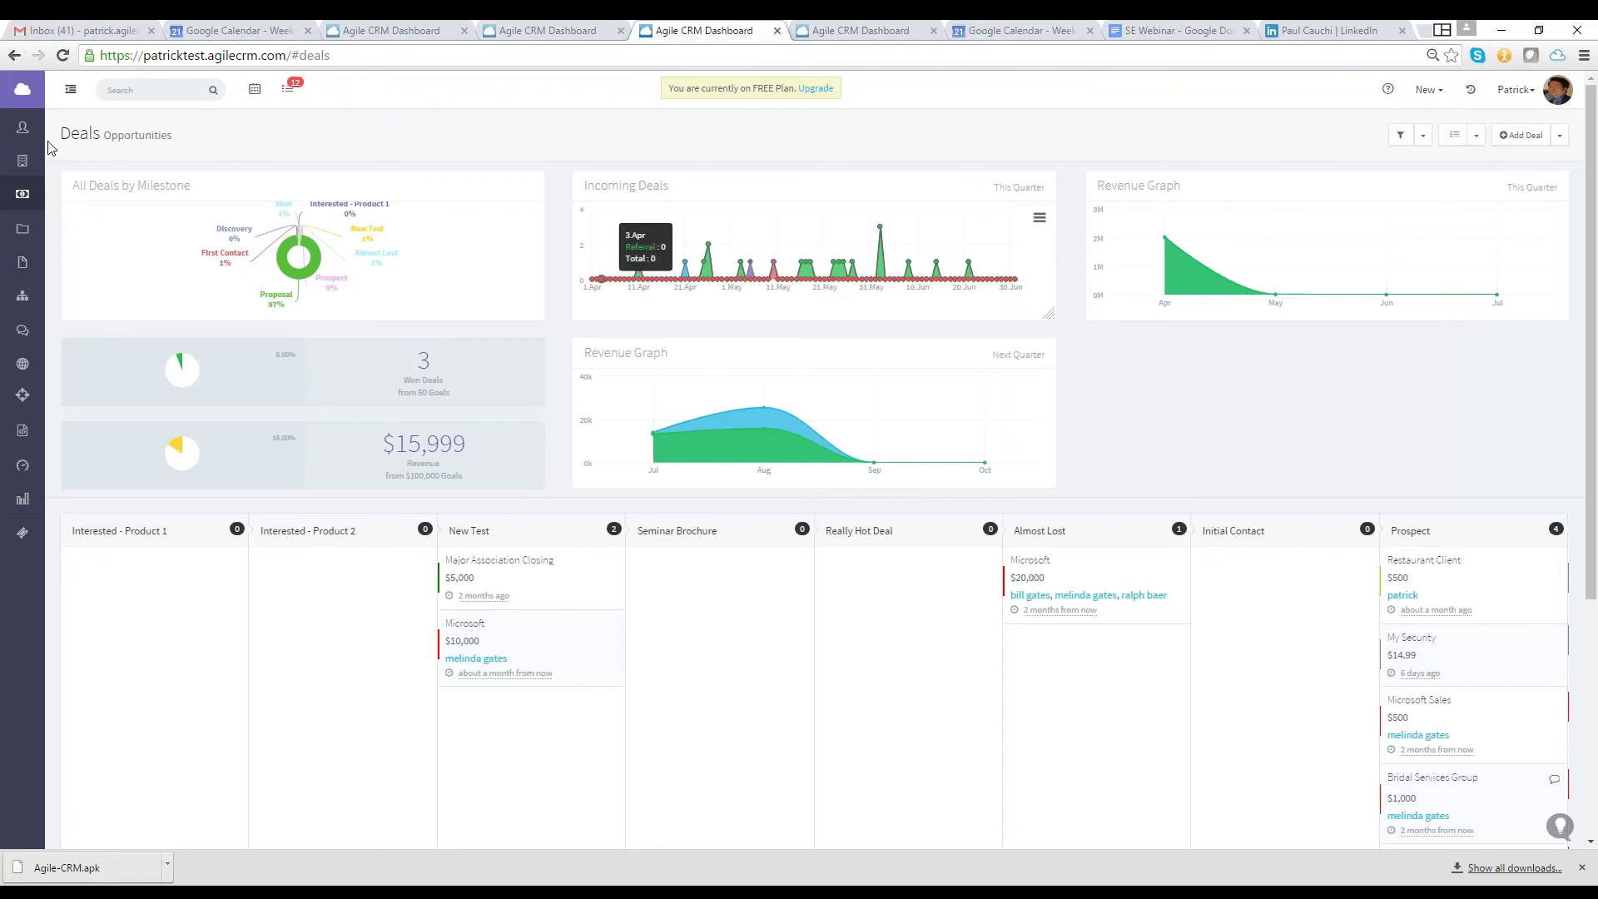
# From the dashboard, add the Deals Funnel dashlet and place it on the Deals page
pyautogui.click(23, 89)
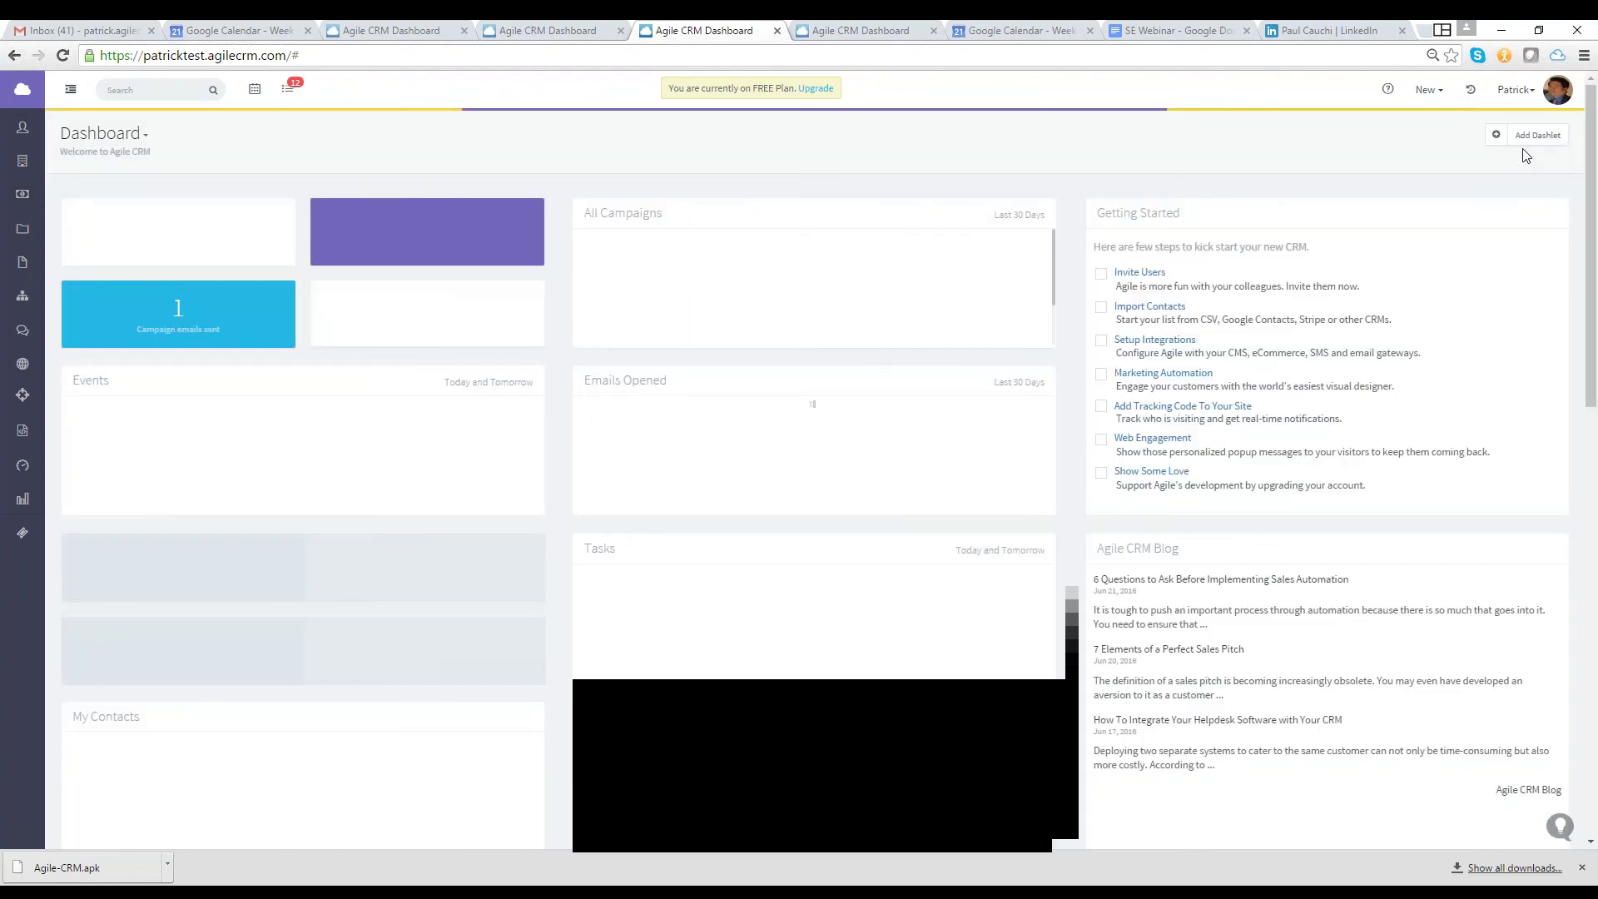
pyautogui.click(1532, 136)
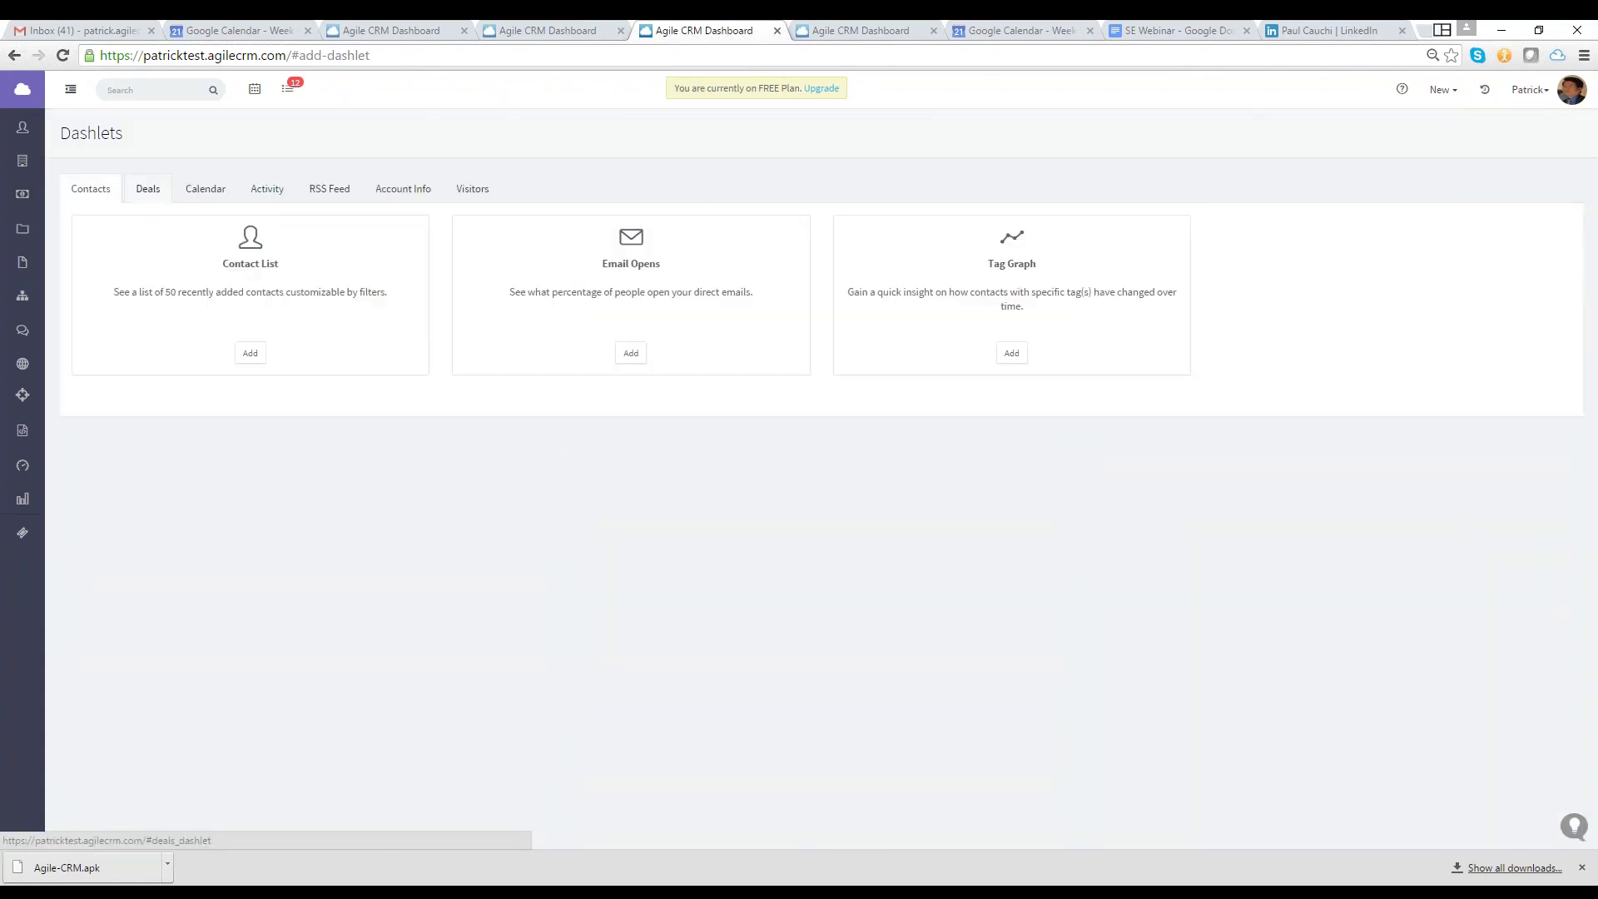
pyautogui.click(148, 188)
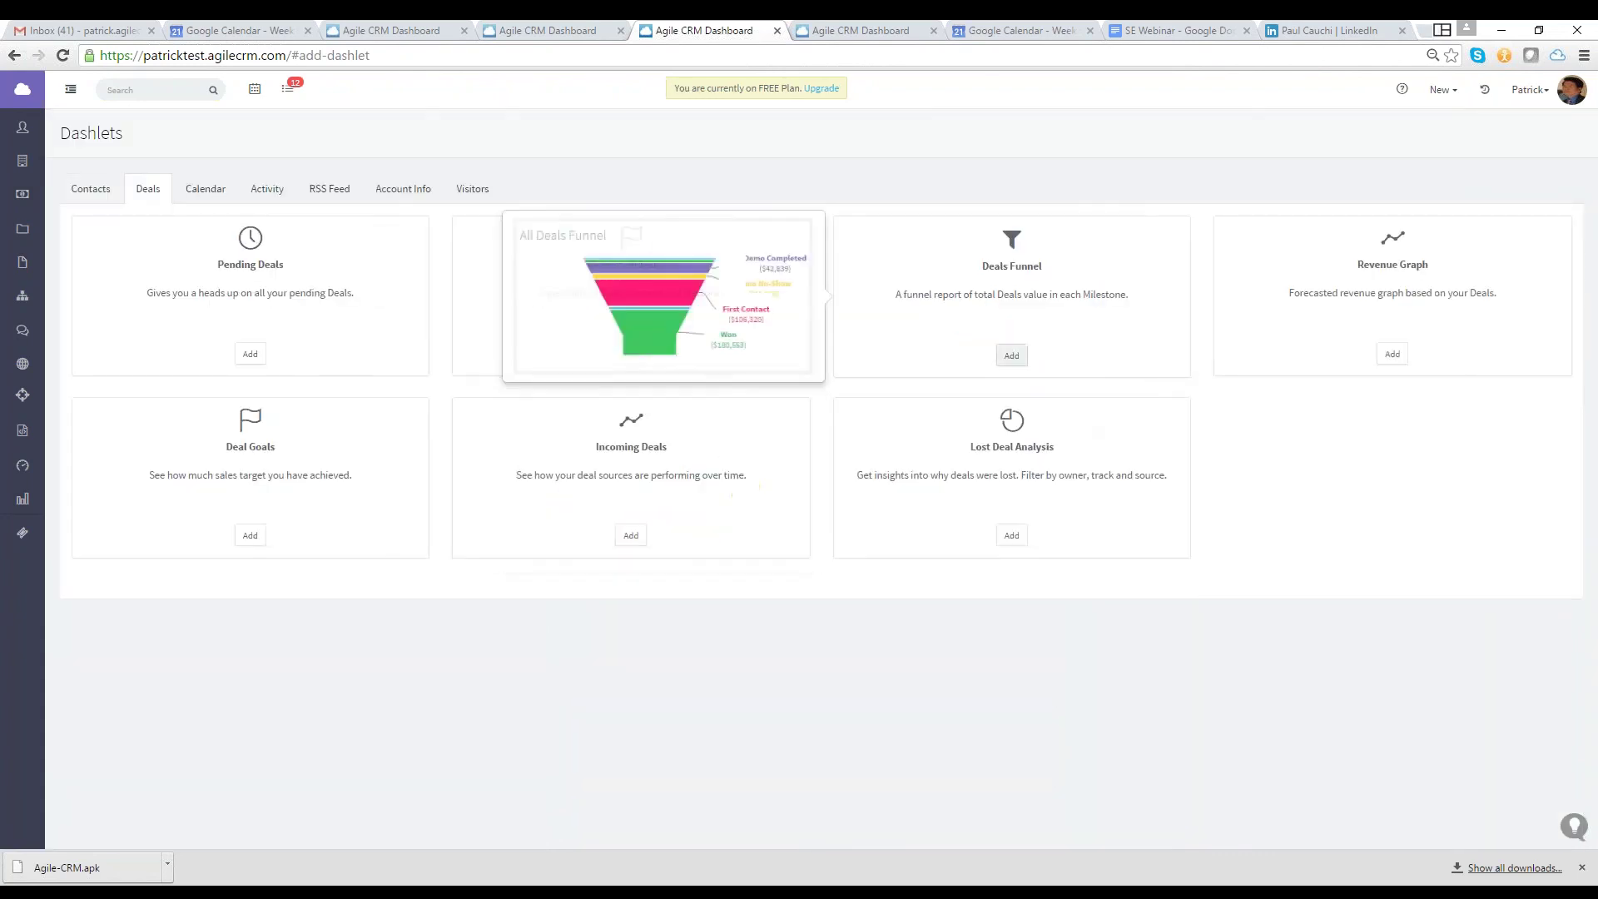
pyautogui.click(1011, 355)
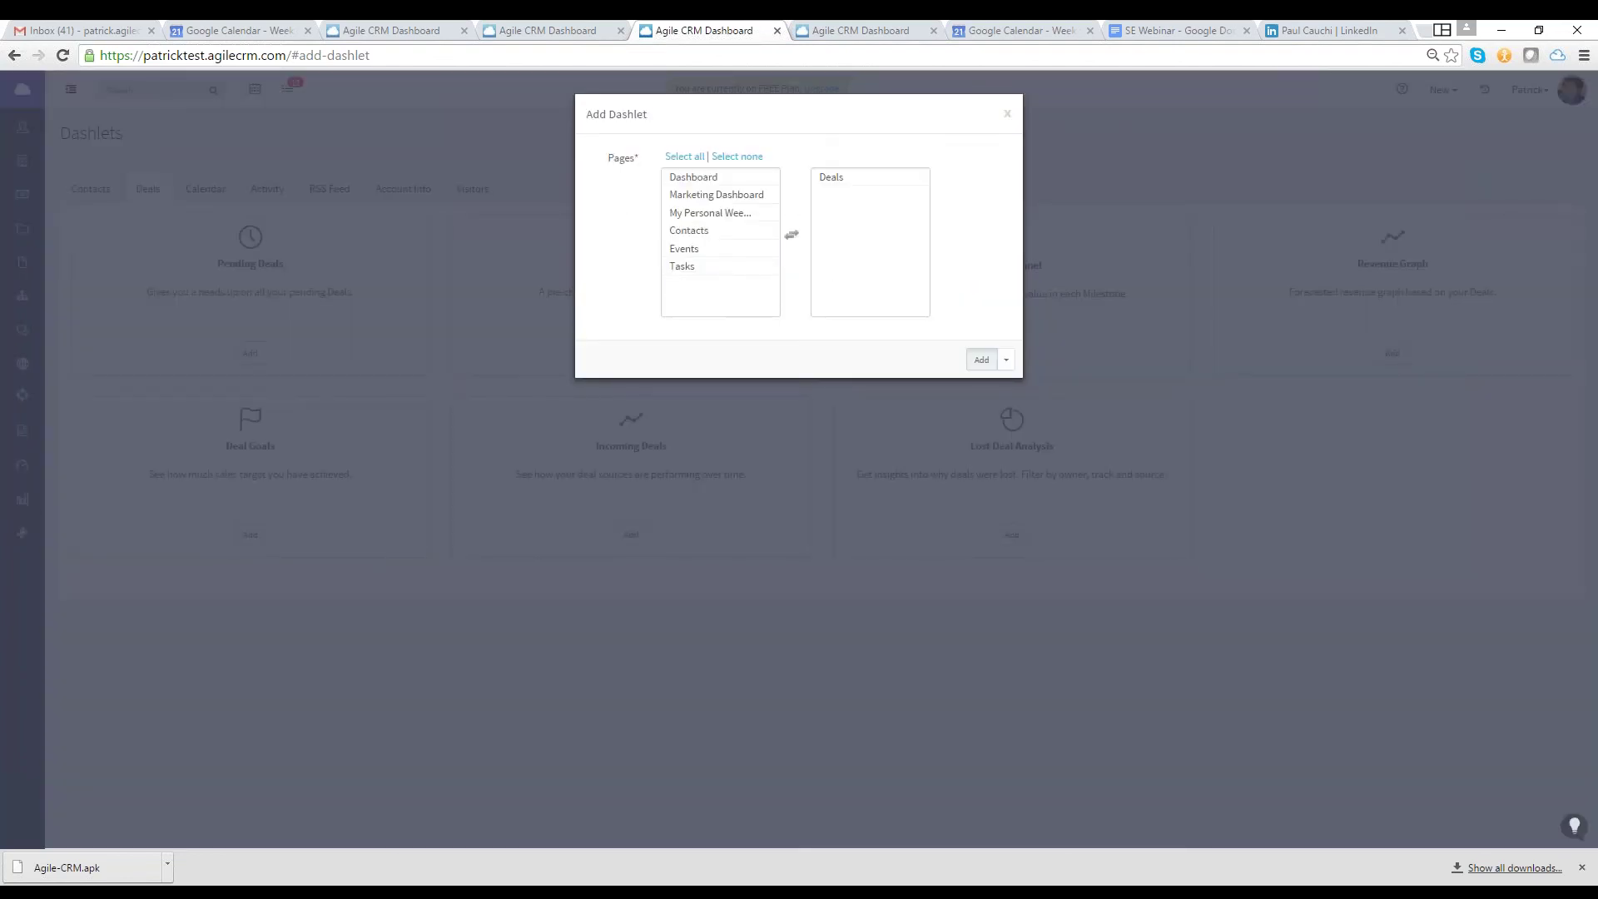
pyautogui.click(982, 359)
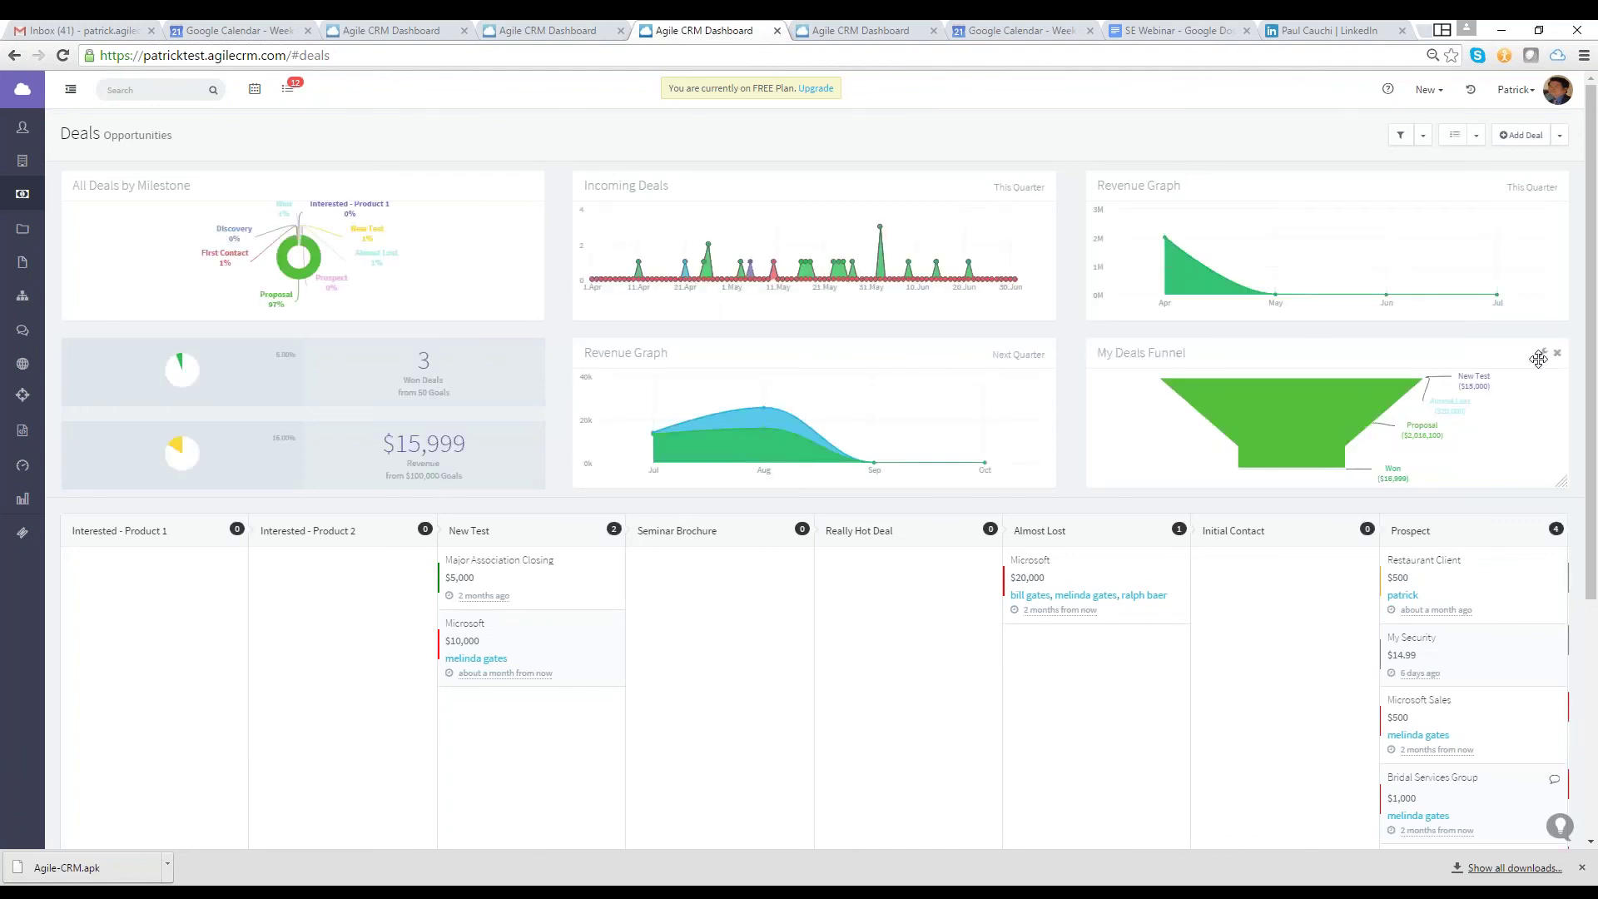
pyautogui.click(1498, 344)
pyautogui.click(810, 205)
pyautogui.click(832, 235)
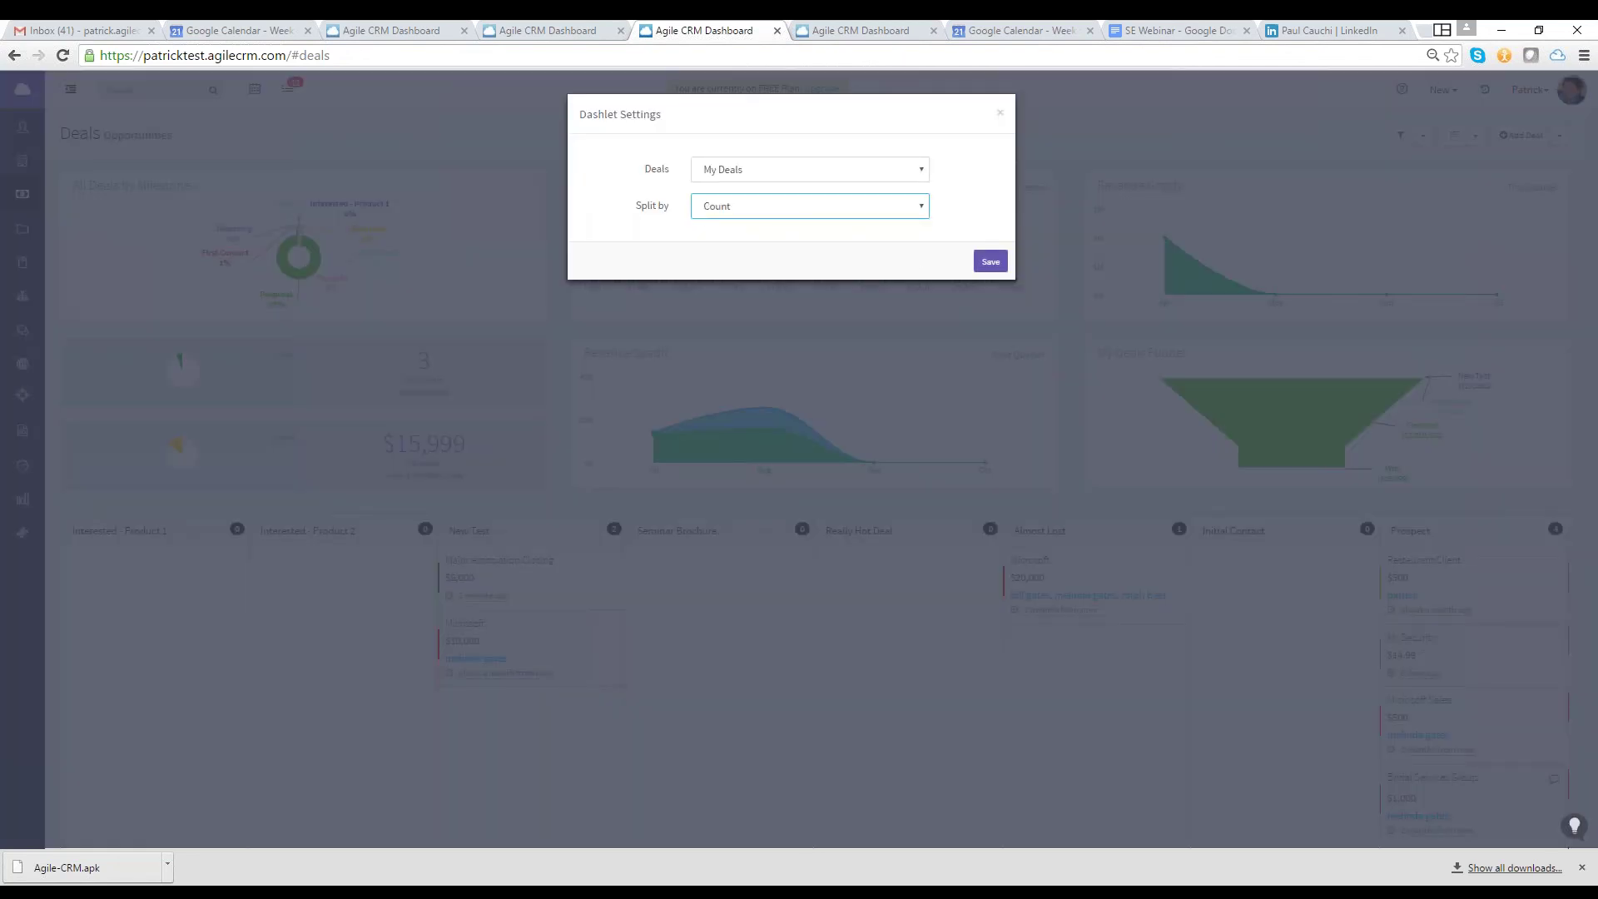
pyautogui.click(991, 262)
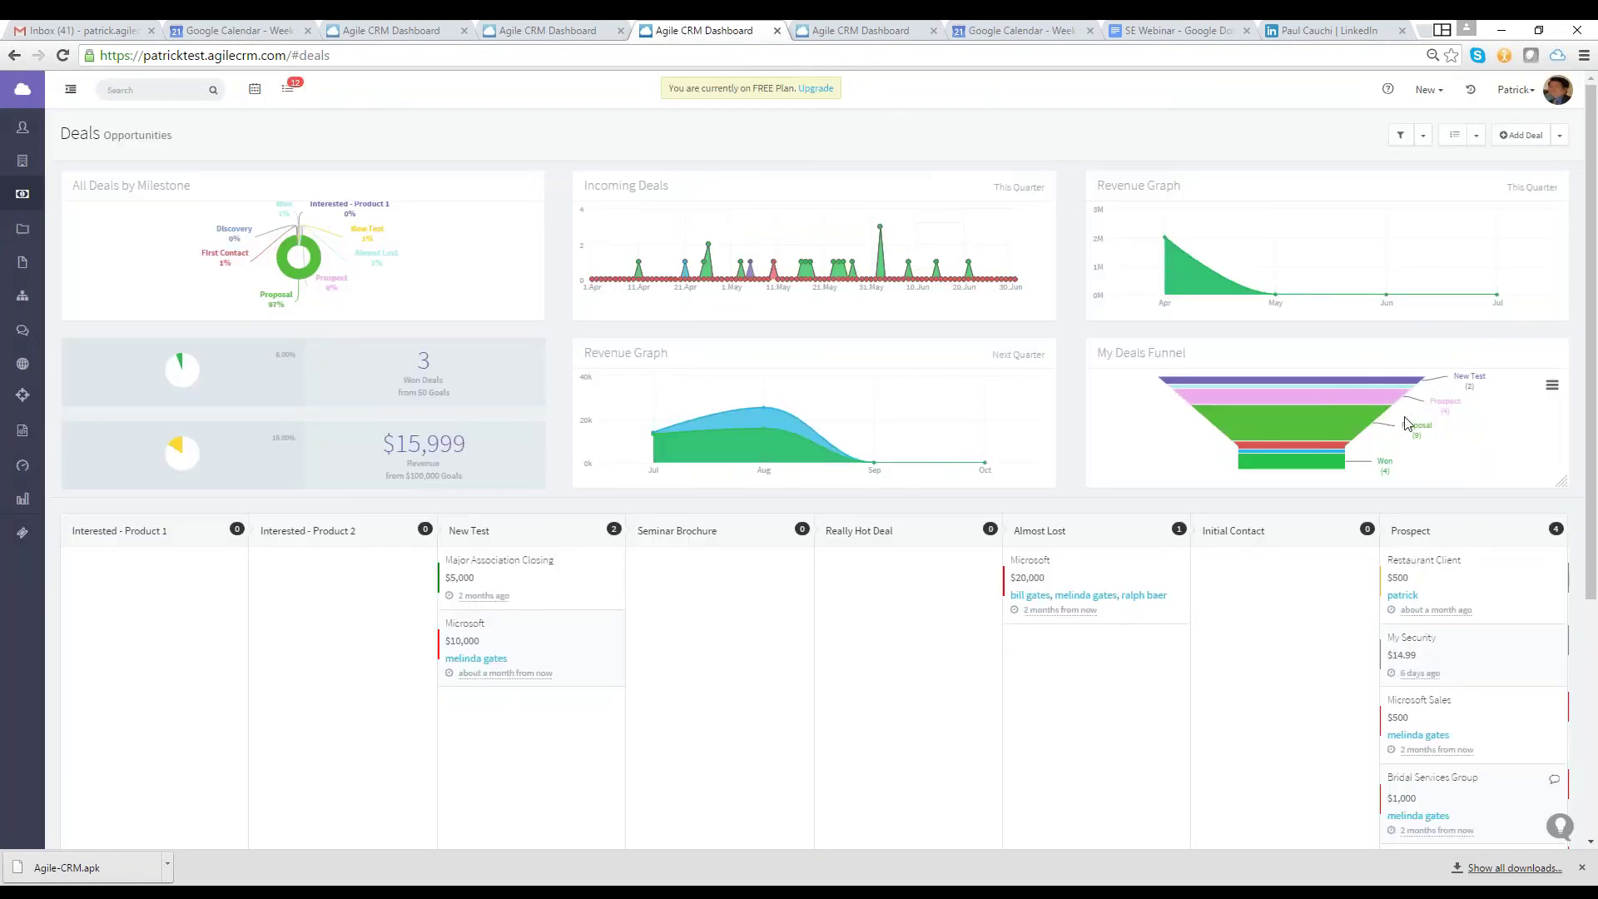
pyautogui.moveTo(1538, 353)
pyautogui.click(1542, 353)
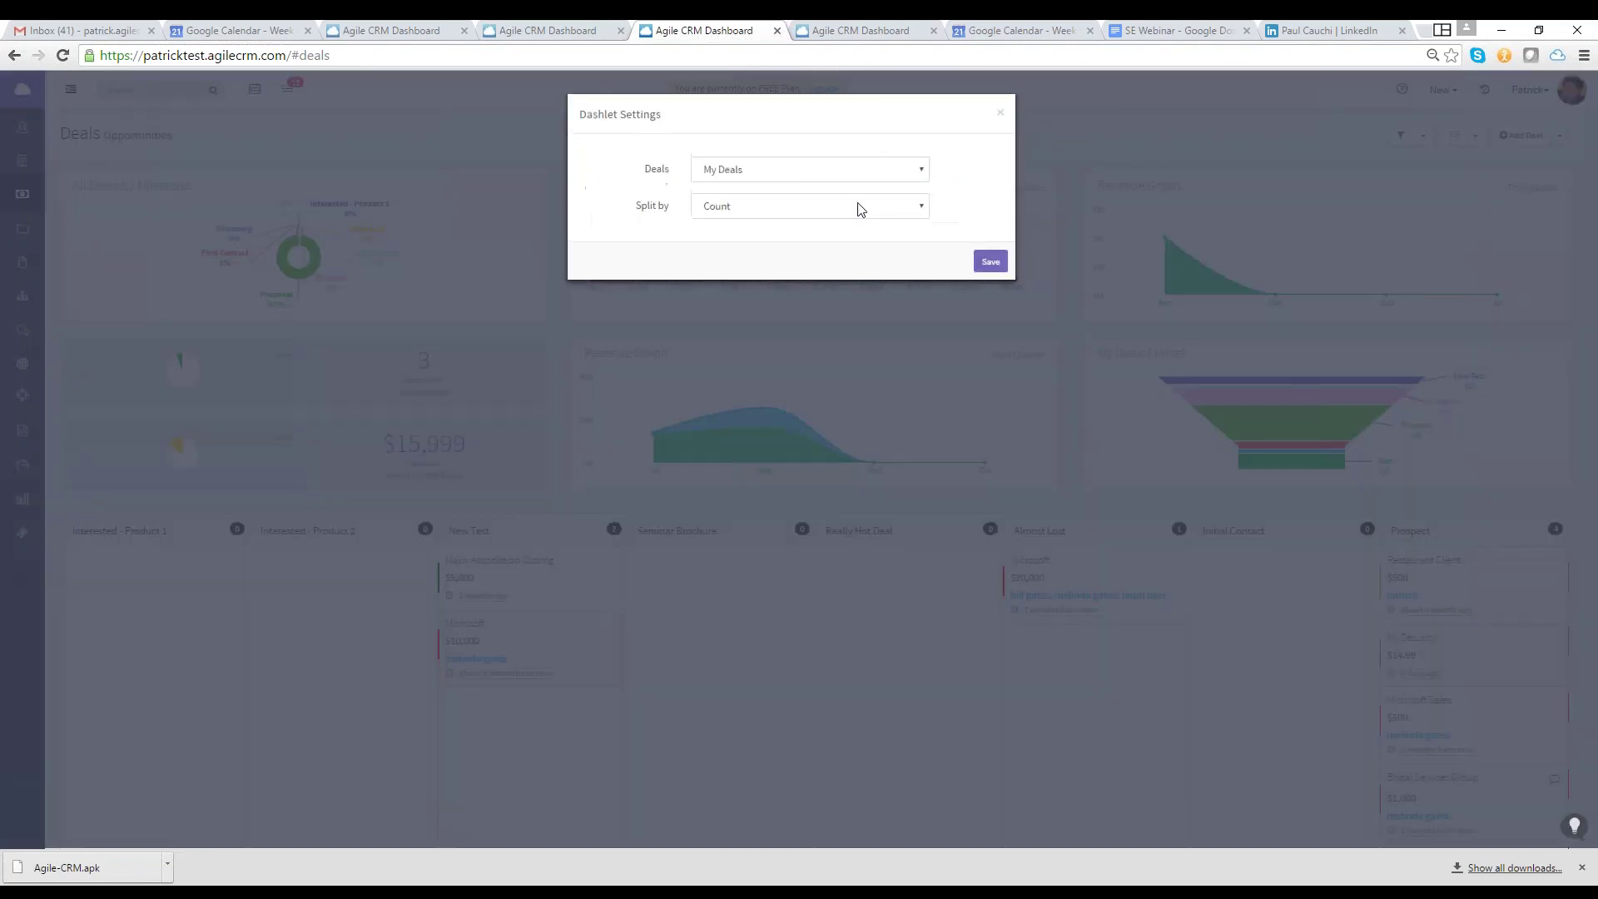
pyautogui.click(863, 210)
pyautogui.click(907, 221)
pyautogui.click(991, 264)
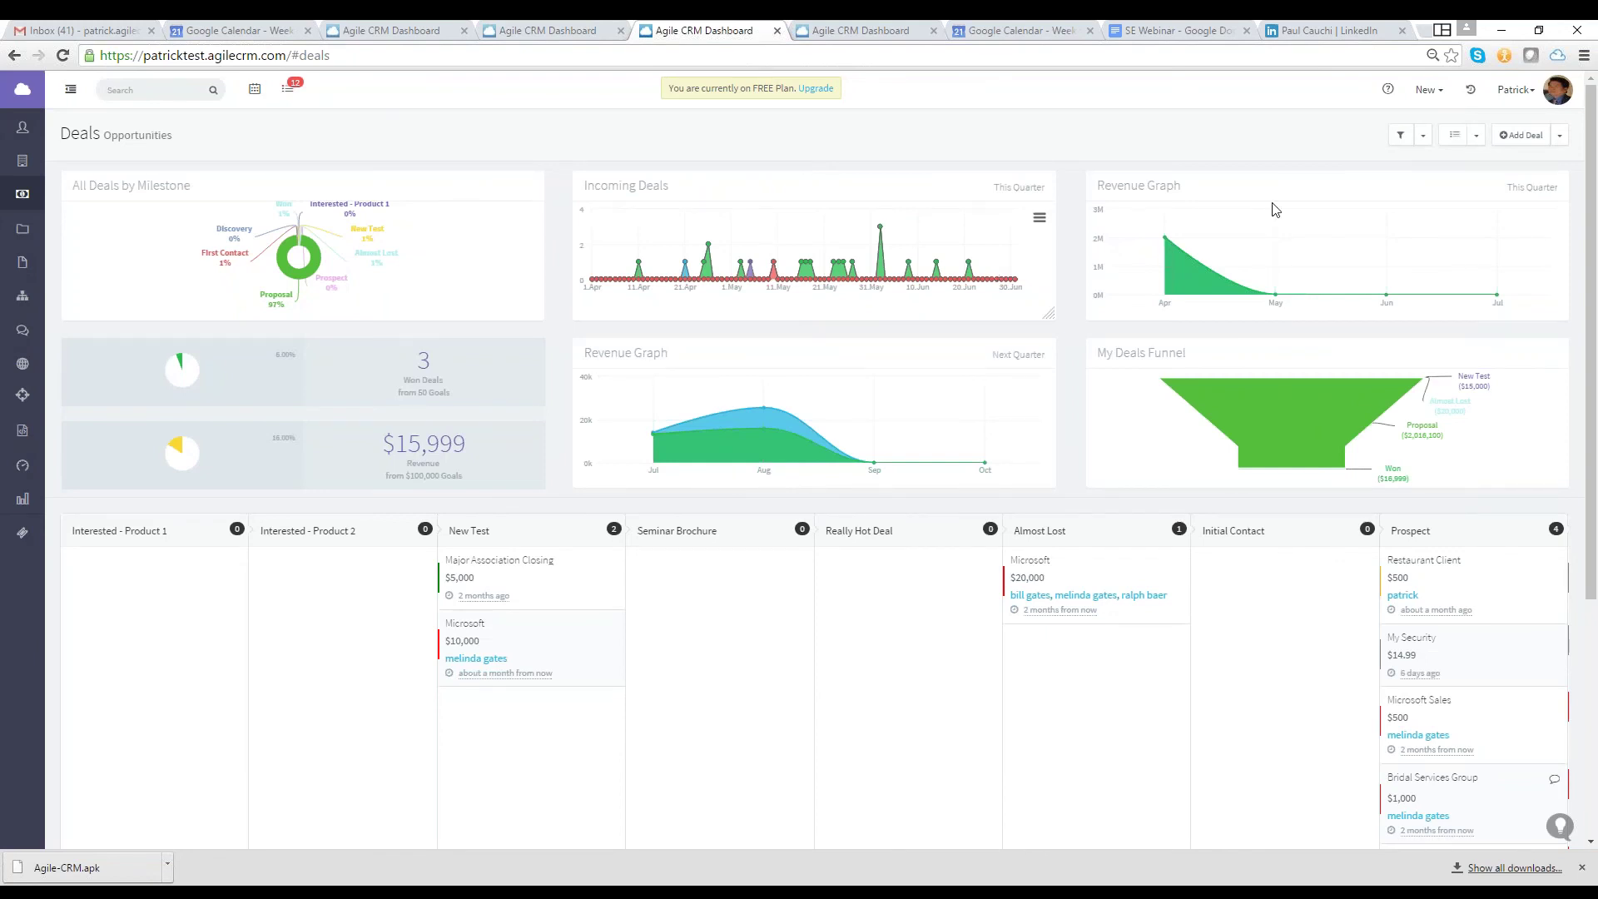
# In Preferences, start disabling the Gmail account under Email, then bring up the Telephony widgets
pyautogui.click(1517, 102)
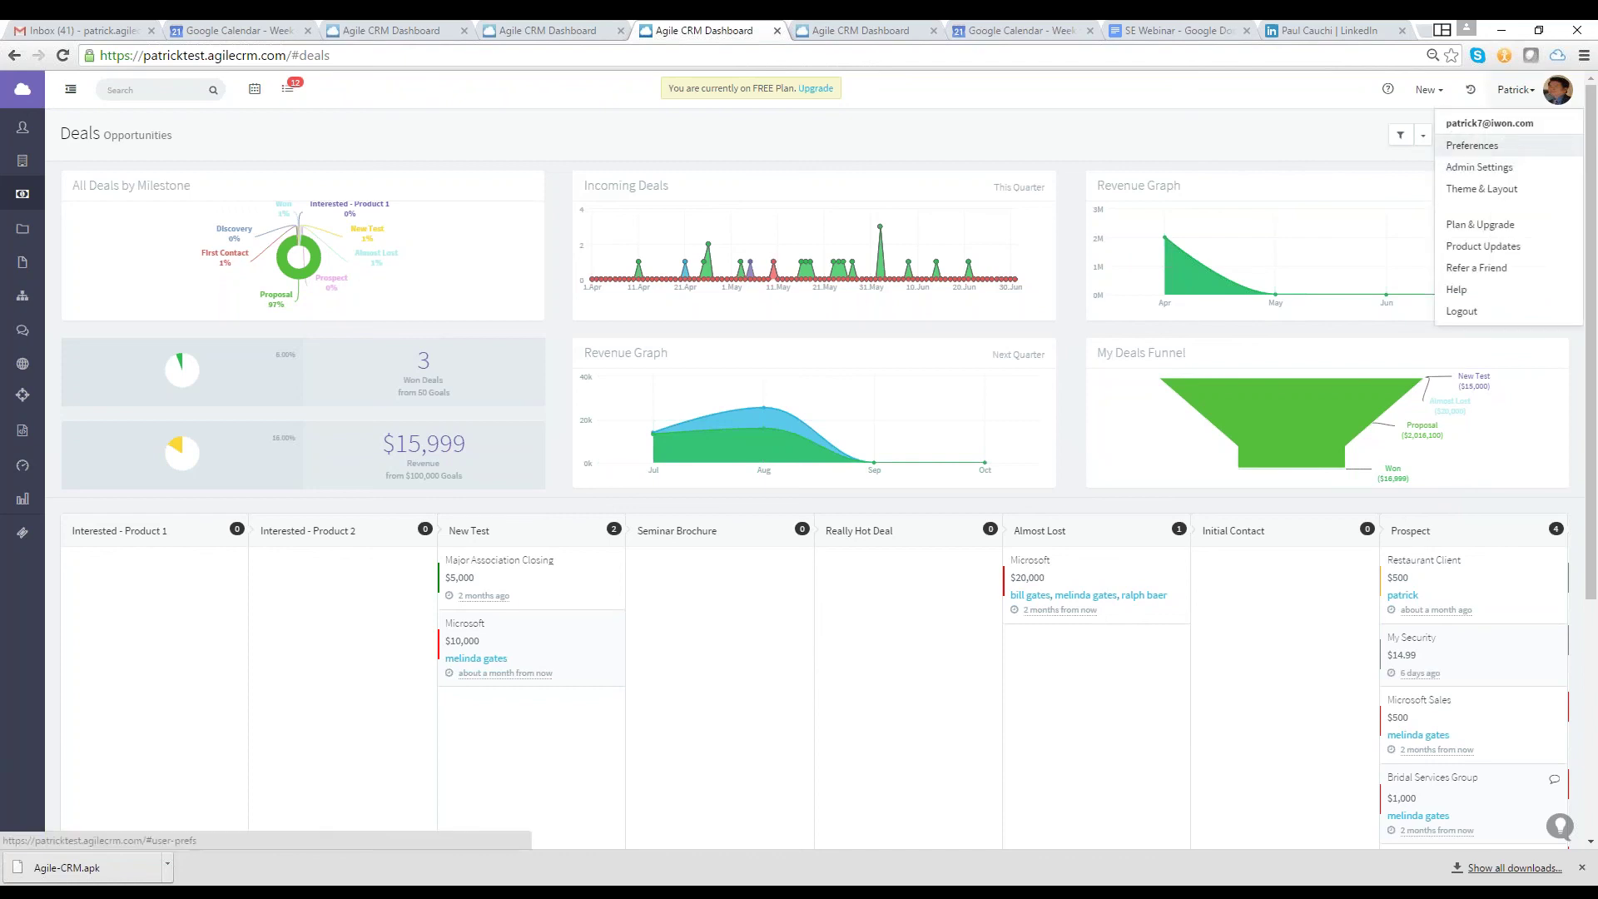
pyautogui.click(1457, 147)
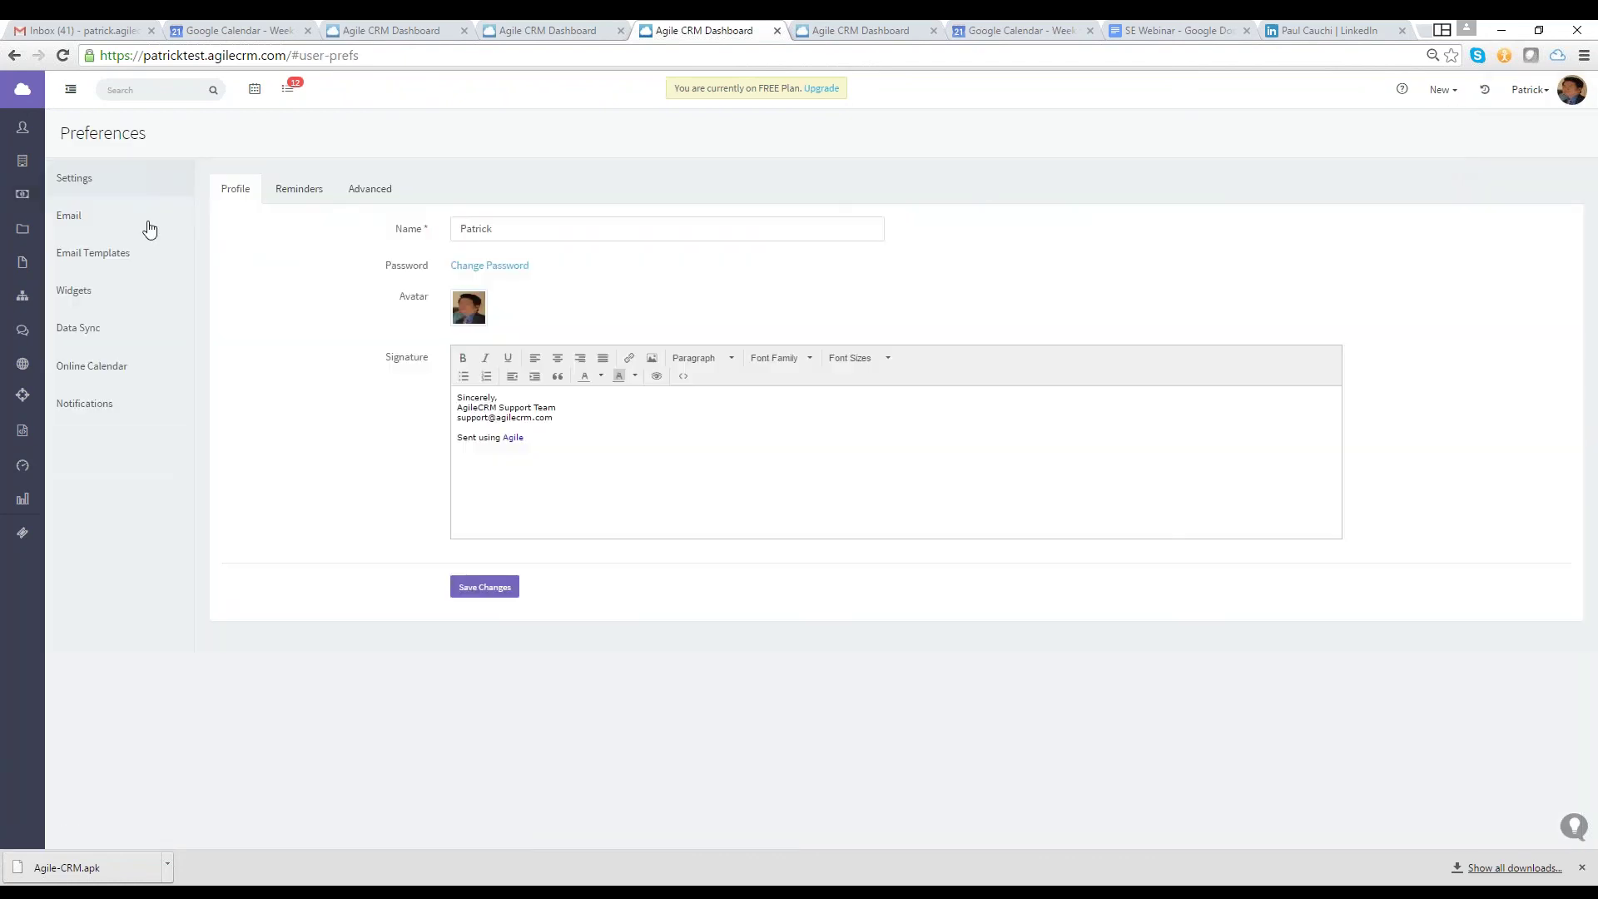
pyautogui.click(150, 229)
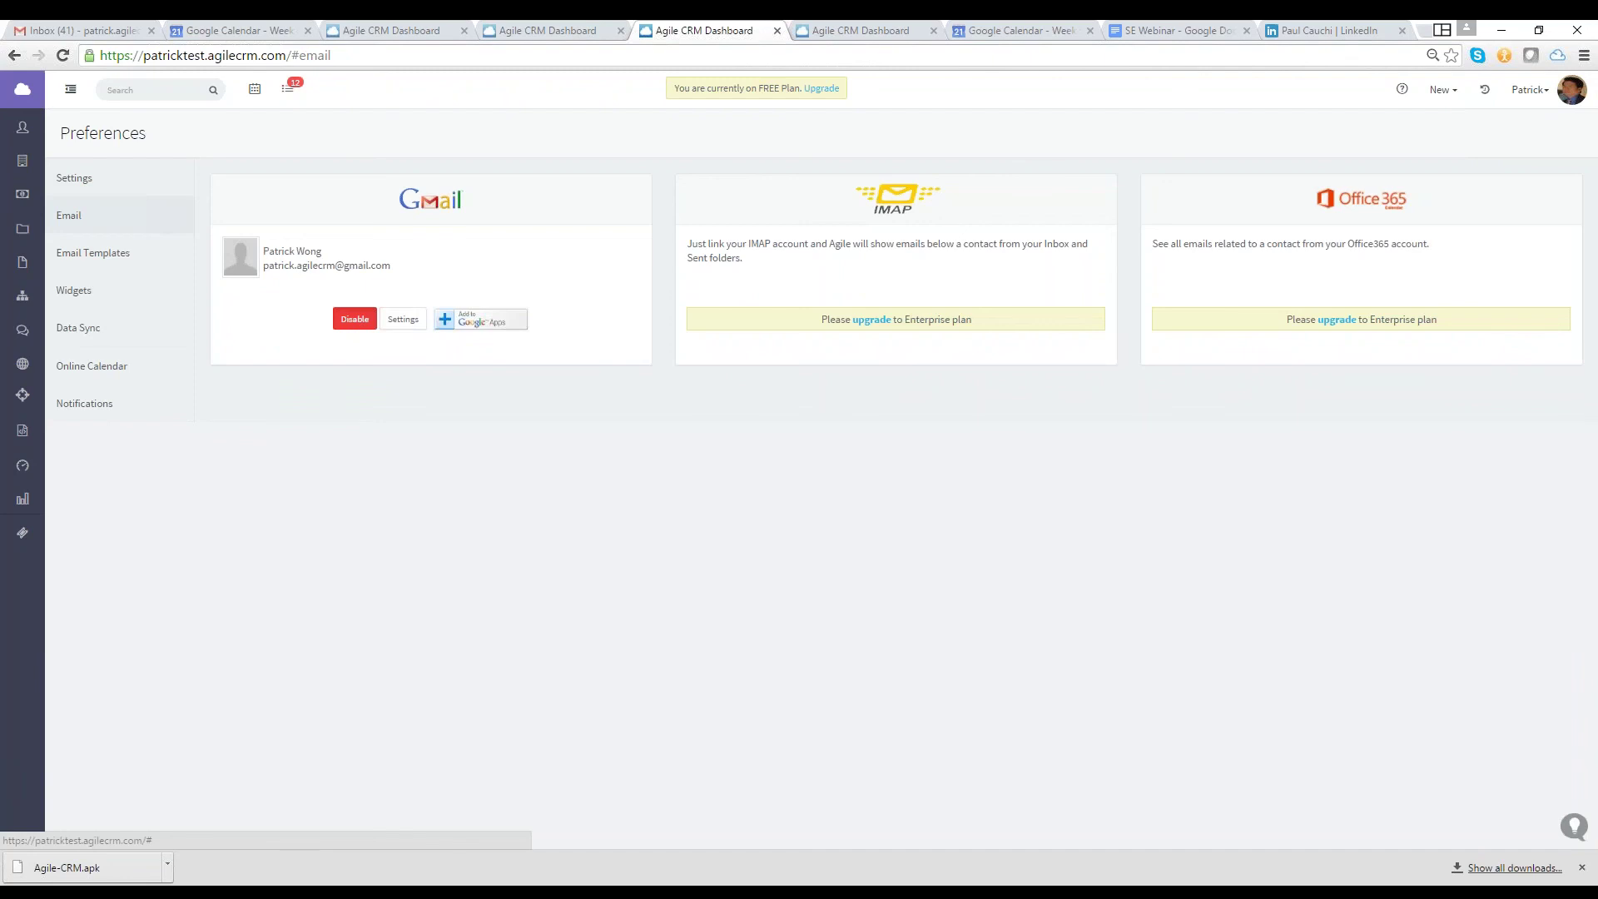
pyautogui.click(354, 319)
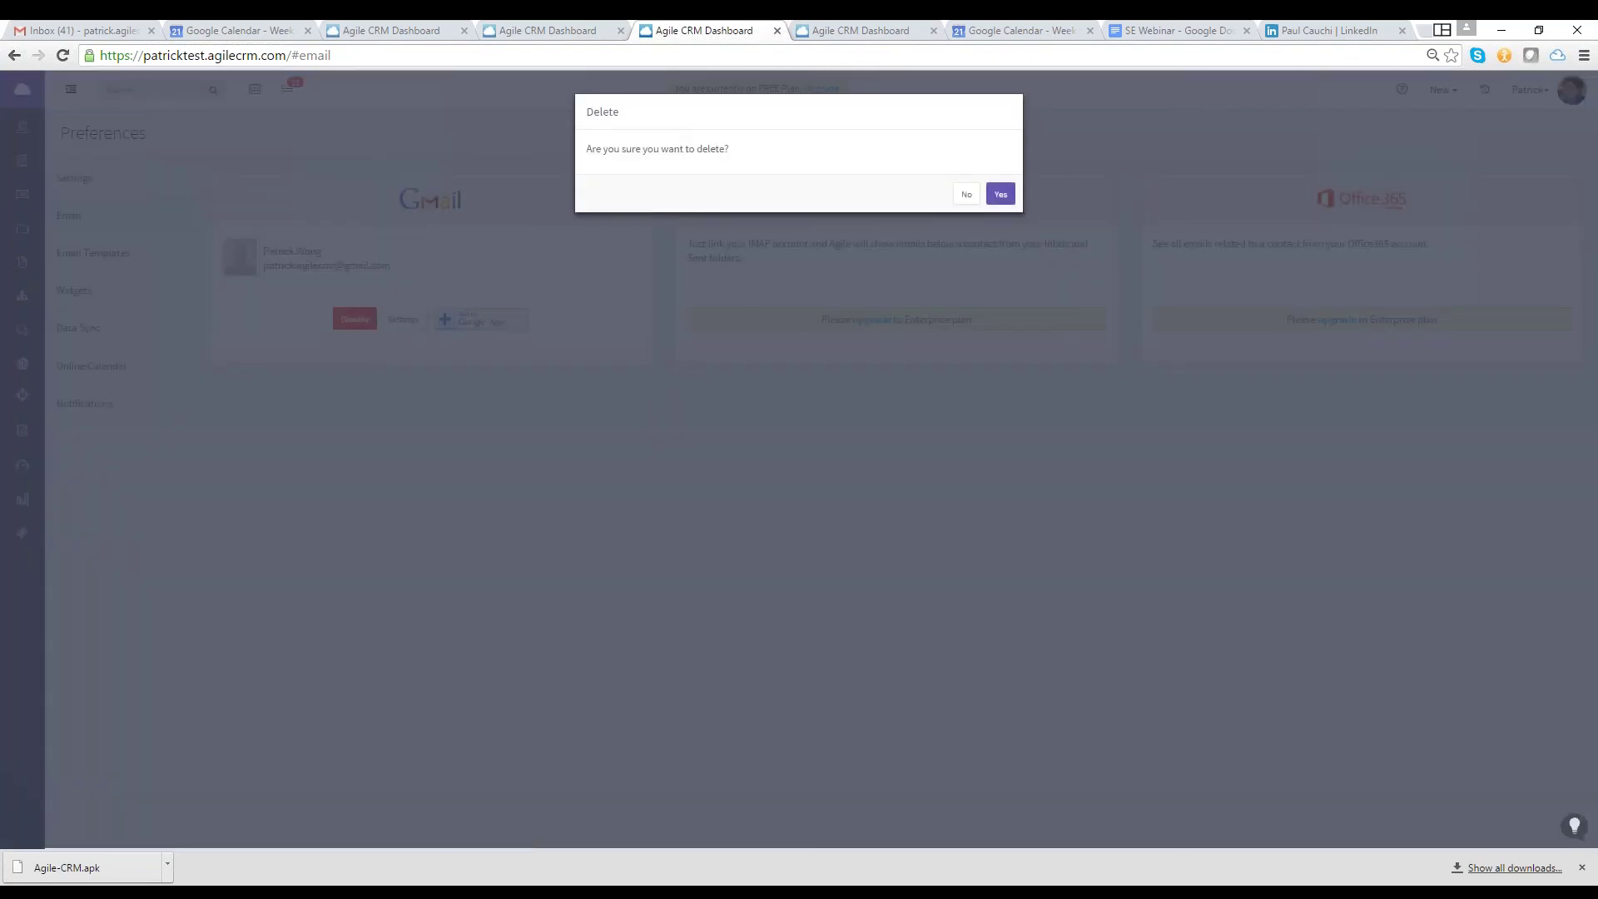
pyautogui.click(1001, 194)
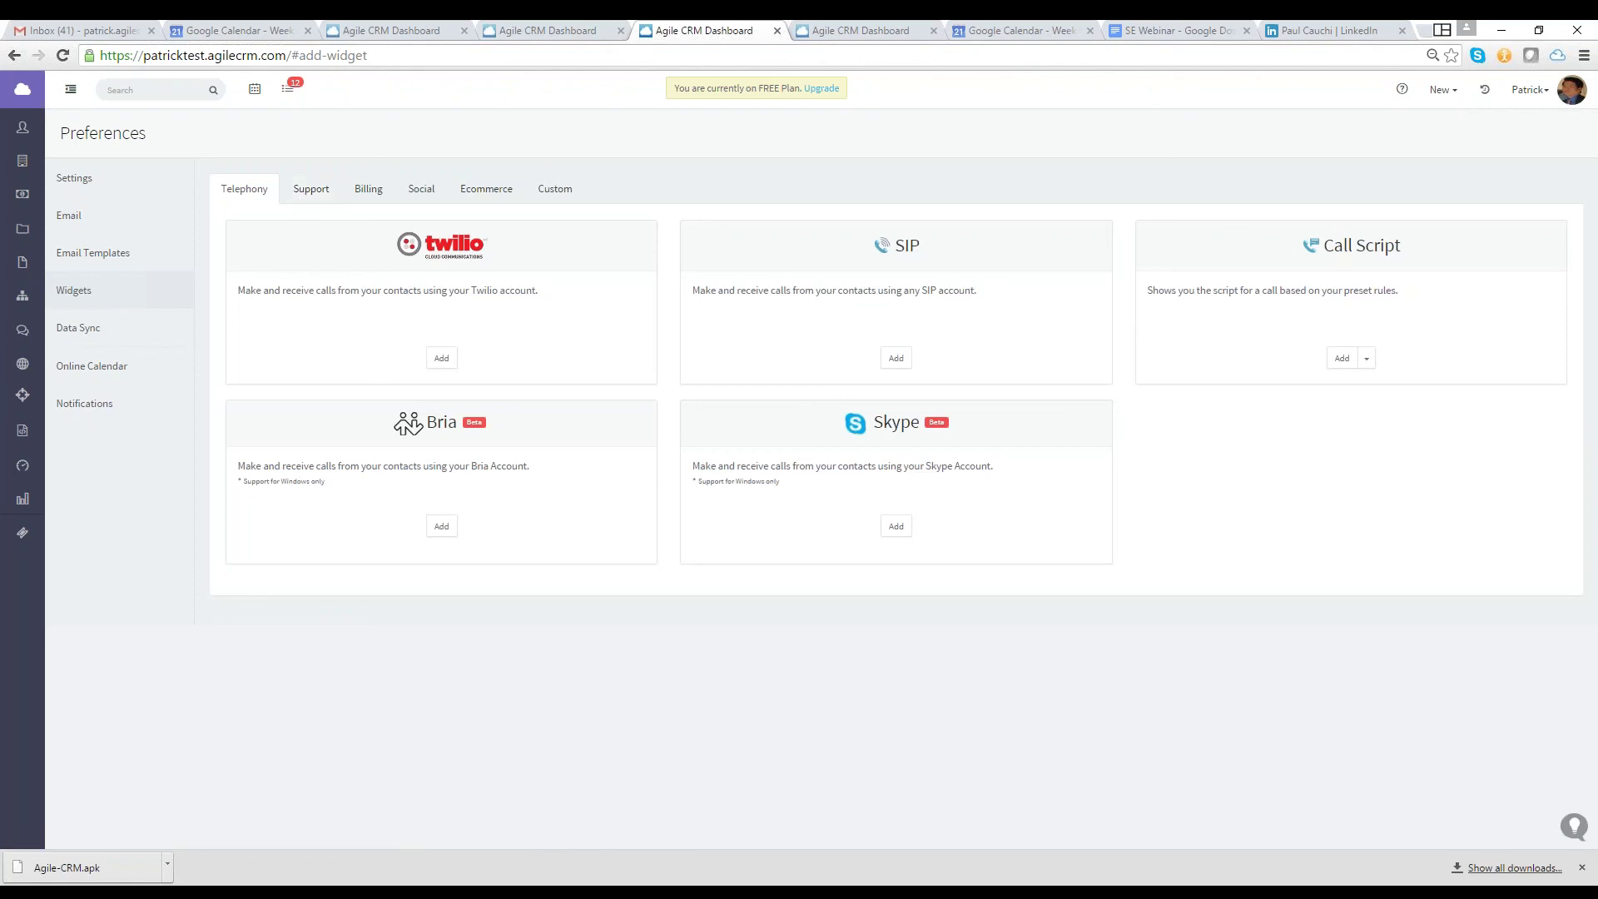
# Browse the Support, Billing, Social, Ecommerce and Custom widget tabs, then open Data Sync
pyautogui.click(310, 188)
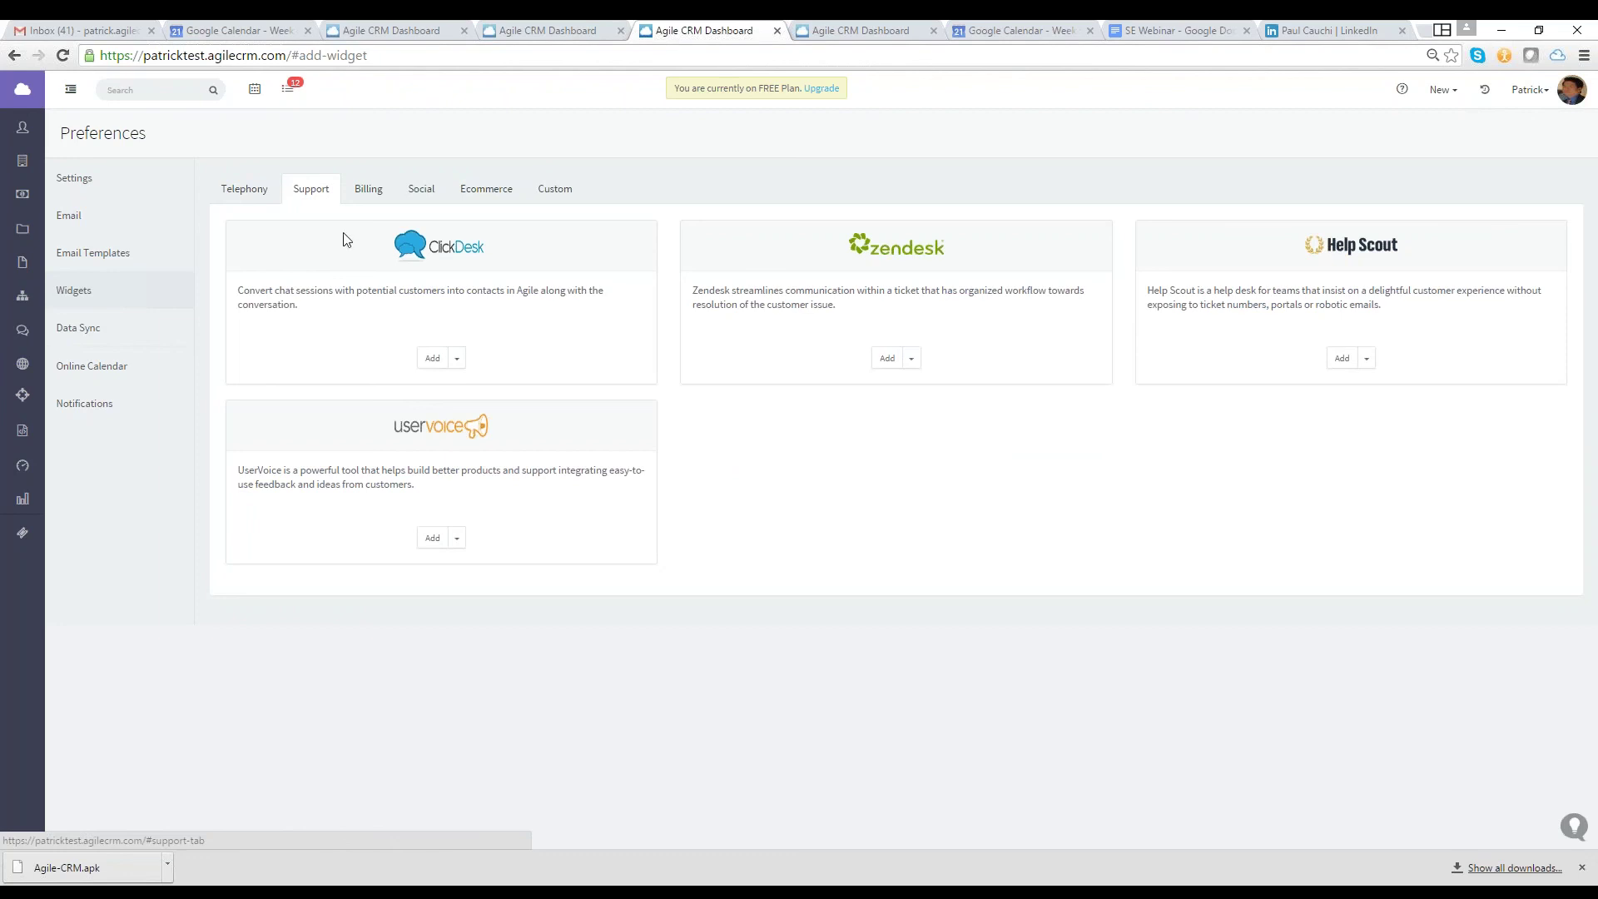
pyautogui.click(378, 191)
pyautogui.click(421, 191)
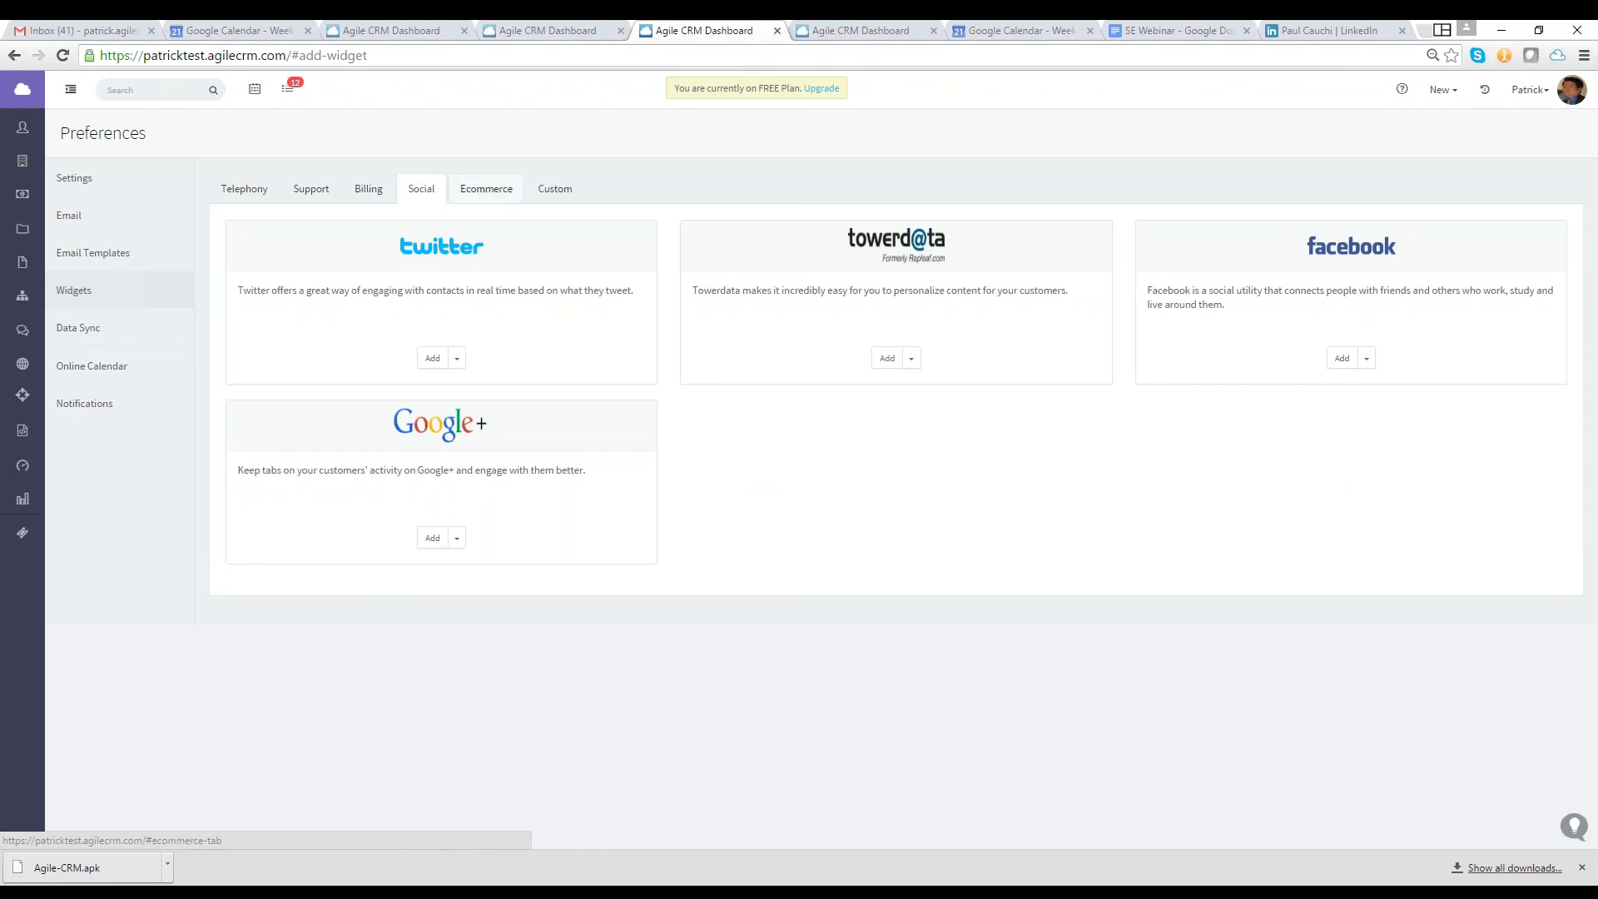
pyautogui.click(485, 193)
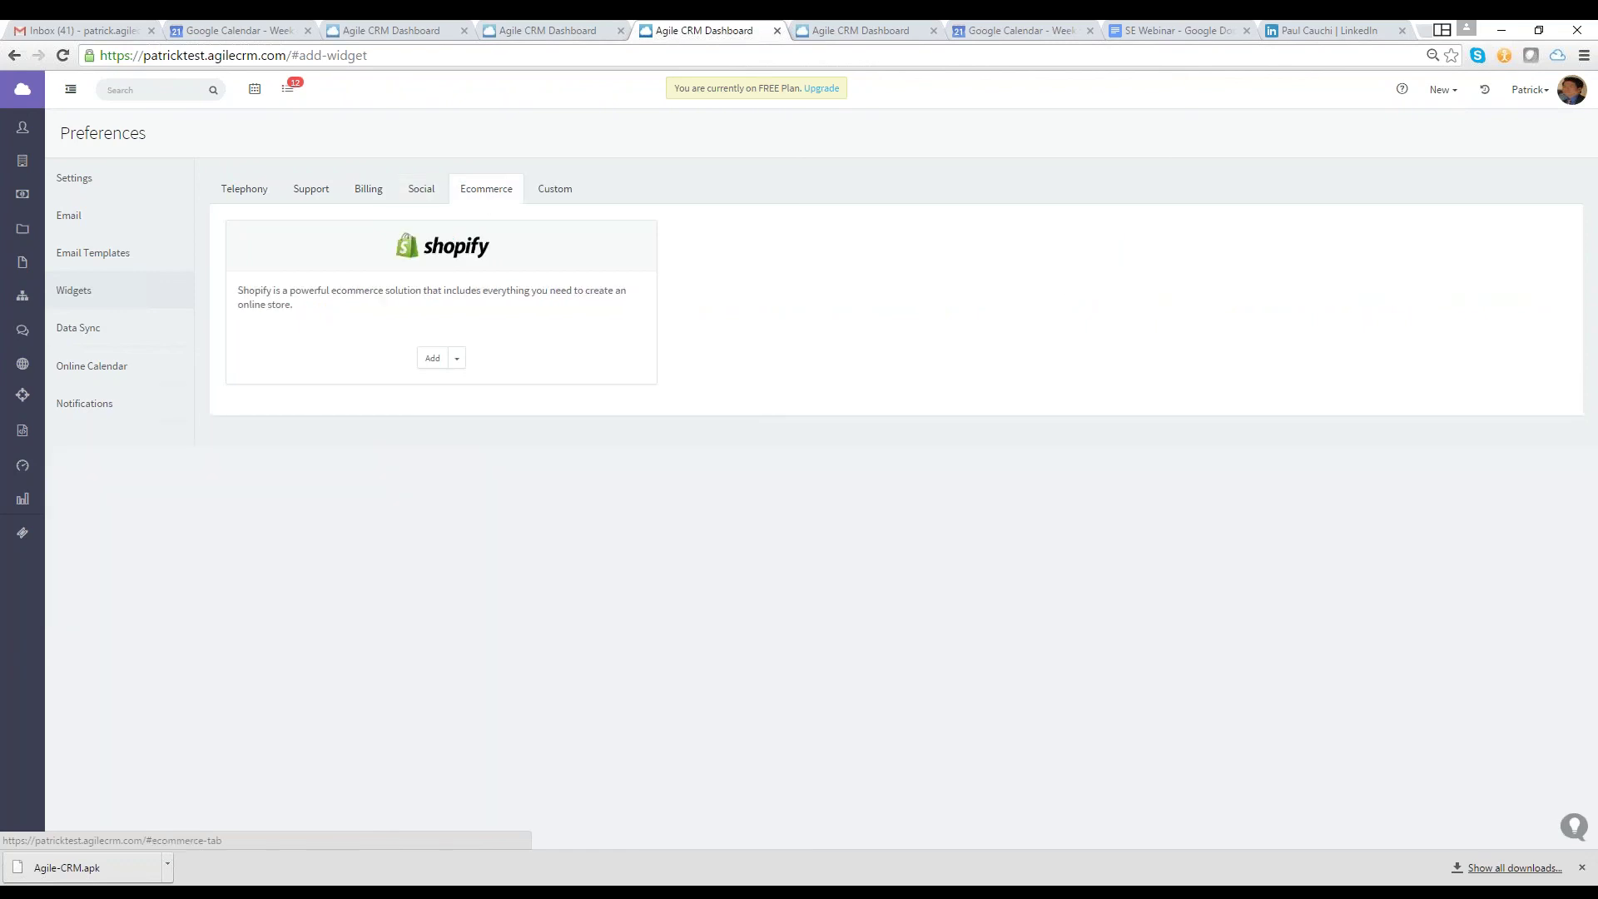
pyautogui.click(567, 193)
pyautogui.click(77, 327)
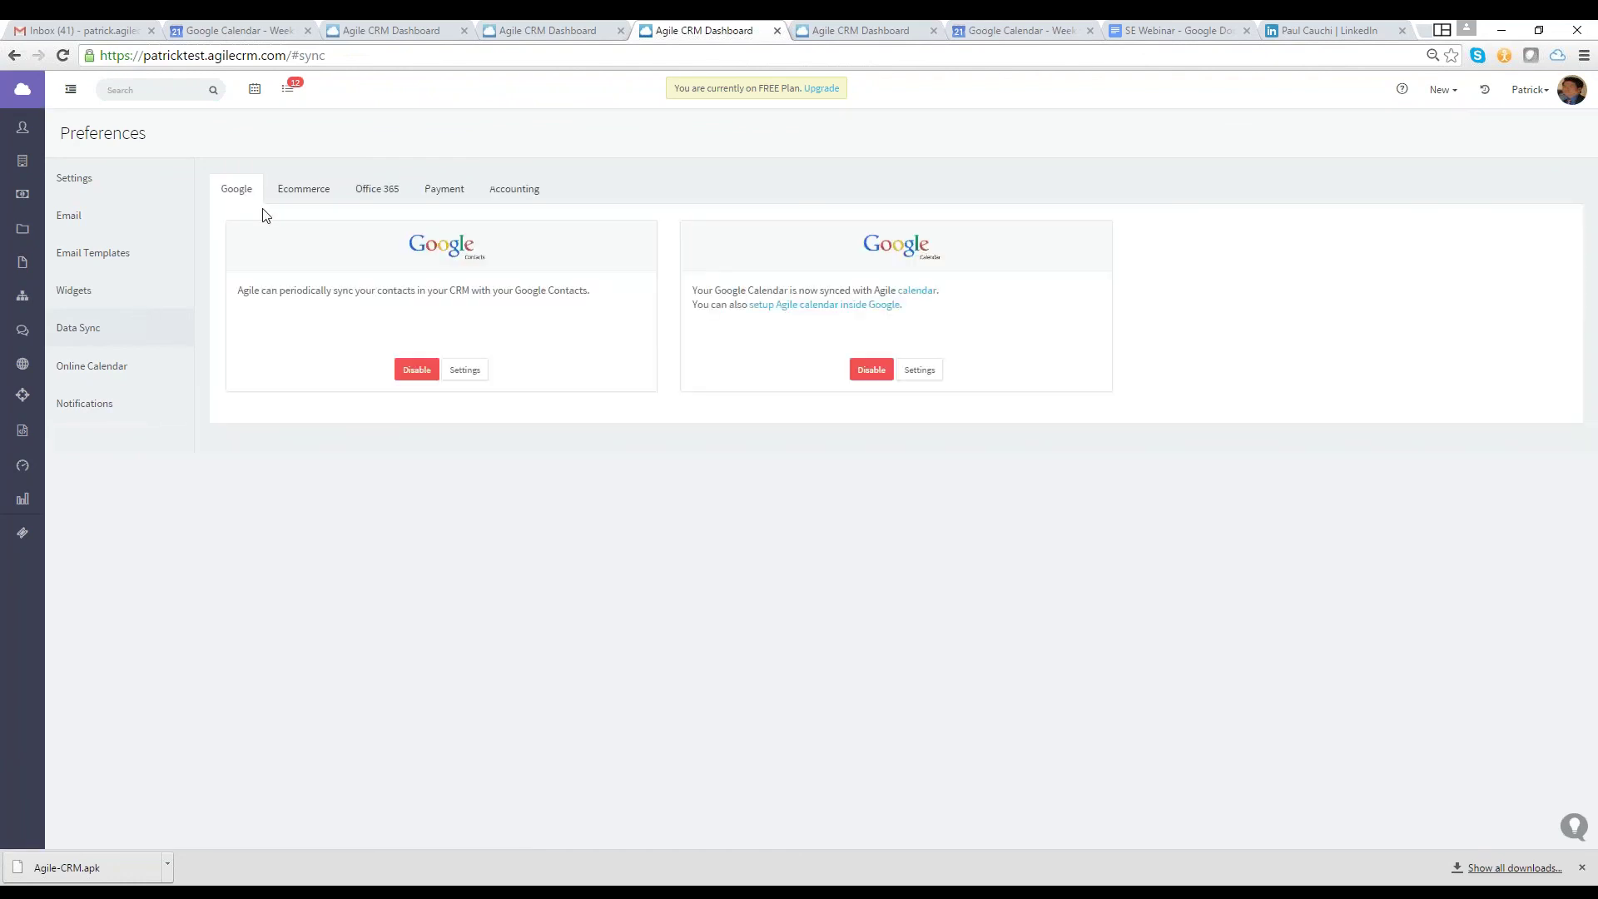
# Disable Google Contacts and Google Calendar sync, confirming each
pyautogui.click(416, 370)
pyautogui.click(999, 175)
pyautogui.click(871, 370)
pyautogui.click(1001, 193)
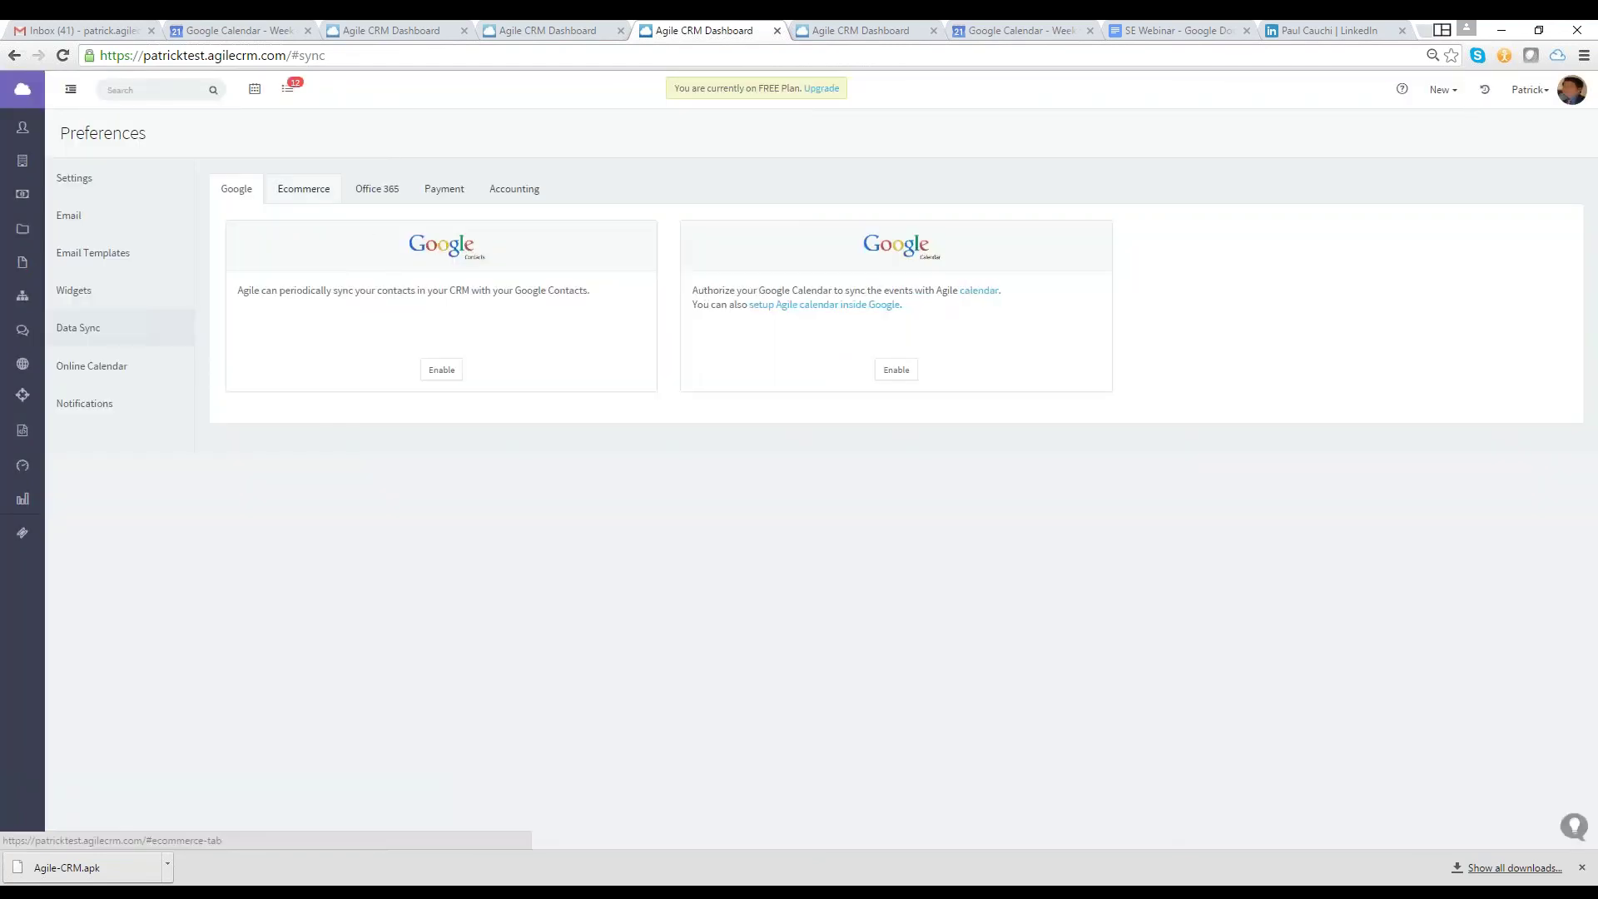
# Browse the Ecommerce, Office 365, Payment and Accounting sync options
pyautogui.click(329, 193)
pyautogui.click(361, 193)
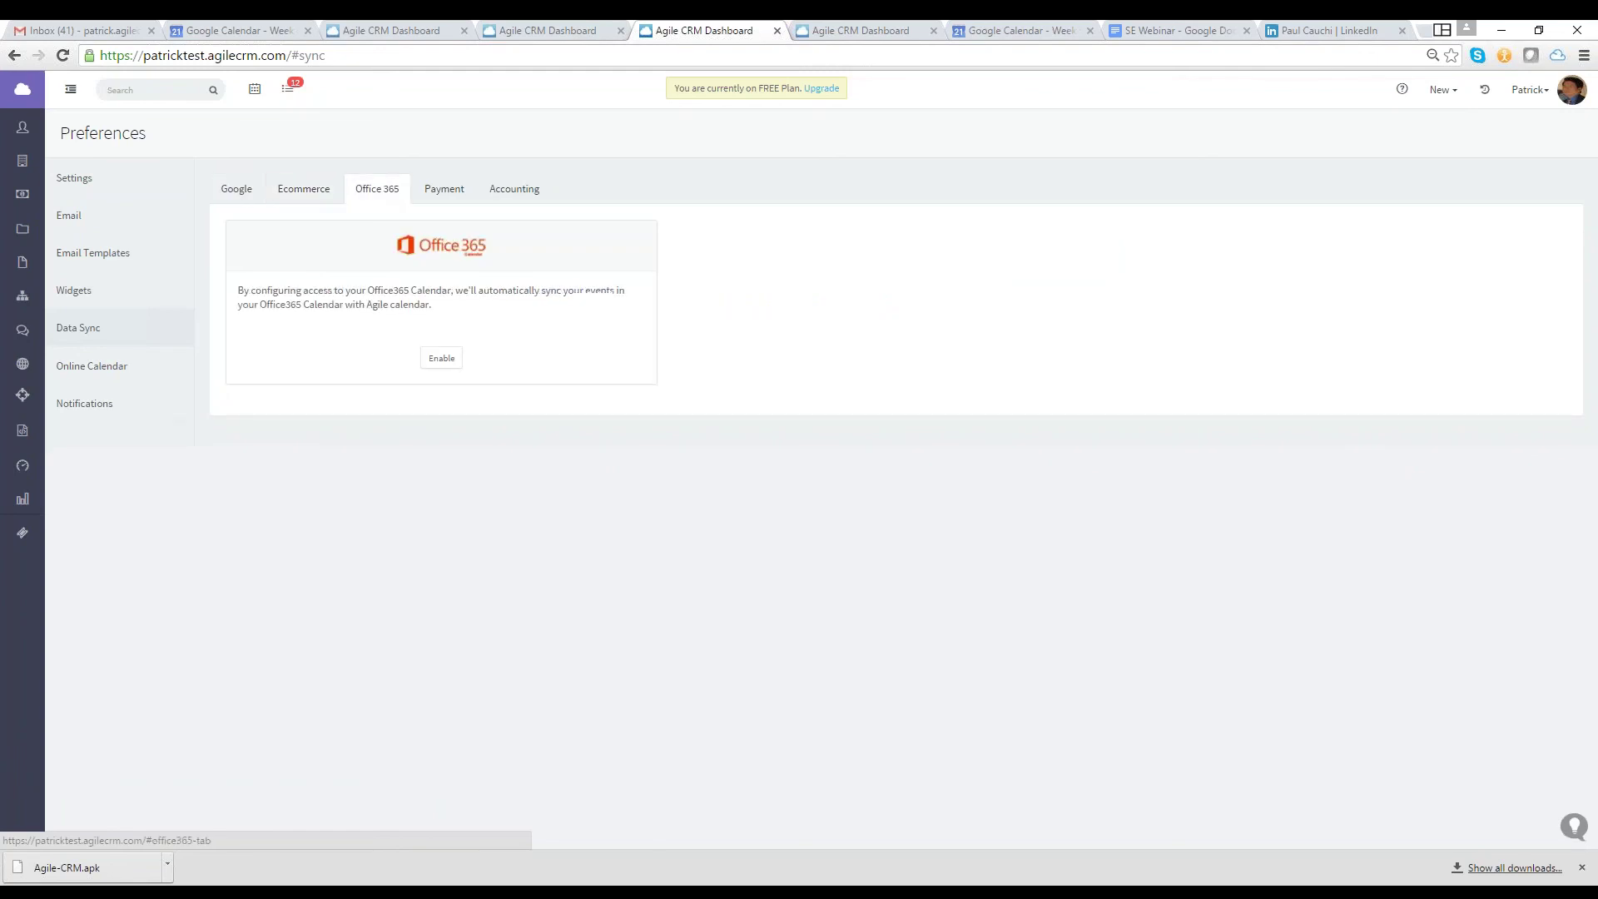
pyautogui.click(422, 202)
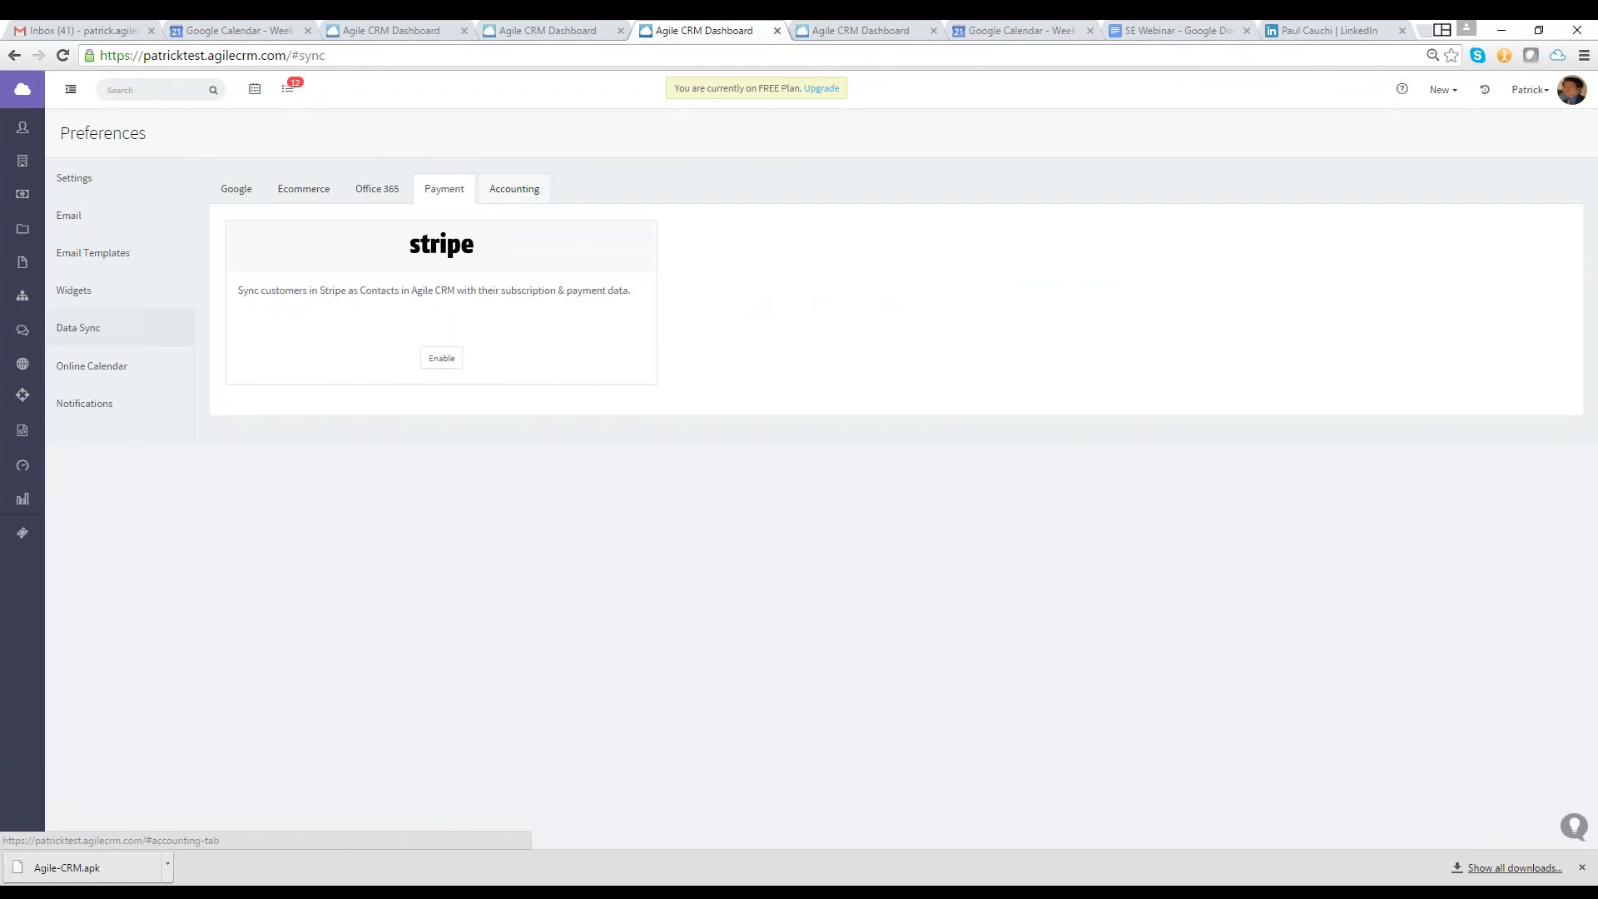
pyautogui.click(514, 189)
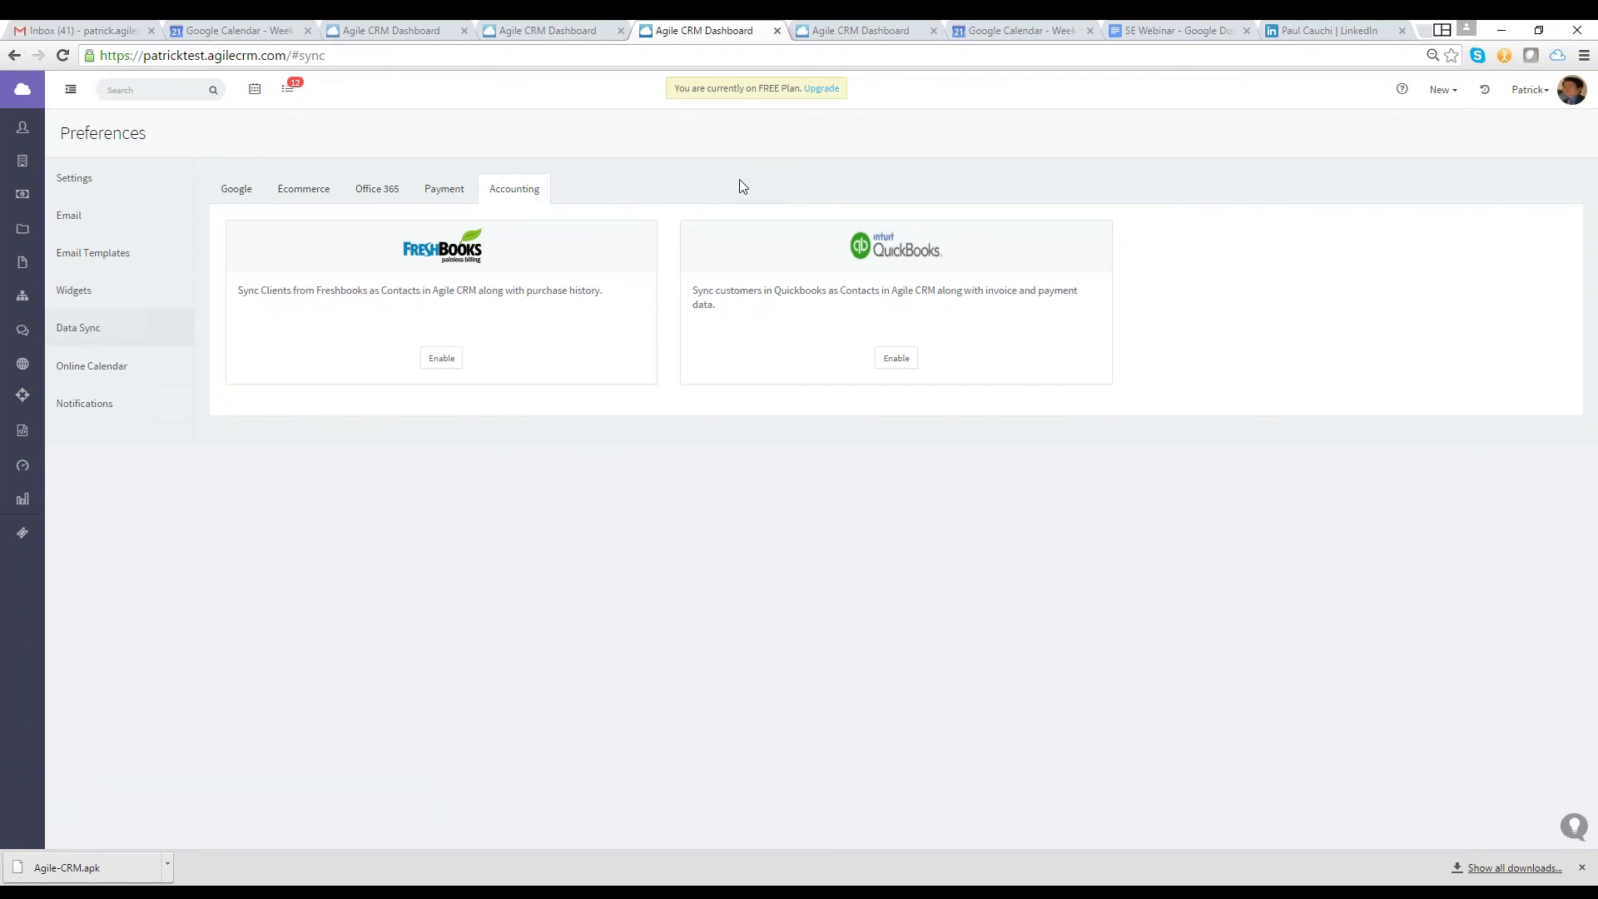
# Open the extension's Add Contact form pre-filled from the LinkedIn profile
pyautogui.click(1555, 59)
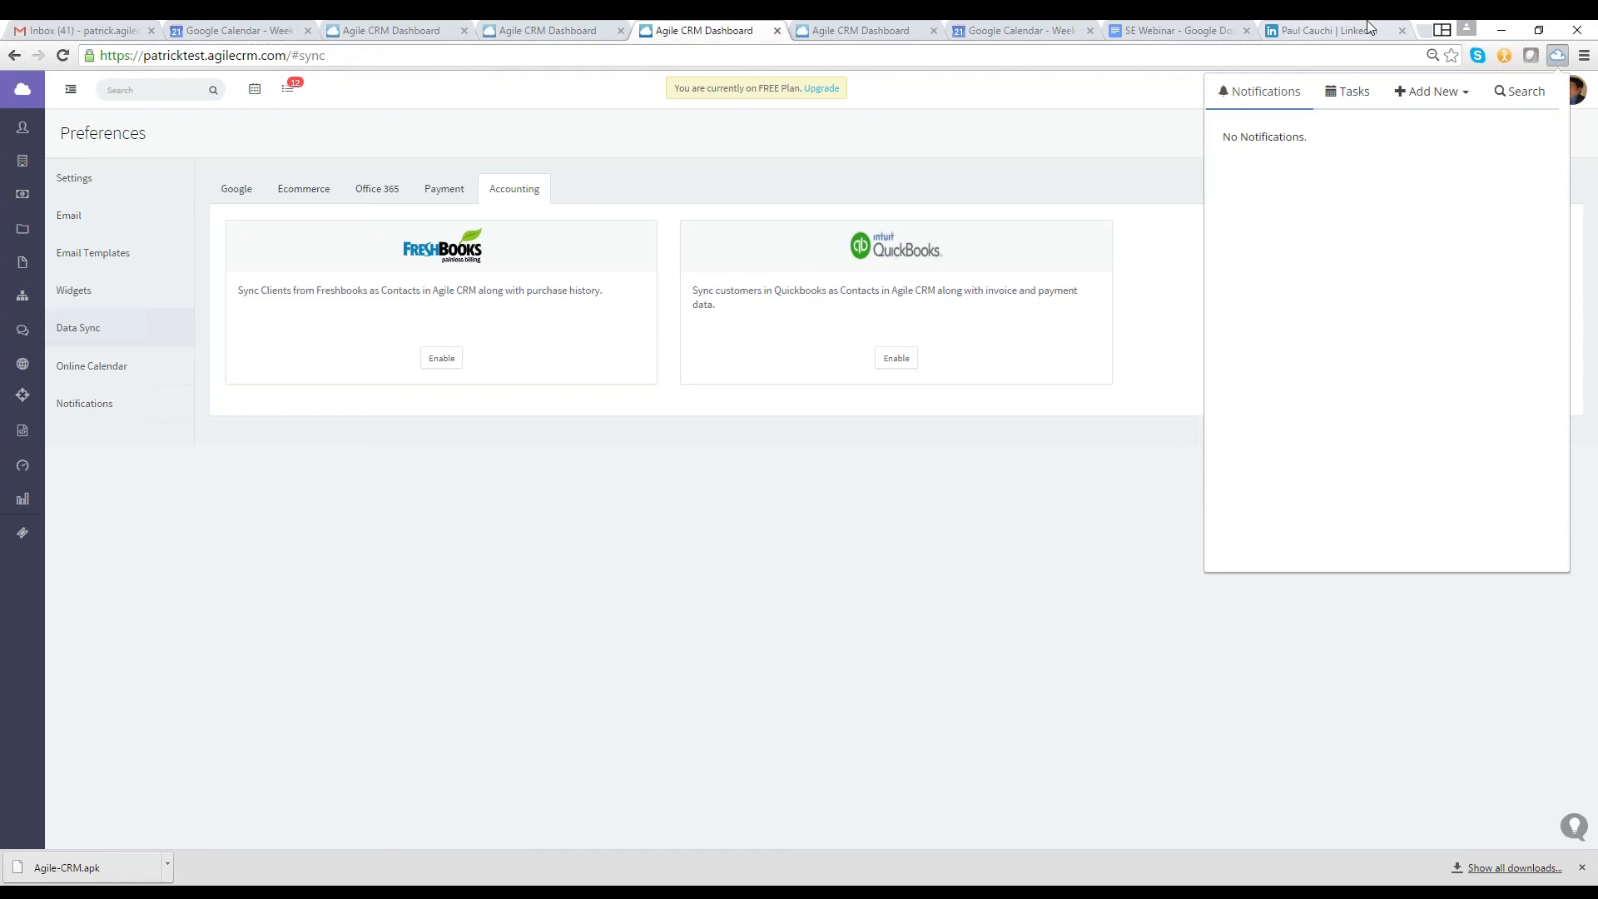
pyautogui.press('Escape')
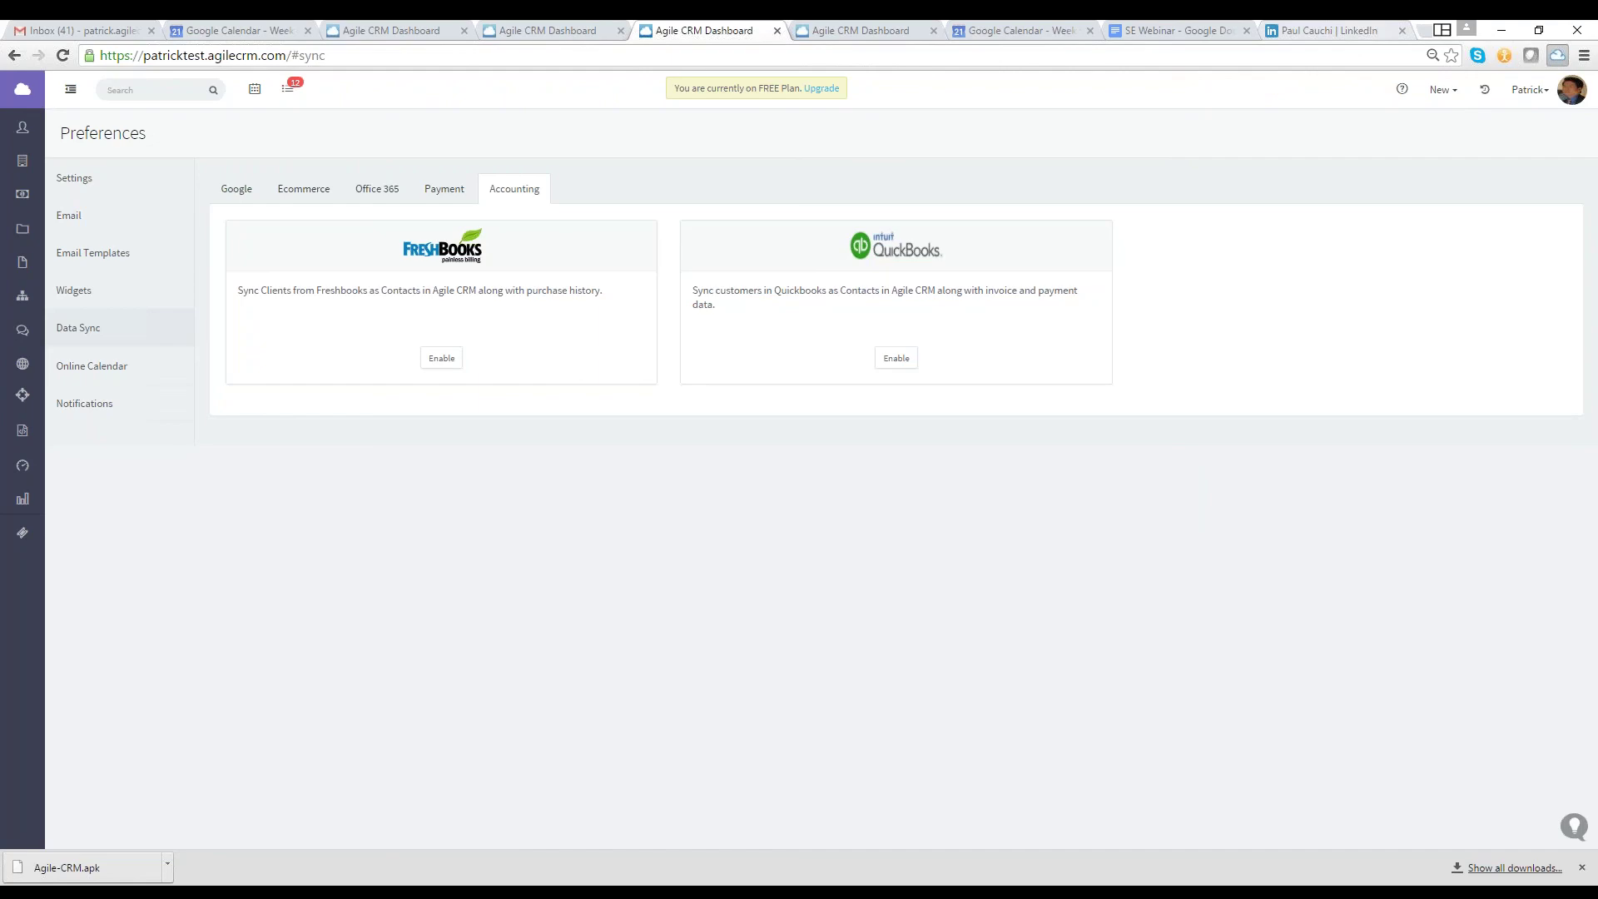
pyautogui.click(1332, 30)
pyautogui.click(1557, 55)
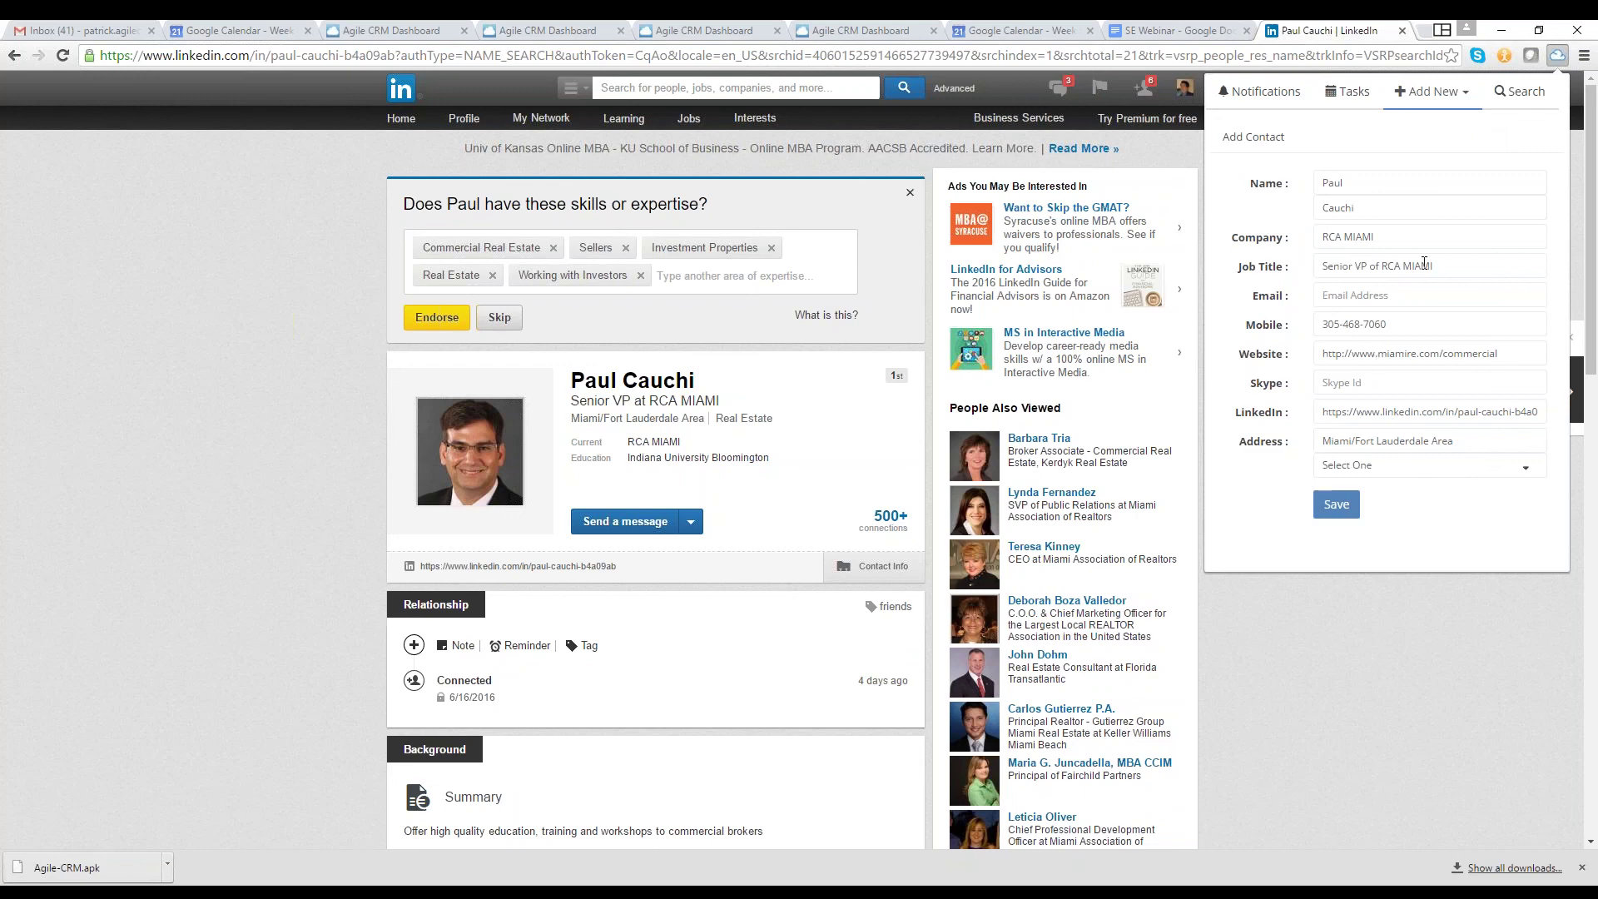
# Close the capture form and return to the Agile CRM Dashboard
pyautogui.click(719, 38)
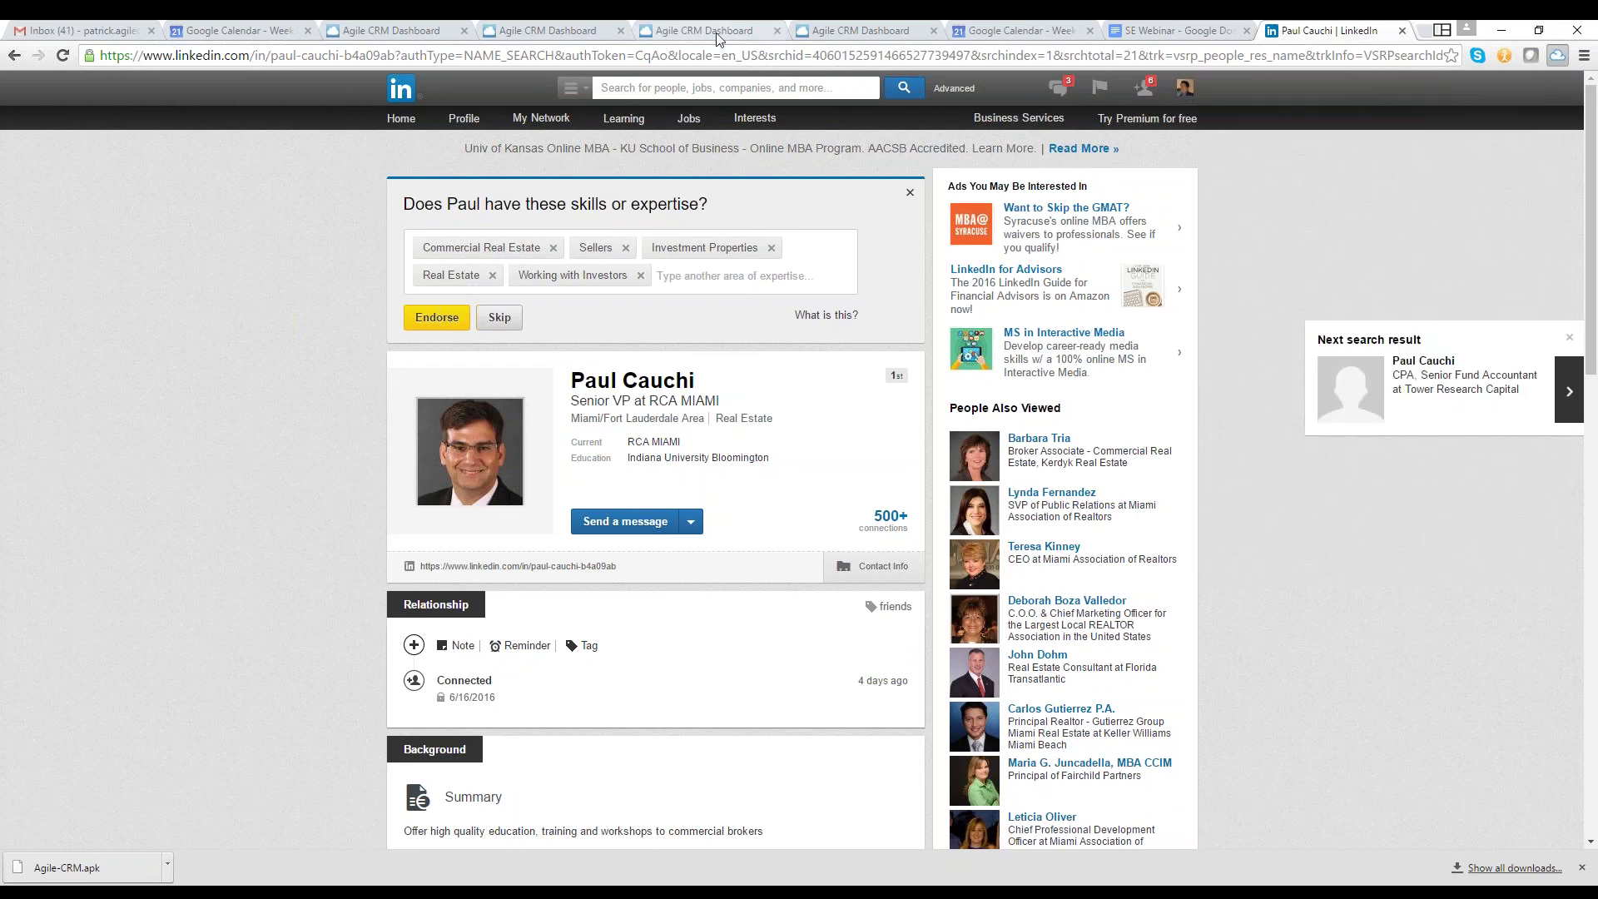
pyautogui.click(720, 33)
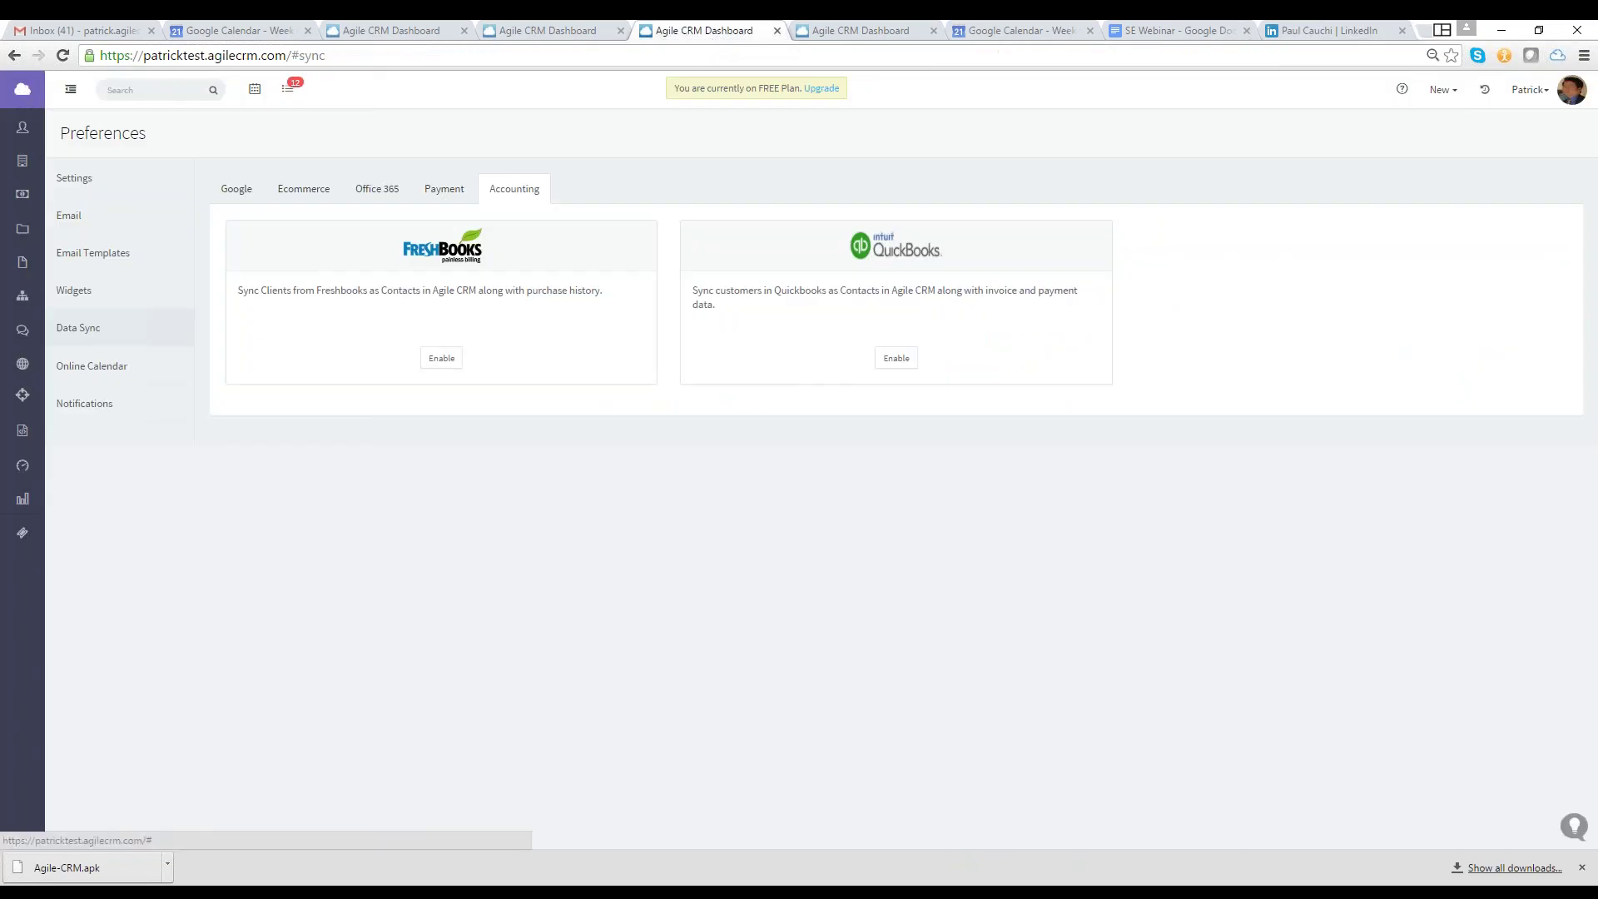
pyautogui.click(38, 96)
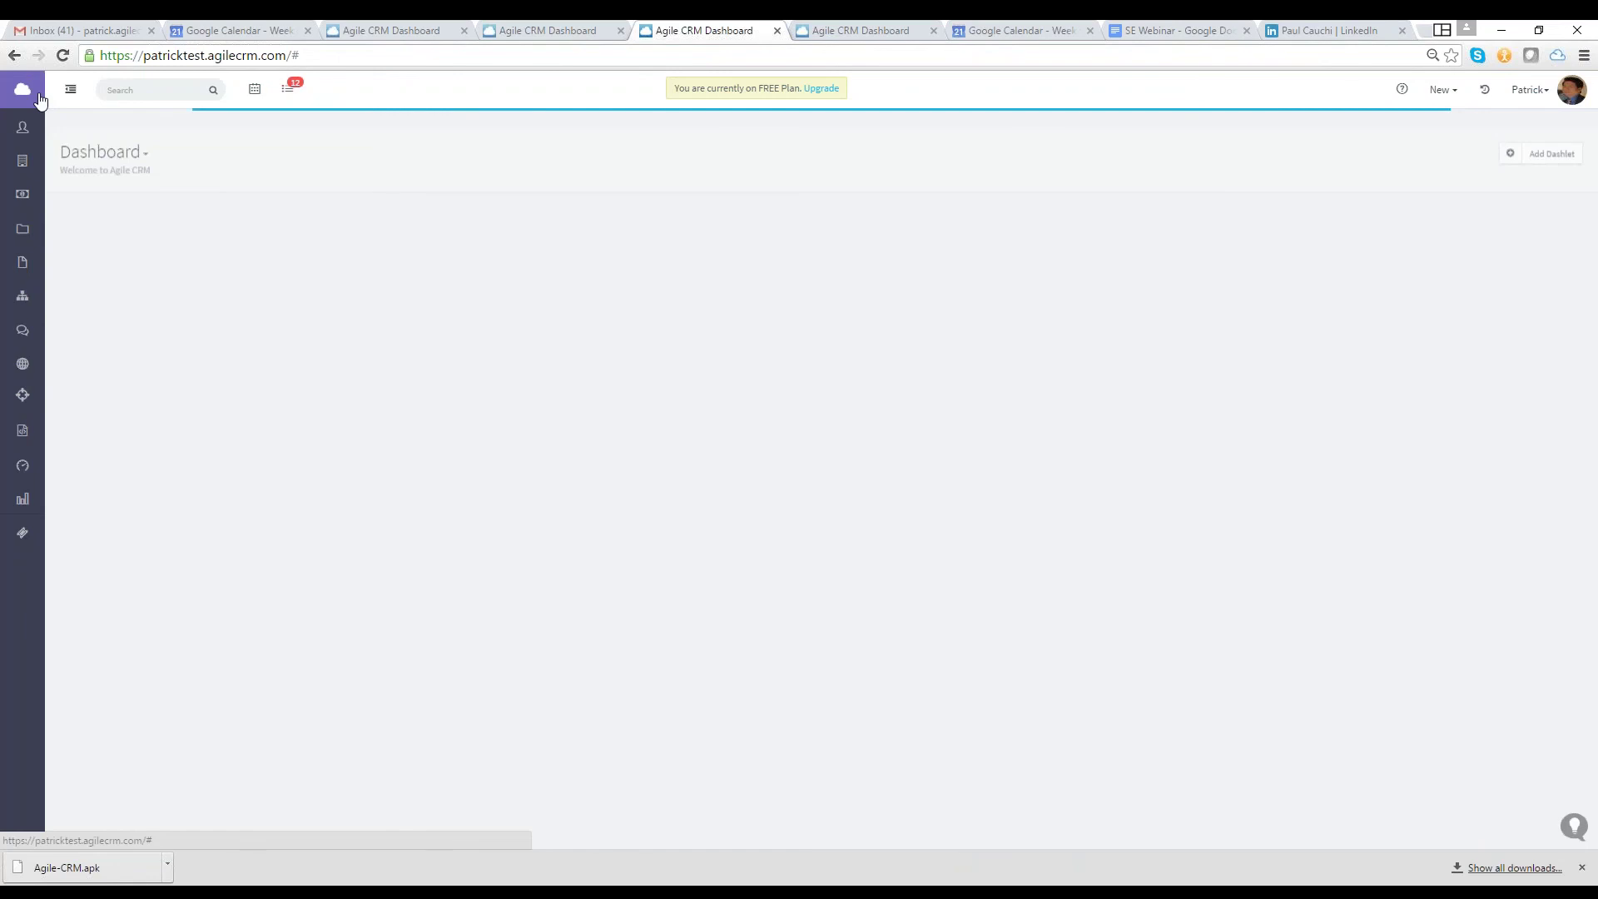